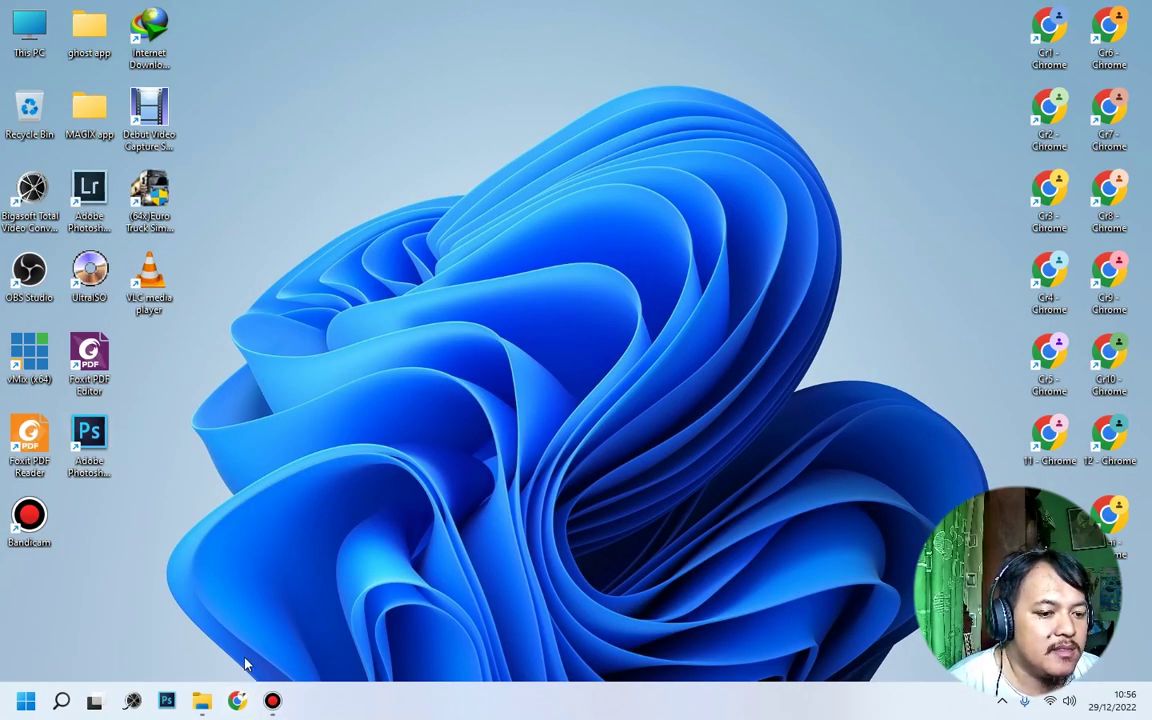
Switch to Chrome and search Google for "adobe photoshop".
click(237, 699)
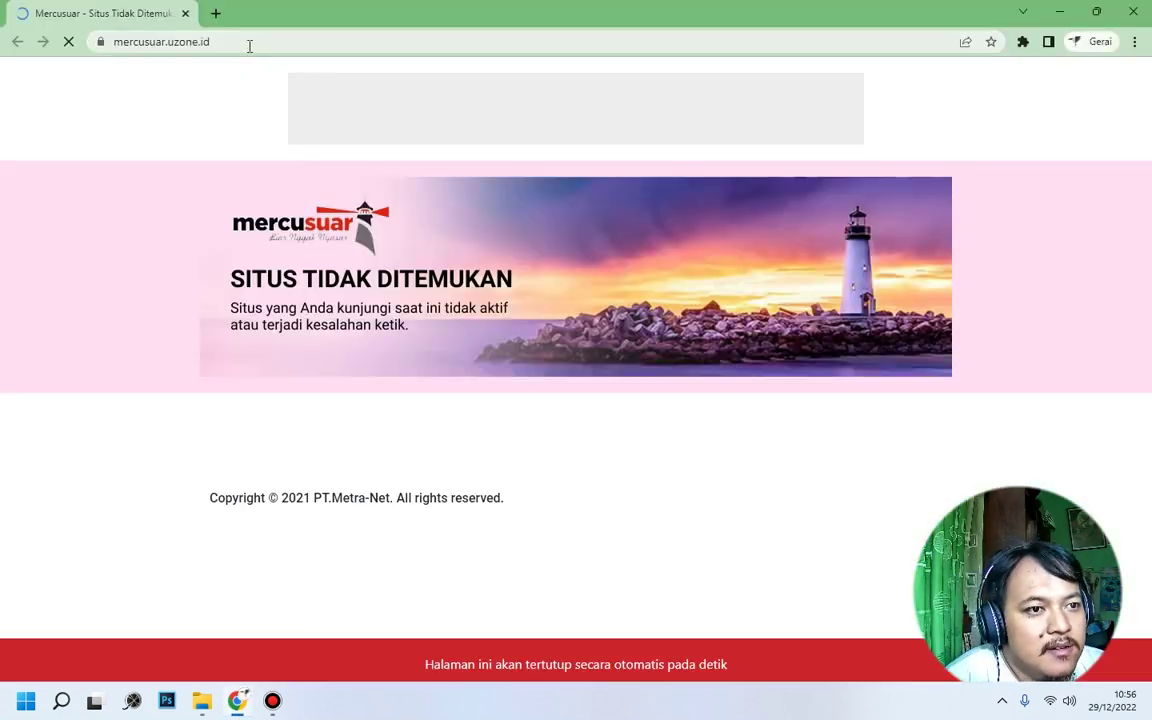
click(249, 44)
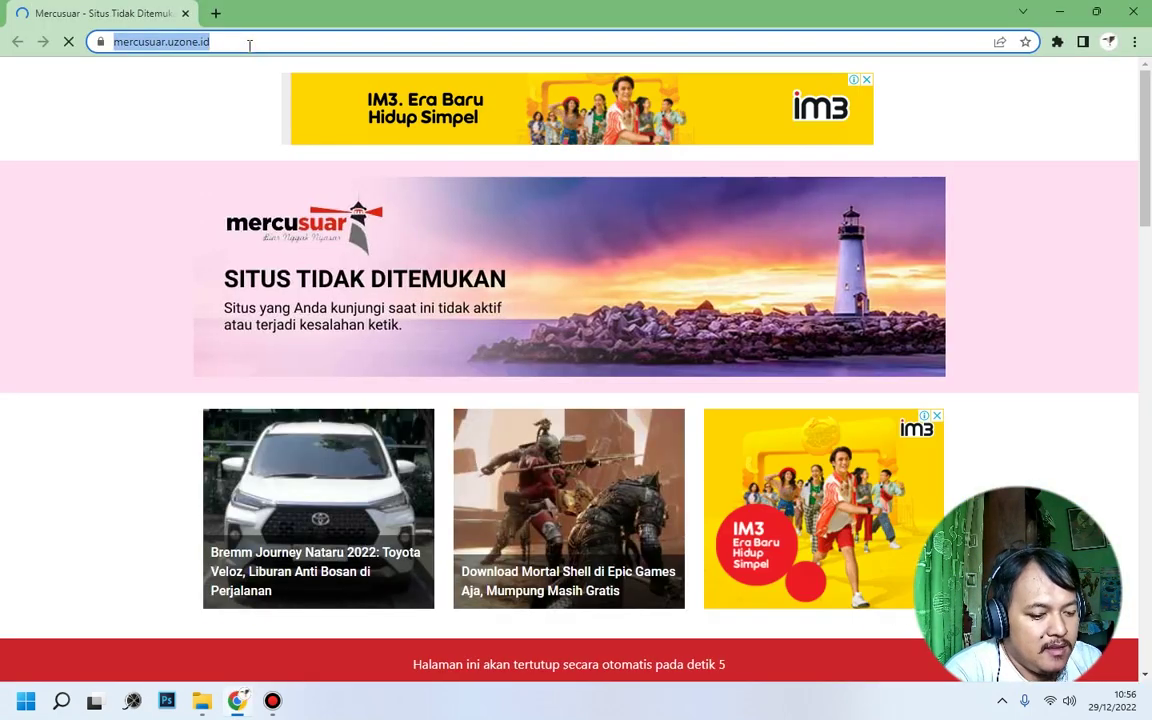
text(adobe )
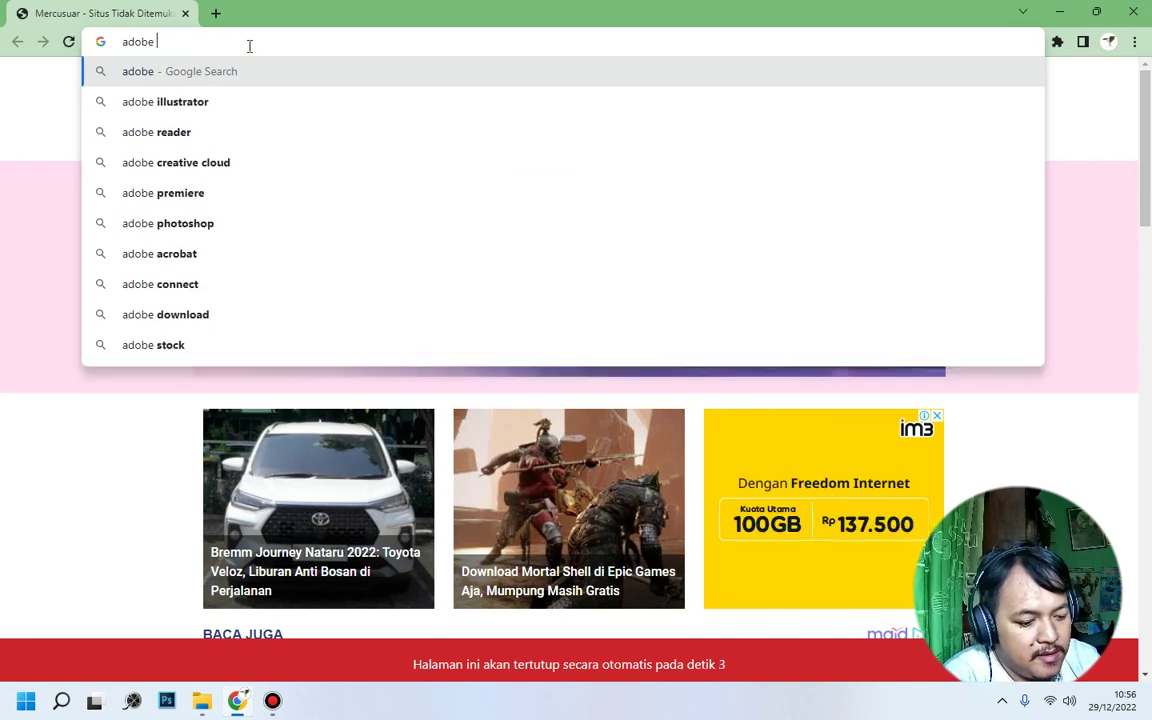
text(photoshop)
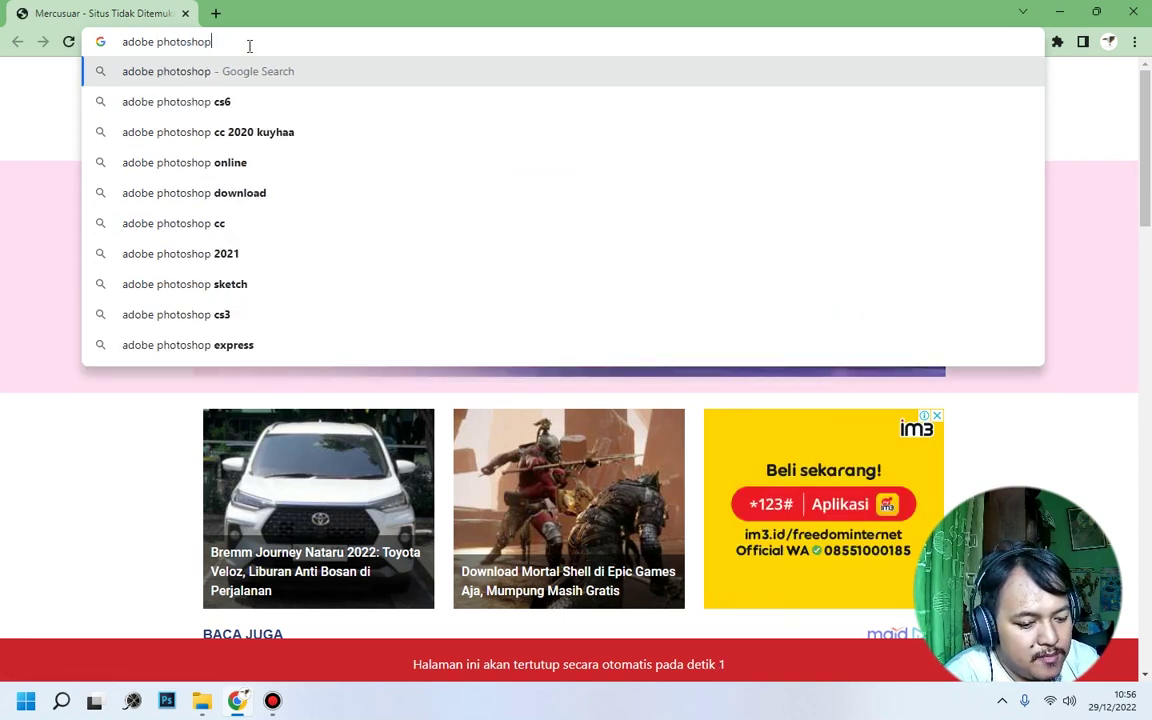
key(Return)
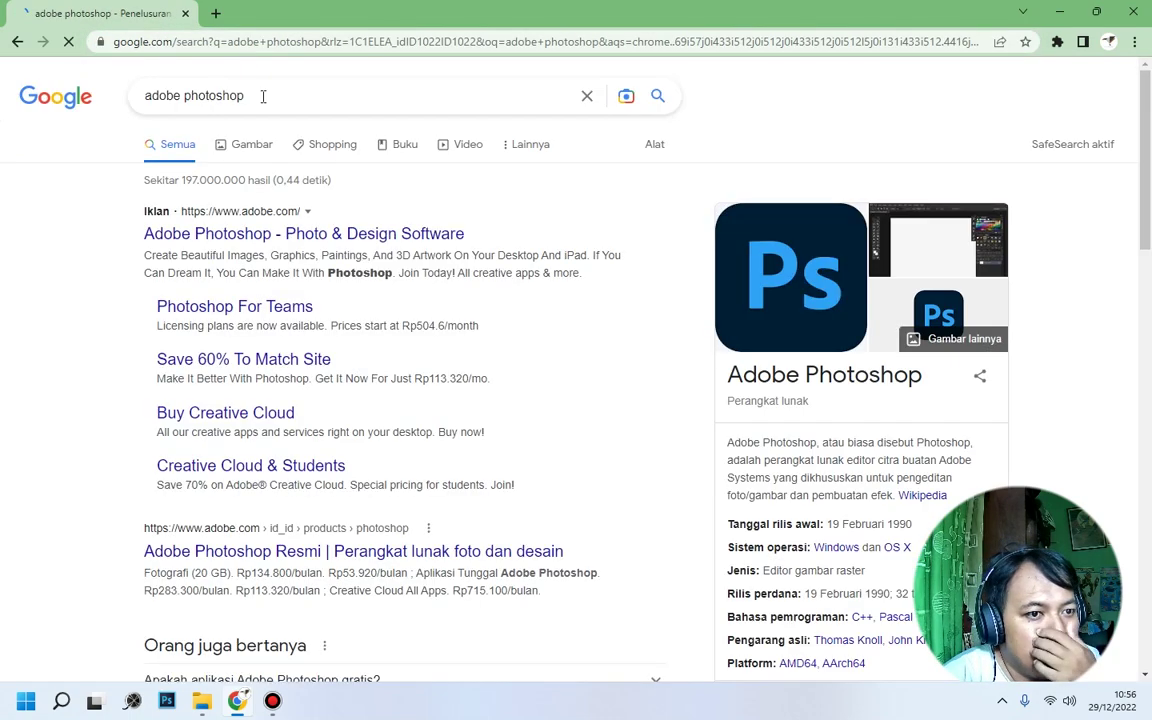
Show the image results for the Adobe Photoshop search and skim through them.
click(255, 145)
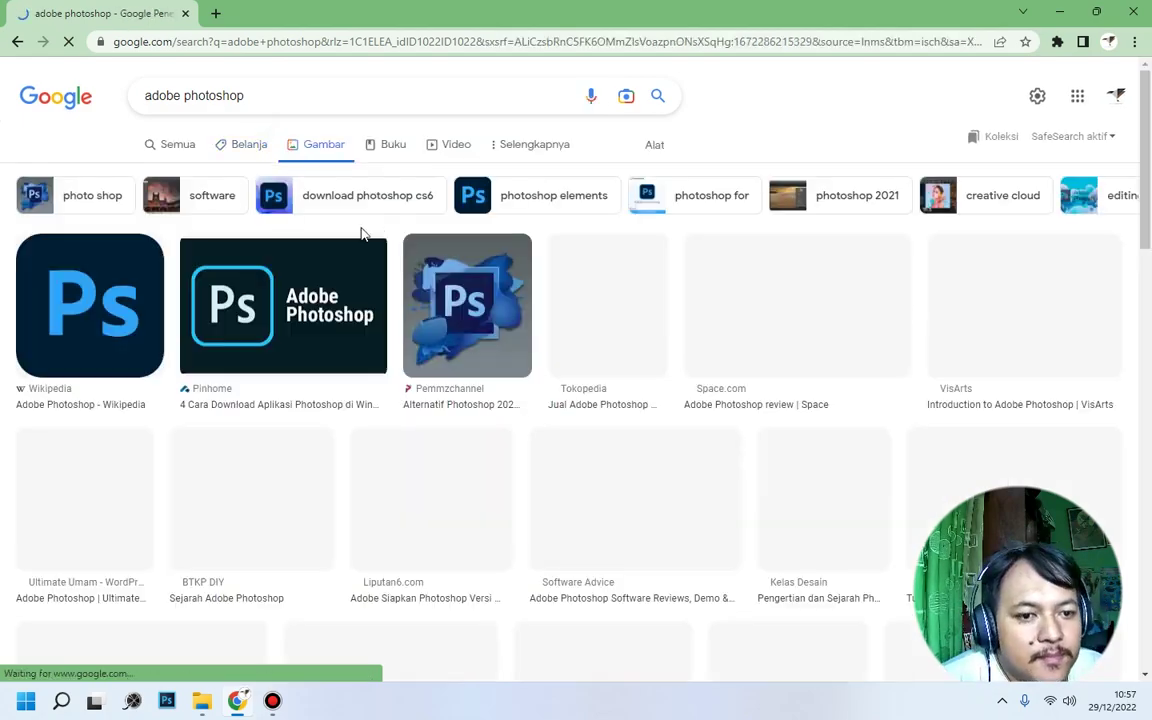
scroll(506, 488, down, 3)
scroll(506, 488, down, 7)
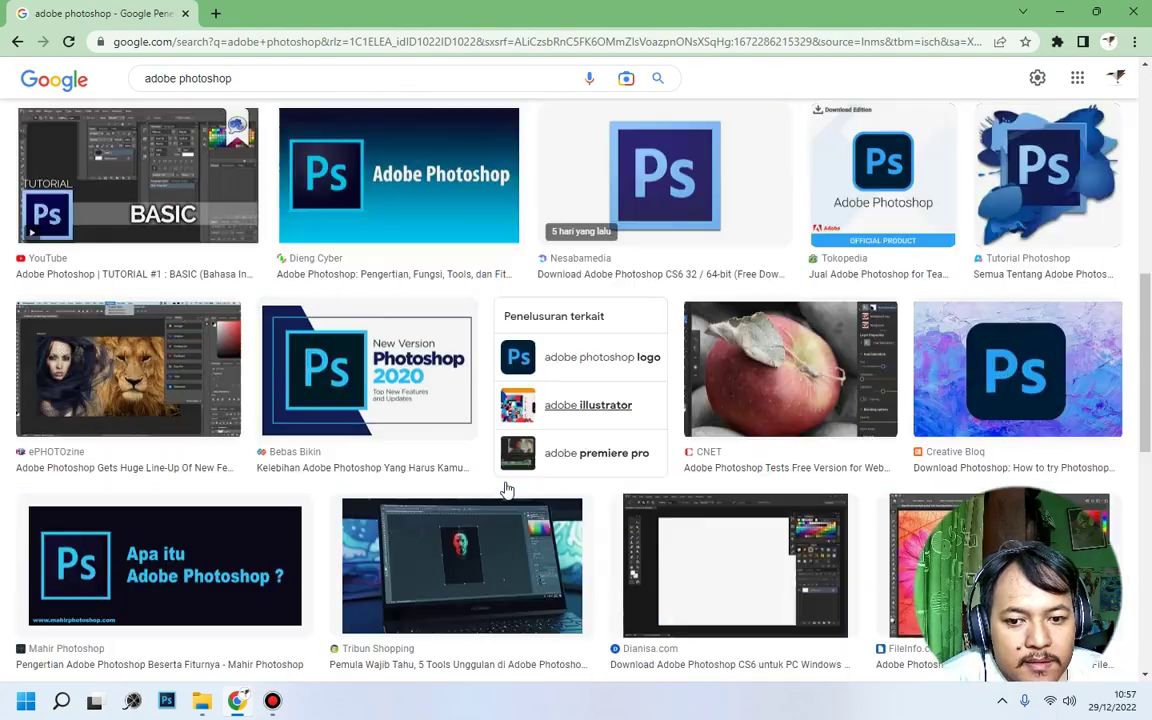
scroll(255, 342, up, 5)
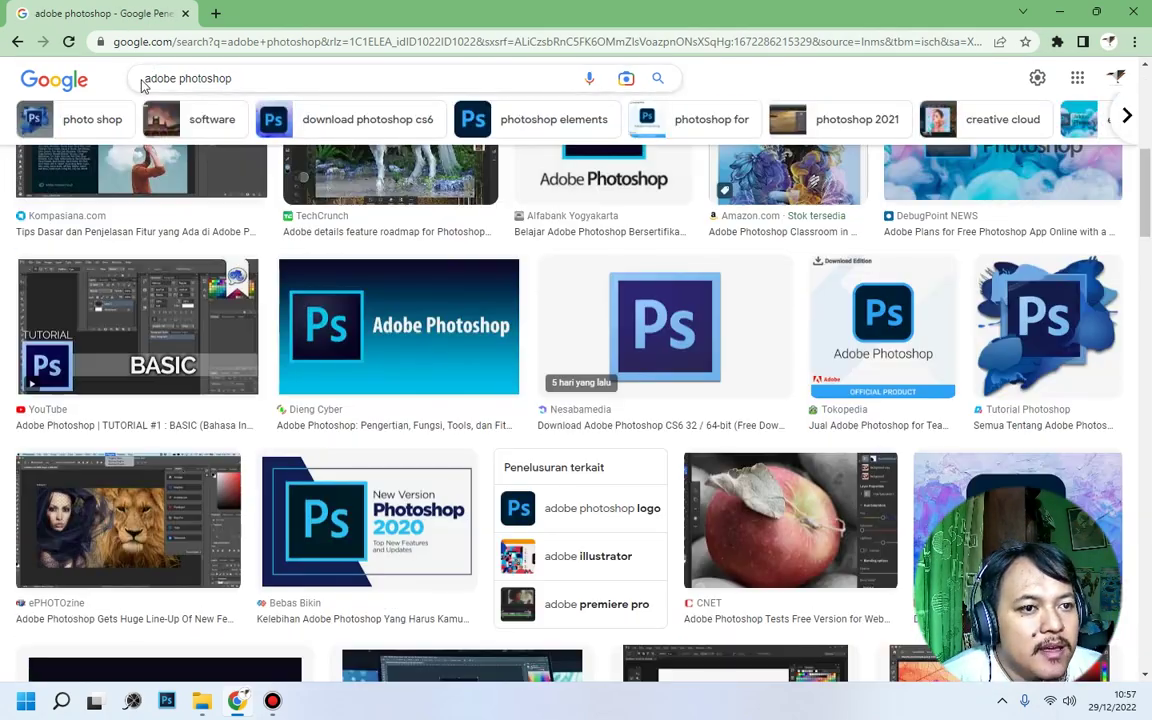
Refine the image search to "perkembangan adobe photoshop".
click(145, 80)
text(perkembangan)
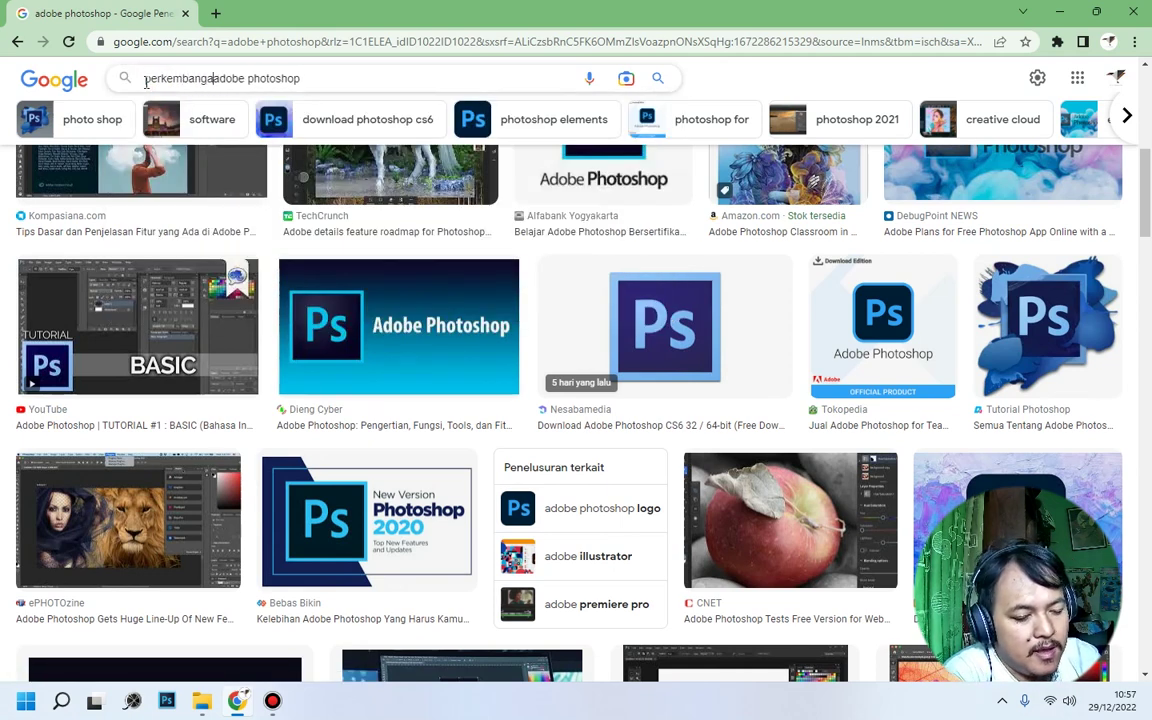
key(Return)
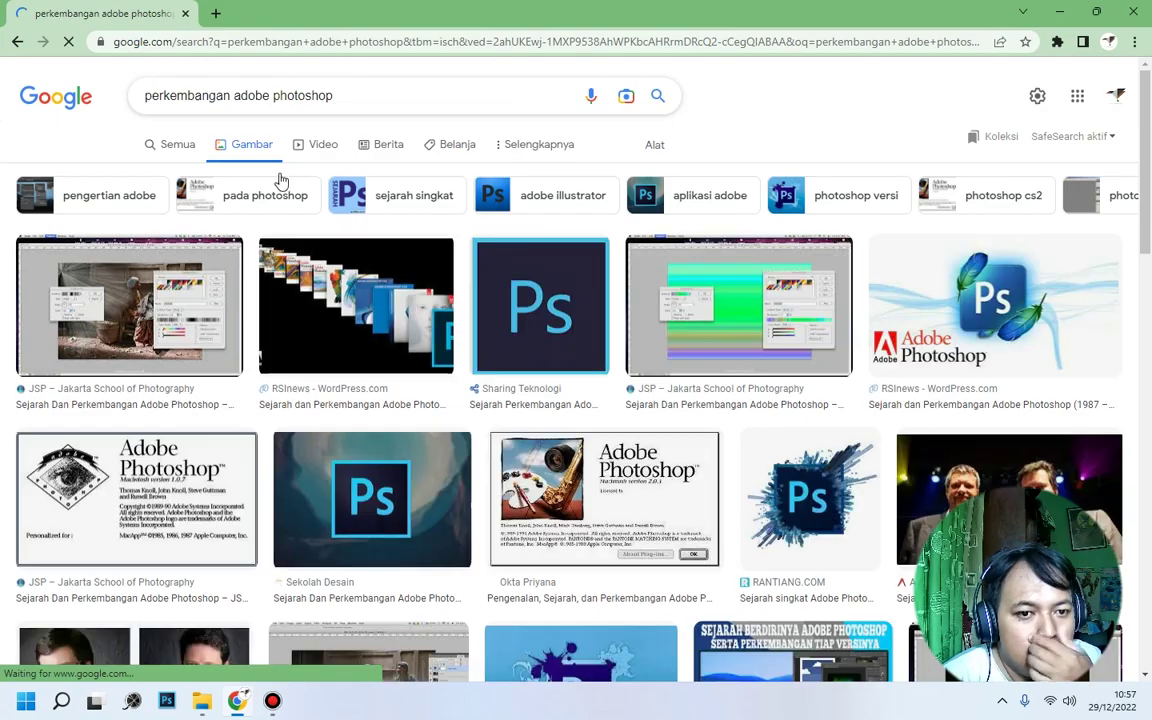
Browse the image results for a chart showing how the Photoshop icon evolved across versions.
scroll(516, 487, down, 6)
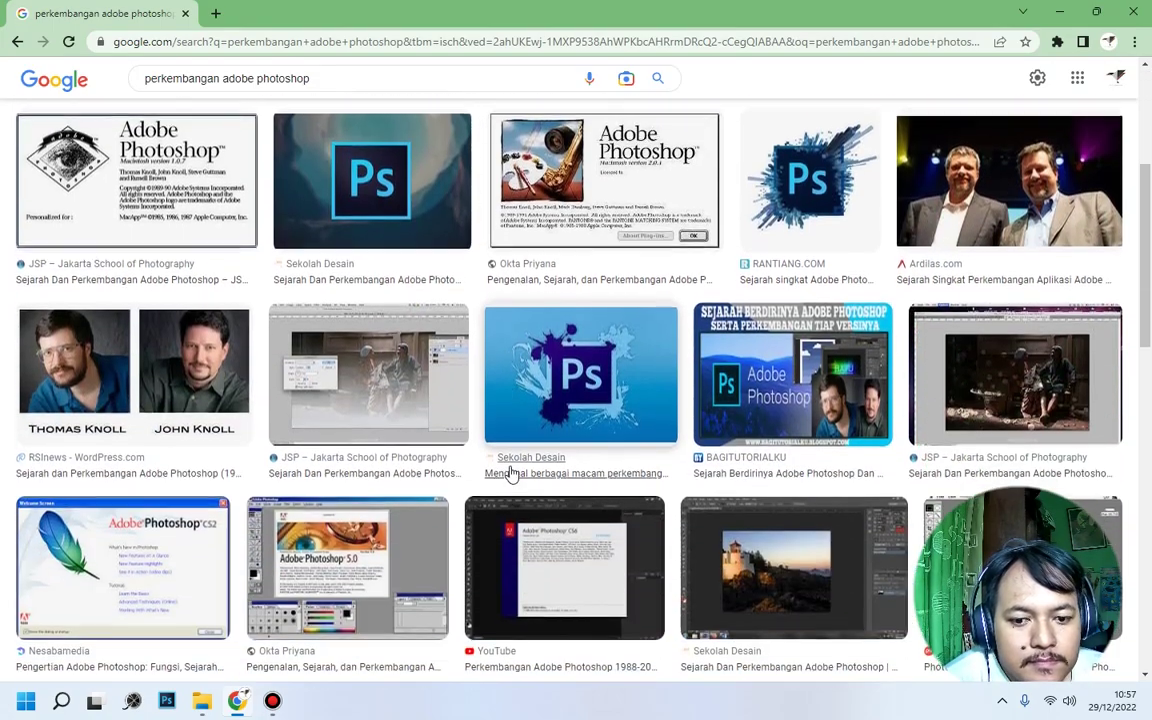
scroll(510, 473, down, 10)
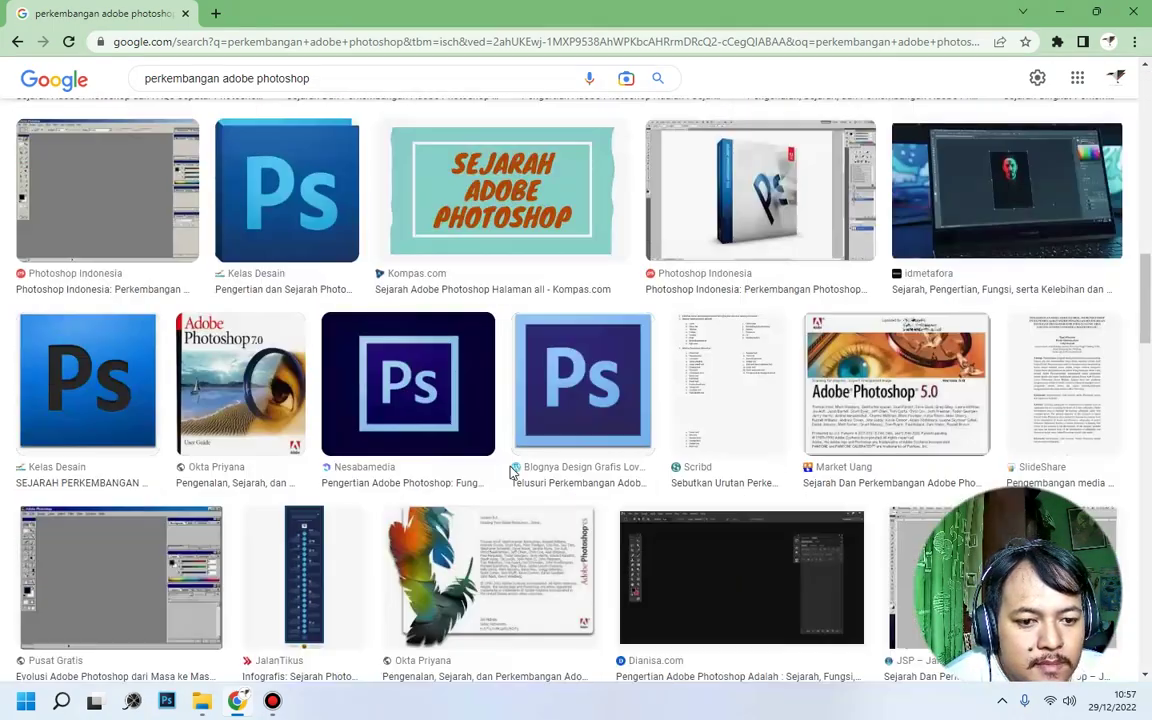
scroll(511, 472, up, 8)
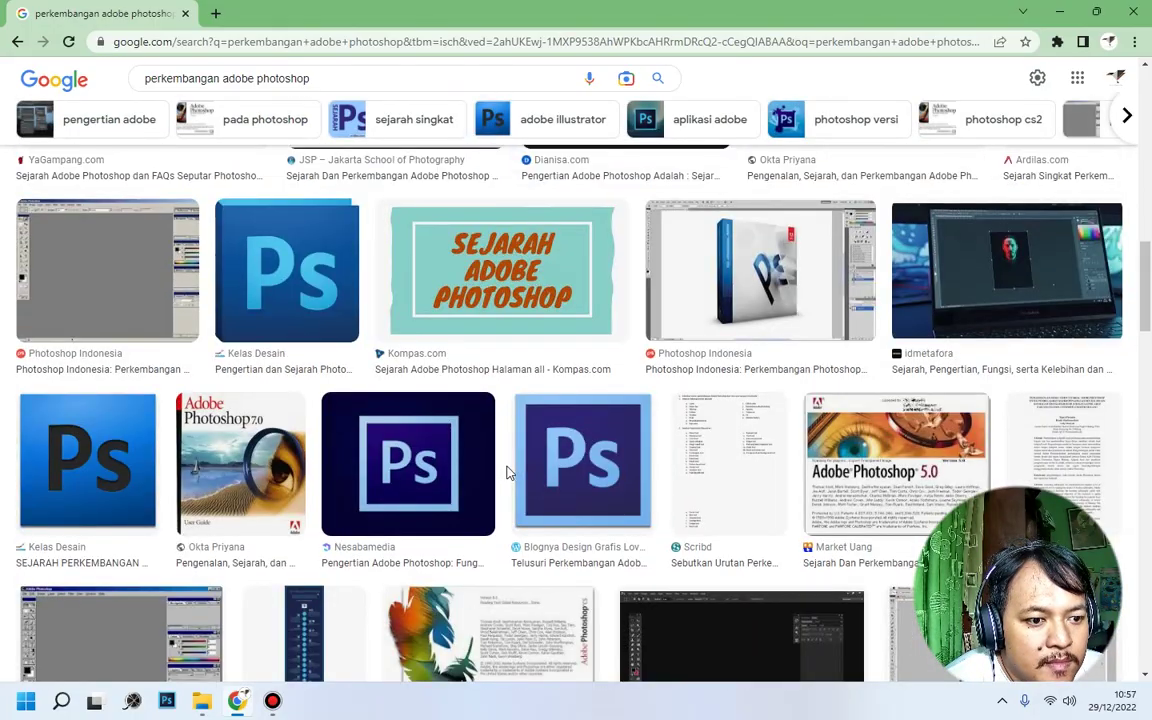
scroll(511, 472, down, 8)
scroll(510, 473, down, 8)
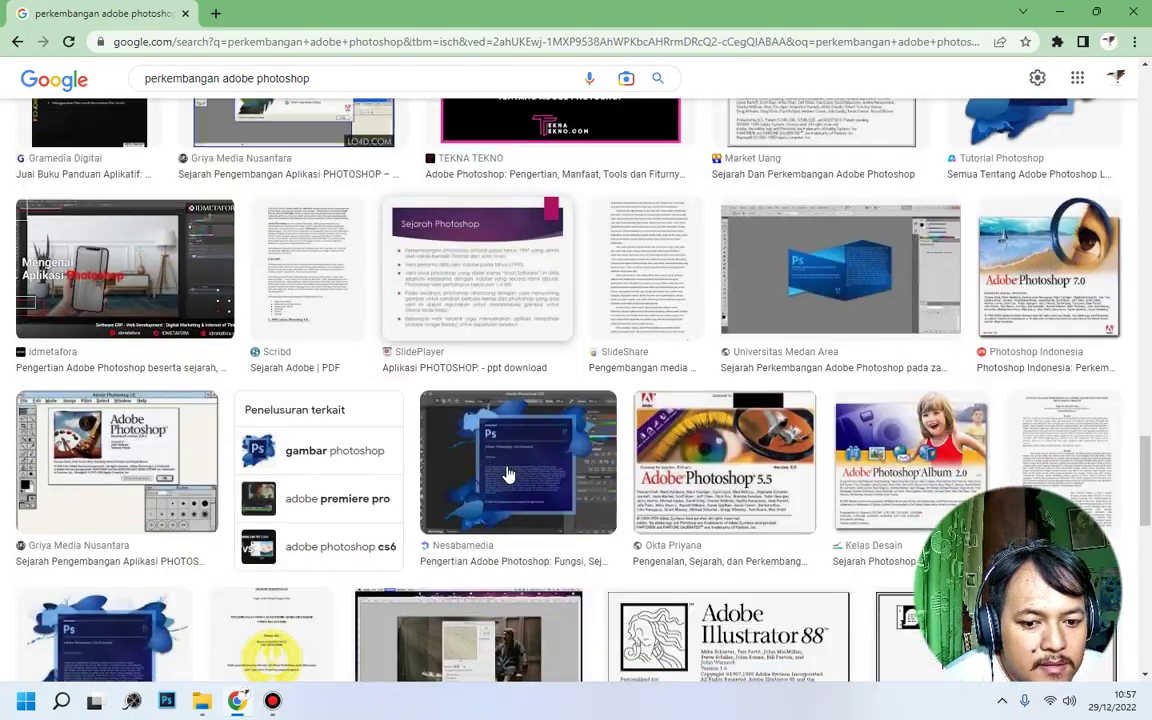
scroll(508, 474, down, 8)
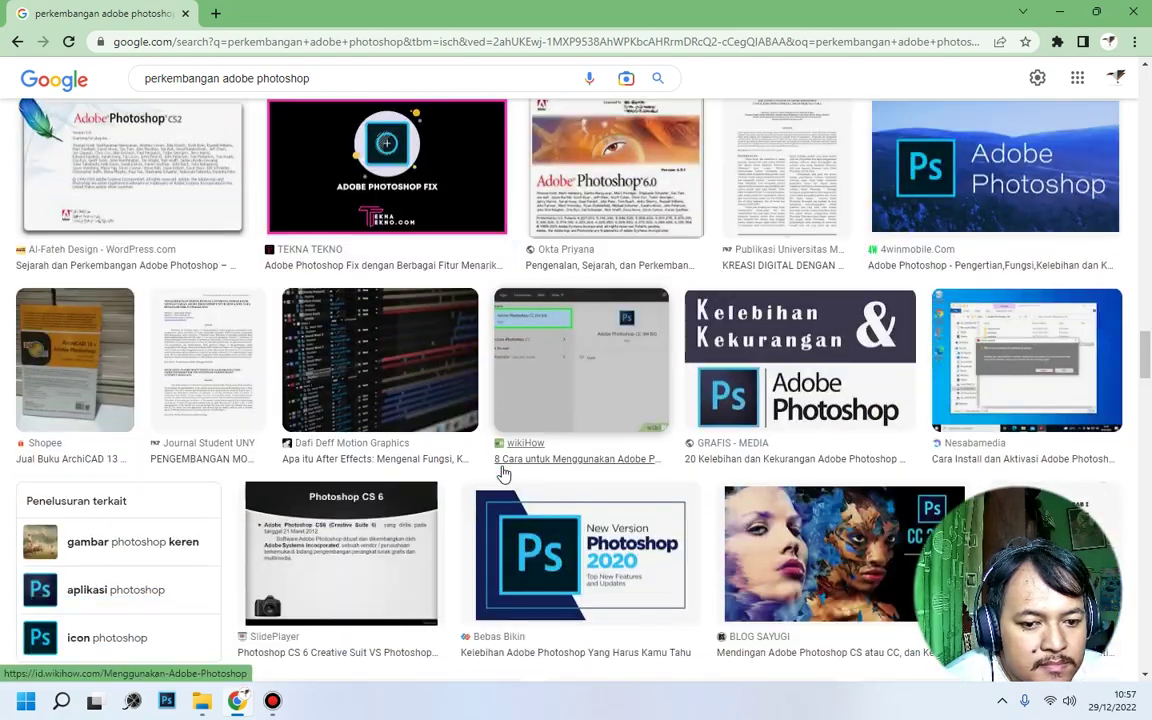
scroll(503, 472, down, 8)
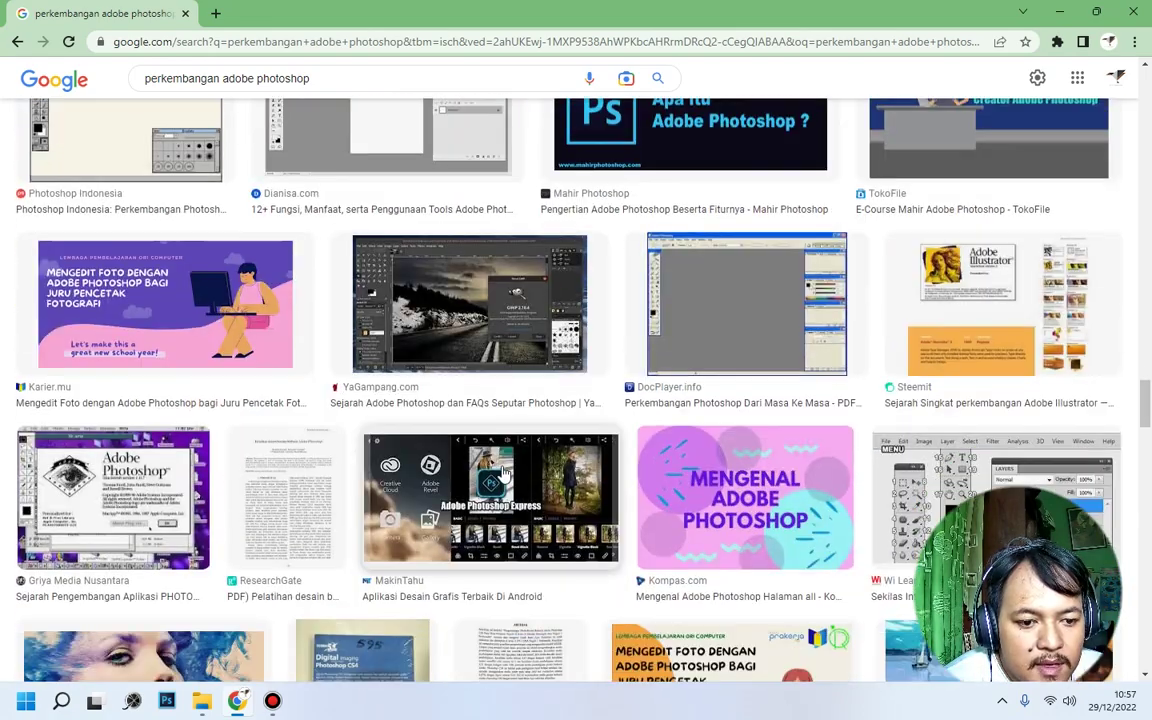
scroll(503, 474, down, 10)
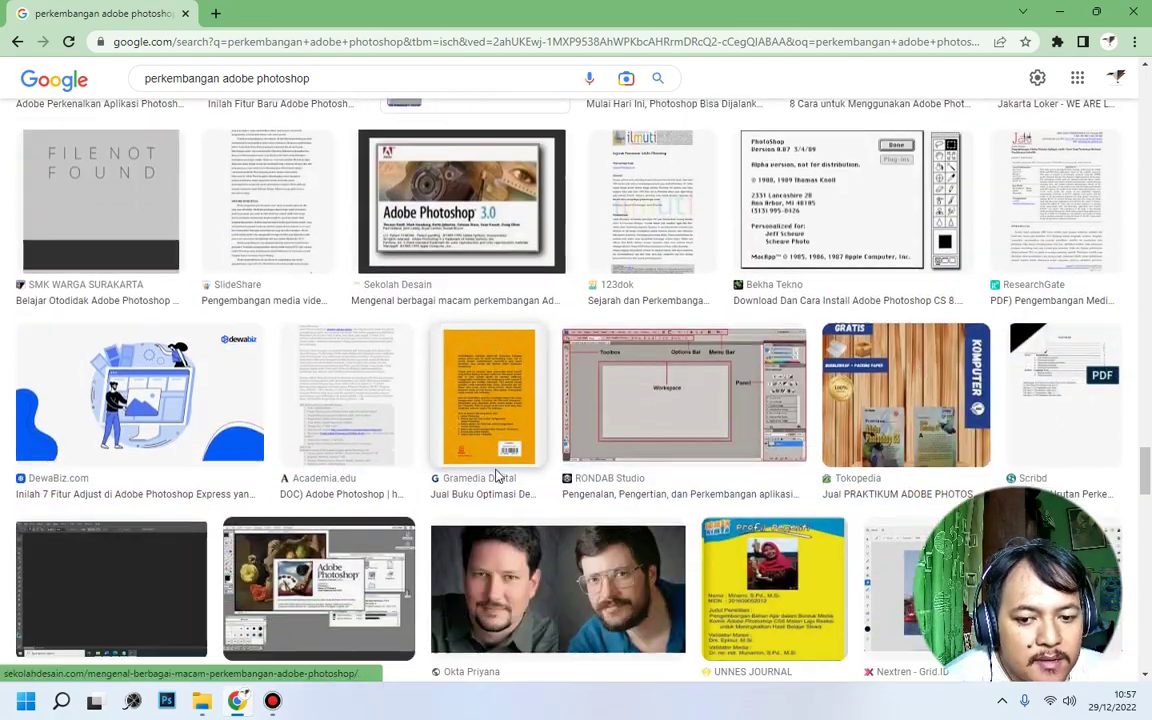
scroll(498, 477, down, 2)
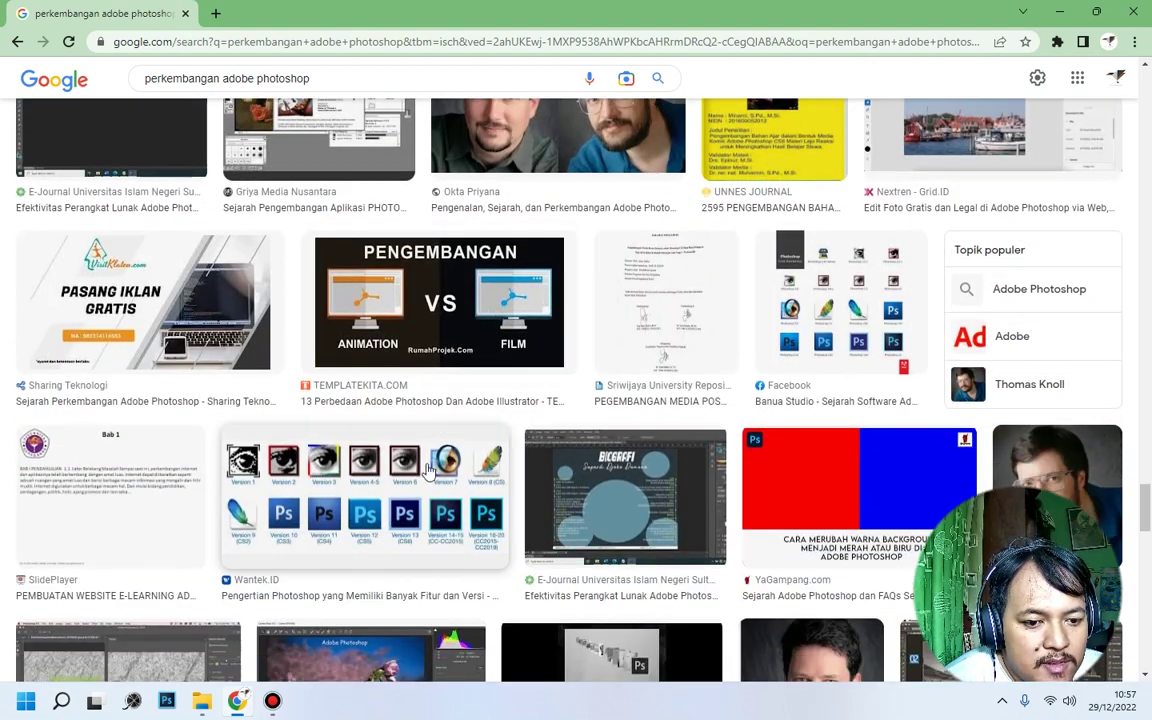
Compare the previews of the Wantek.ID version chart and the Facebook icon evolution image, ending on the Wantek.ID one.
click(373, 481)
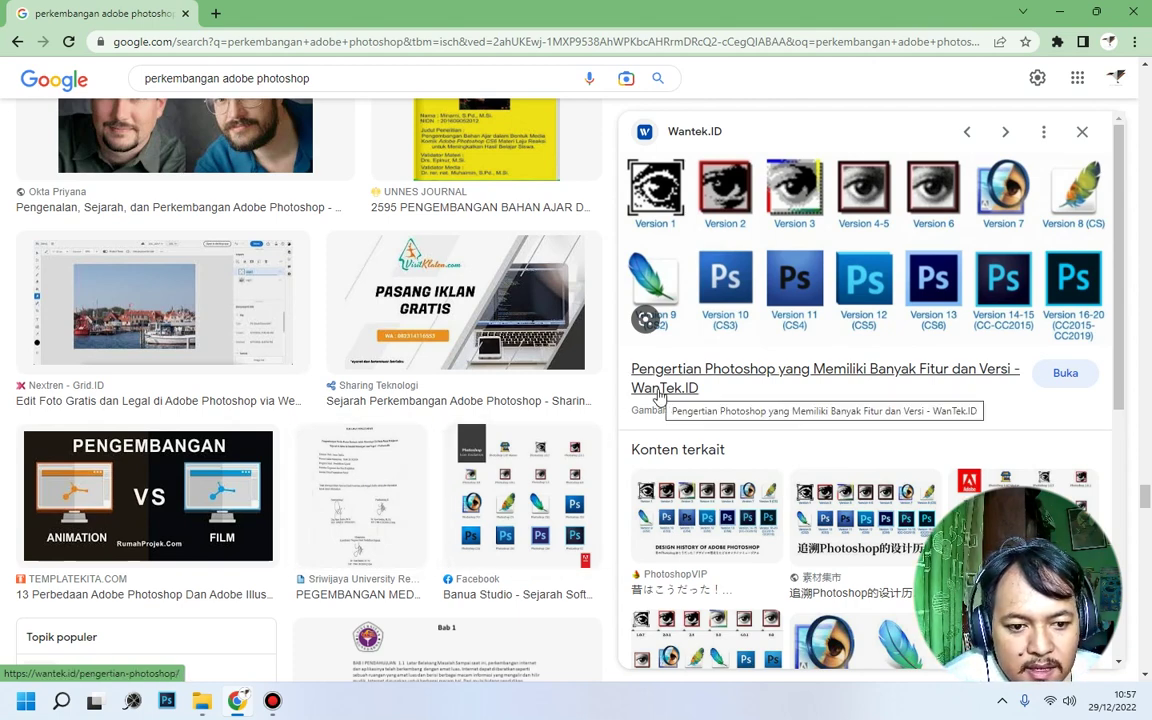
click(553, 508)
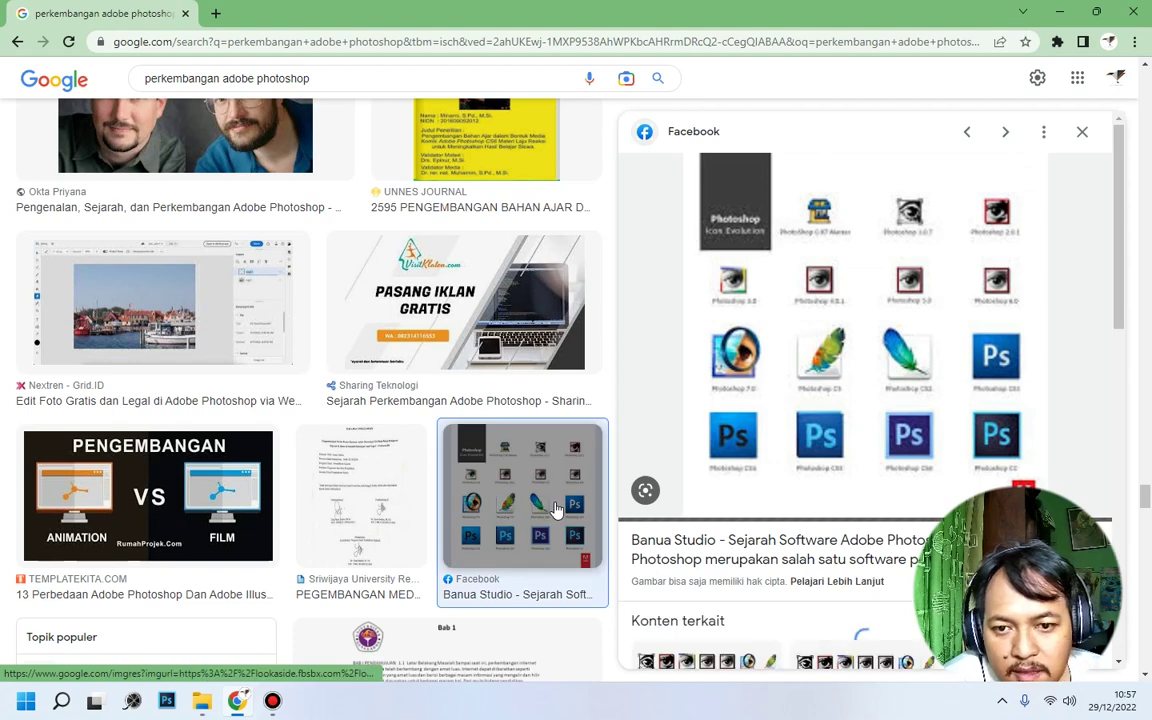
scroll(303, 490, down, 1)
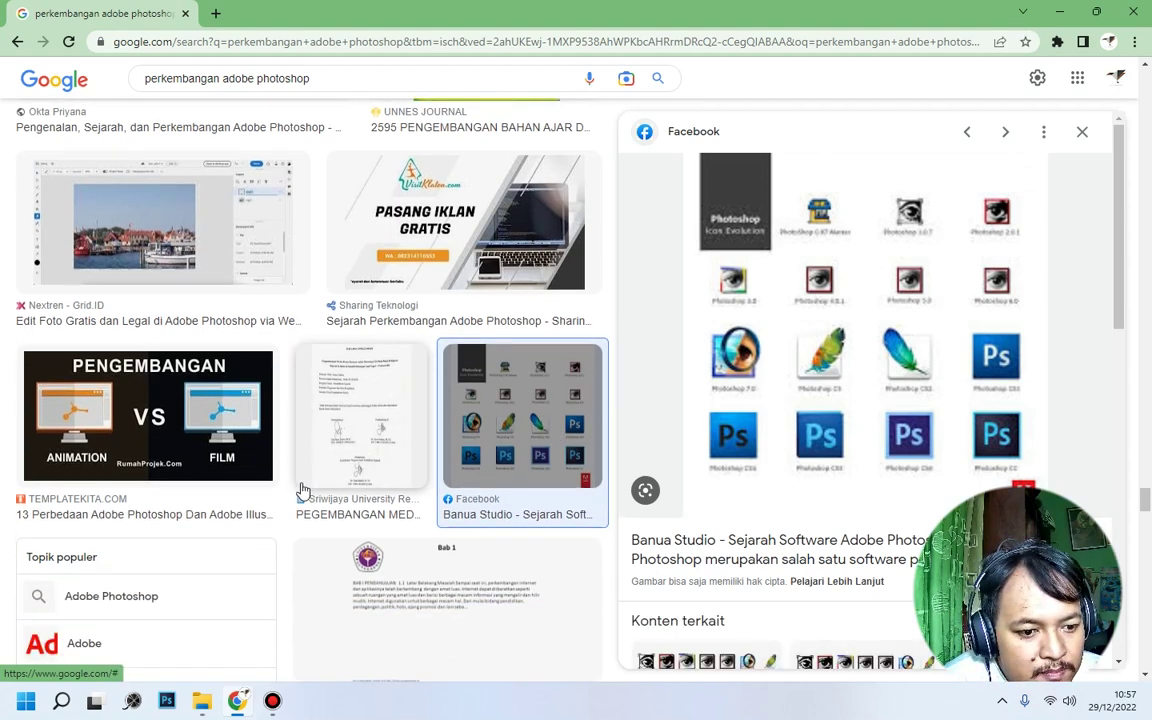
scroll(301, 489, down, 4)
click(281, 490)
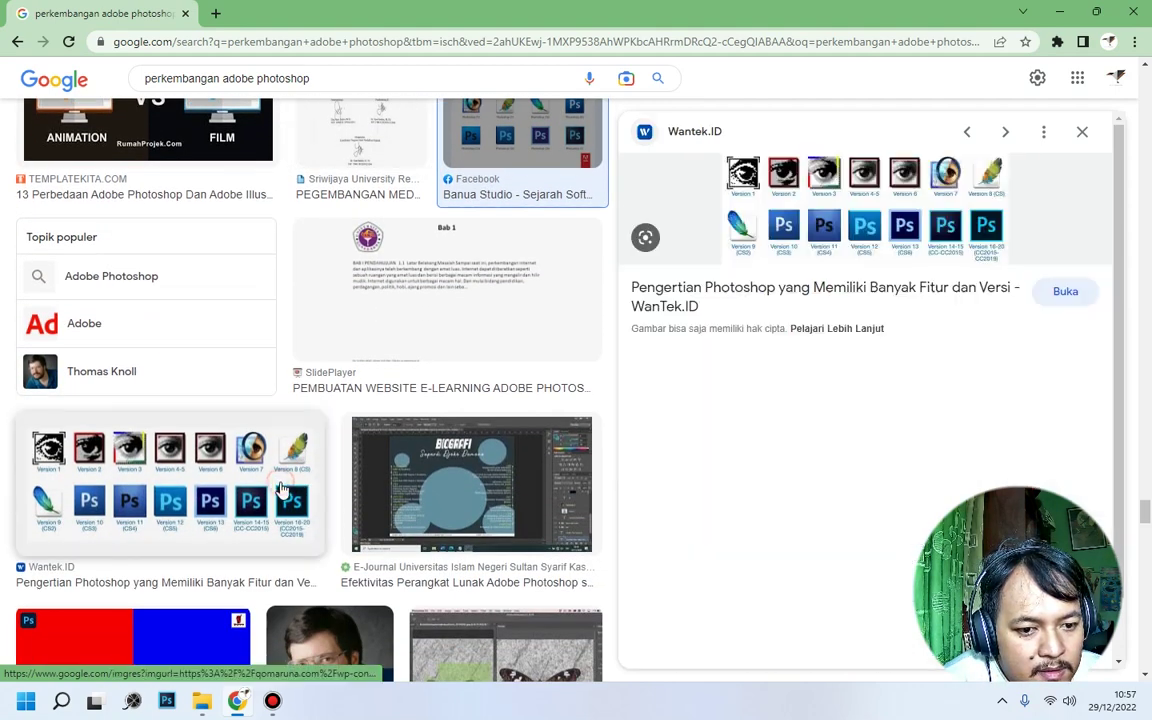
Open the Wantek.ID Photoshop version chart image in a new tab and display it.
right_click(710, 375)
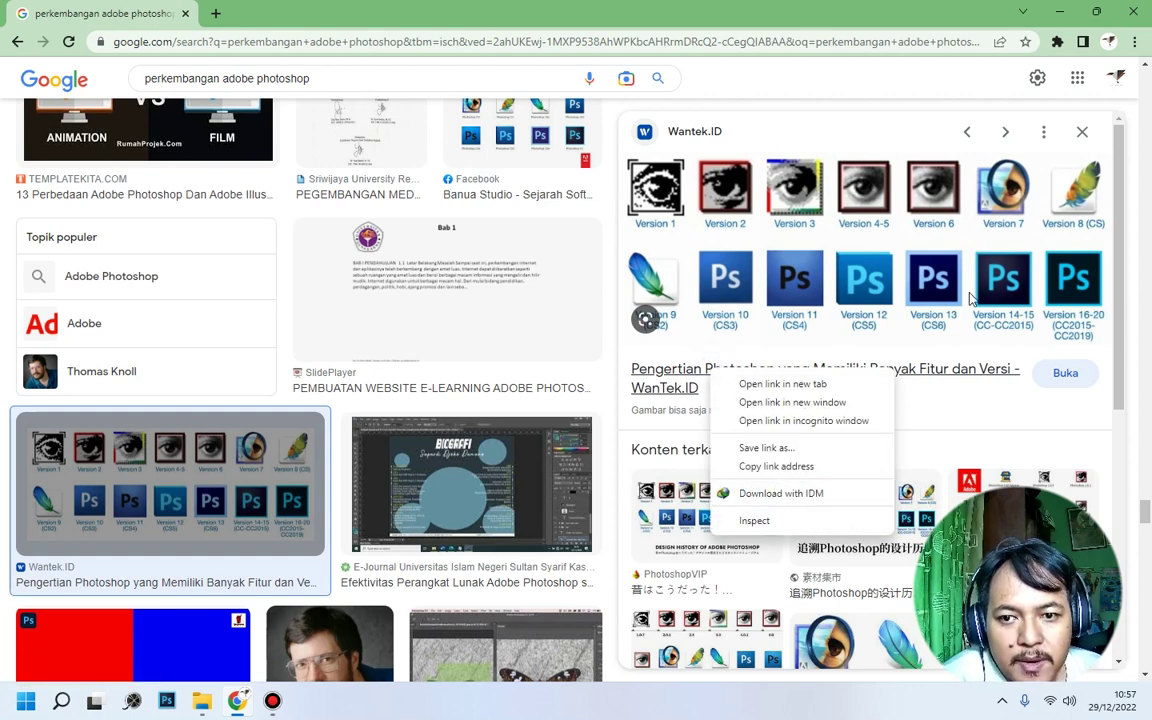
right_click(778, 276)
right_click(778, 276)
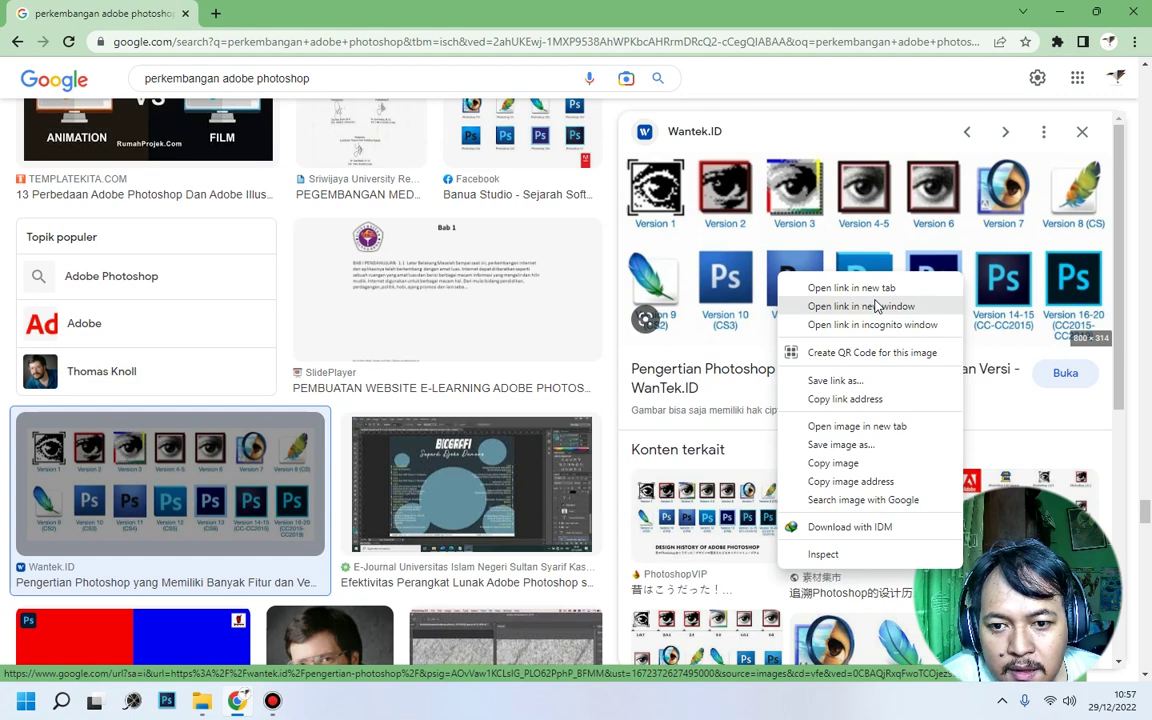
click(862, 428)
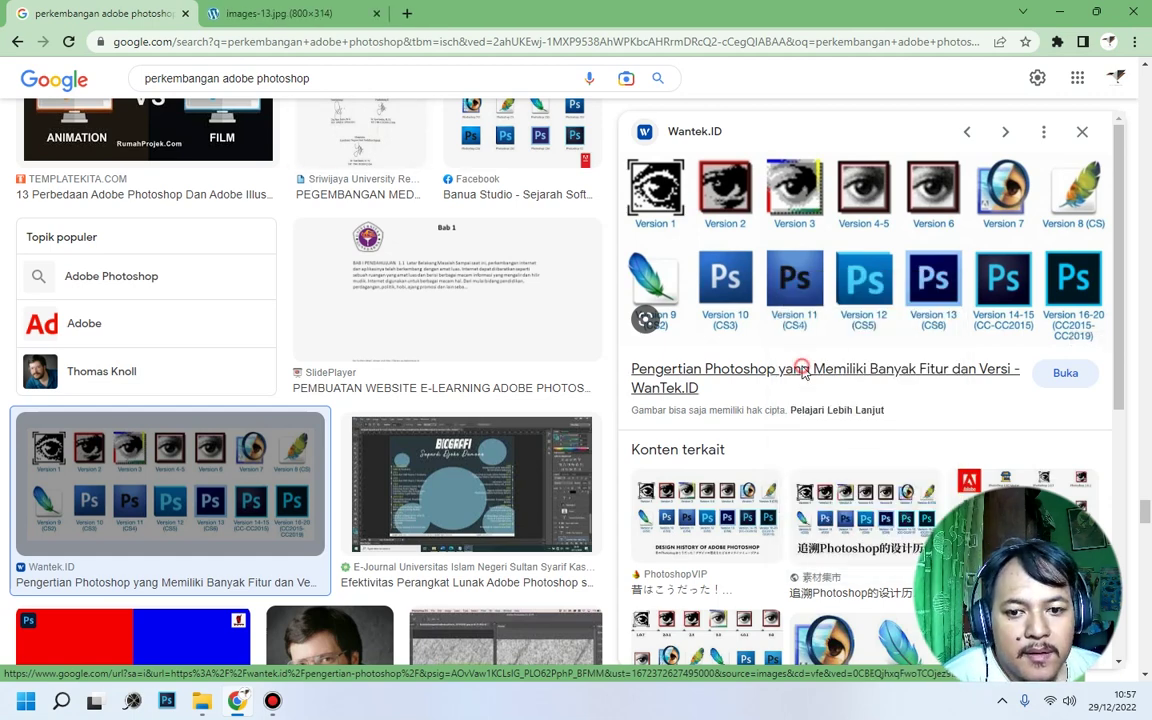
click(800, 369)
click(437, 12)
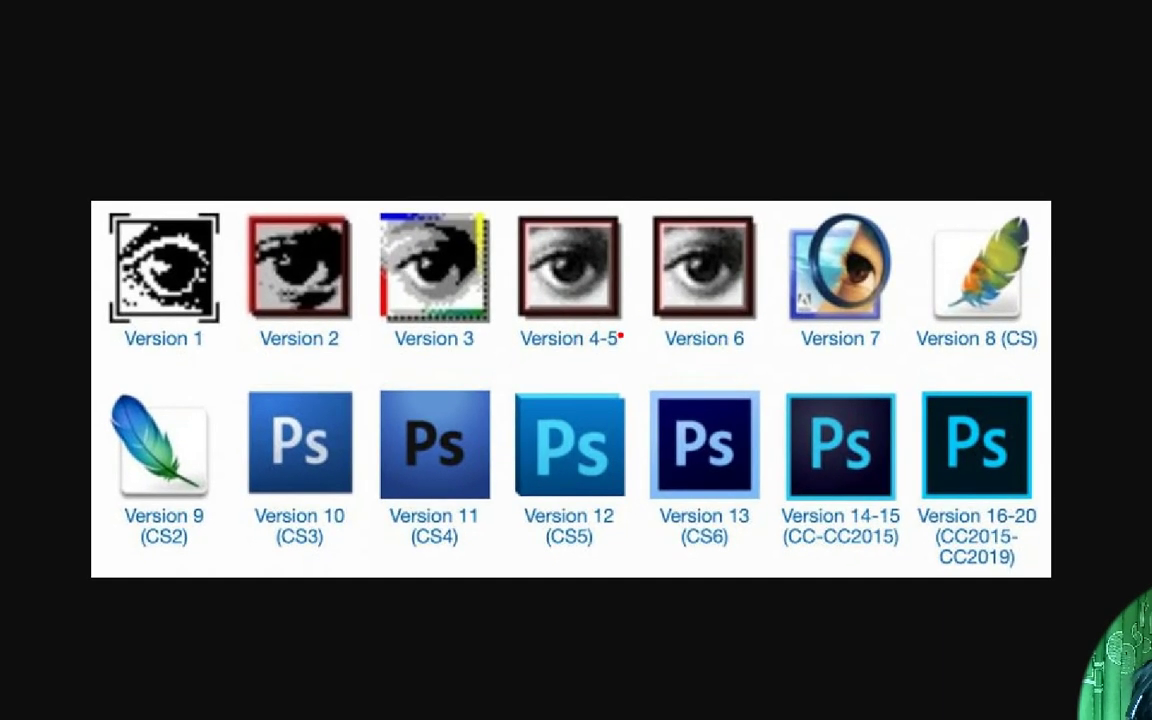
Circle Version 7 in red on the chart, underline Version 8 (CS), and draw an arrow leading to its icon.
mouse_move(793, 353)
mouse_down()
mouse_move(869, 358)
mouse_move(905, 330)
mouse_move(905, 228)
mouse_move(812, 195)
mouse_move(771, 225)
mouse_move(773, 343)
mouse_move(789, 350)
mouse_up()
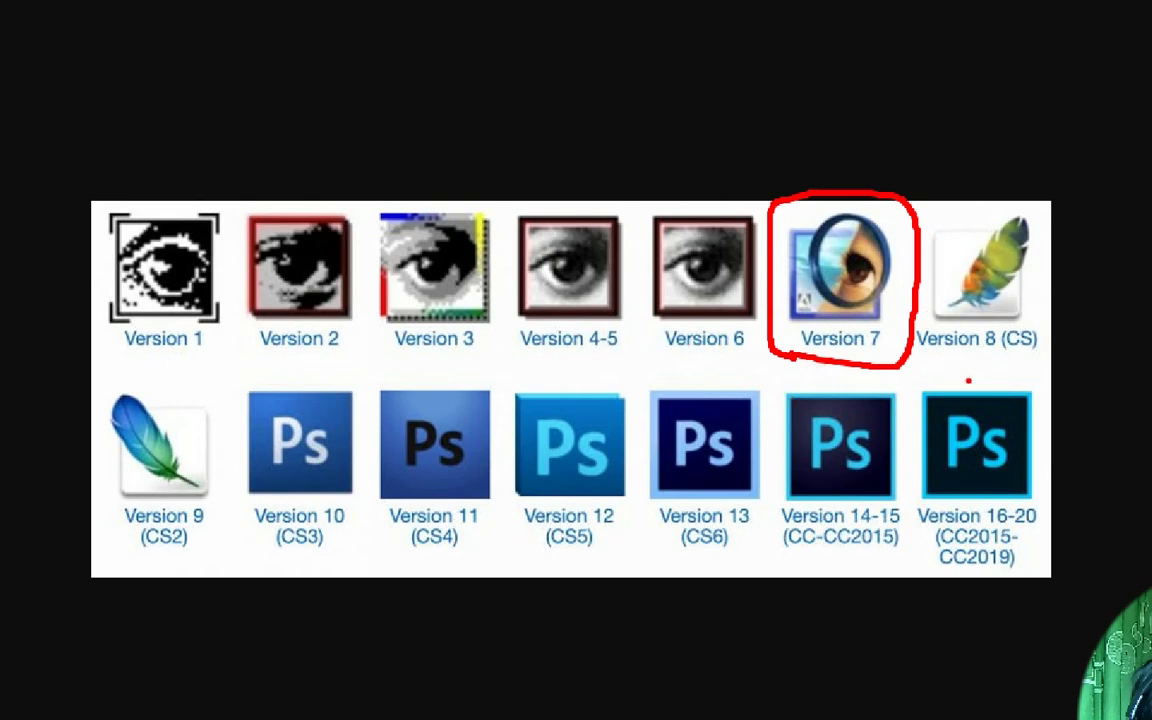
drag(918, 366, 1033, 363)
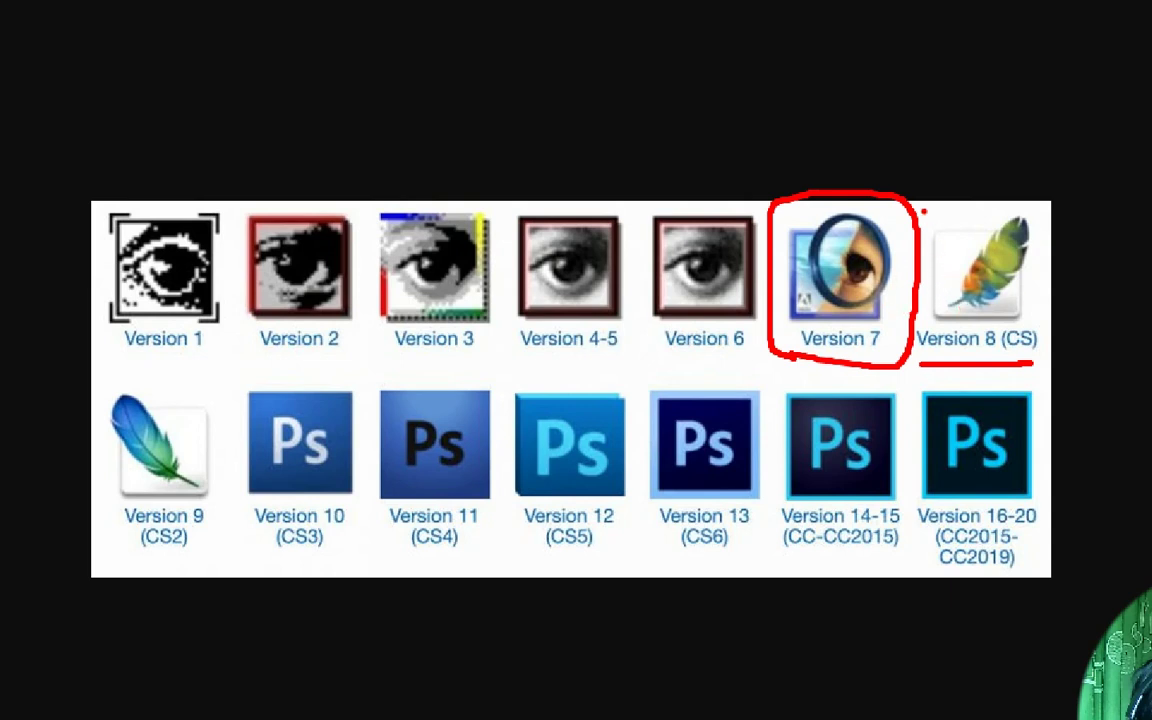
mouse_move(927, 205)
mouse_down()
mouse_move(972, 203)
mouse_move(983, 219)
mouse_up()
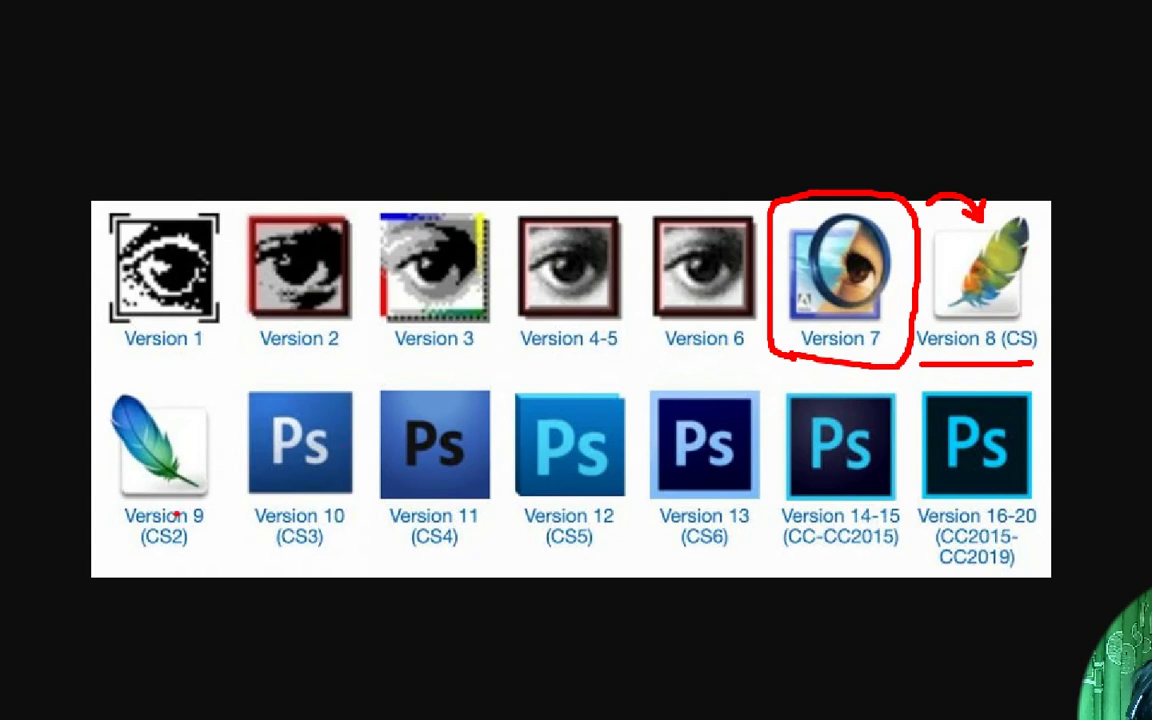
Underline Version 9 (CS2) with an arrow towards Version 10 (CS3), underline Versions 1 to 6, and circle Version 10 (CS3).
drag(122, 536, 205, 516)
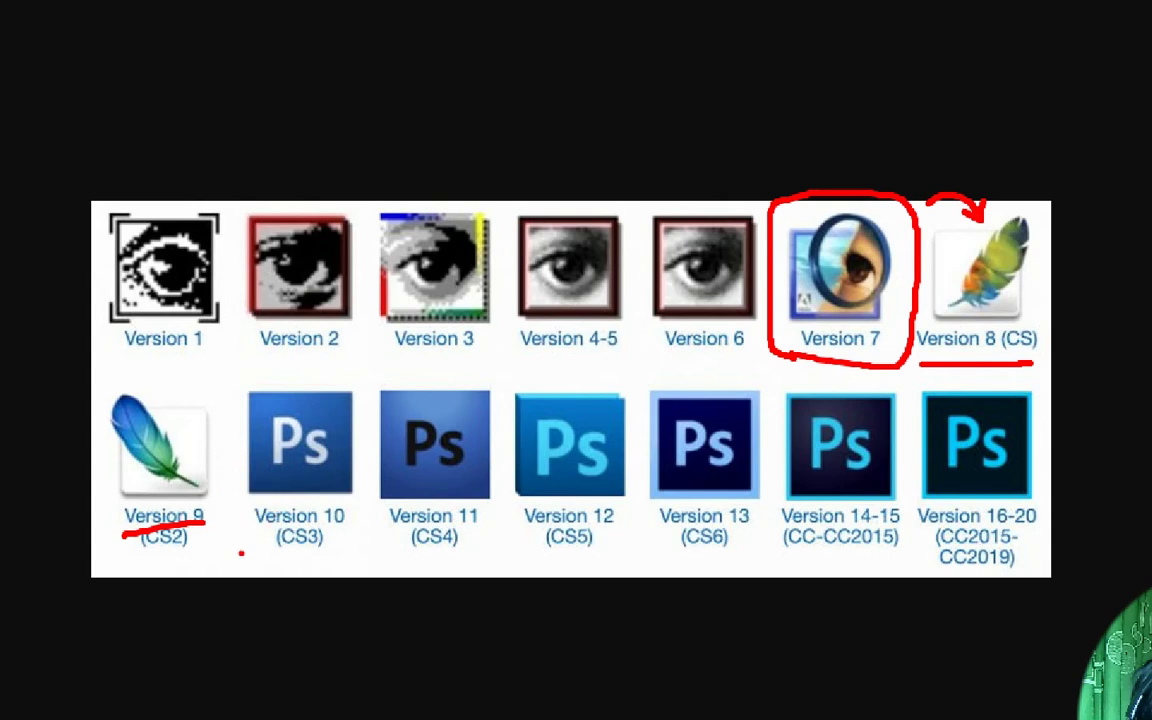
mouse_move(206, 547)
mouse_down()
mouse_move(272, 566)
mouse_move(278, 557)
mouse_move(281, 571)
mouse_up()
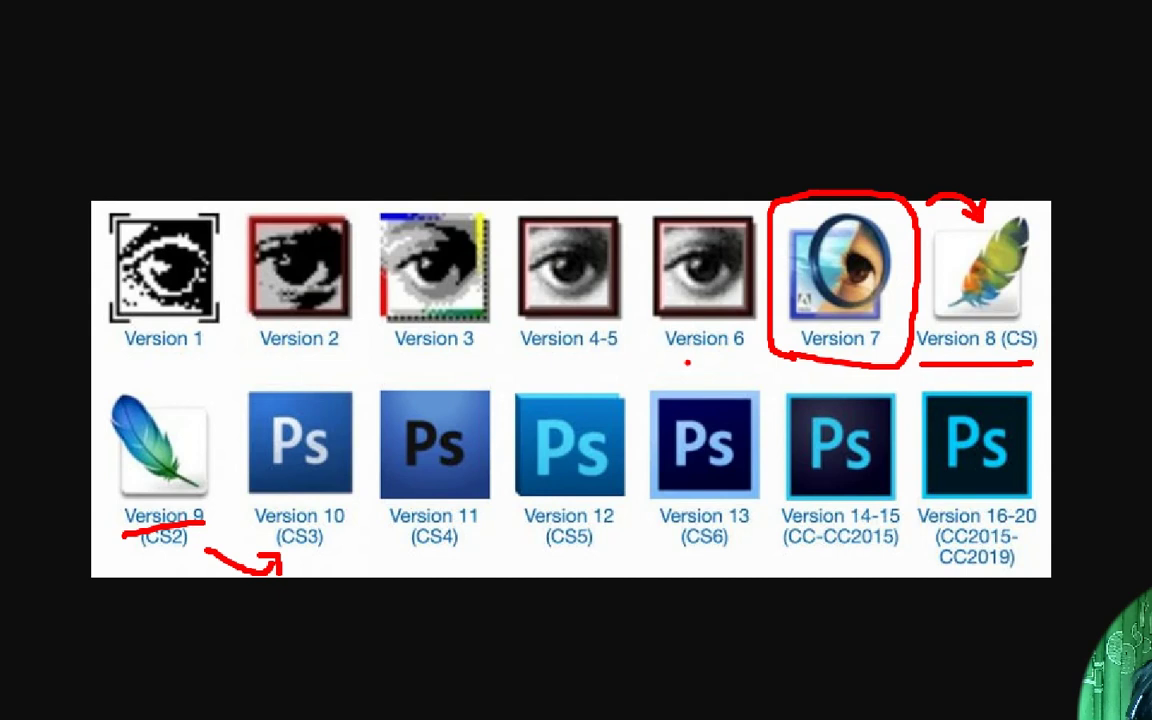
mouse_move(705, 362)
mouse_down()
mouse_move(663, 352)
mouse_move(397, 367)
mouse_move(152, 366)
mouse_up()
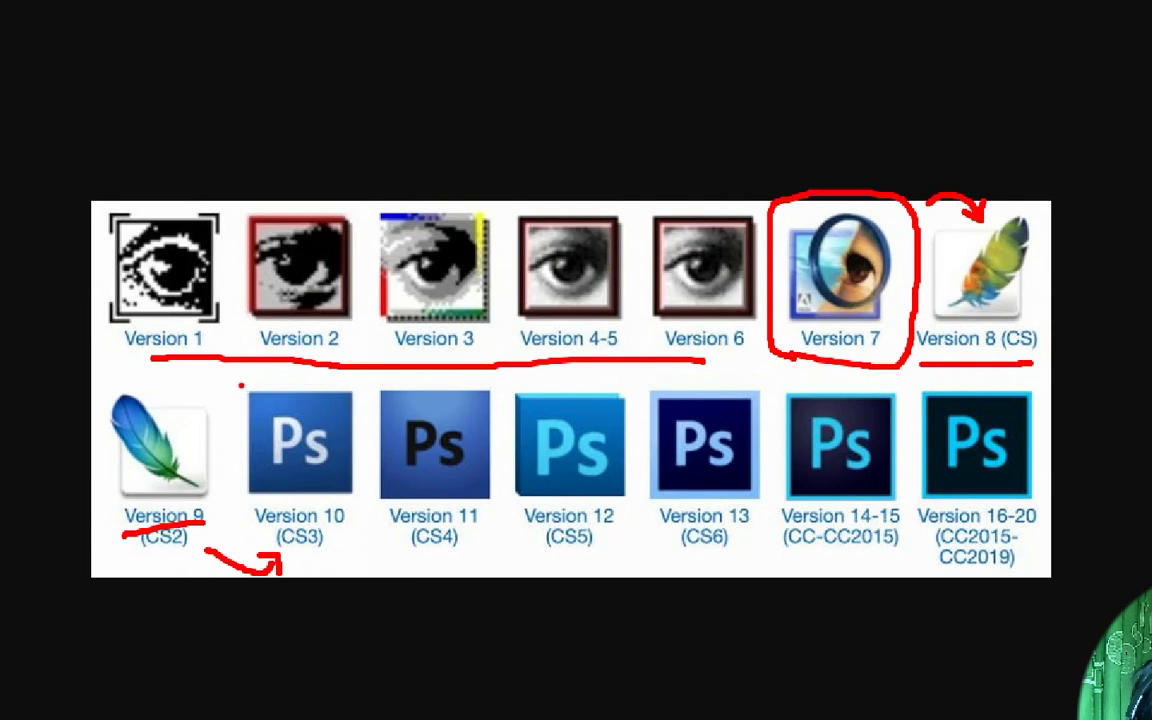
mouse_move(239, 378)
mouse_down()
mouse_move(232, 505)
mouse_move(257, 571)
mouse_move(334, 548)
mouse_move(360, 514)
mouse_move(378, 445)
mouse_move(345, 378)
mouse_move(234, 382)
mouse_up()
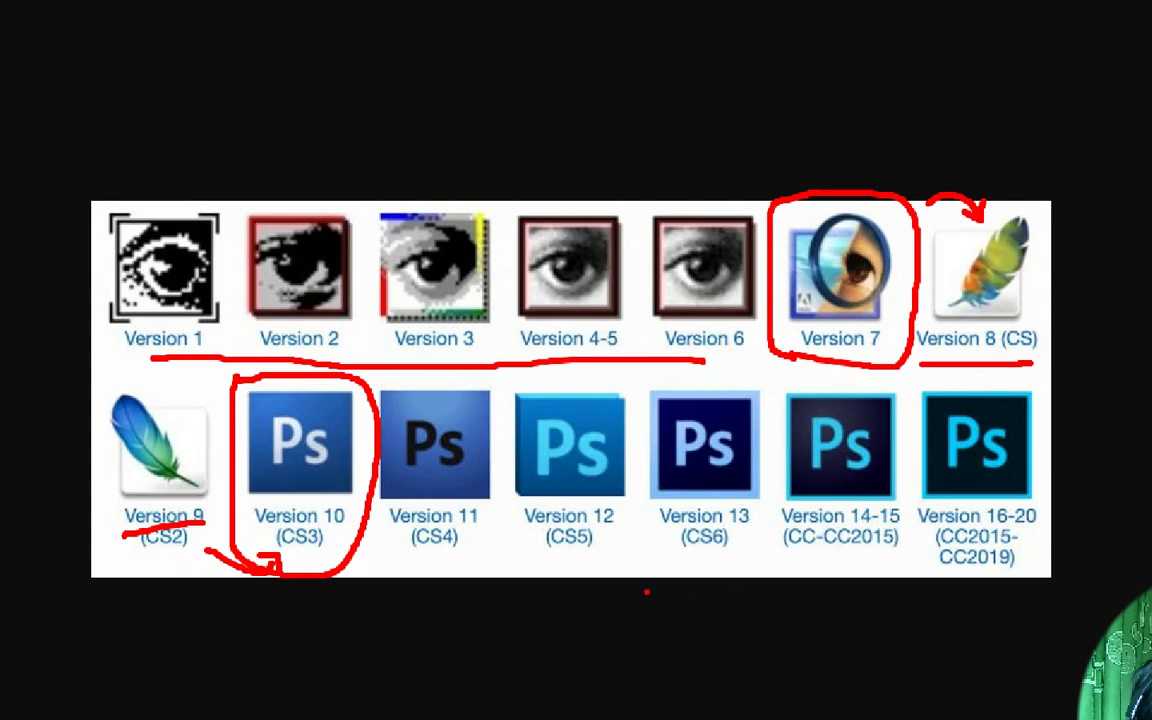
Draw a red arrow beneath Versions 11 to 13 and put small marks beside CS4, CS5 and CS6.
mouse_move(460, 564)
mouse_down()
mouse_move(720, 557)
mouse_move(752, 561)
mouse_move(744, 571)
mouse_up()
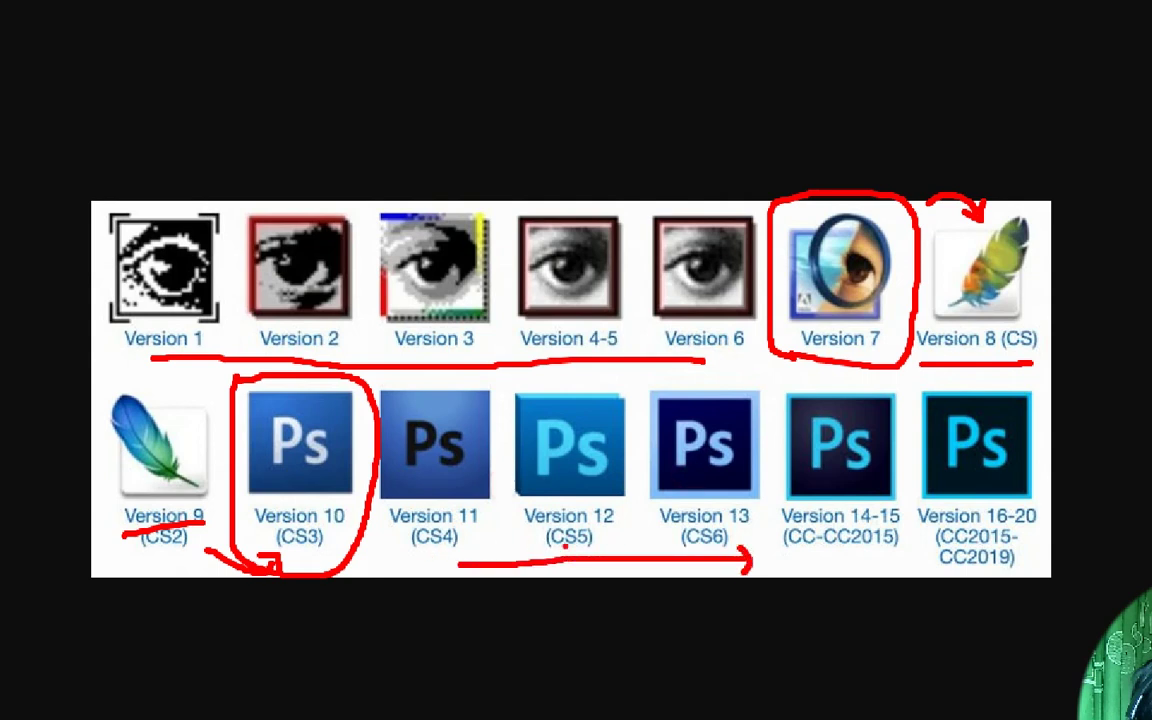
drag(465, 537, 494, 535)
drag(612, 538, 634, 539)
mouse_move(745, 531)
mouse_down()
mouse_move(758, 546)
mouse_move(904, 548)
mouse_move(902, 380)
mouse_move(790, 381)
mouse_move(776, 418)
mouse_move(778, 550)
mouse_up()
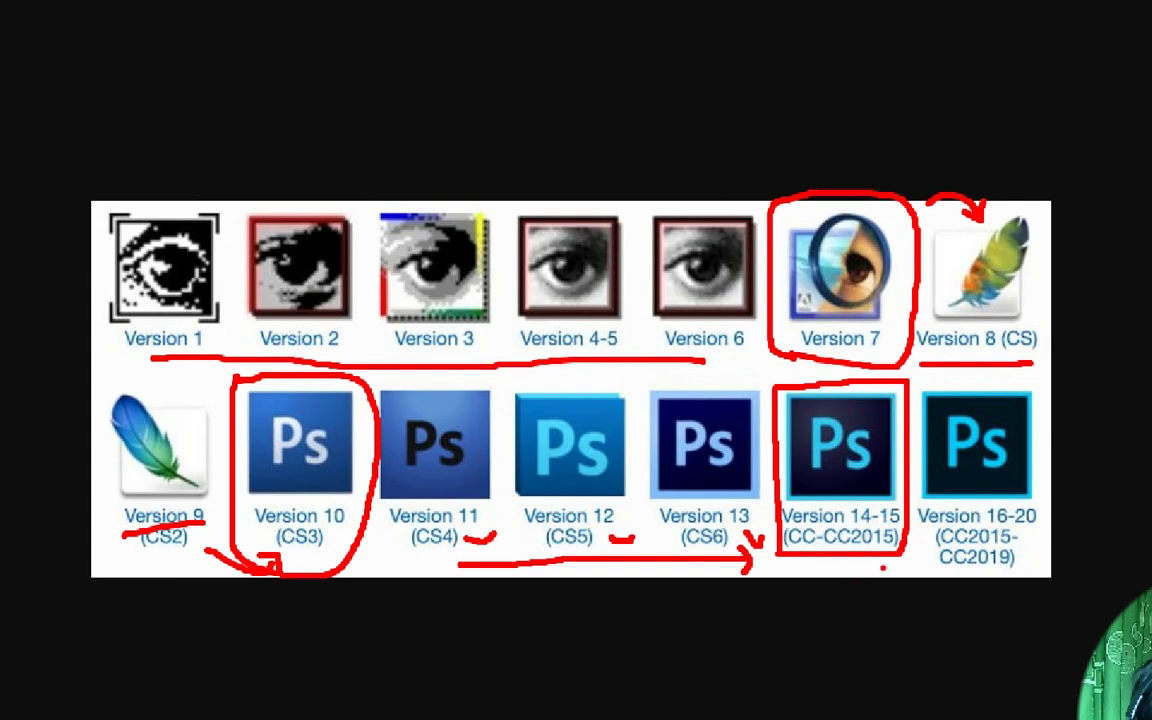
Draw a red arrow from Version 14-15 towards Version 16-20 on the chart and exit the annotation mode.
mouse_move(861, 569)
mouse_down()
mouse_move(917, 567)
mouse_move(929, 545)
mouse_up()
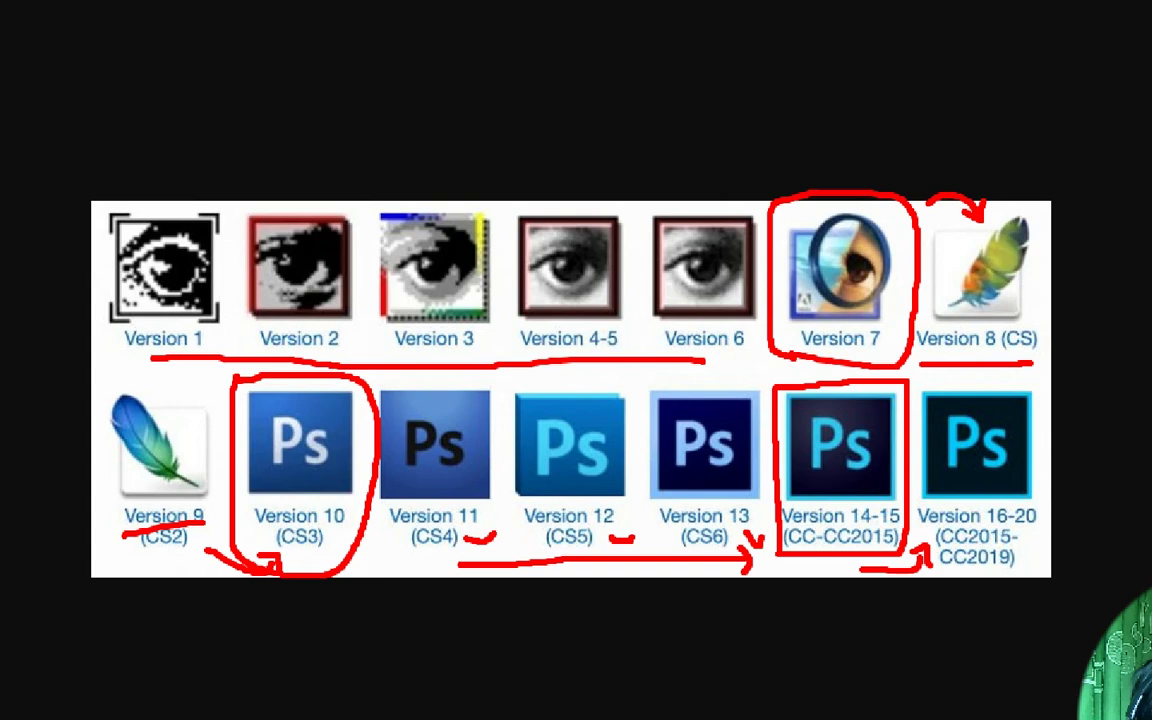
click(1040, 549)
key(Escape)
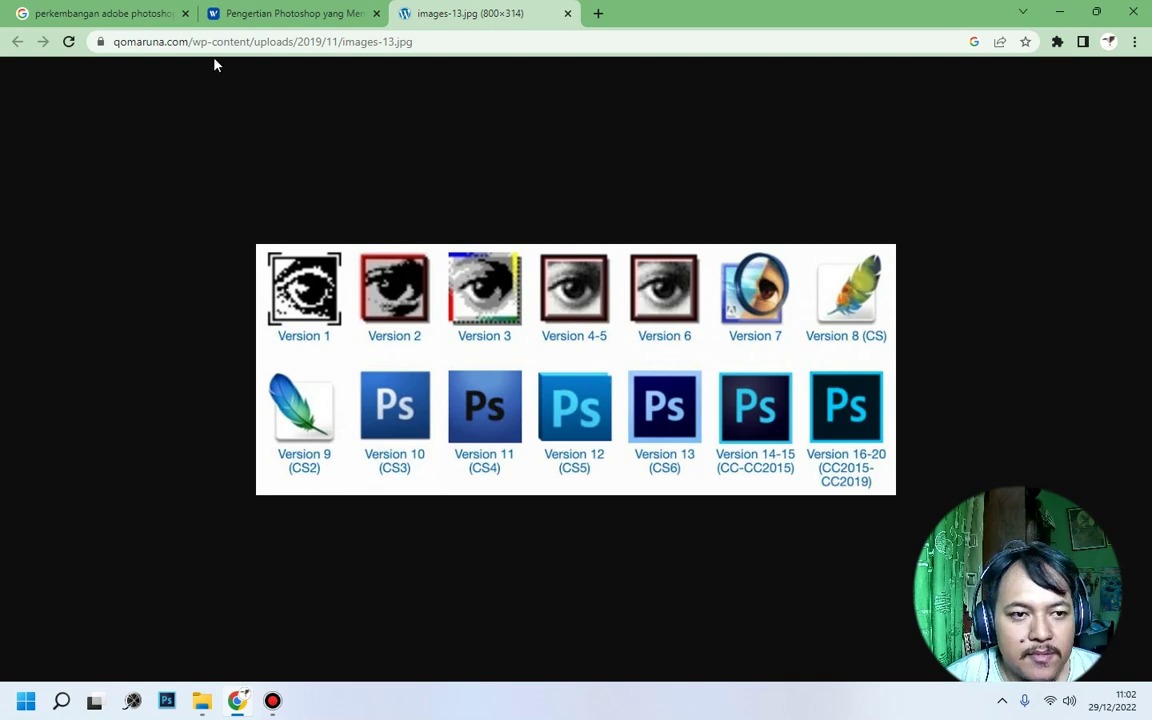
Return to the WanTek.ID article and look through its Photoshop definition and function sections down to the version overview.
click(272, 14)
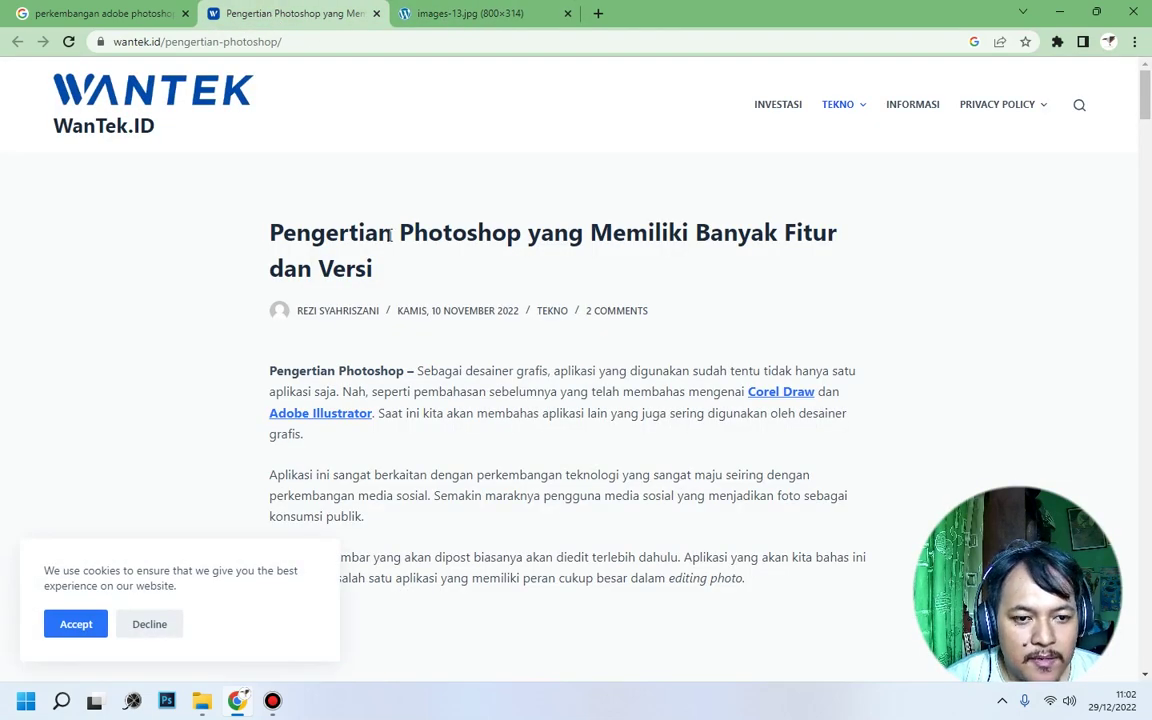
scroll(409, 388, down, 3)
scroll(409, 388, down, 15)
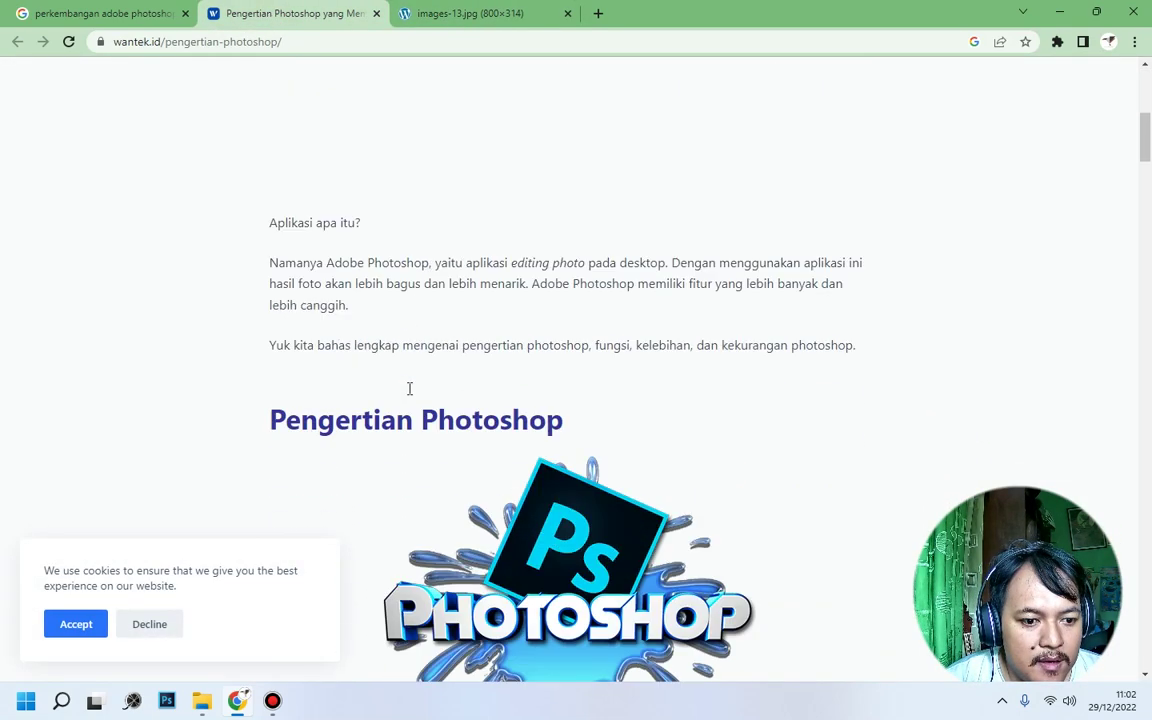
scroll(409, 391, down, 6)
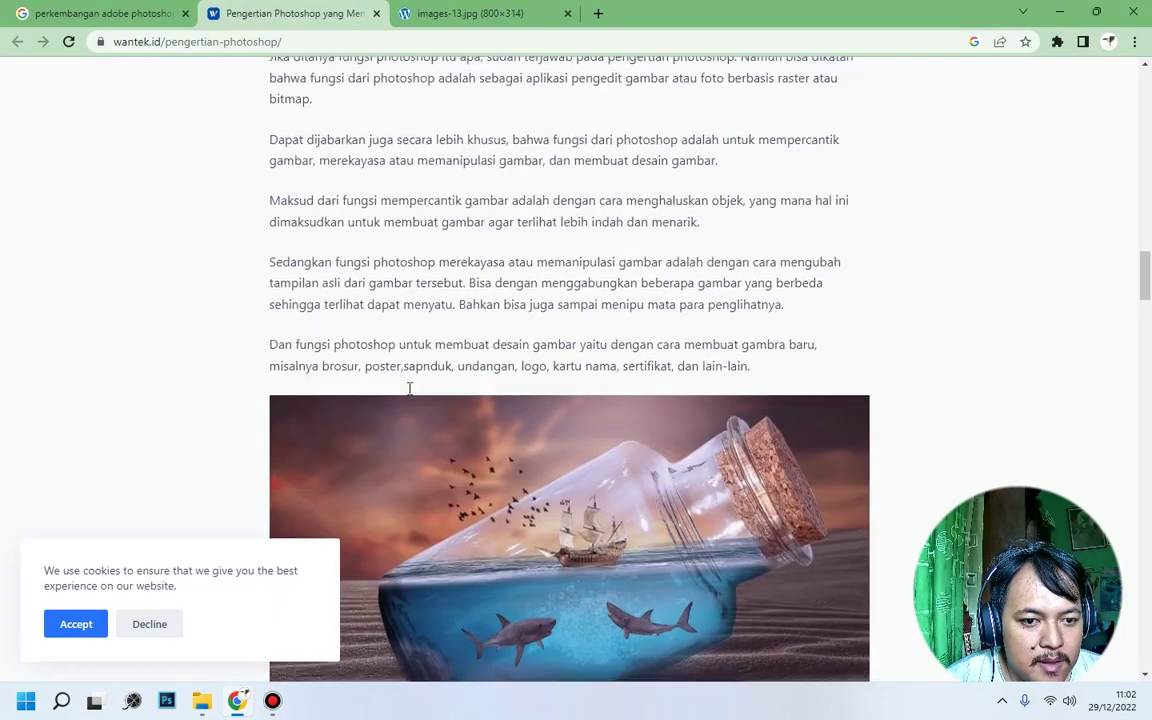
scroll(409, 393, up, 1)
scroll(409, 395, down, 1)
scroll(409, 395, down, 2)
scroll(409, 395, up, 9)
scroll(409, 394, down, 1)
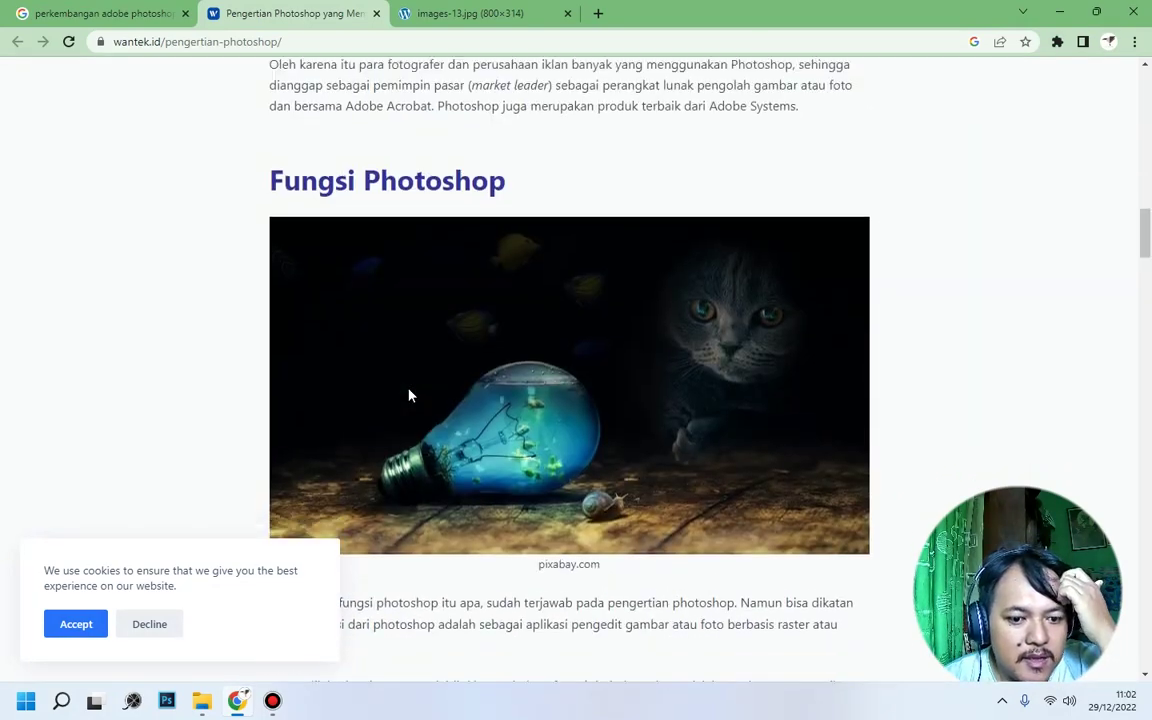
scroll(607, 437, down, 20)
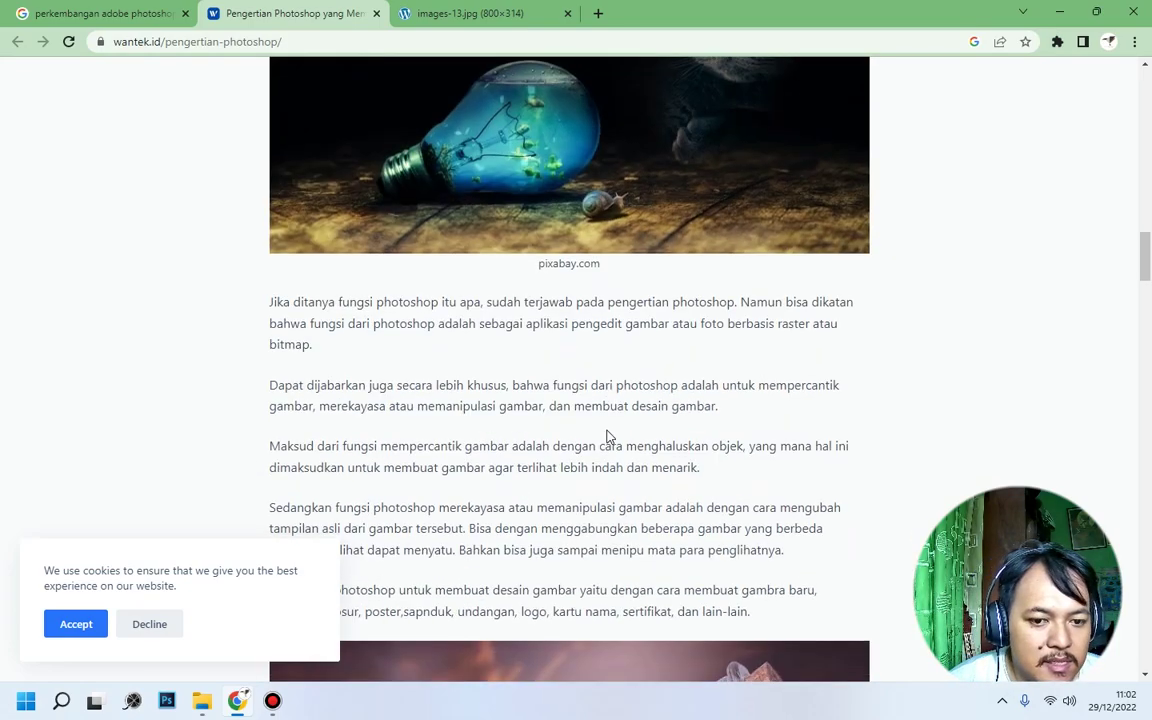
scroll(607, 437, up, 3)
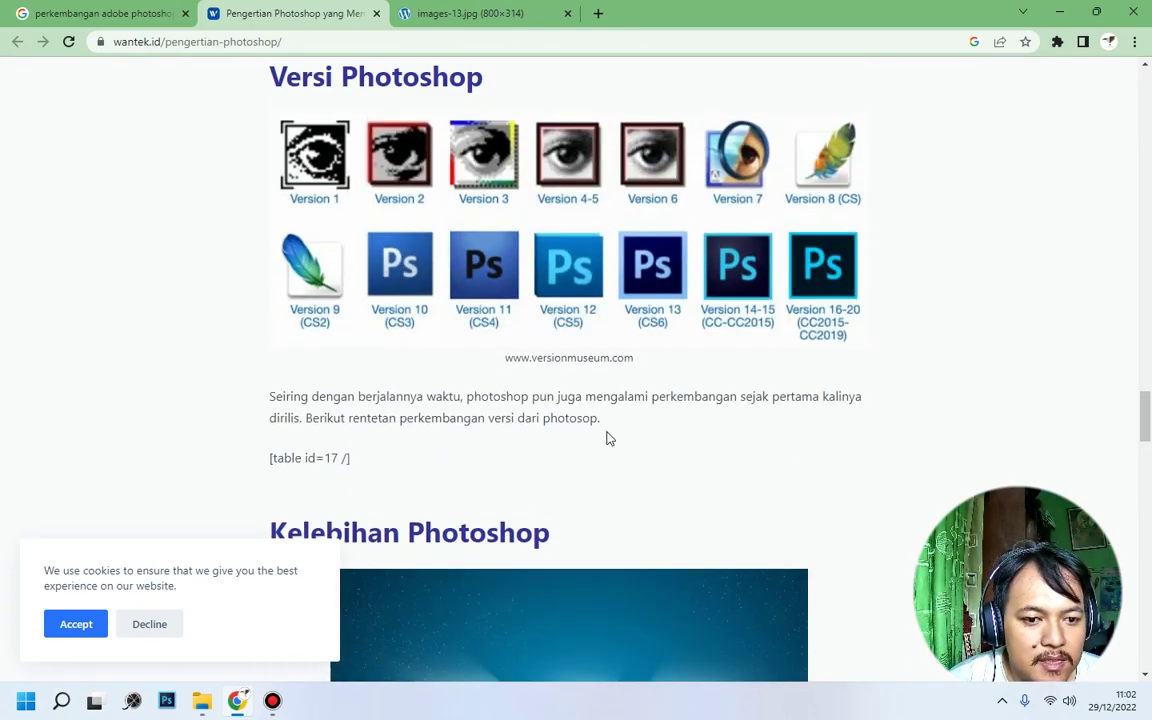
Examine the article's sections on Photoshop's advantages, its typical file formats and its disadvantages.
scroll(607, 437, down, 14)
scroll(607, 437, down, 14)
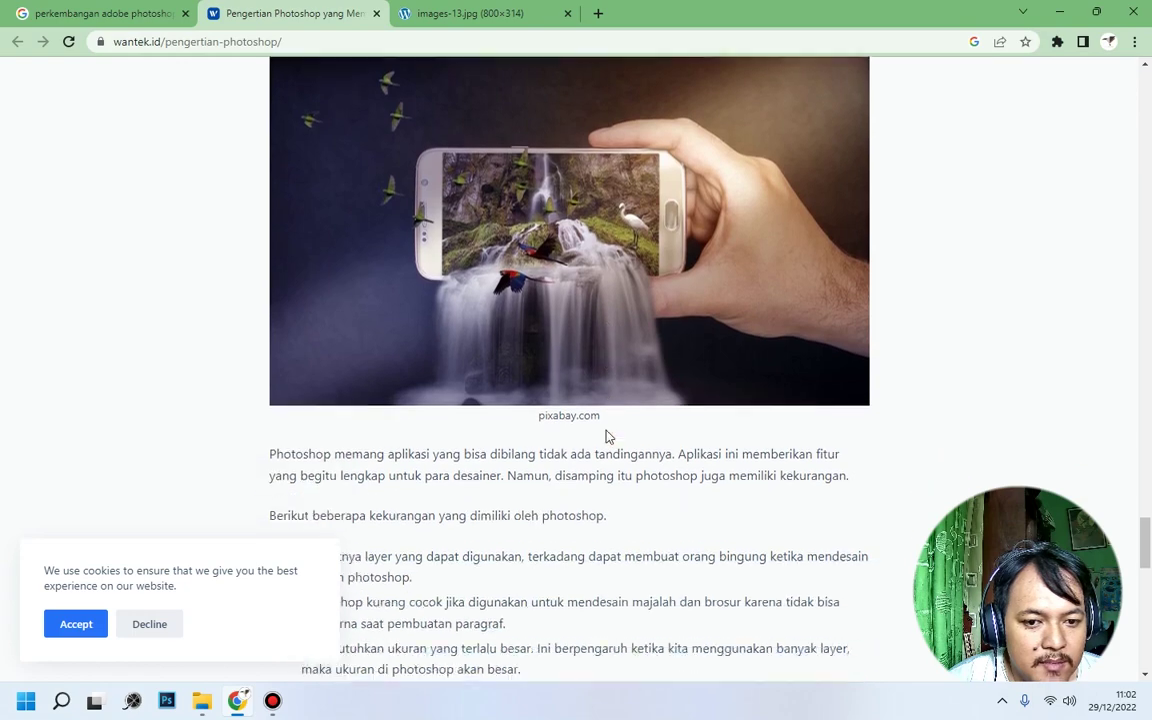
scroll(607, 437, down, 2)
scroll(605, 434, up, 15)
scroll(603, 432, up, 3)
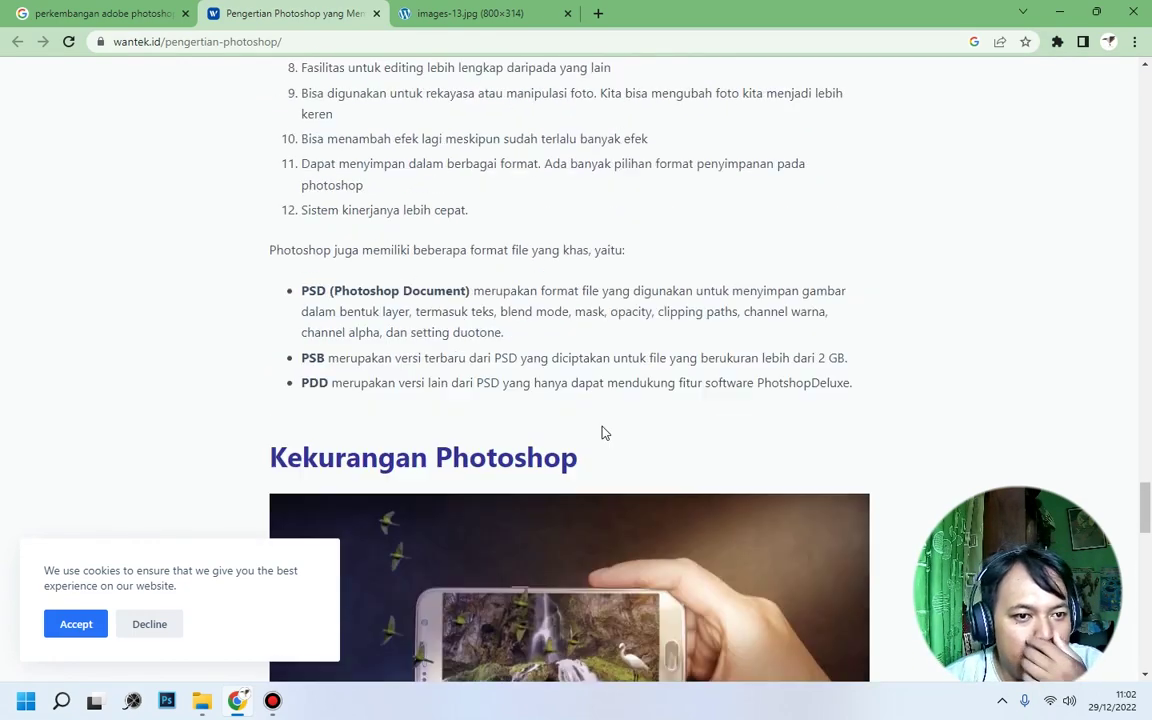
scroll(603, 432, up, 1)
scroll(603, 432, down, 2)
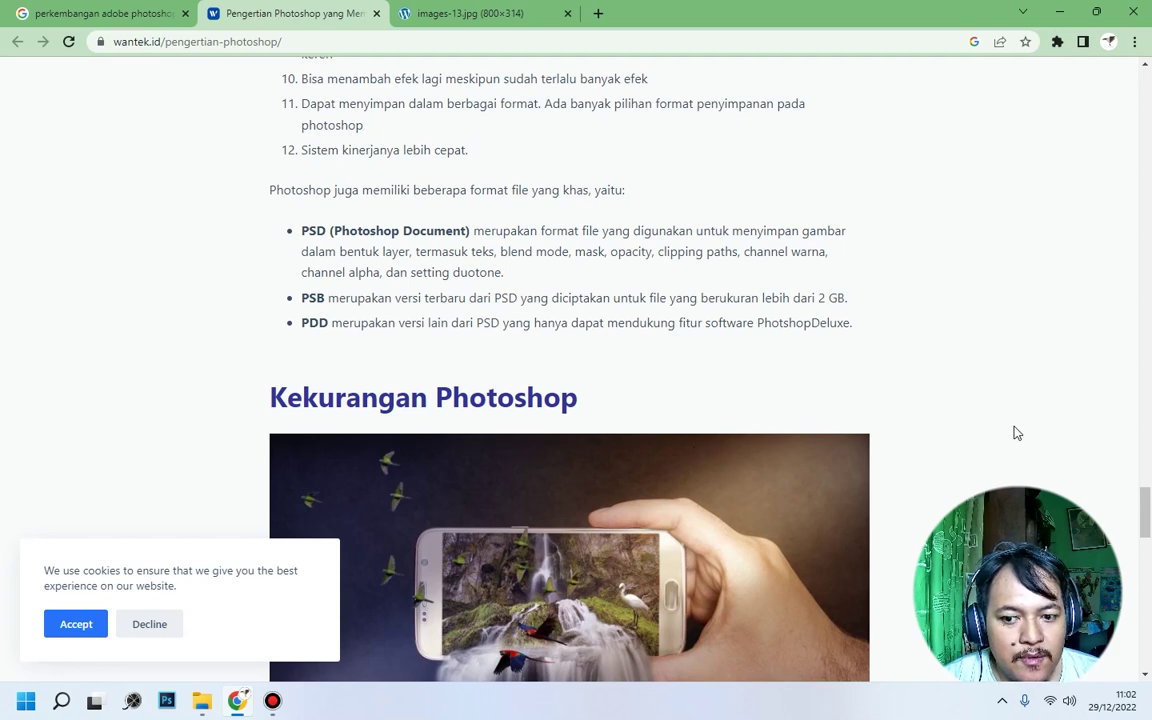
scroll(177, 411, down, 10)
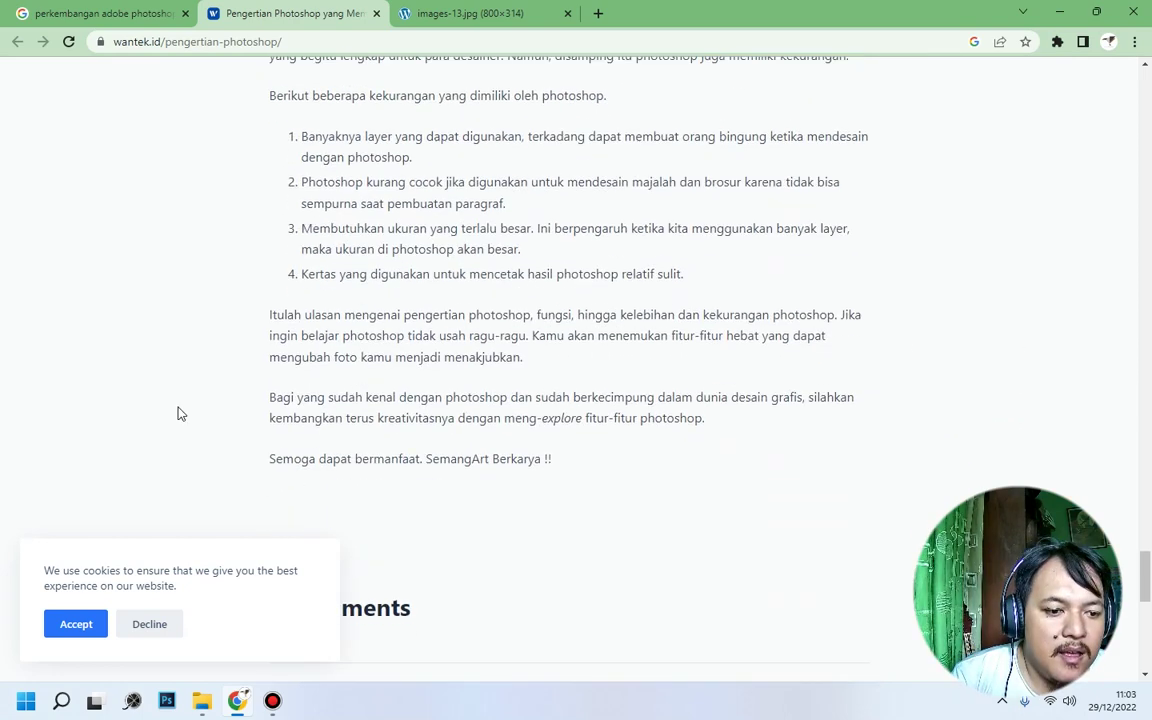
scroll(177, 411, up, 6)
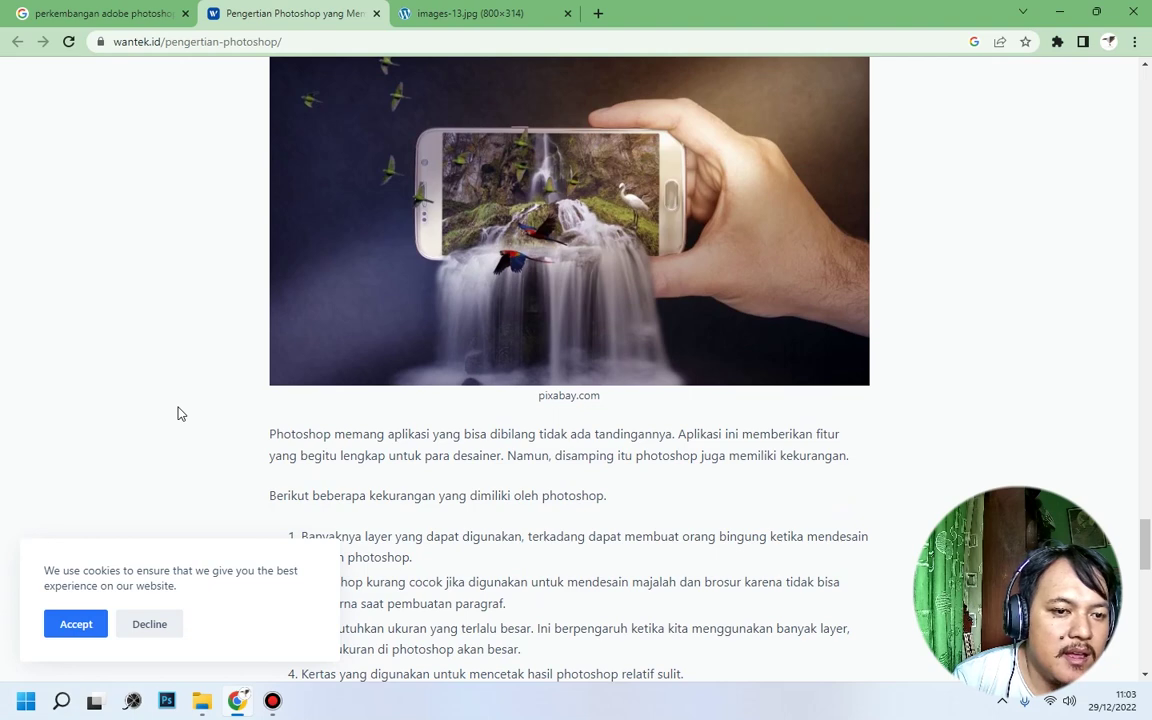
Decline the site's cookies and briefly highlight text in the PSD and PSB entries of the article's file format list.
click(133, 624)
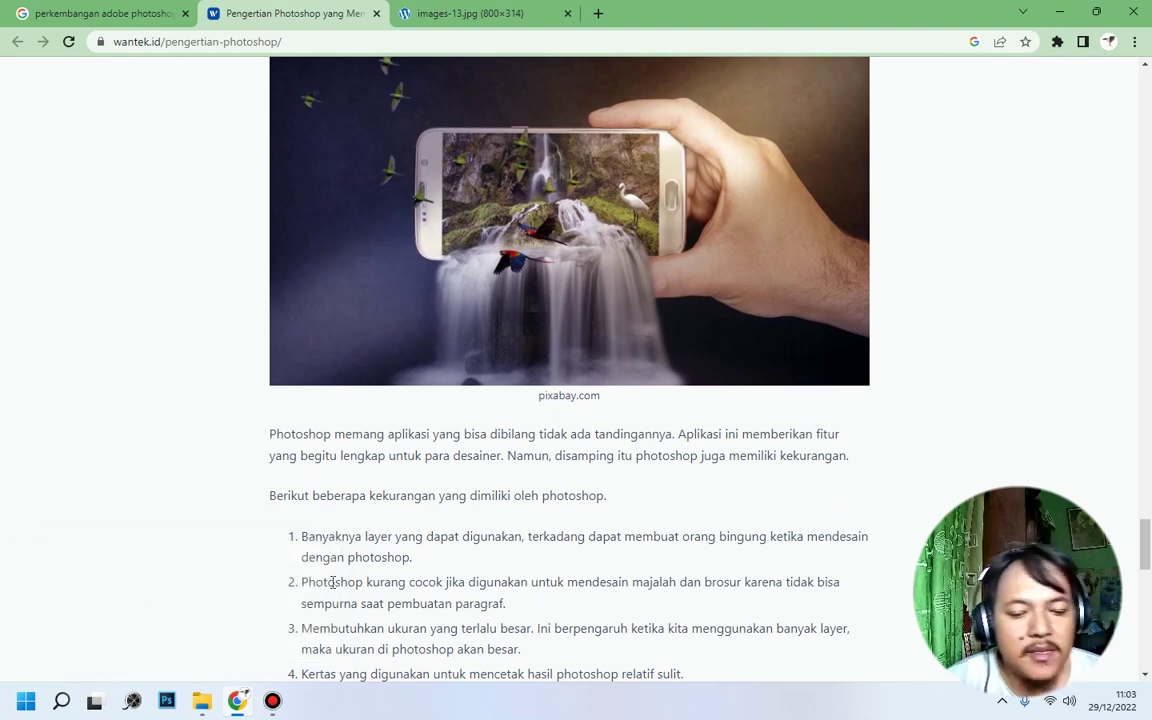
scroll(332, 582, up, 6)
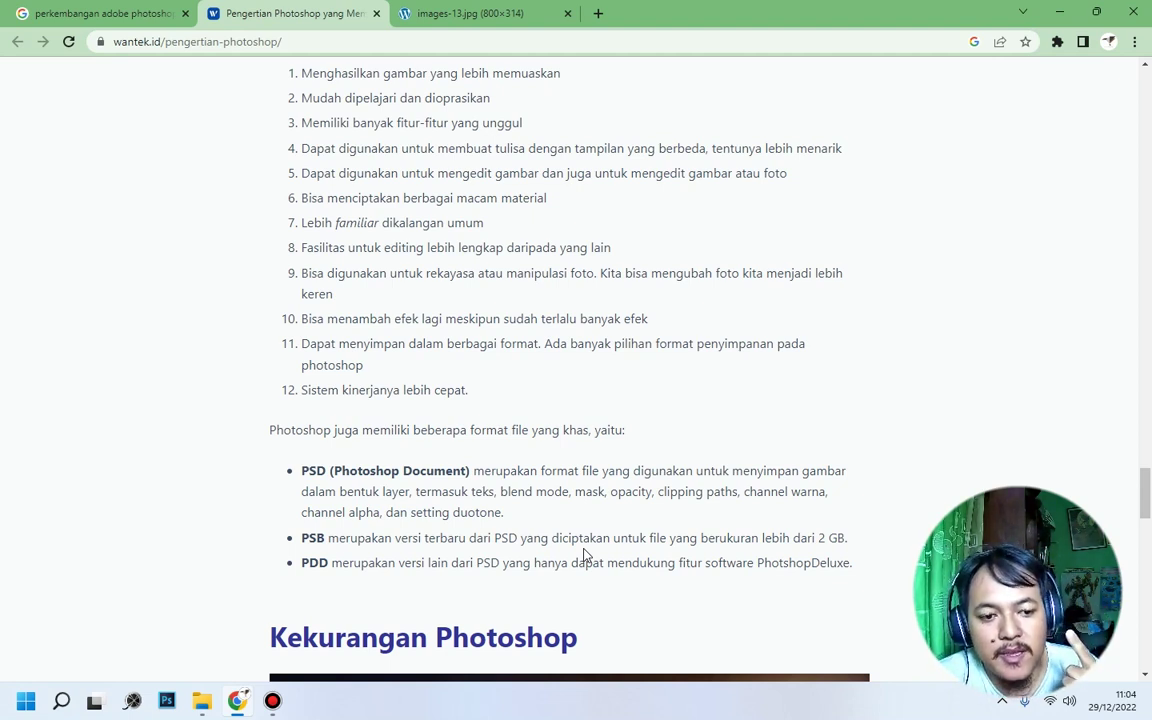
drag(309, 470, 437, 478)
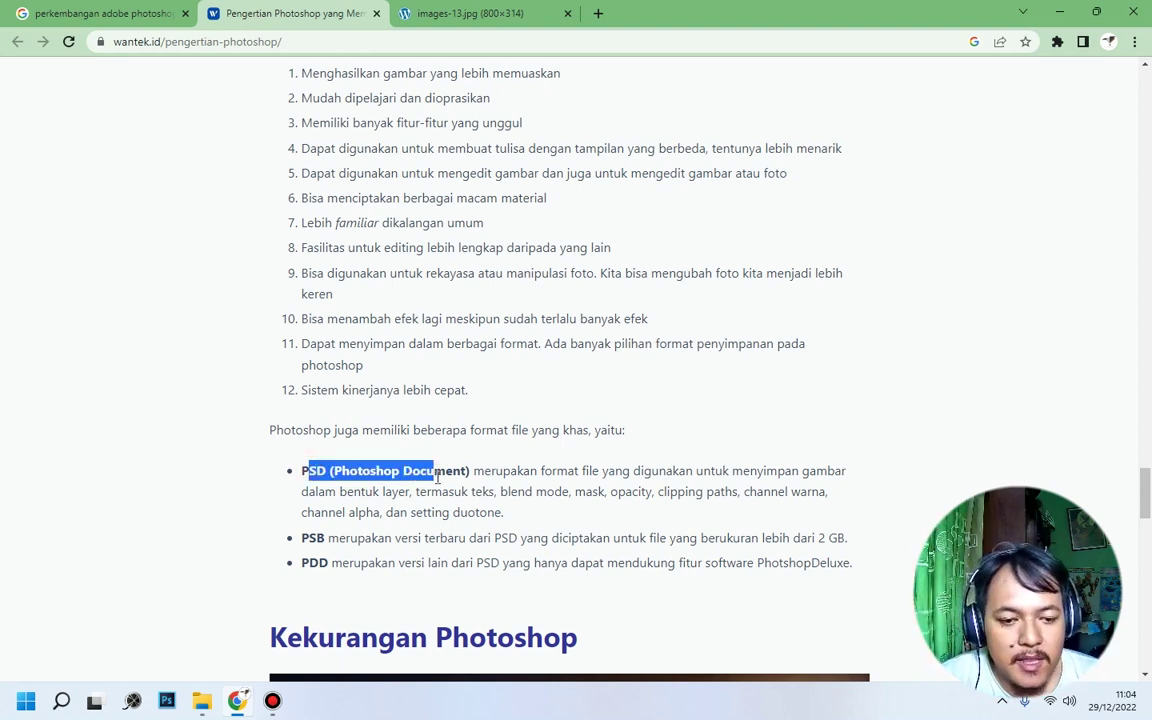
click(545, 524)
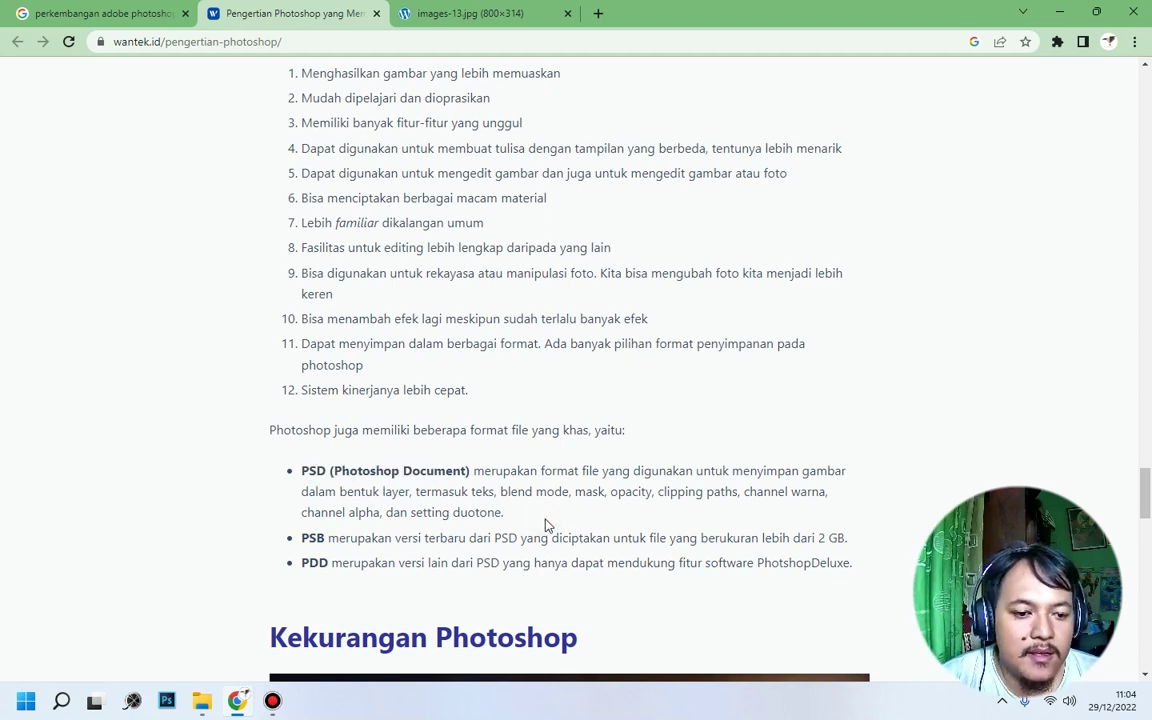
drag(301, 538, 532, 539)
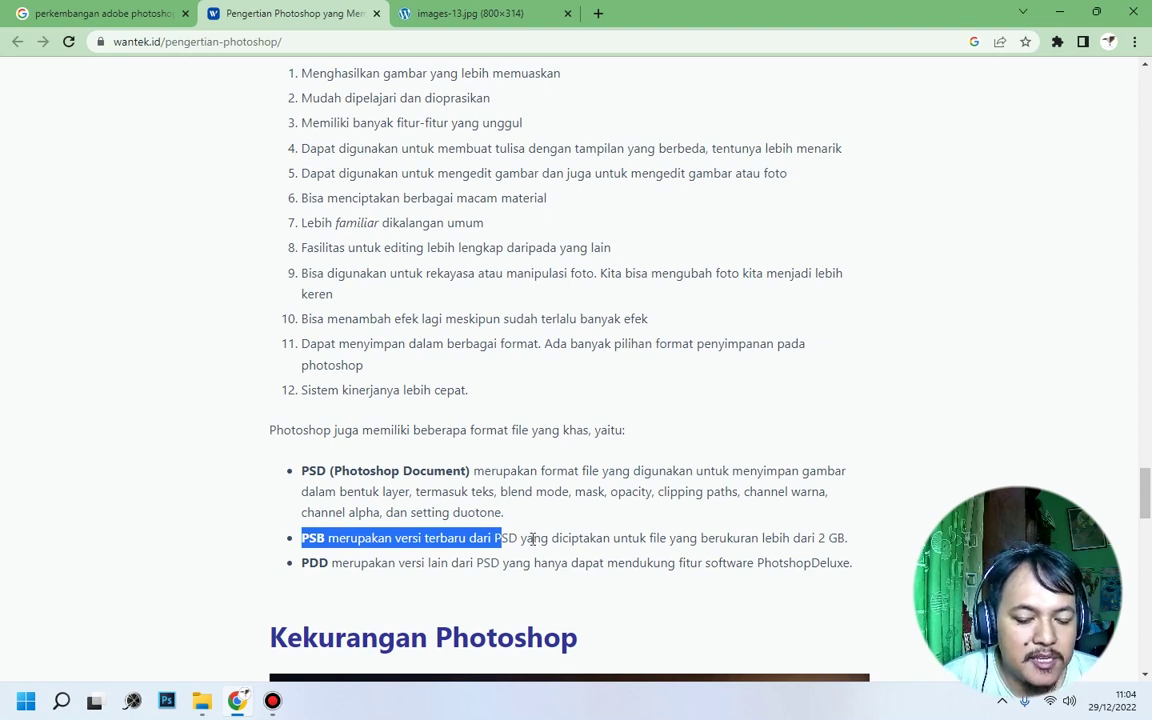
click(532, 539)
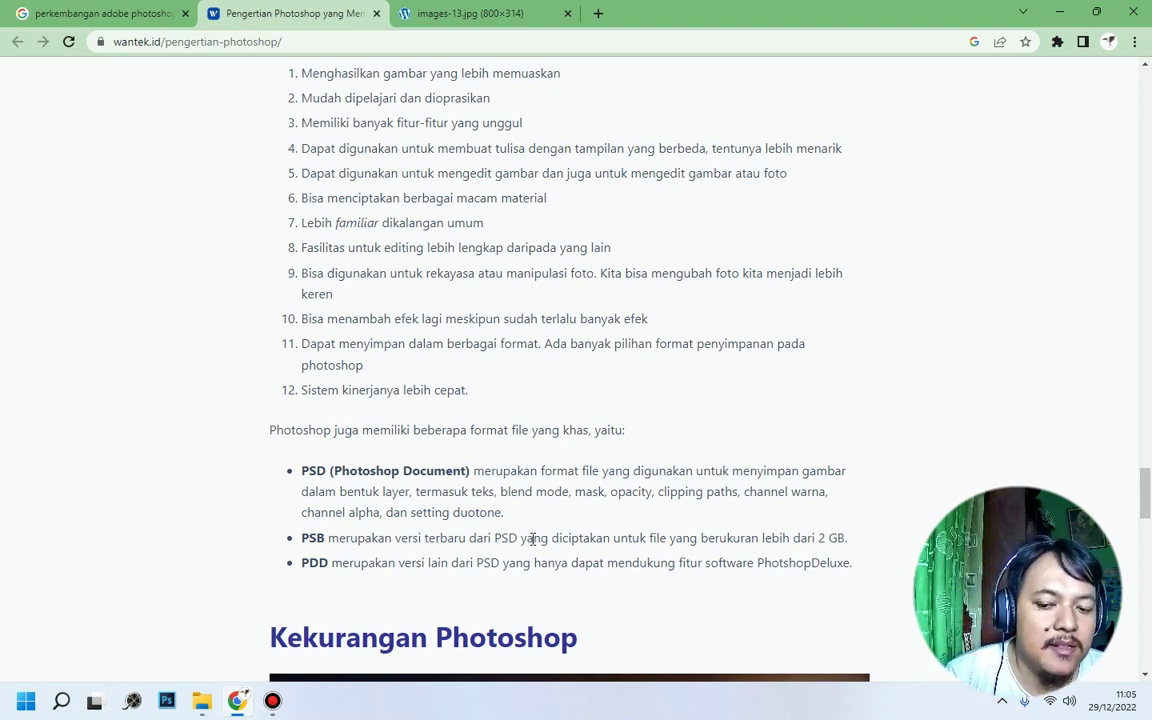
Highlight the description of the PDD format in the article while reading it, and clear the selection.
drag(388, 563, 533, 563)
drag(628, 563, 743, 563)
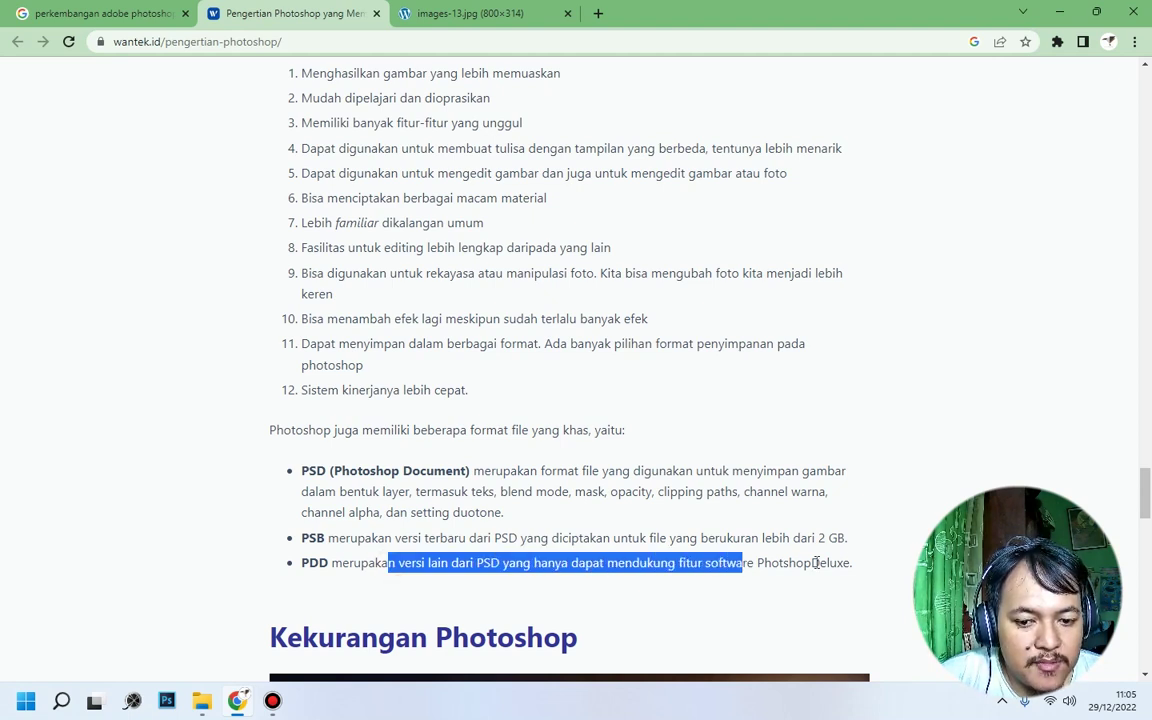
drag(838, 563, 361, 565)
click(828, 541)
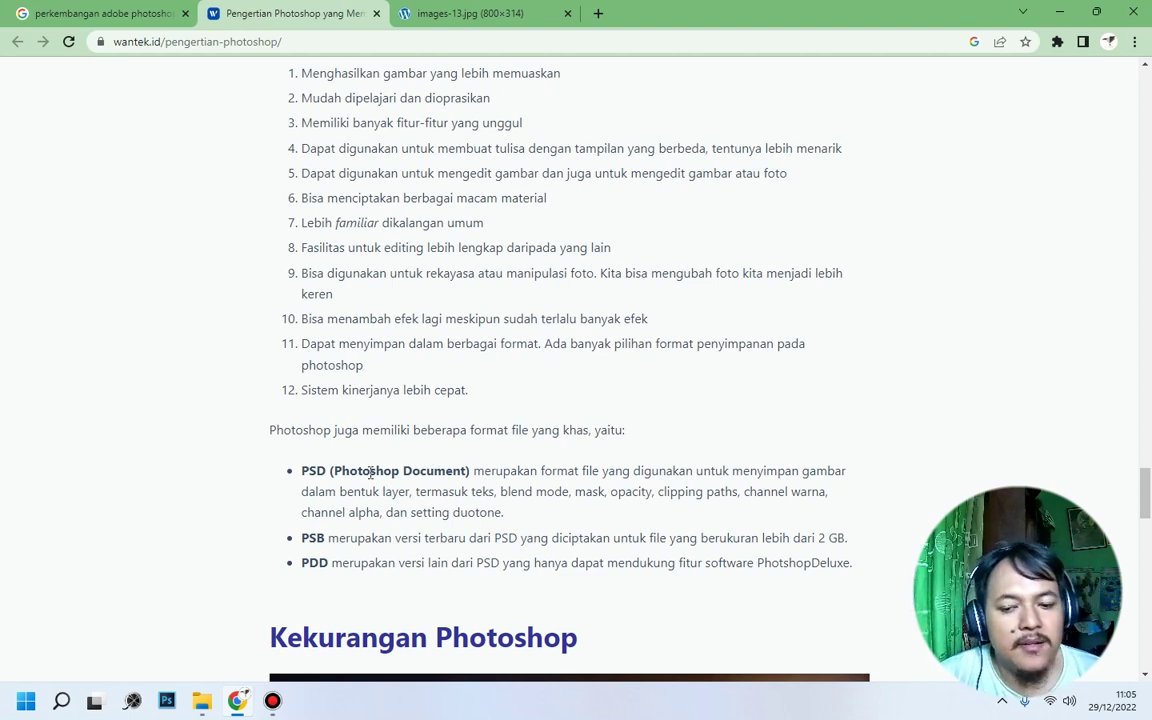
Minimize the browser, point out the Adobe Photoshop CC 2015 desktop shortcut in red, and launch the program from it.
click(1059, 12)
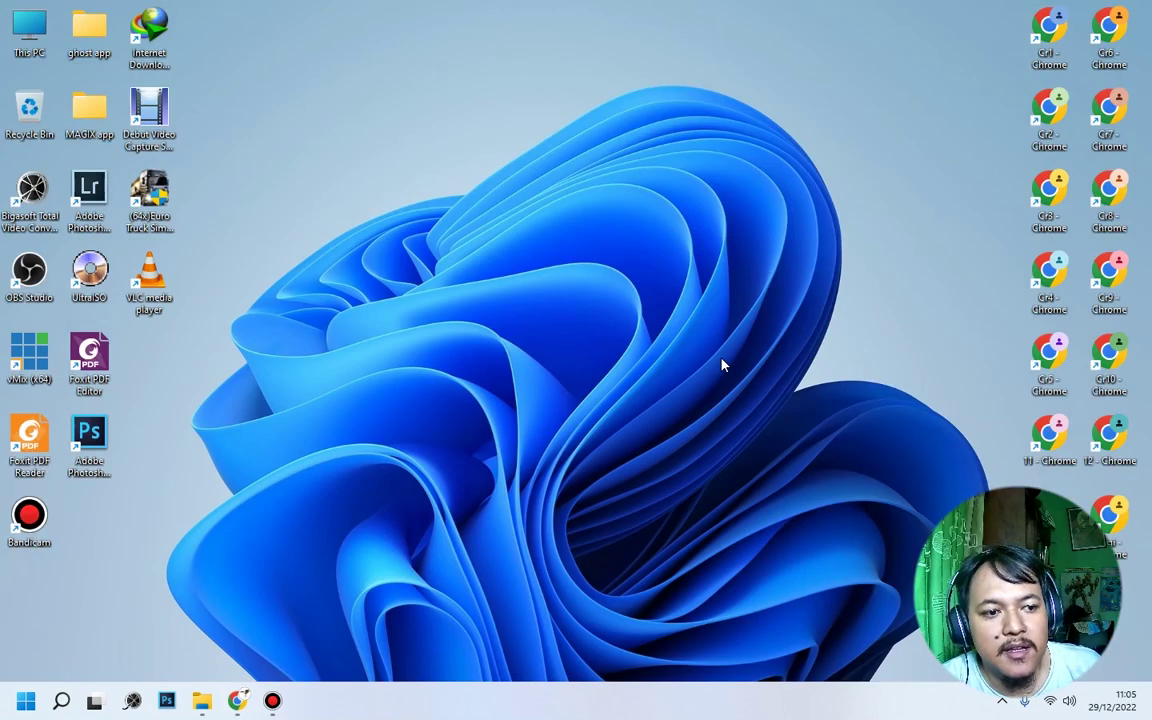
click(100, 432)
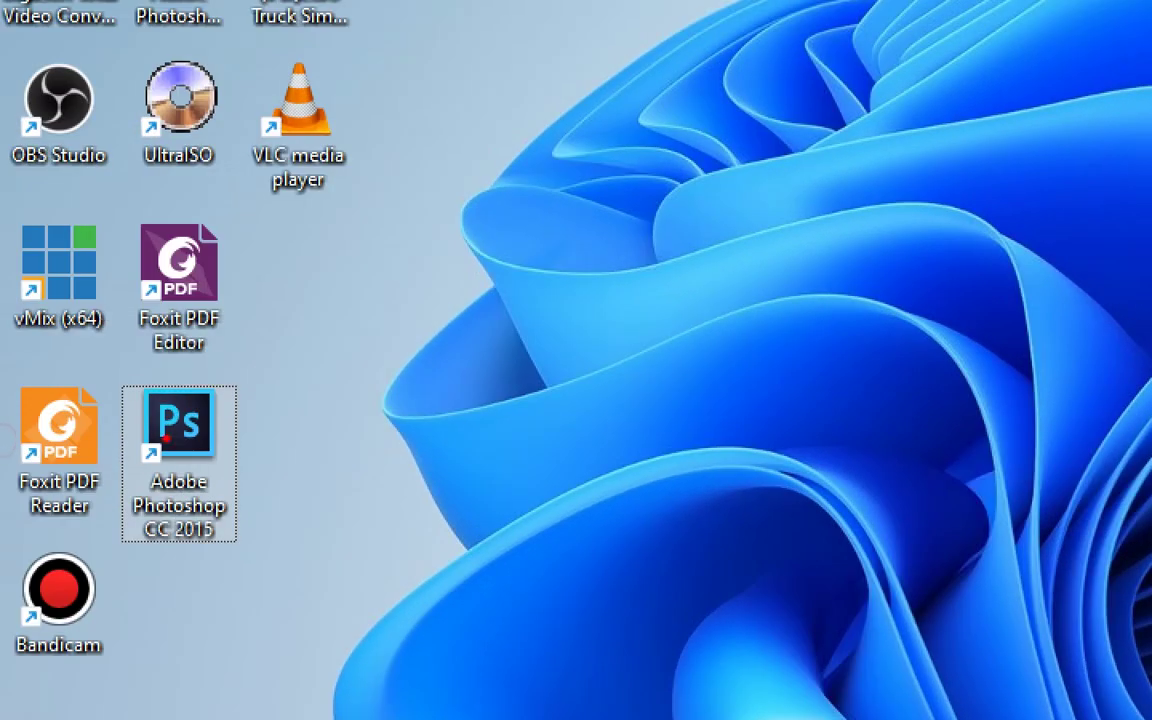
mouse_move(112, 355)
mouse_down()
mouse_move(120, 555)
mouse_move(282, 573)
mouse_move(306, 382)
mouse_move(262, 362)
mouse_move(96, 340)
mouse_up()
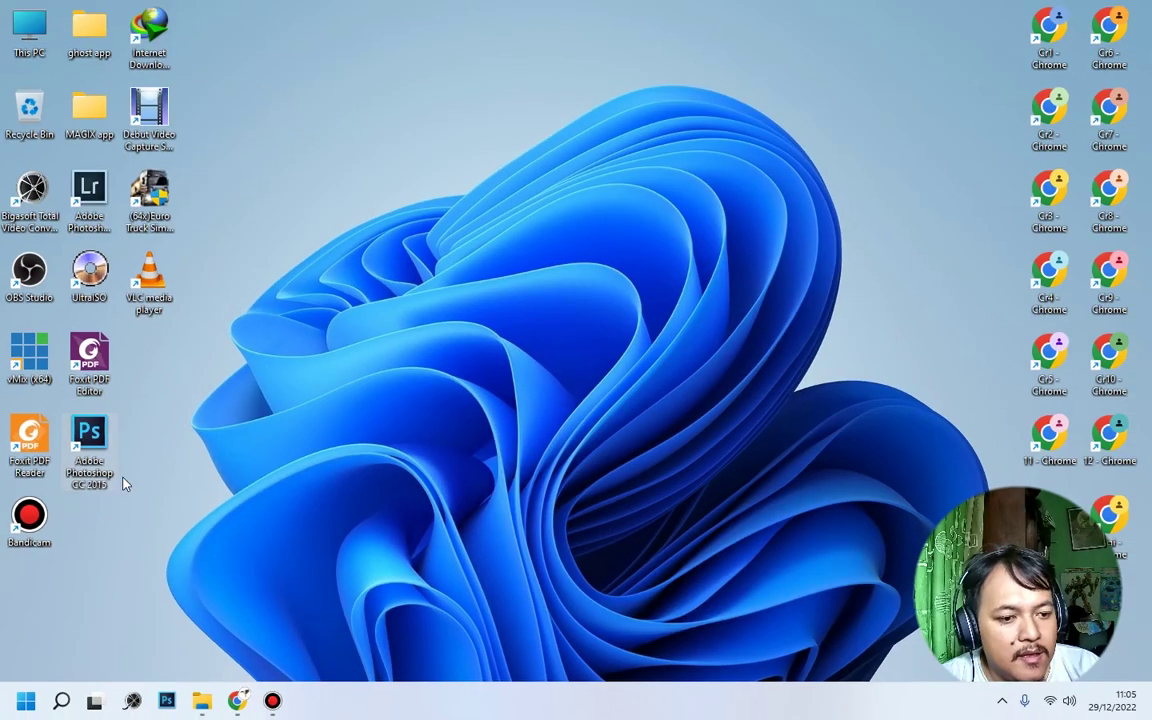
double_click(106, 430)
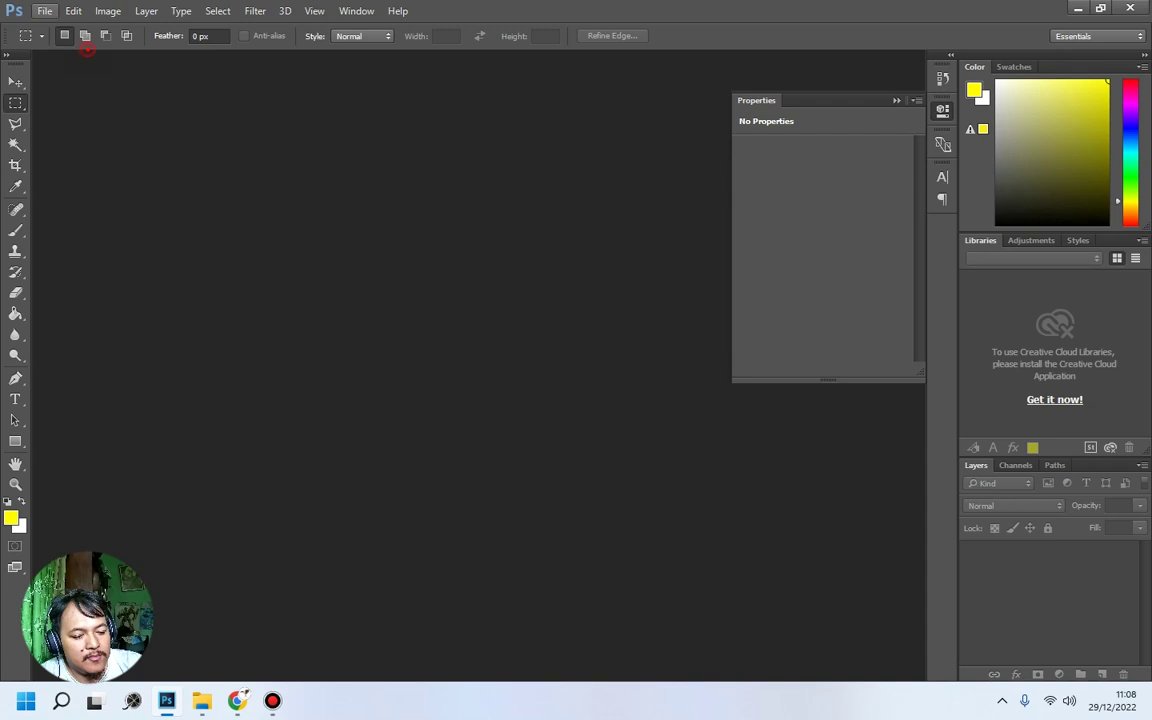
Circle Photoshop's menu bar and tool strip in red and label them "Menu Bar" and "Tool box" on screen.
mouse_move(22, 20)
mouse_down()
mouse_move(334, 28)
mouse_move(435, 10)
mouse_up()
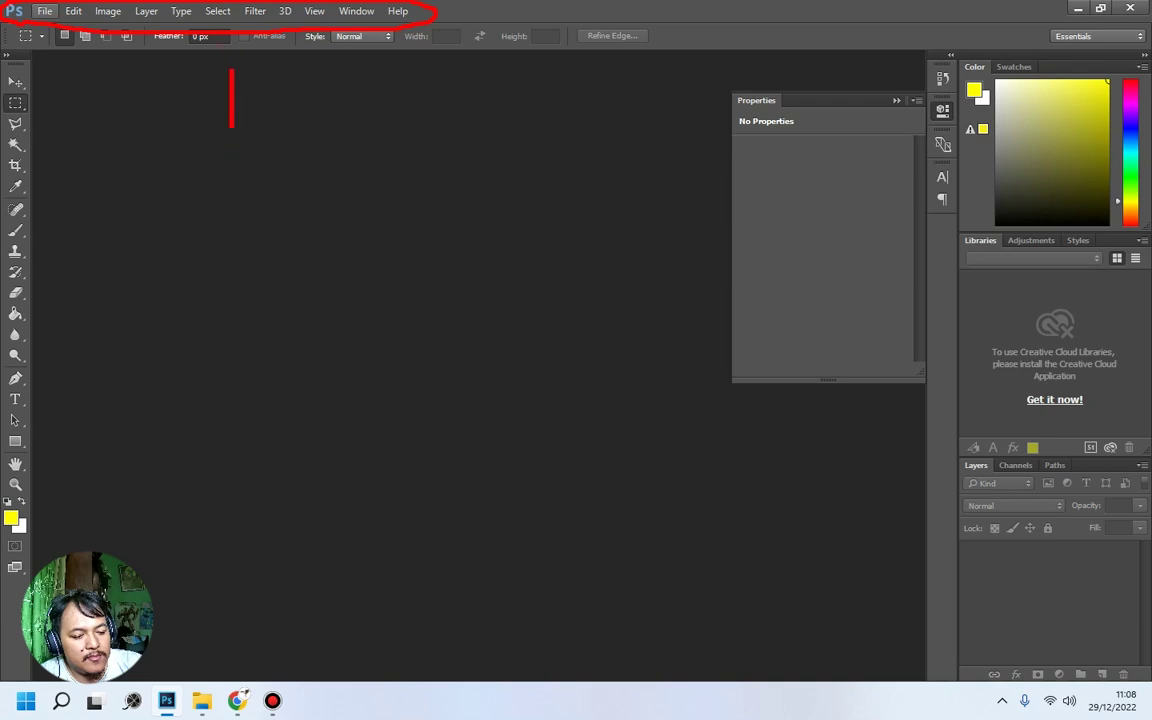
text(Menu Bar)
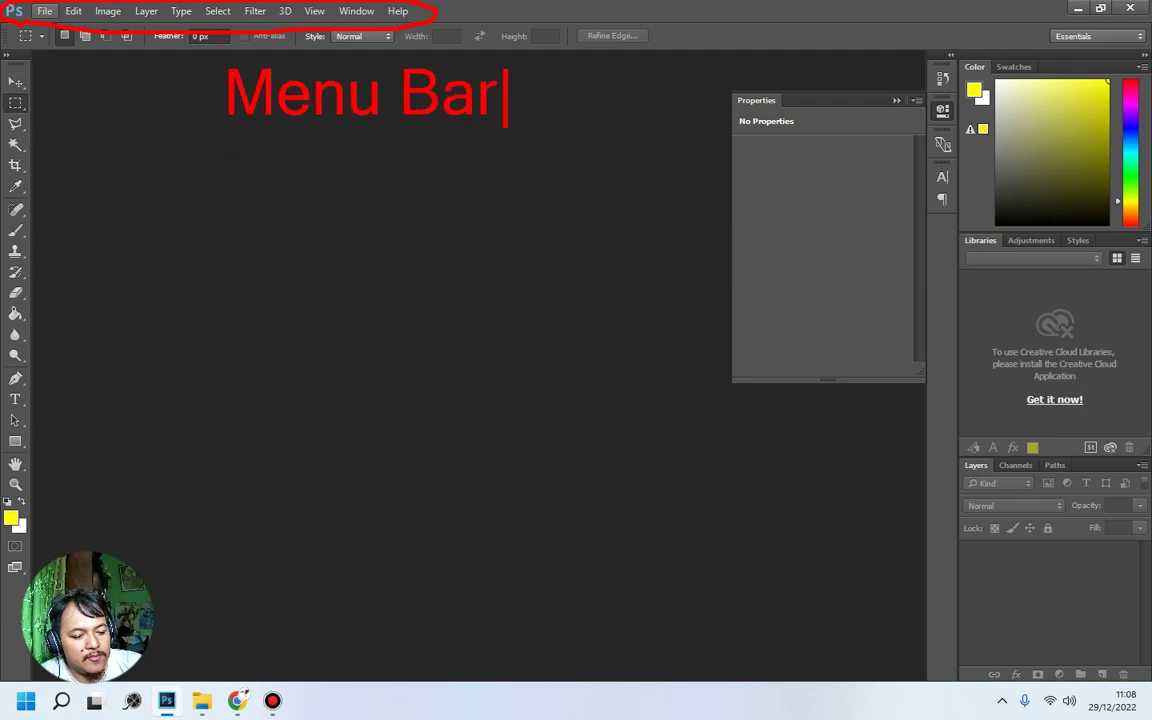
mouse_move(5, 52)
mouse_down()
mouse_move(50, 150)
mouse_move(58, 352)
mouse_move(52, 488)
mouse_move(12, 597)
mouse_move(3, 52)
mouse_up()
drag(120, 343, 120, 401)
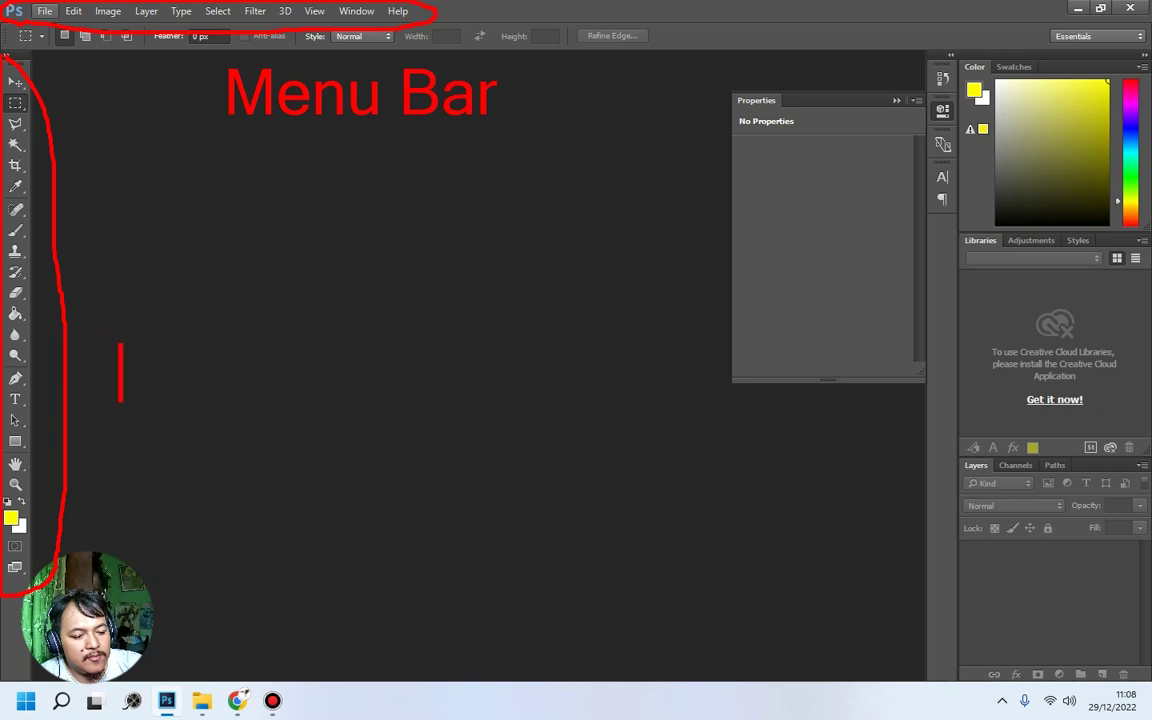
text(Tool box)
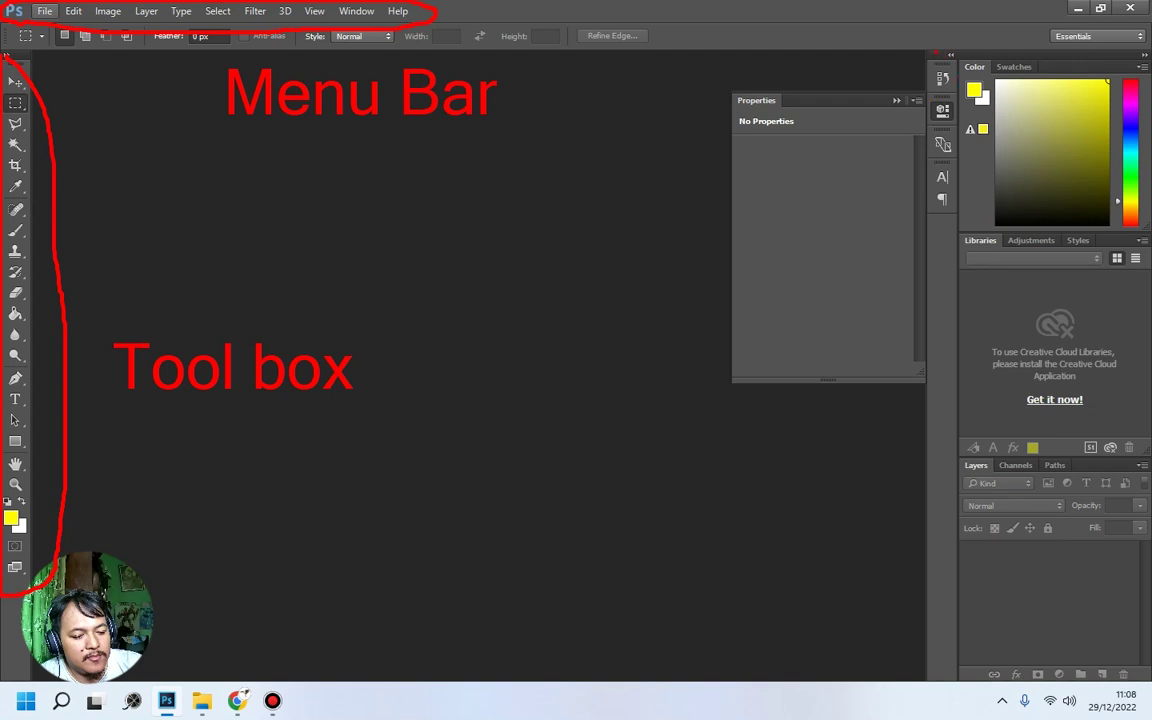
Circle the Color, Libraries and Layers panel area in red, label it "widget", and exit the annotation mode.
mouse_move(926, 42)
mouse_down()
mouse_move(912, 300)
mouse_move(921, 570)
mouse_move(1020, 642)
mouse_move(1150, 632)
mouse_move(1150, 85)
mouse_move(1122, 36)
mouse_move(928, 42)
mouse_up()
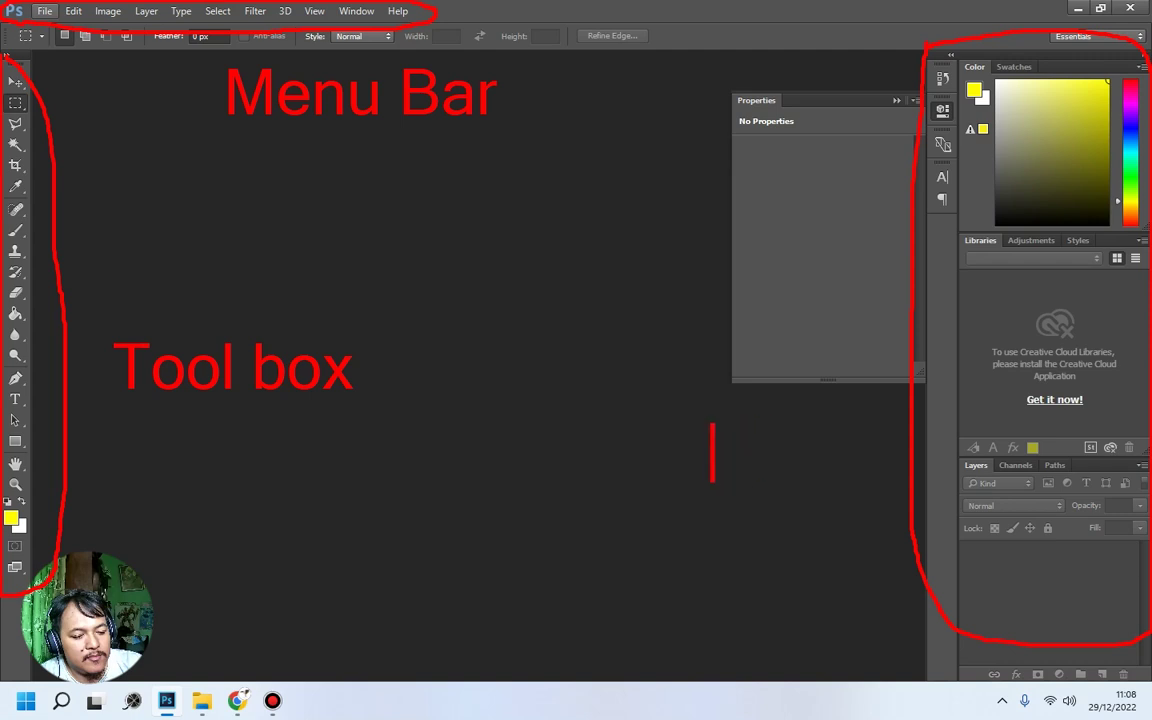
text(wi)
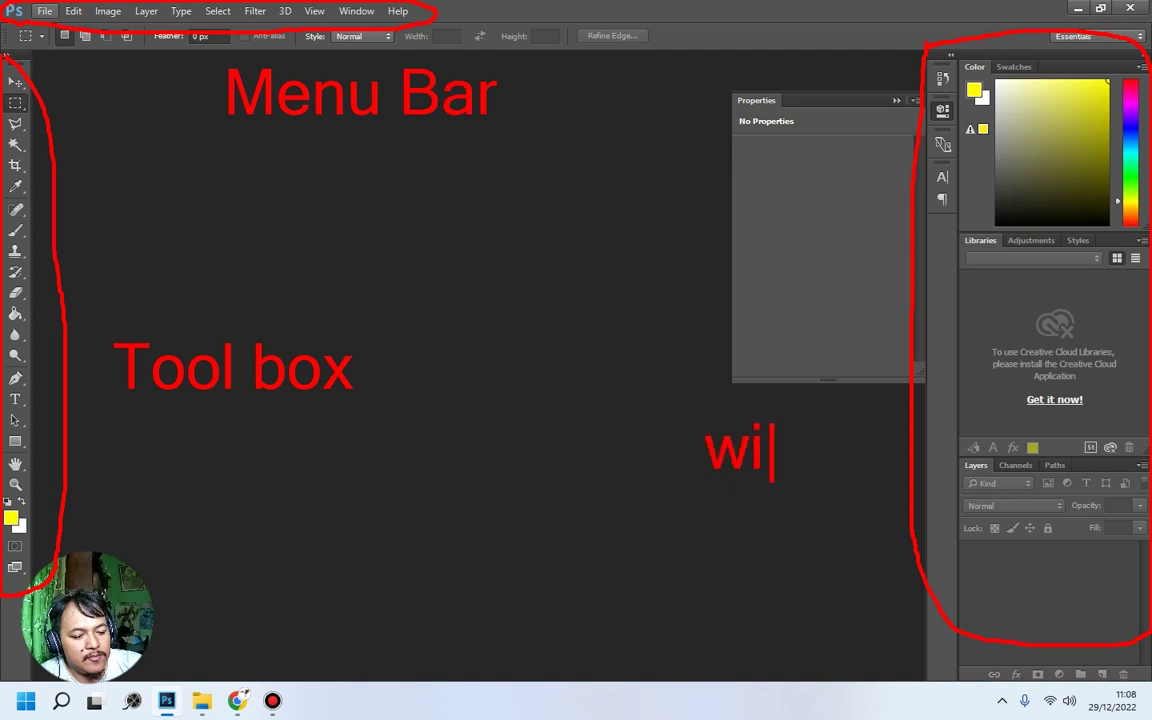
text(dget)
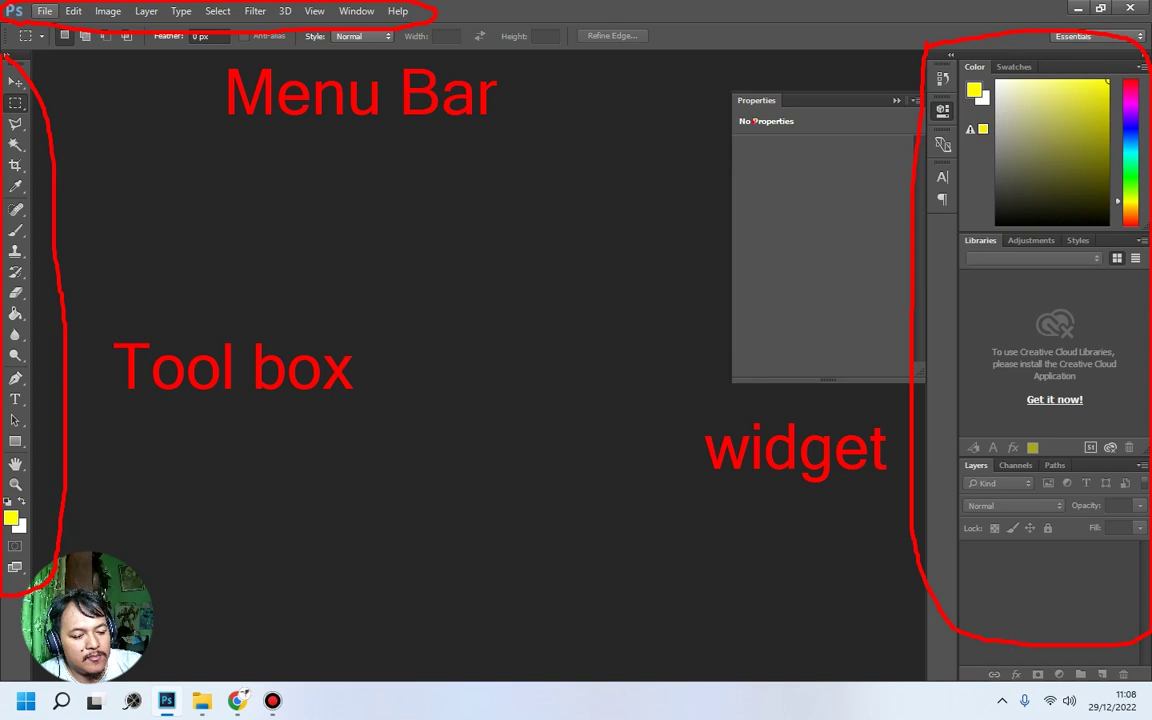
mouse_move(90, 97)
mouse_down()
mouse_move(574, 129)
mouse_move(612, 255)
mouse_move(619, 449)
mouse_move(514, 545)
mouse_move(228, 404)
mouse_move(195, 125)
mouse_up()
key(Escape)
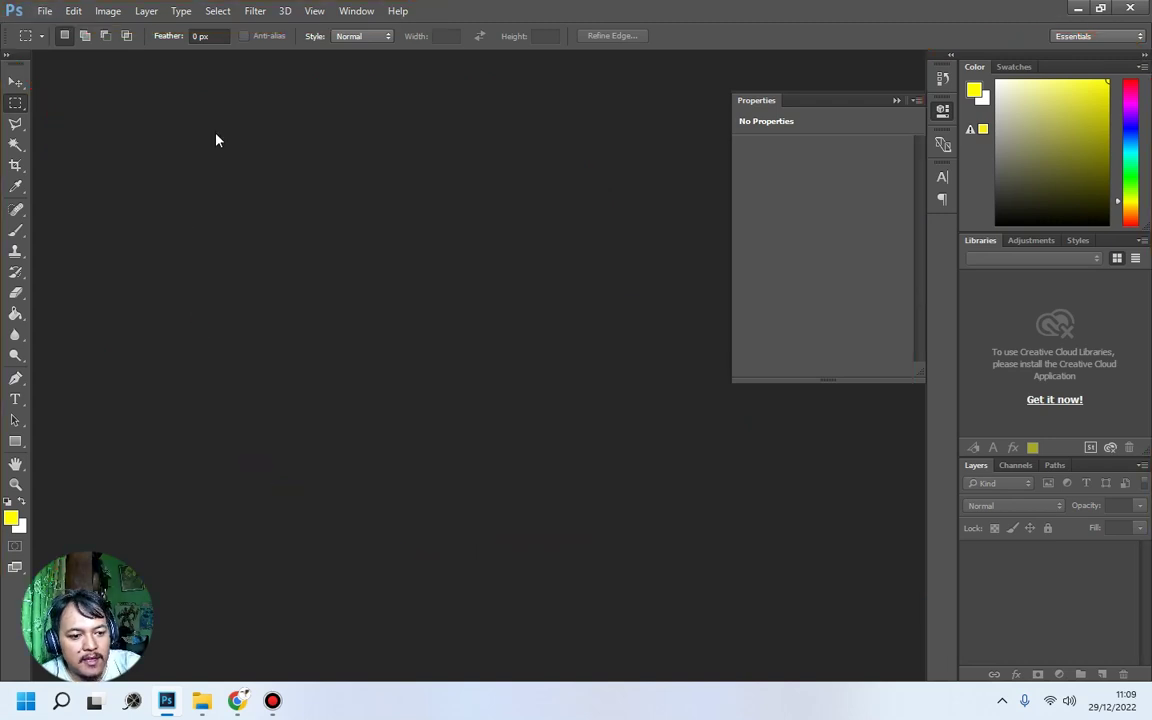
Collapse the Properties panel, view the Channels and Paths panels, and return to Layers.
click(1102, 609)
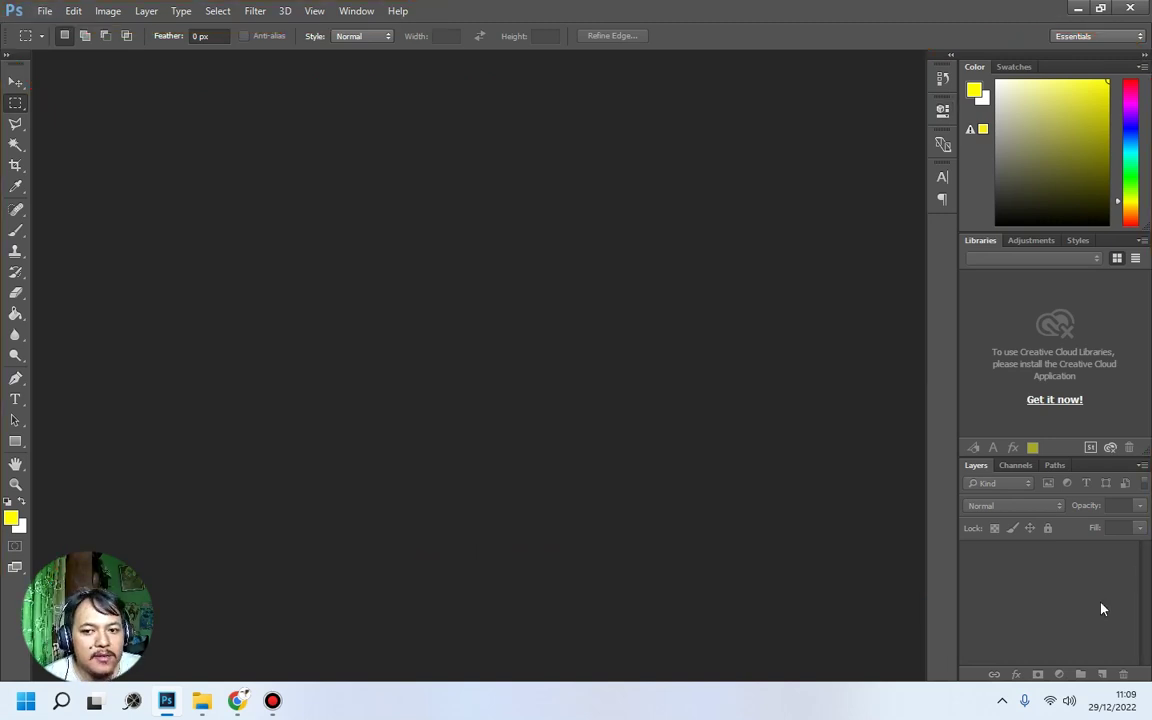
click(1015, 465)
click(1054, 465)
click(976, 465)
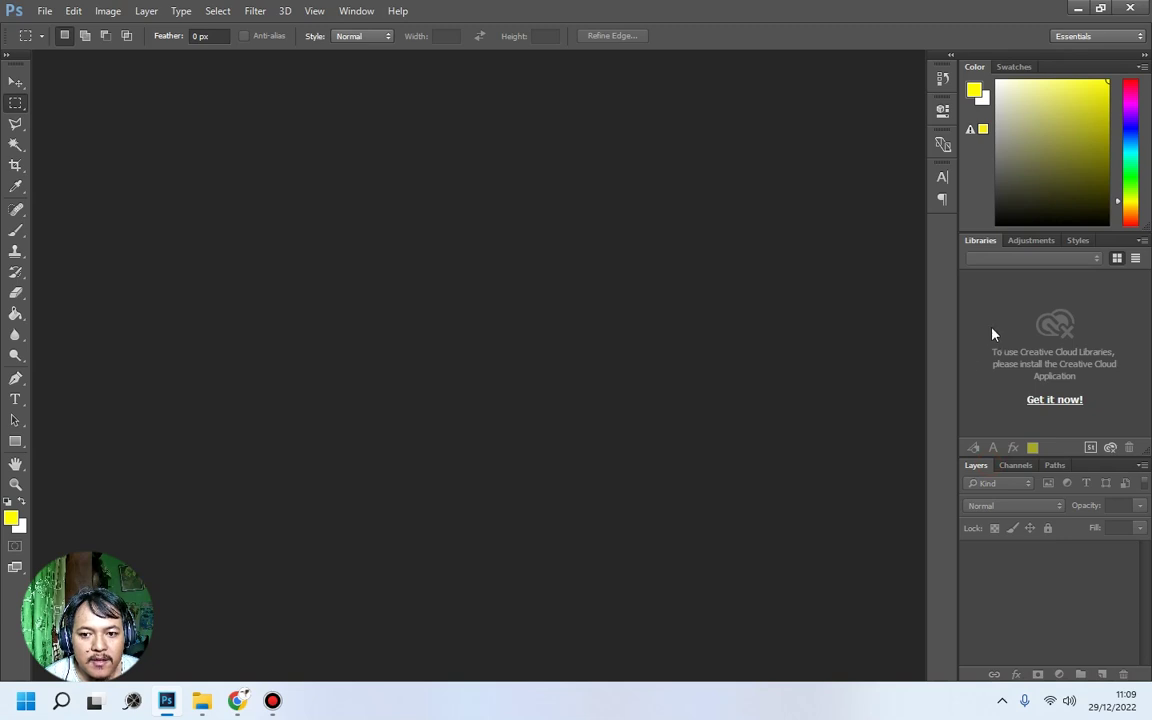
Switch to the Photography workspace and show its Navigator panel.
click(355, 11)
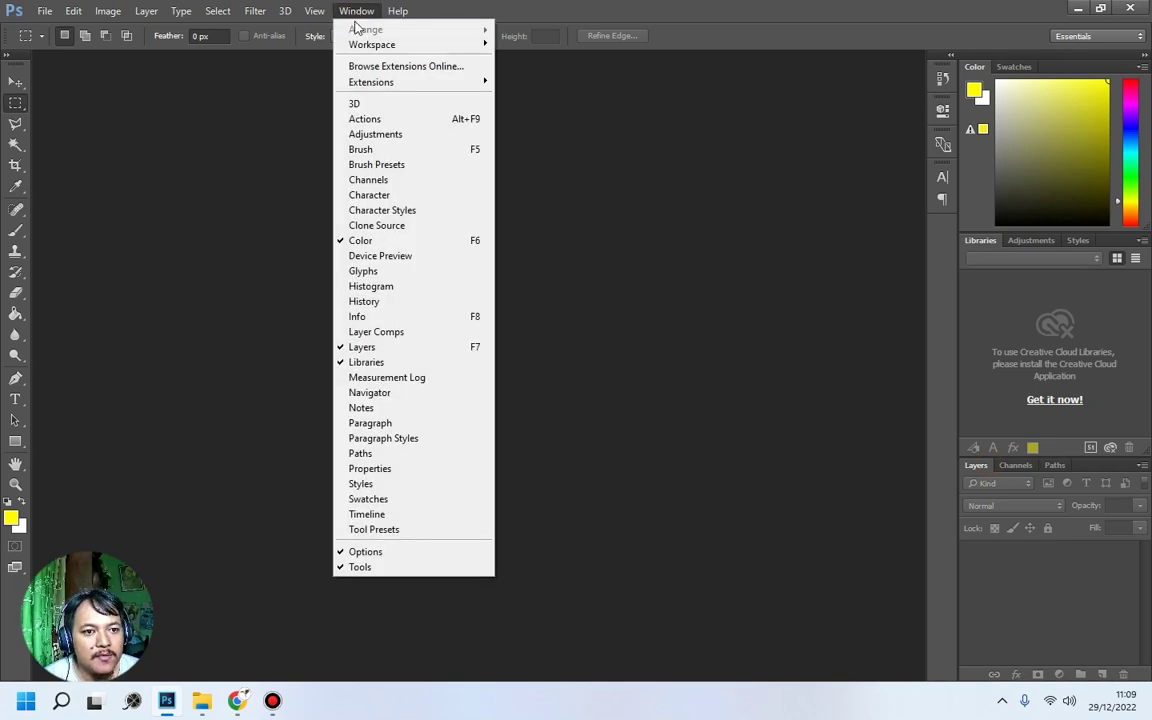
mouse_move(358, 45)
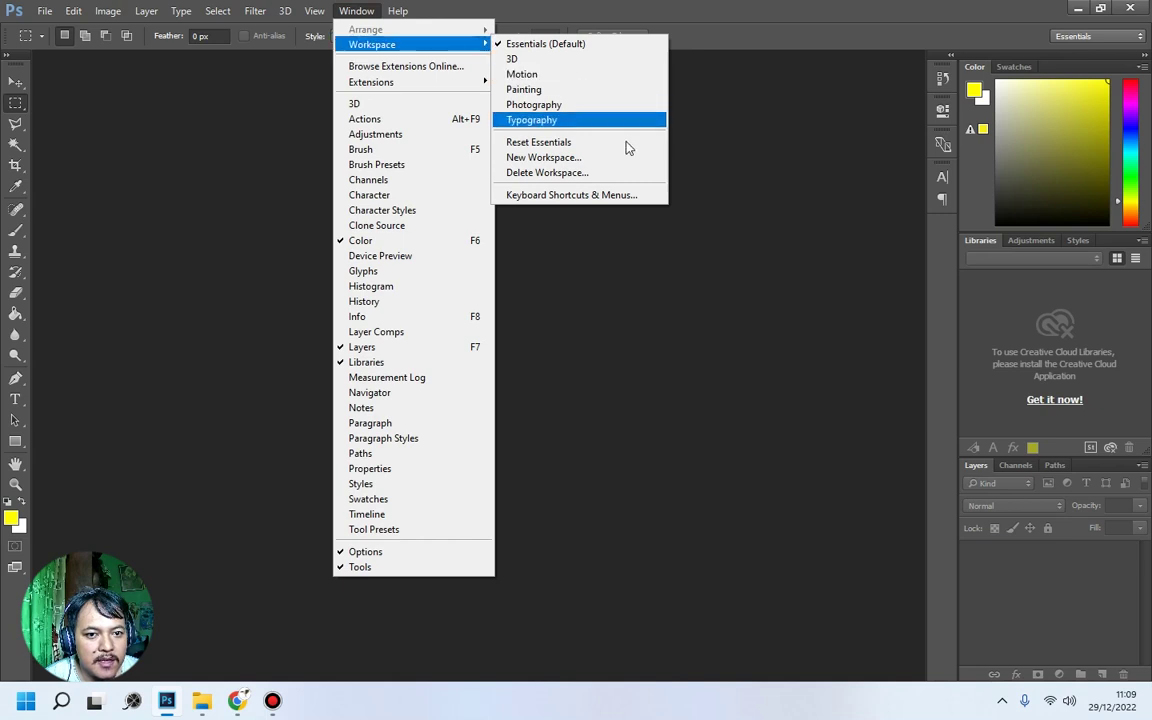
click(563, 108)
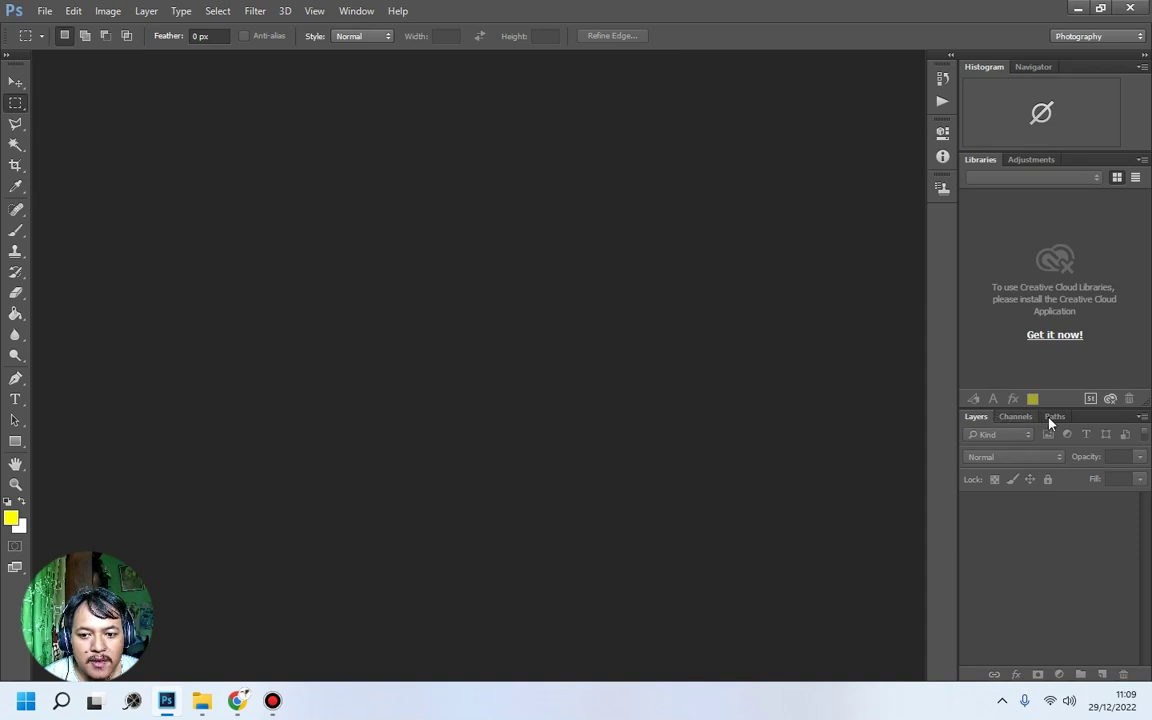
click(1033, 68)
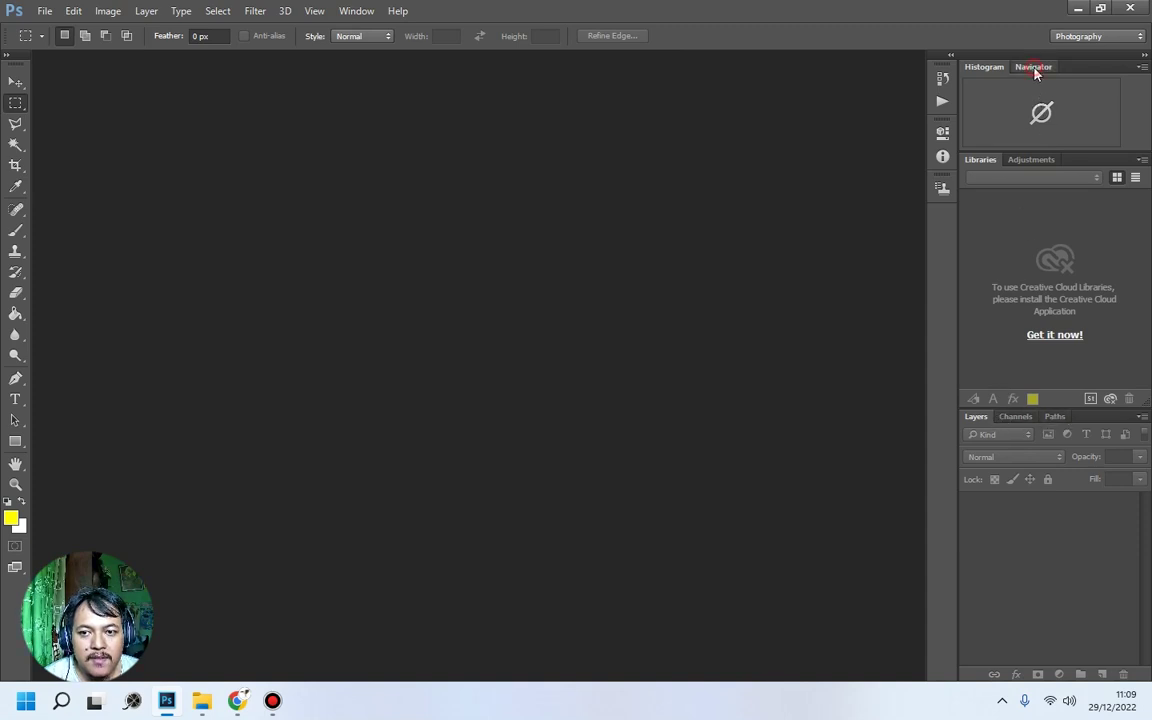
Detach and close the toolbox, the Libraries and Adjustments panel group, and the Layers, Channels and Paths panel group.
click(368, 14)
mouse_move(386, 44)
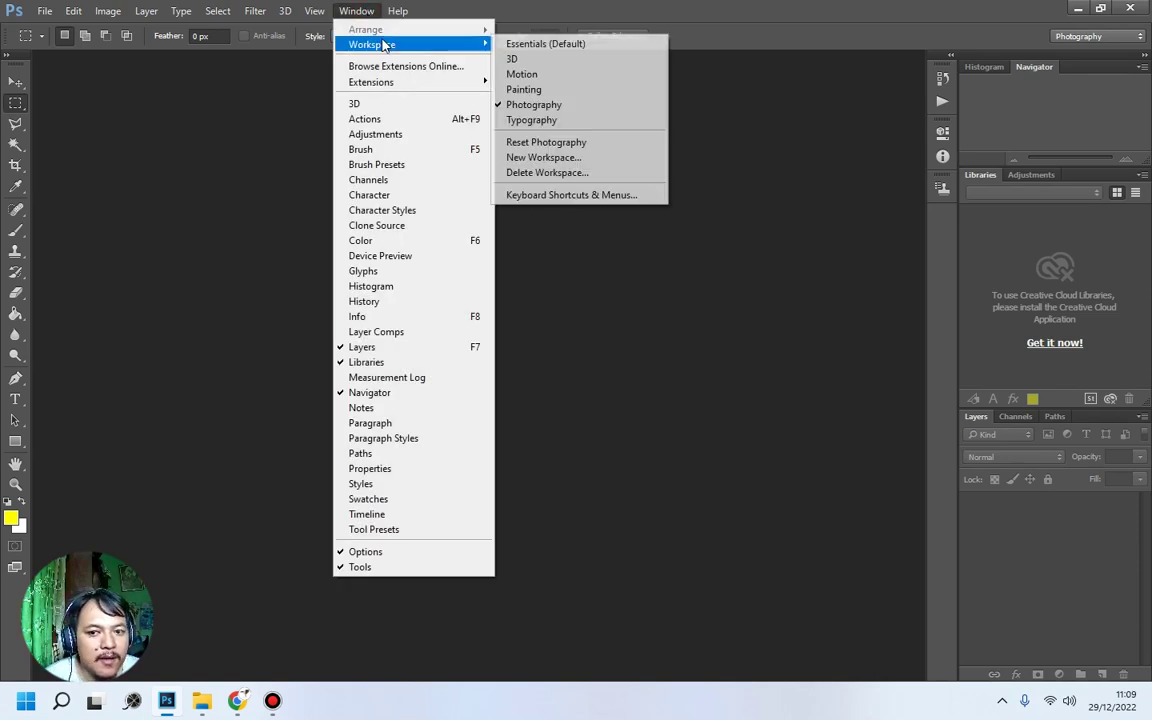
click(16, 68)
drag(16, 68, 305, 108)
click(302, 98)
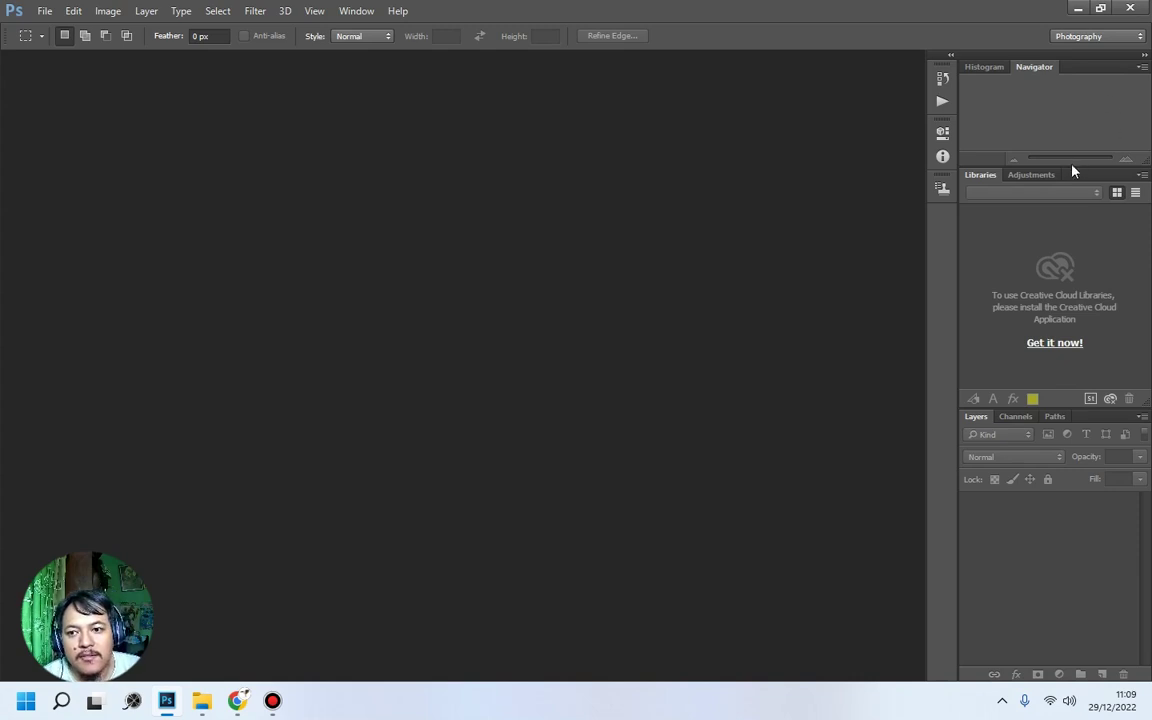
drag(1072, 176, 835, 366)
click(831, 365)
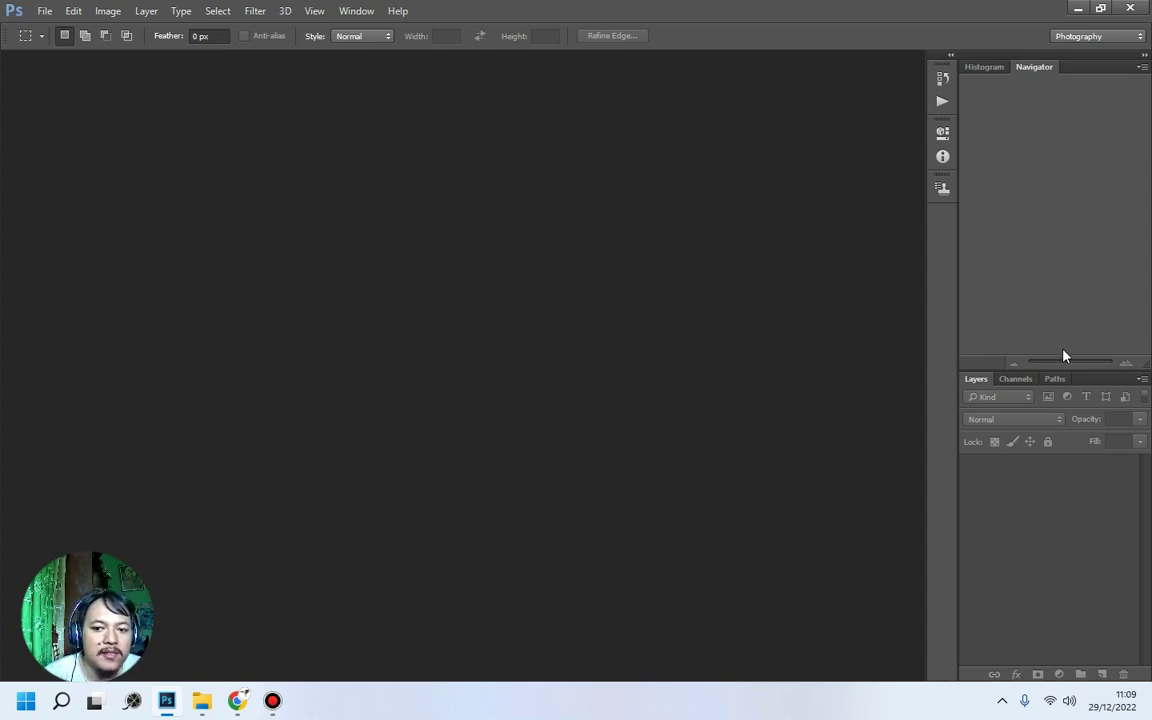
drag(1103, 383, 625, 278)
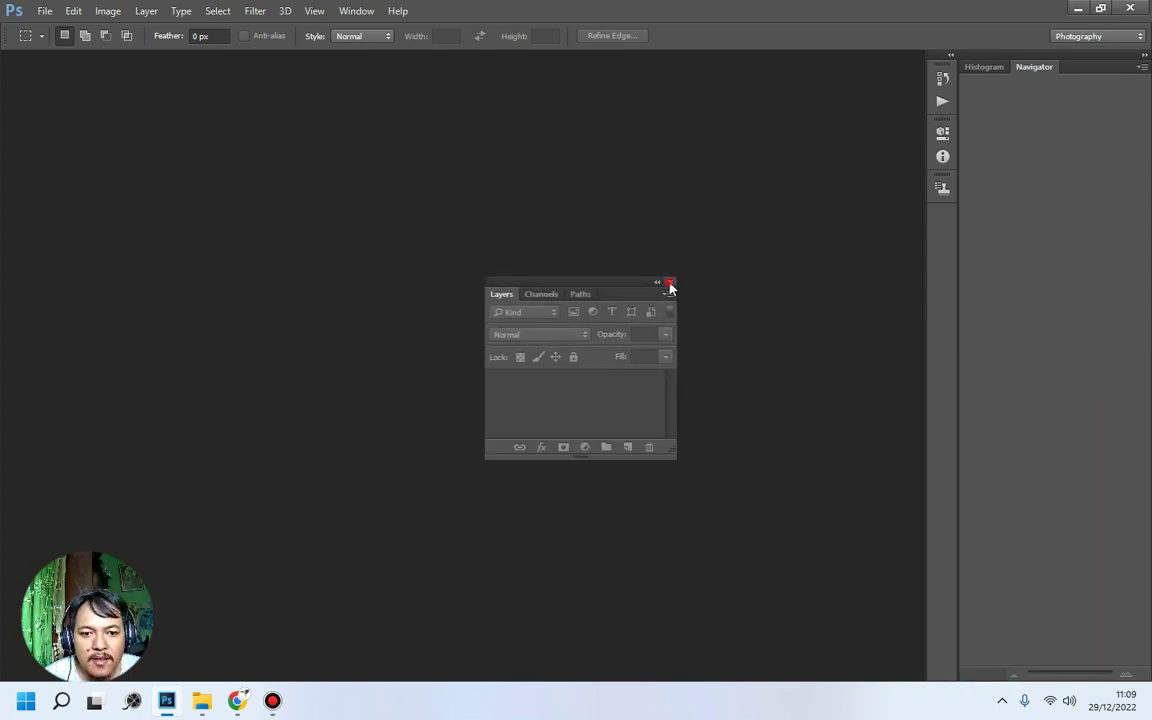
click(670, 284)
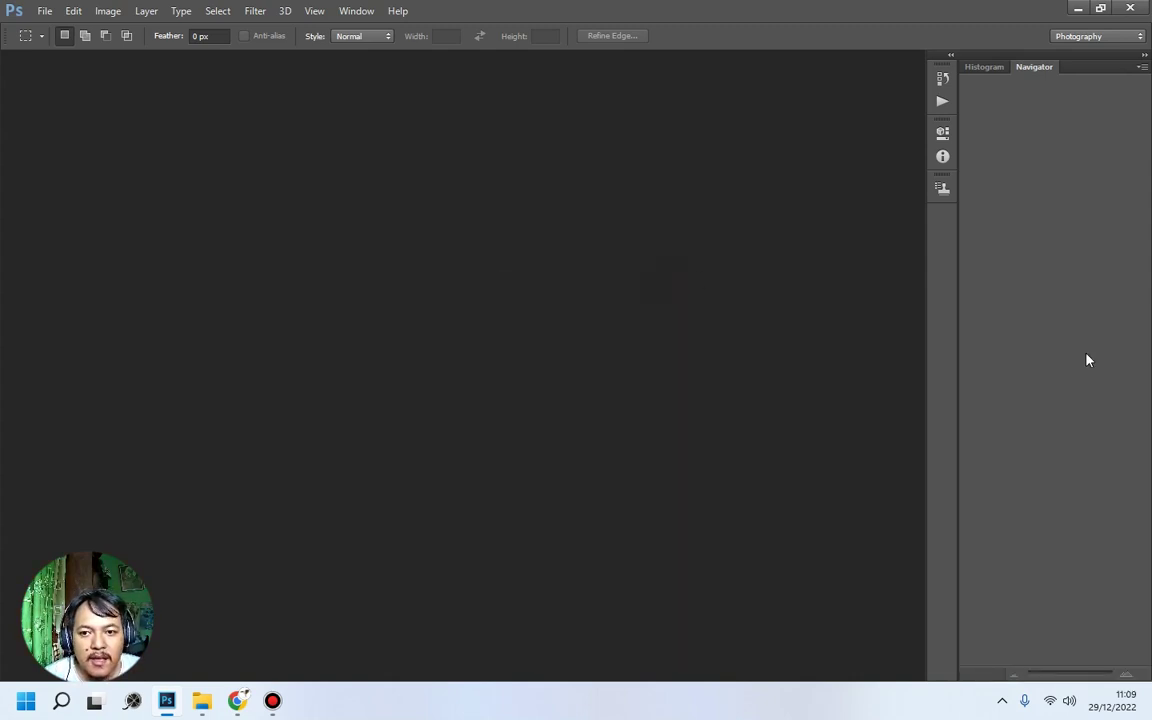
Reset the Photography workspace to restore its default panels and toolbox.
click(356, 11)
mouse_move(380, 84)
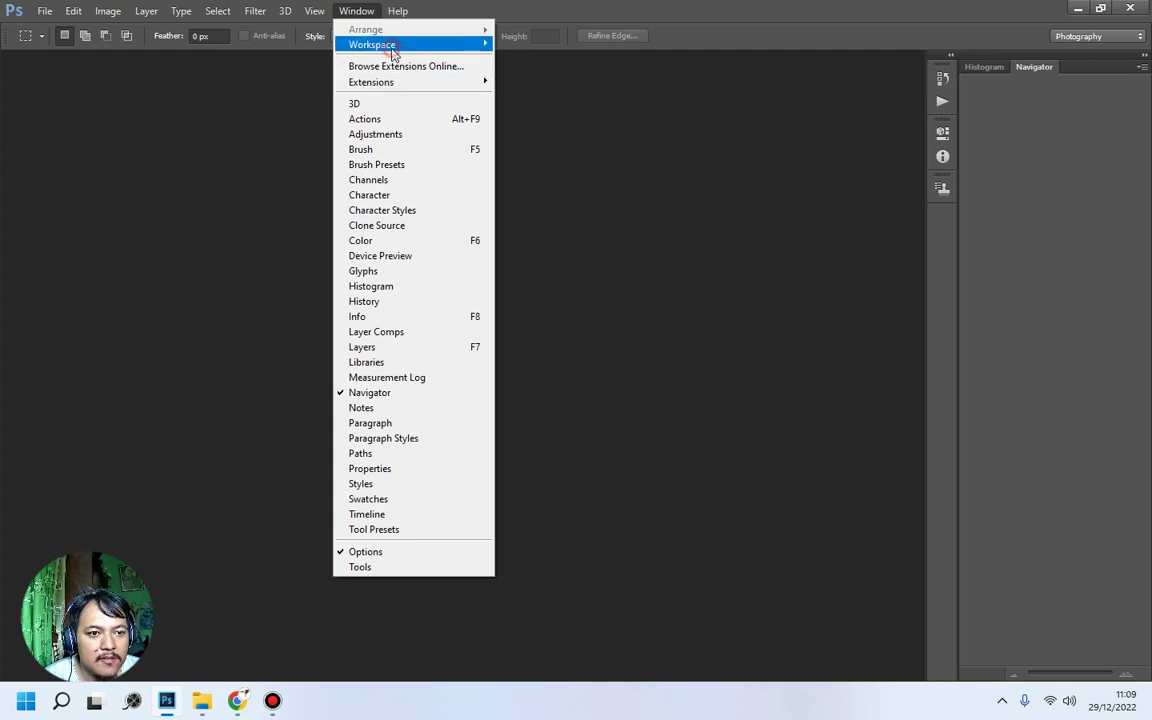
mouse_move(355, 46)
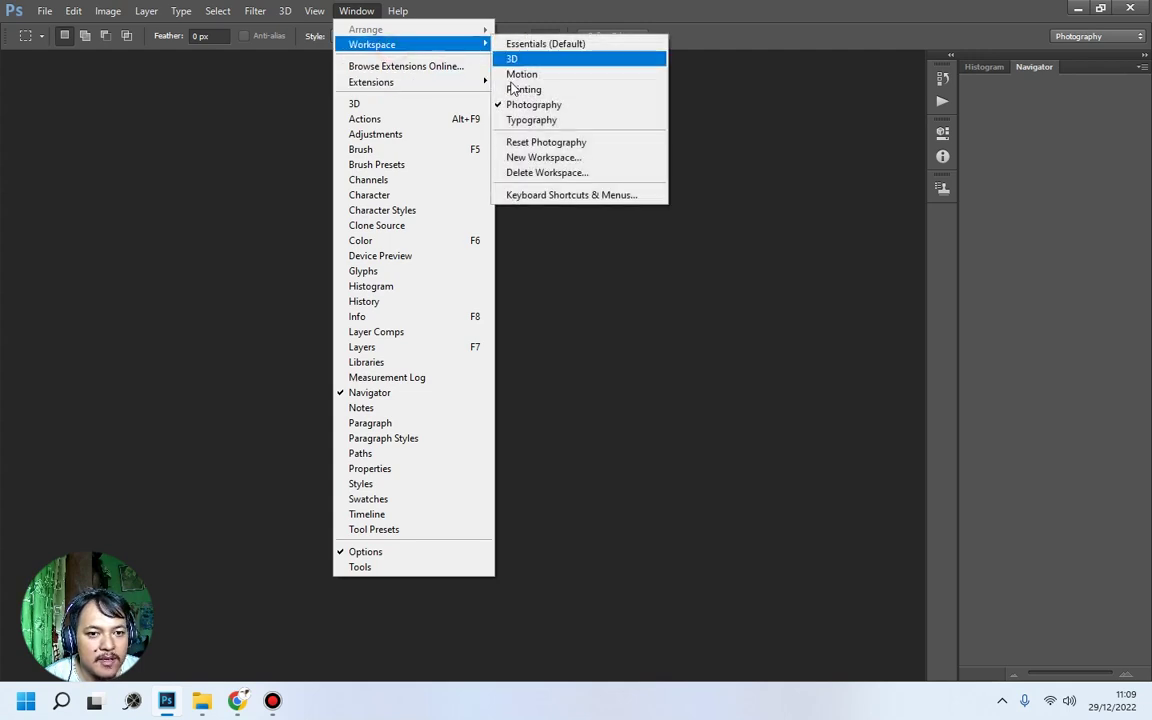
click(535, 145)
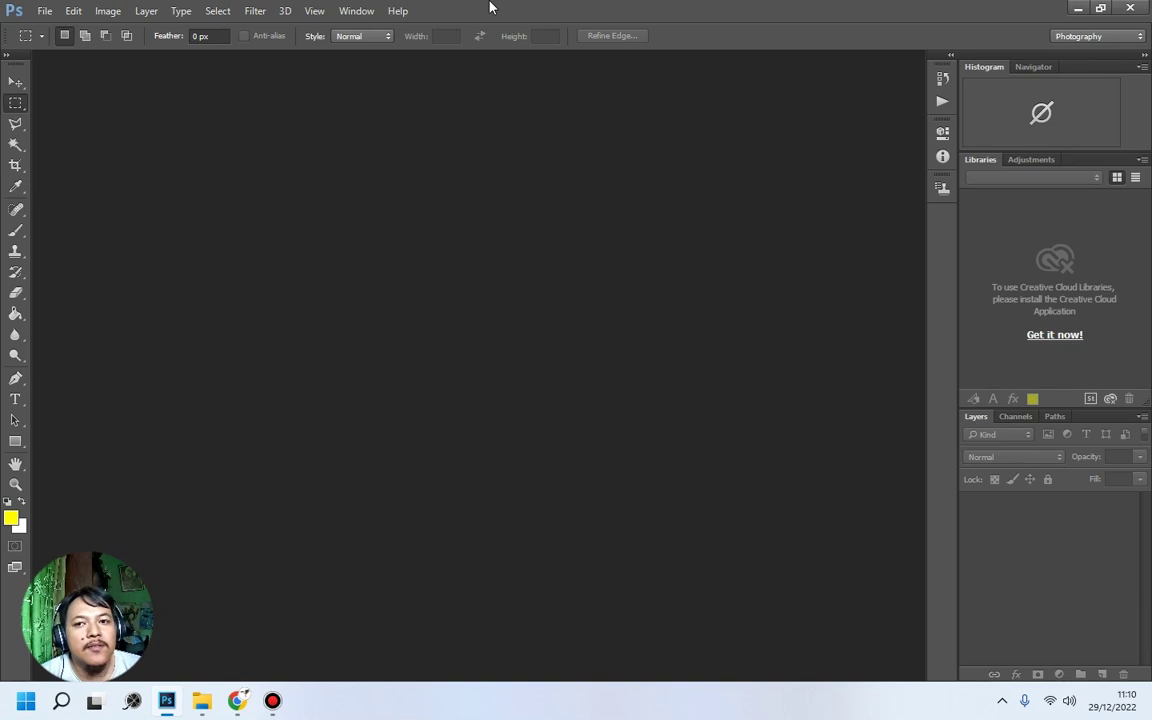
Switch to the Essentials (Default) workspace, followed by the 3D workspace.
click(356, 11)
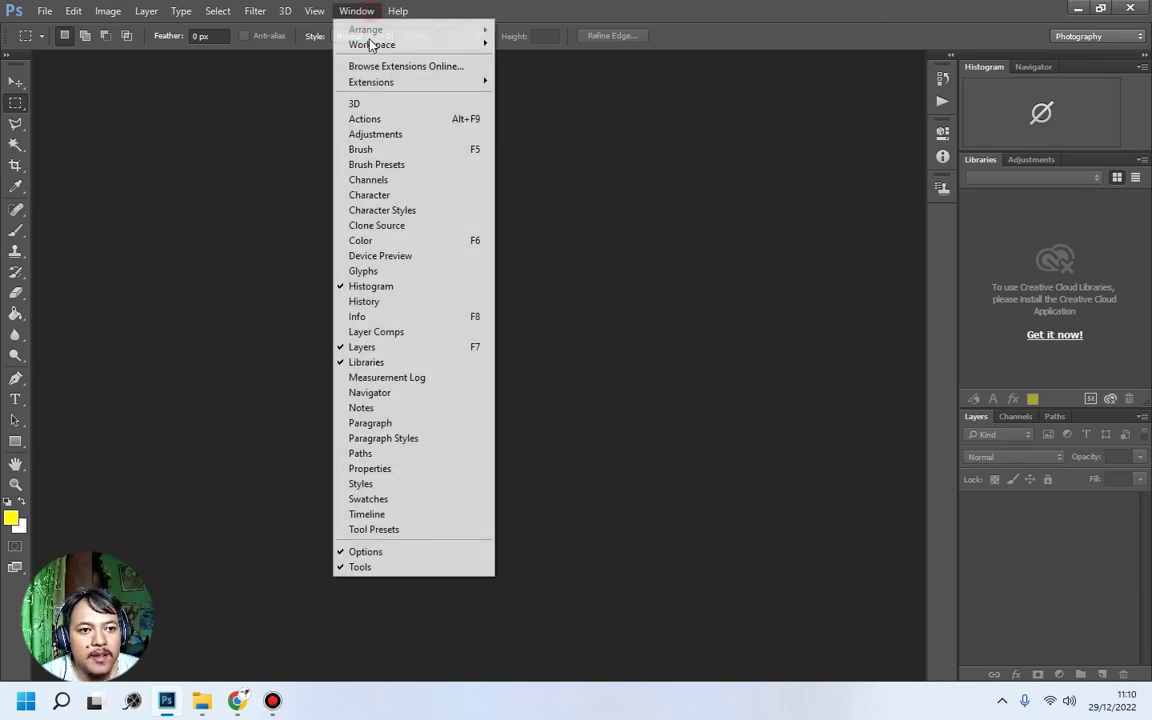
mouse_move(372, 44)
click(545, 44)
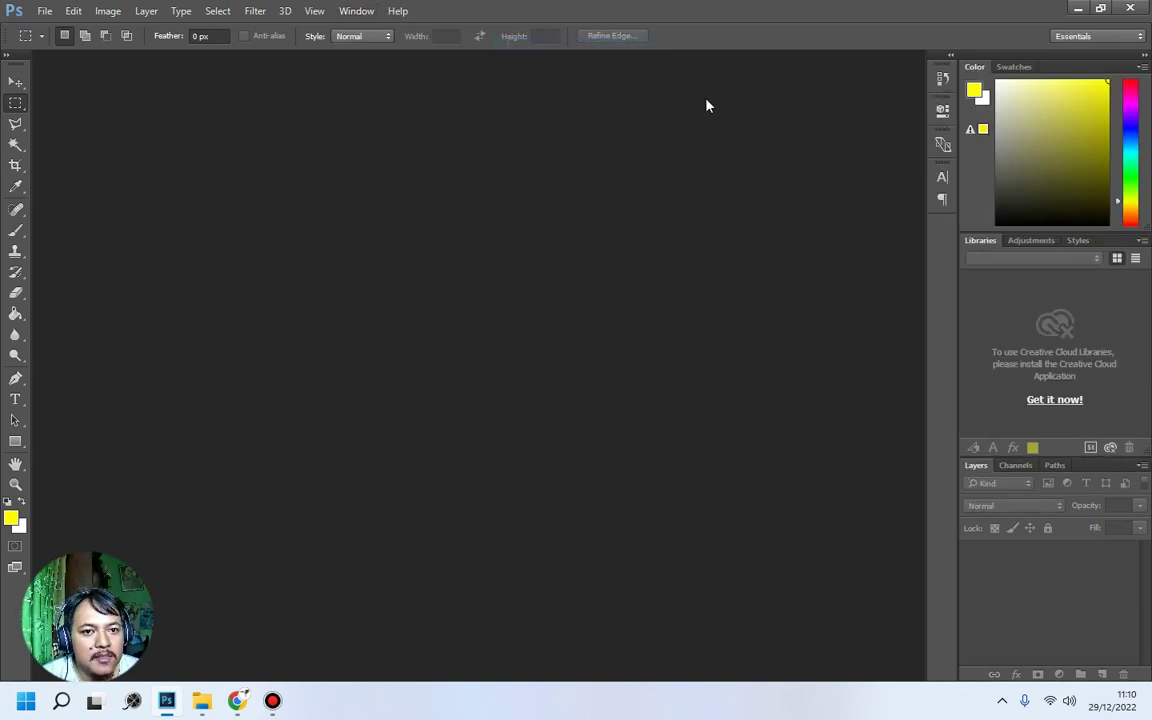
click(352, 12)
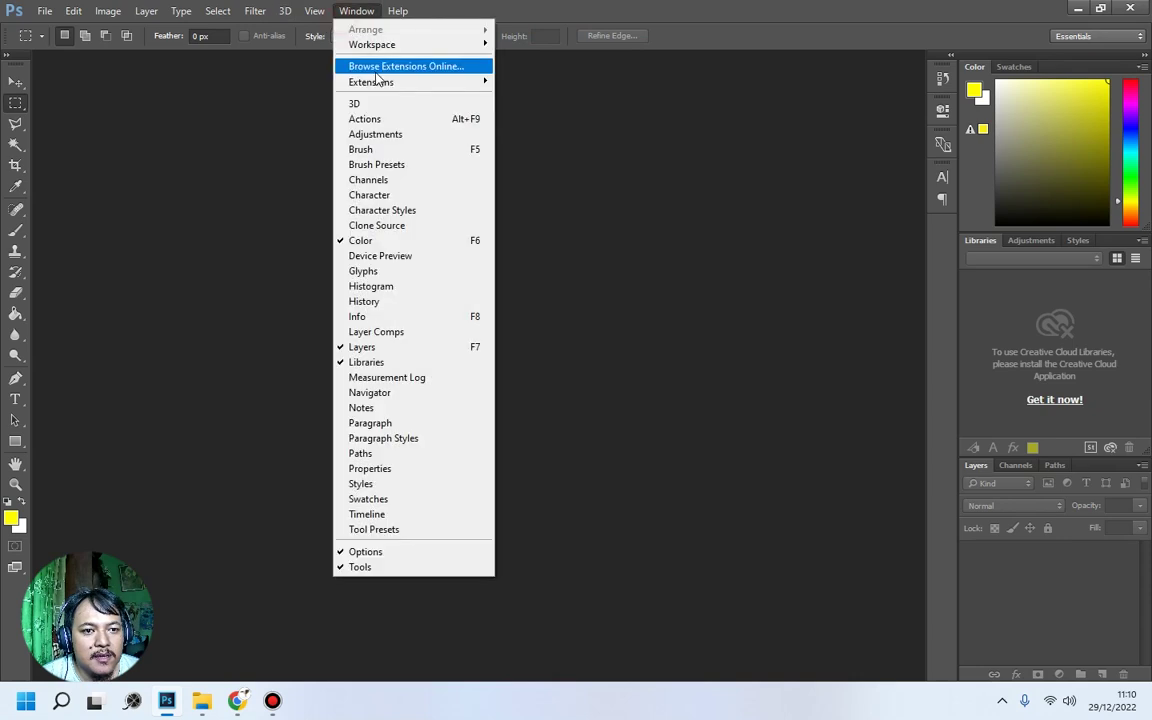
mouse_move(372, 44)
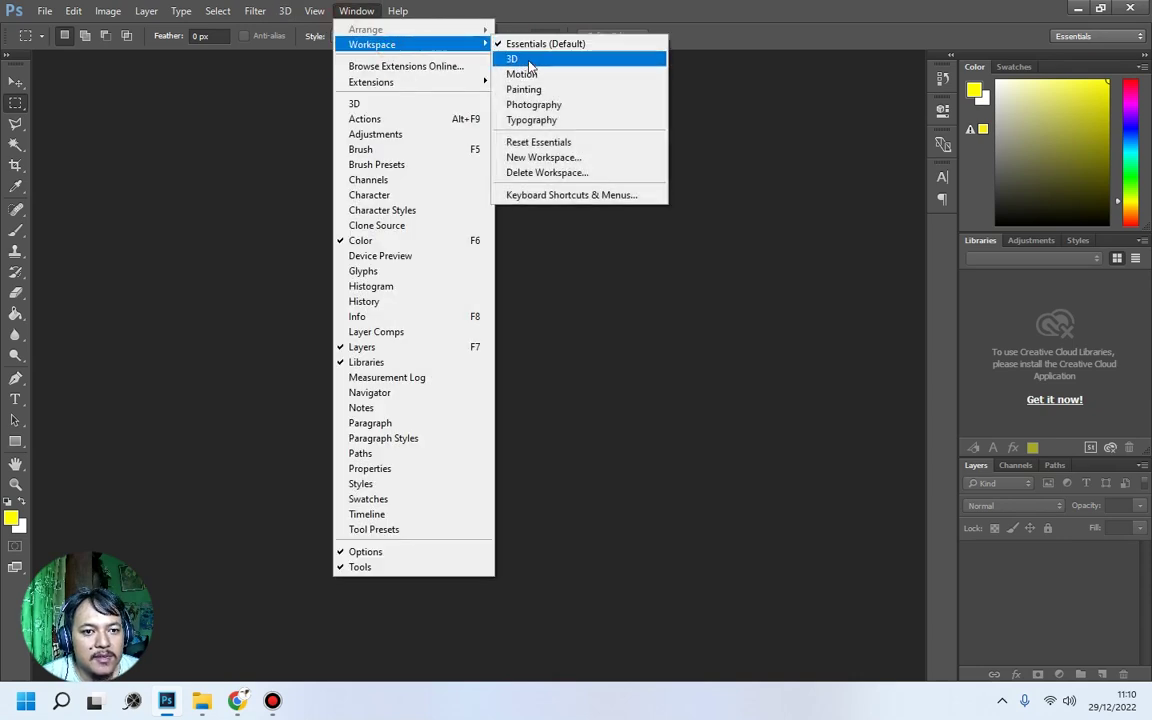
click(515, 59)
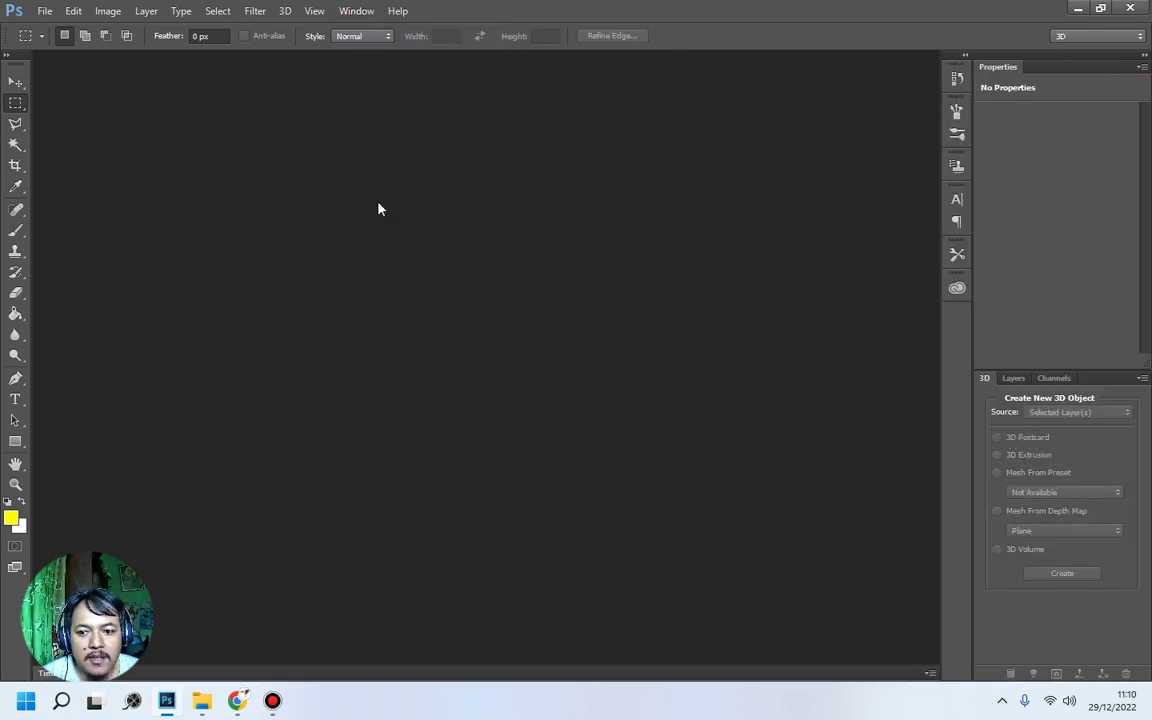
Switch to the Motion workspace, dismiss the video hint, and detach and close the Timeline panel.
click(357, 11)
mouse_move(395, 52)
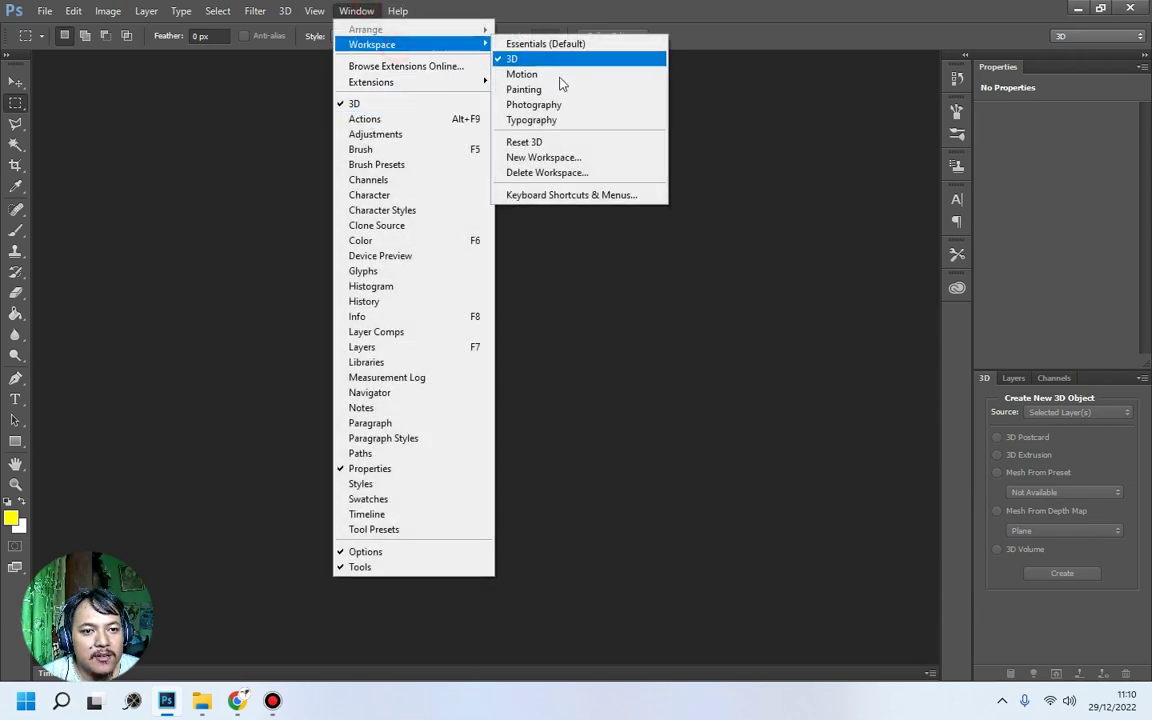
click(558, 73)
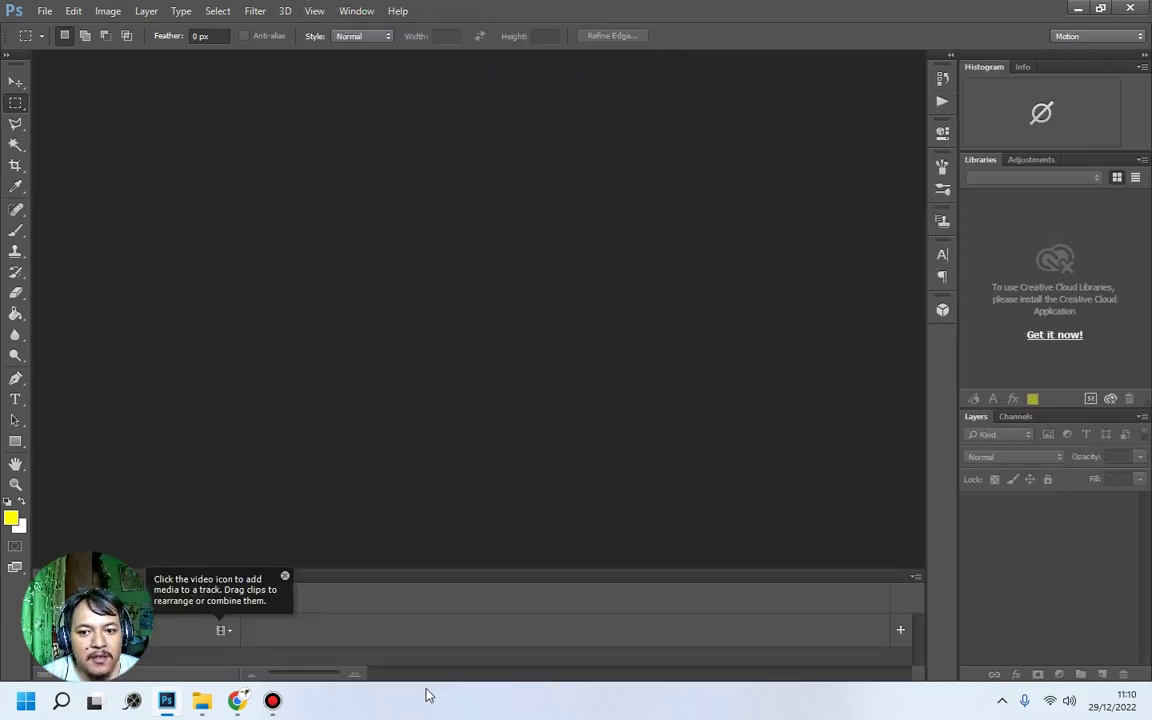
click(284, 576)
drag(201, 585, 93, 455)
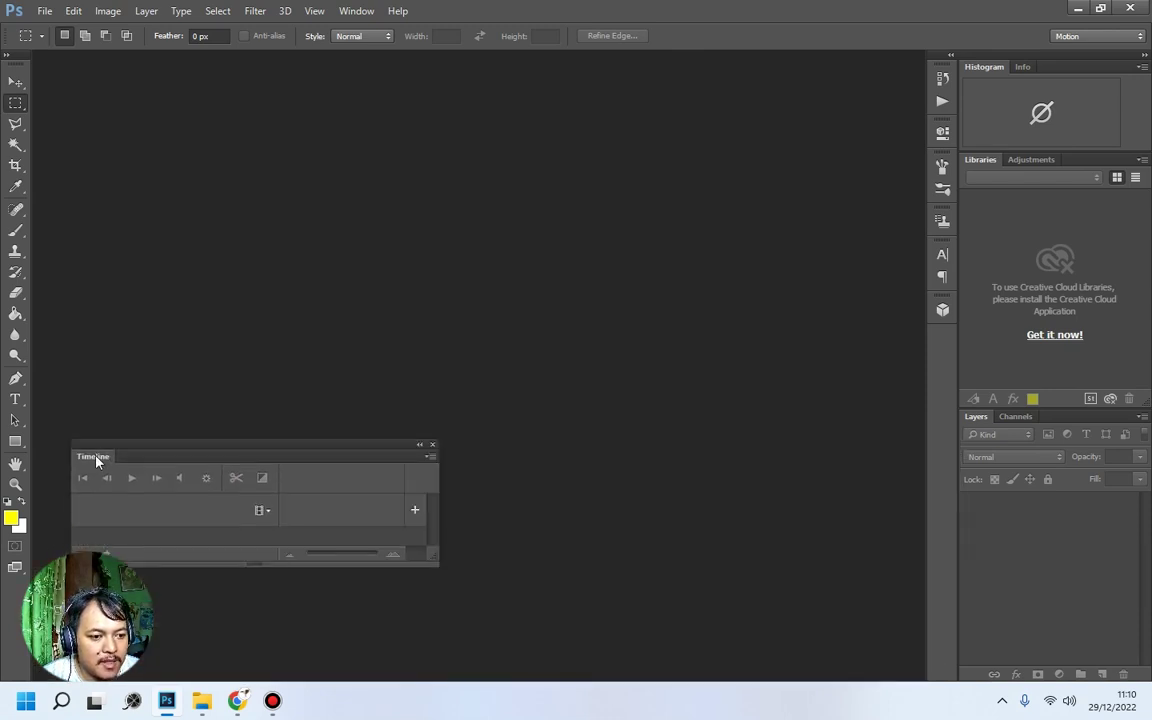
click(432, 444)
Switch to the Painting workspace, followed by the Typography workspace.
click(356, 11)
mouse_move(390, 50)
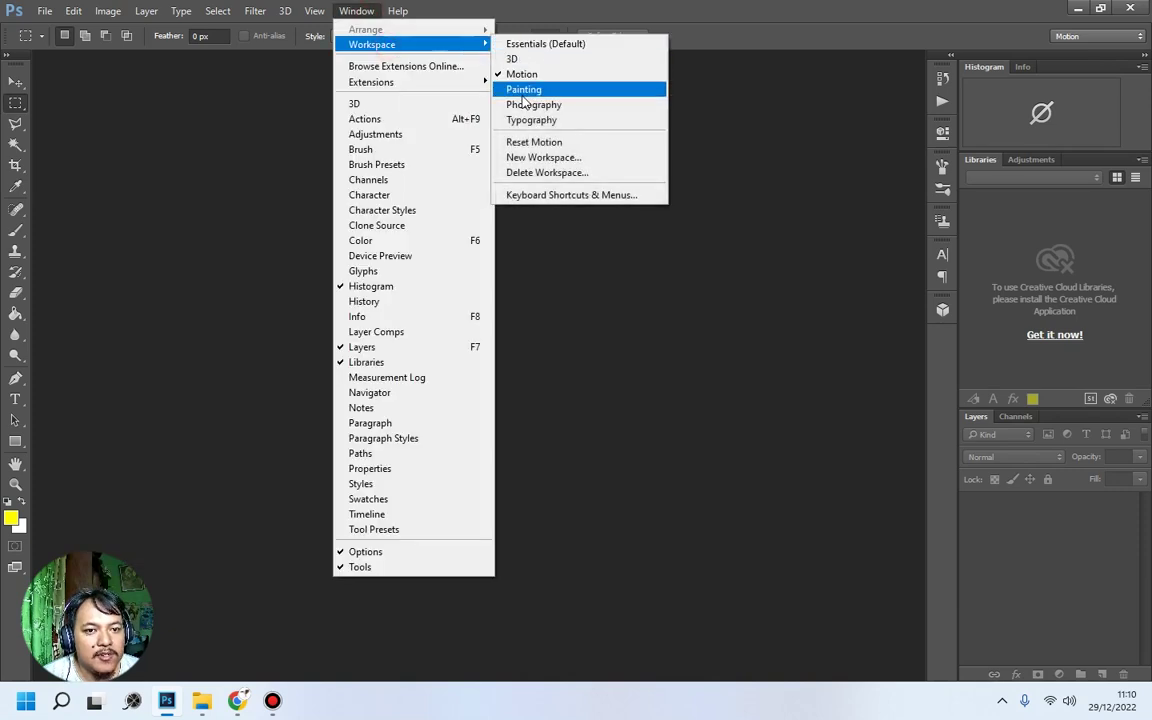
click(530, 89)
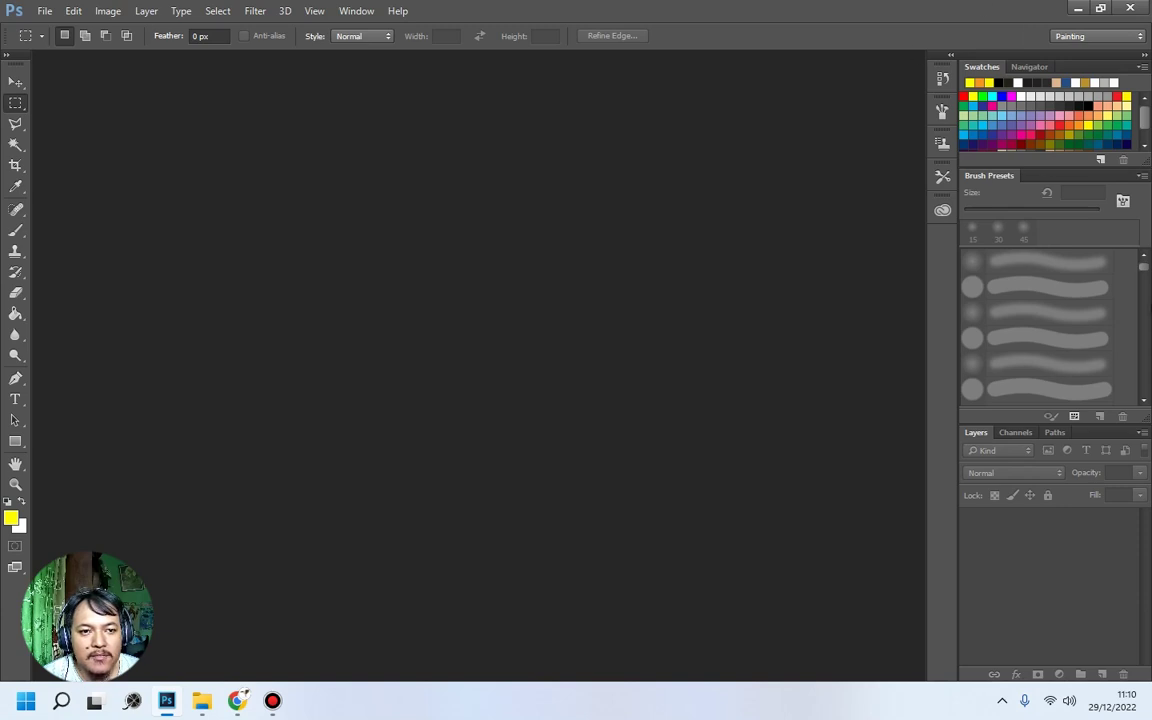
click(357, 11)
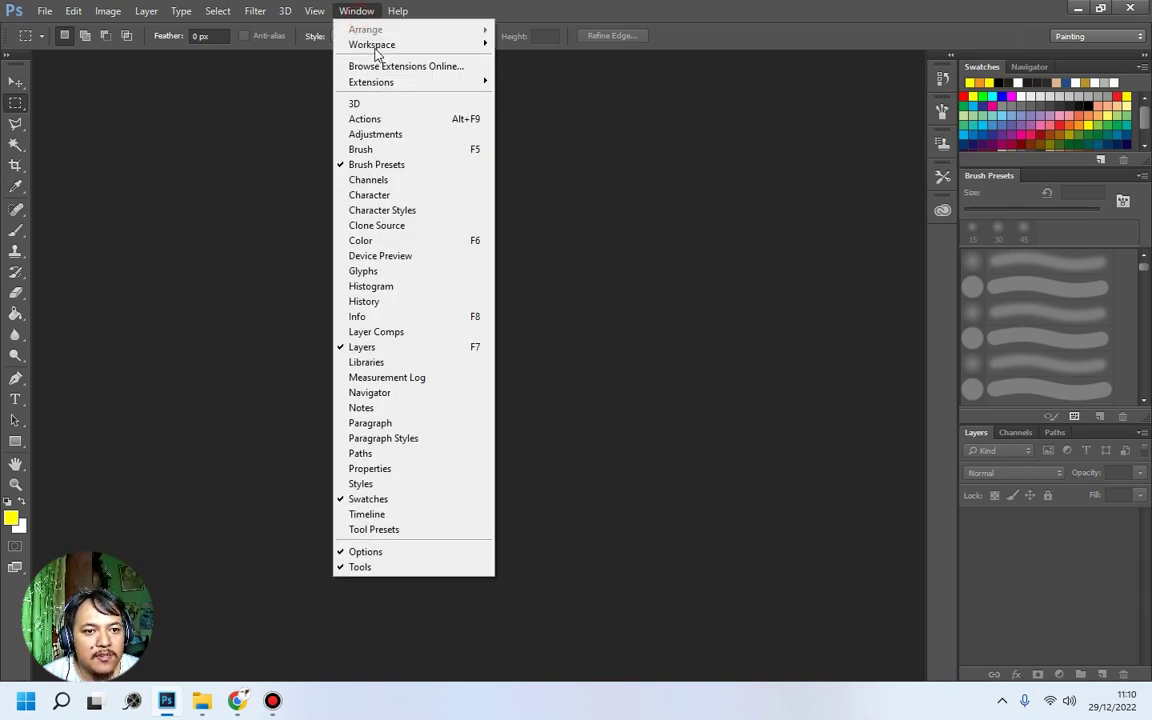
mouse_move(380, 44)
click(530, 120)
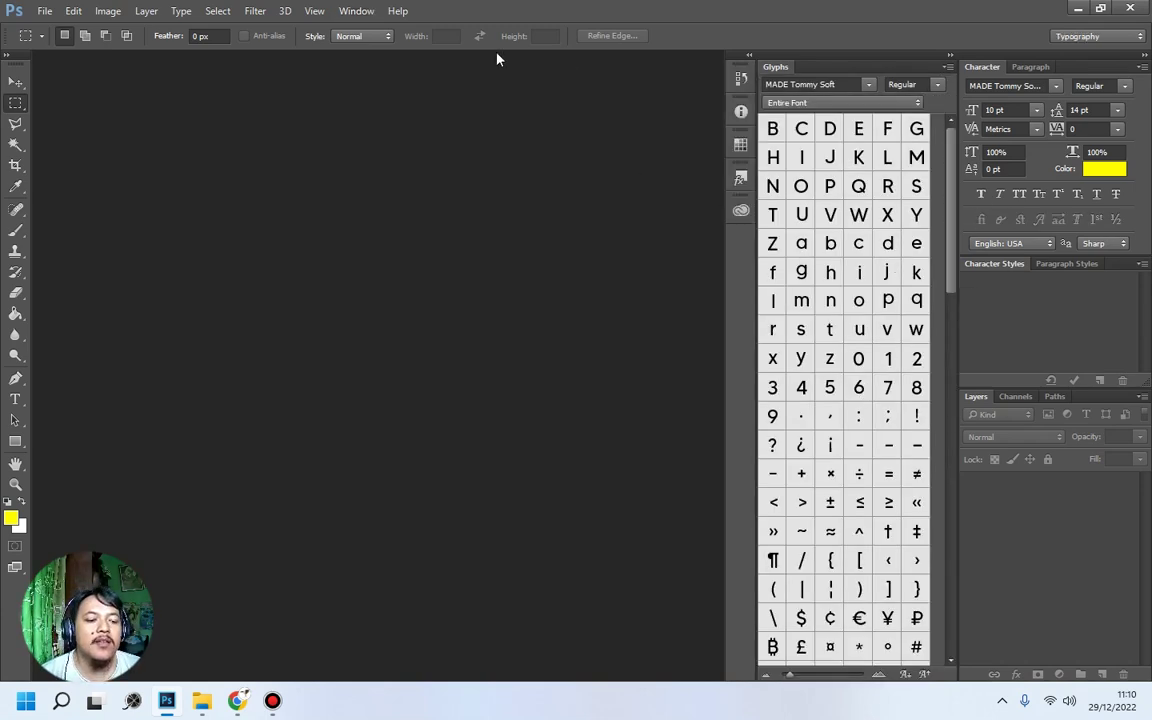
Return to the Photography workspace.
click(356, 11)
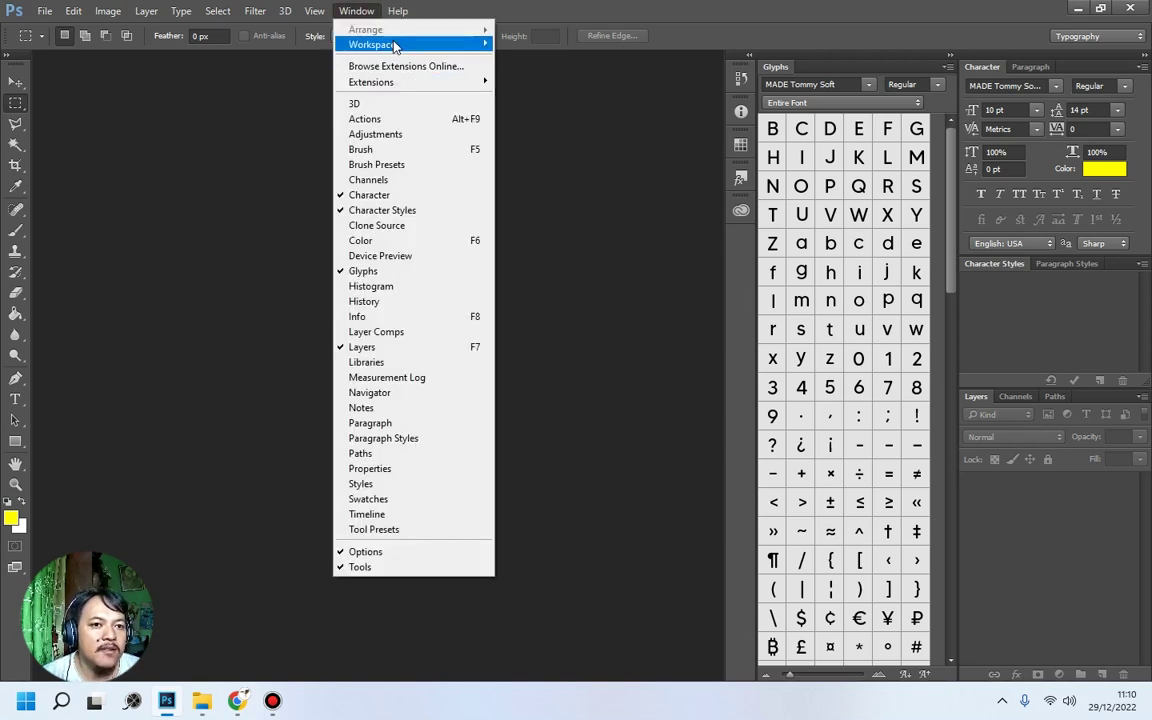
mouse_move(393, 44)
click(538, 105)
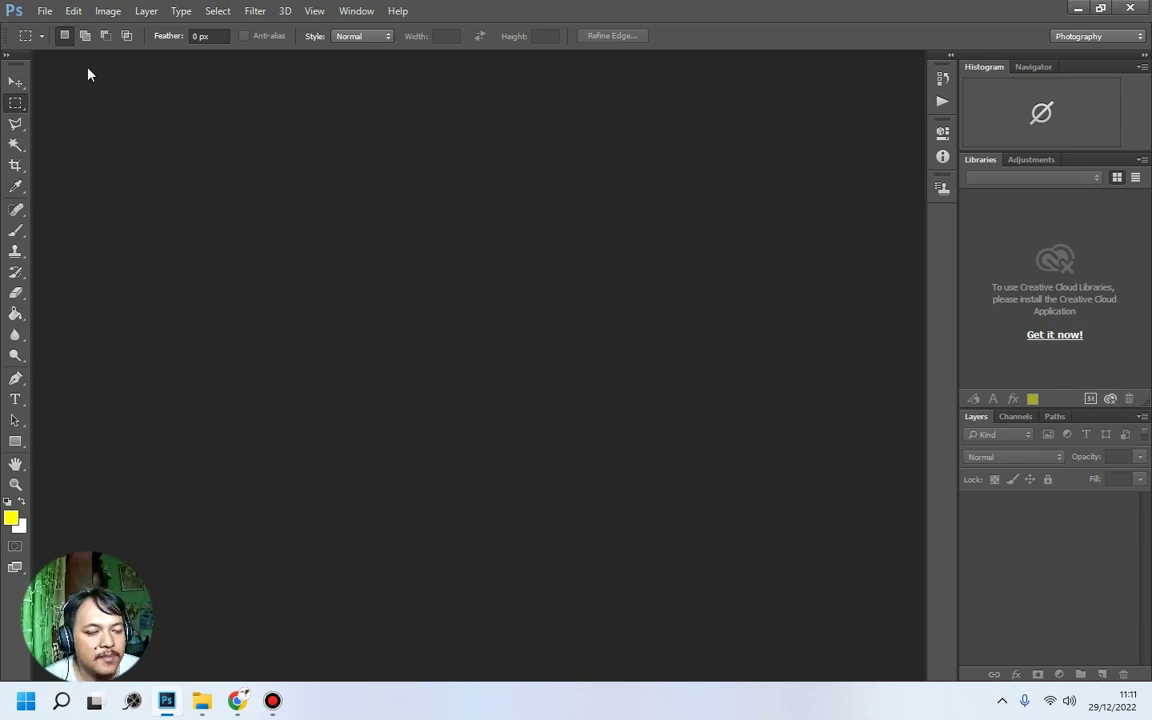
Start a new document and set its document type to Default Photoshop Size.
click(45, 11)
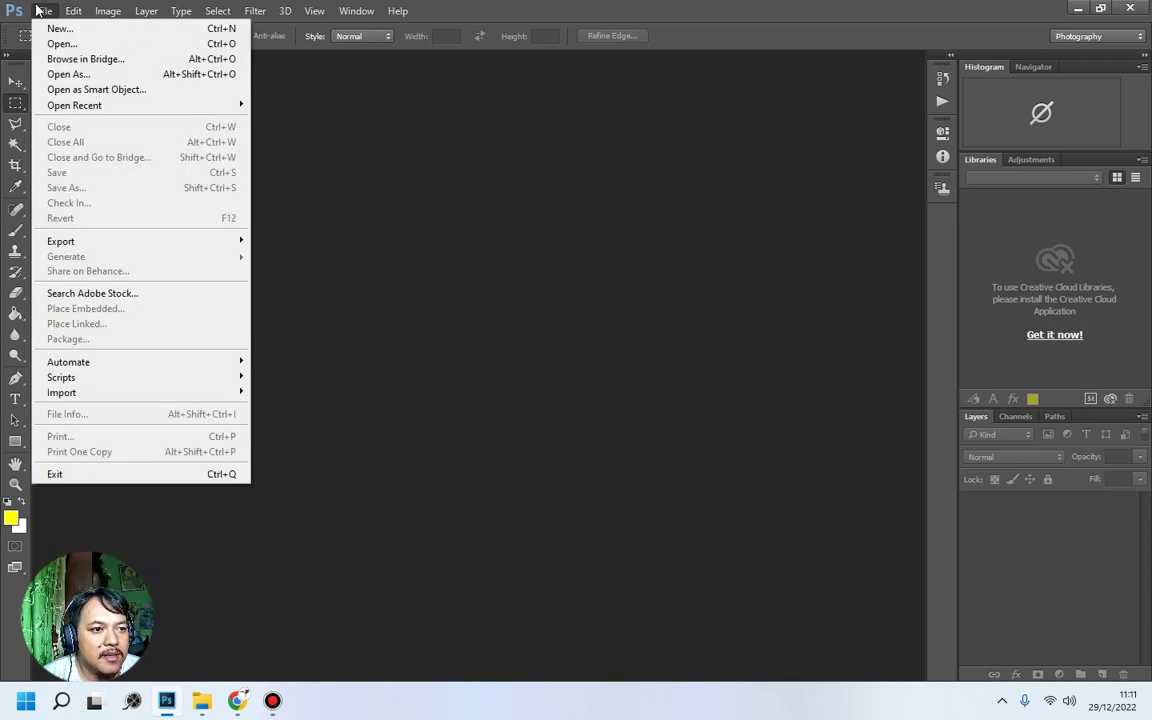
click(58, 28)
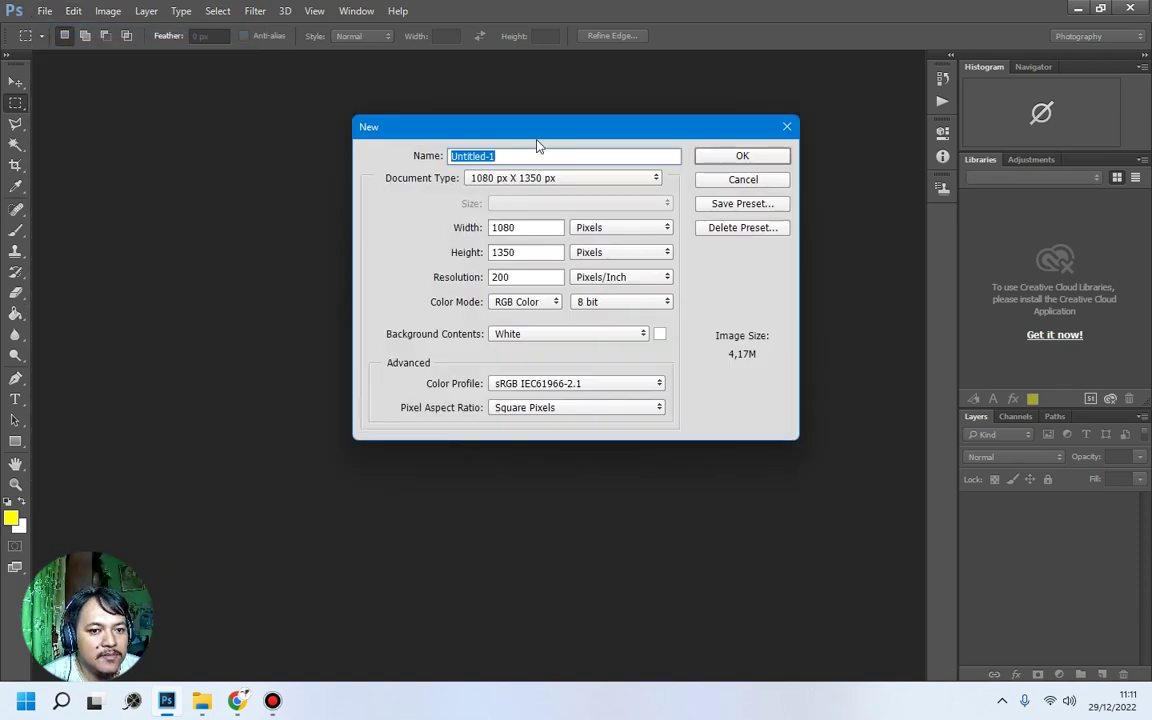
drag(535, 129, 488, 191)
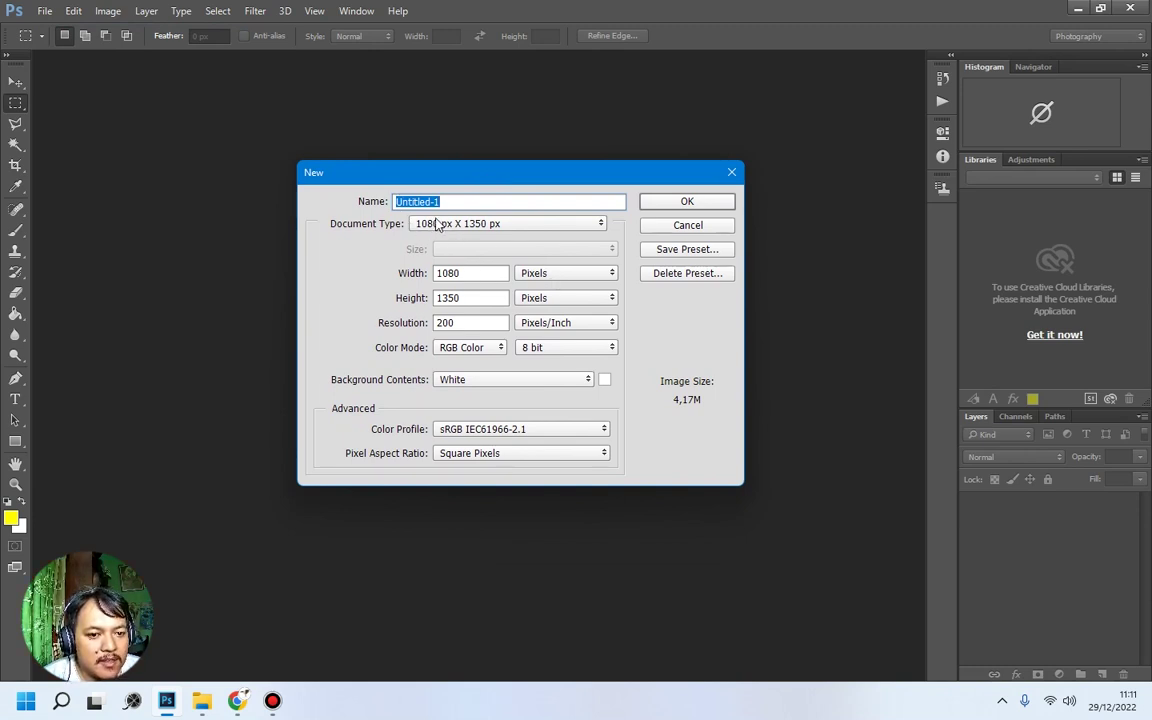
click(476, 224)
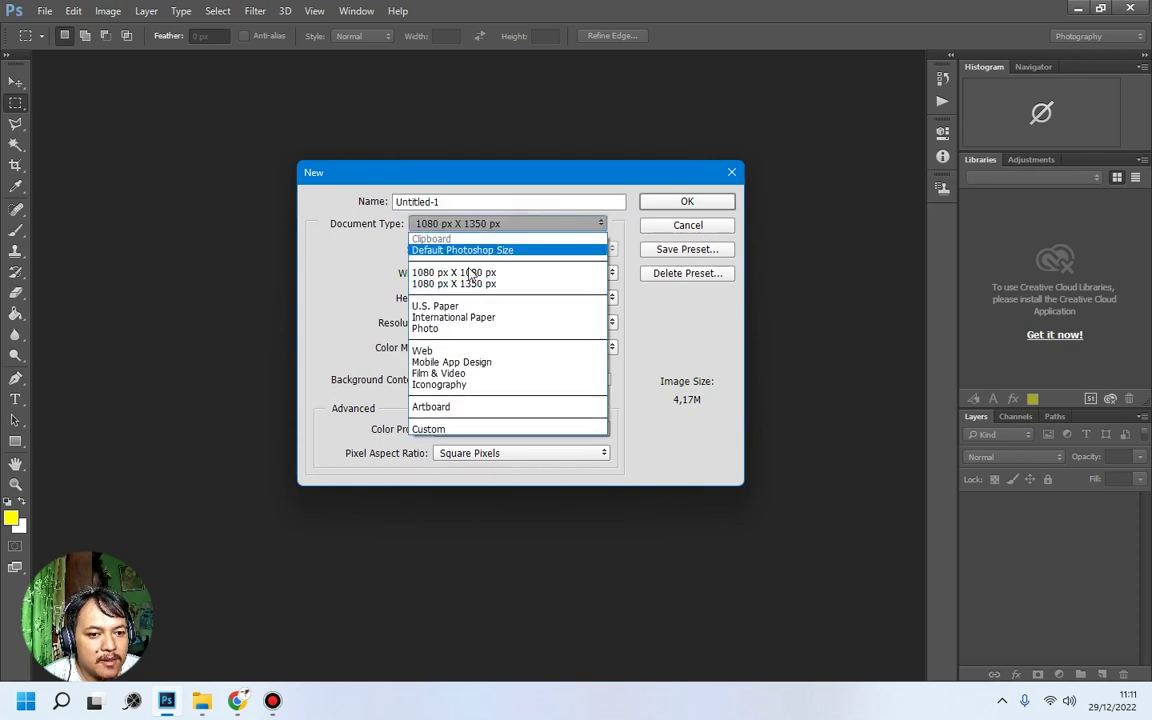
click(476, 249)
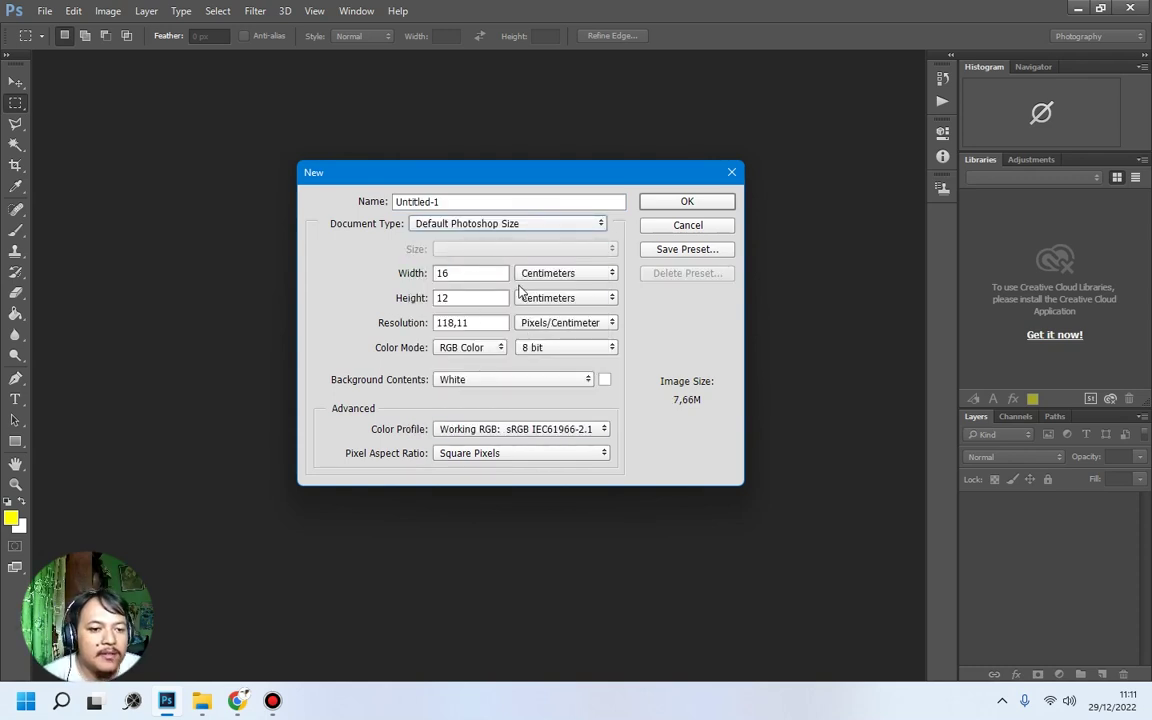
Keep Centimeters as the new document's width unit, set the width to 100, and lower it to 97.
click(548, 273)
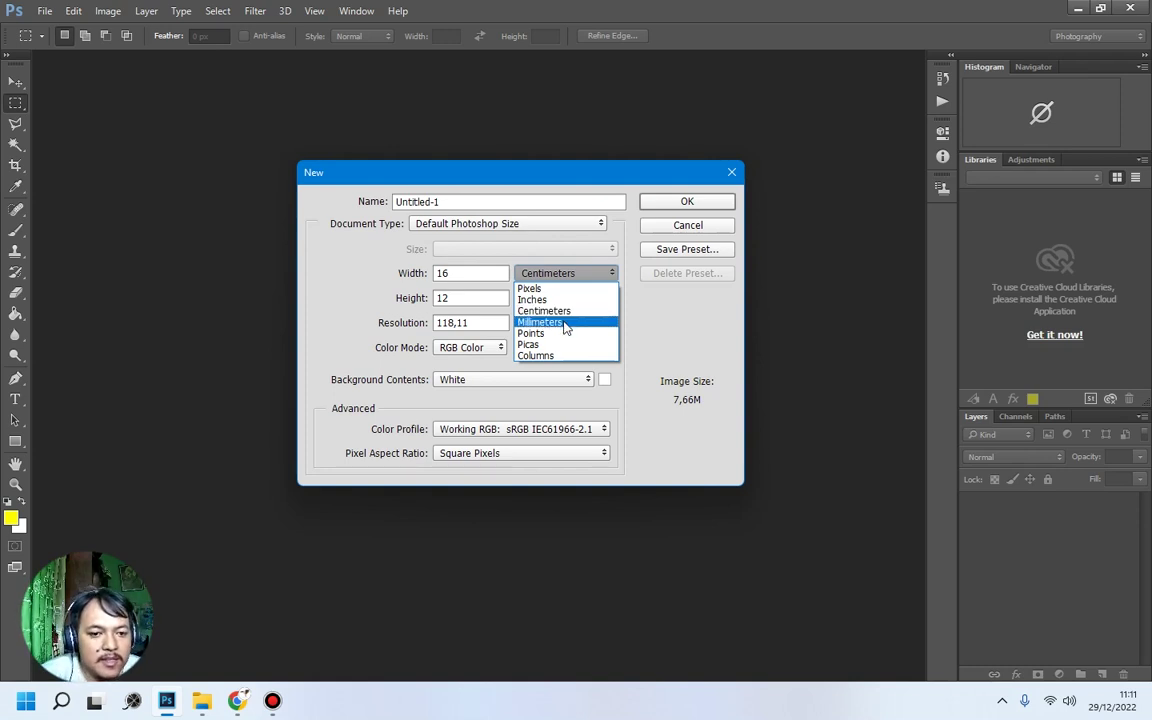
click(545, 311)
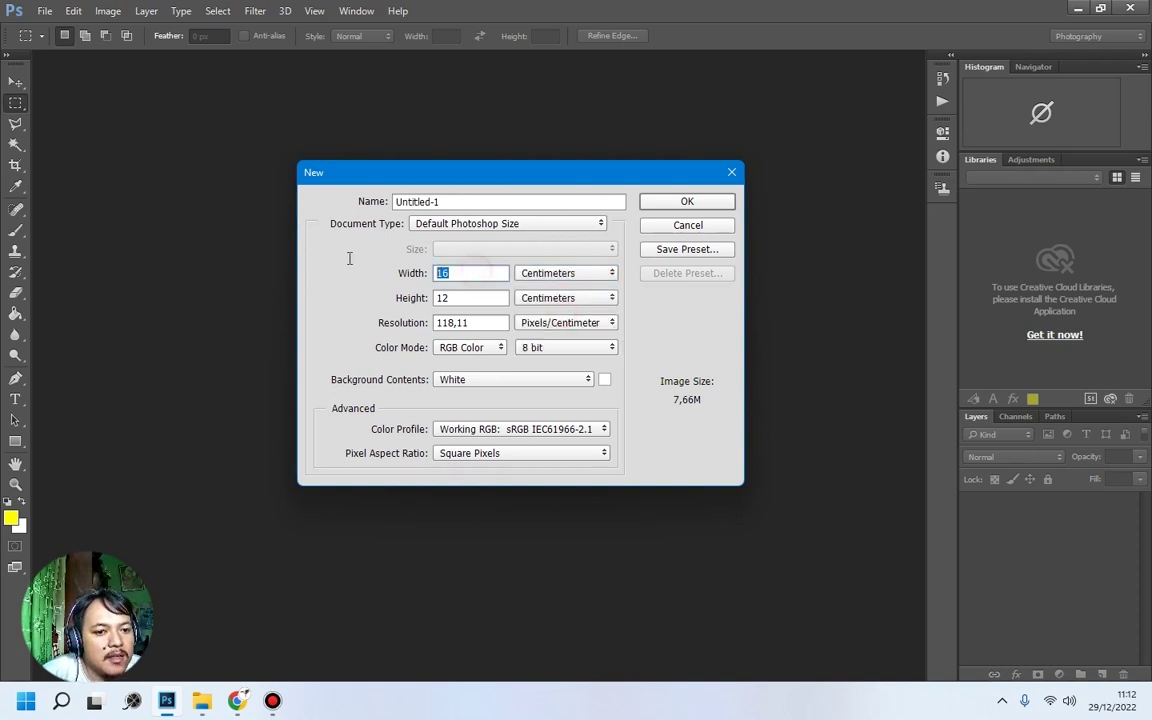
text(100)
double_click(468, 299)
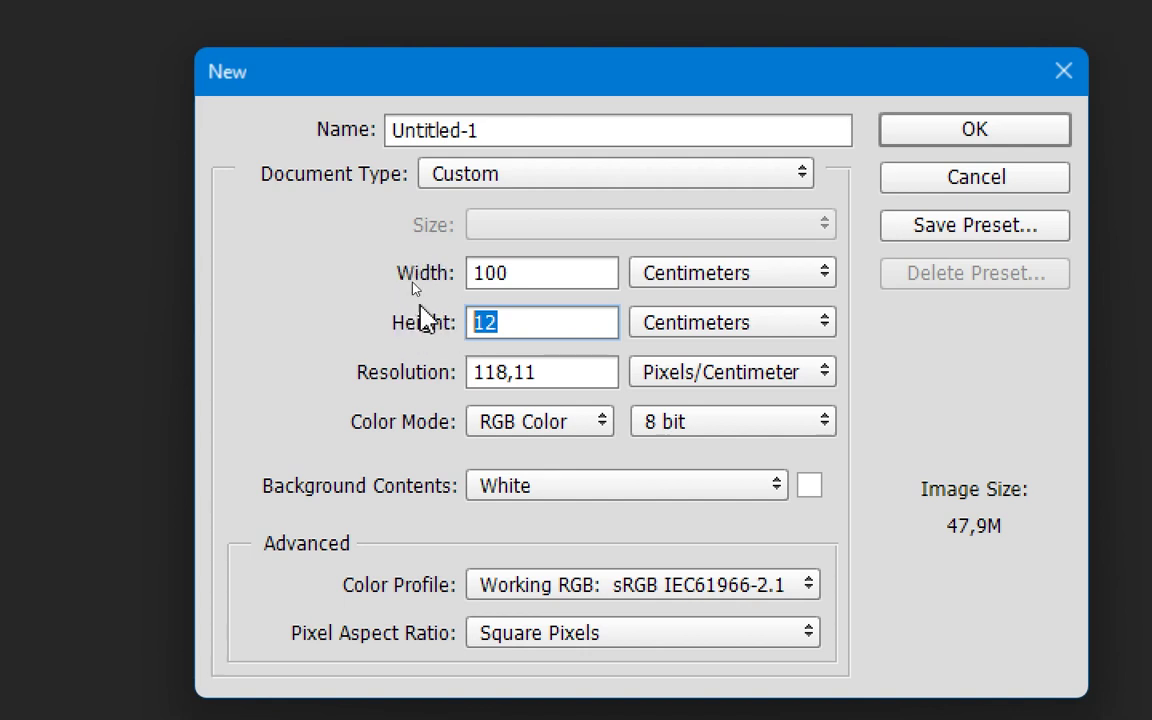
drag(425, 278, 378, 283)
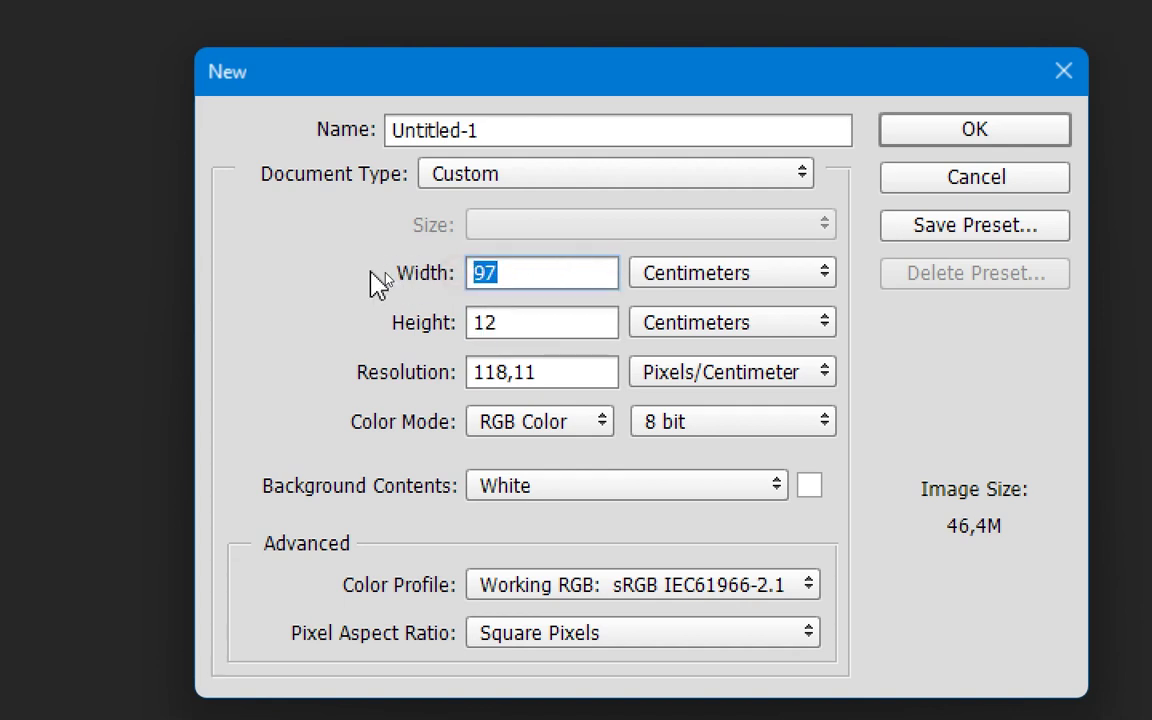
Set the new document's width to 200 cm and its height to 100 cm.
text(200)
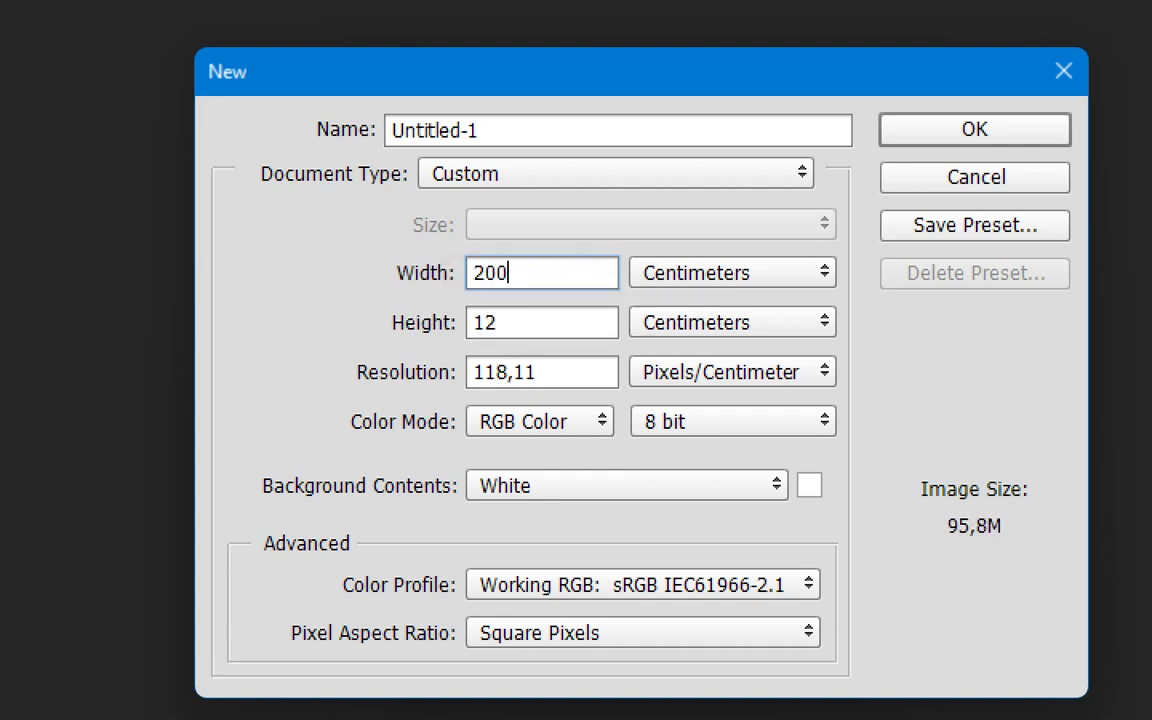
click(455, 322)
text(100)
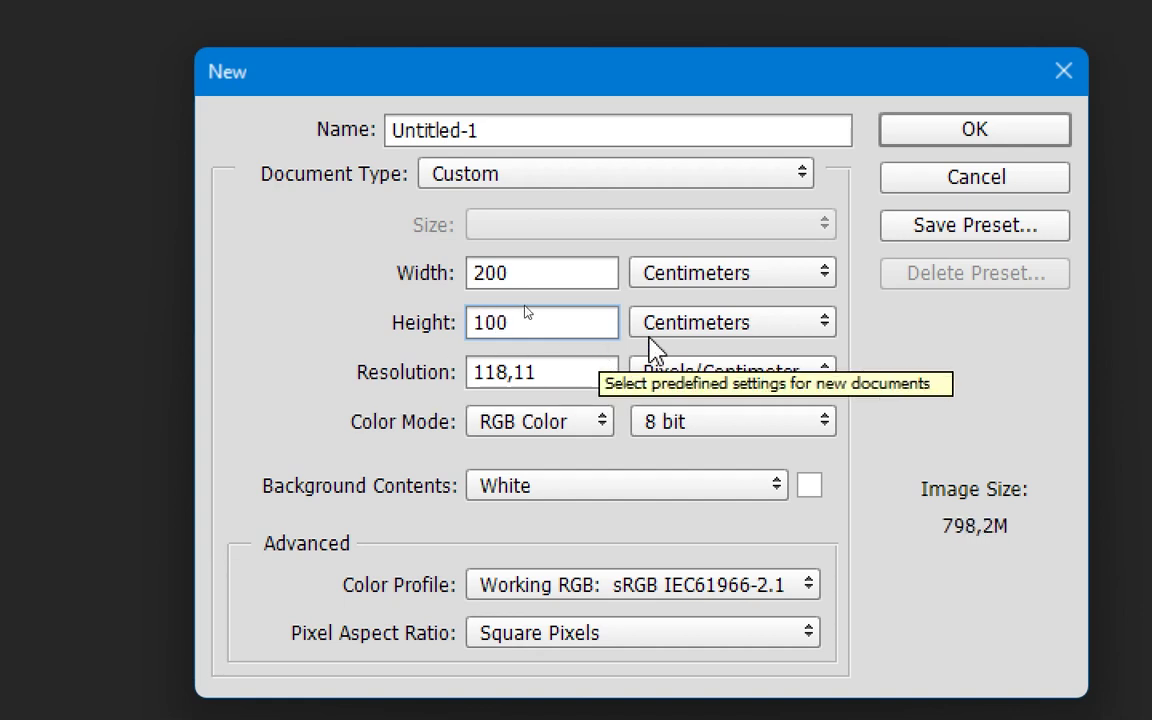
Try a resolution of 72 and a resolution of 300 pixels/centimeter for the new document.
click(553, 374)
double_click(553, 374)
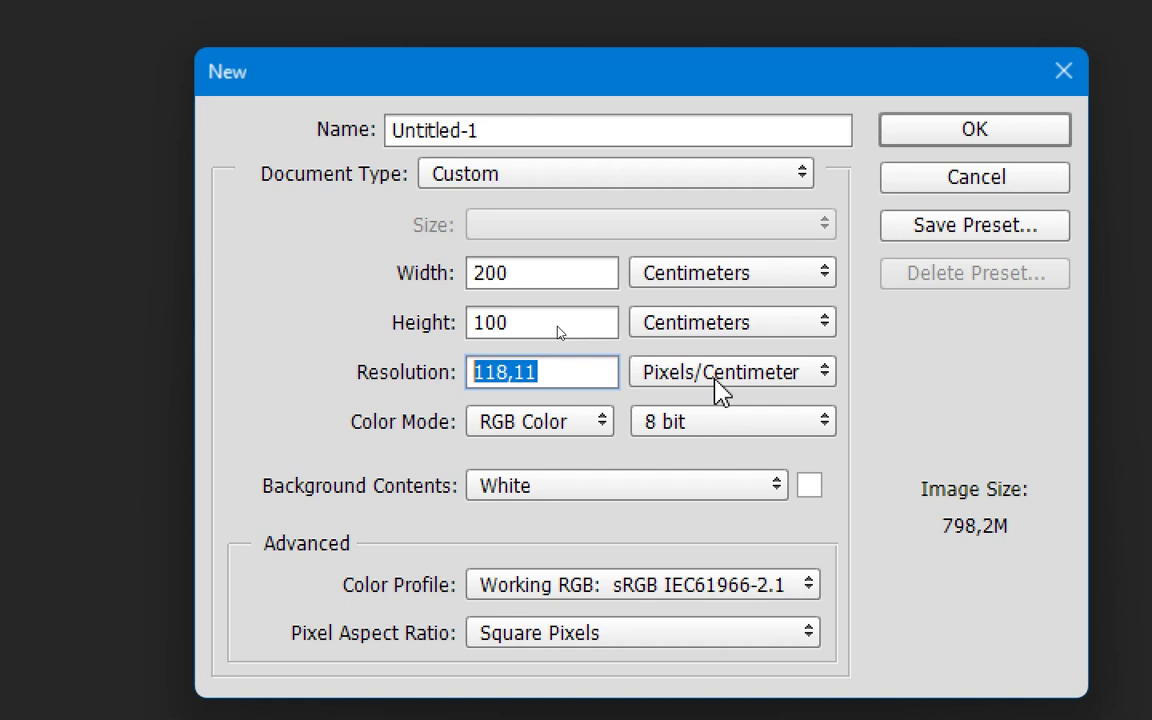
text(72)
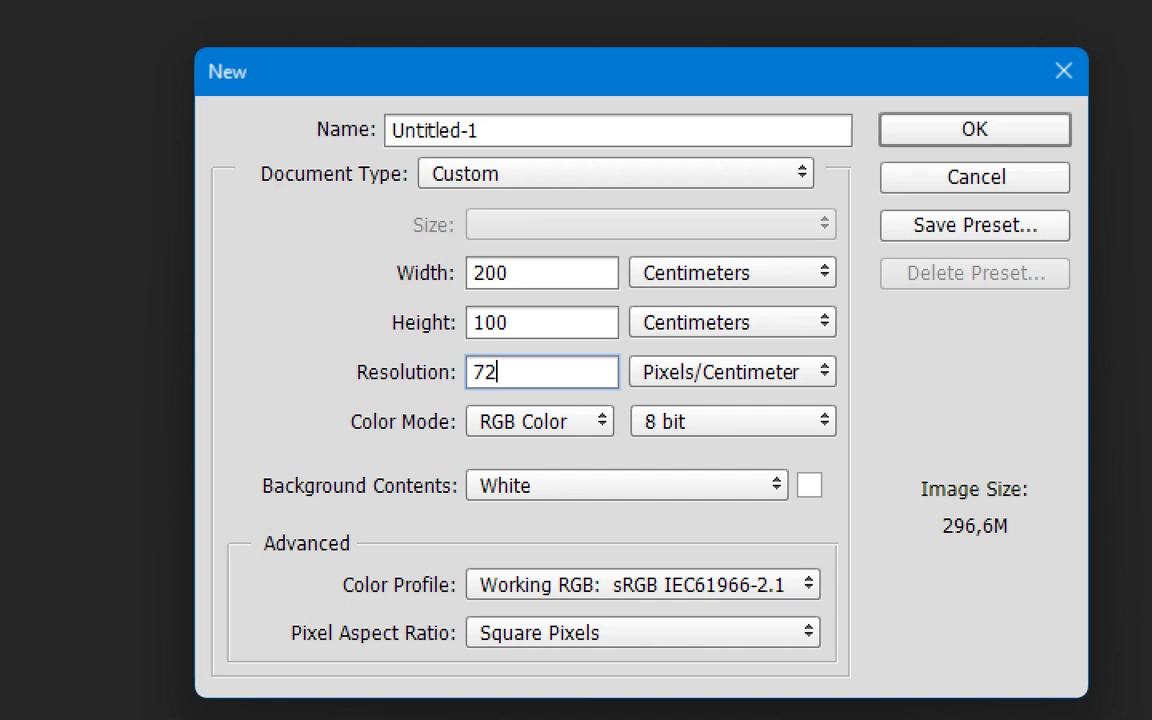
double_click(540, 375)
text(300)
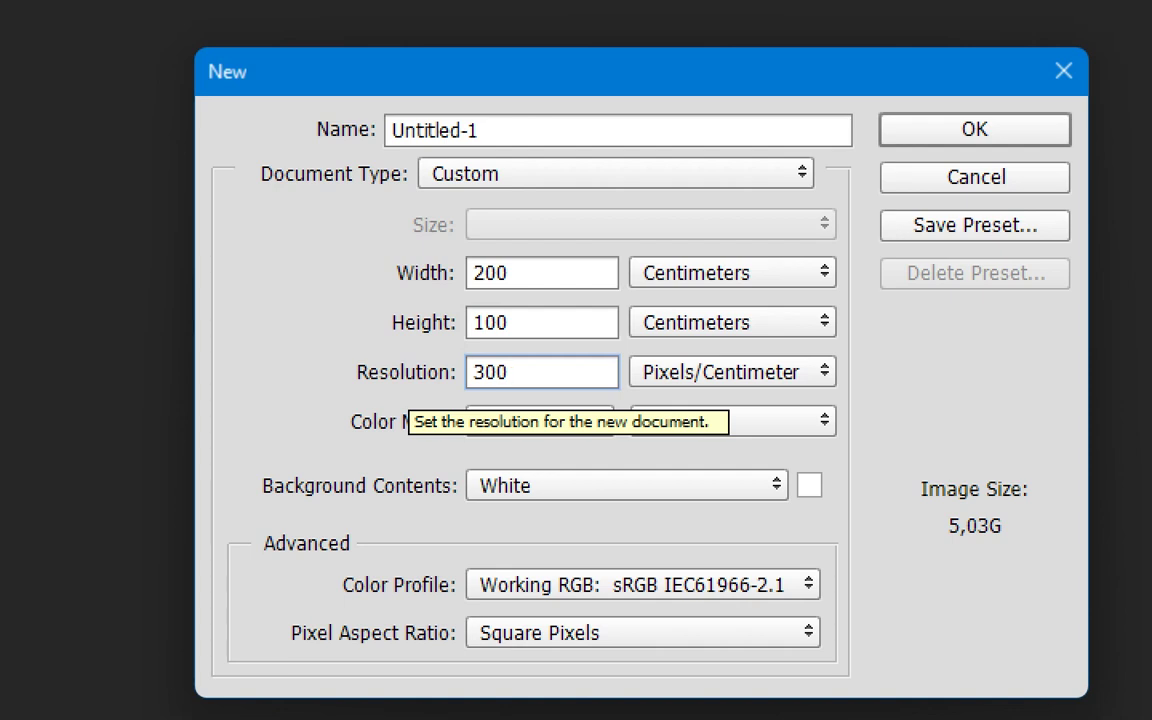
Try resolutions of 100 and 72 pixels/centimeter, ending with the resolution set to 200.
key(BackSpace)
key(BackSpace)
key(BackSpace)
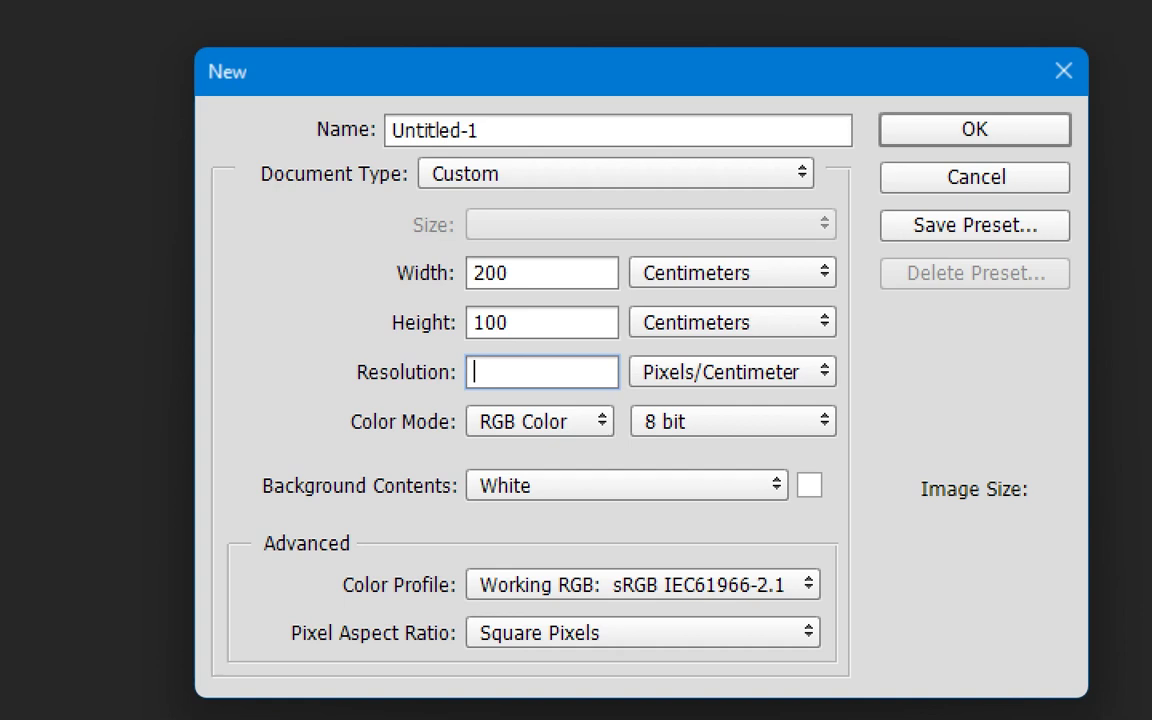
text(100)
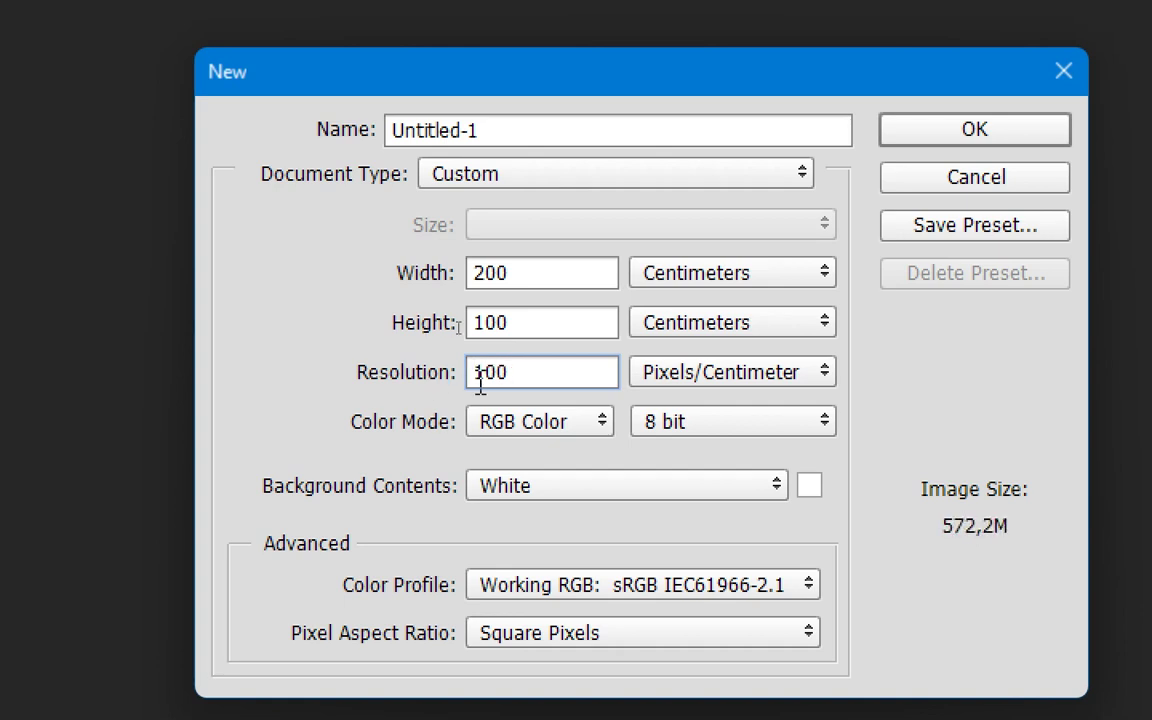
drag(560, 375, 450, 380)
text(72)
drag(568, 370, 334, 370)
text(200)
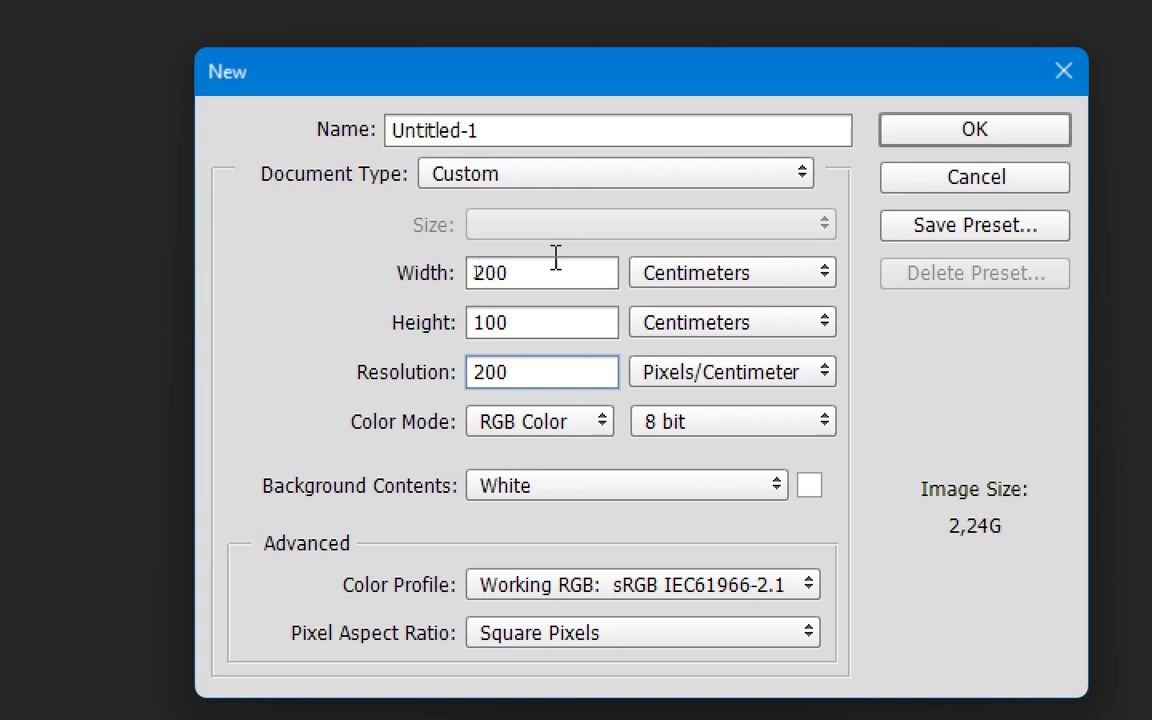
Set the new document's width to 1000 cm and its height to 1200 cm.
drag(556, 260, 395, 320)
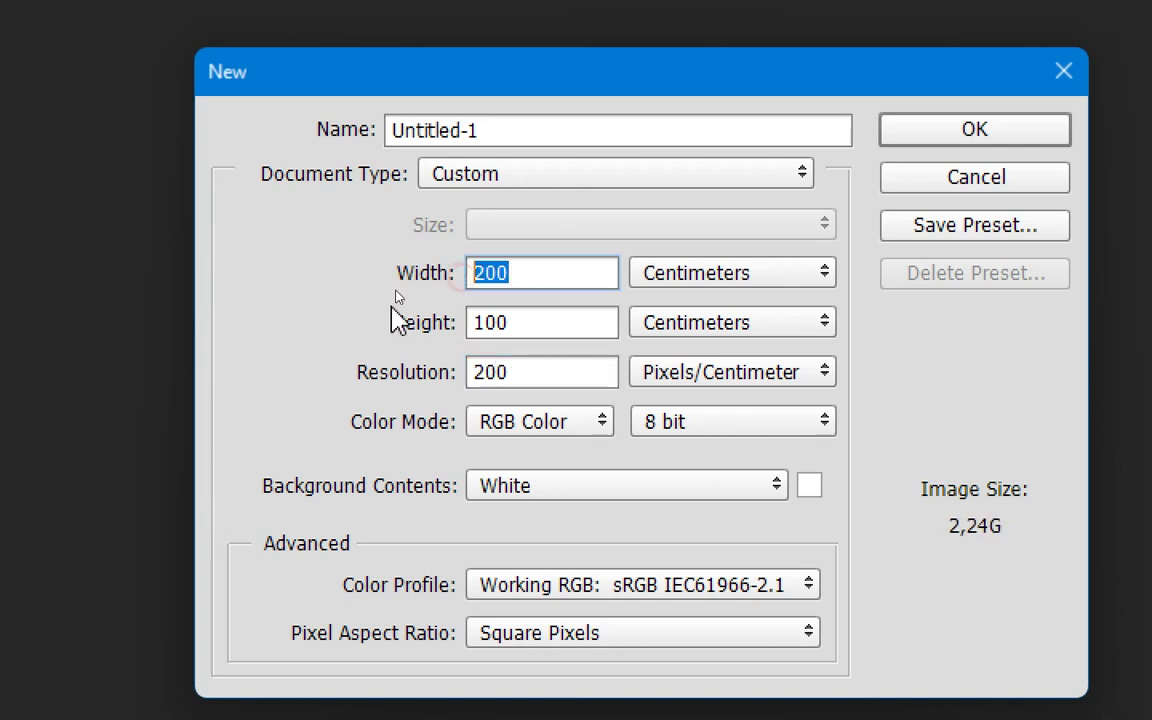
text(1000)
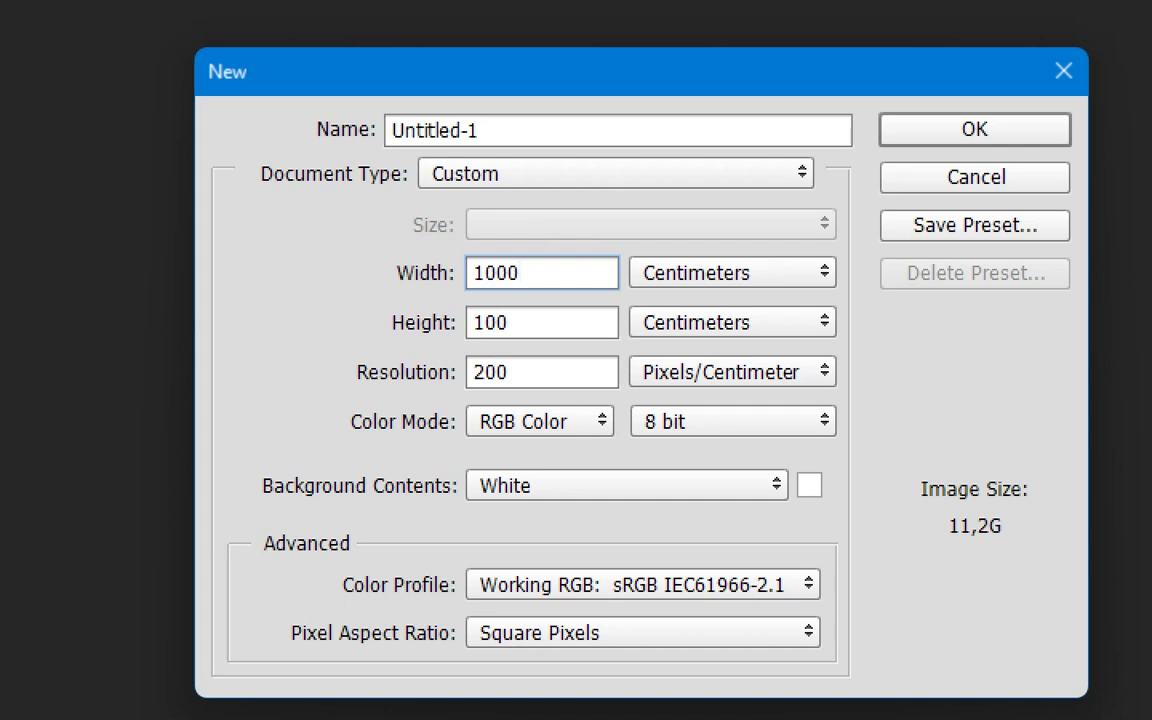
click(504, 327)
text(120)
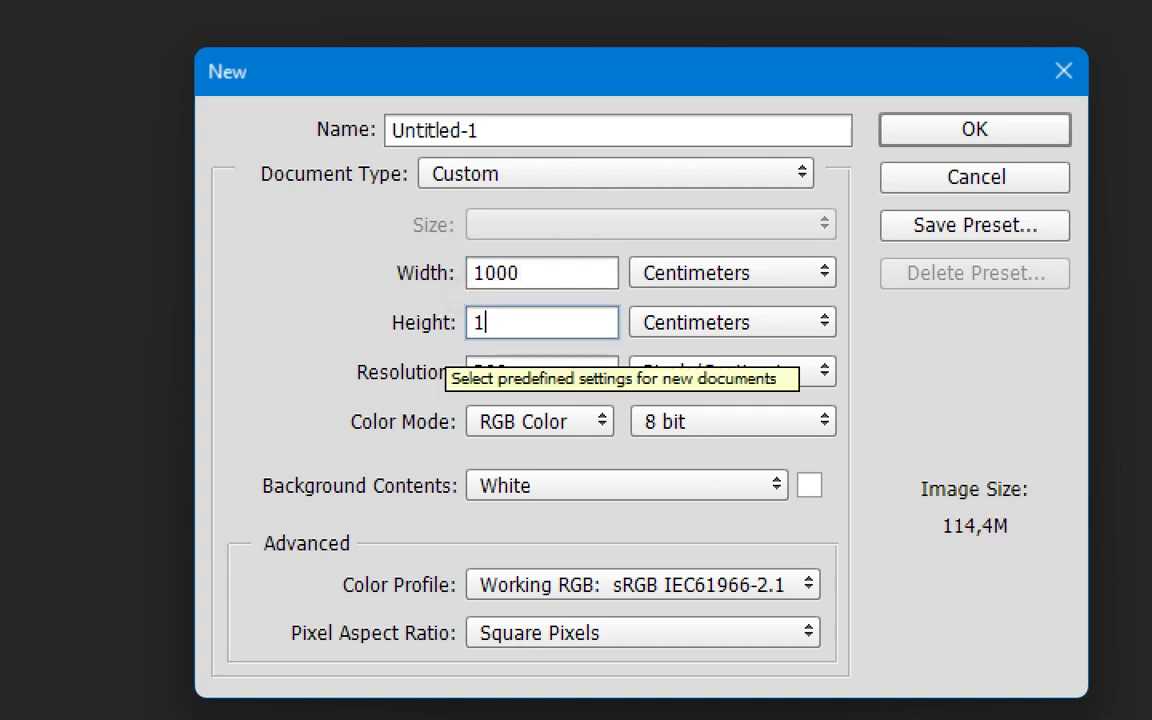
text(0)
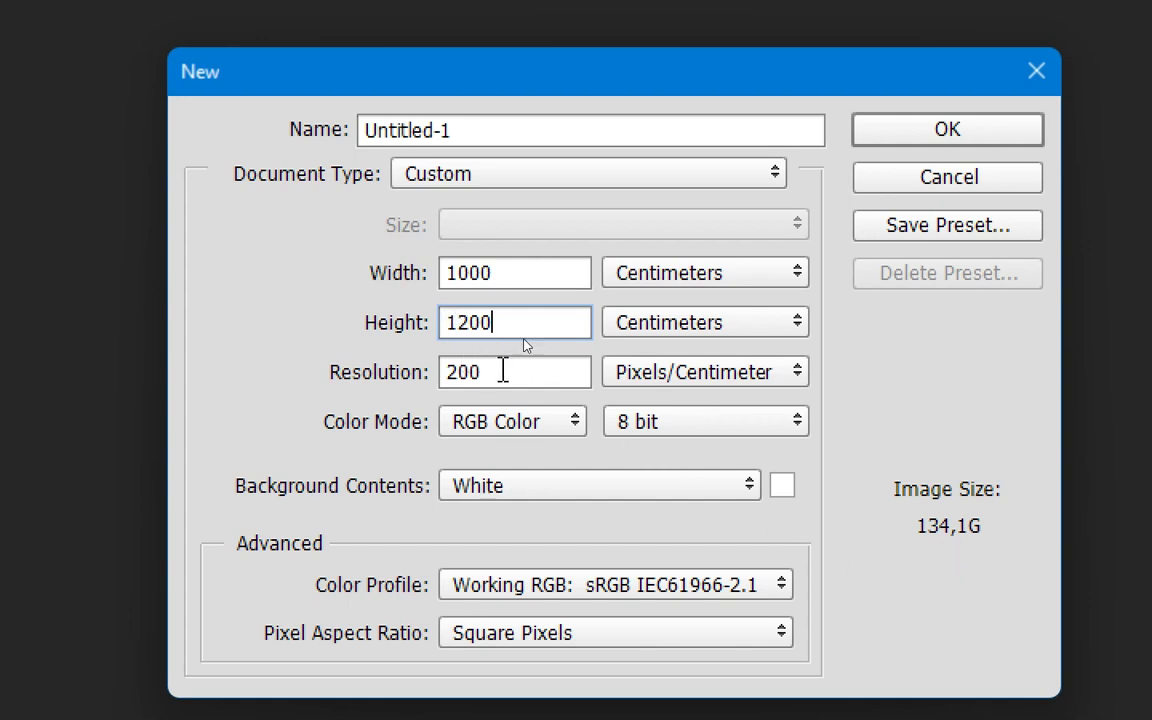
Enter a resolution of 300 pixels/centimeter and replace it with 72.
key(Tab)
text(300)
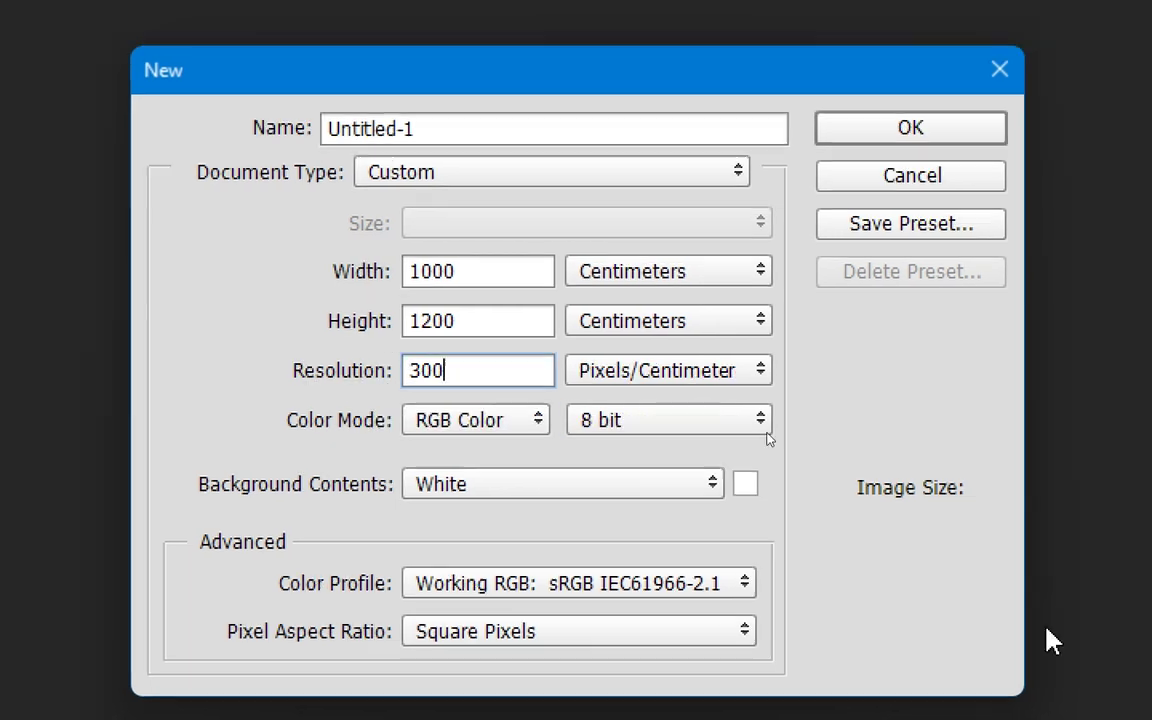
drag(454, 360, 403, 391)
key(BackSpace)
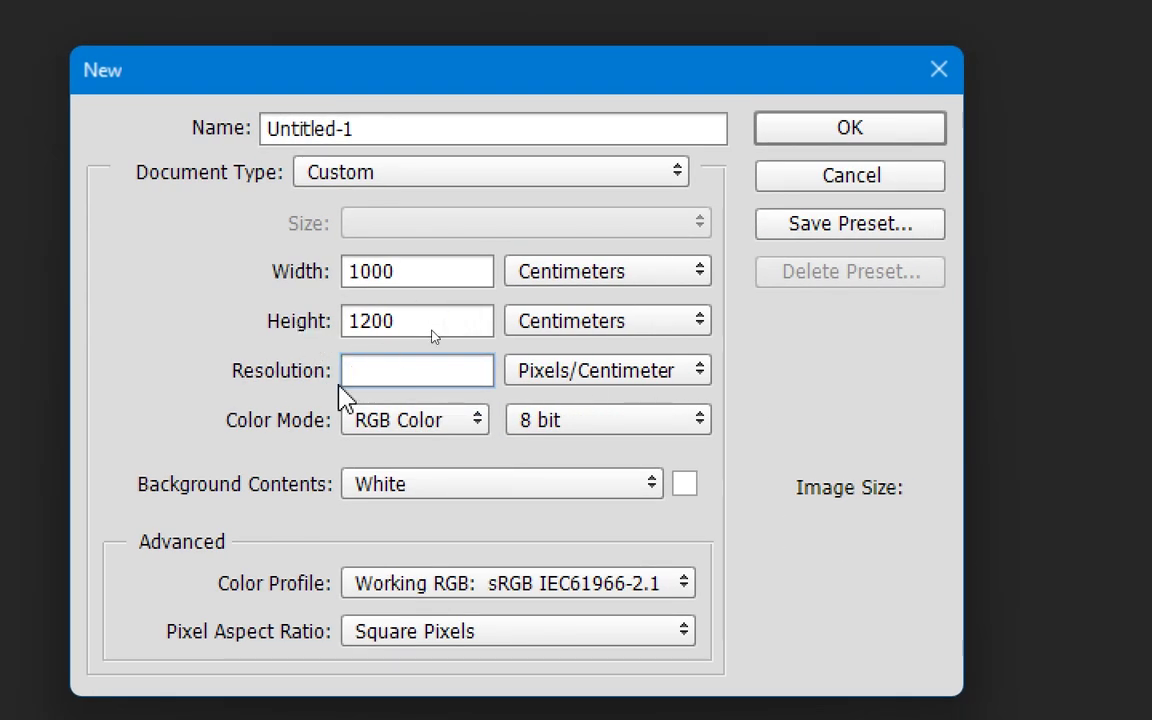
text(72)
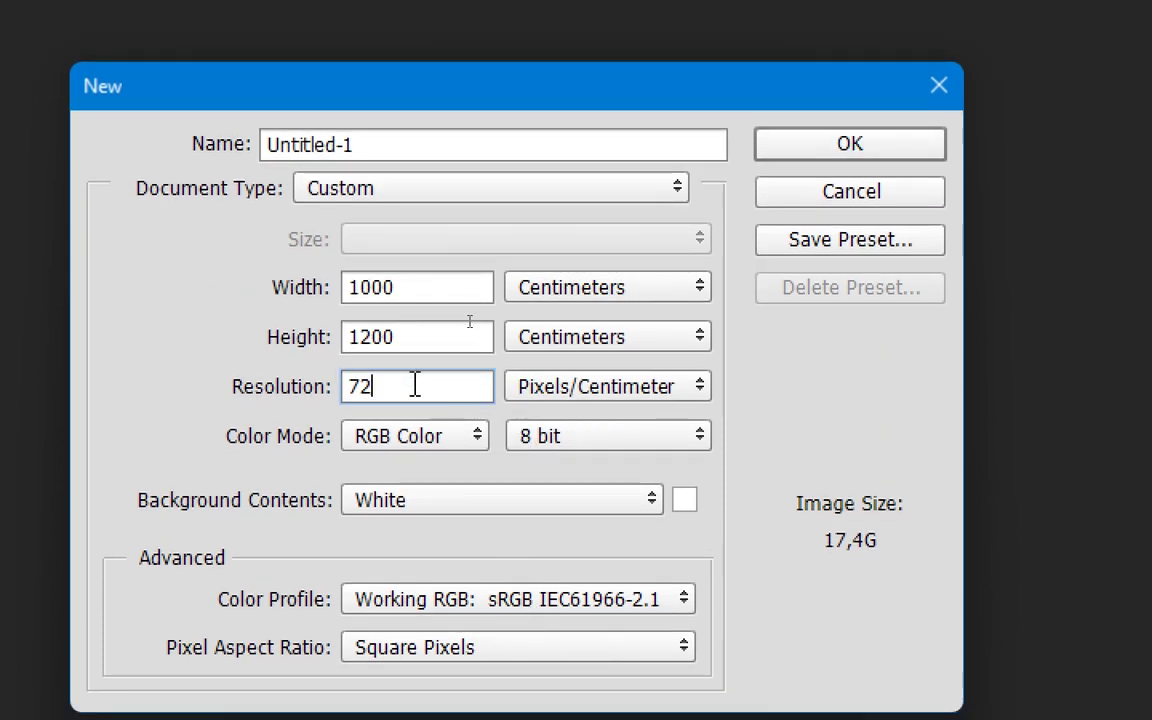
Enter a resolution of 200 pixels/centimeter and replace it with 150.
drag(414, 385, 329, 398)
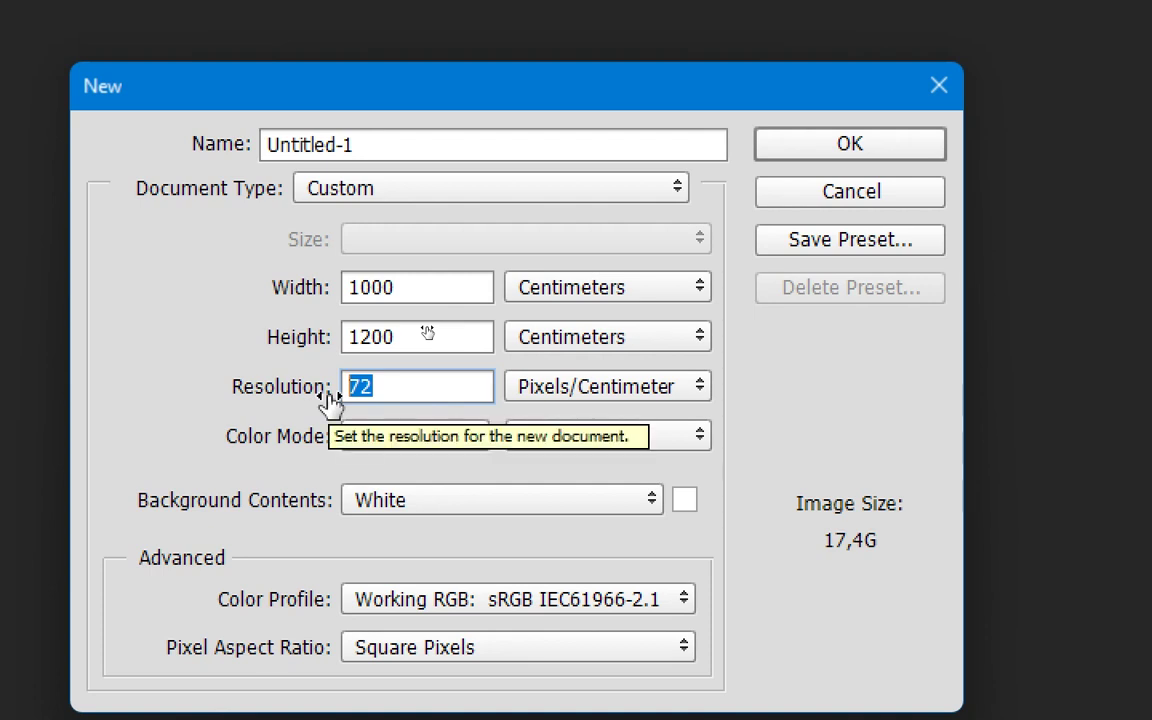
text(200)
key(BackSpace)
key(BackSpace)
key(BackSpace)
text(150)
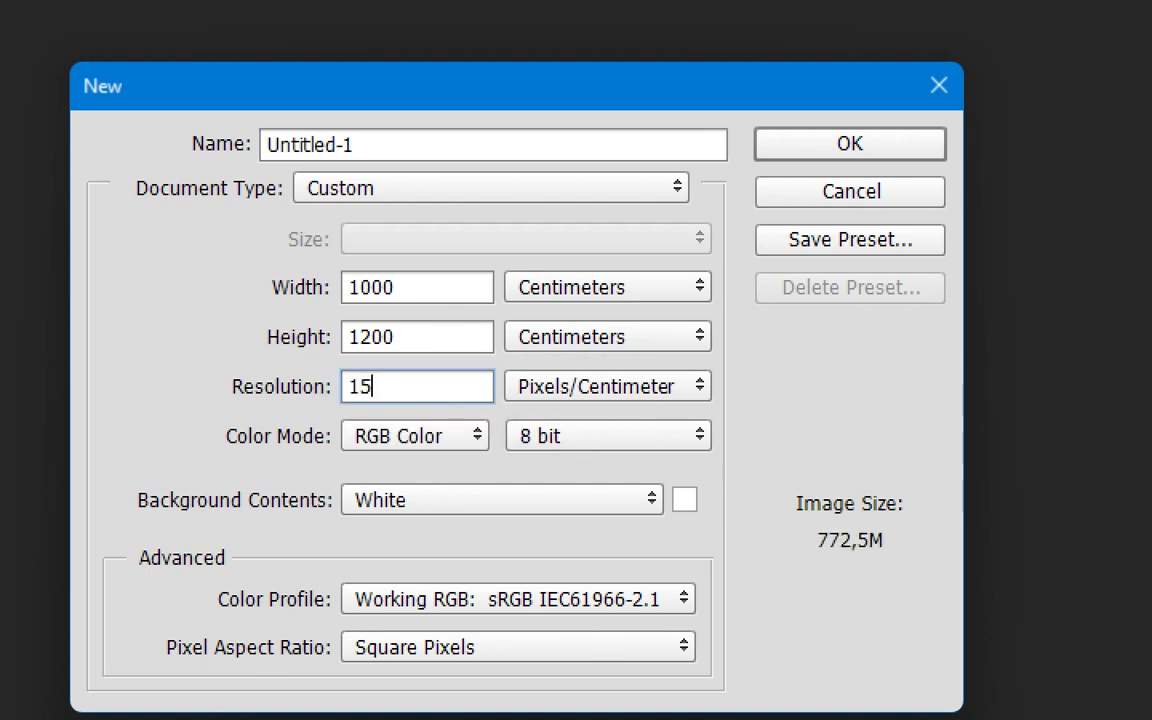
Set the new document's width to 100 cm and height to 120 cm, and switch the size units to Pixels.
click(424, 290)
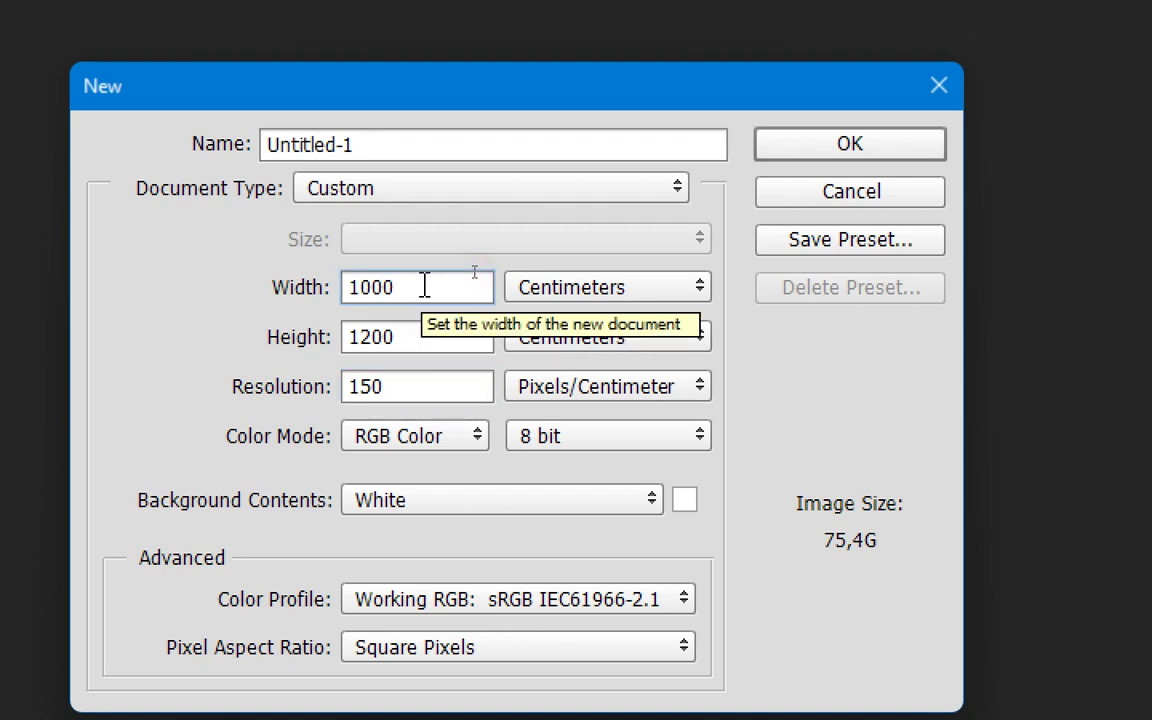
key(BackSpace)
double_click(432, 347)
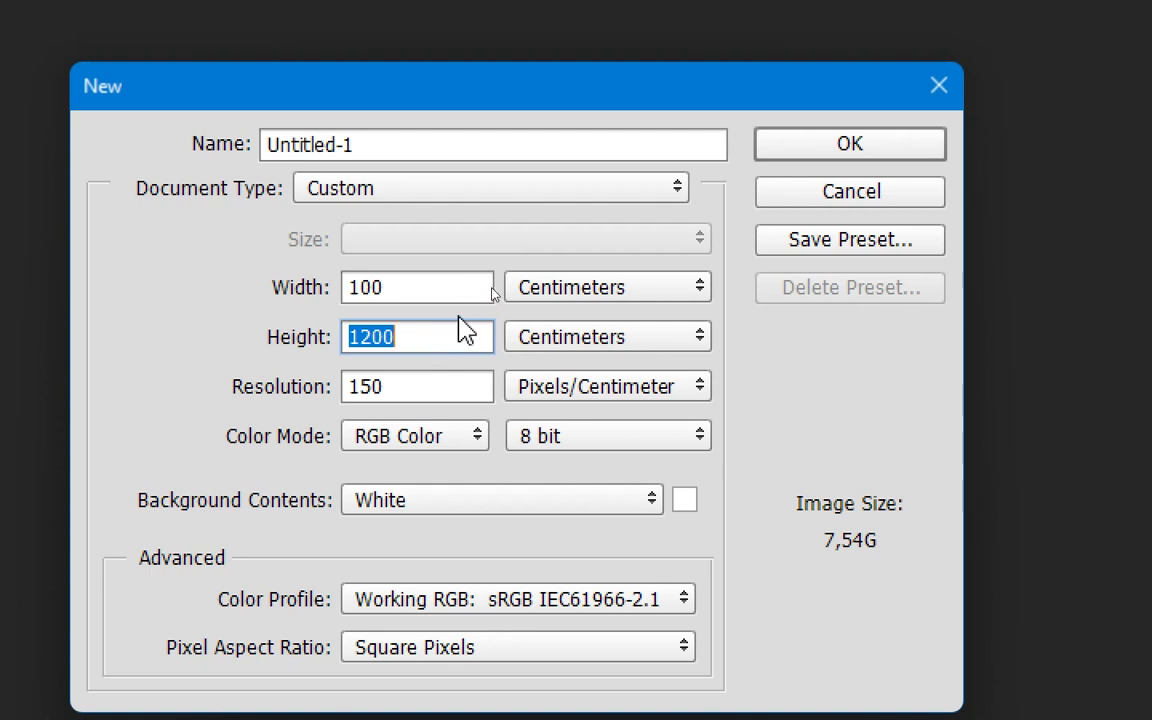
click(470, 341)
key(BackSpace)
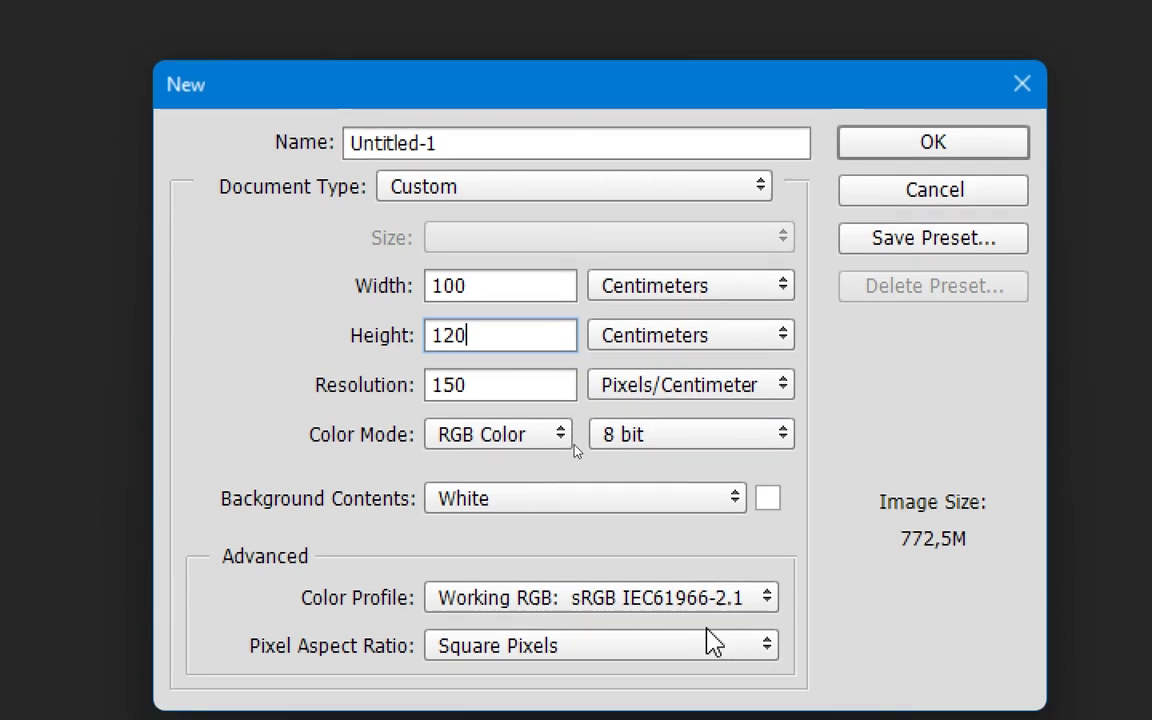
click(722, 288)
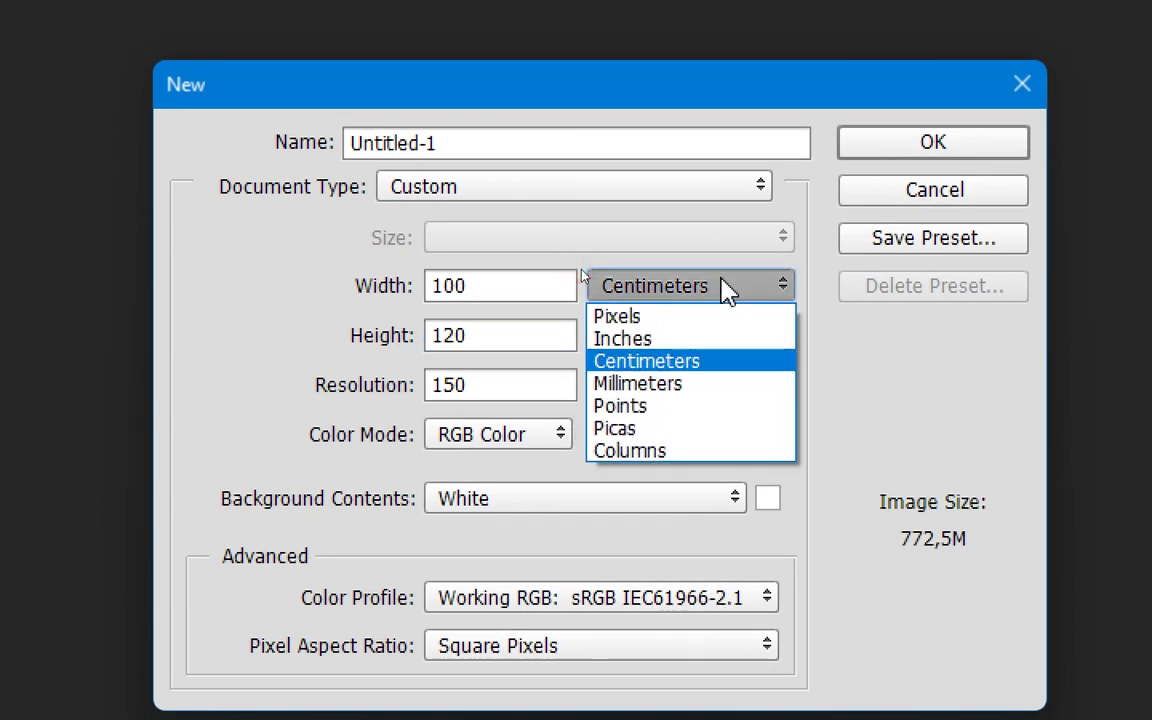
click(703, 316)
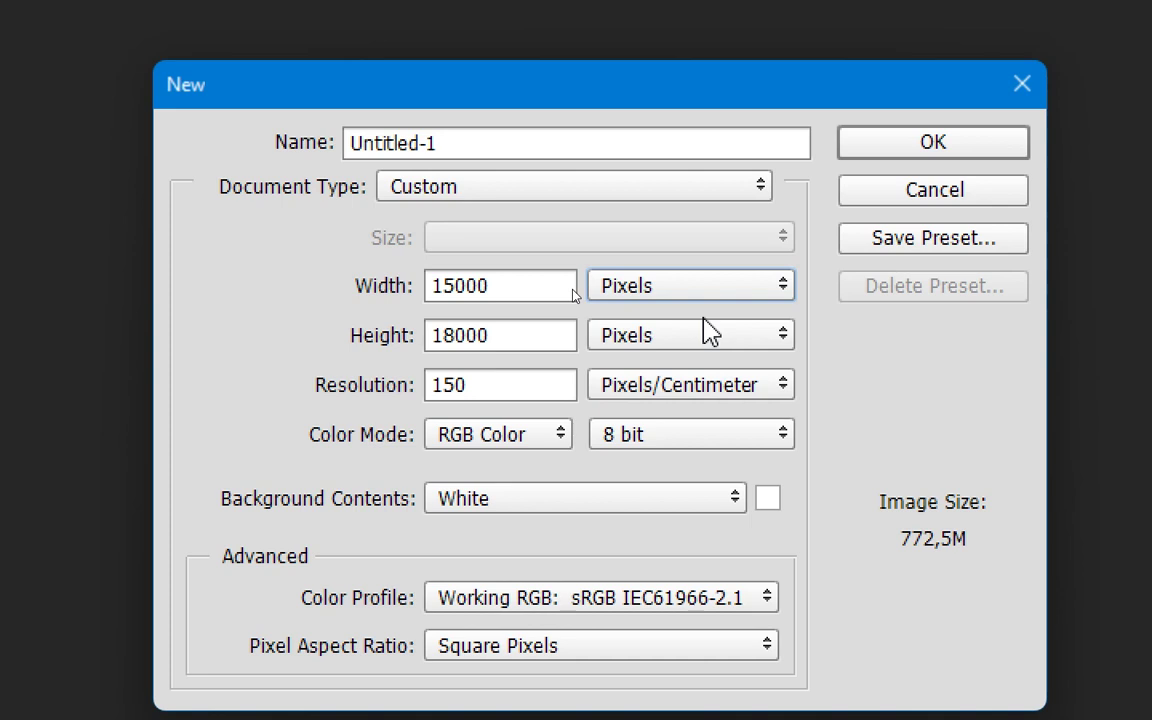
Set the document type to Film & Video with the HDTV 1080p/29.97 size.
click(720, 187)
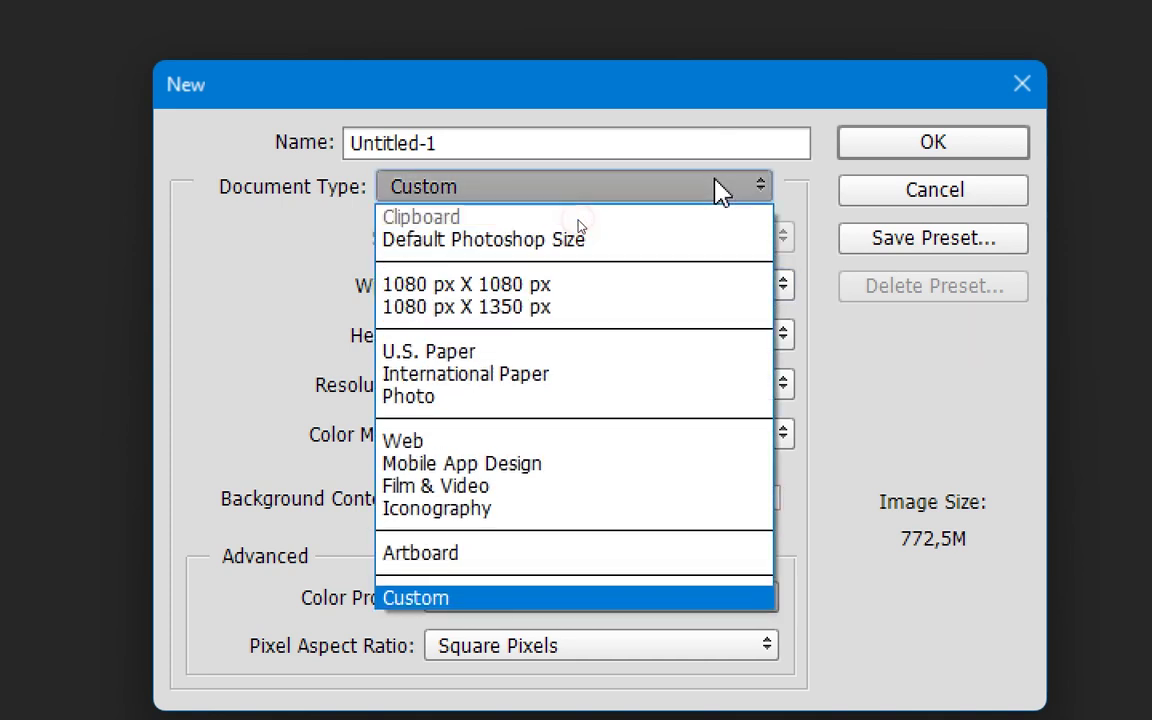
click(501, 487)
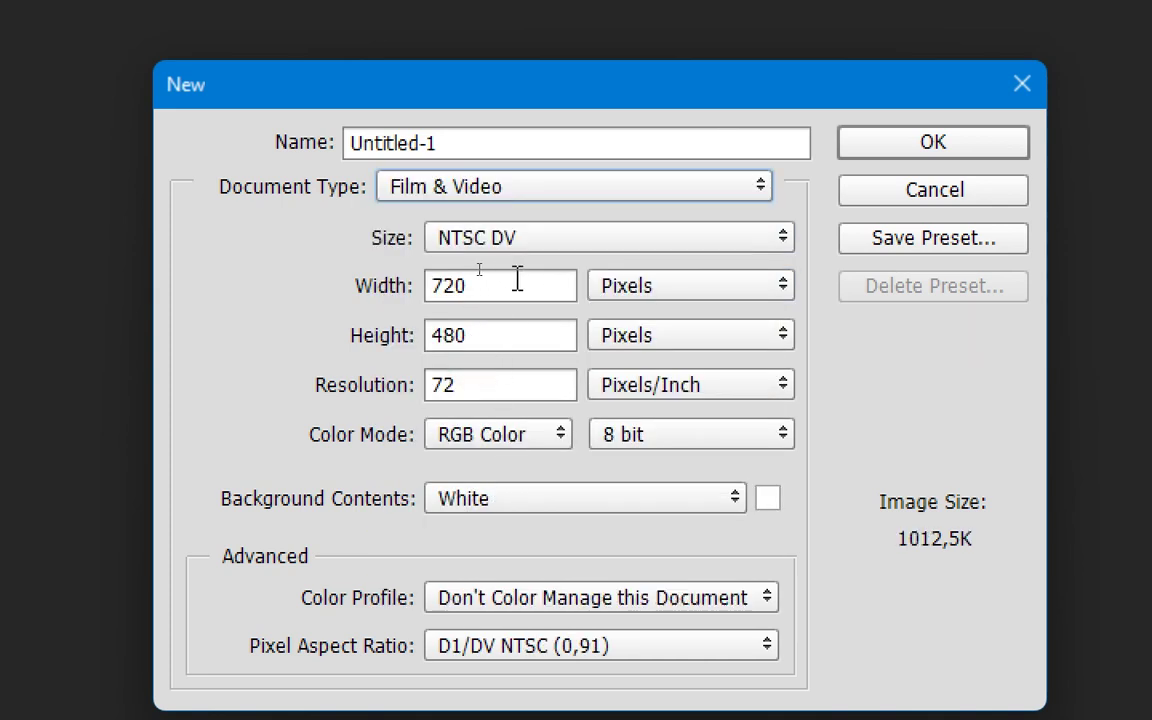
click(507, 334)
click(560, 245)
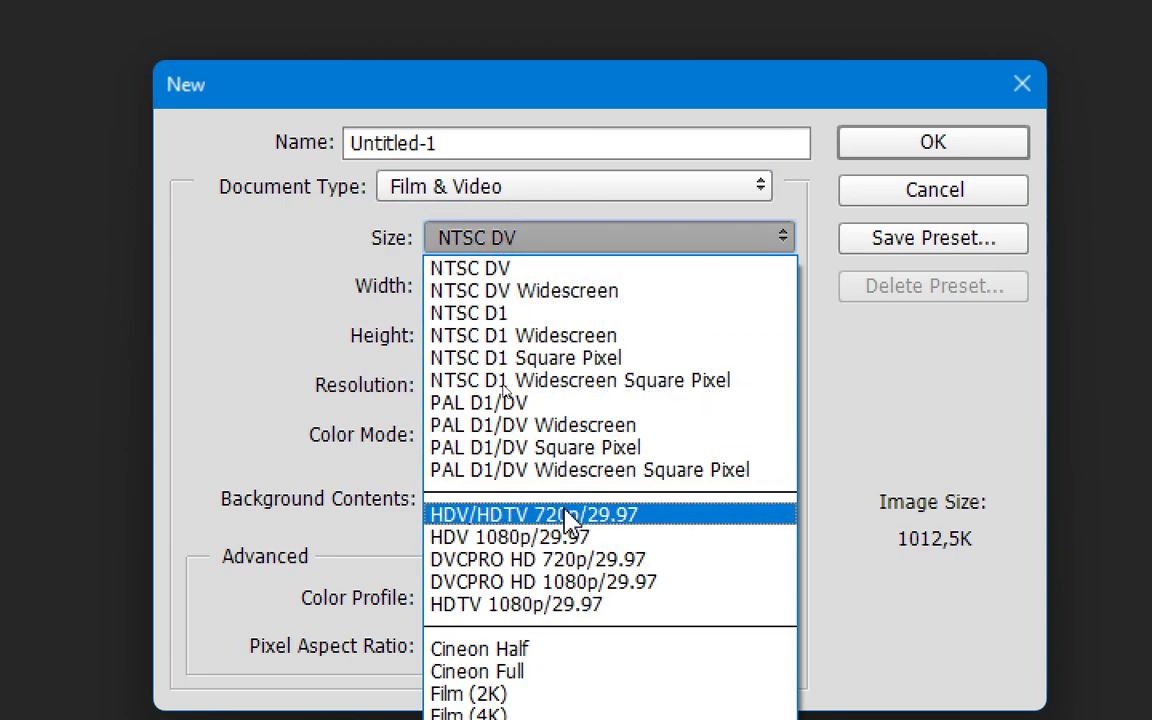
click(570, 604)
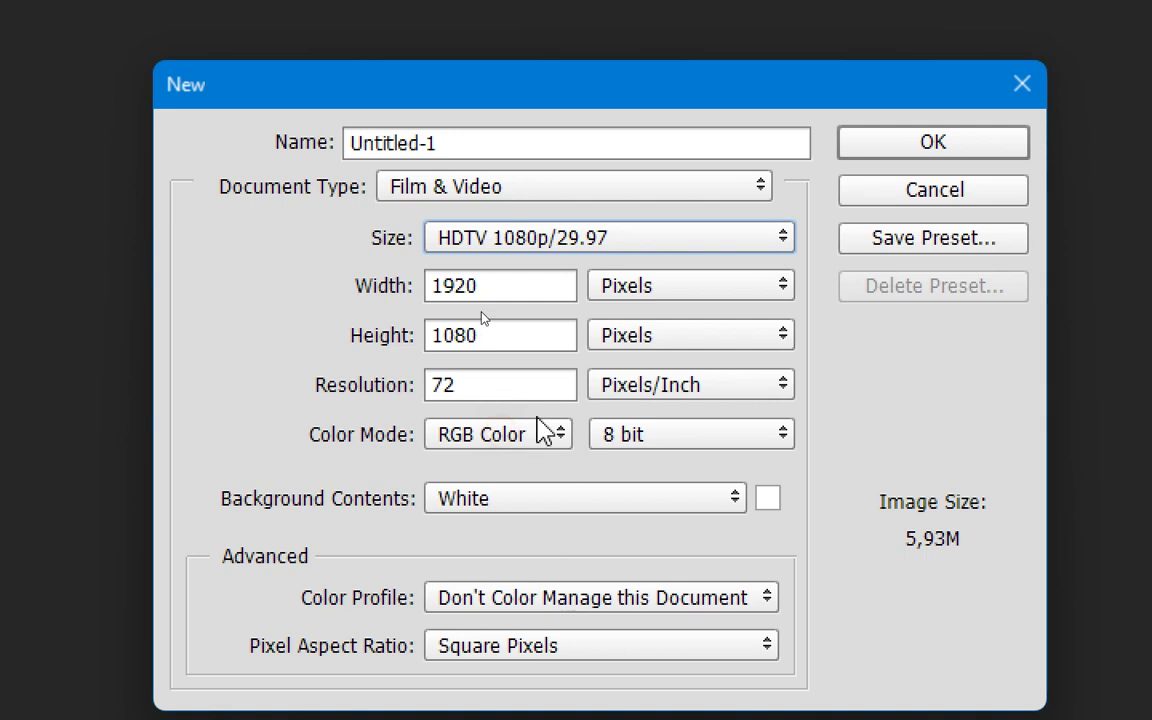
click(499, 289)
click(504, 389)
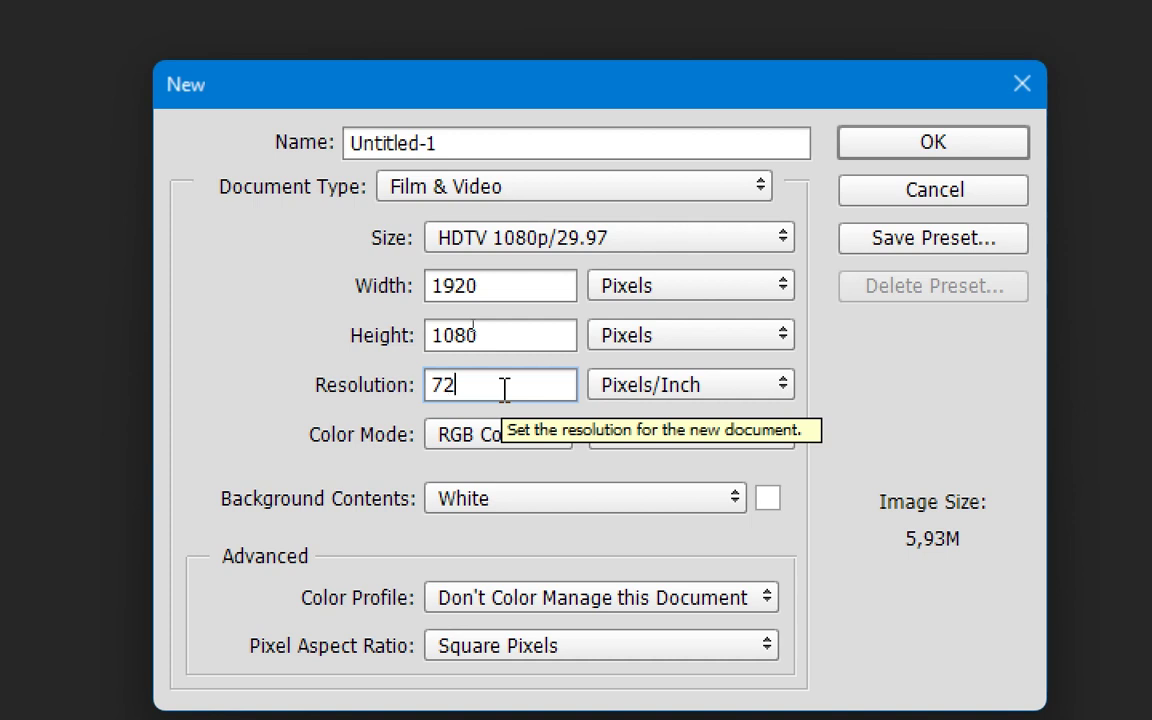
Change the document type to Custom and set the width to 1080 pixels.
click(560, 234)
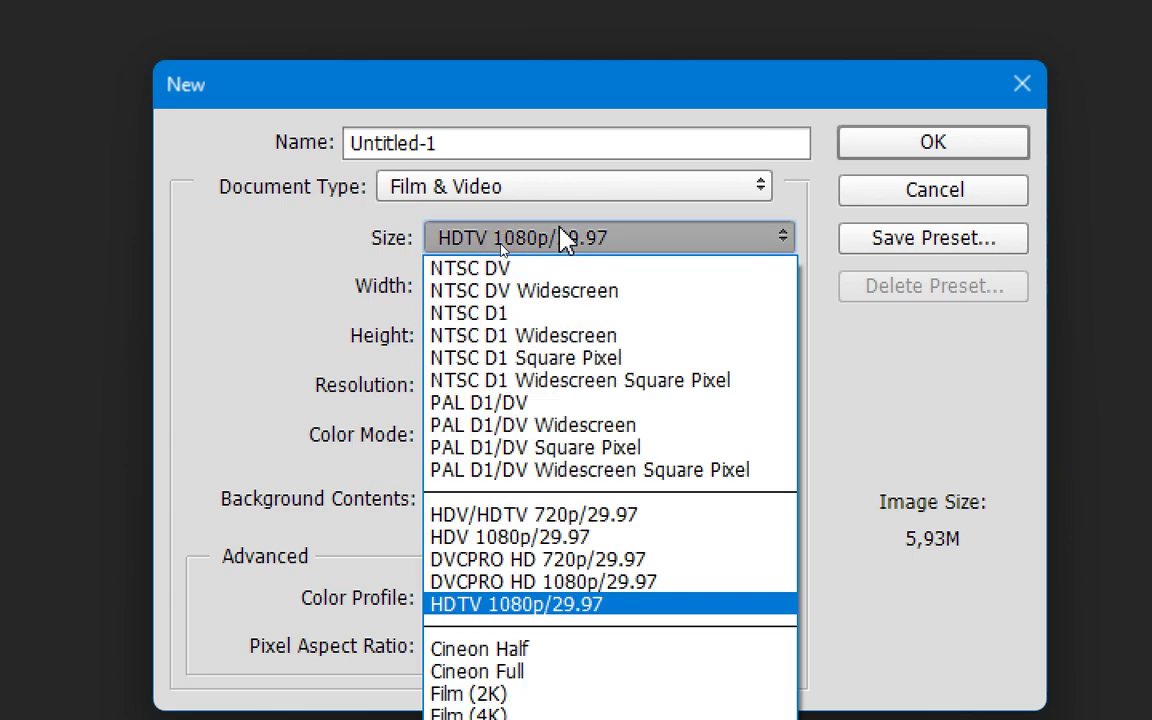
click(578, 195)
click(578, 195)
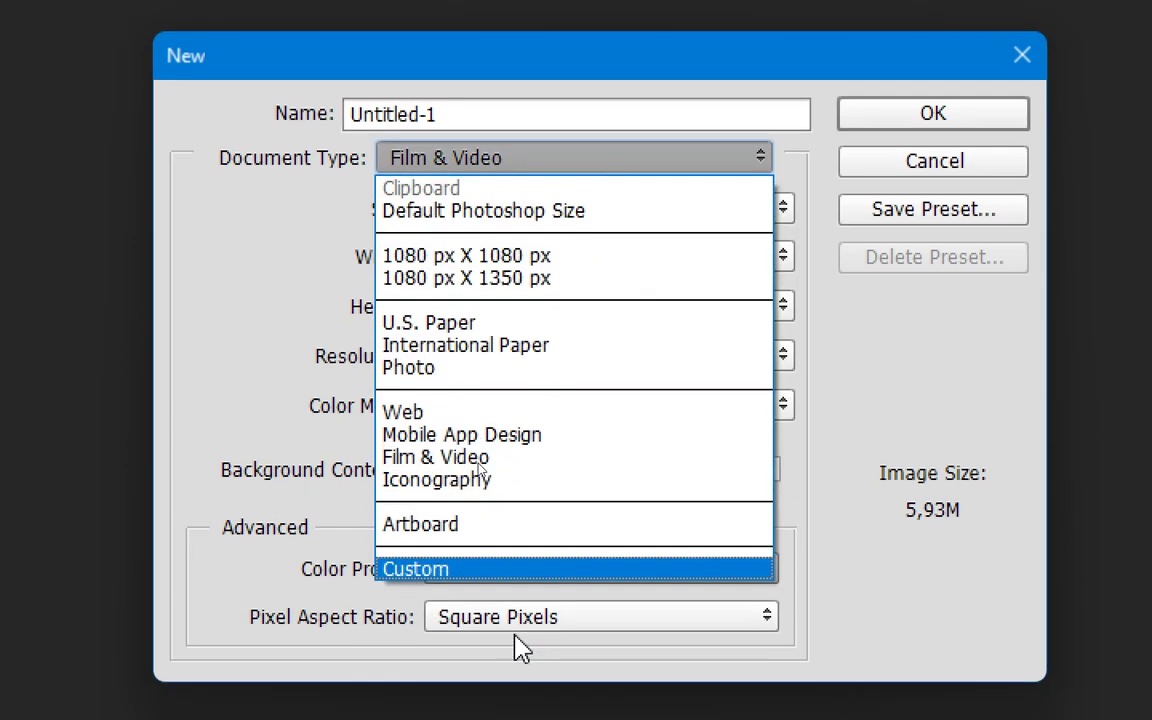
click(512, 552)
drag(518, 252, 411, 252)
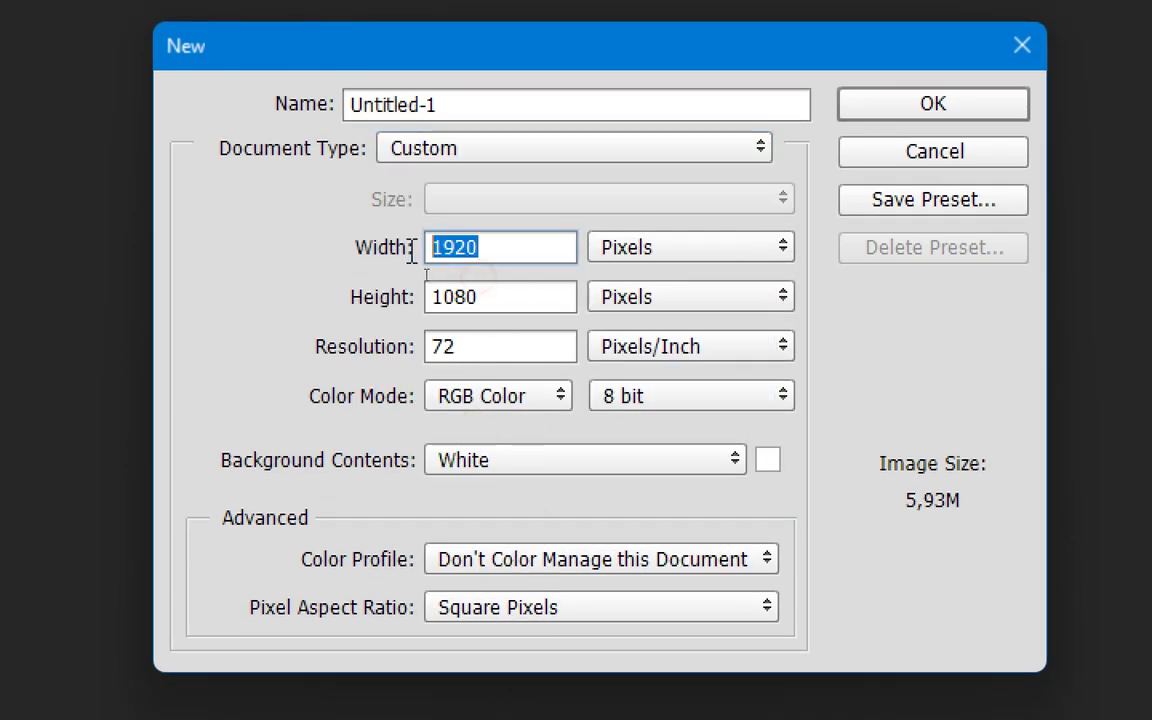
text(1080)
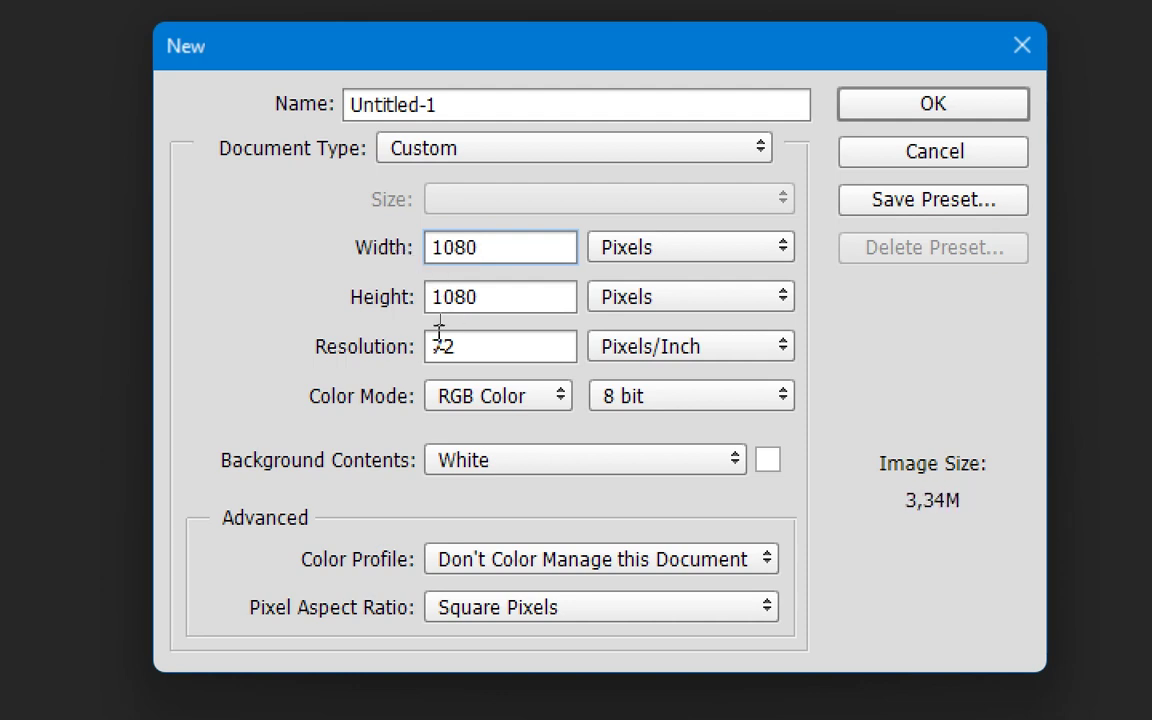
Set the resolution to 200 pixels/inch and the color mode to CMYK Color.
drag(473, 345, 334, 381)
text(200)
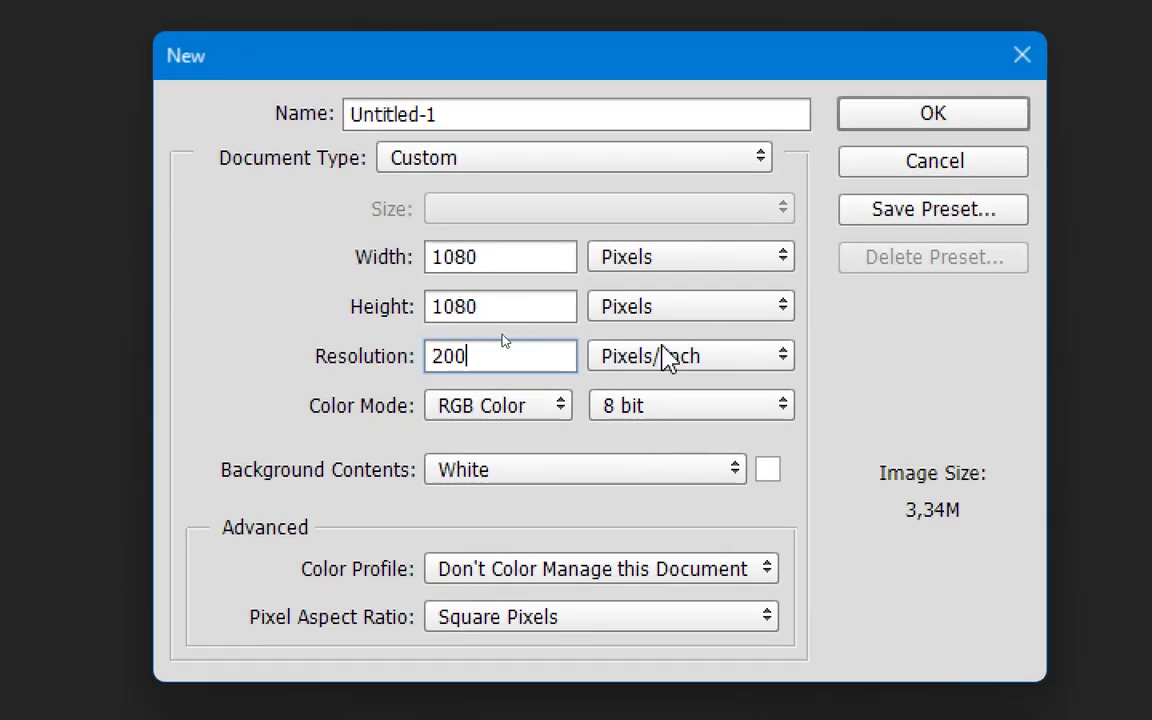
click(521, 410)
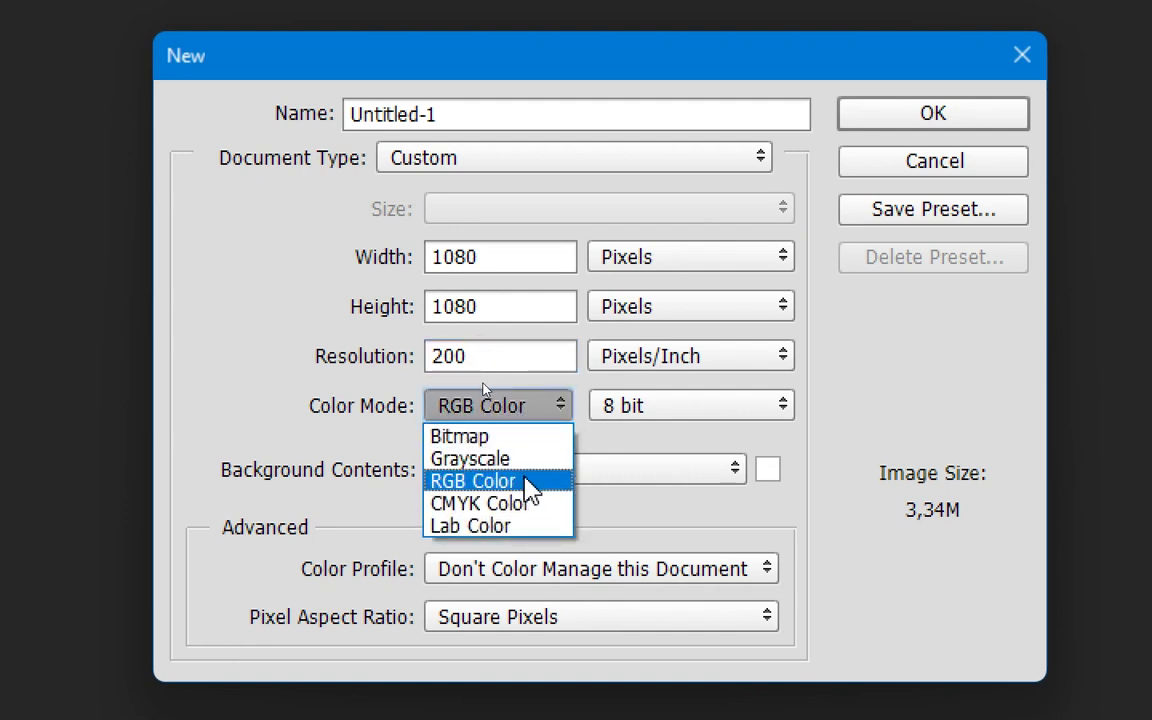
click(527, 503)
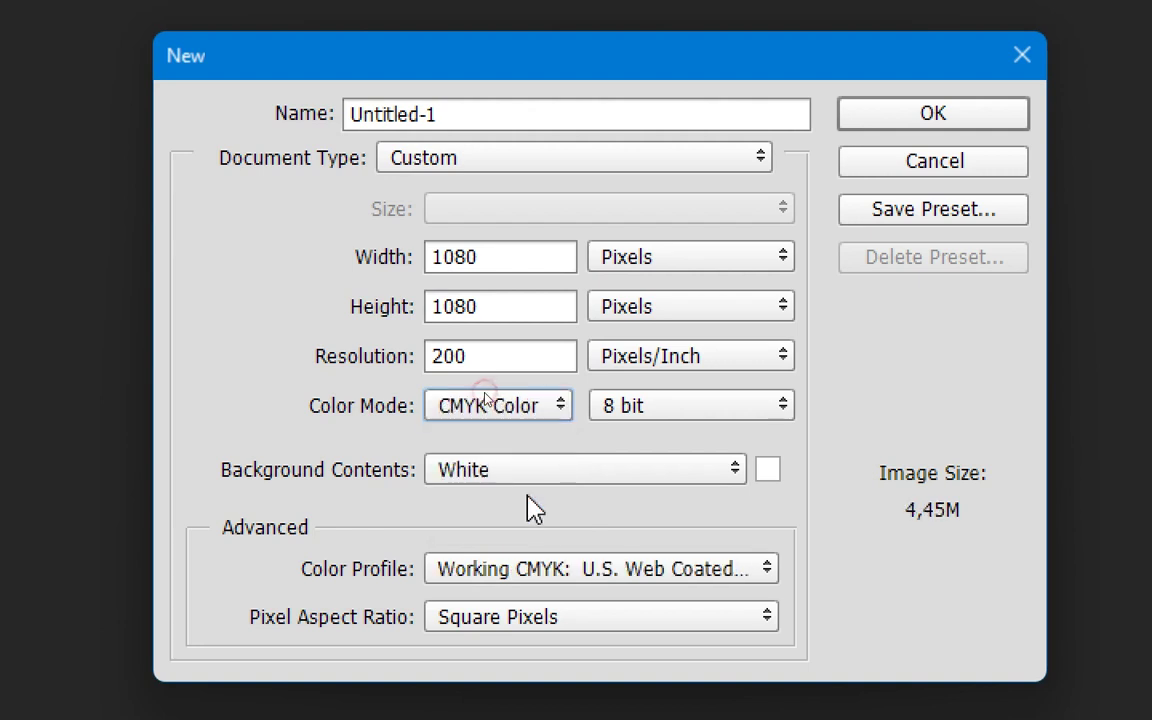
Set the color mode to RGB Color with 8 bit depth and create the new document.
click(527, 413)
click(527, 413)
click(527, 411)
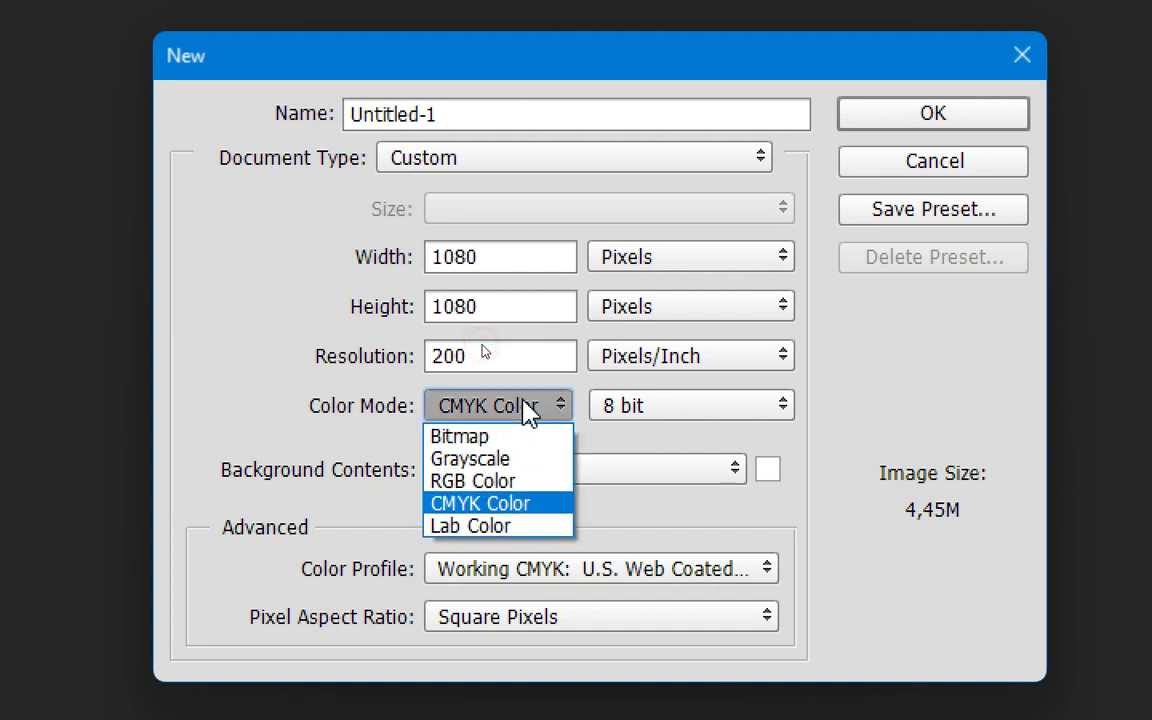
click(502, 482)
click(632, 412)
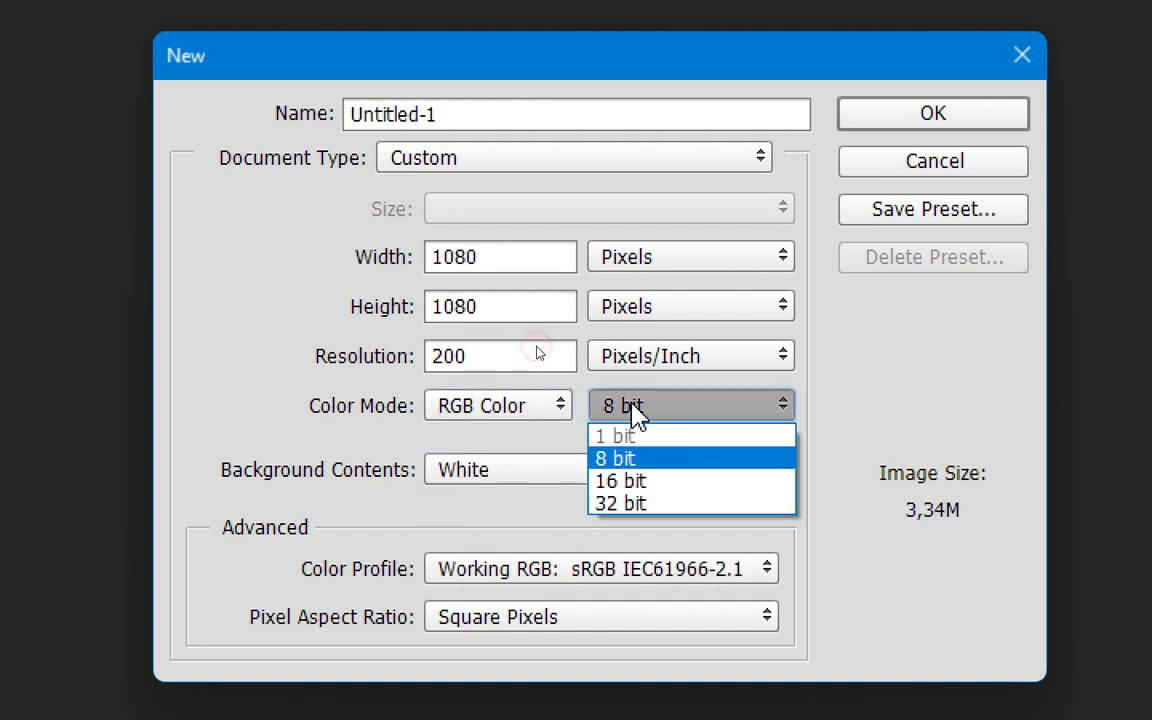
click(636, 413)
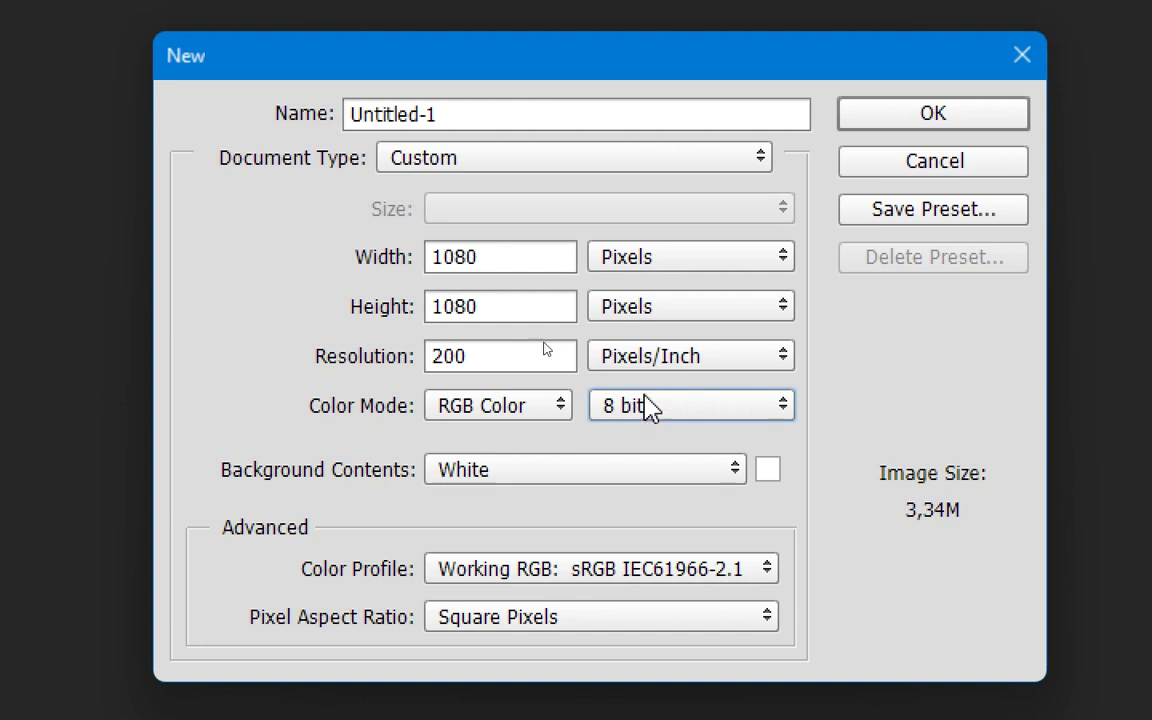
click(678, 406)
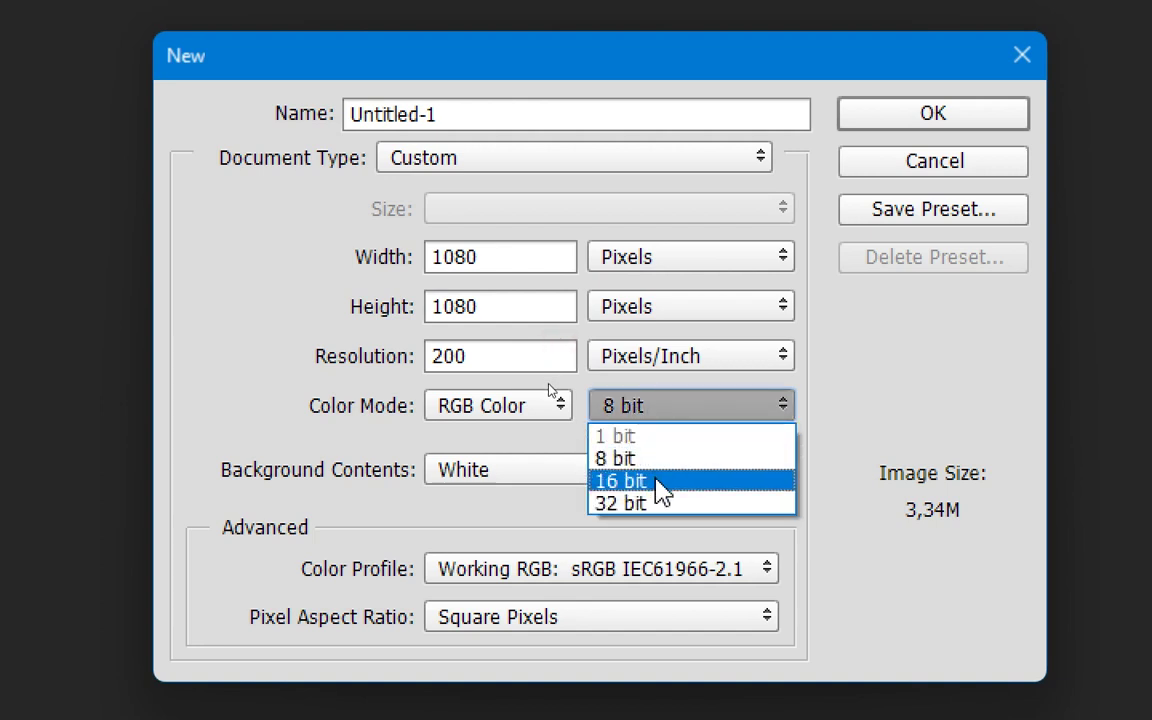
click(660, 459)
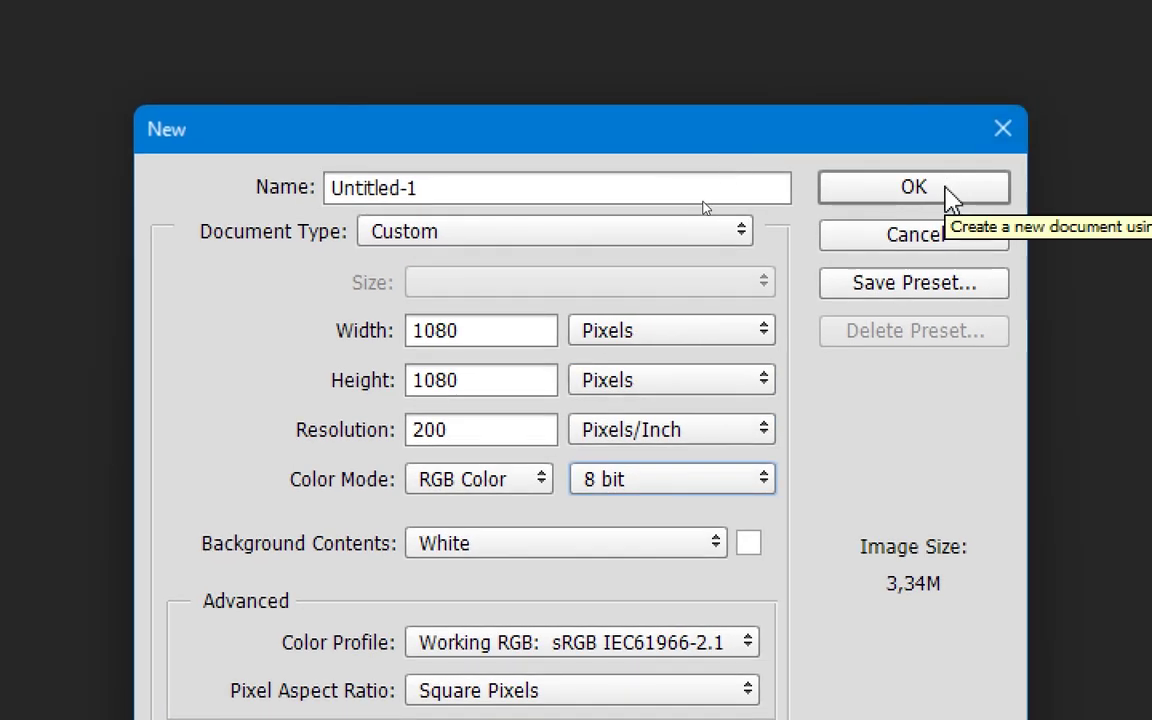
click(965, 96)
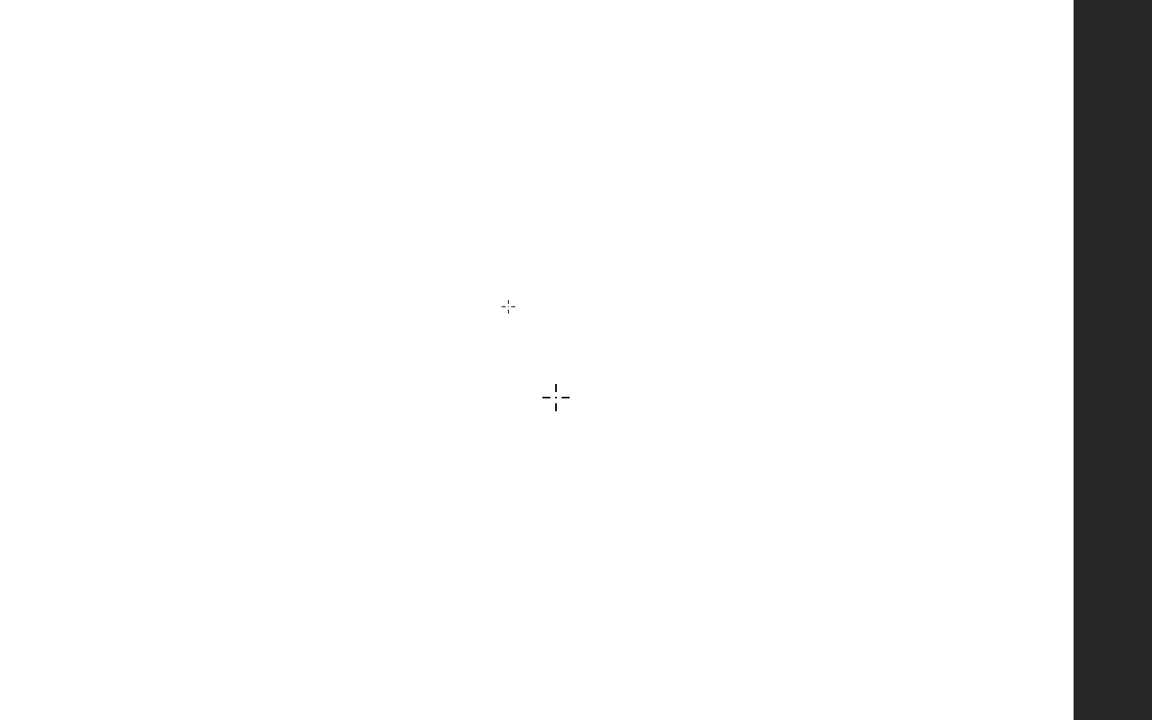
Examine the horizontal and vertical rulers around the blank canvas.
key(v)
key(ctrl+2)
key(Escape)
key(m)
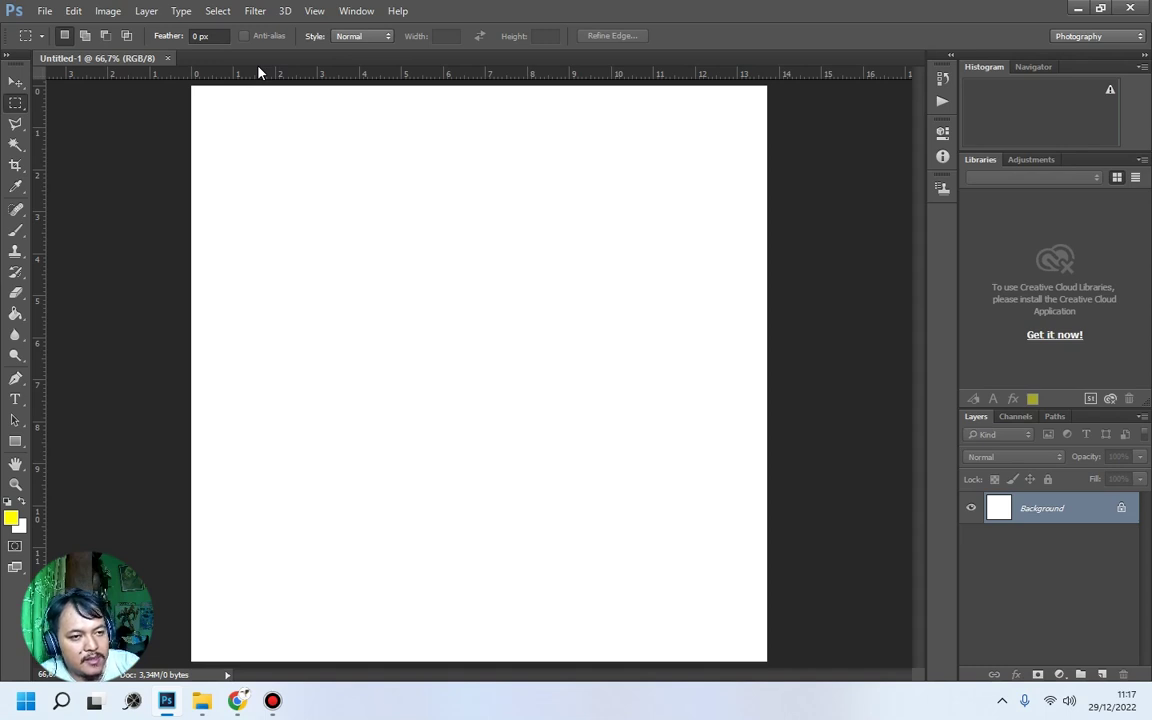
key(ctrl+1)
click(242, 86)
mouse_move(171, 48)
mouse_down()
mouse_move(423, 102)
mouse_move(864, 116)
mouse_move(1094, 99)
mouse_move(1053, 68)
mouse_move(516, 35)
mouse_move(130, 46)
mouse_up()
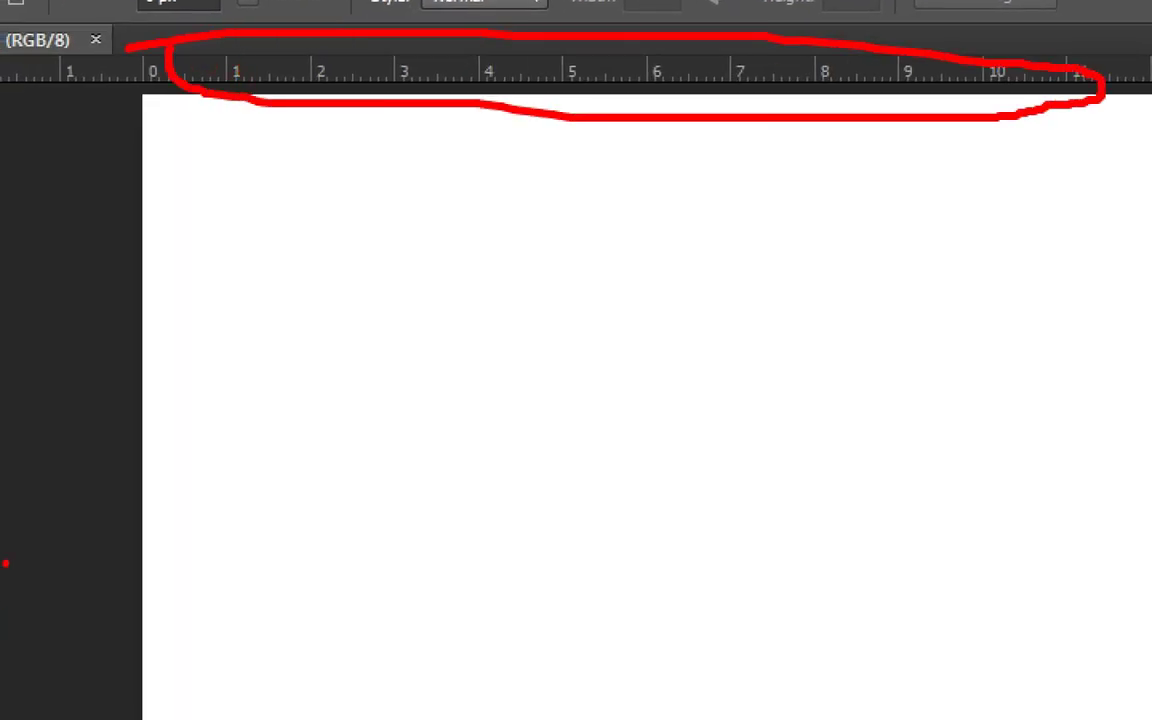
key(Escape)
mouse_move(18, 207)
mouse_down()
mouse_move(30, 361)
mouse_move(6, 200)
mouse_up()
key(Escape)
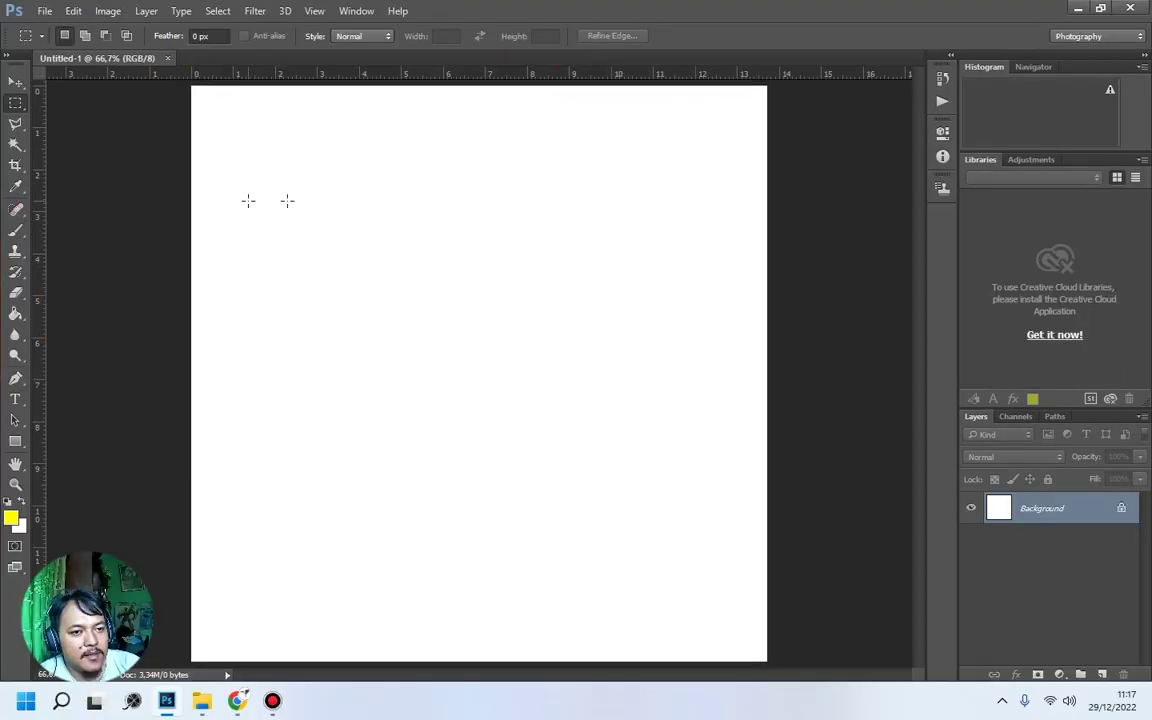
Set the ruler units to Pixels in the Units & Rulers preferences and return to the marquee tool.
double_click(397, 75)
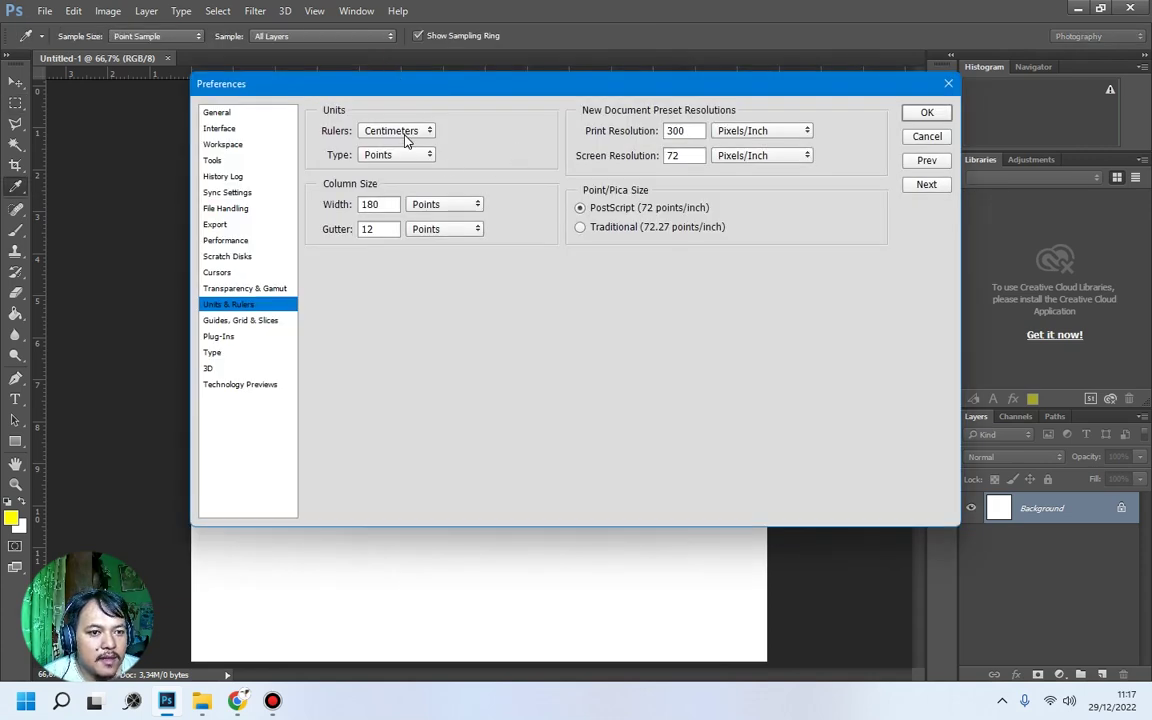
click(406, 140)
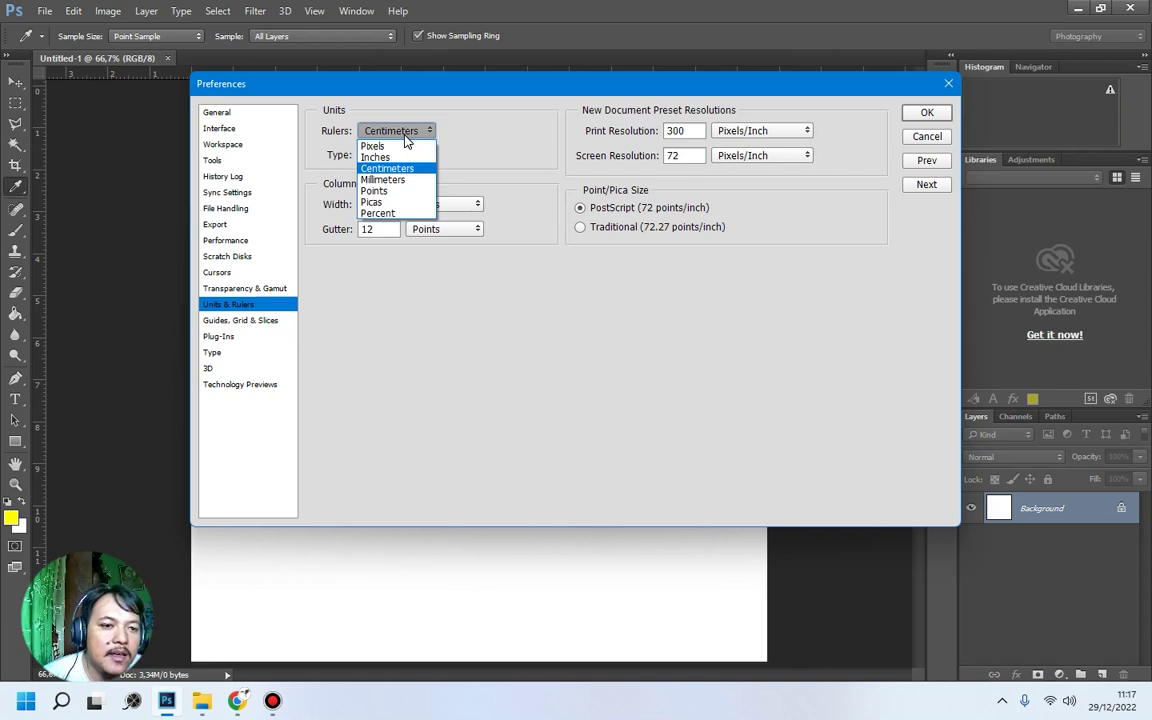
click(404, 150)
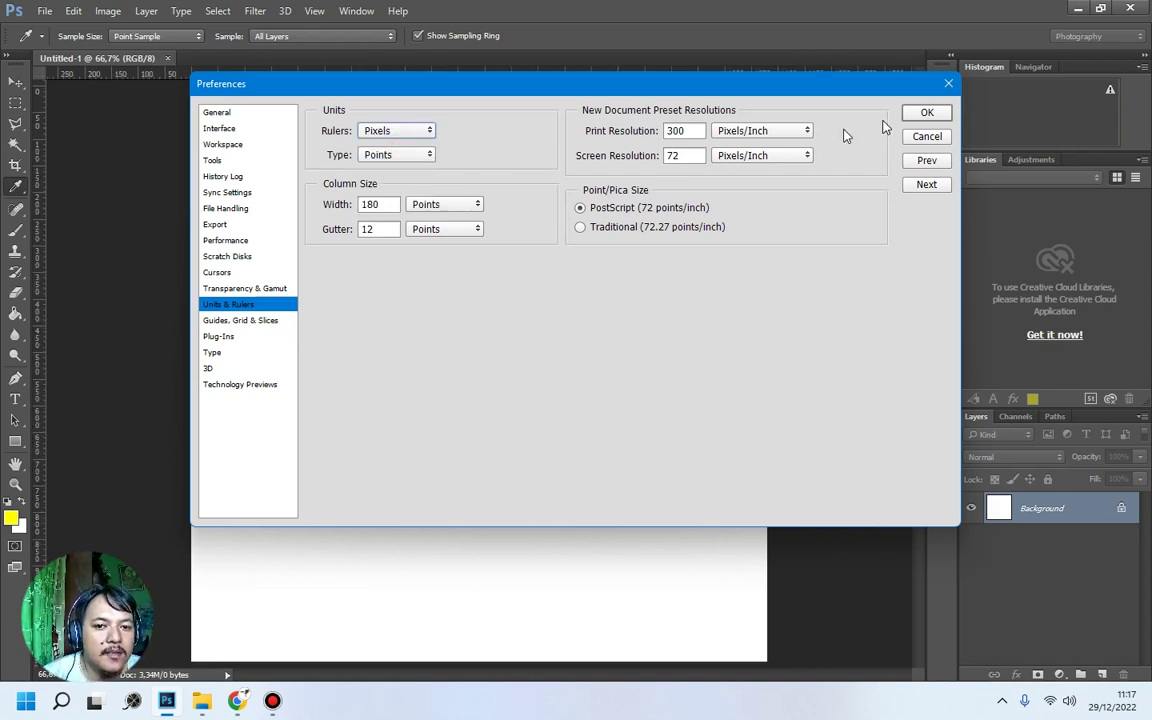
click(924, 113)
key(m)
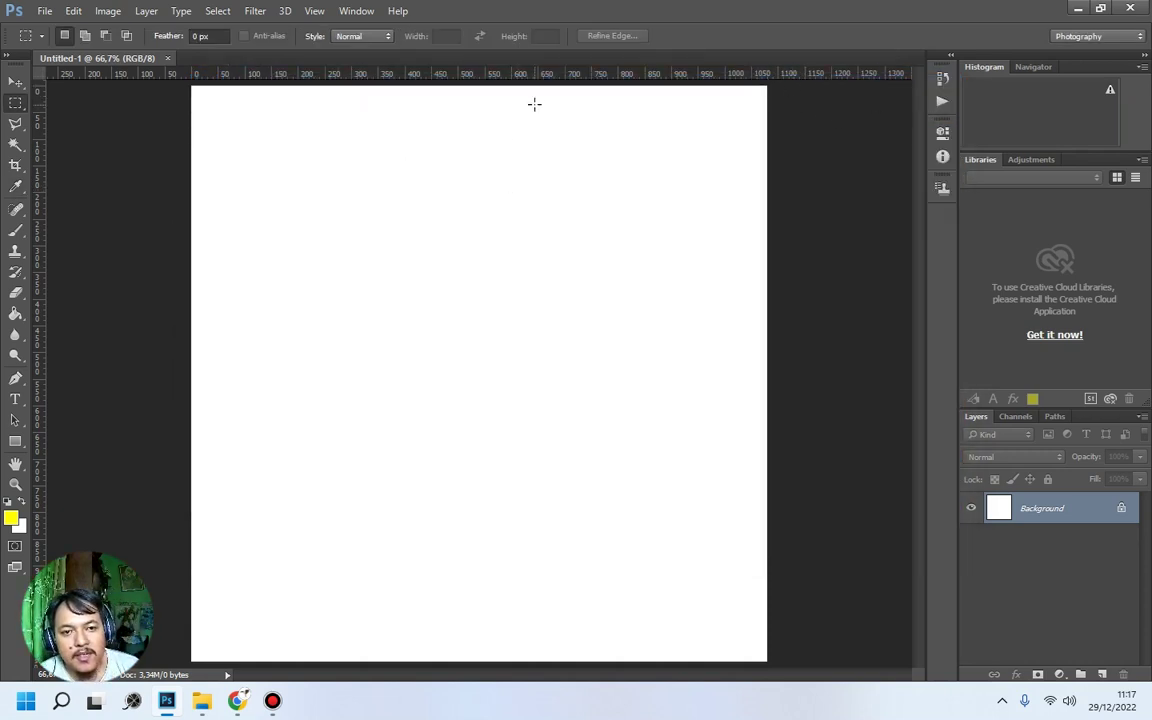
Place a horizontal and a vertical guide from the rulers so that they cross at the canvas centre.
drag(530, 75, 532, 372)
mouse_move(533, 368)
mouse_down()
mouse_move(535, 386)
mouse_move(537, 362)
mouse_move(539, 374)
mouse_up()
drag(40, 405, 478, 412)
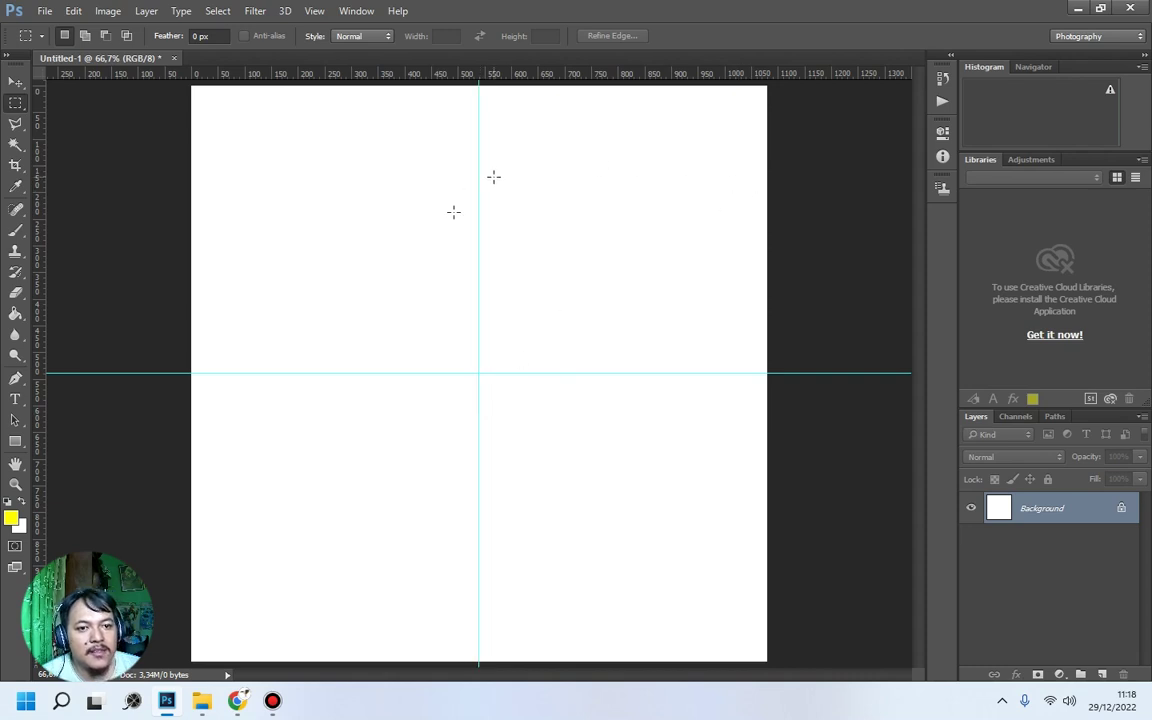
Move the two centre guides just inside the canvas's top and left edges and add matching guides inside its right and bottom edges.
click(18, 82)
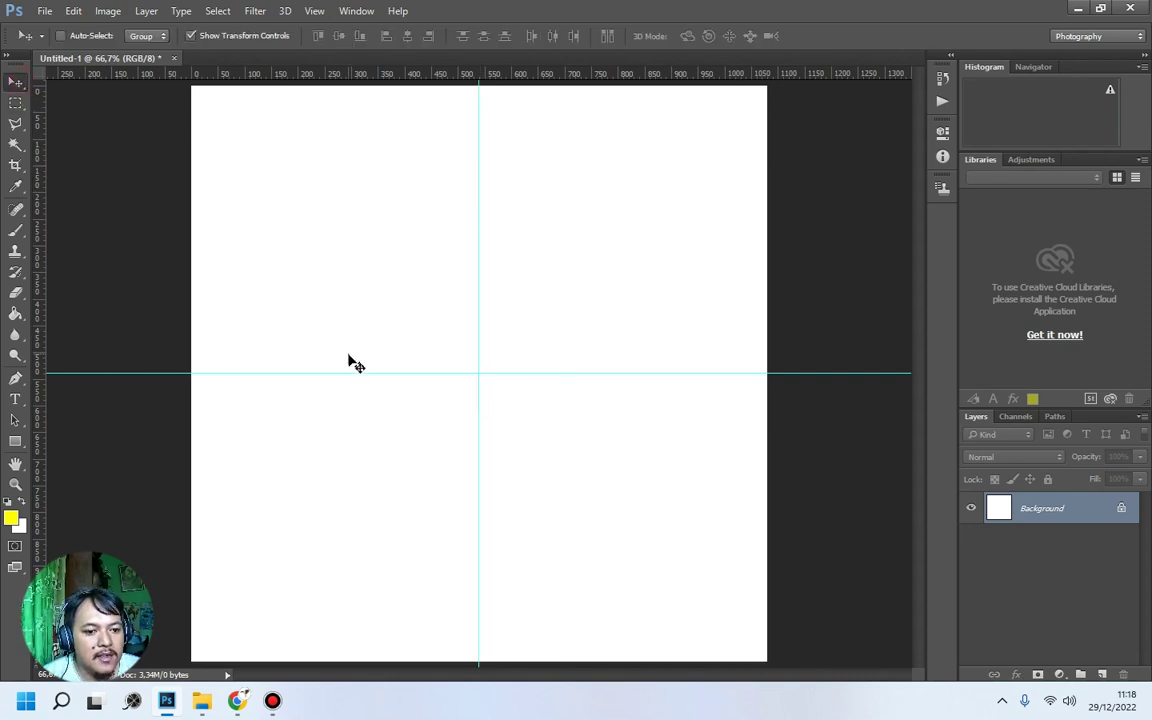
drag(357, 372, 373, 106)
drag(479, 253, 218, 261)
drag(44, 306, 741, 301)
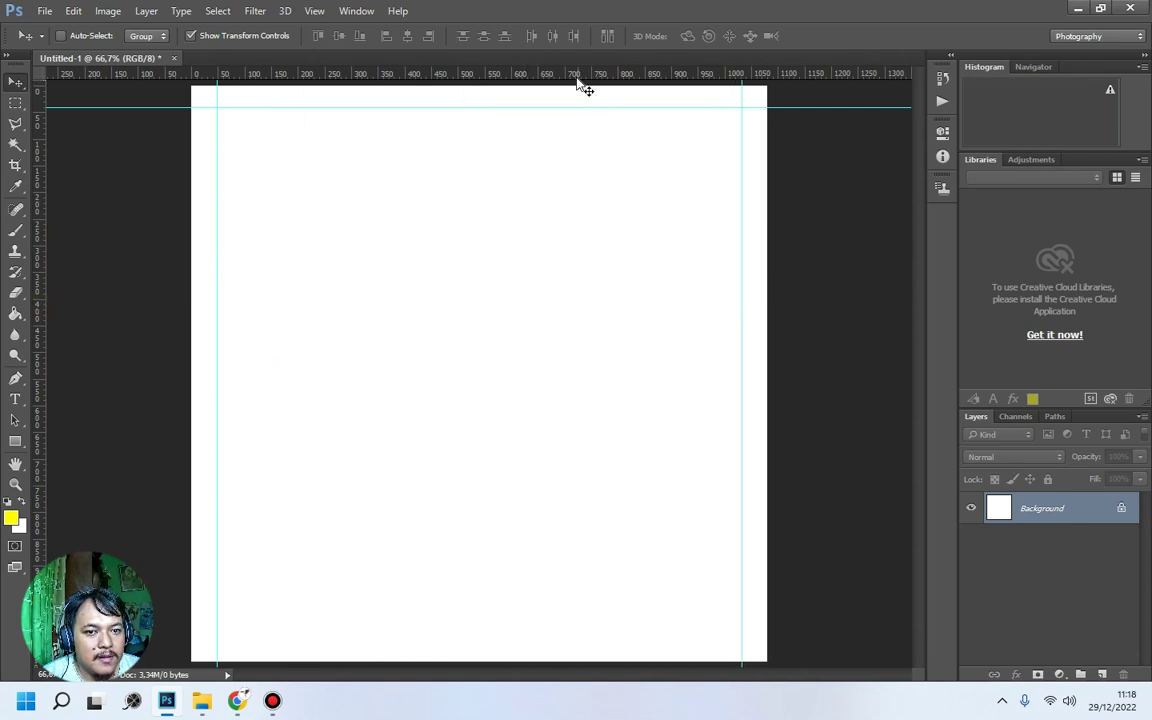
drag(576, 82, 552, 636)
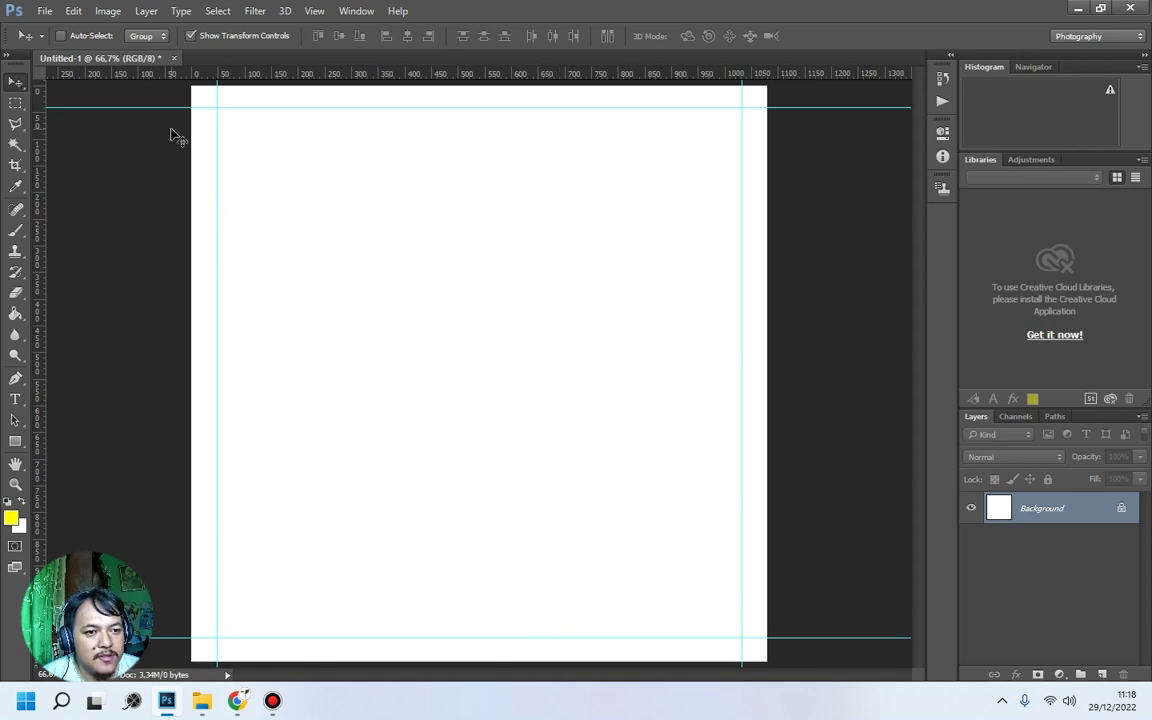
Place a vertical guide at 540 px in the canvas centre and remove it again.
drag(38, 391, 479, 407)
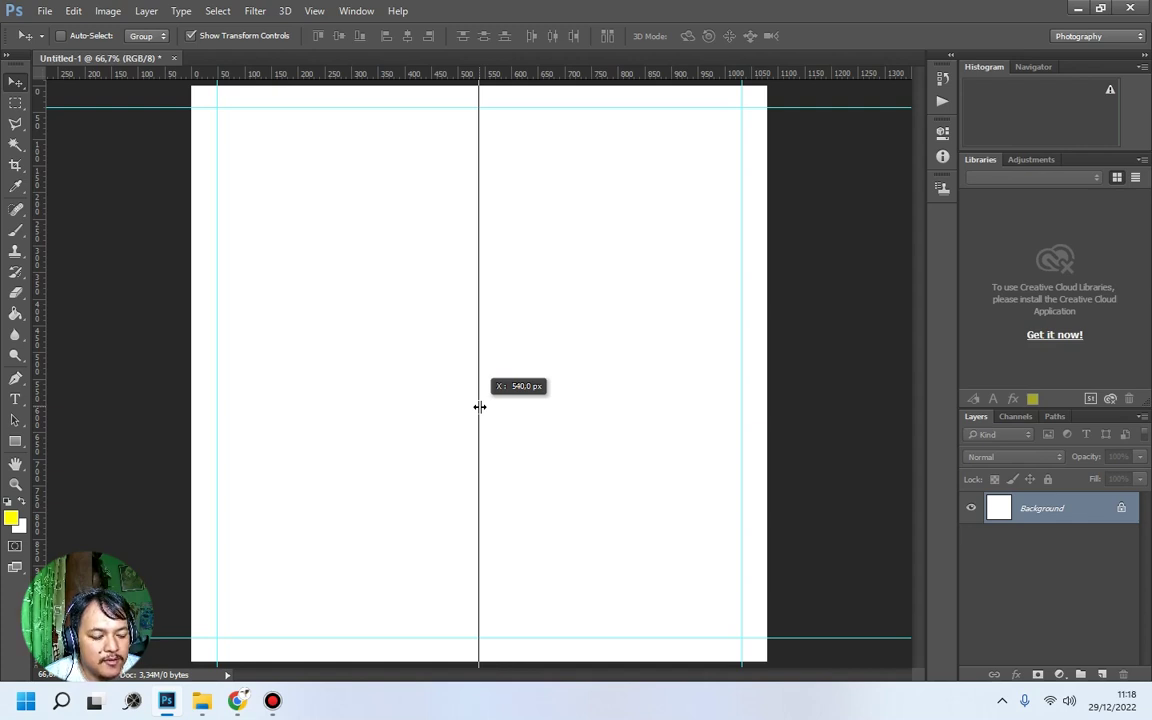
drag(479, 407, 479, 457)
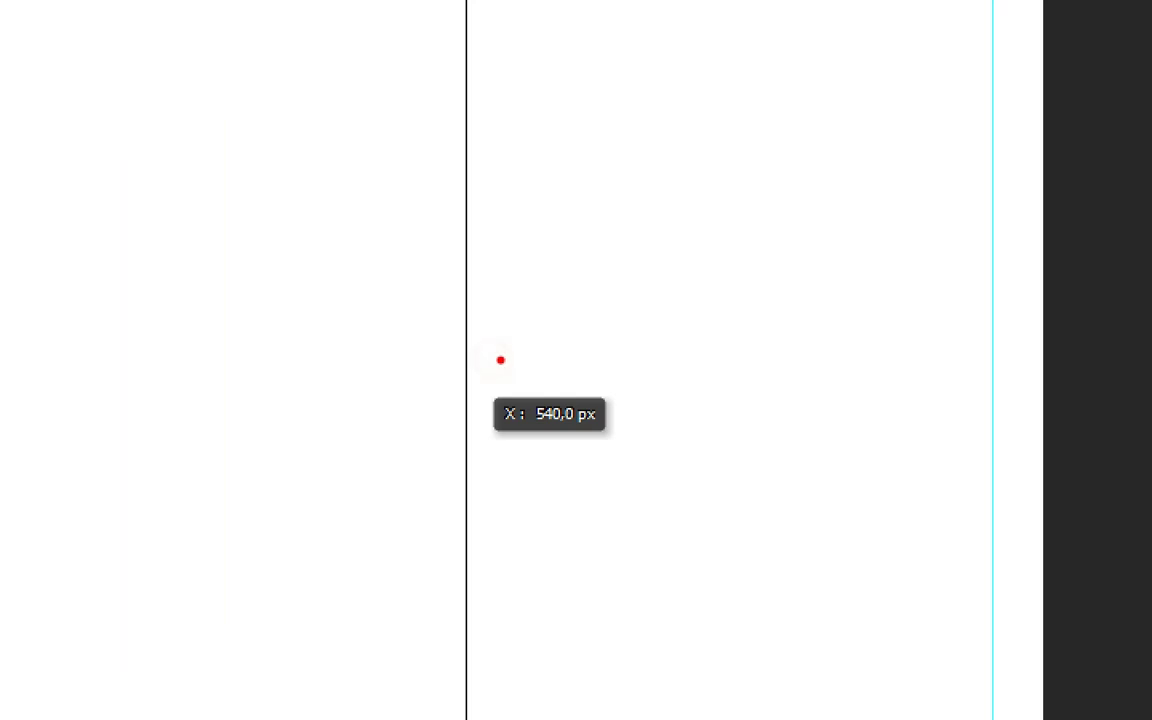
mouse_move(500, 357)
mouse_down()
mouse_move(421, 361)
mouse_move(400, 473)
mouse_move(631, 528)
mouse_move(706, 382)
mouse_move(474, 325)
mouse_up()
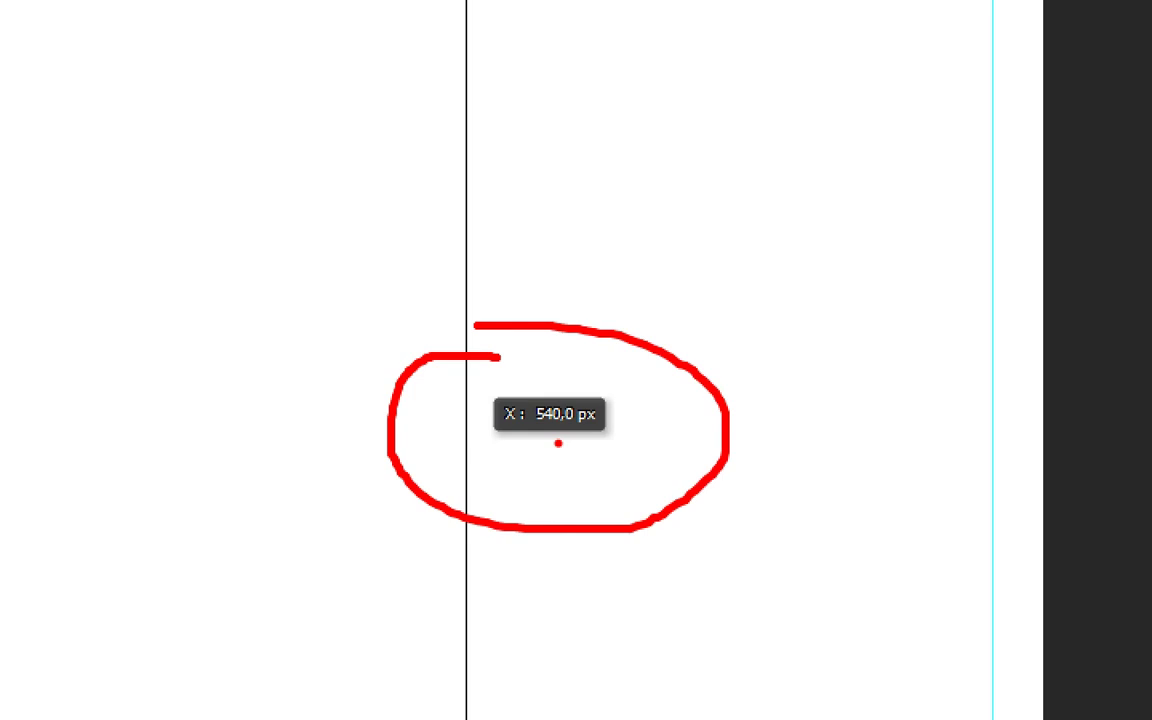
key(Escape)
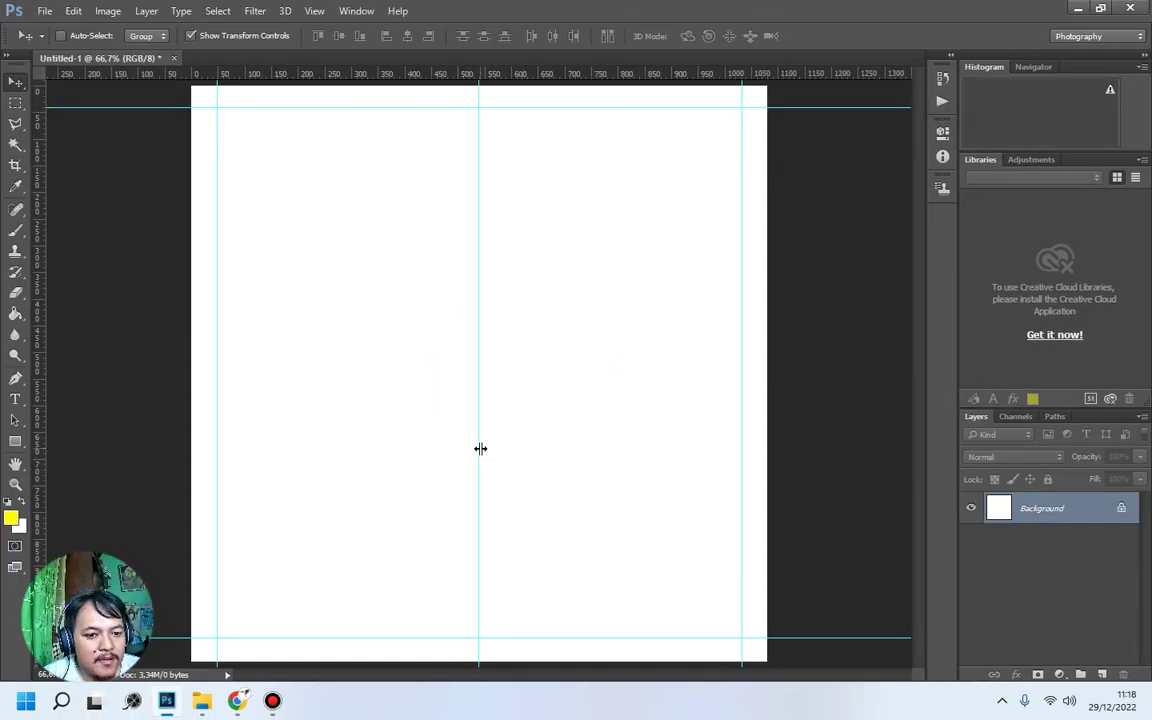
drag(480, 448, 35, 360)
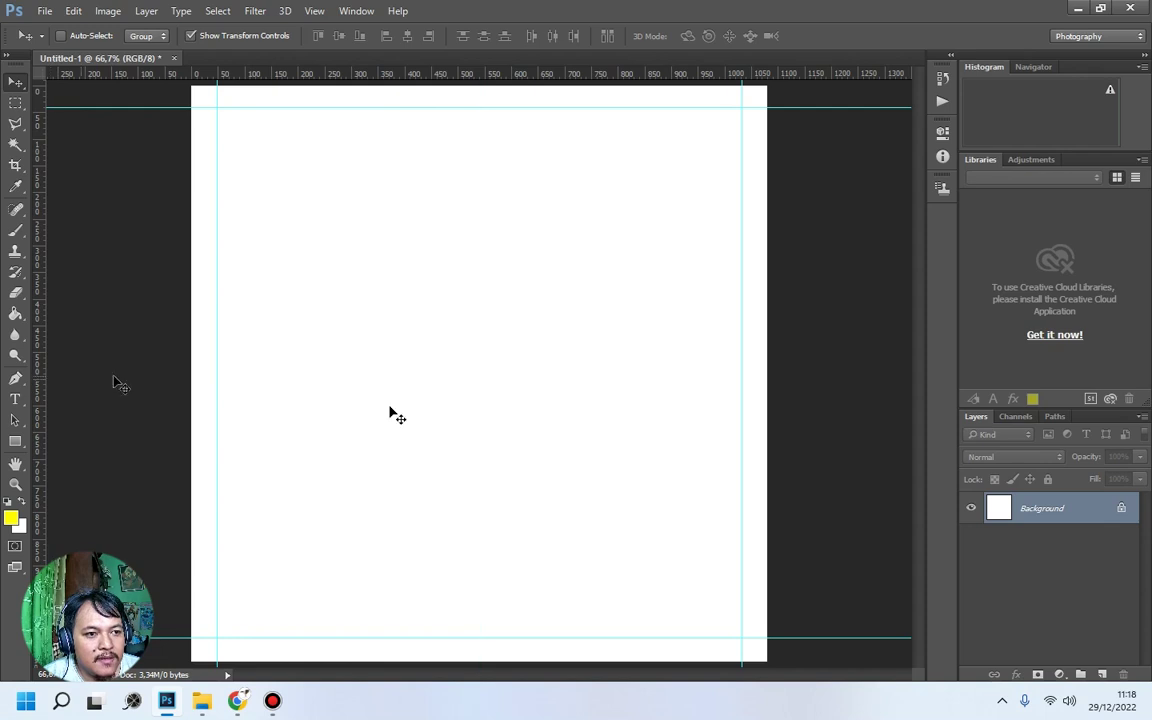
click(45, 12)
click(463, 69)
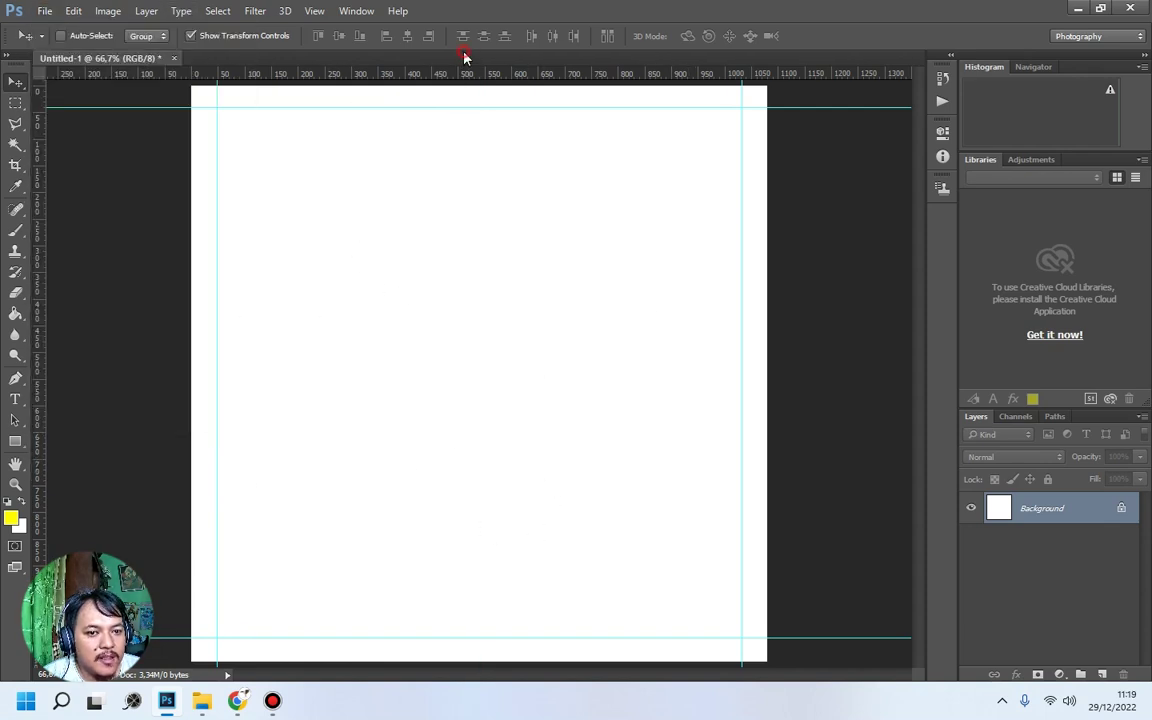
mouse_move(241, 703)
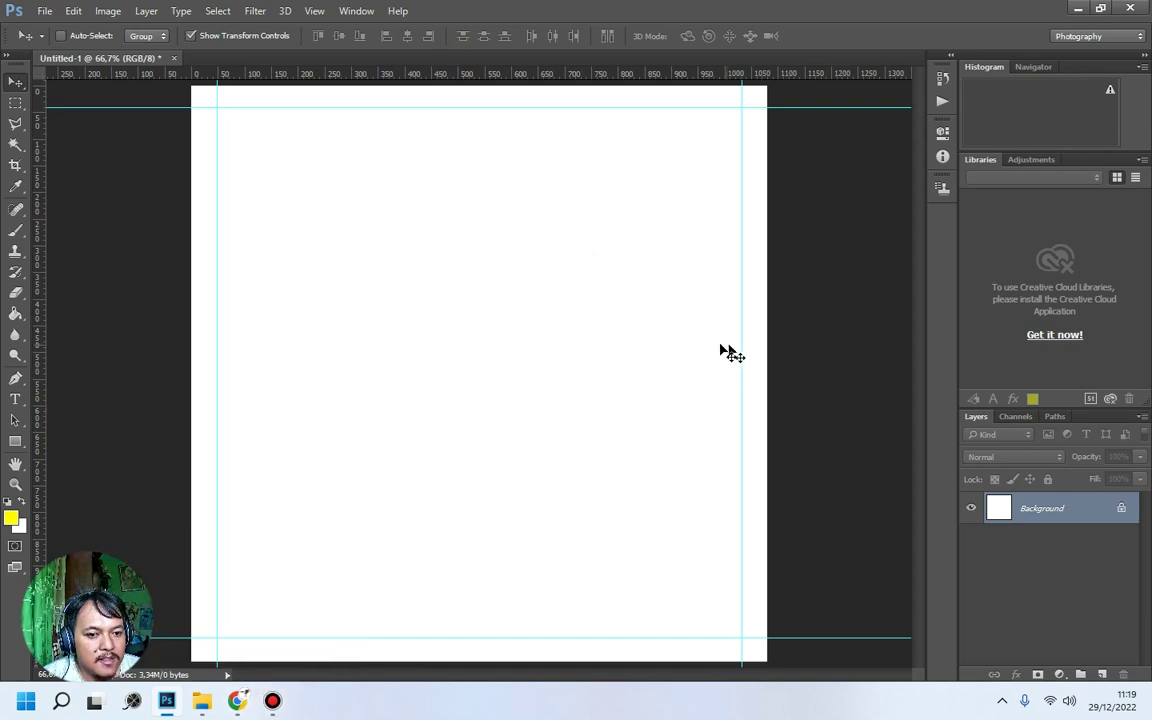
Remove all four margin guides from the canvas by returning them to the rulers.
mouse_move(218, 346)
mouse_down()
mouse_move(146, 334)
mouse_move(236, 346)
mouse_up()
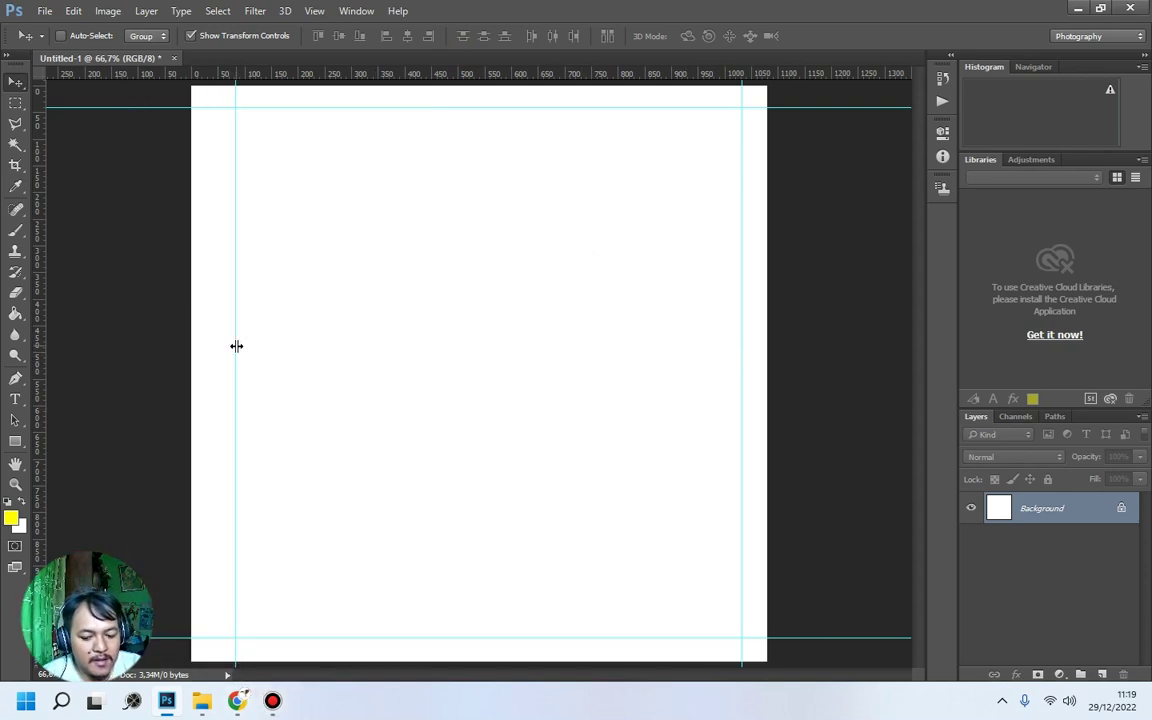
drag(236, 343, 38, 345)
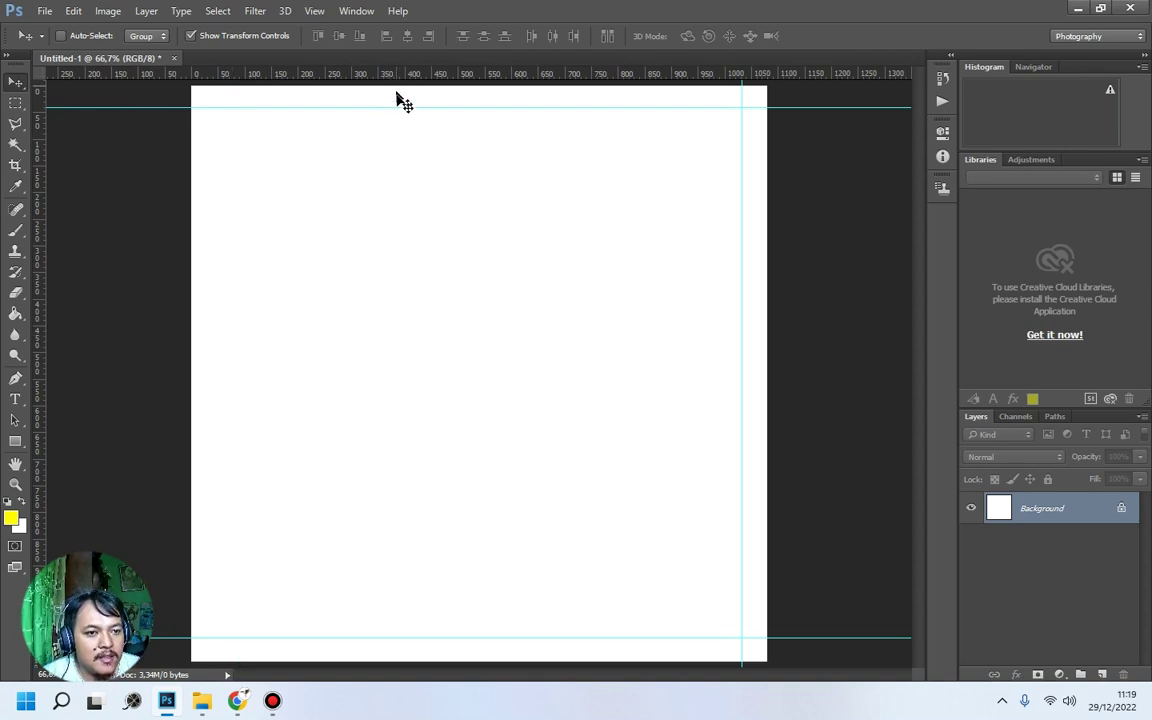
drag(401, 107, 404, 70)
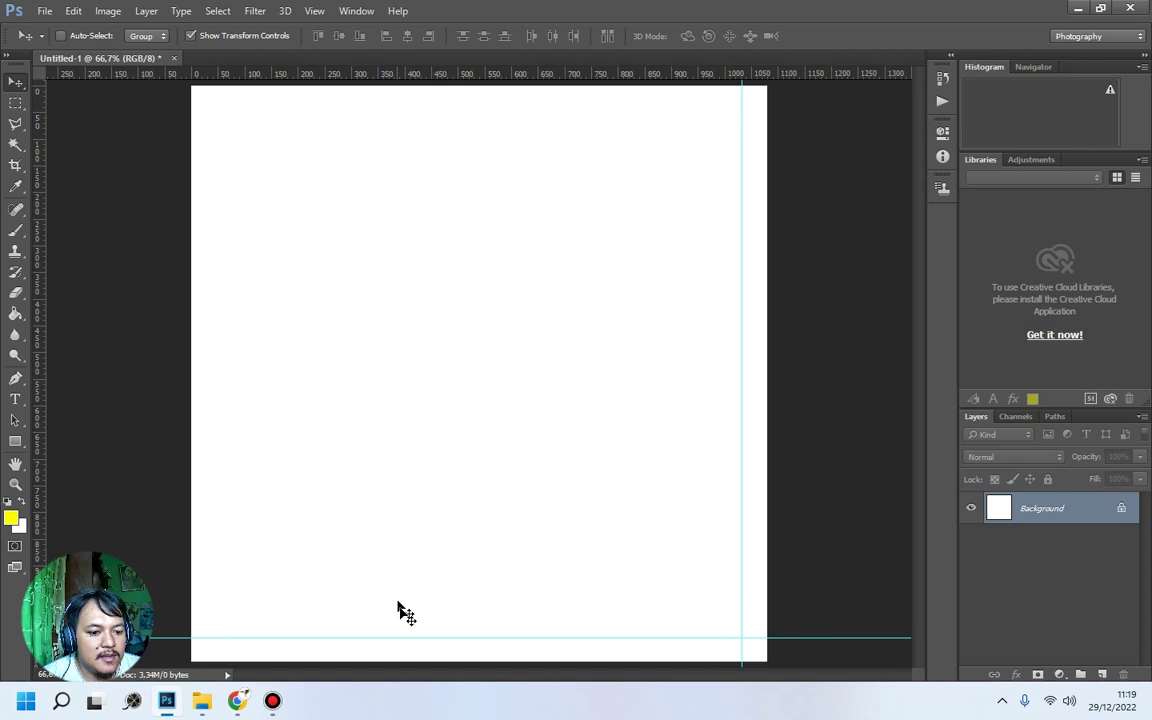
drag(414, 640, 470, 72)
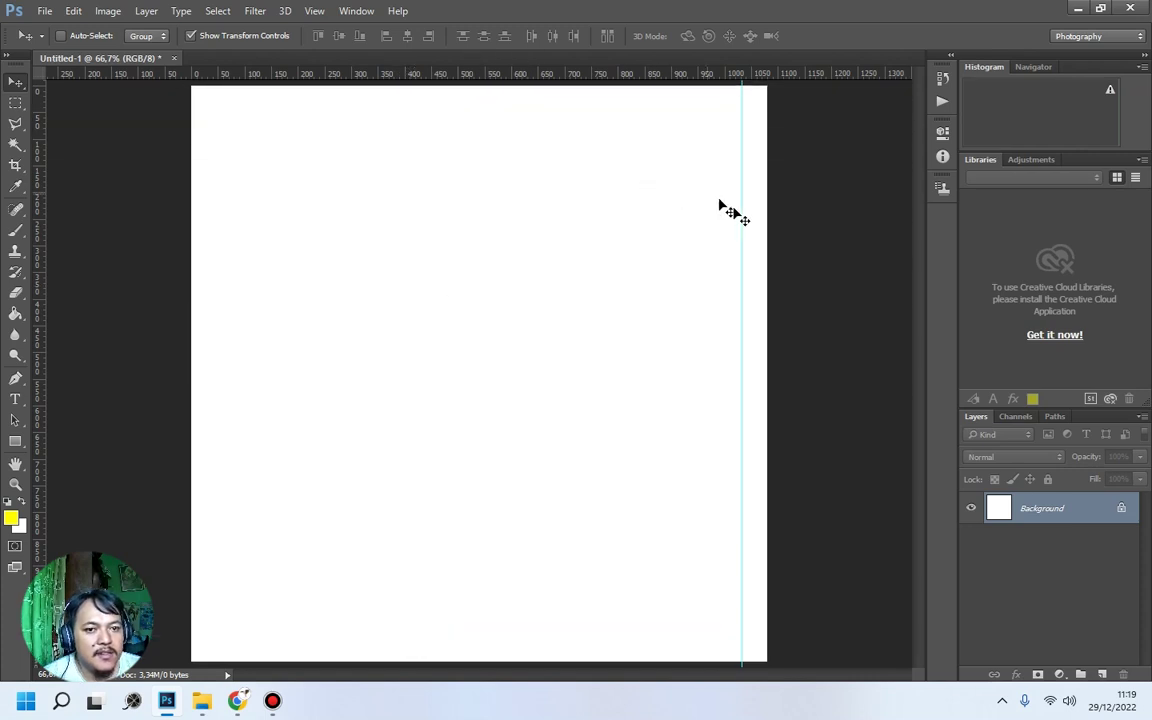
drag(741, 228, 25, 220)
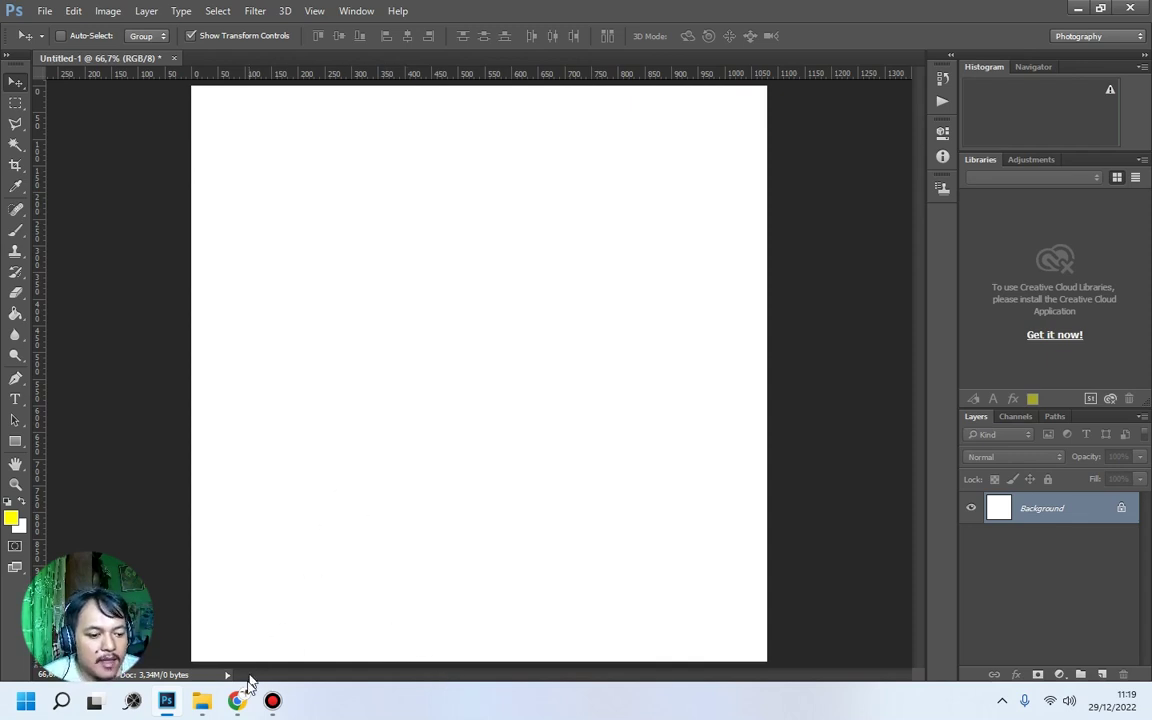
Switch to Chrome, search the web for "paxels", open the Pexels site and browse its free stock photos.
click(234, 703)
click(344, 42)
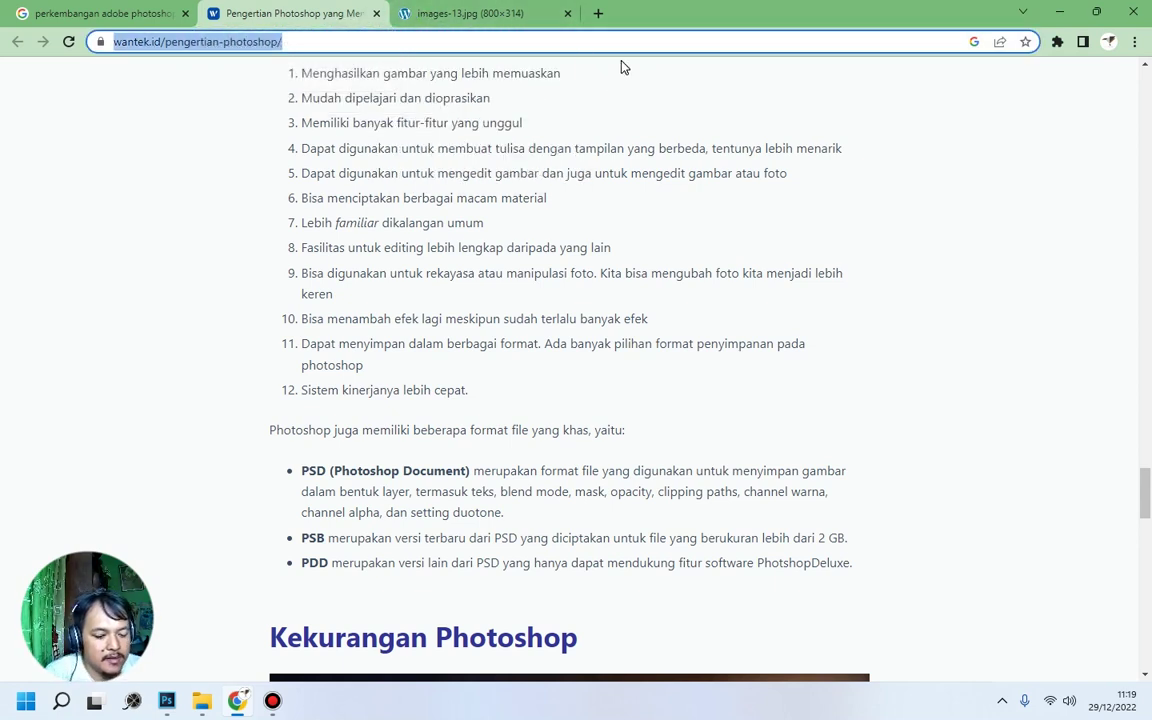
text(paxels)
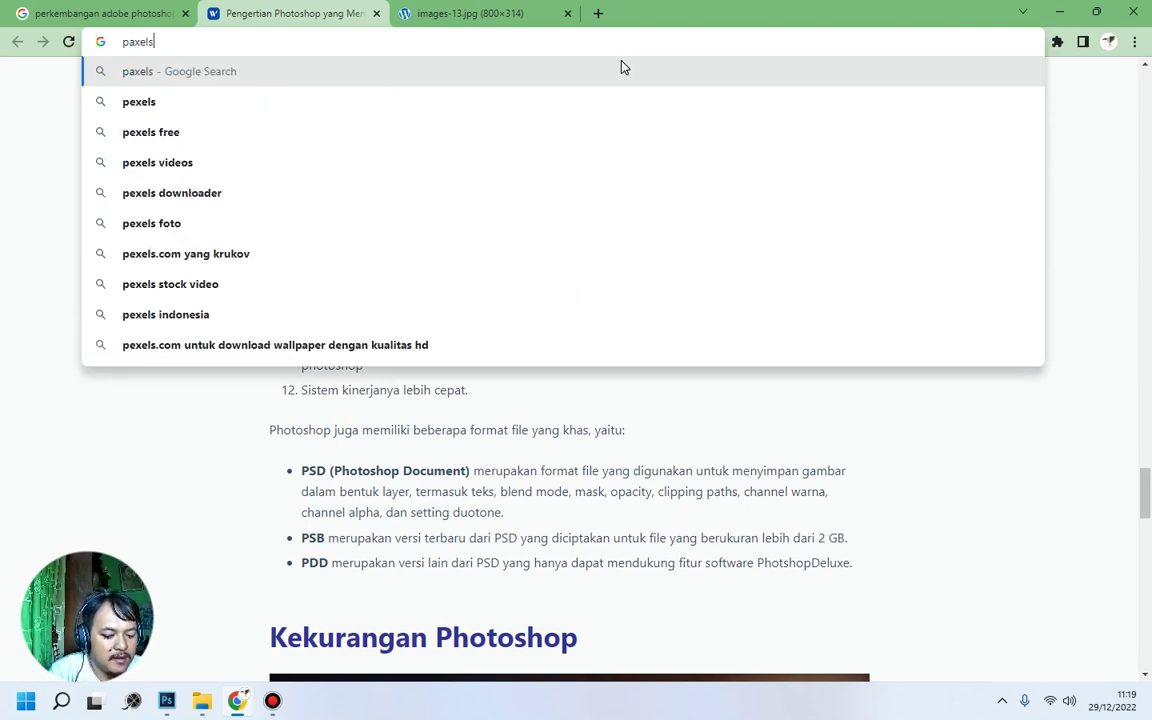
key(Return)
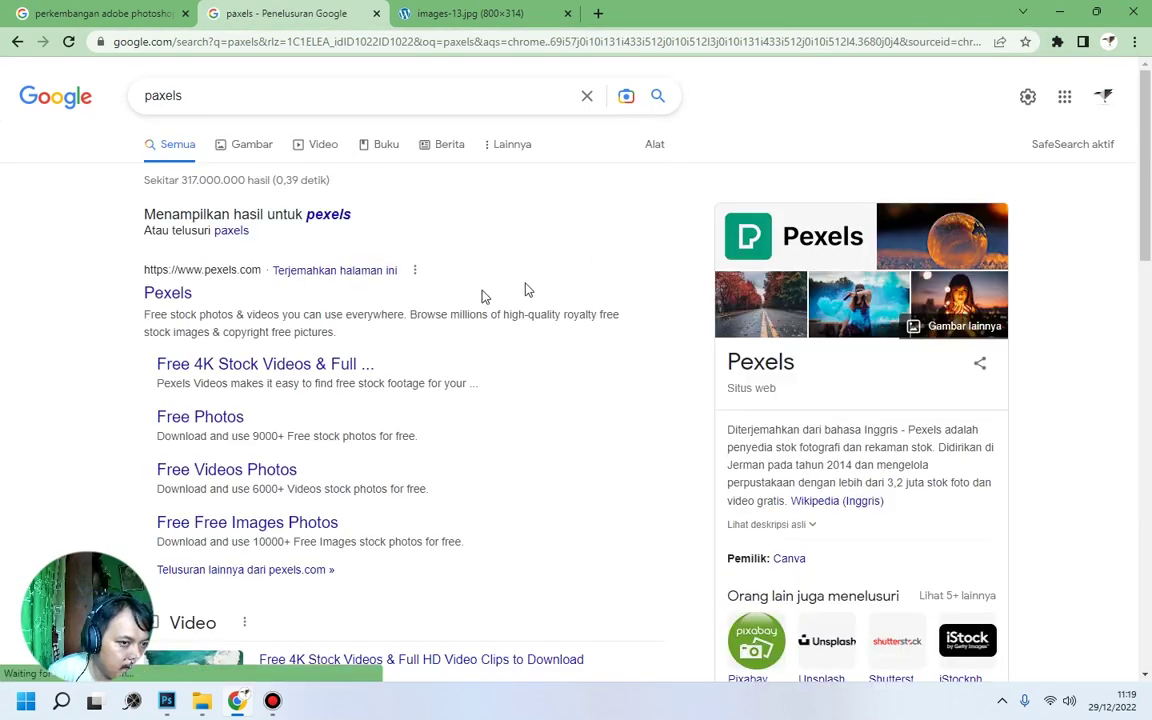
click(228, 273)
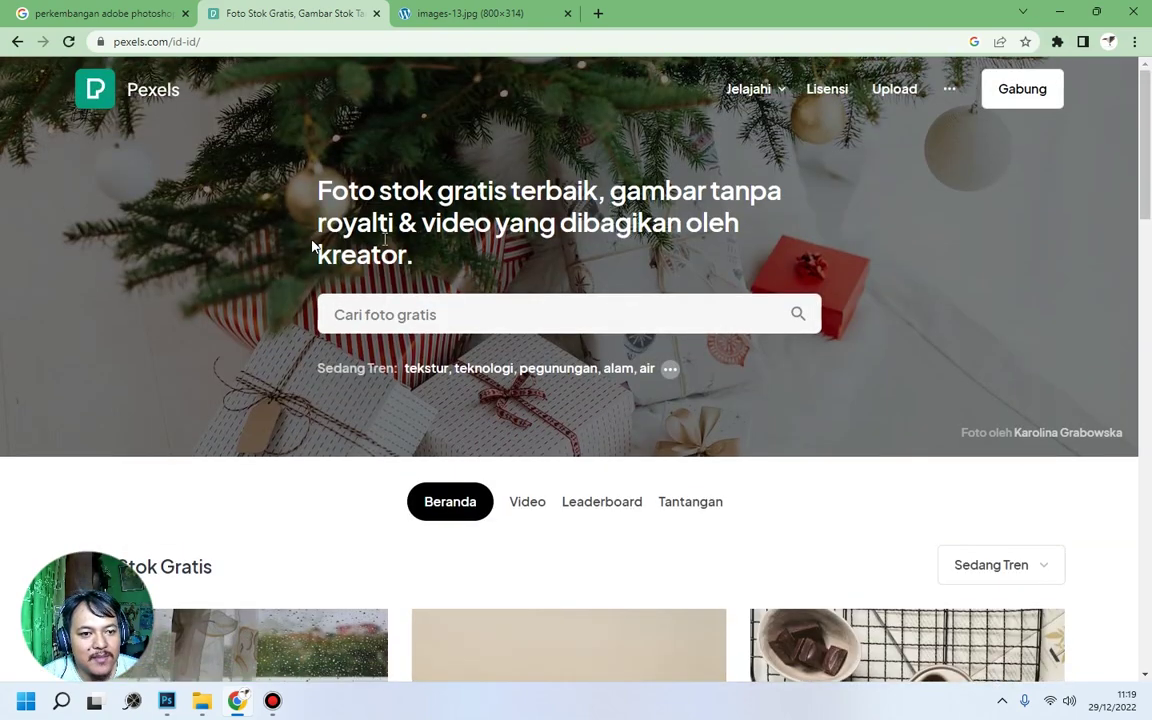
scroll(568, 427, down, 7)
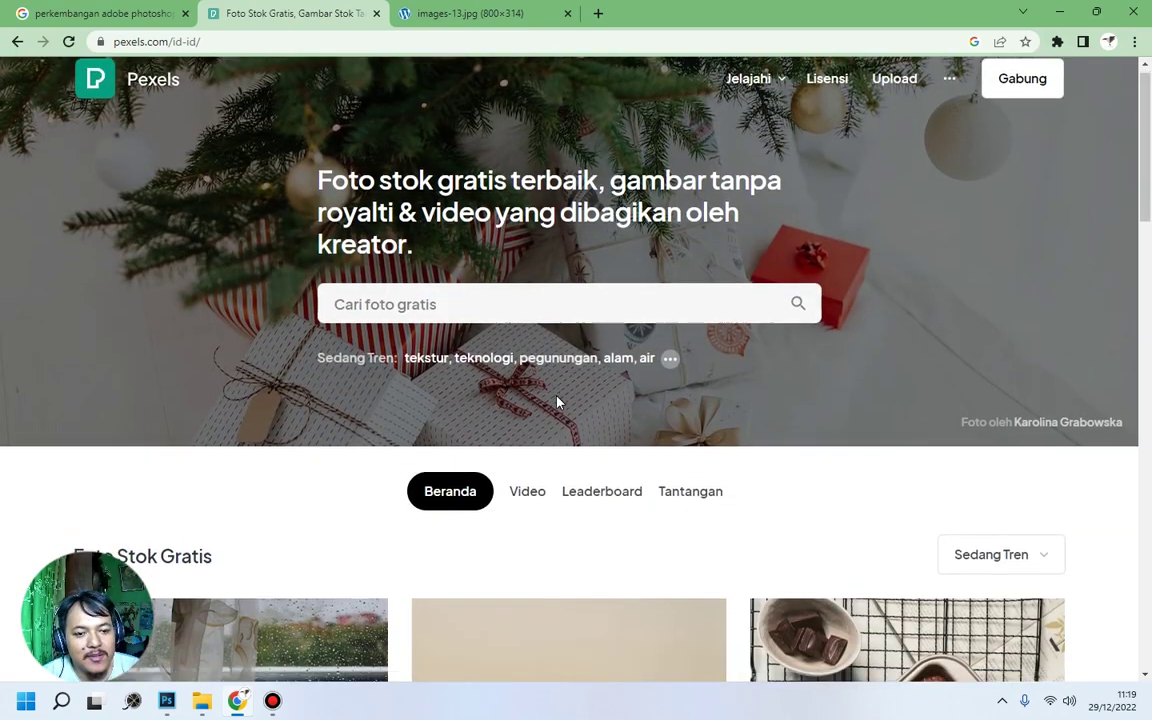
scroll(580, 435, down, 10)
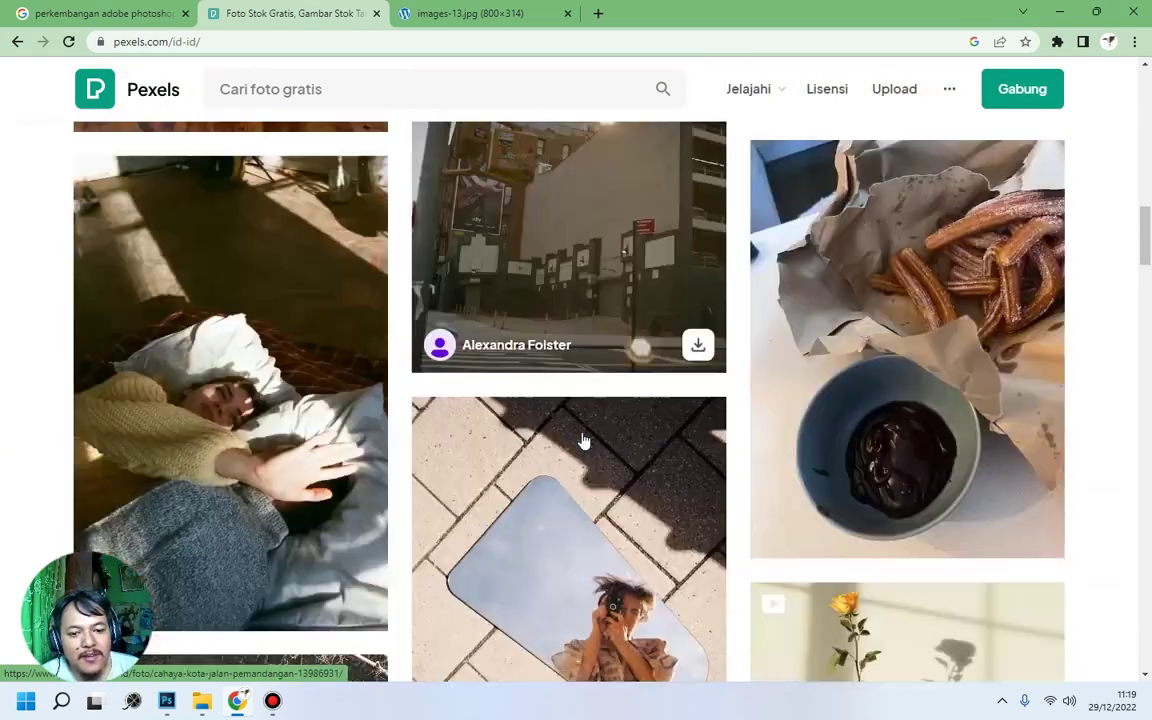
Search Pexels for "buah alpukat" and browse the avocado photos in the results.
scroll(580, 437, up, 10)
scroll(583, 440, up, 5)
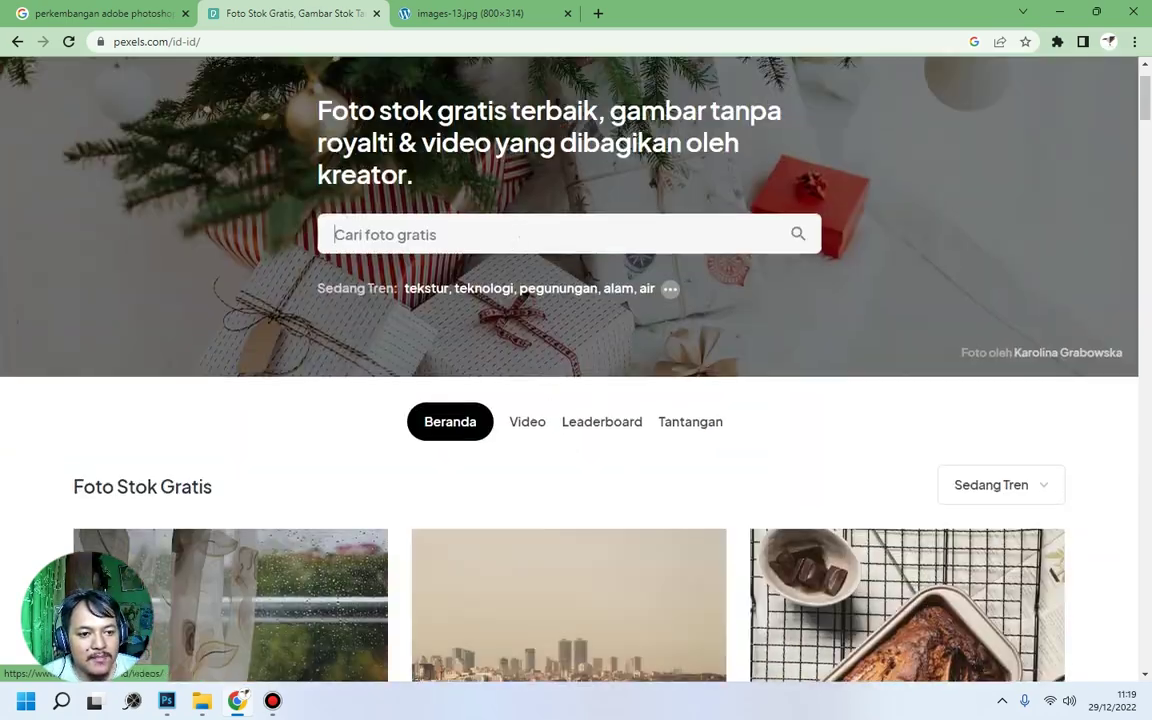
click(530, 234)
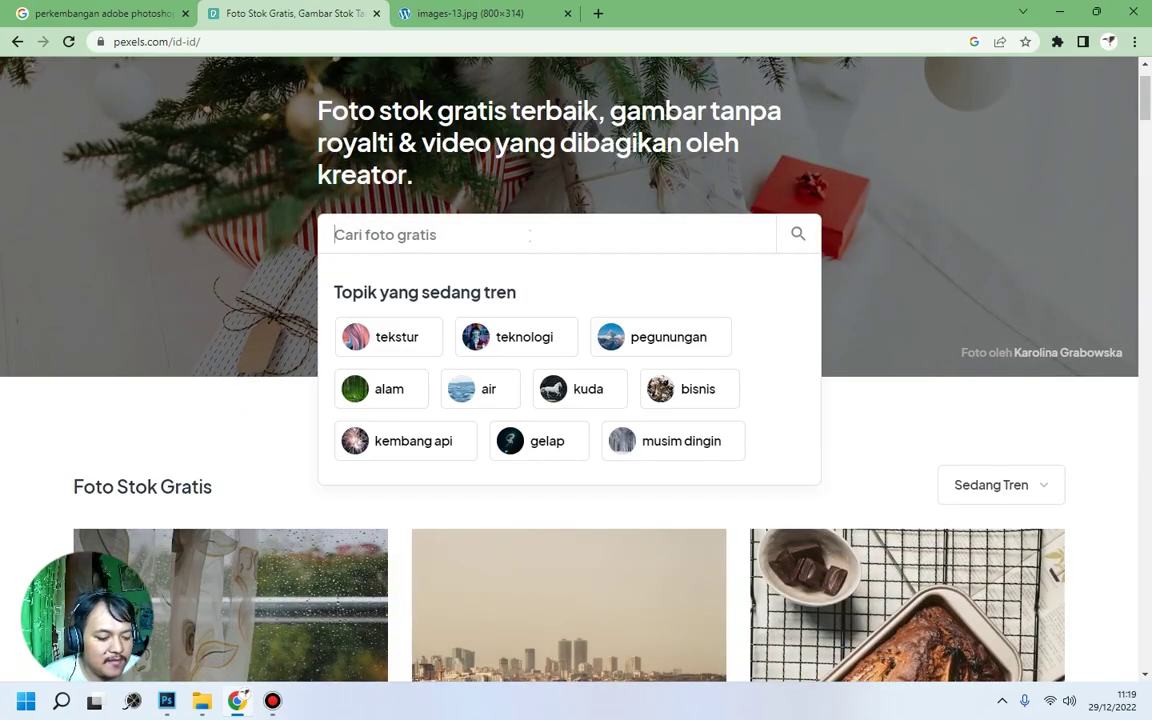
text(buah alpukat)
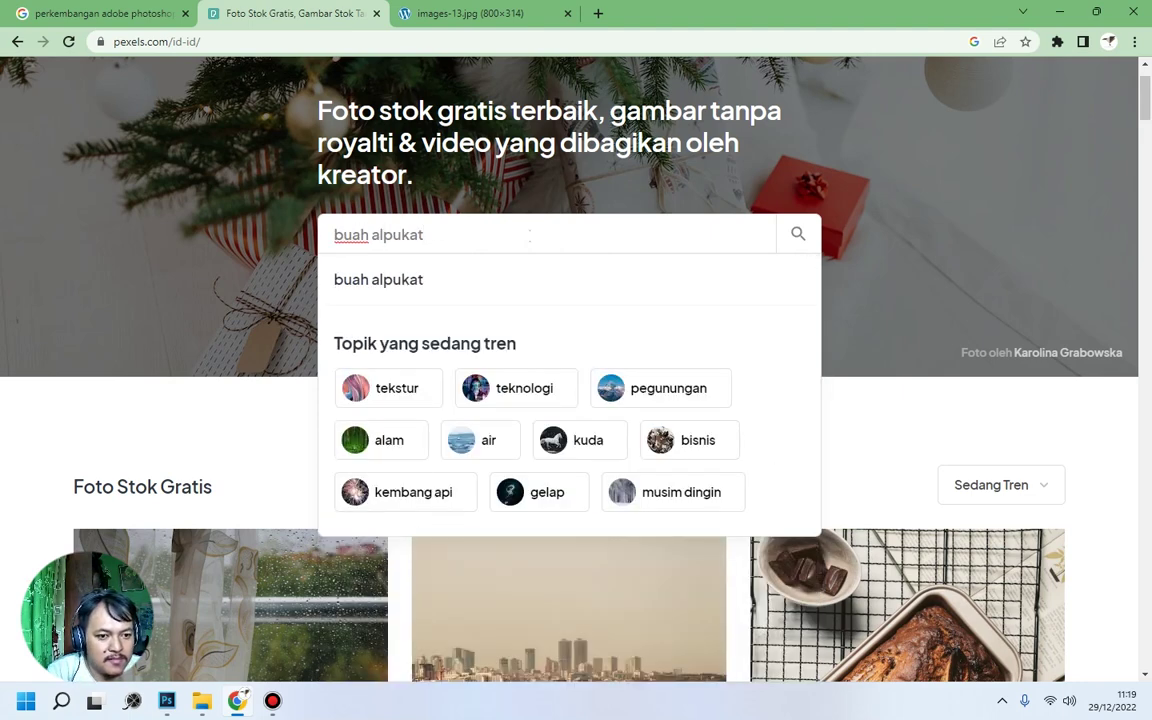
key(Return)
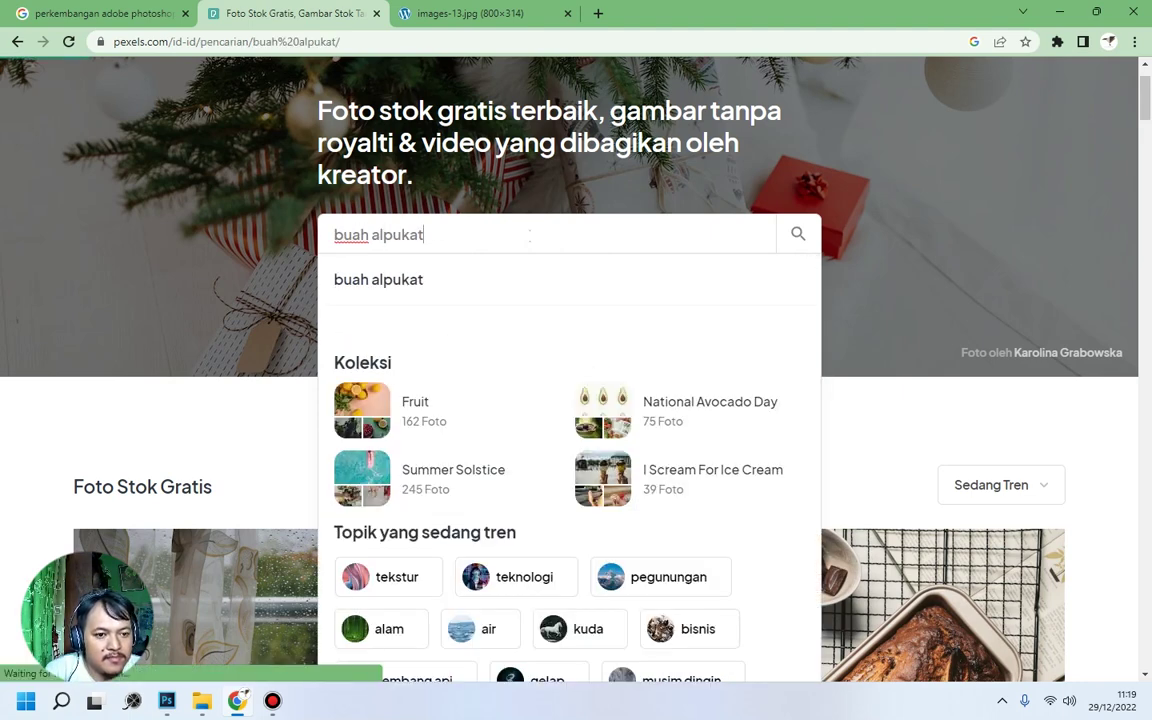
scroll(715, 324, down, 2)
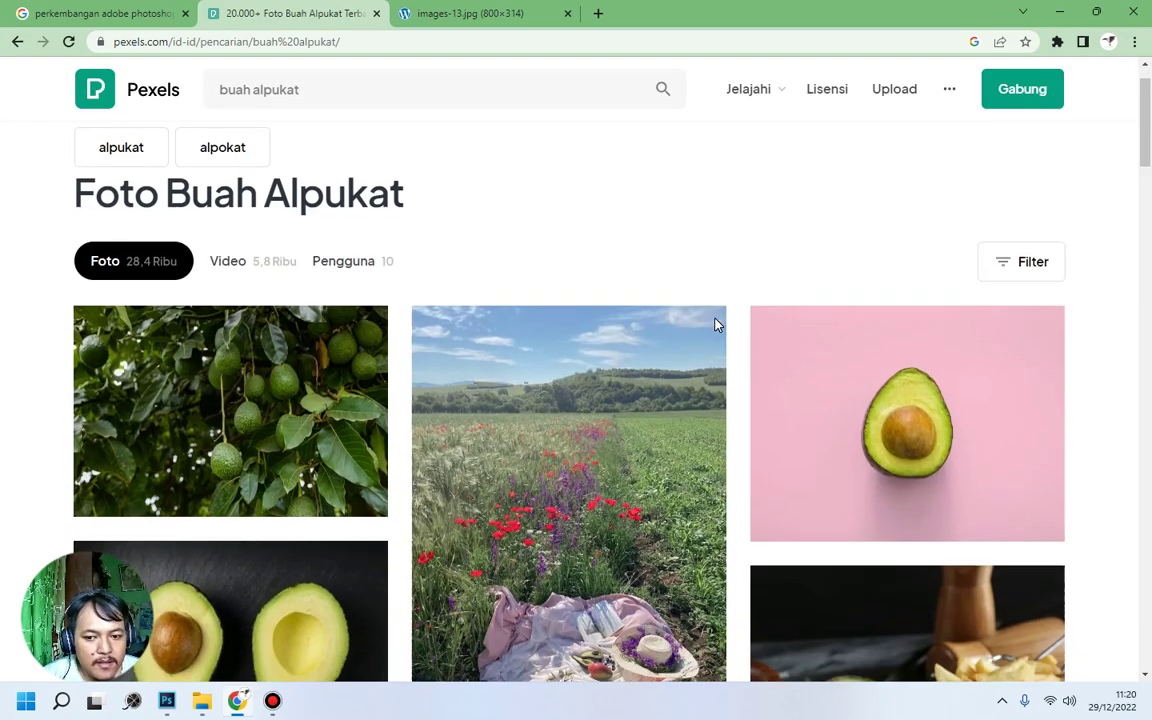
scroll(715, 324, down, 10)
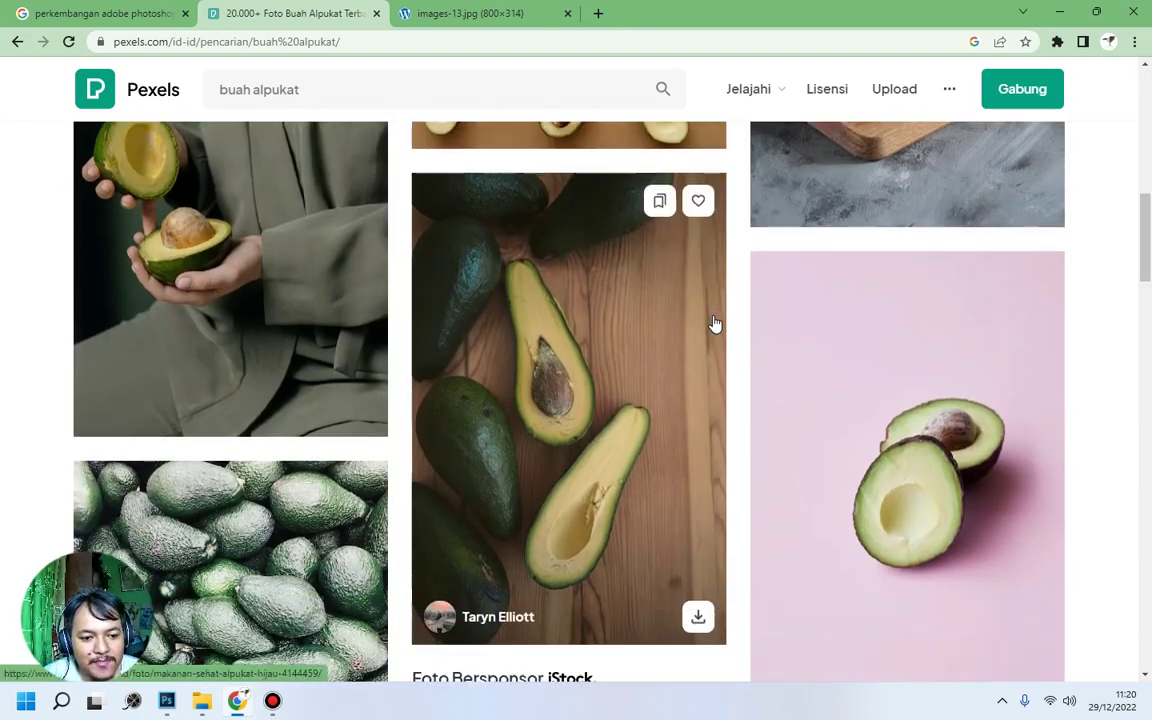
scroll(715, 324, down, 12)
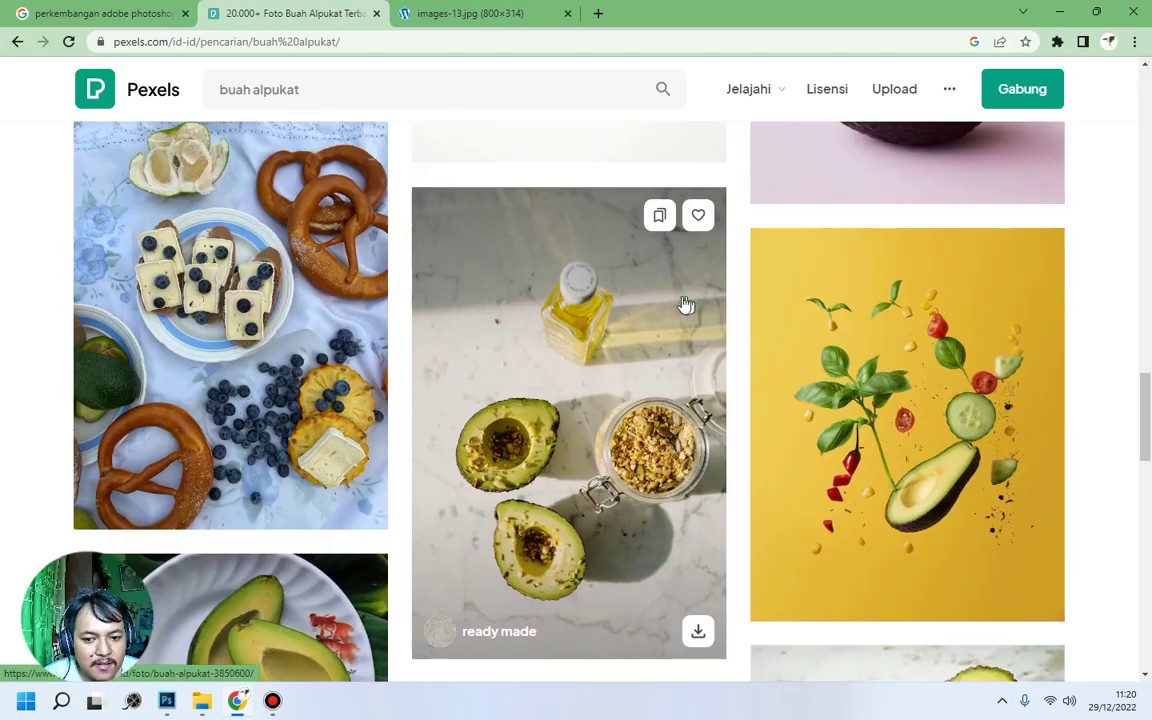
scroll(679, 309, down, 12)
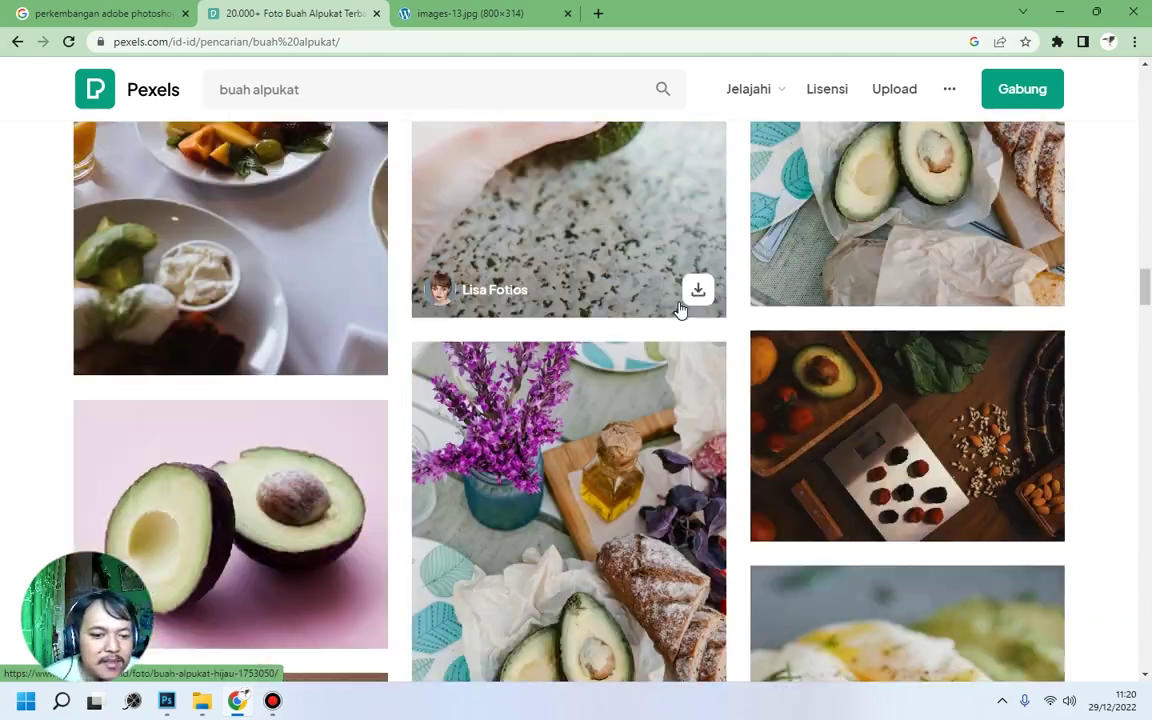
scroll(675, 311, up, 10)
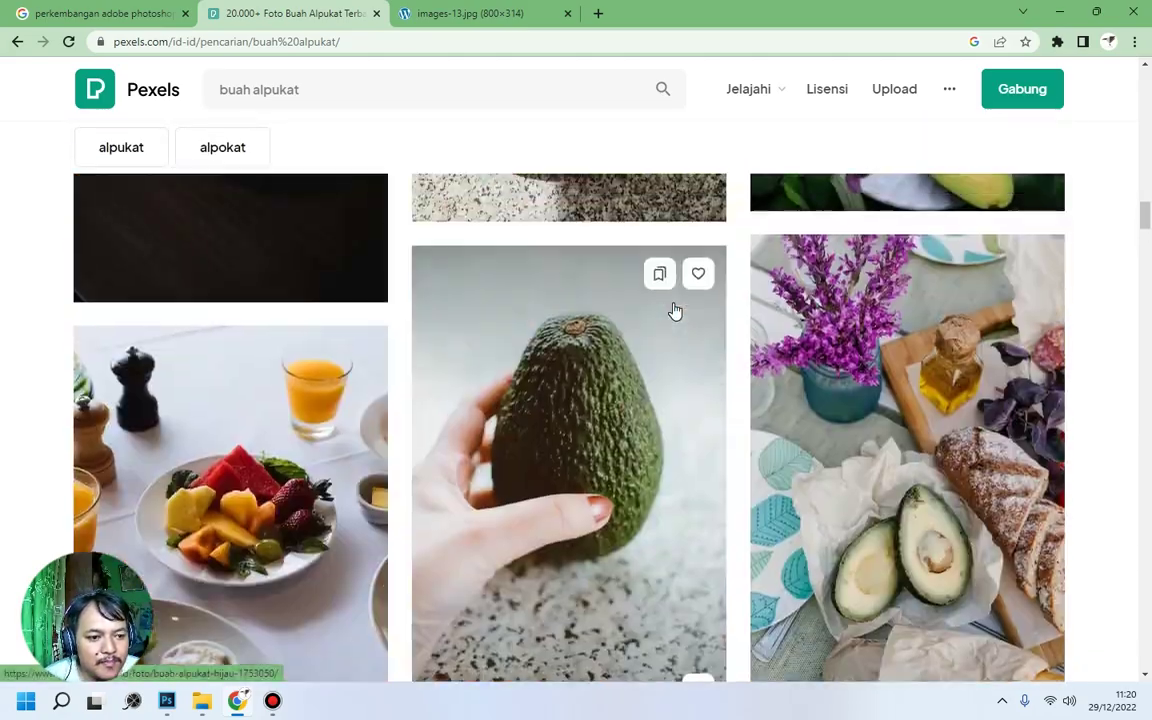
scroll(675, 311, up, 10)
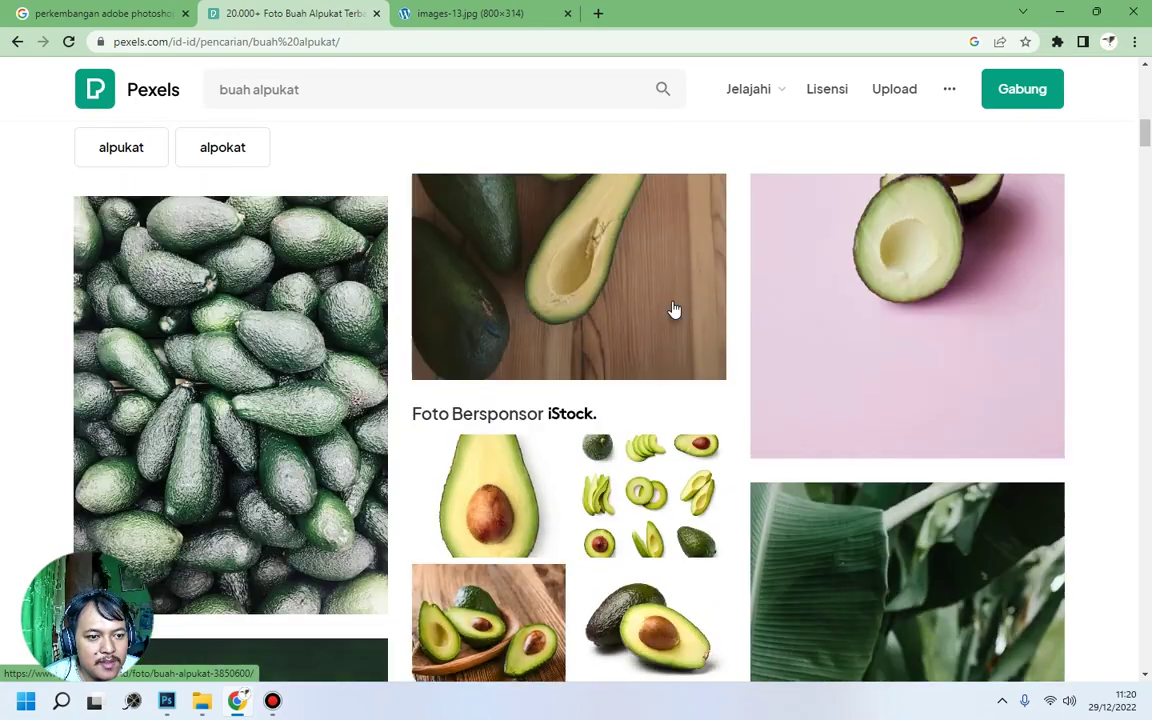
scroll(673, 309, up, 4)
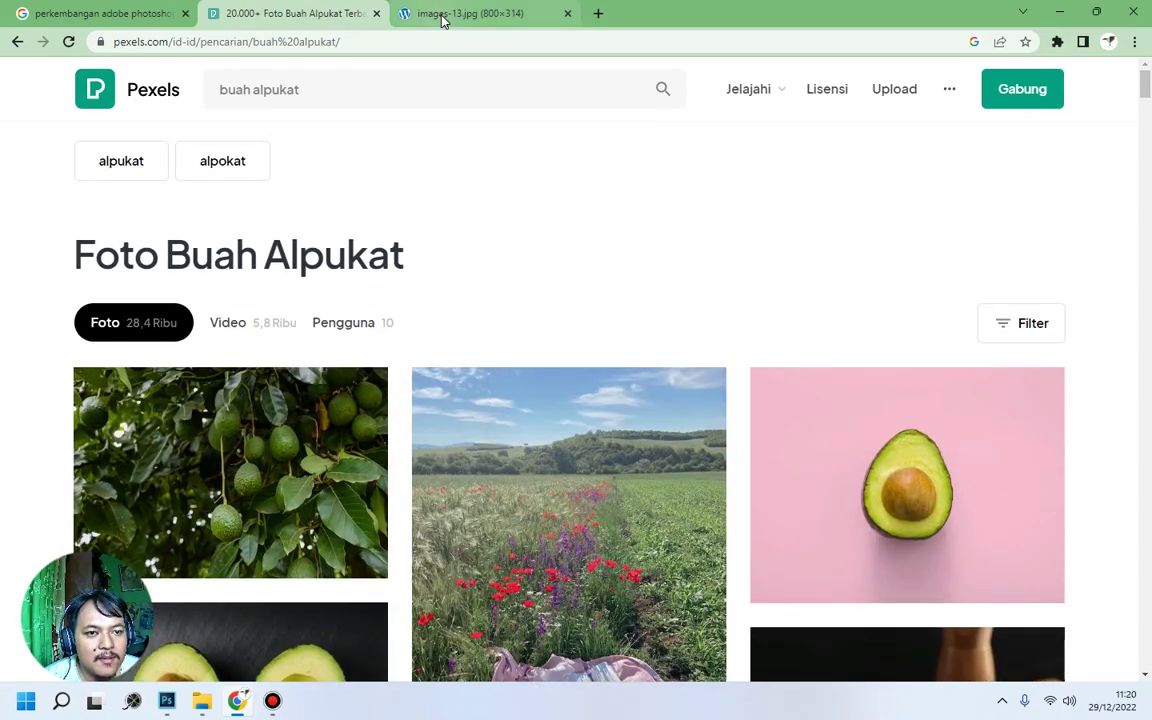
Search the web for "manfaat buah alpukat", replacing the images-13.jpg page, and open the yankes.kemkes.go.id article on avocado benefits.
click(442, 14)
click(434, 42)
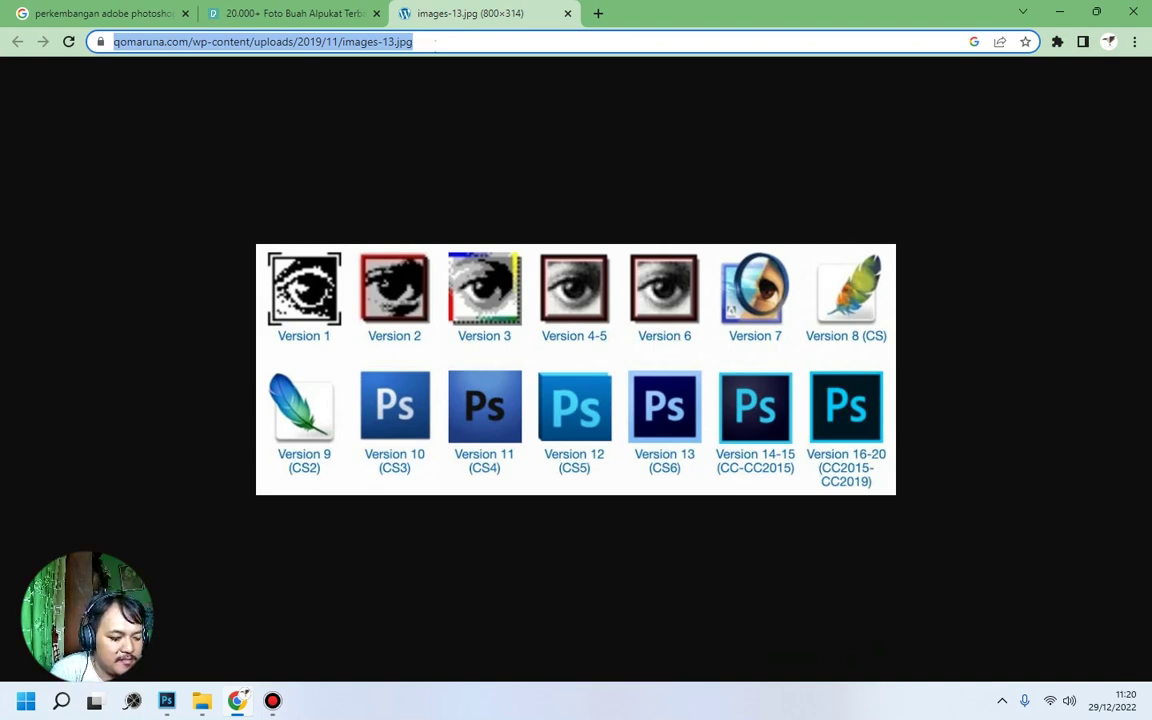
text(manfa)
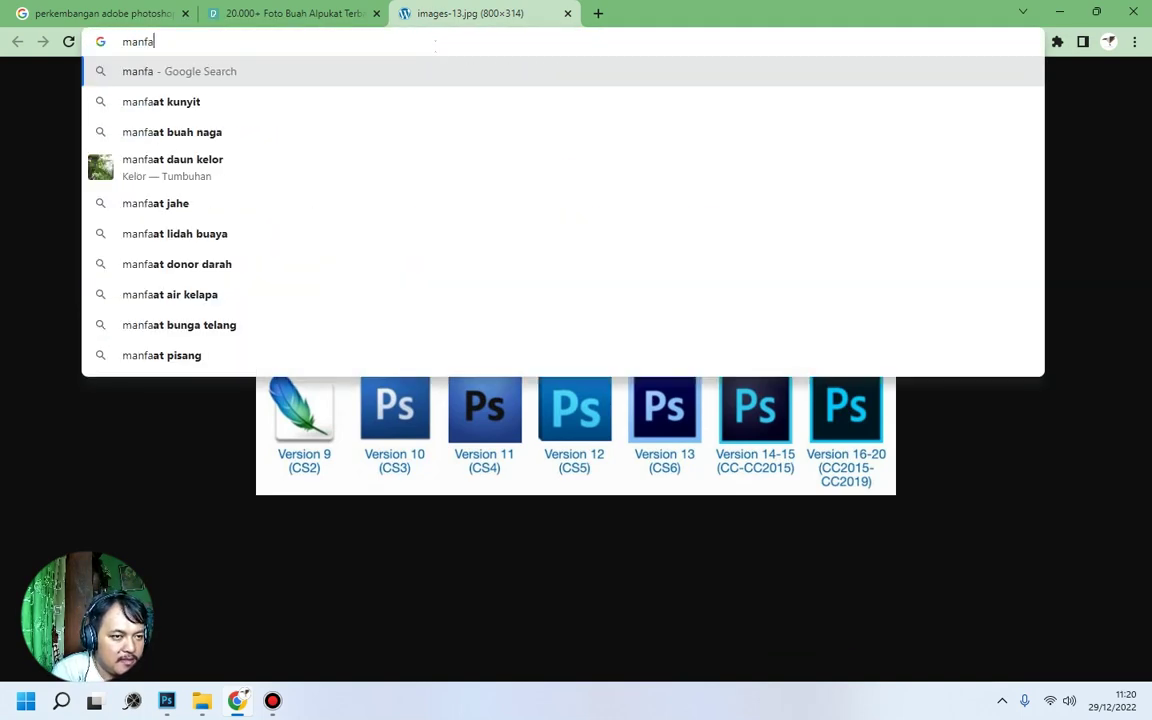
text(at buah a)
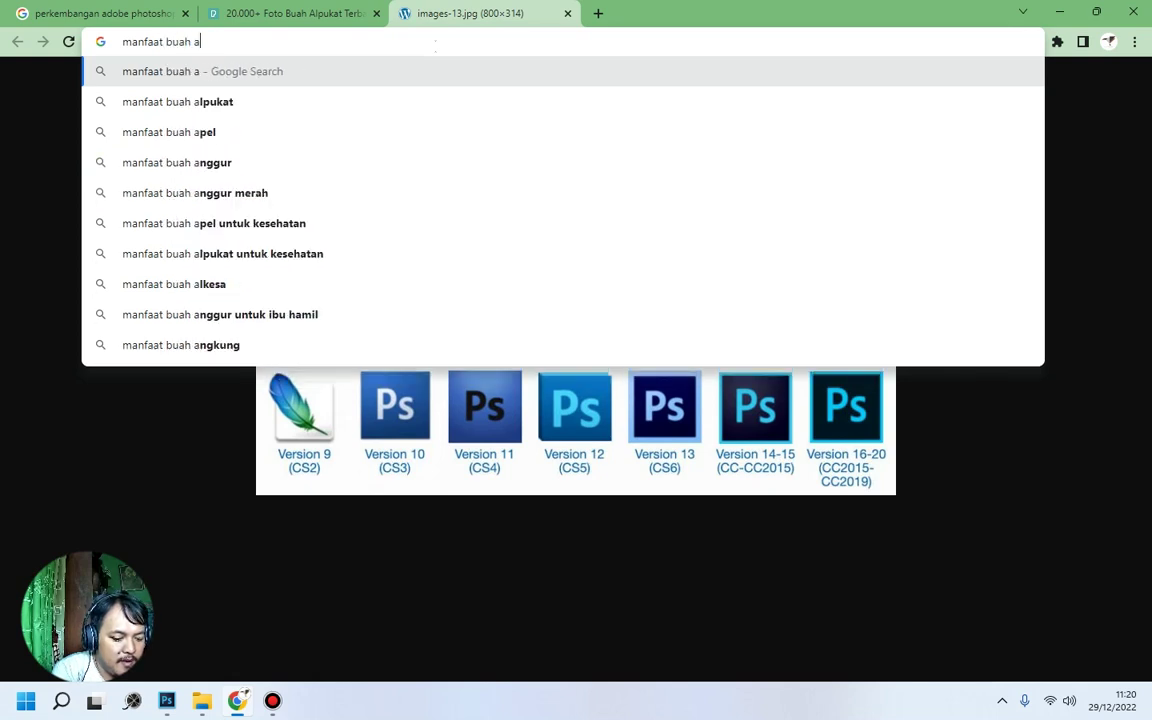
text(lpukat)
key(Return)
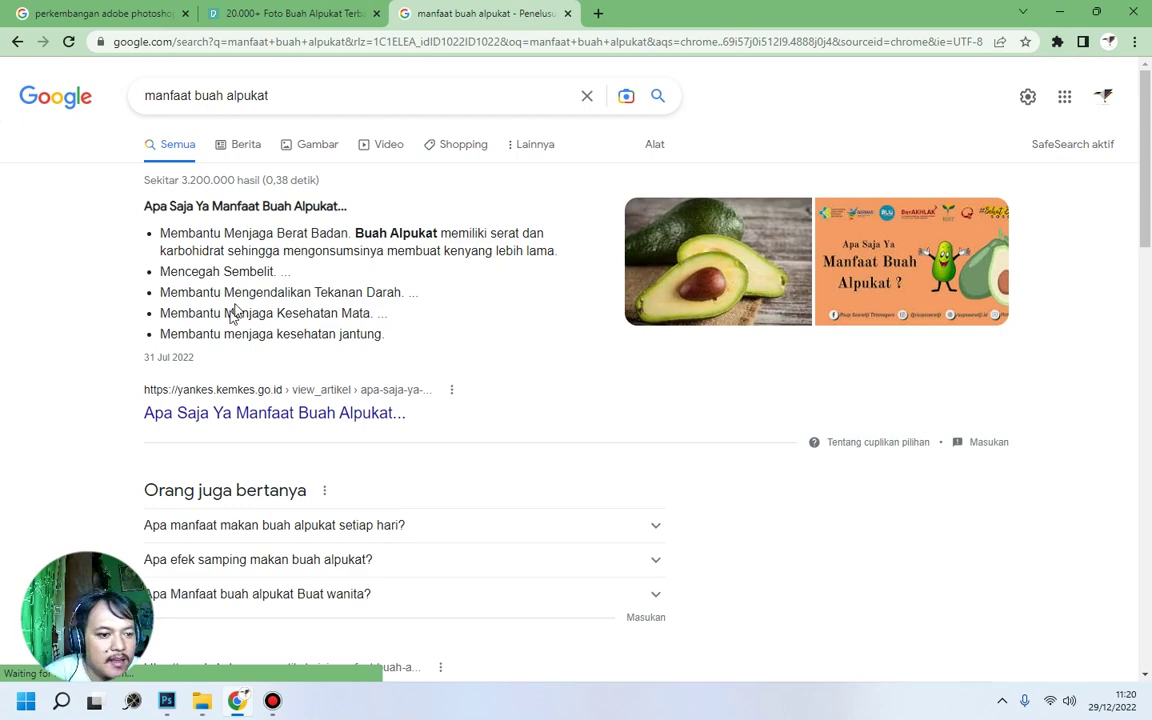
click(244, 421)
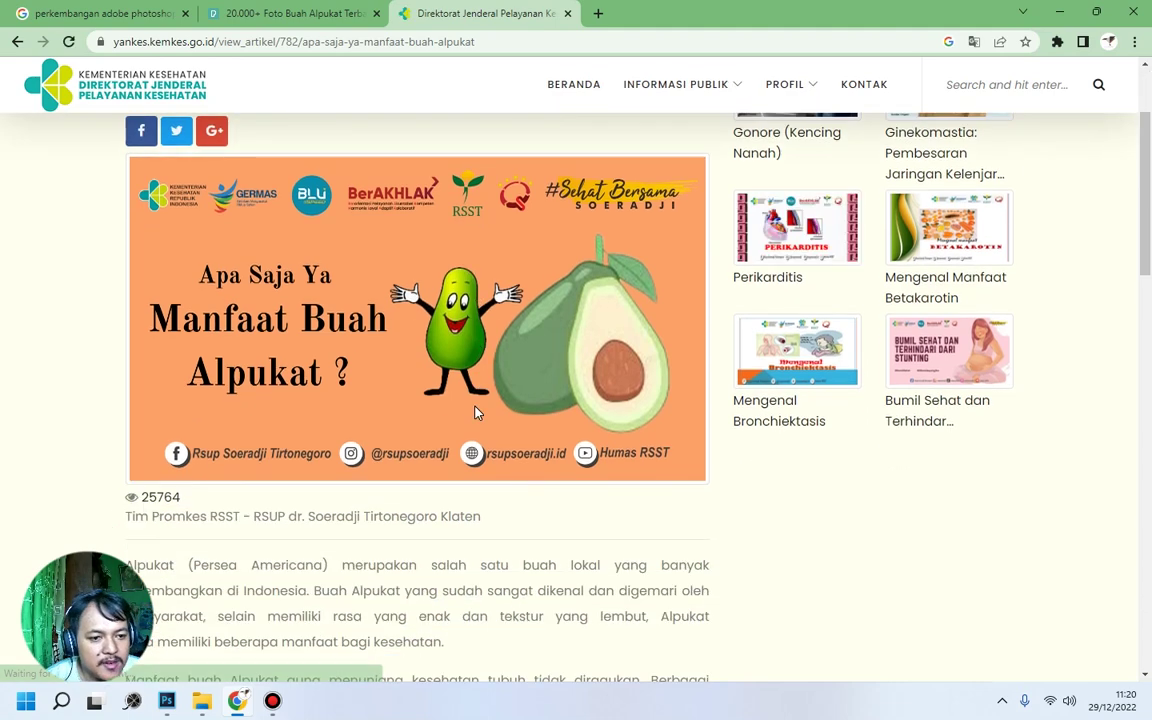
Examine the article's avocado illustration, introduction, numbered health benefits and references as source material for the design.
scroll(420, 378, down, 3)
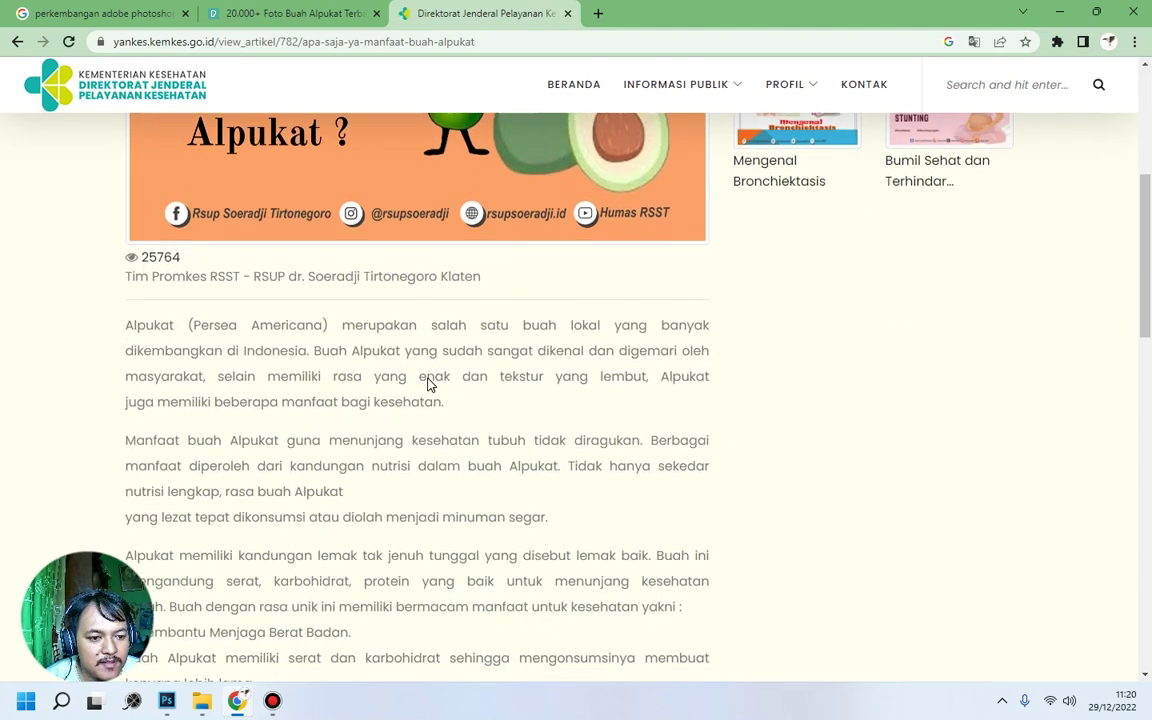
scroll(427, 383, up, 4)
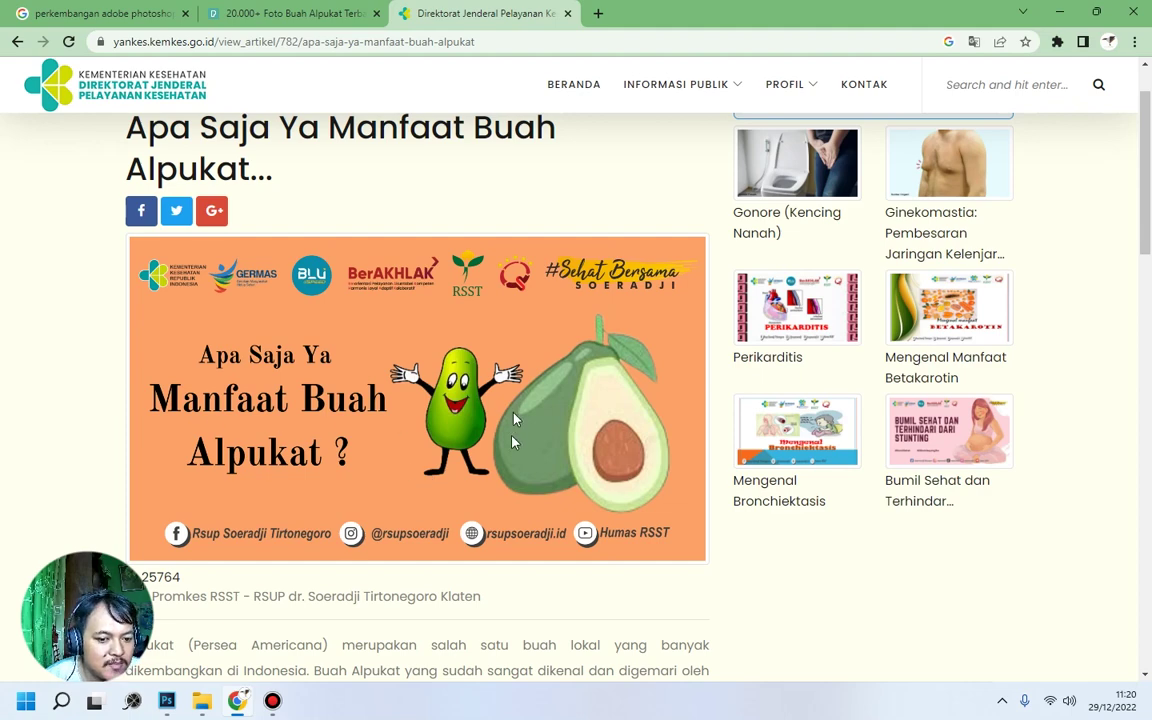
scroll(517, 481, down, 2)
scroll(517, 481, up, 2)
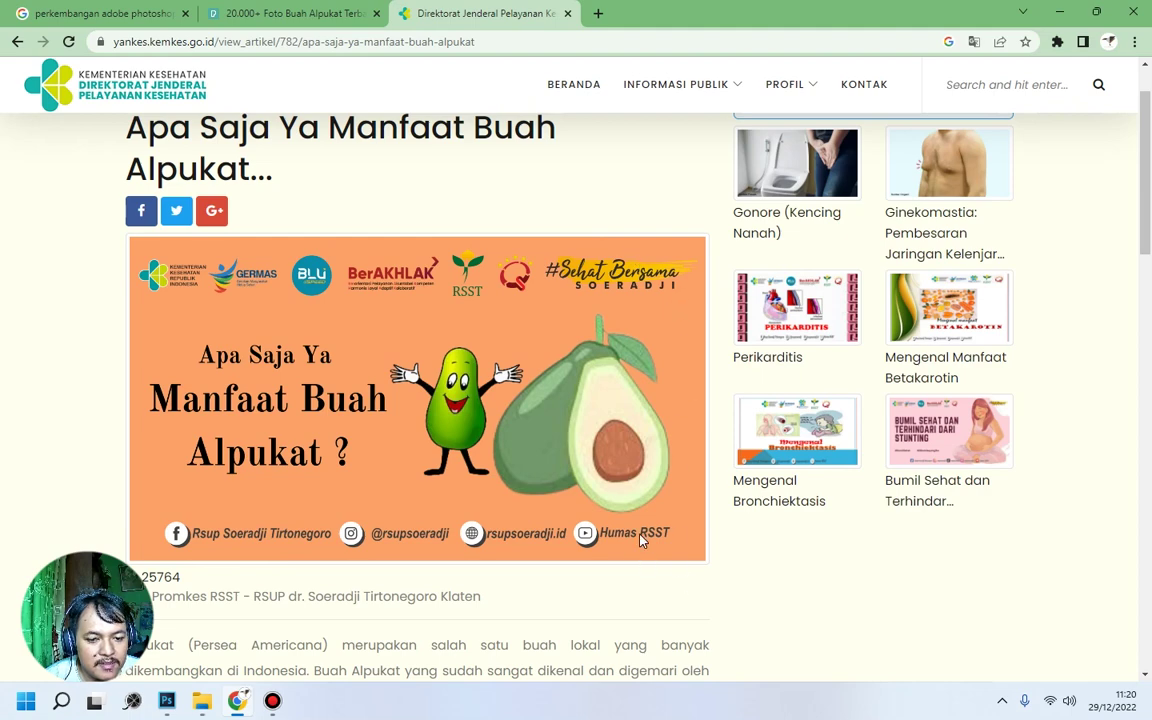
scroll(641, 537, down, 10)
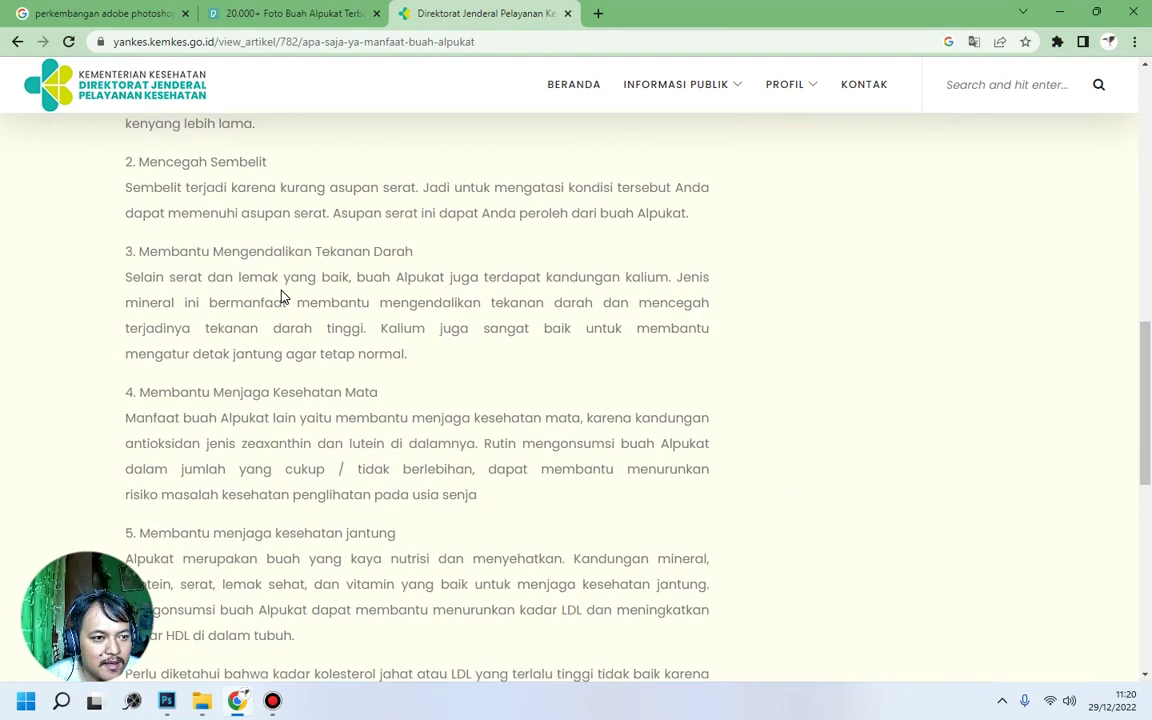
scroll(283, 296, up, 3)
drag(130, 229, 342, 552)
scroll(344, 548, down, 4)
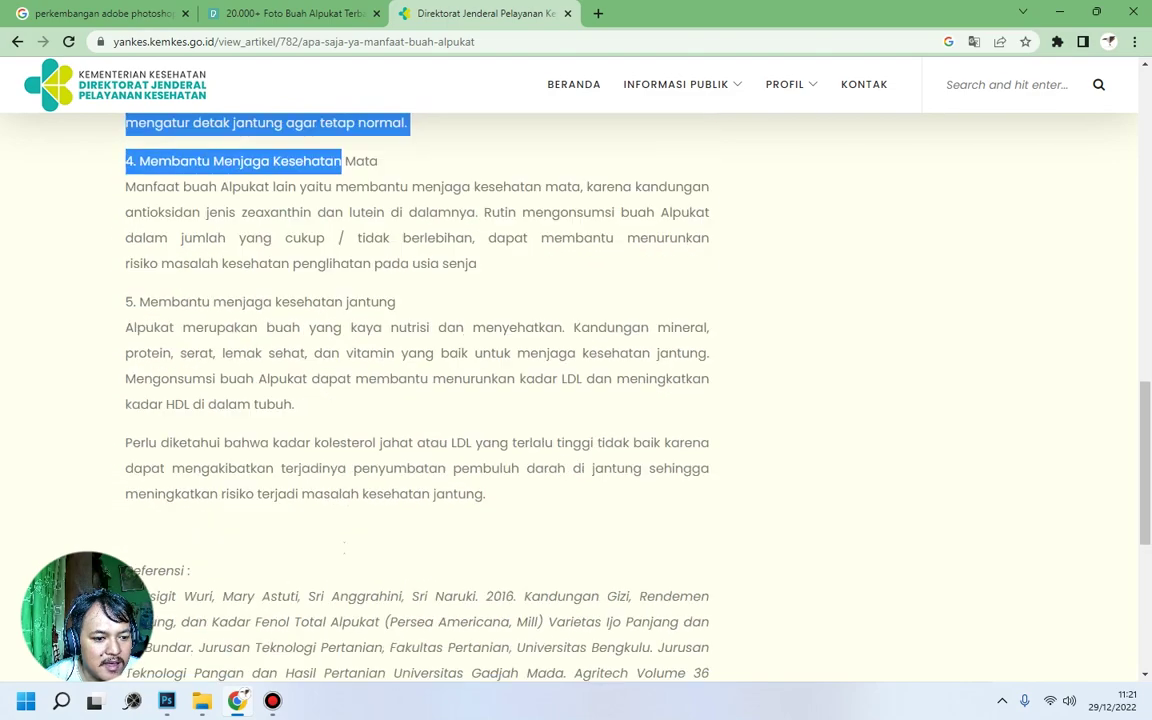
scroll(344, 548, down, 4)
scroll(343, 551, up, 2)
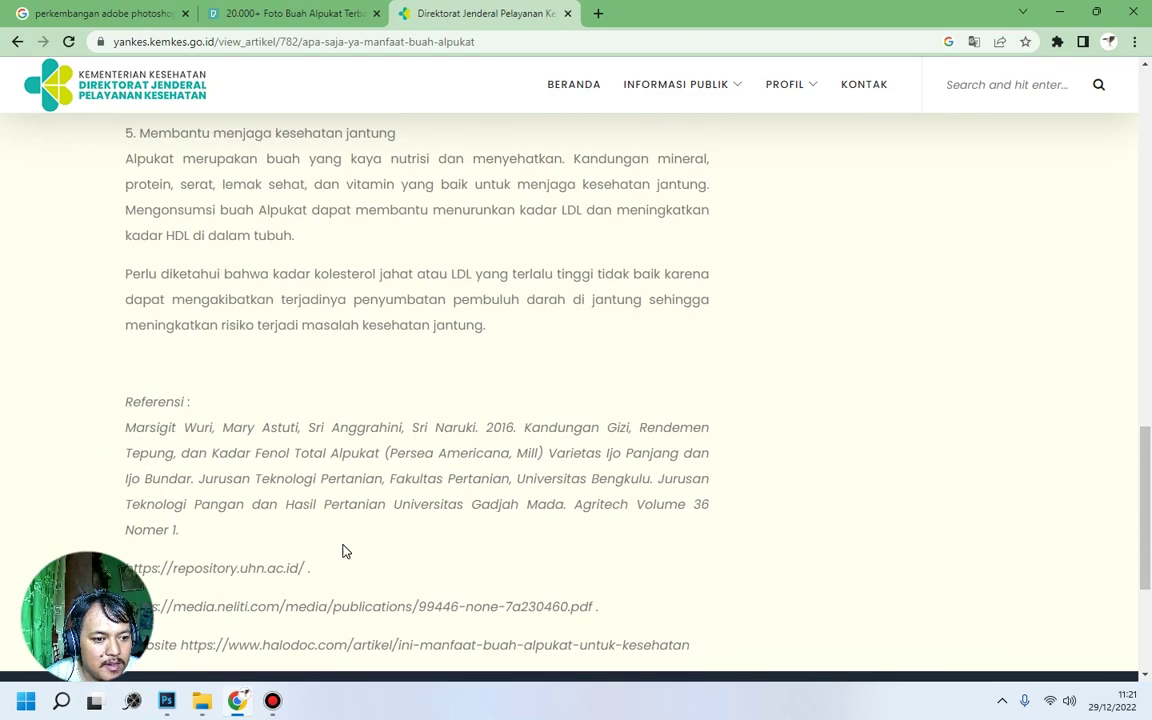
scroll(342, 549, up, 3)
drag(188, 375, 301, 419)
click(301, 380)
scroll(301, 385, up, 1)
scroll(301, 385, up, 7)
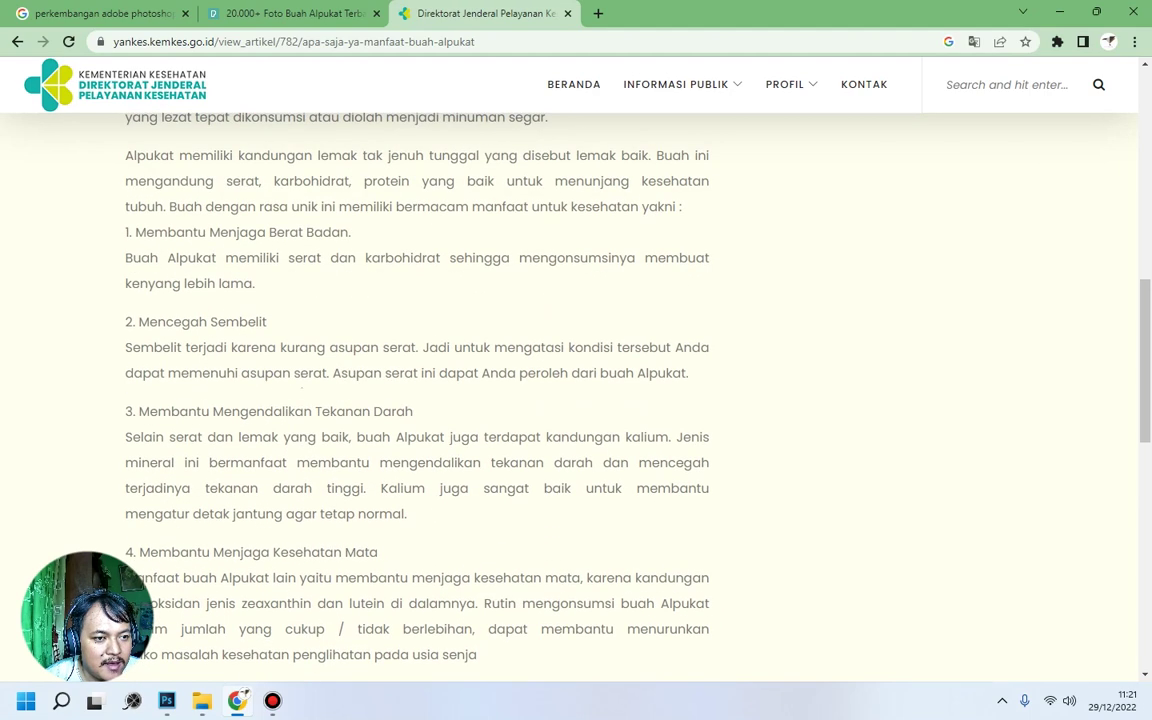
scroll(303, 389, up, 1)
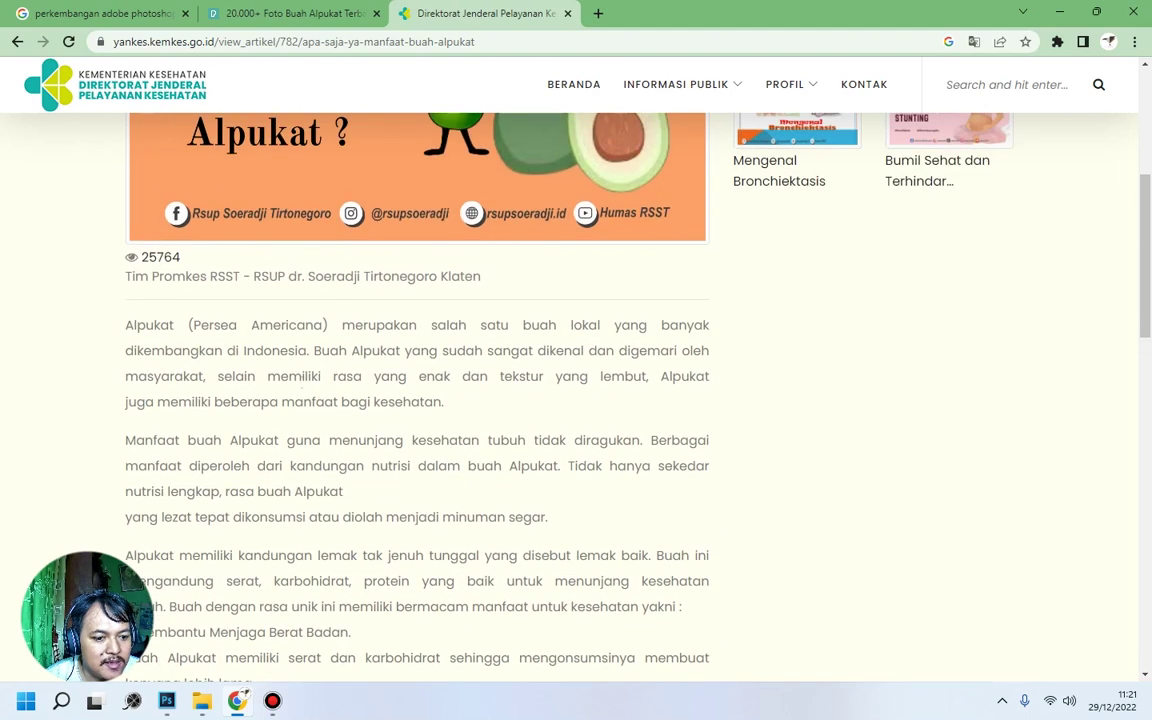
scroll(229, 511, up, 4)
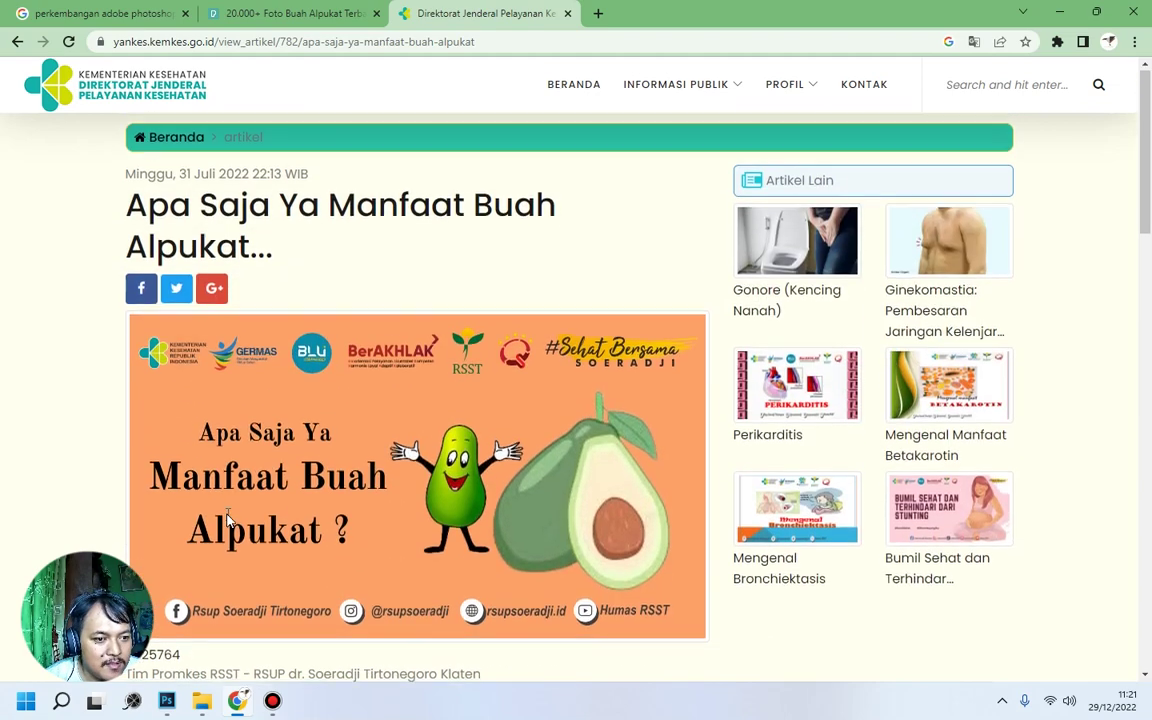
scroll(228, 515, down, 4)
scroll(228, 518, down, 1)
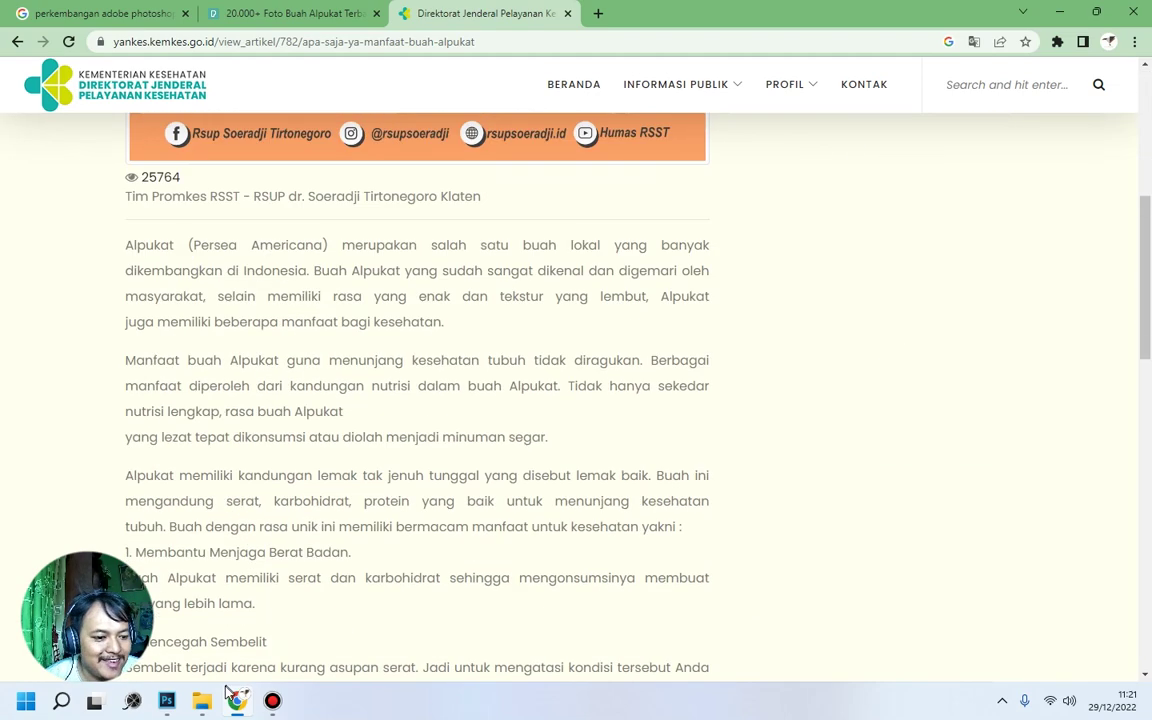
Switch to Photoshop and write the red on-screen note "ALT + Scroll" over the blank canvas.
click(166, 701)
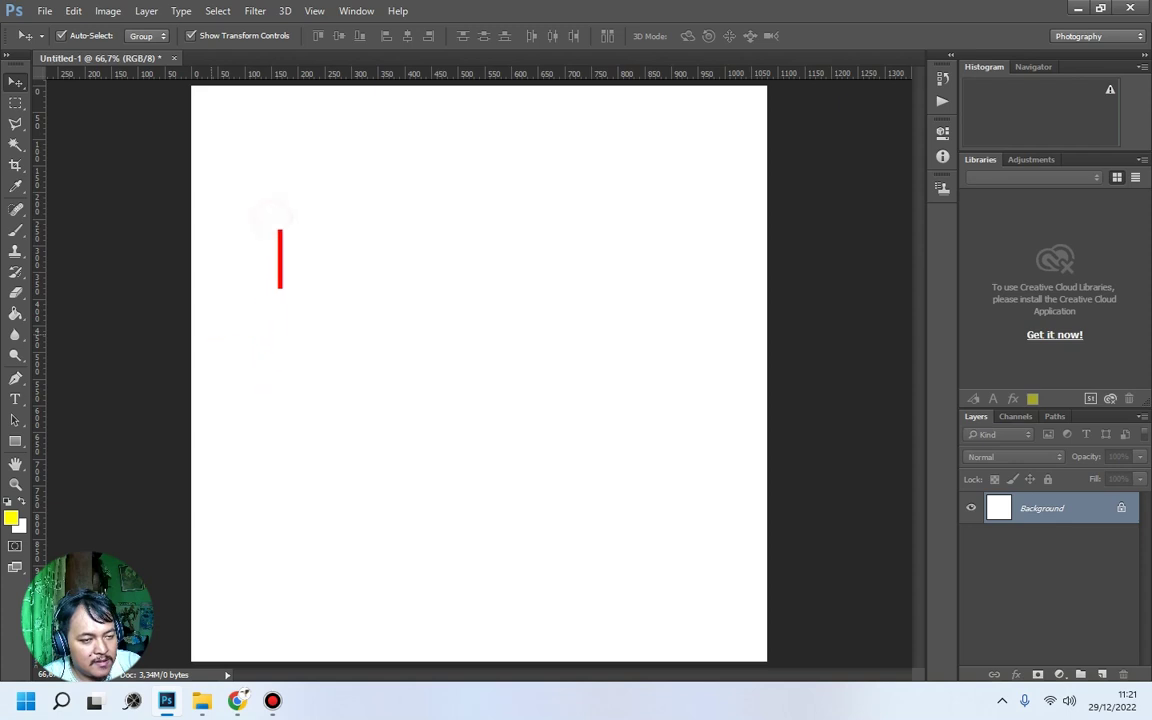
text(A)
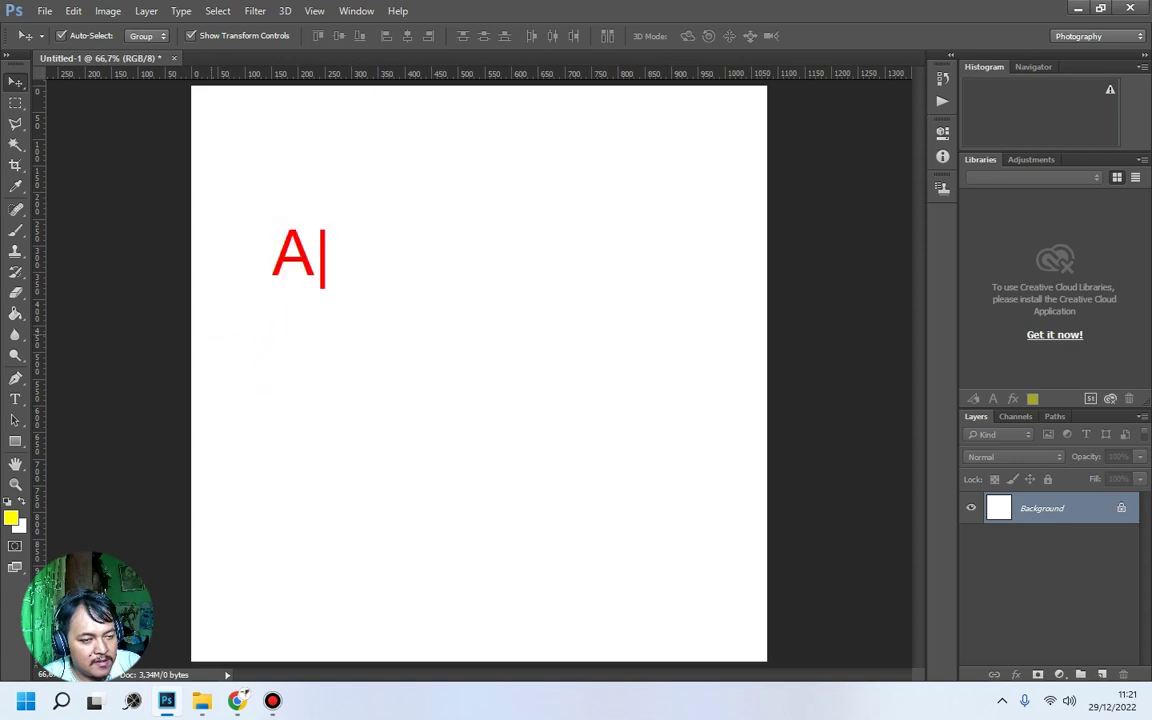
text(LT)
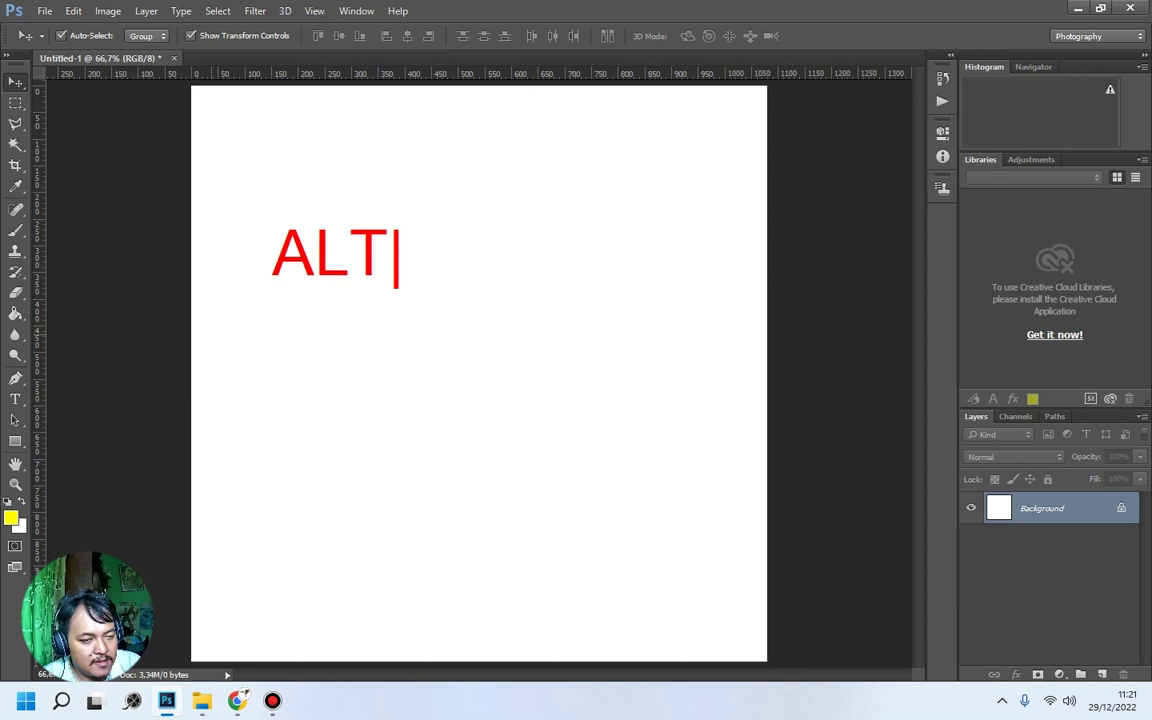
text( + )
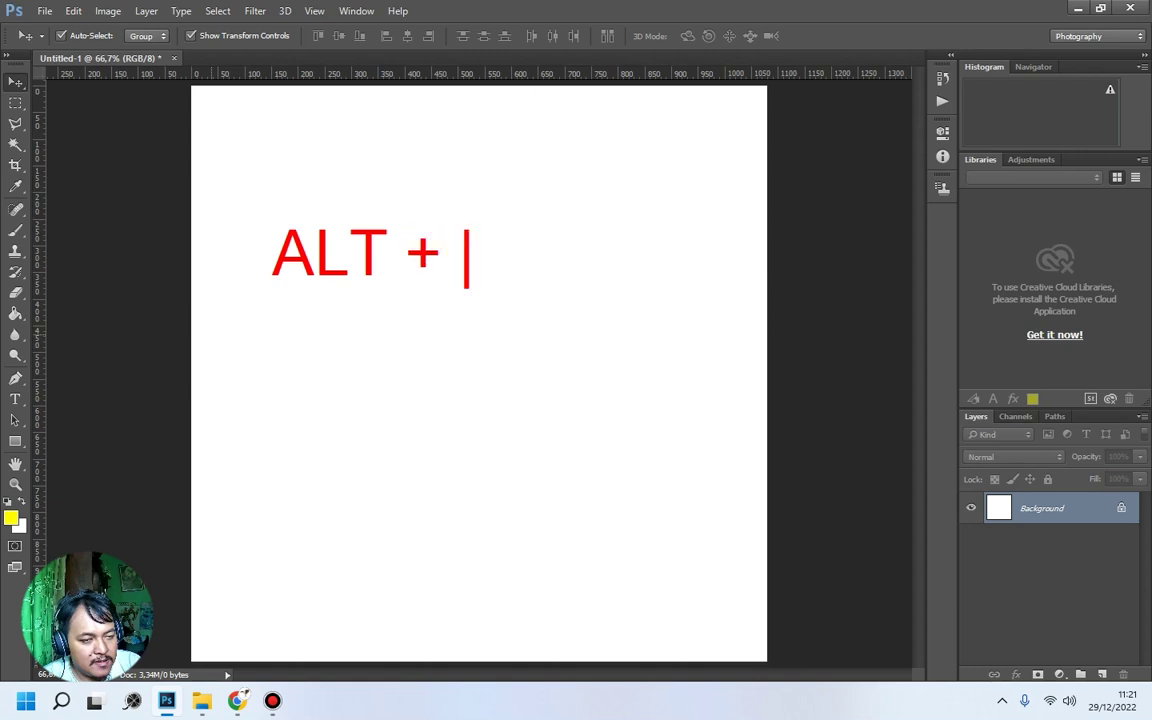
text(Scroll)
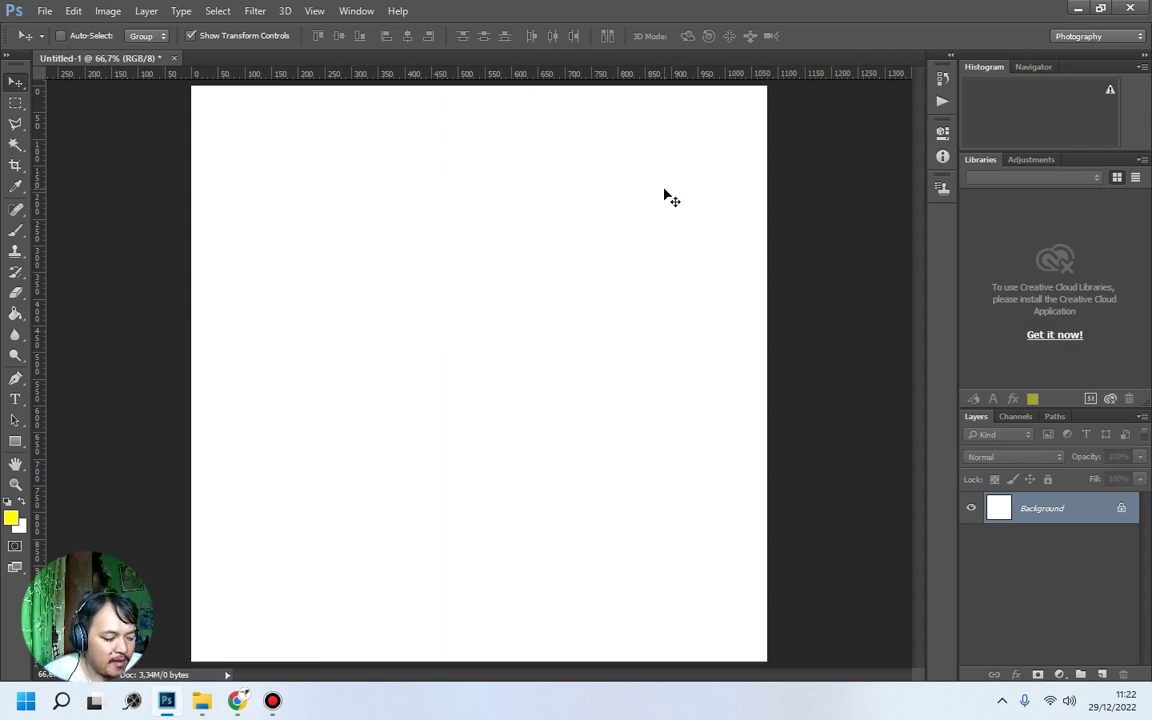
Zoom the blank canvas in and out repeatedly, ending at 58.8% with the whole canvas in view.
key(ctrl+plus)
scroll(530, 313, down, 5)
scroll(530, 313, up, 2)
scroll(530, 313, down, 3)
scroll(530, 313, up, 3)
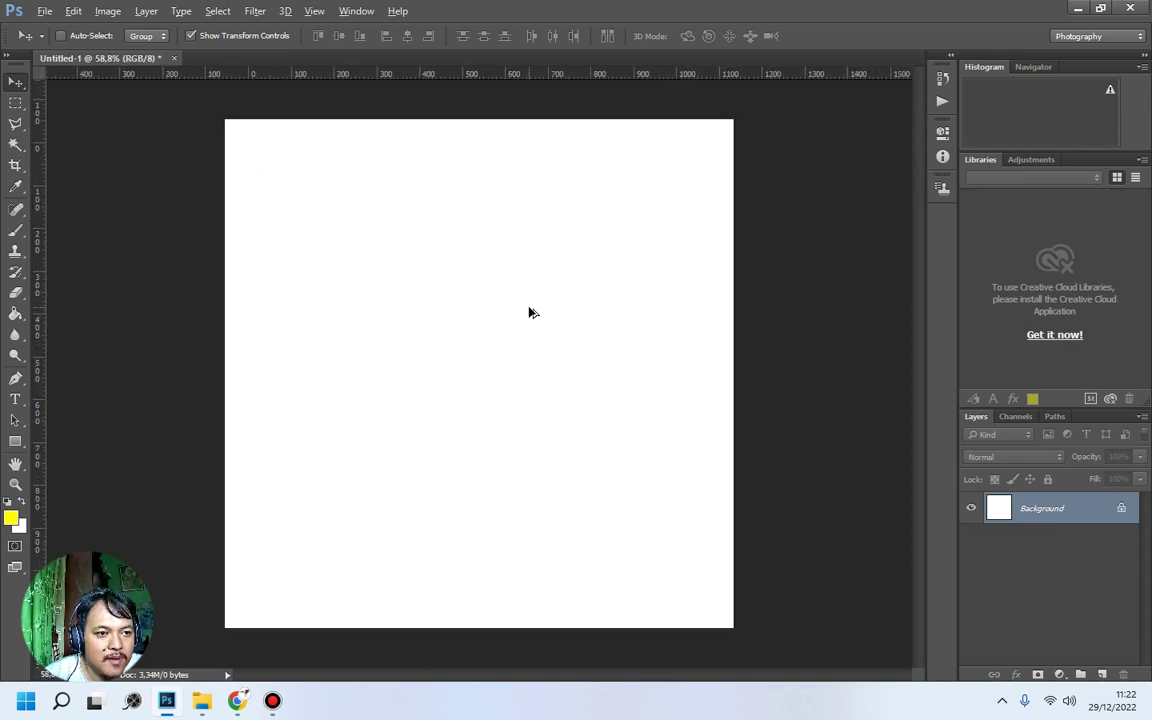
scroll(530, 313, down, 2)
scroll(530, 313, up, 2)
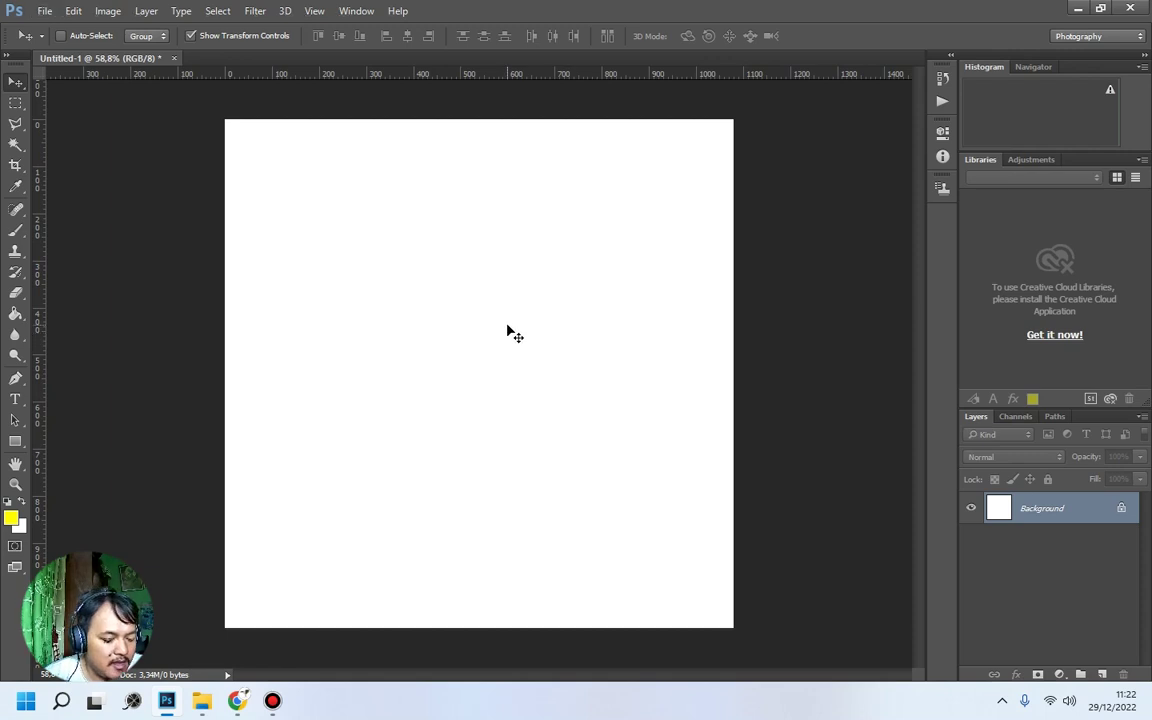
Add a text line reading "5 Manfaat Buah Alpukat" in the upper part of the blank canvas.
click(15, 398)
click(307, 217)
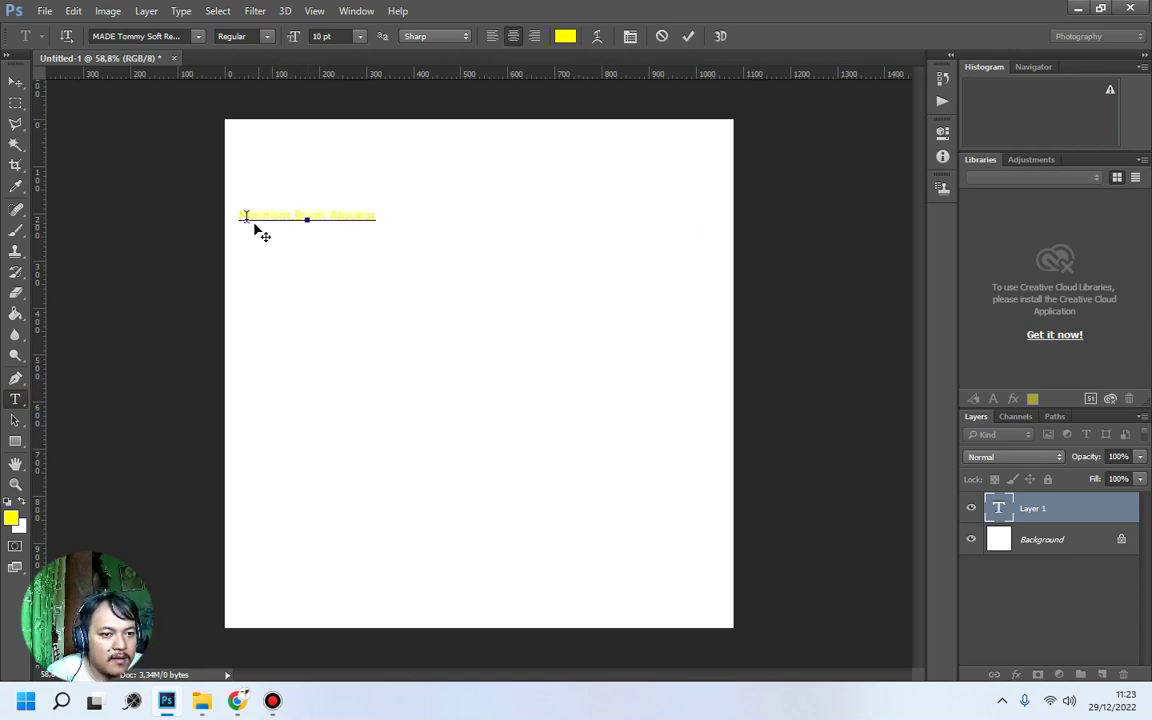
key(Return)
key(BackSpace)
Recolour the whole text line to black (000000) and move it toward the middle of the canvas.
key(ctrl+a)
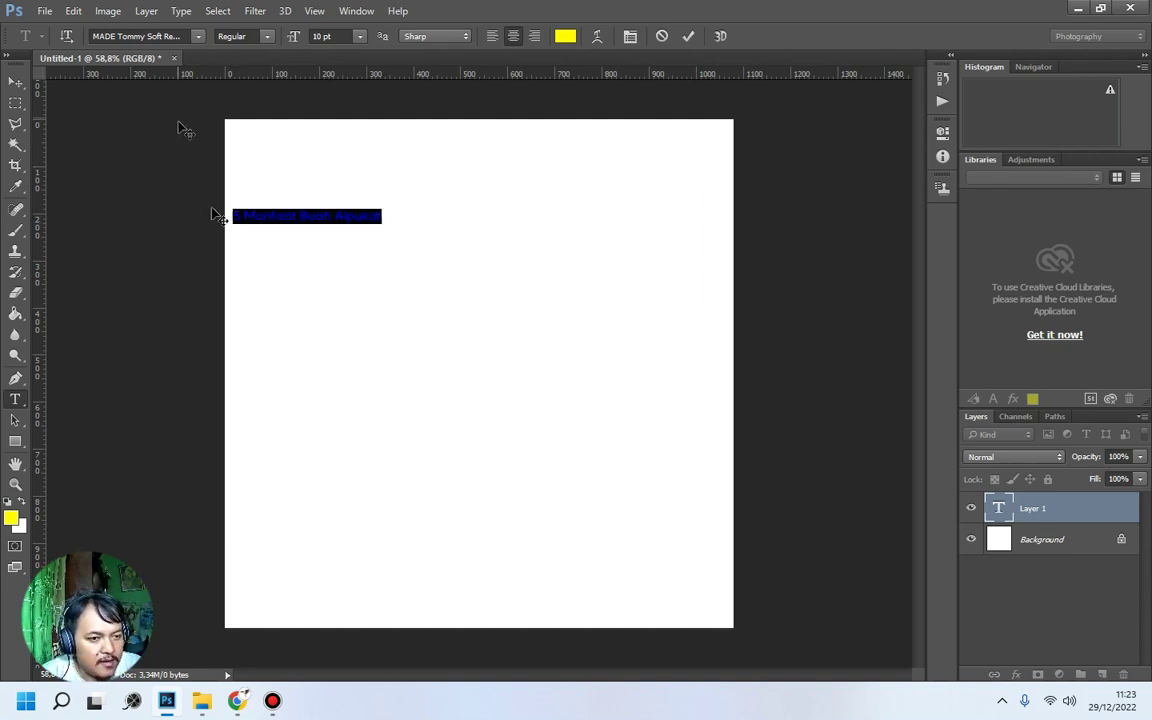
click(565, 36)
text(000000)
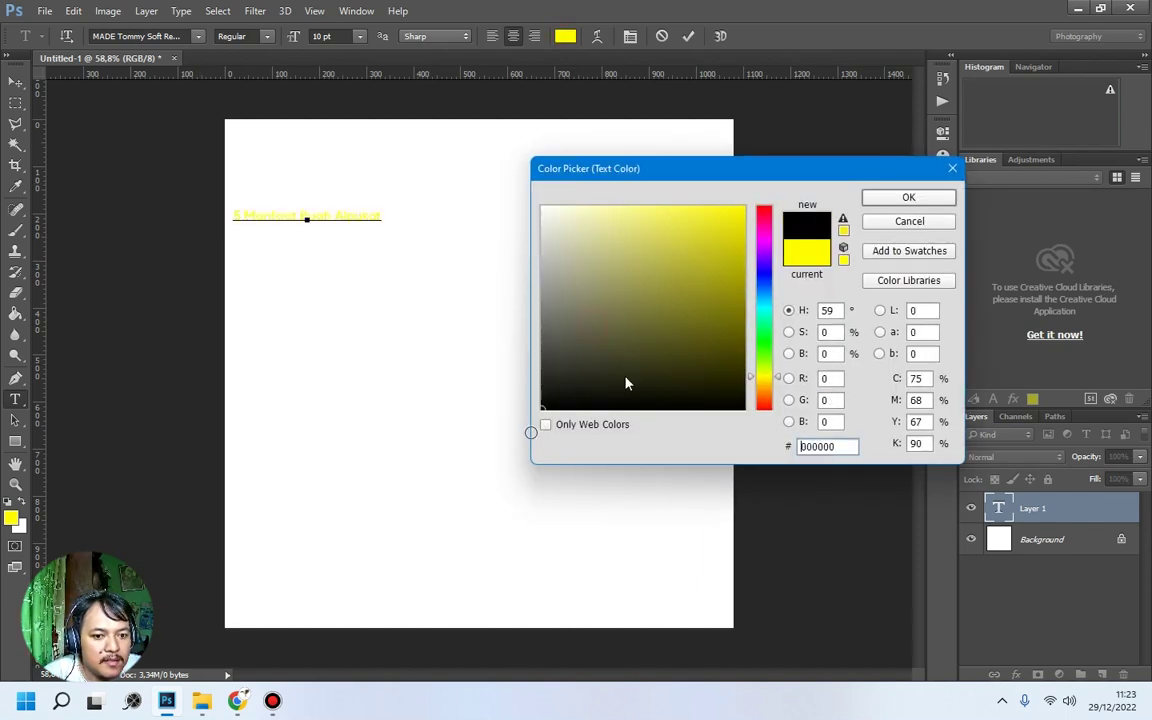
click(908, 197)
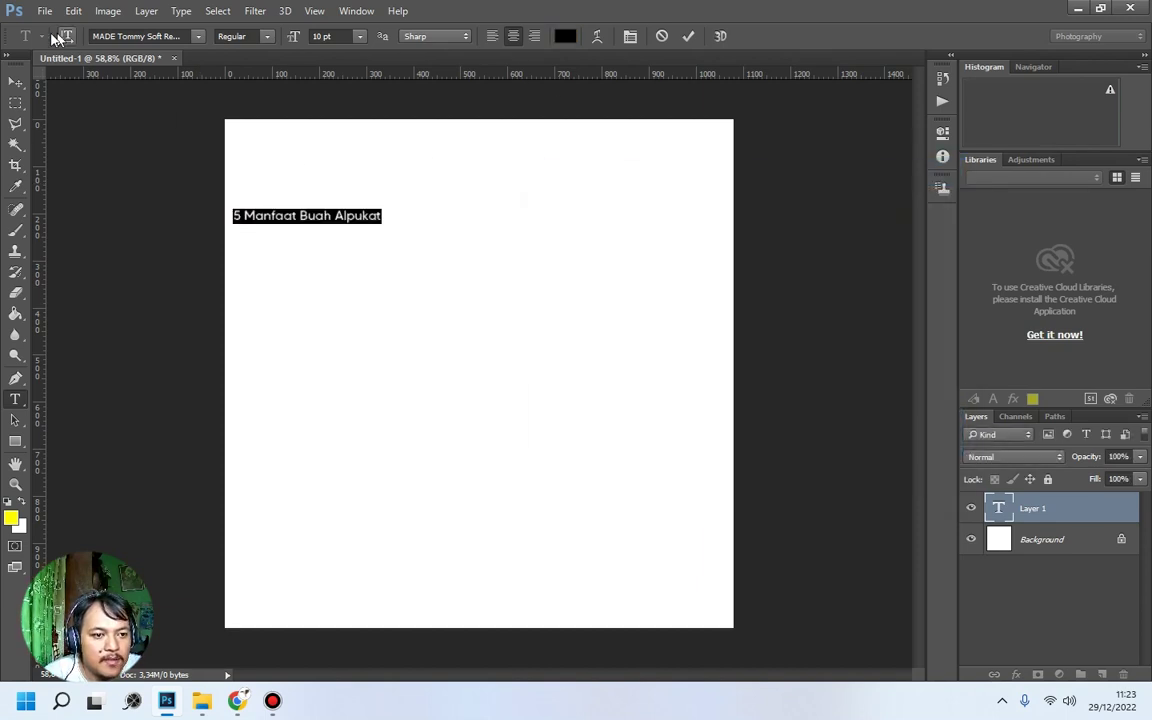
click(16, 80)
drag(350, 222, 477, 298)
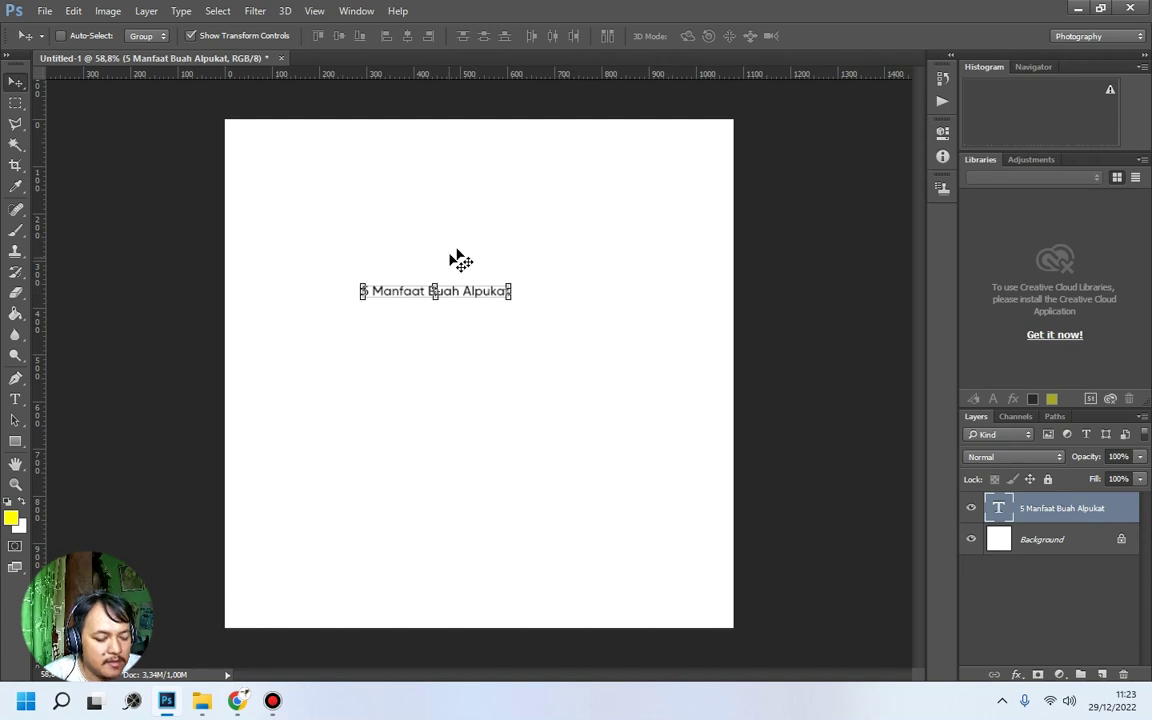
Zoom in on the "5 Manfaat Buah Alpukat" text and pan around it to examine it at different magnifications.
alt+scroll(468, 313, up, 5)
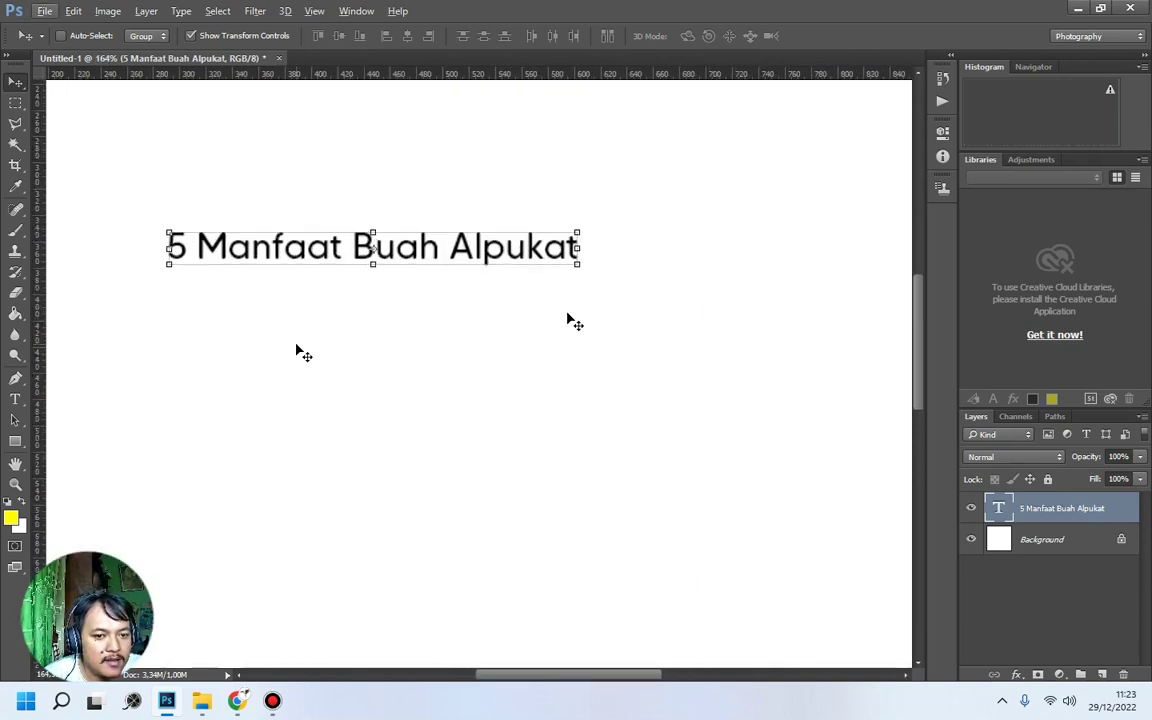
drag(420, 296, 674, 357)
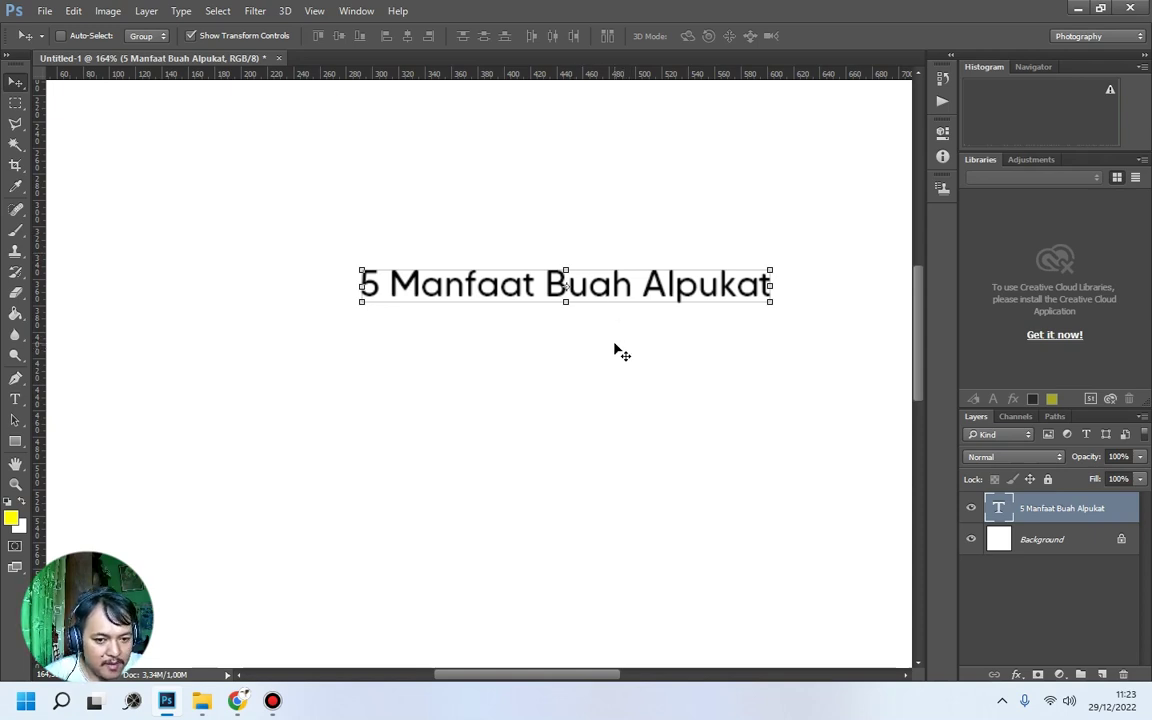
scroll(618, 350, down, 1)
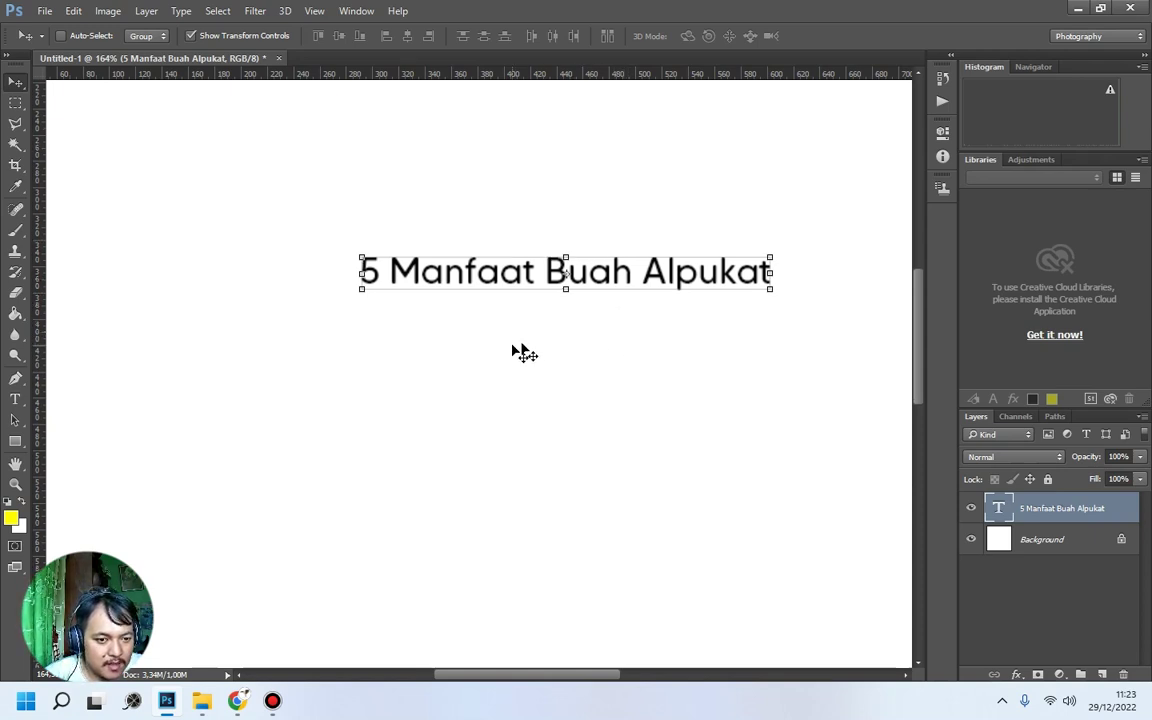
drag(604, 329, 503, 375)
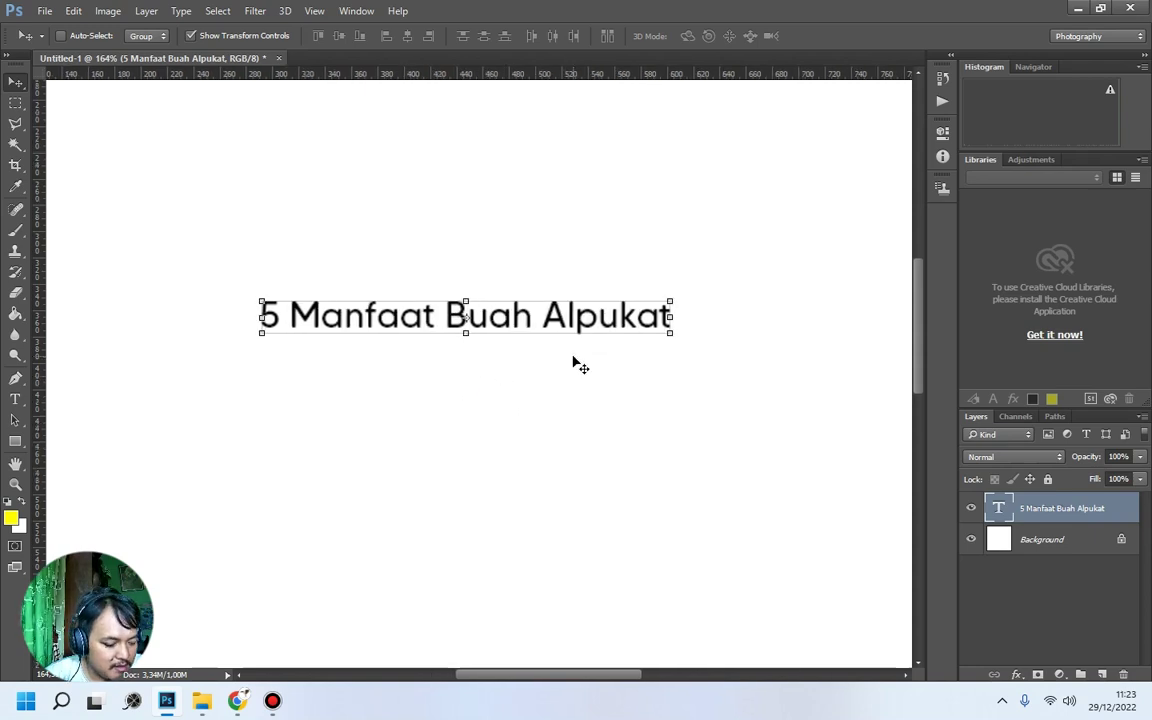
scroll(571, 362, down, 5)
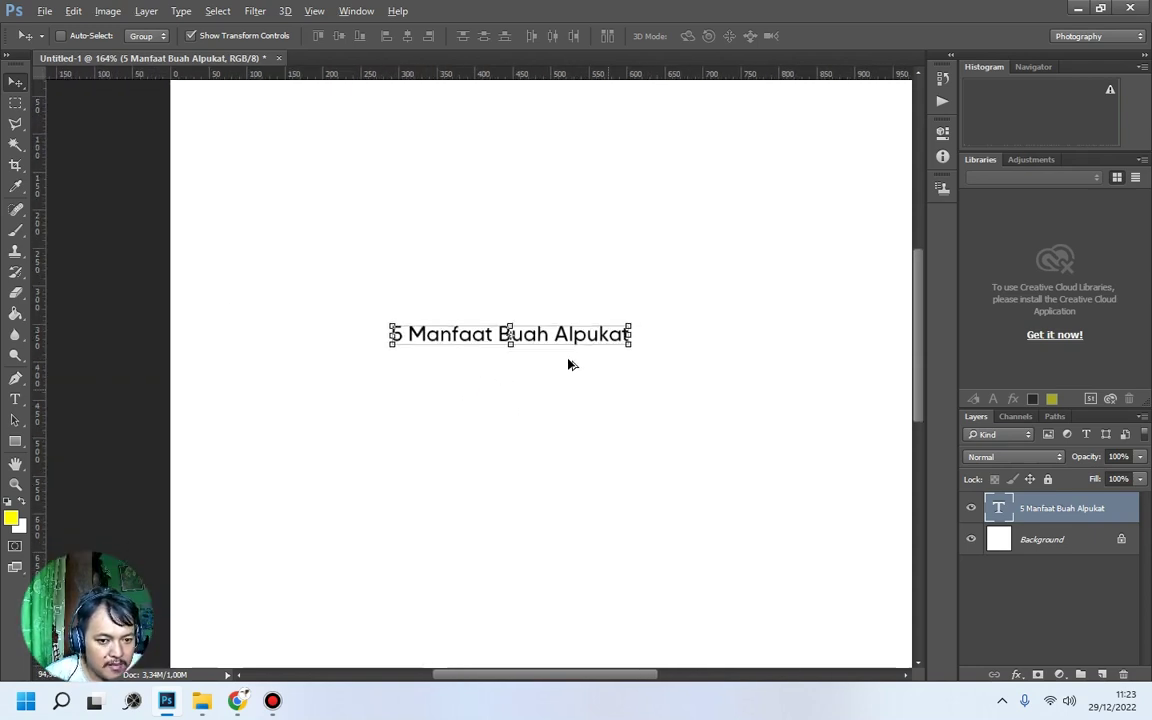
scroll(568, 363, up, 1)
scroll(568, 364, up, 1)
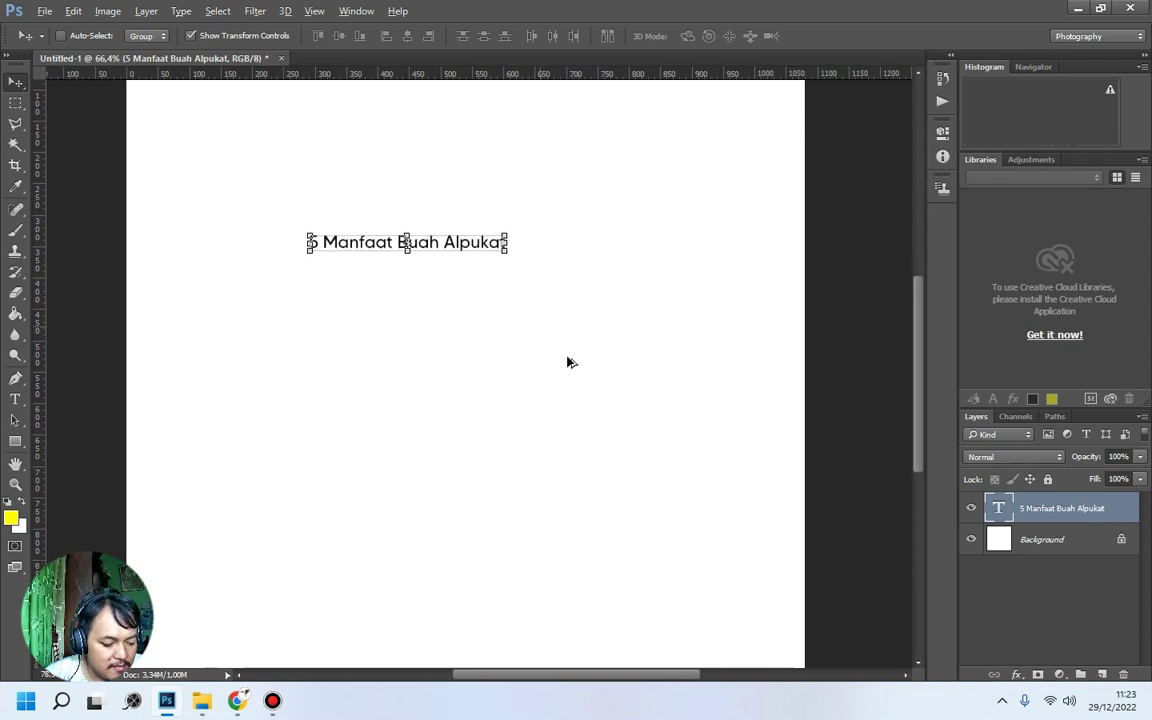
drag(570, 345, 667, 312)
drag(925, 381, 923, 342)
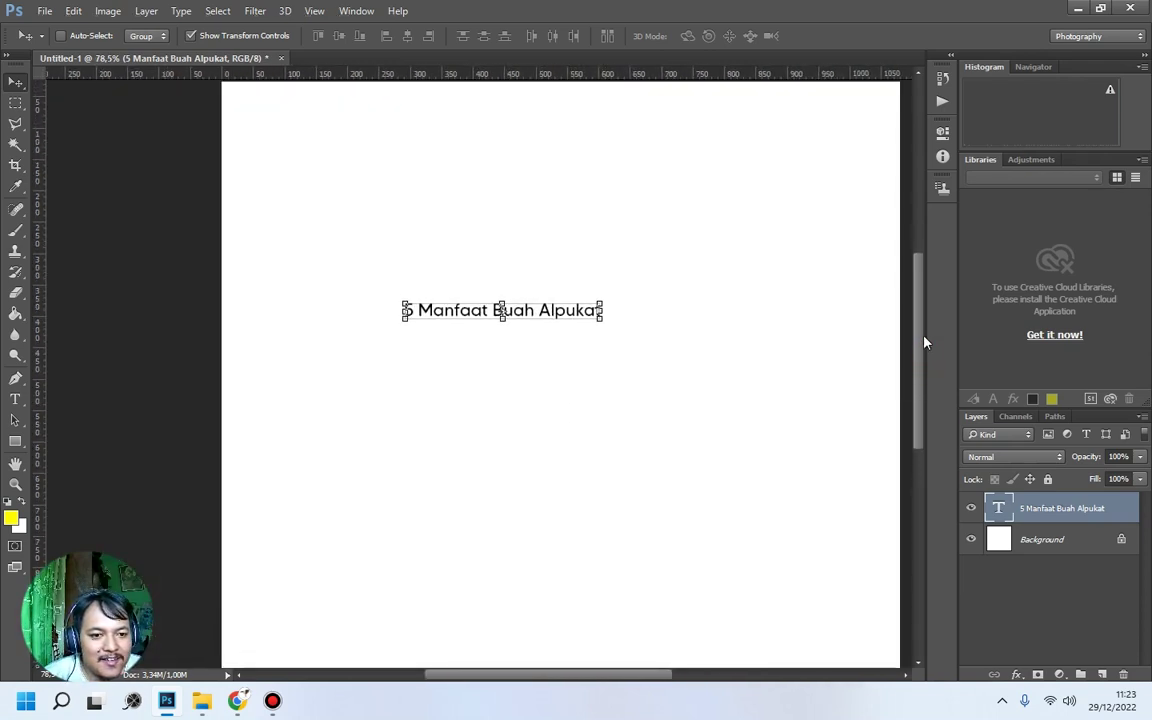
Delete the "5 Manfaat Buah Alpukat" text layer, leaving the whole blank canvas in view.
key(Delete)
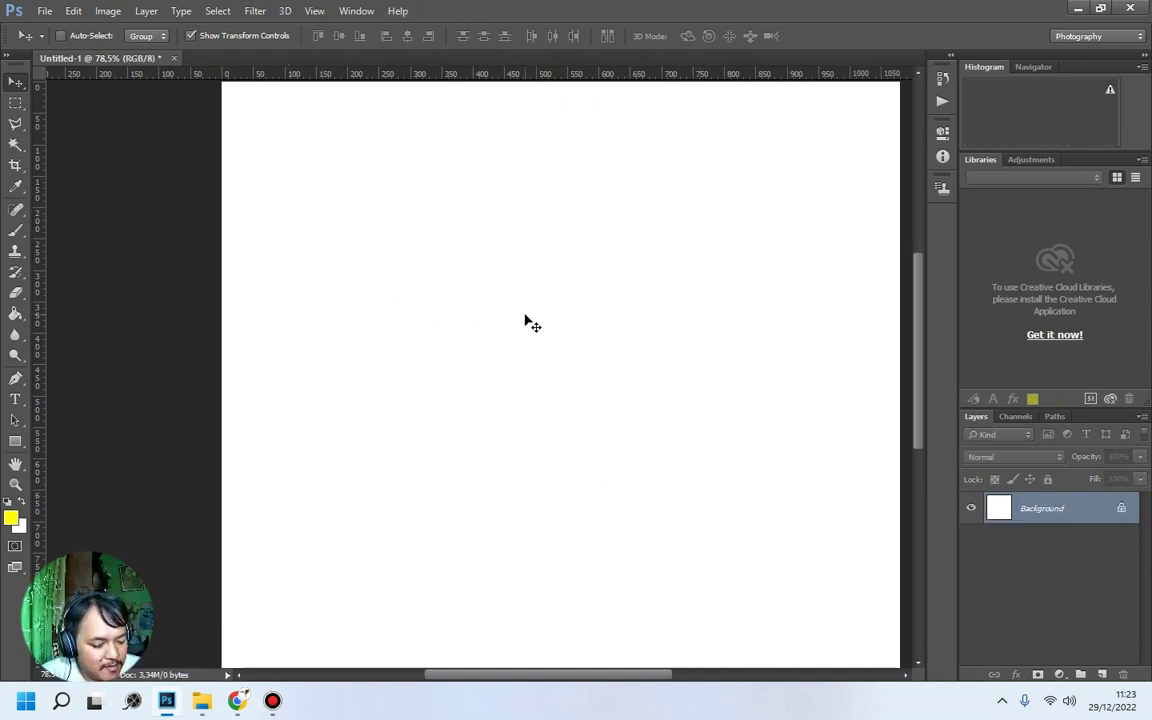
alt+scroll(524, 319, down, 2)
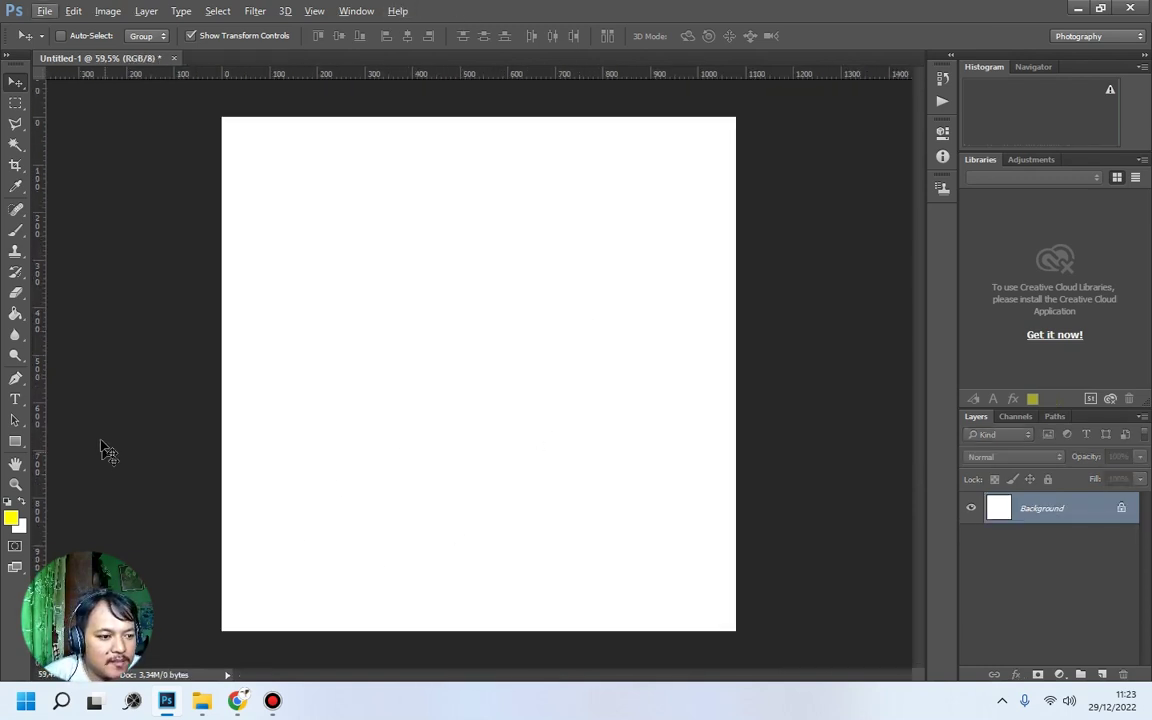
Activate the Horizontal Type tool and set the foreground colour to black.
click(17, 399)
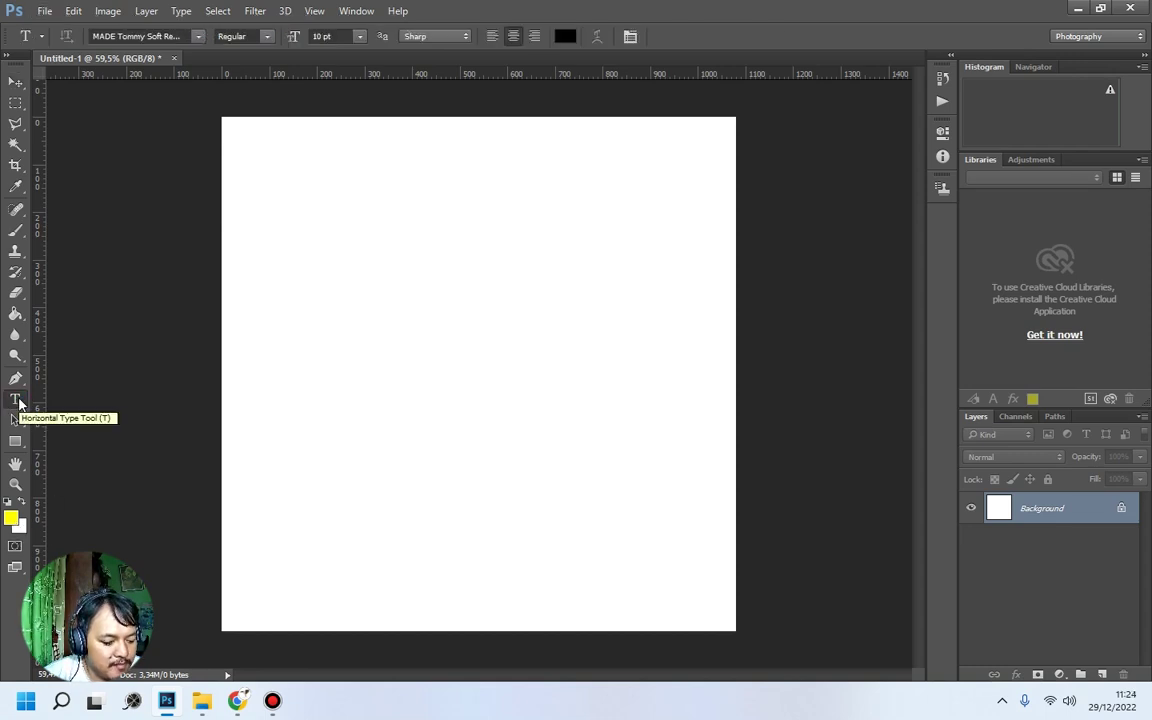
click(11, 517)
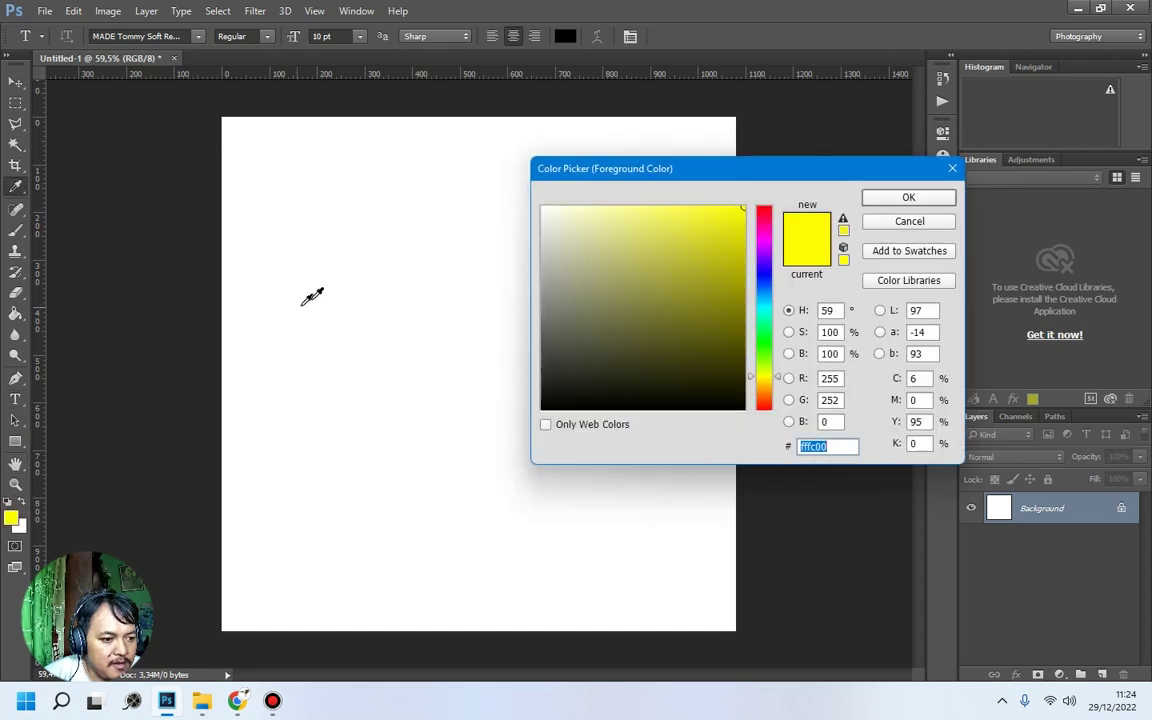
drag(545, 405, 517, 419)
click(875, 196)
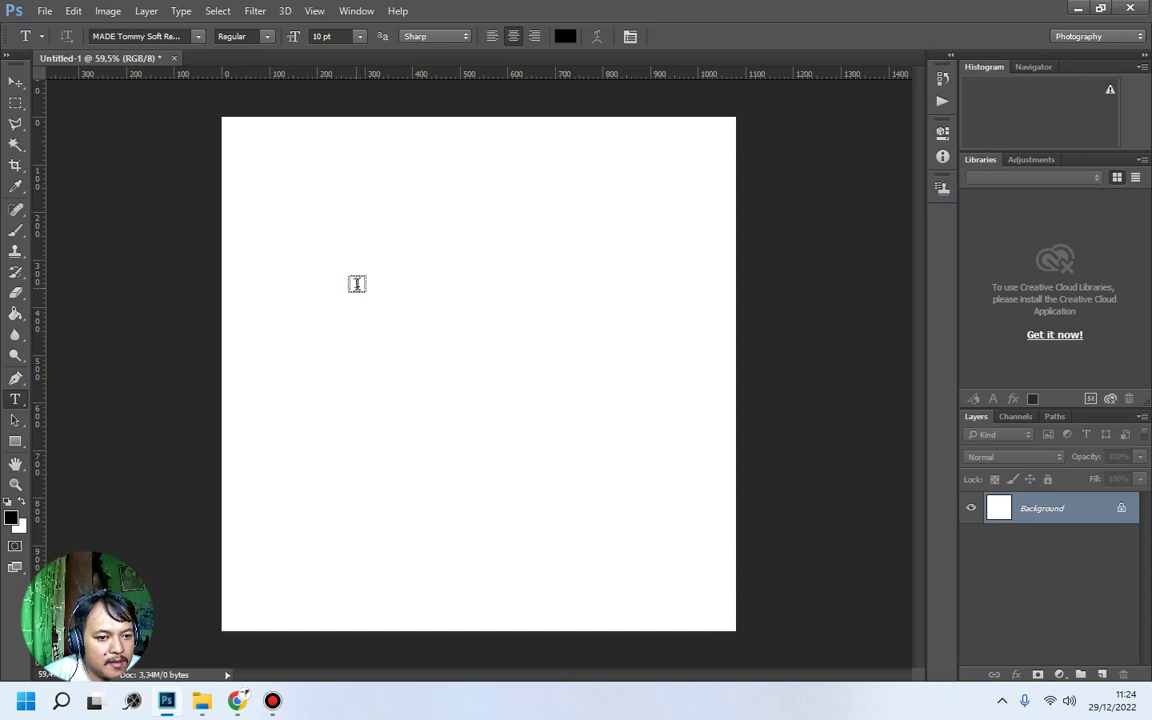
Set the type font to Javanese Text Regular.
click(193, 36)
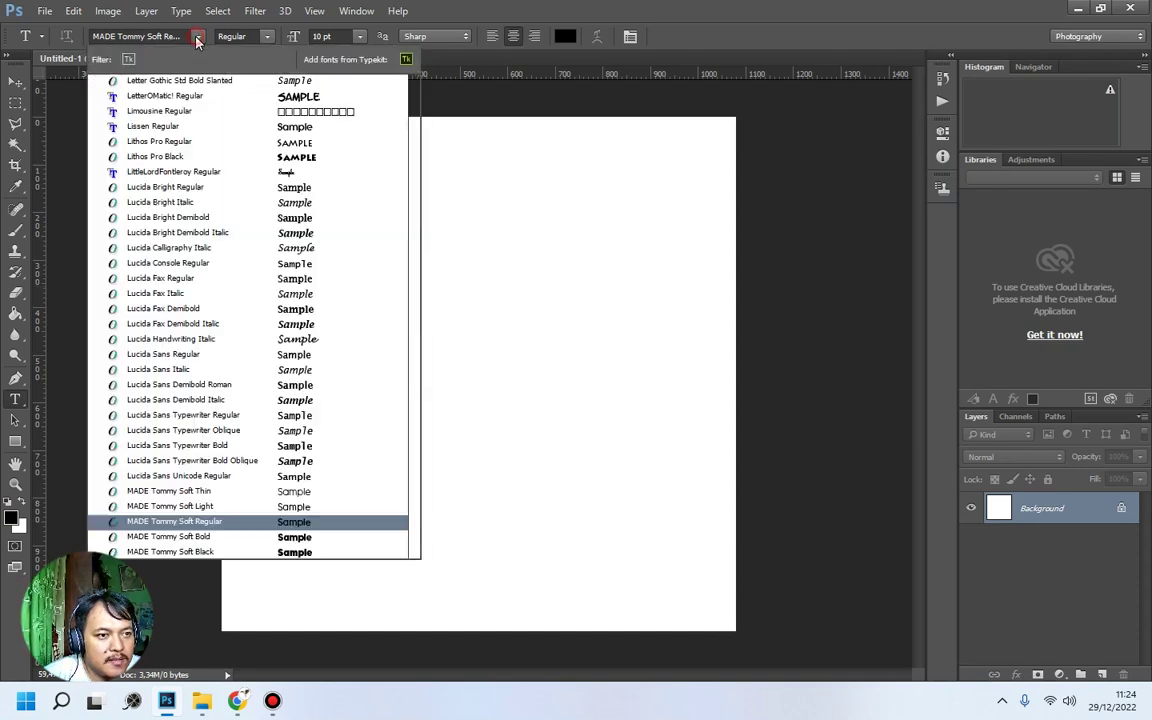
scroll(247, 268, up, 2)
scroll(252, 268, up, 2)
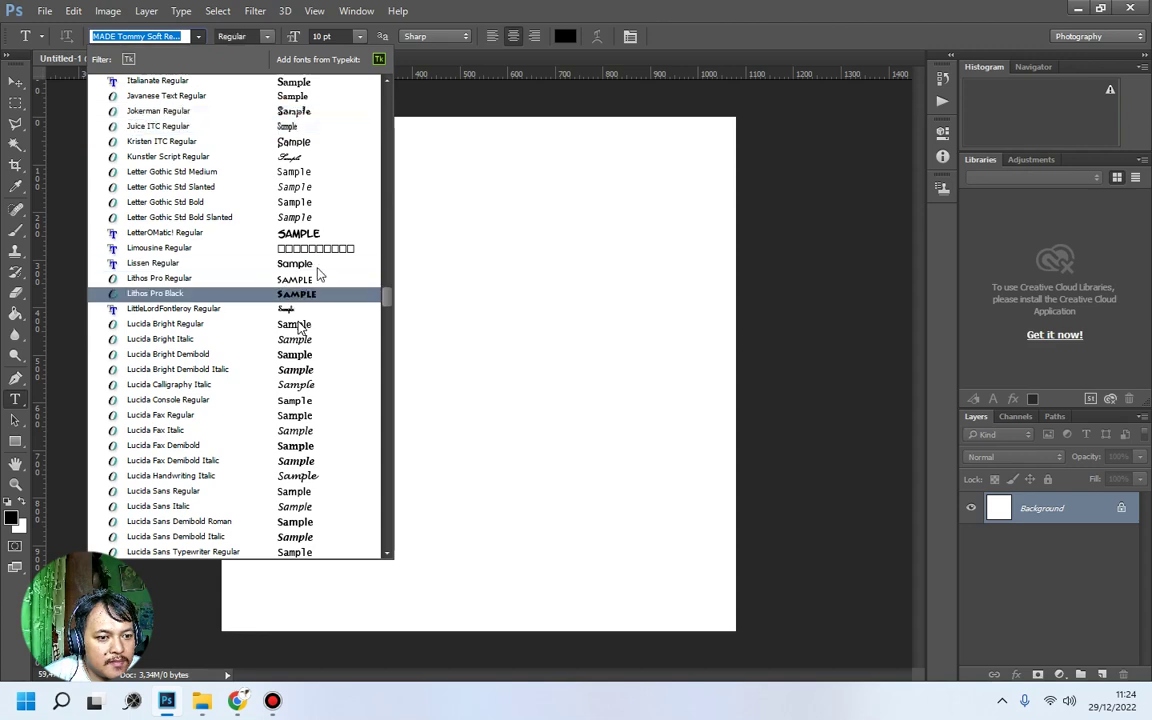
click(187, 95)
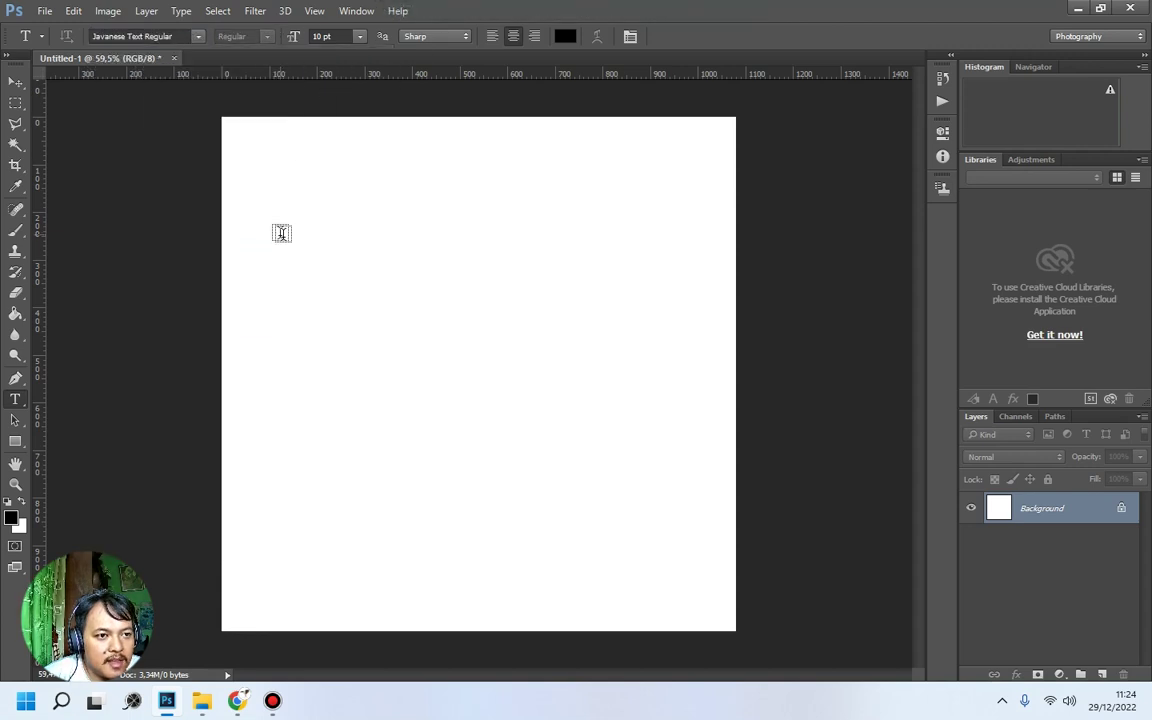
Set the type font to Arial Bold.
click(200, 40)
drag(385, 292, 361, 61)
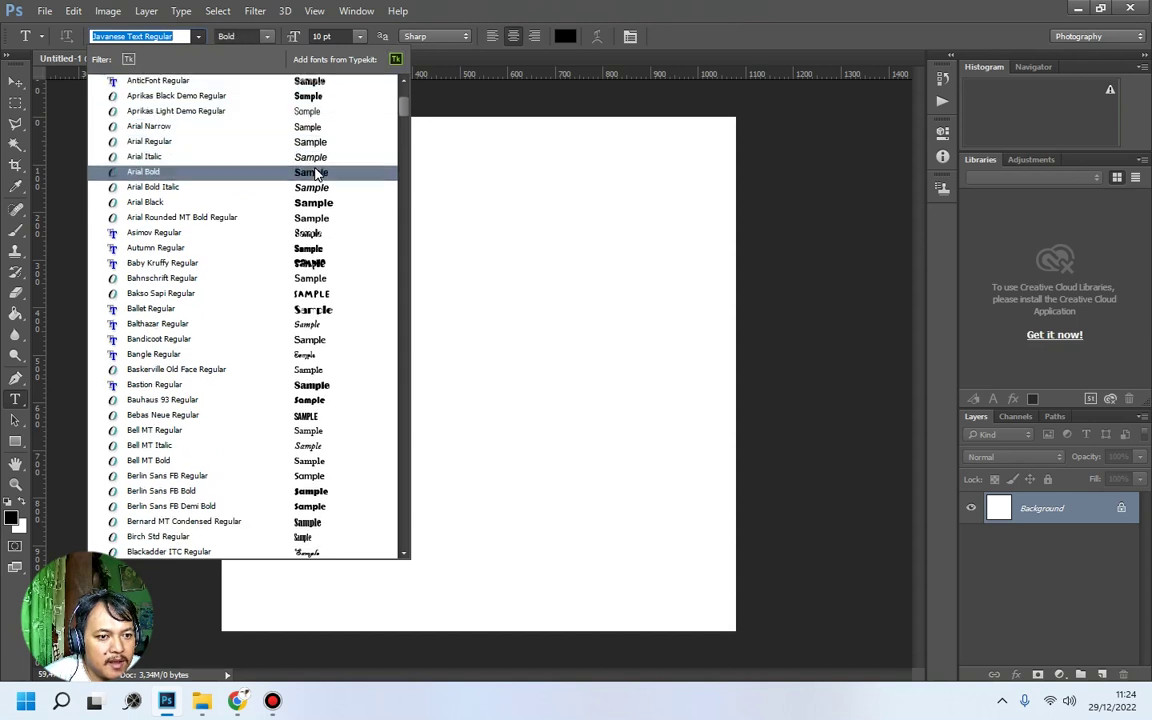
click(315, 170)
Write the title "5 Manfaat Buah Alpukat" on the canvas as a new text layer and commit it.
click(366, 319)
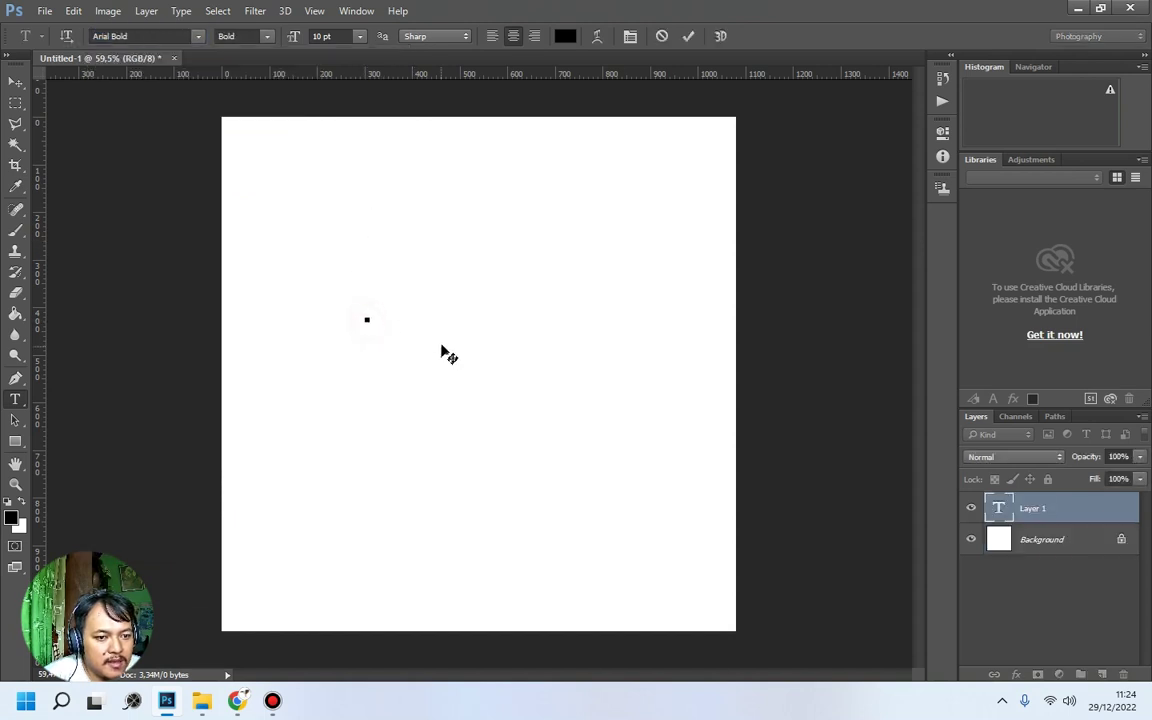
text(5 Manfaat B)
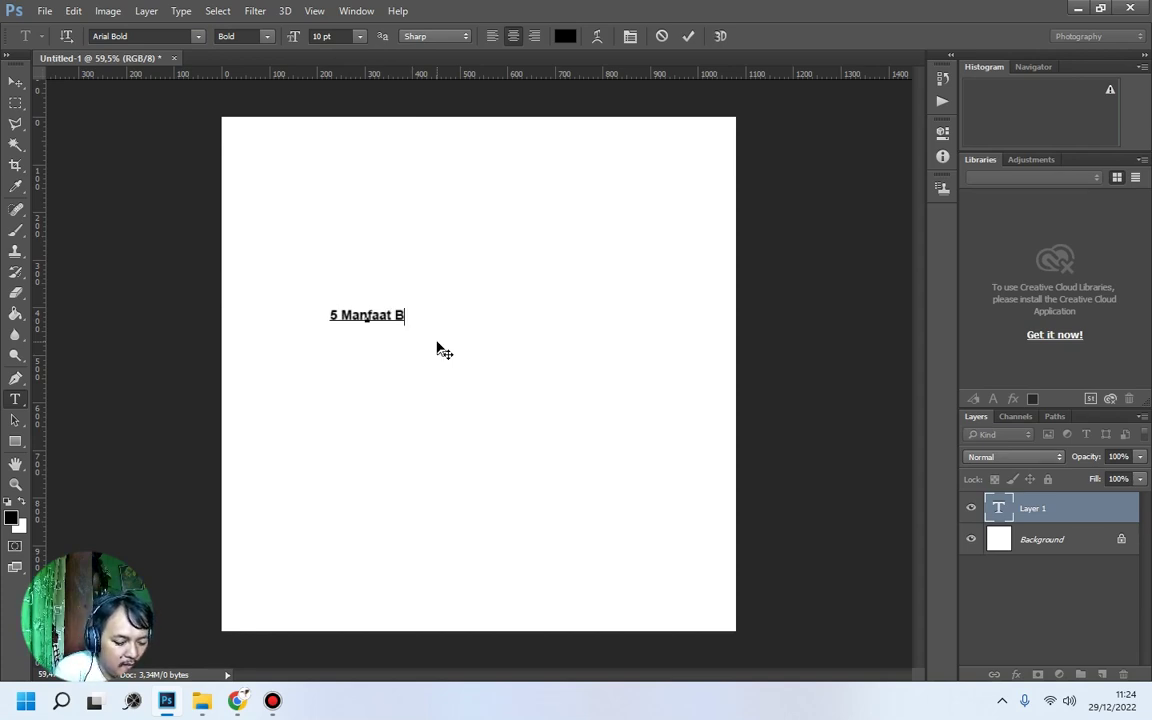
text(uah Alpukat)
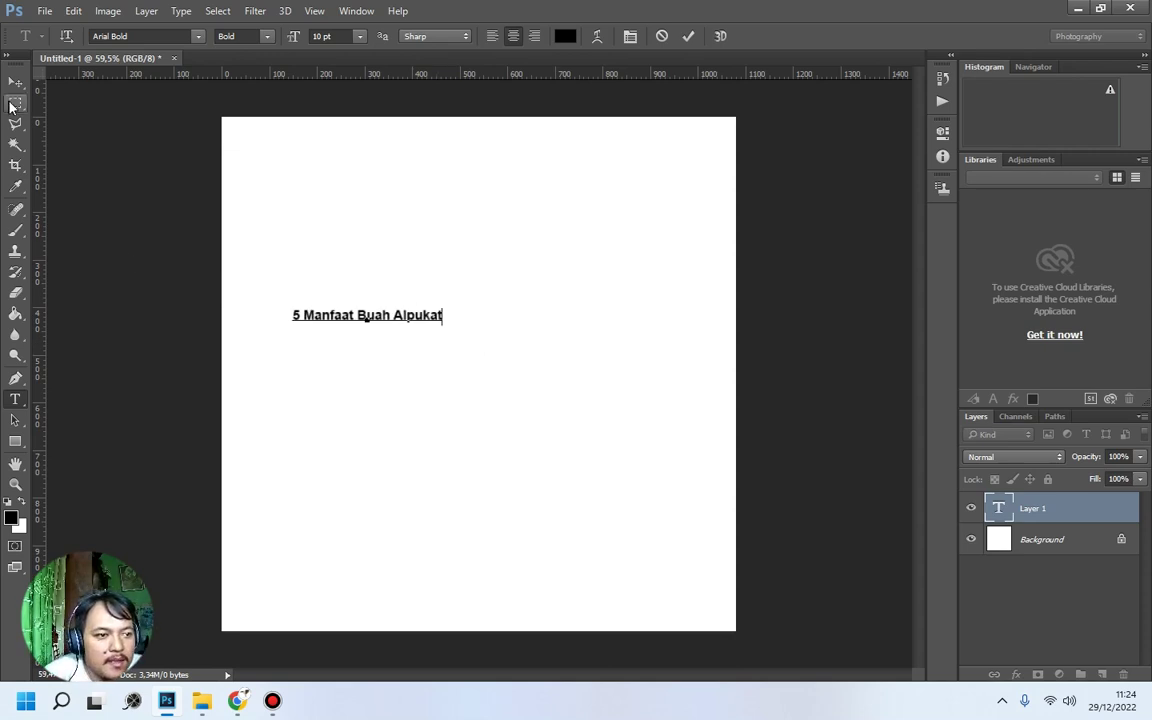
click(688, 37)
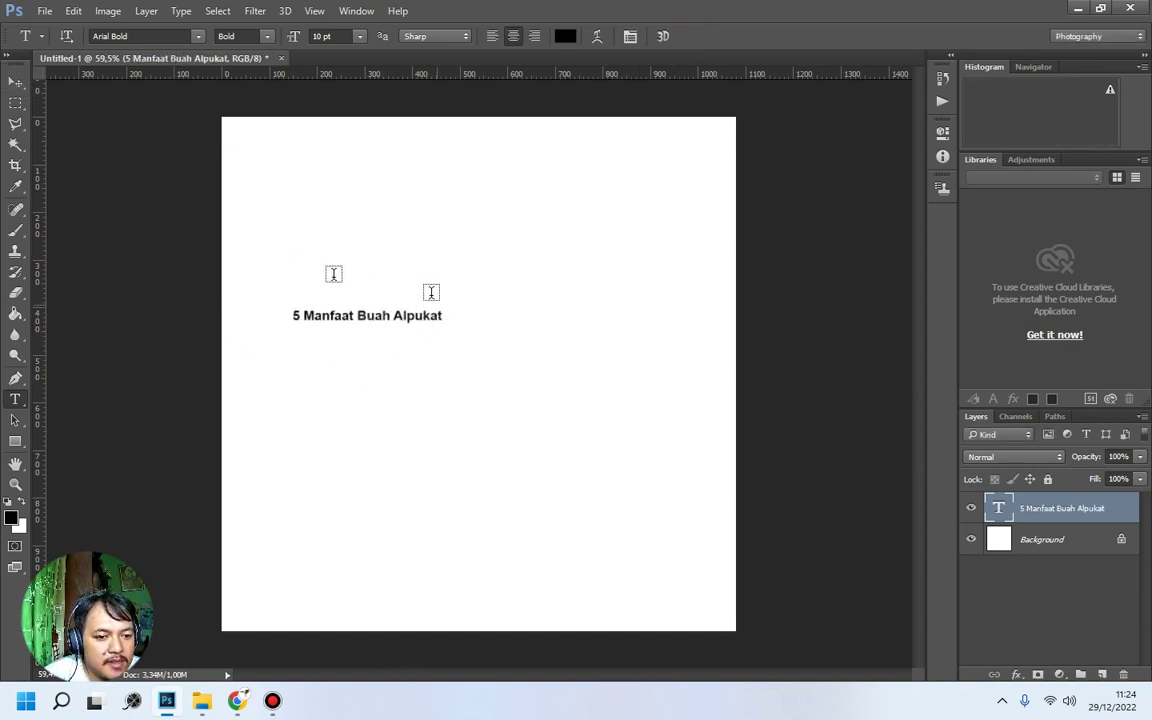
Scale the title proportionally to about 235% and place it horizontally centred near the canvas's upper edge.
click(13, 82)
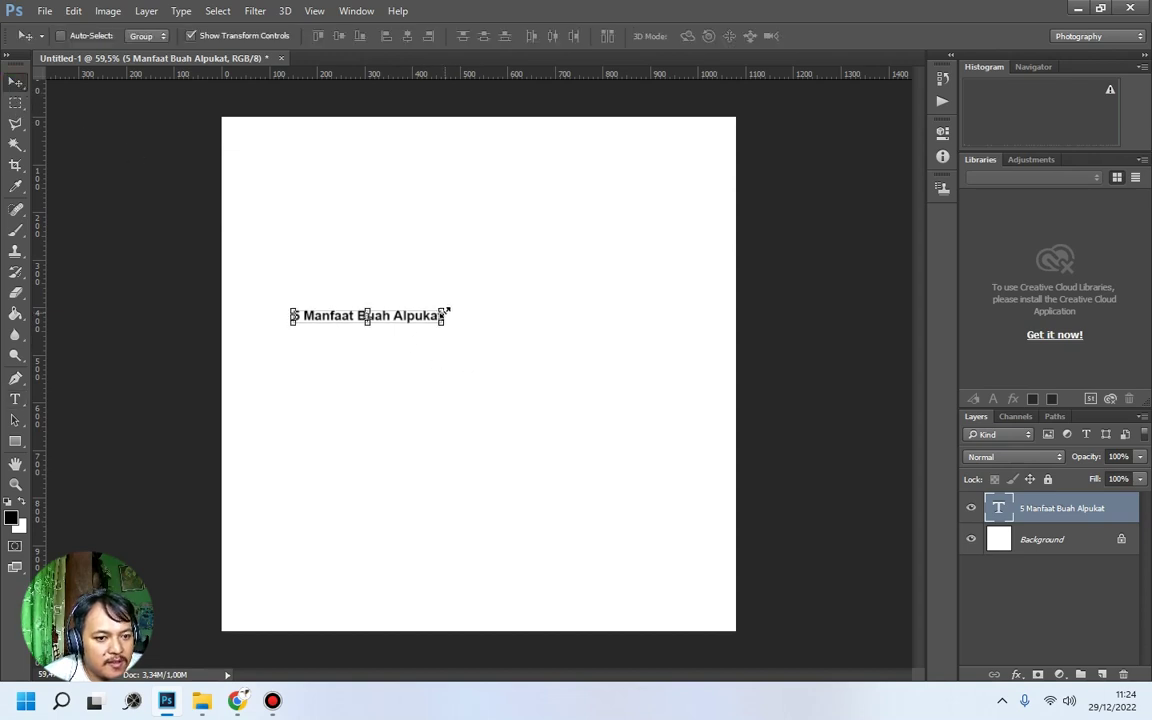
drag(445, 306, 655, 203)
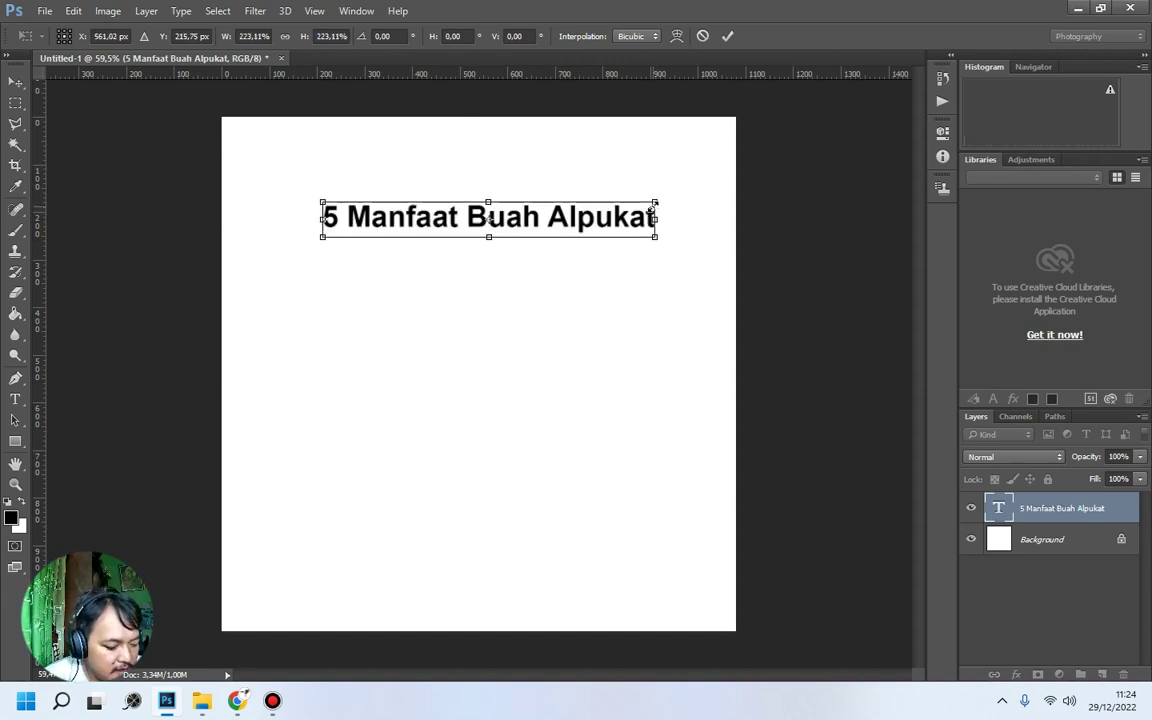
drag(654, 201, 601, 188)
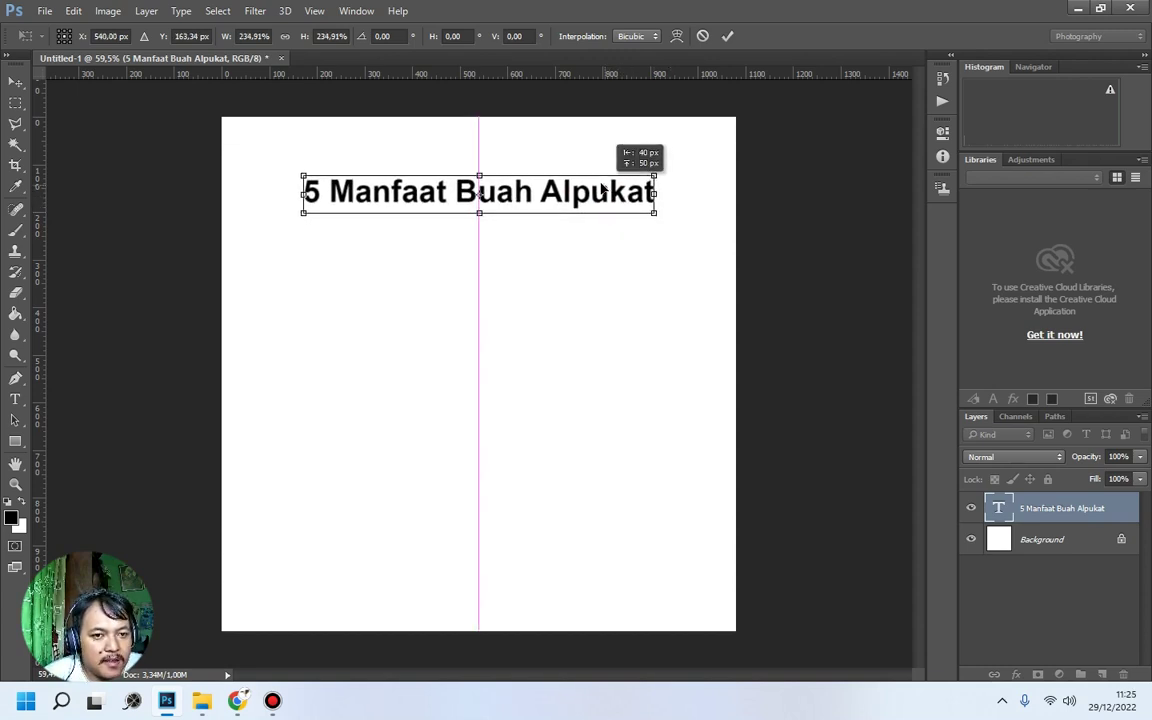
key(Return)
mouse_move(535, 205)
mouse_down()
mouse_move(558, 233)
mouse_move(540, 220)
mouse_up()
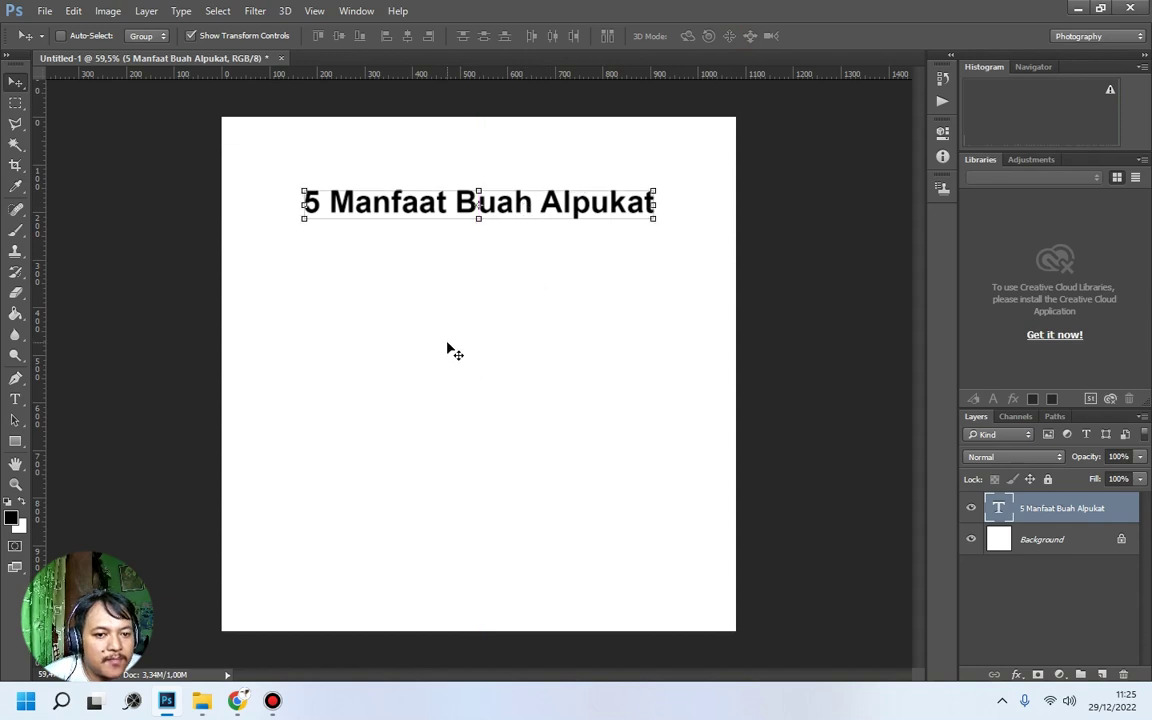
Break the title into two lines, "5 Manfaat" above "Buah Alpukat".
click(15, 398)
click(455, 201)
key(BackSpace)
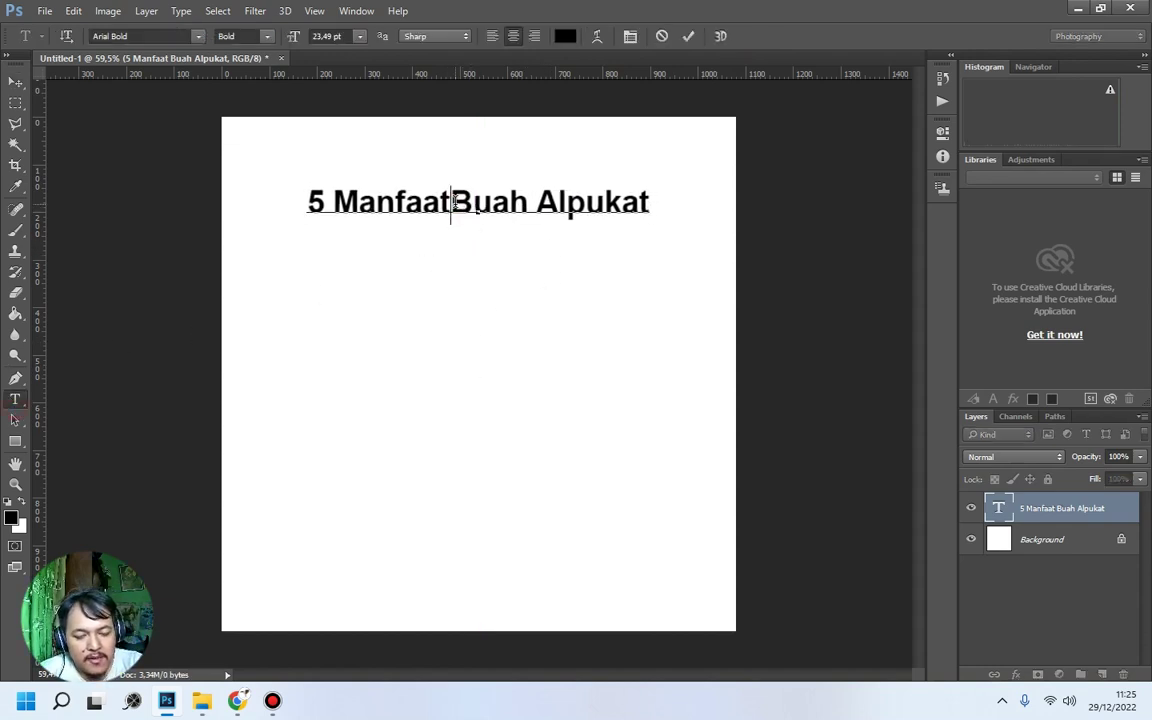
key(Return)
Select both lines of the title, display the Character settings and increase the font size to 27.49 pt.
drag(398, 205, 636, 262)
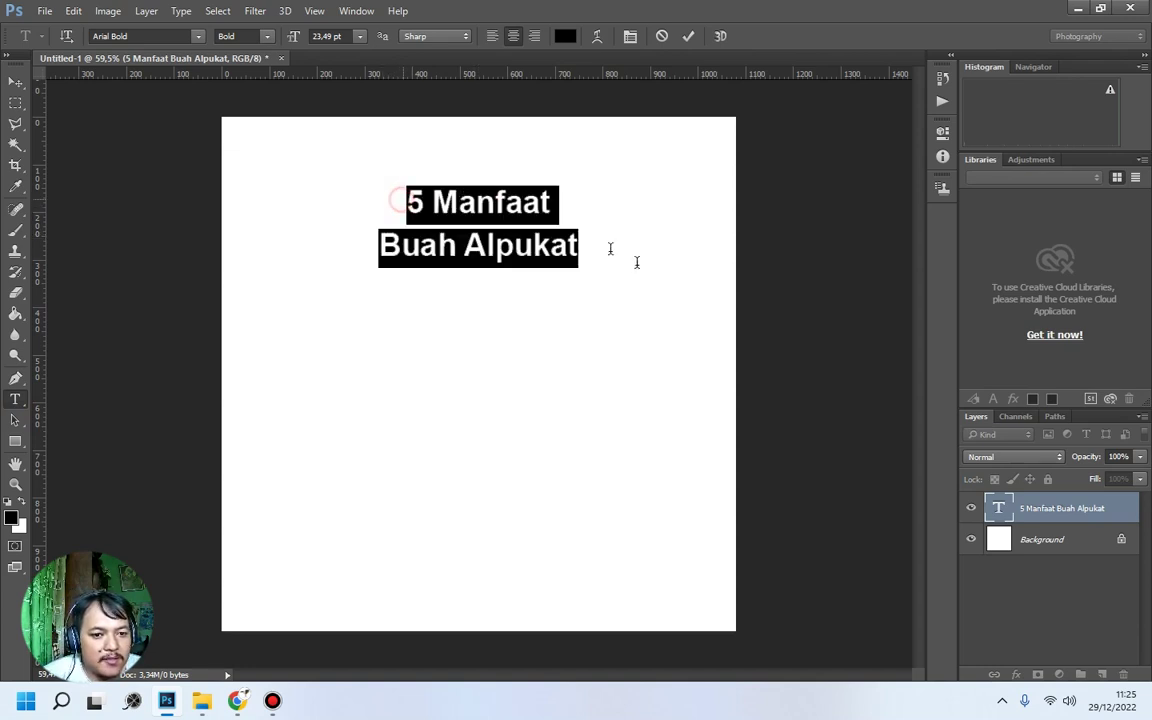
click(585, 246)
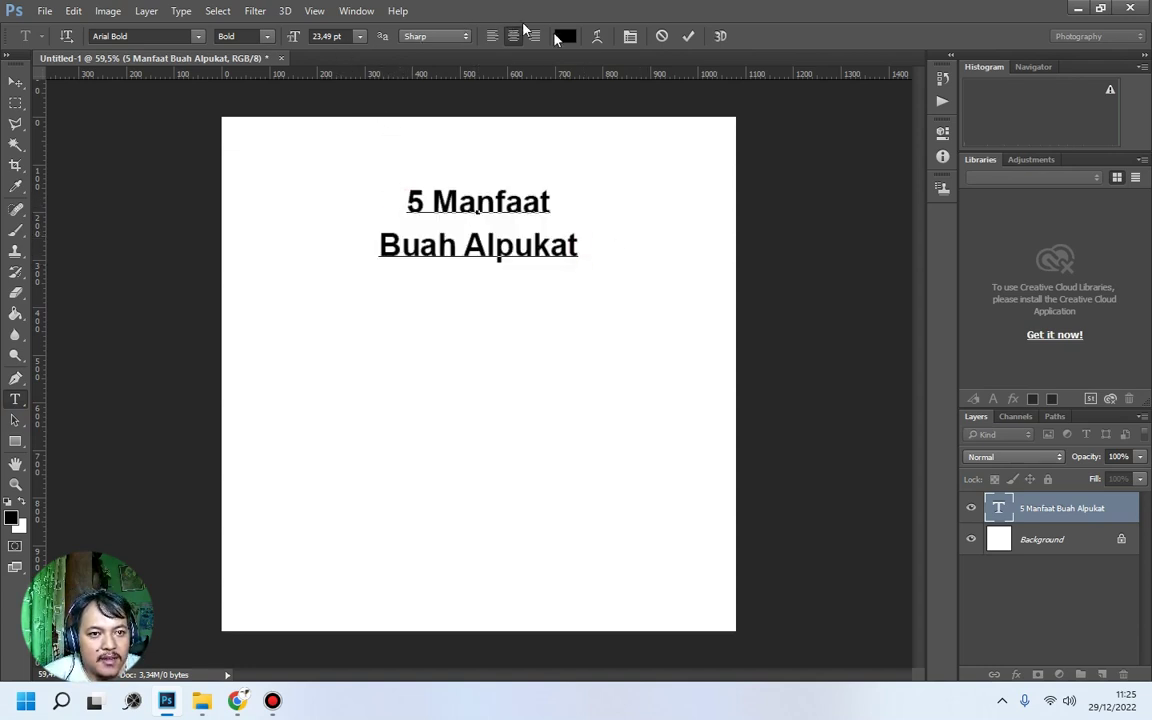
drag(372, 178, 613, 256)
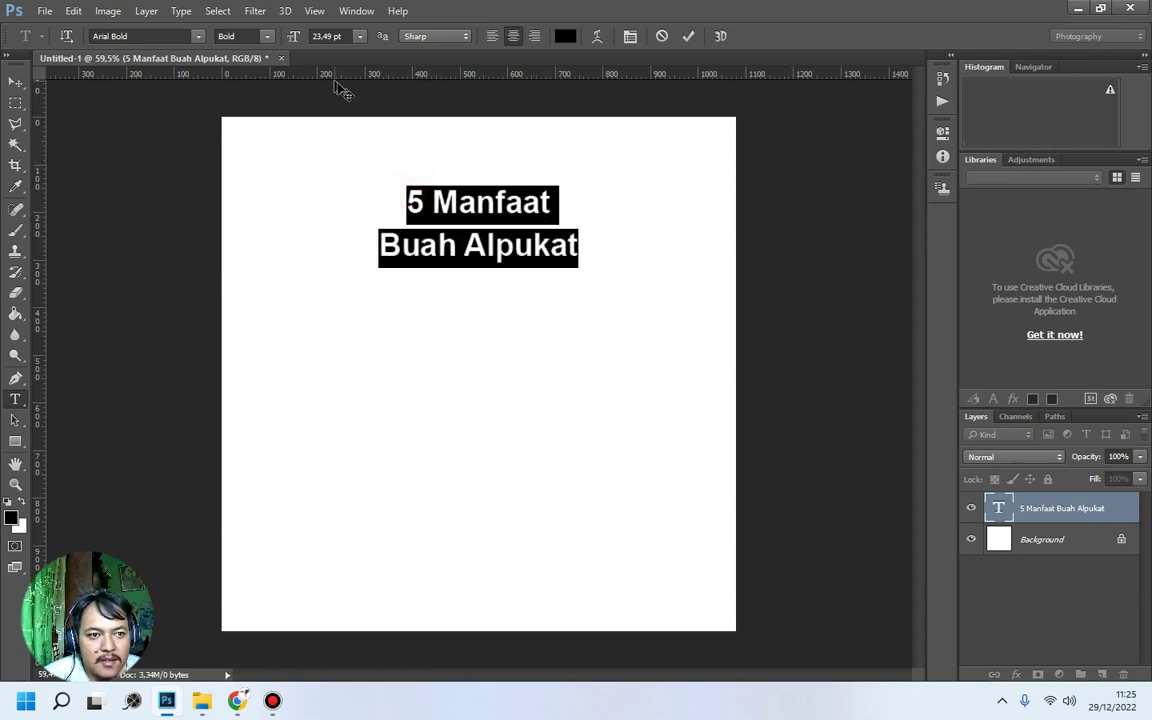
click(356, 10)
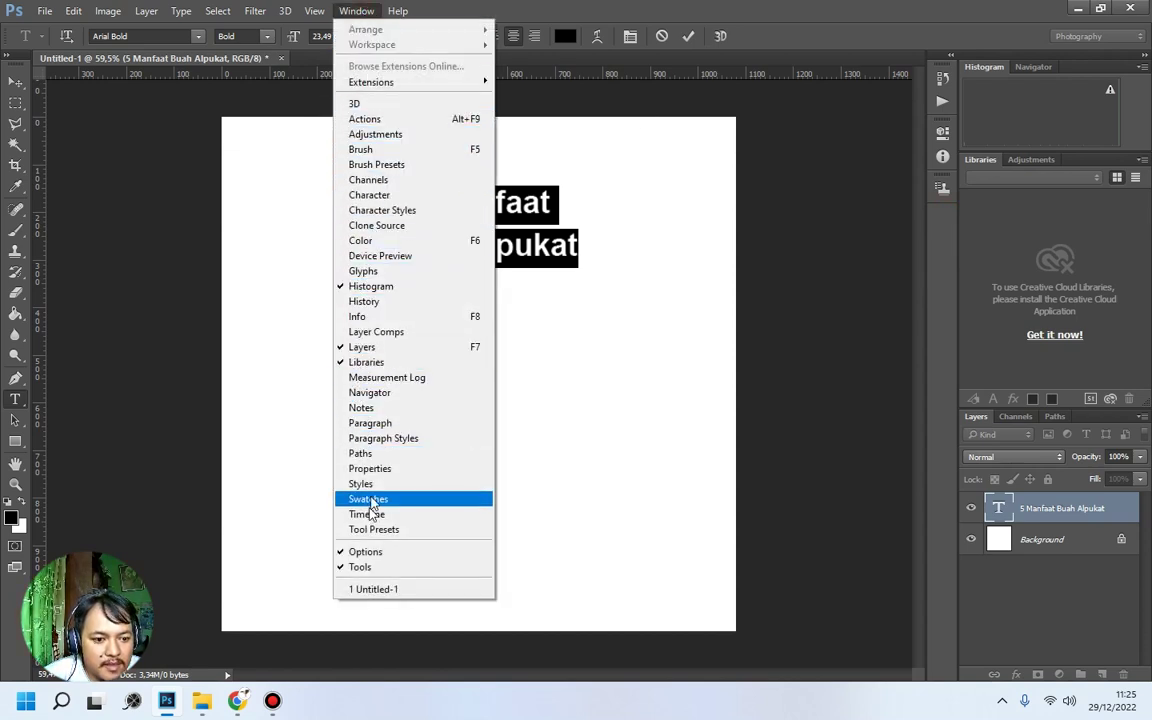
click(357, 197)
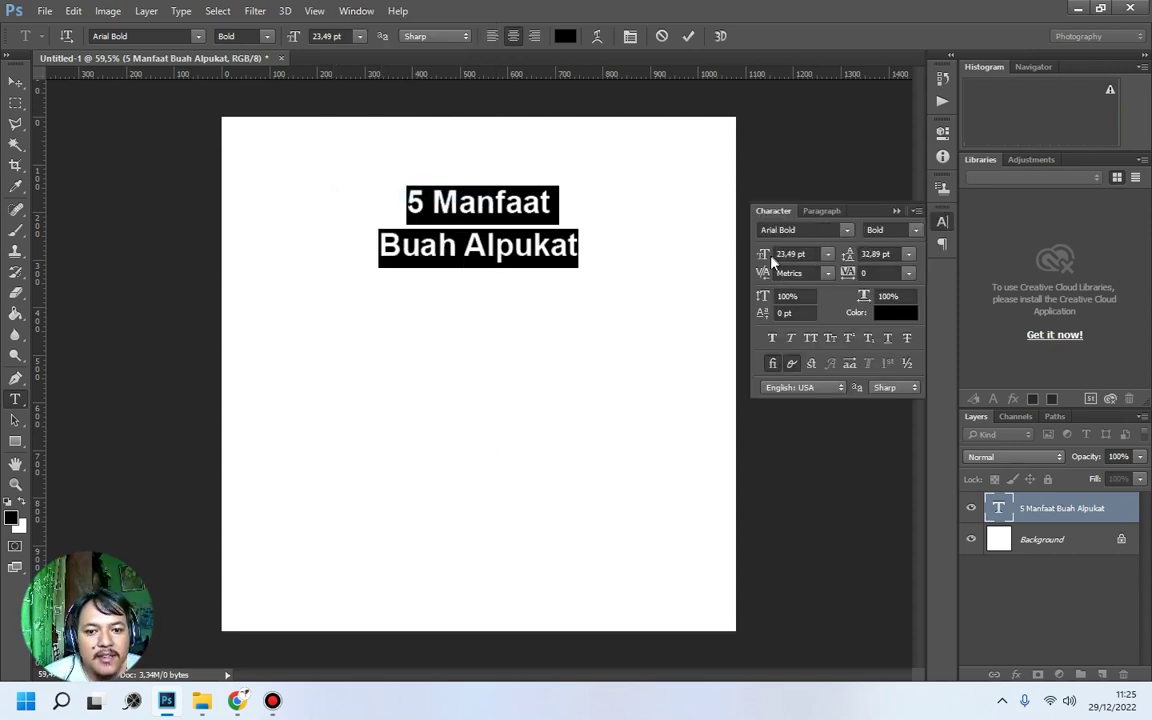
drag(763, 256, 686, 270)
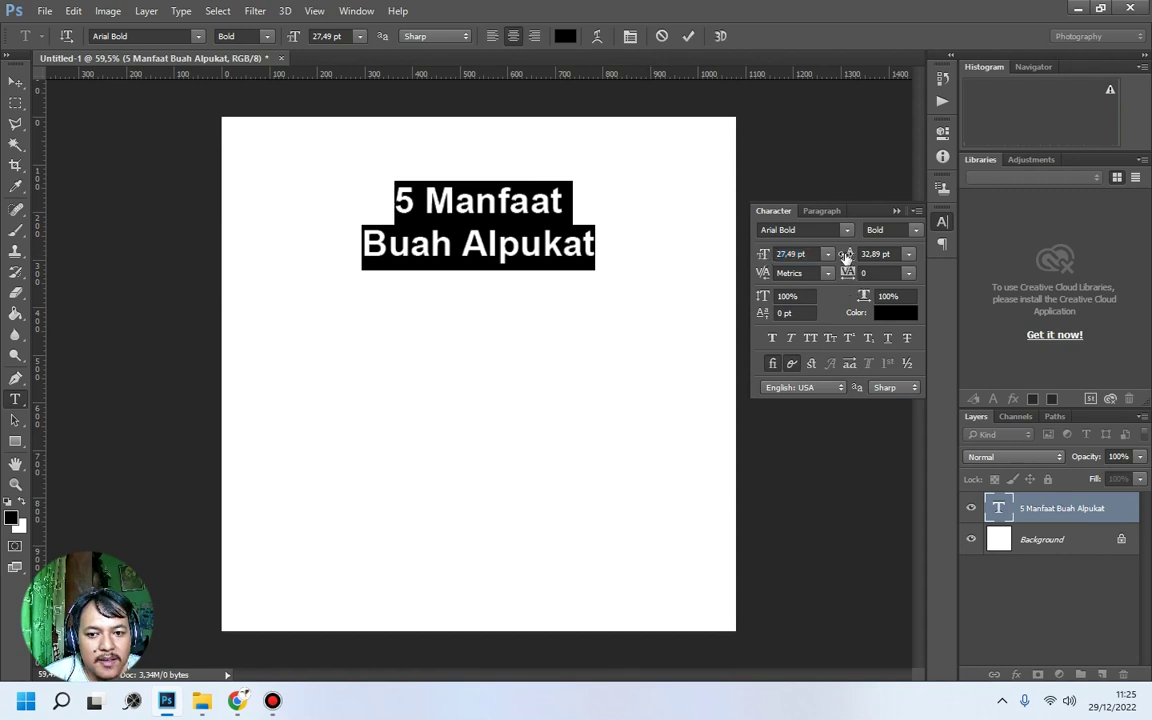
Tighten the line spacing of the two-line title to a leading of 26.89 pt.
mouse_move(850, 254)
mouse_down()
mouse_move(862, 254)
mouse_move(848, 256)
mouse_up()
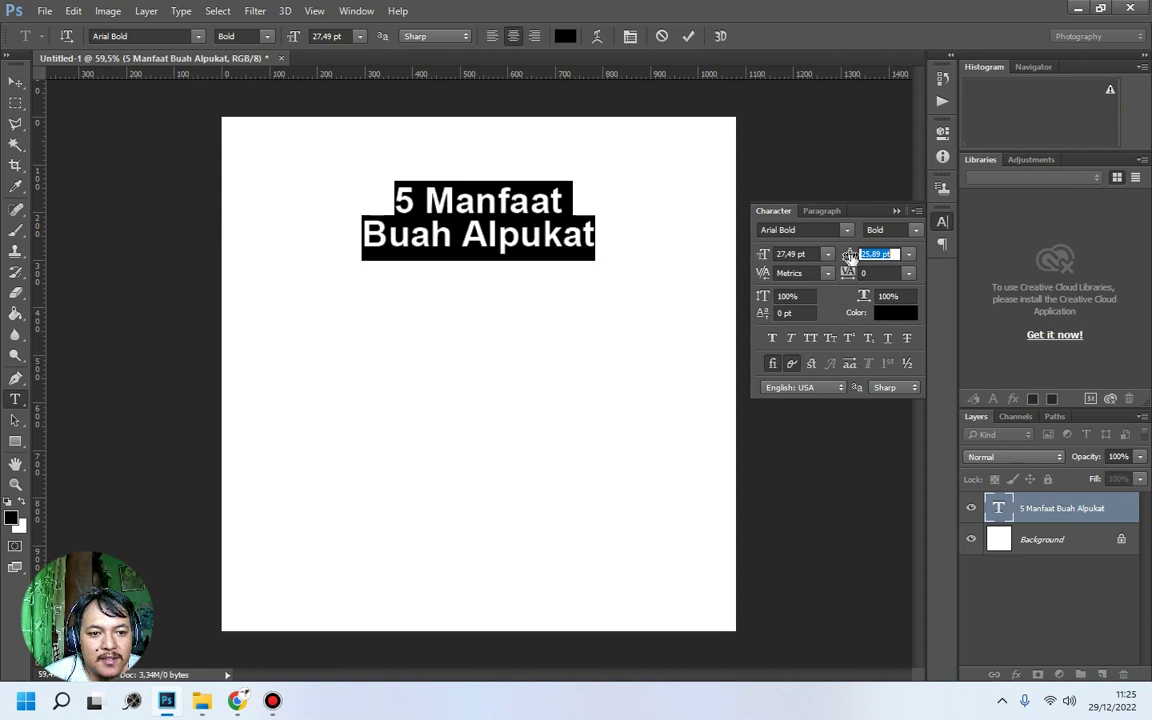
key(Up)
key(Up)
key(Up)
key(Down)
key(Down)
key(Down)
key(Down)
key(Up)
key(Up)
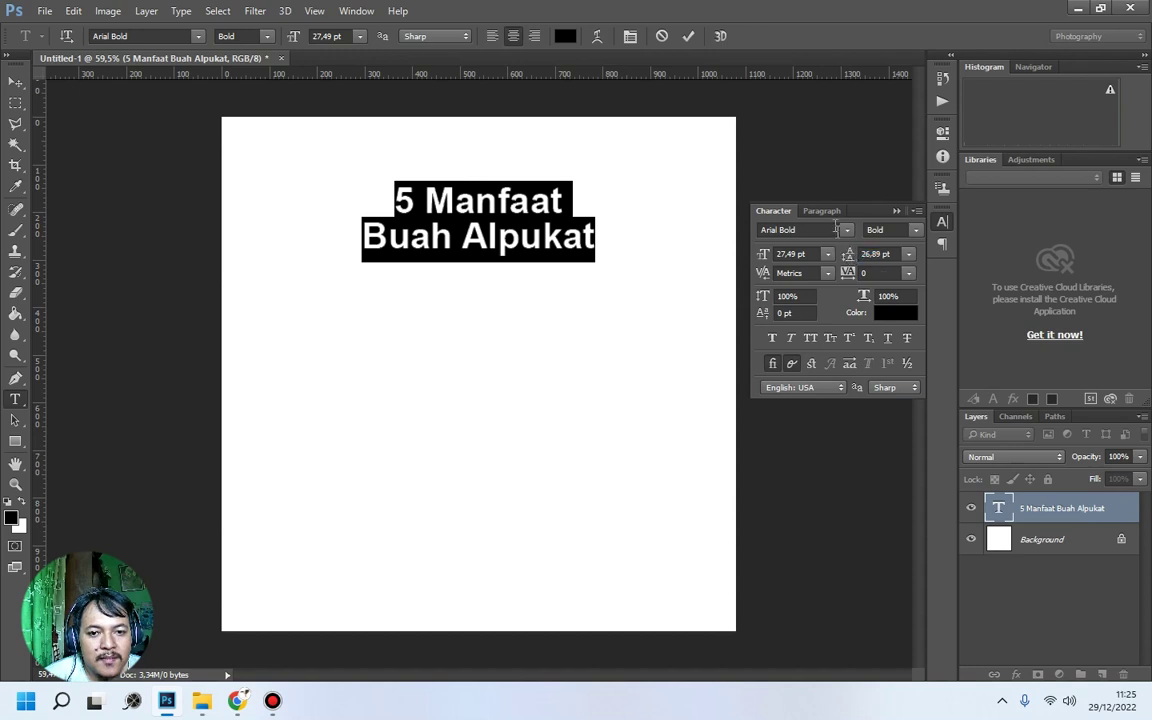
Try left and right paragraph alignment on the title and restore its centred alignment.
click(824, 211)
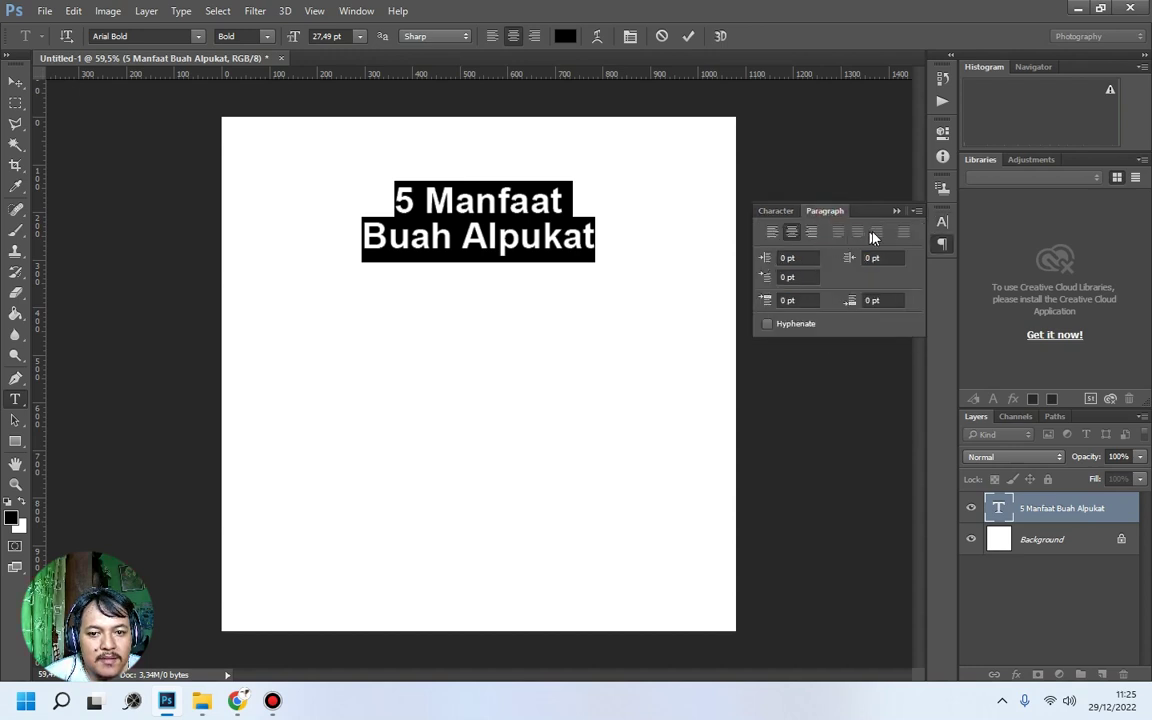
click(772, 232)
click(811, 232)
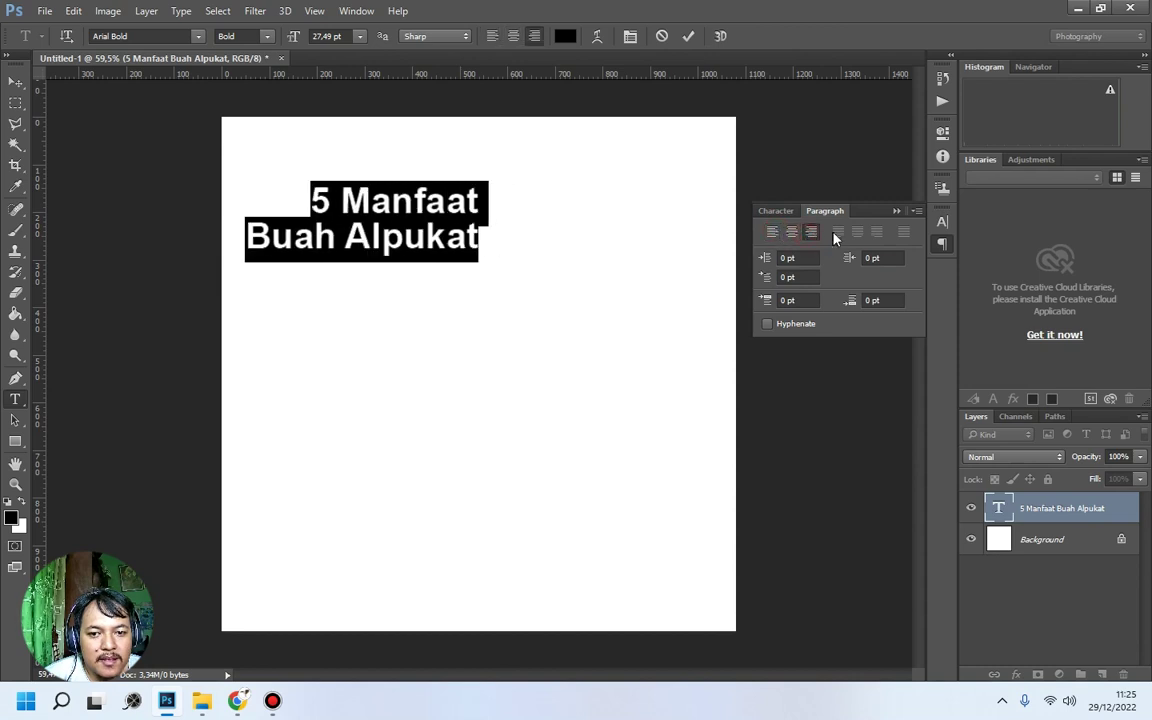
click(773, 232)
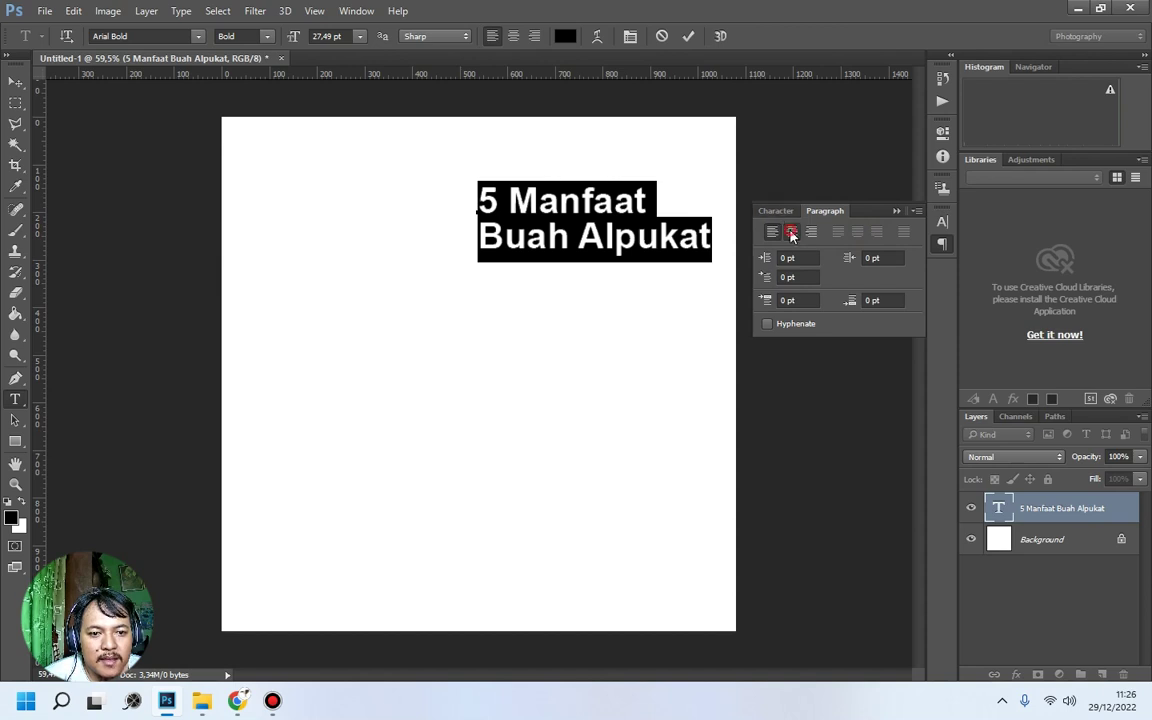
click(791, 232)
Return to the Character settings, collapse them and commit the title's text edits.
click(776, 211)
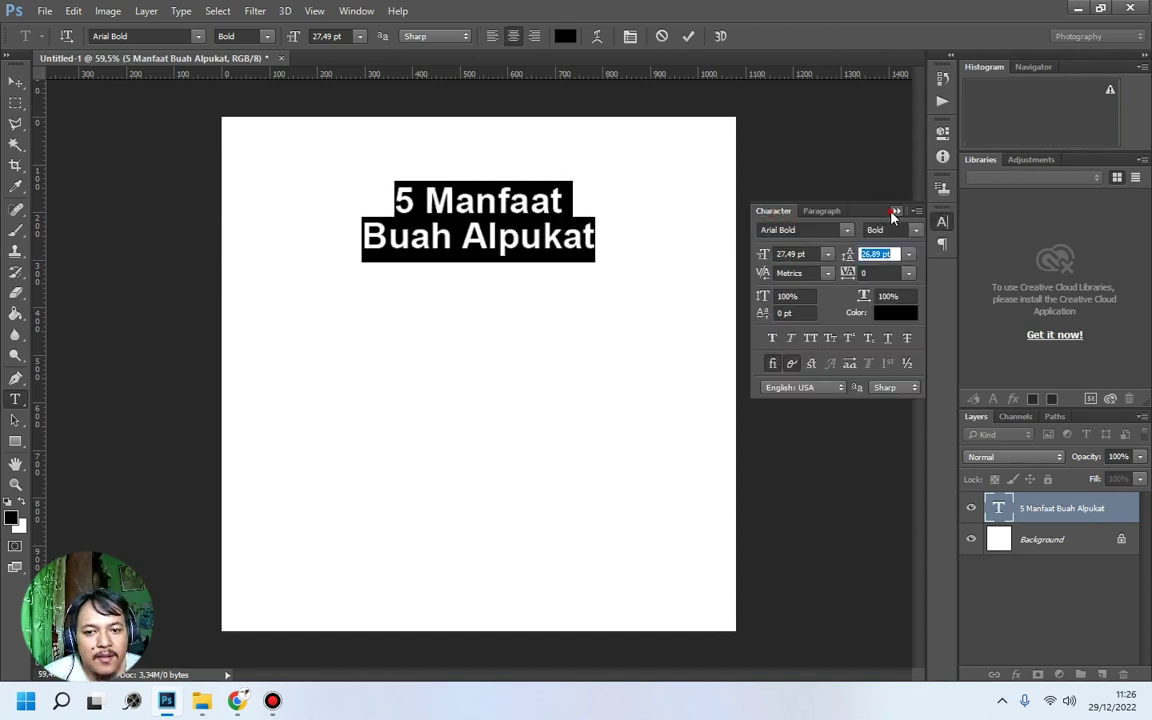
click(897, 213)
click(688, 37)
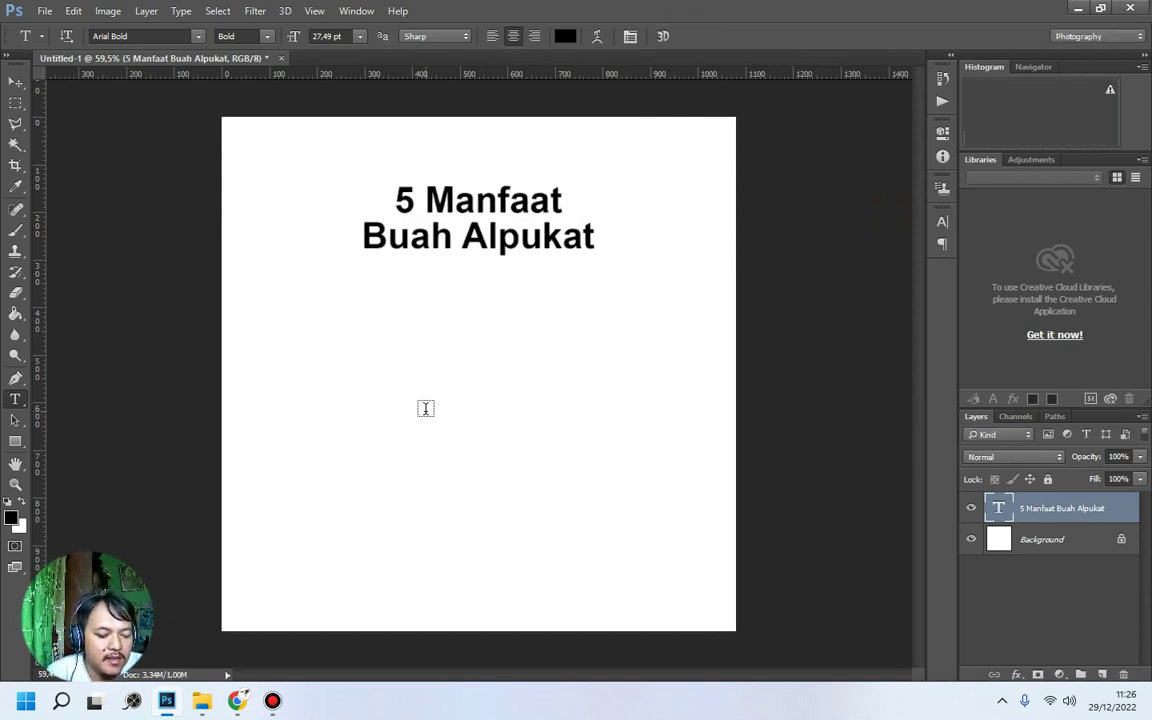
Switch to the avocado article in Chrome, copy benefit "1. Membantu Menjaga Berat Badan." with its paragraph, and return to Photoshop.
click(237, 700)
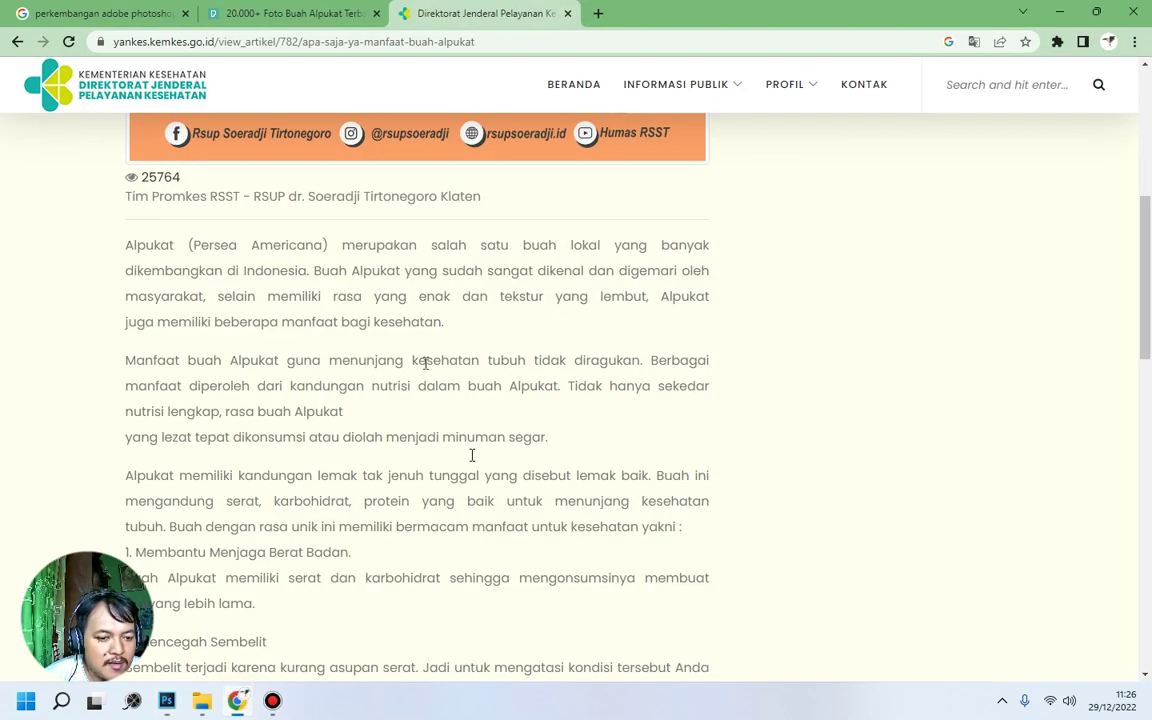
scroll(386, 488, down, 5)
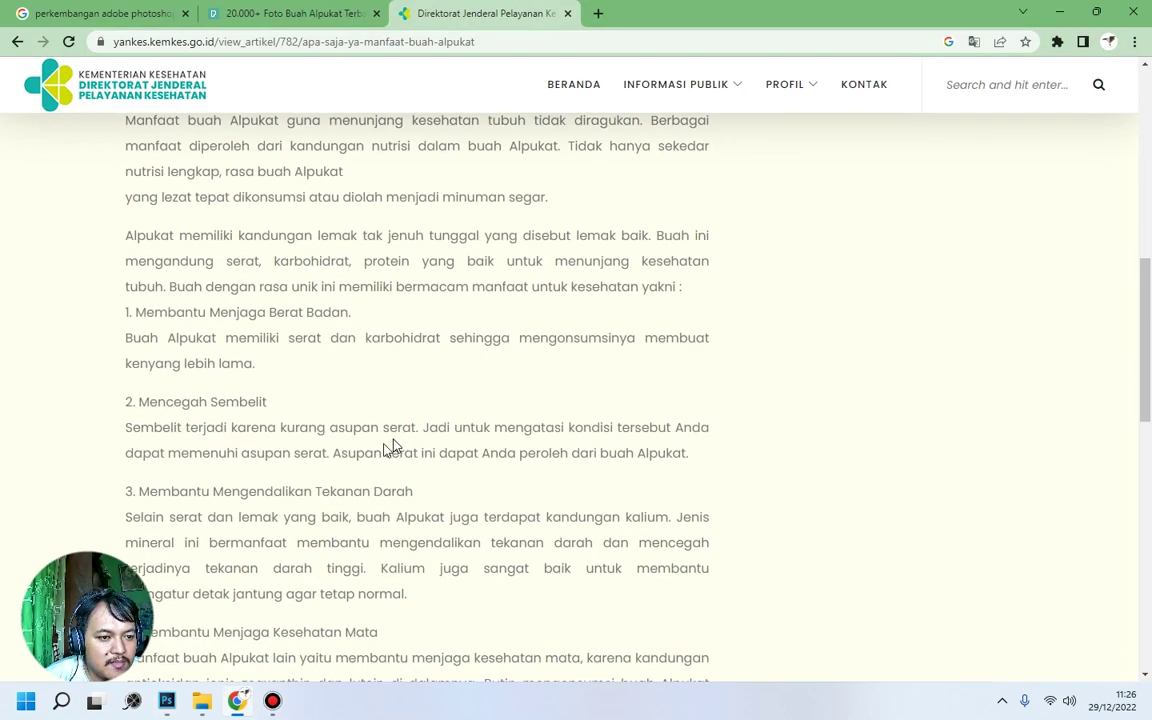
drag(131, 312, 267, 371)
key(ctrl+c)
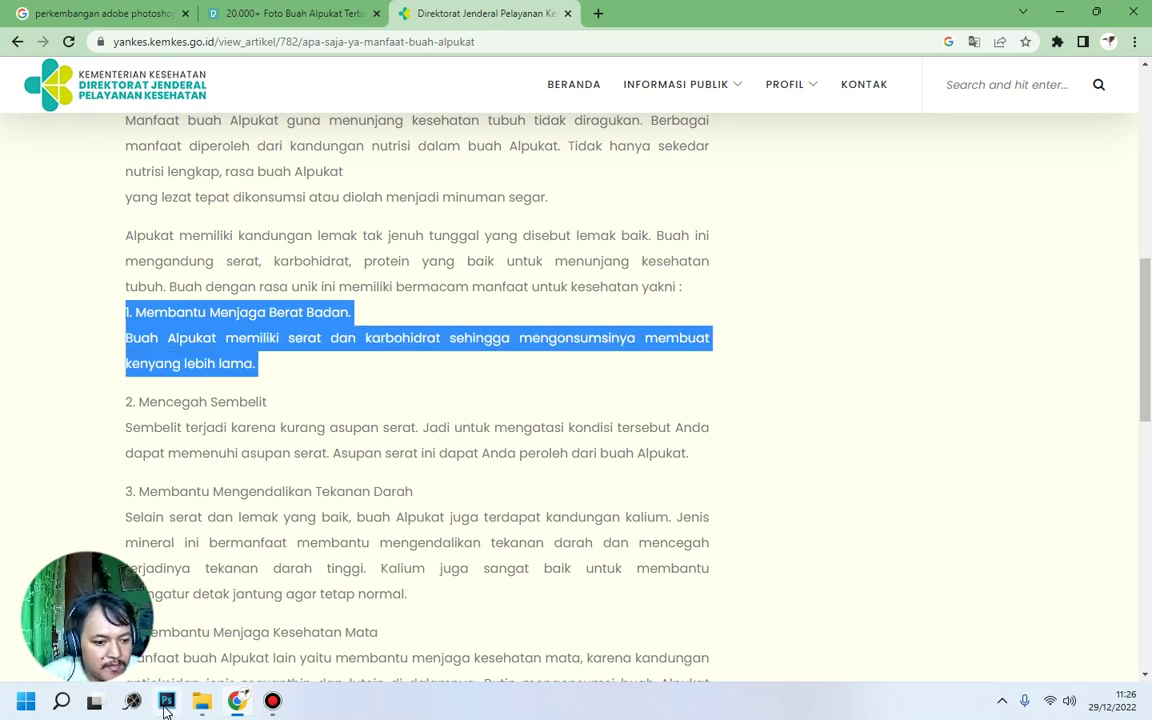
key(alt+Tab)
drag(308, 309, 562, 388)
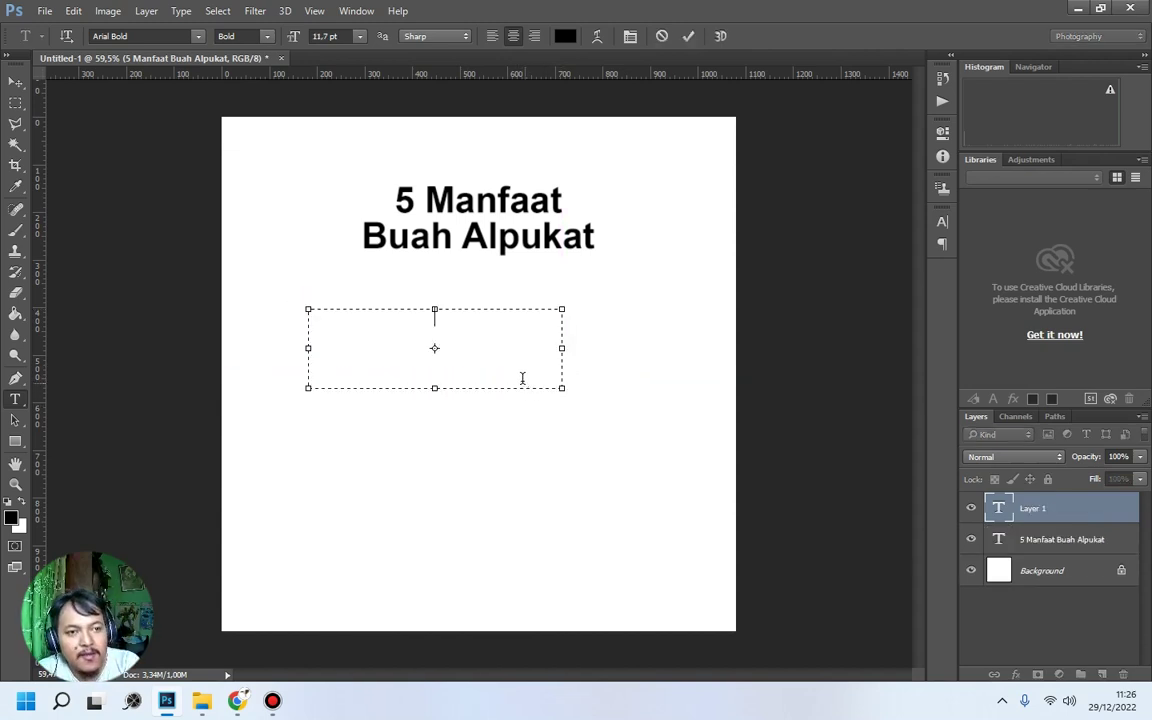
click(15, 81)
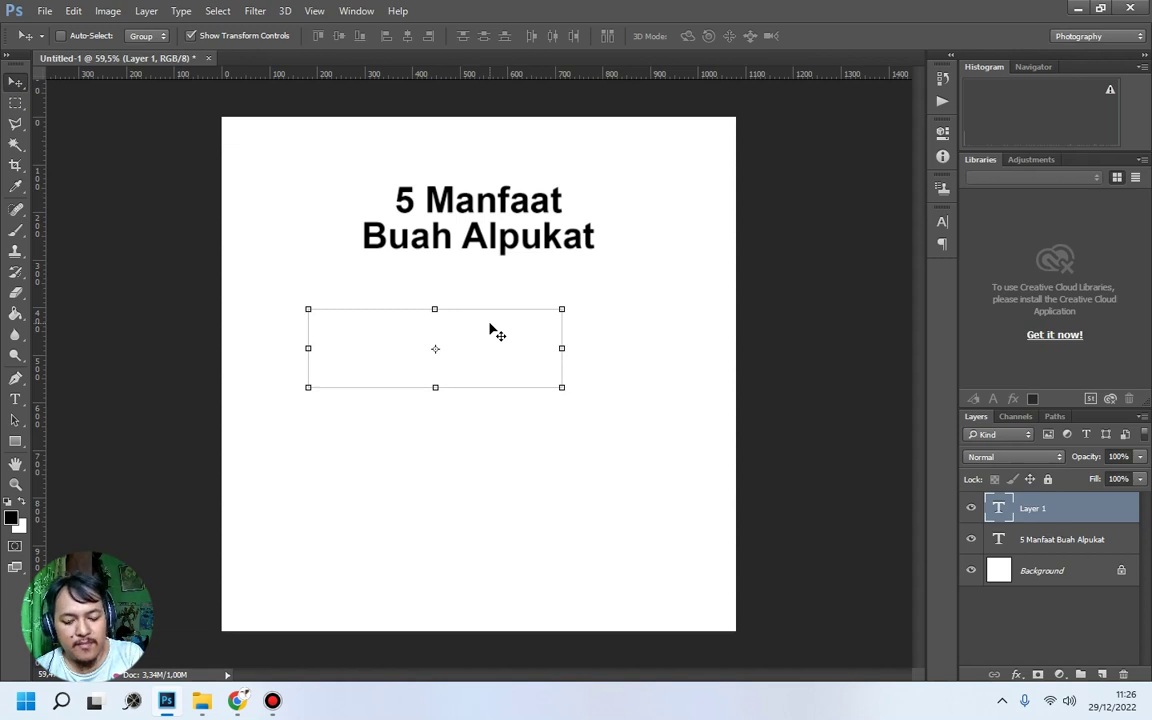
key(Delete)
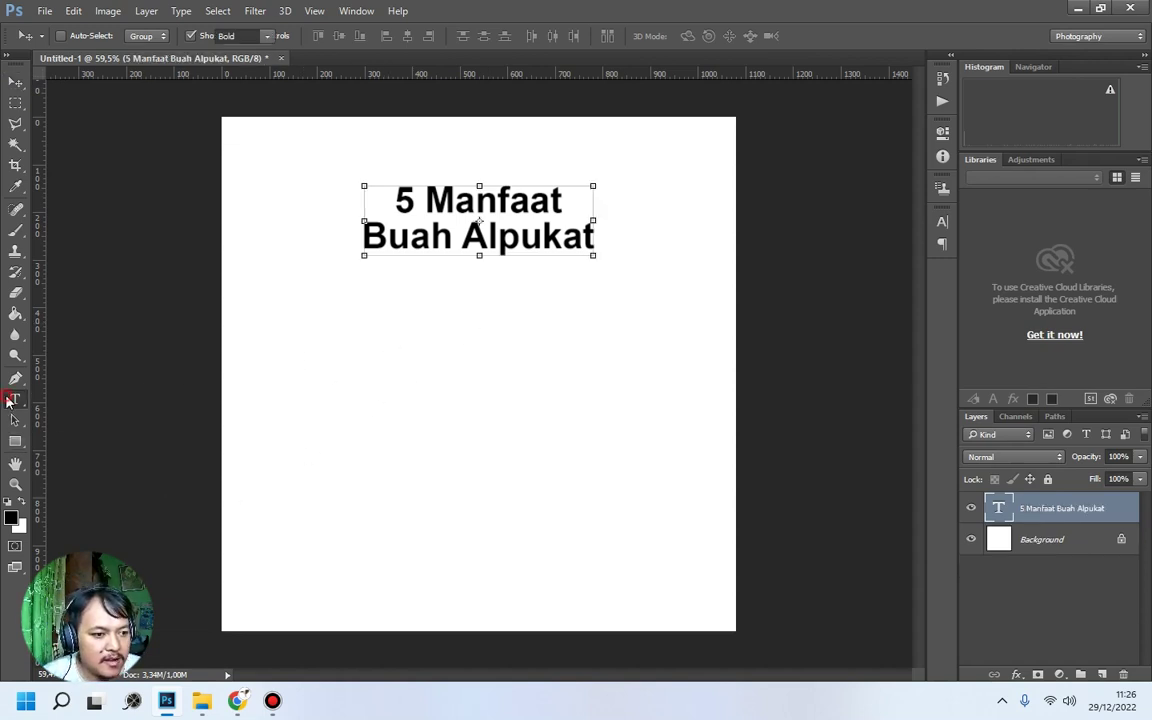
Try pasting the copied benefit as point text below the title, and delete that text layer.
click(12, 399)
click(324, 360)
text(gdfgdf)
key(BackSpace)
key(BackSpace)
key(BackSpace)
key(ctrl+a)
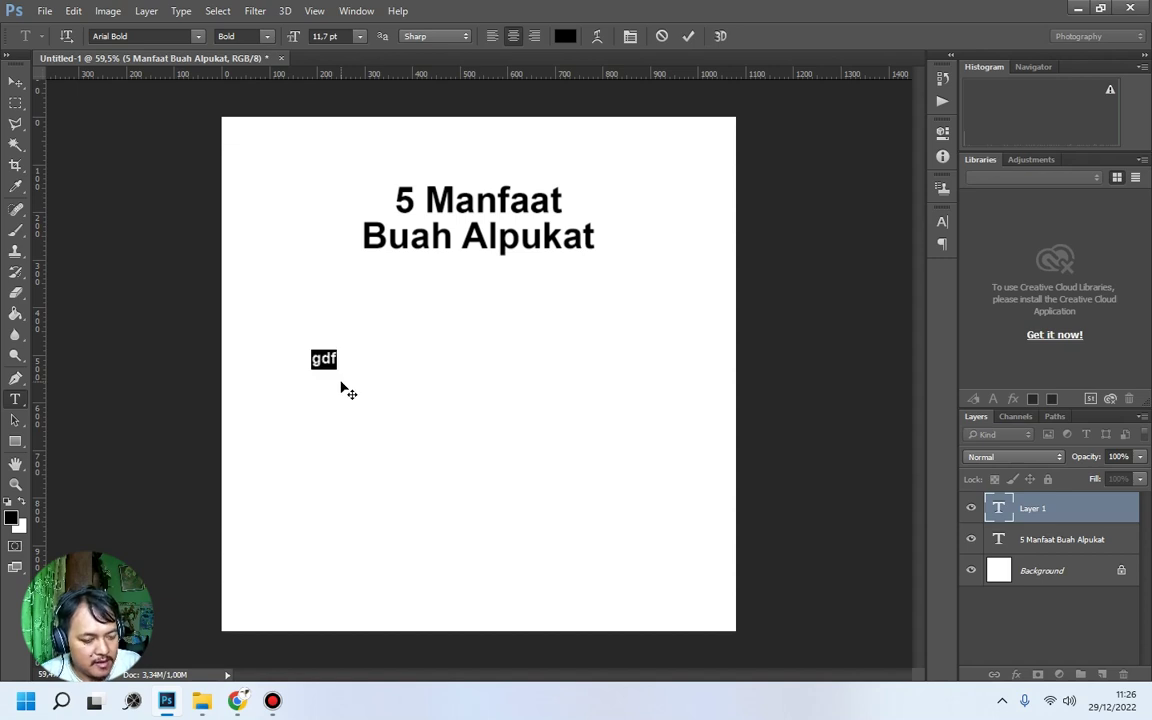
key(ctrl+v)
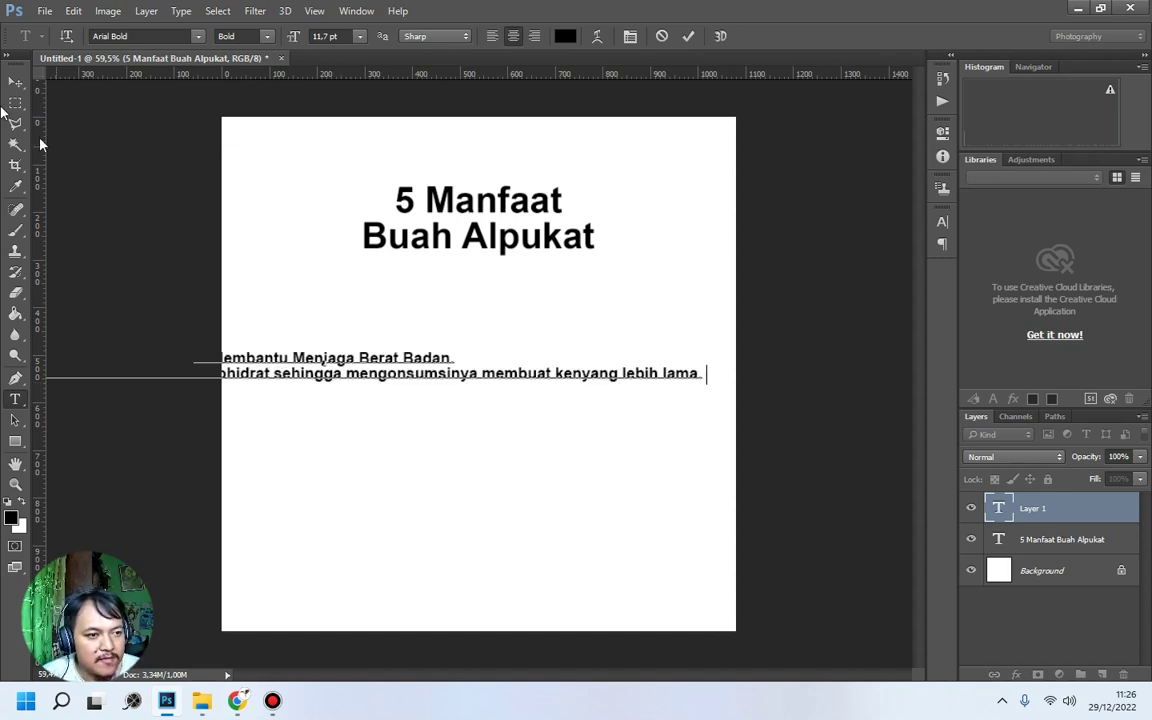
click(16, 81)
drag(375, 378, 670, 375)
key(Delete)
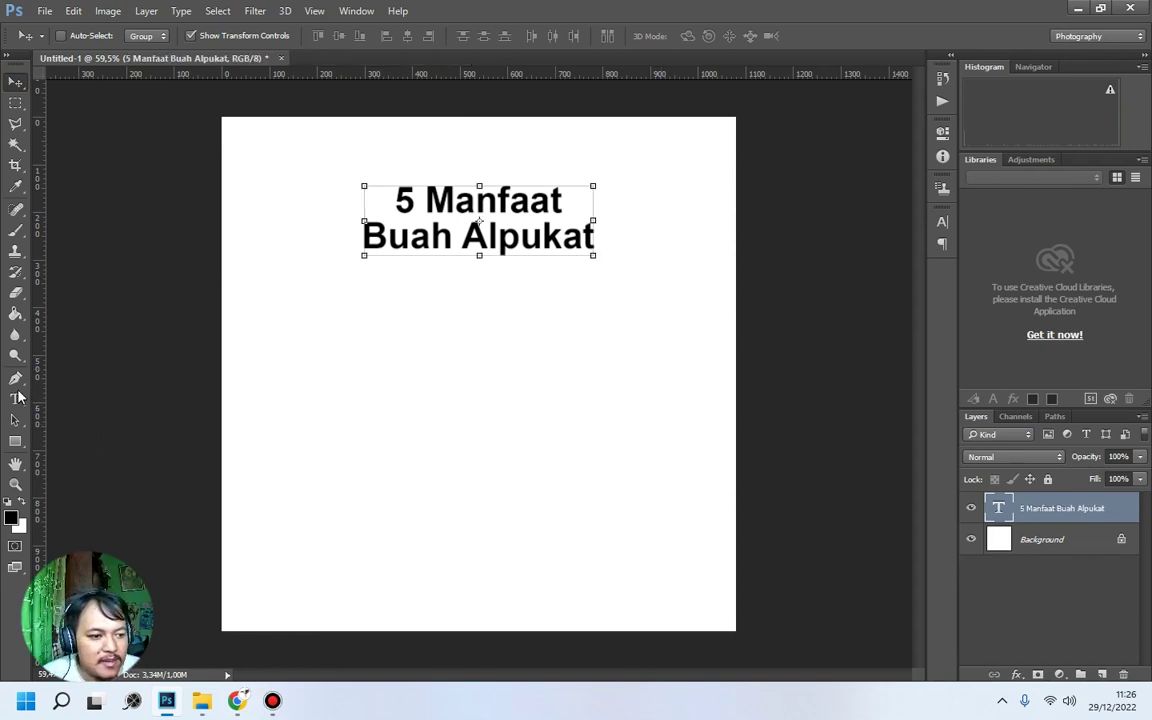
Draw a roughly square paragraph text box below the title and paste the copied first benefit into it.
click(16, 398)
drag(286, 276, 528, 502)
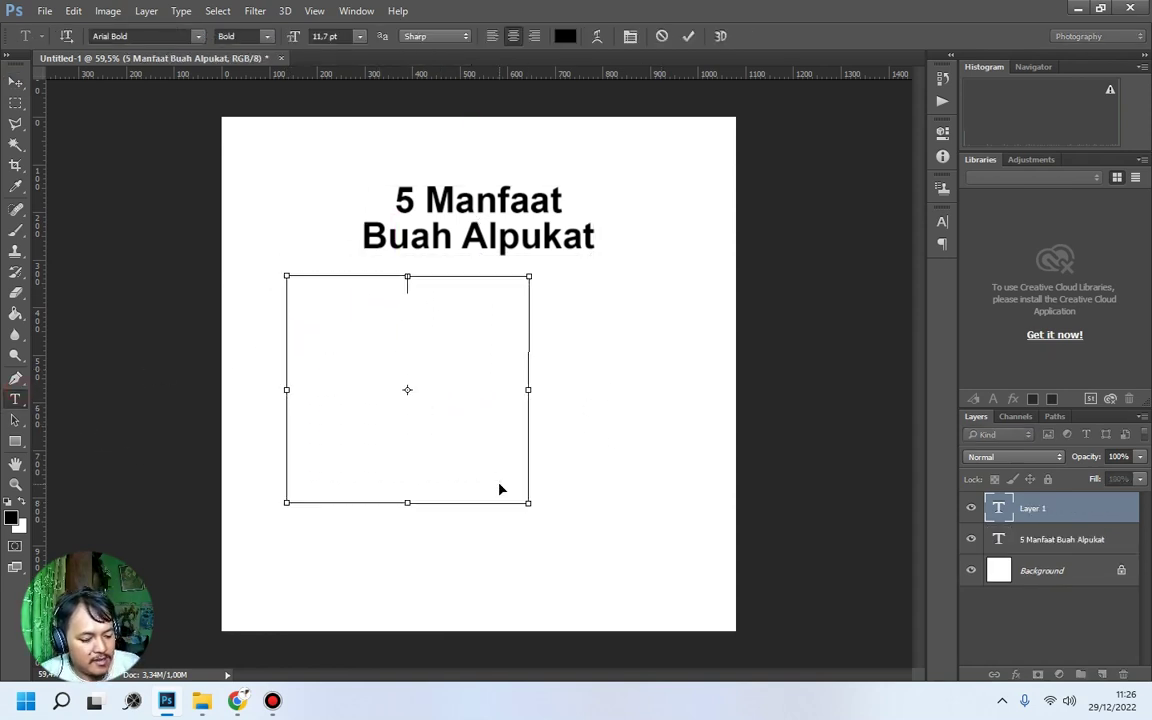
key(ctrl+v)
Select all the text of the pasted benefit and left-align it.
drag(499, 350, 242, 270)
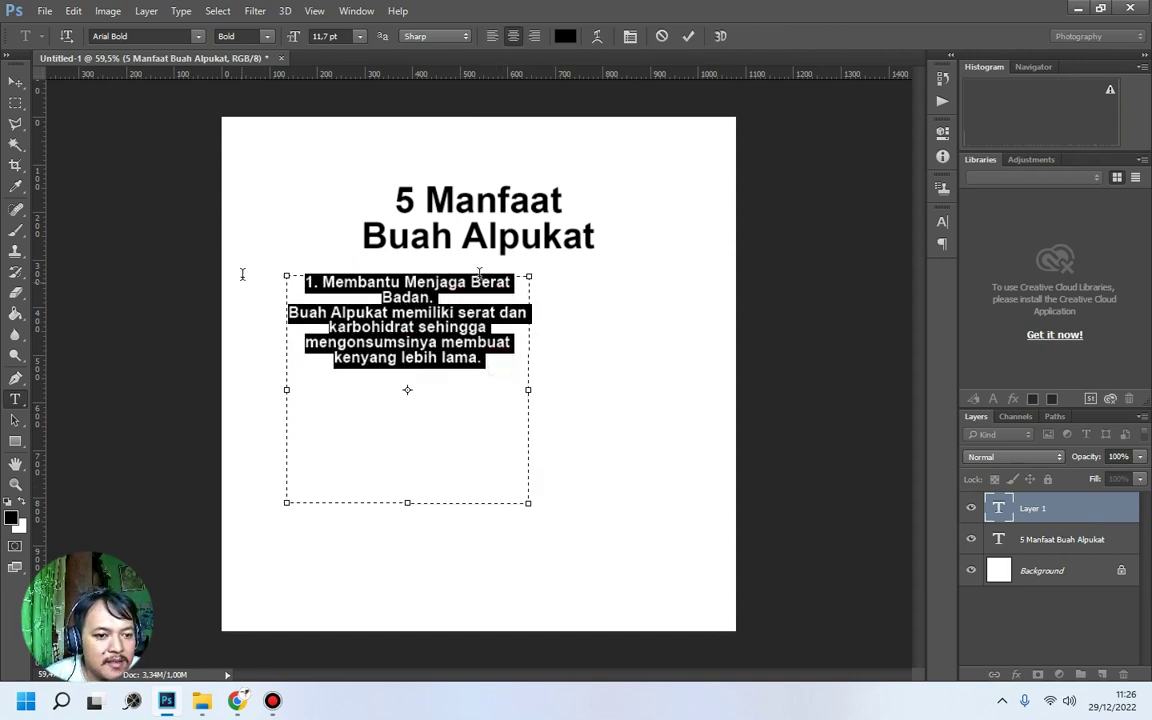
click(940, 224)
click(822, 211)
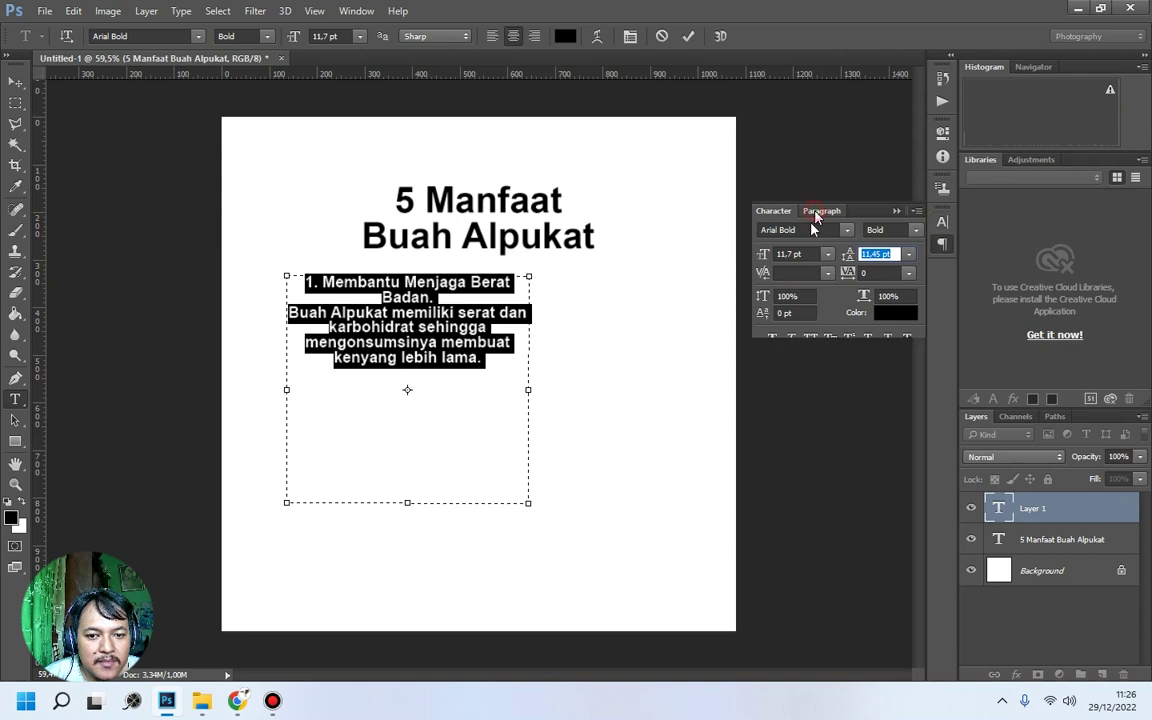
click(773, 233)
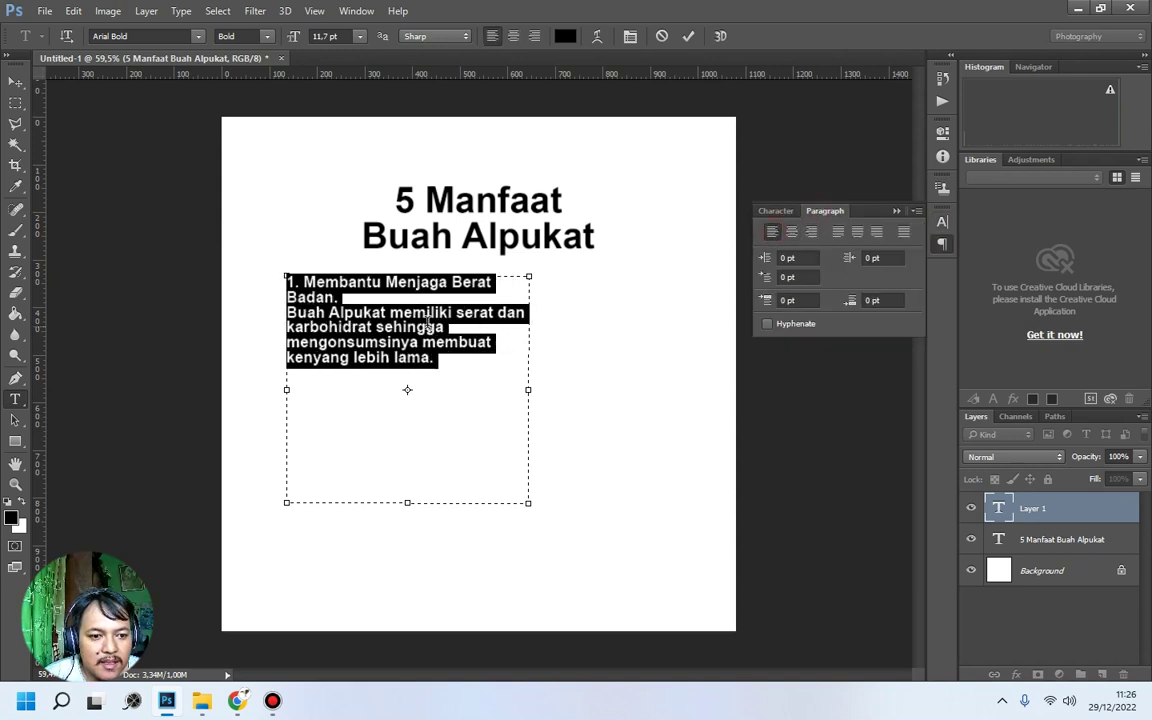
Try the justified alignments on the benefit text, including in a narrower text box, and restore left alignment.
click(838, 233)
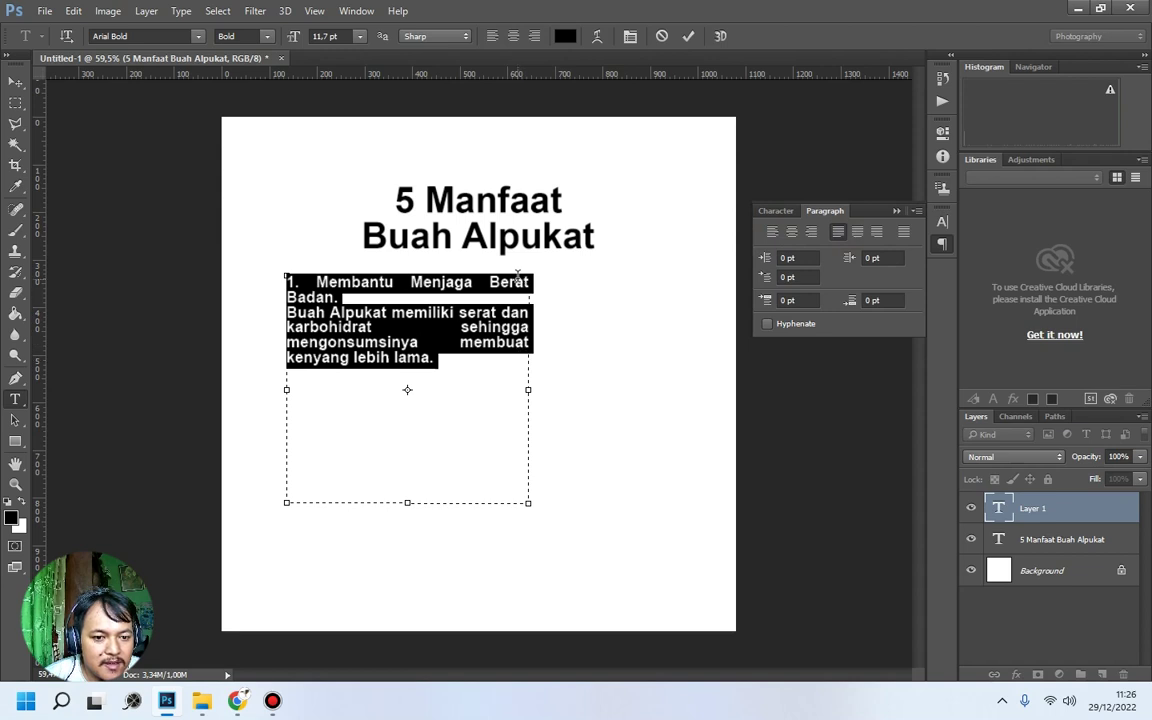
click(876, 231)
click(904, 231)
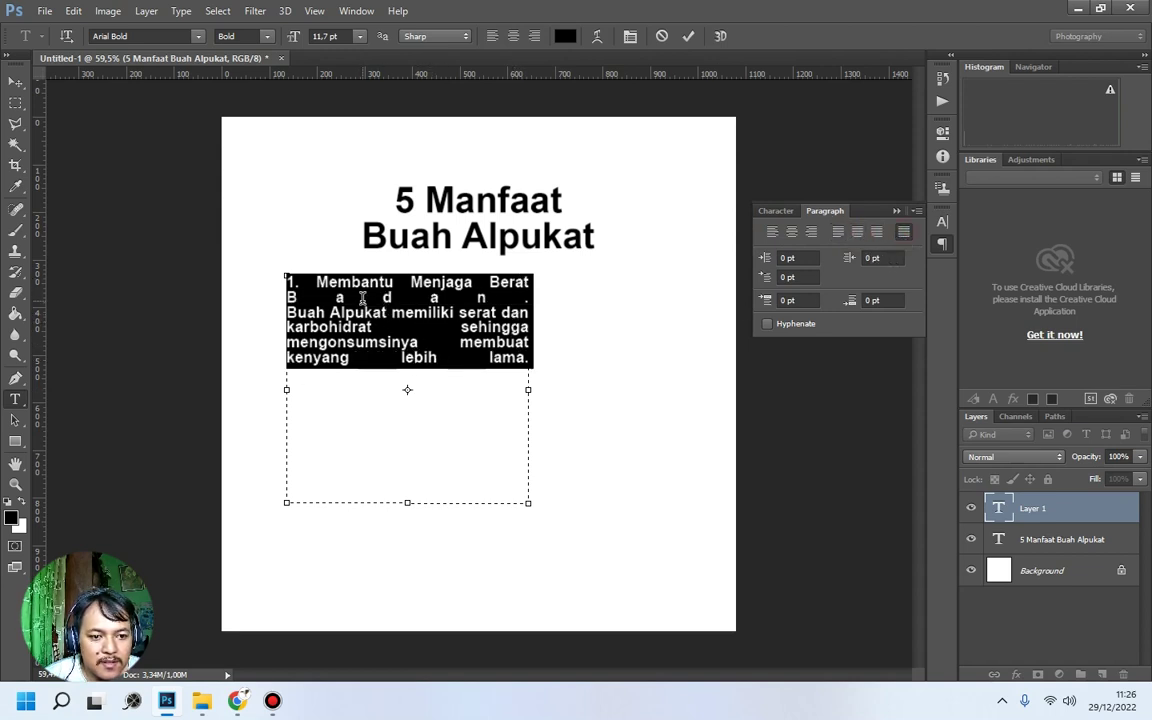
click(844, 233)
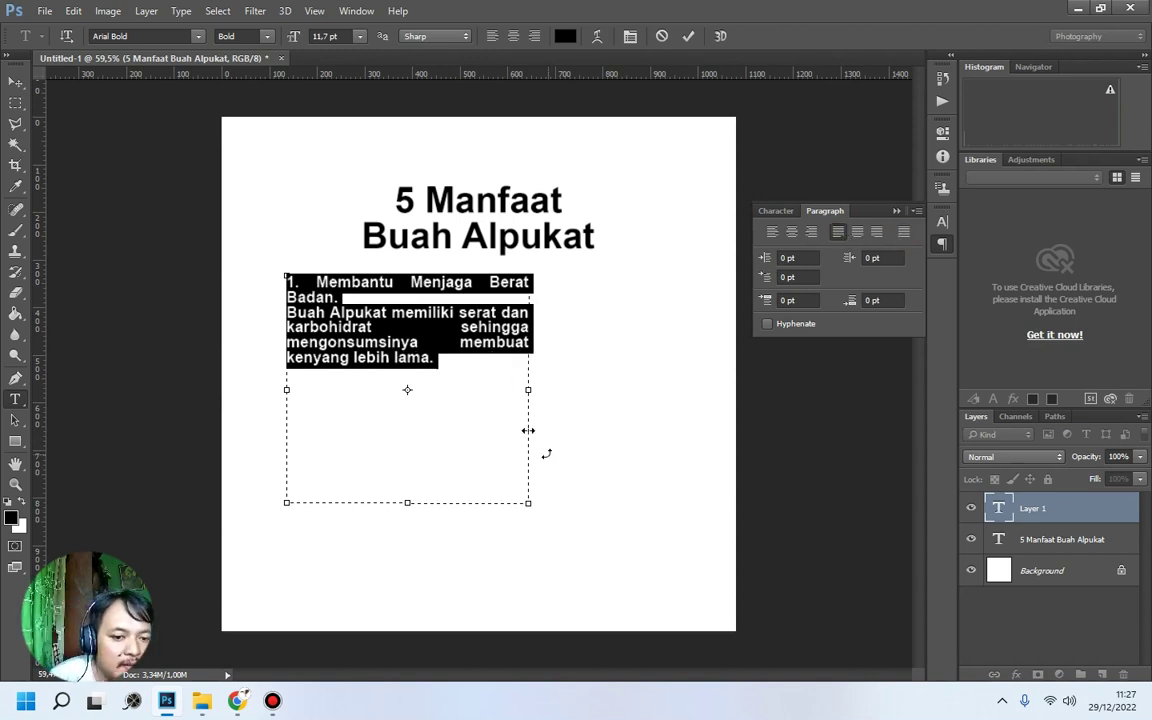
drag(528, 387, 471, 378)
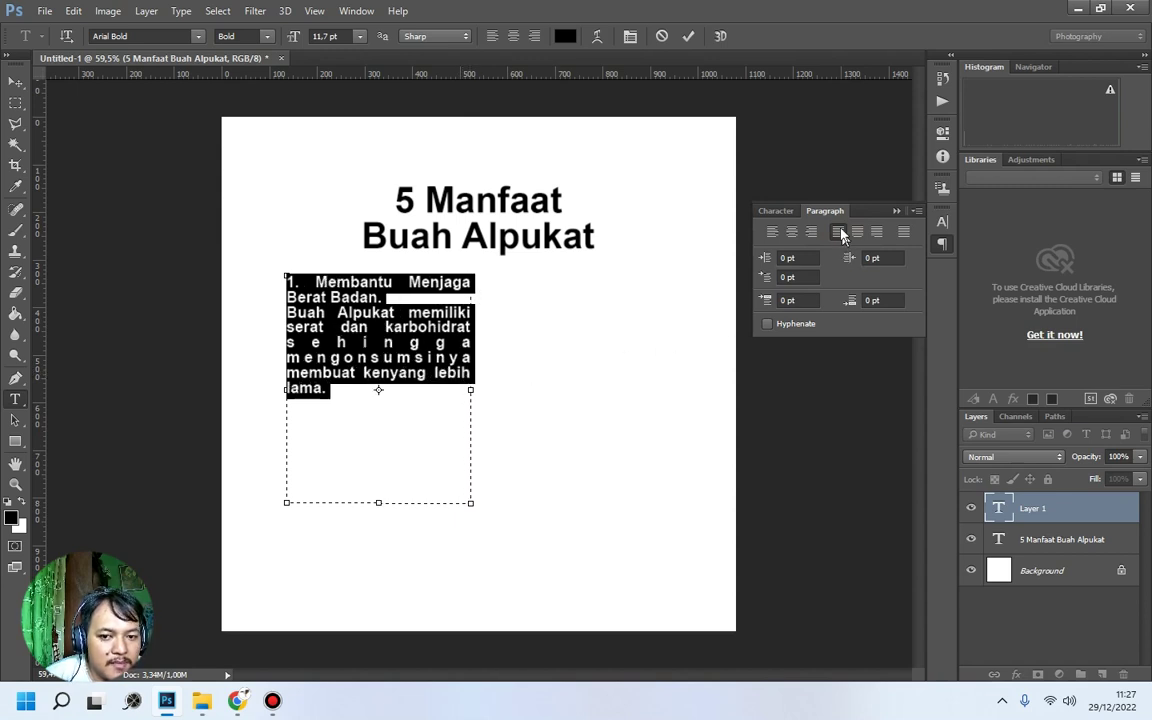
click(776, 235)
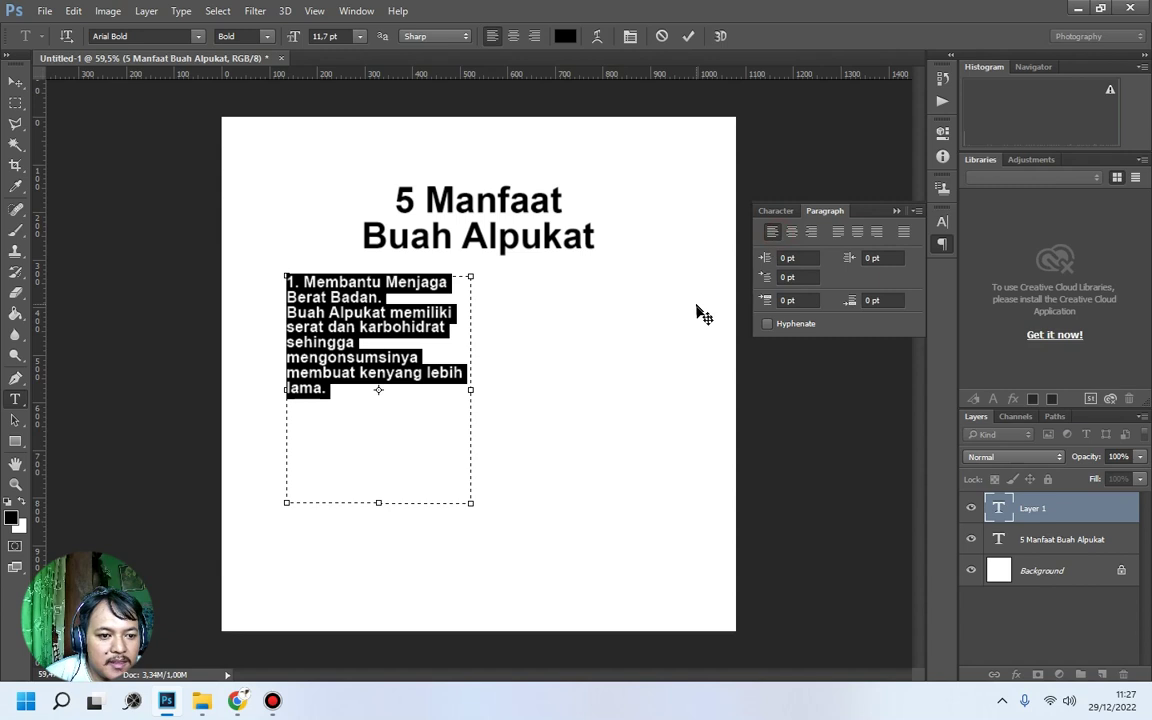
Enlarge the benefit's text box to the canvas's lower edge and start a new line below the first benefit.
drag(470, 392, 502, 390)
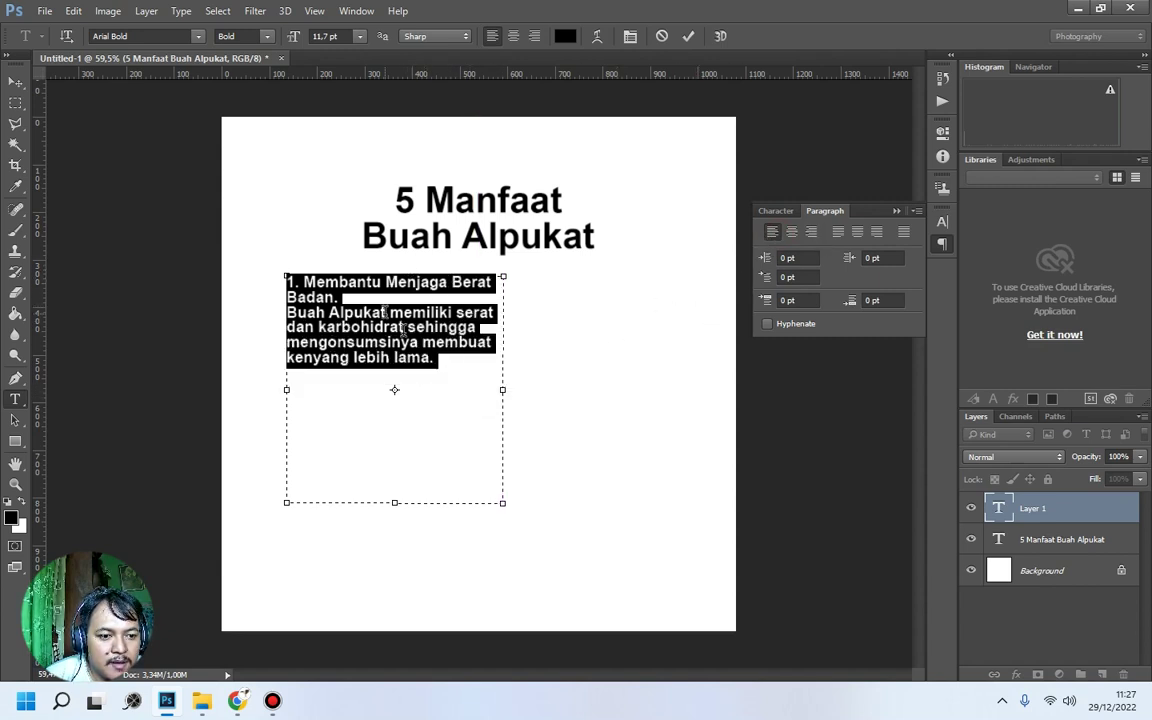
click(465, 370)
drag(501, 509, 637, 630)
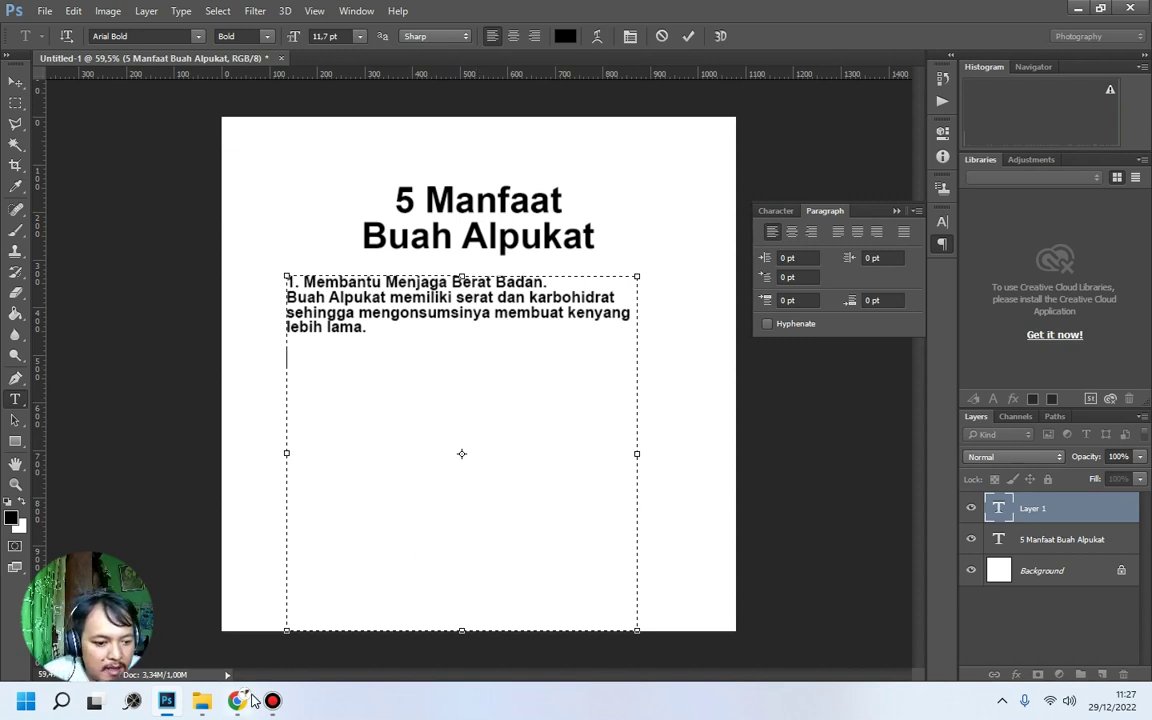
Copy benefit 2, "Mencegah Sembelit", with its full paragraph from the article in Chrome and paste it below the first benefit in Photoshop.
click(237, 701)
drag(125, 401, 693, 462)
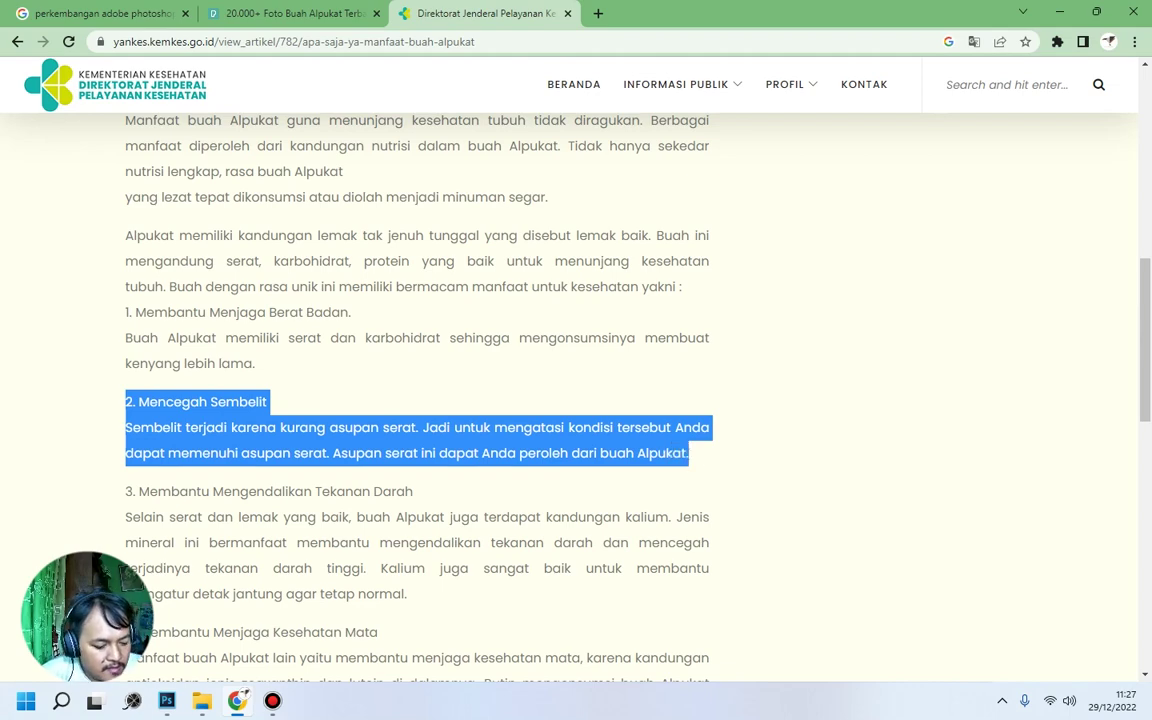
mouse_move(201, 706)
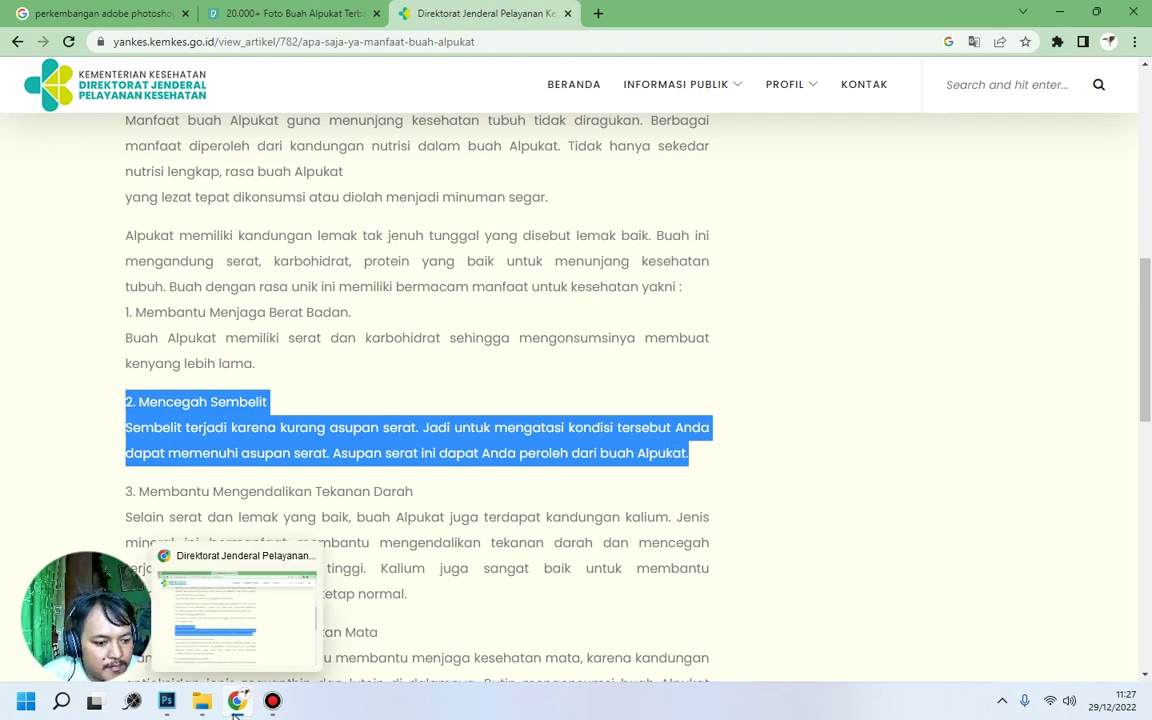
click(166, 701)
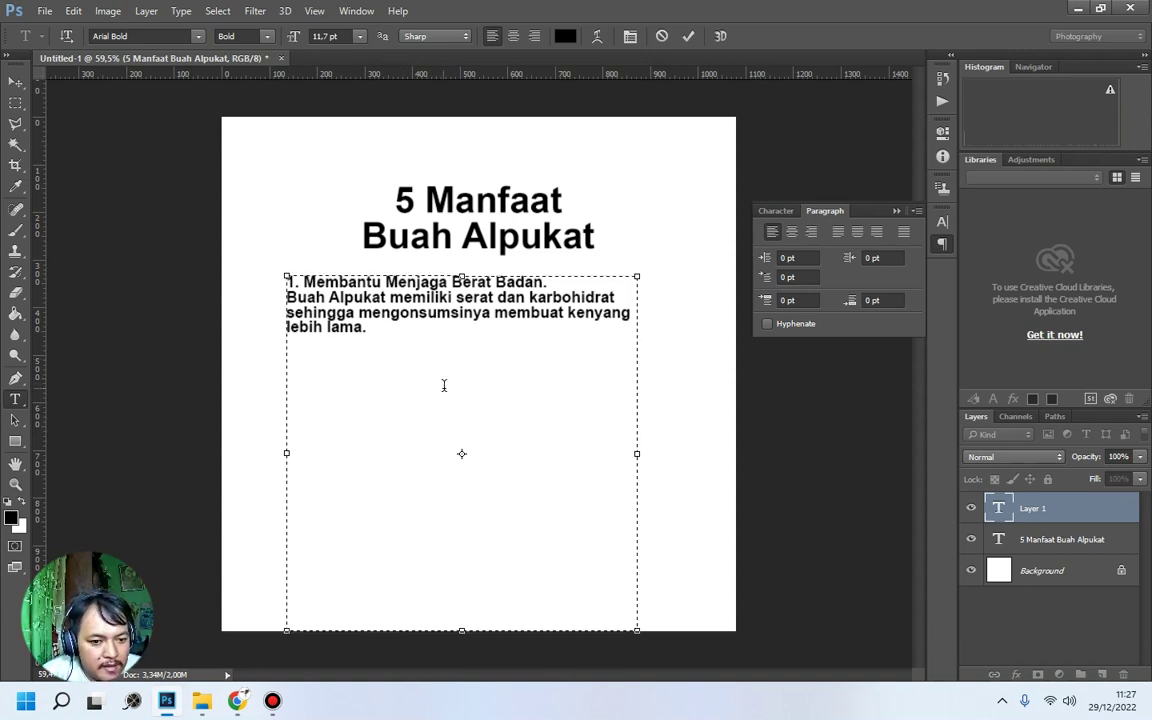
key(ctrl+v)
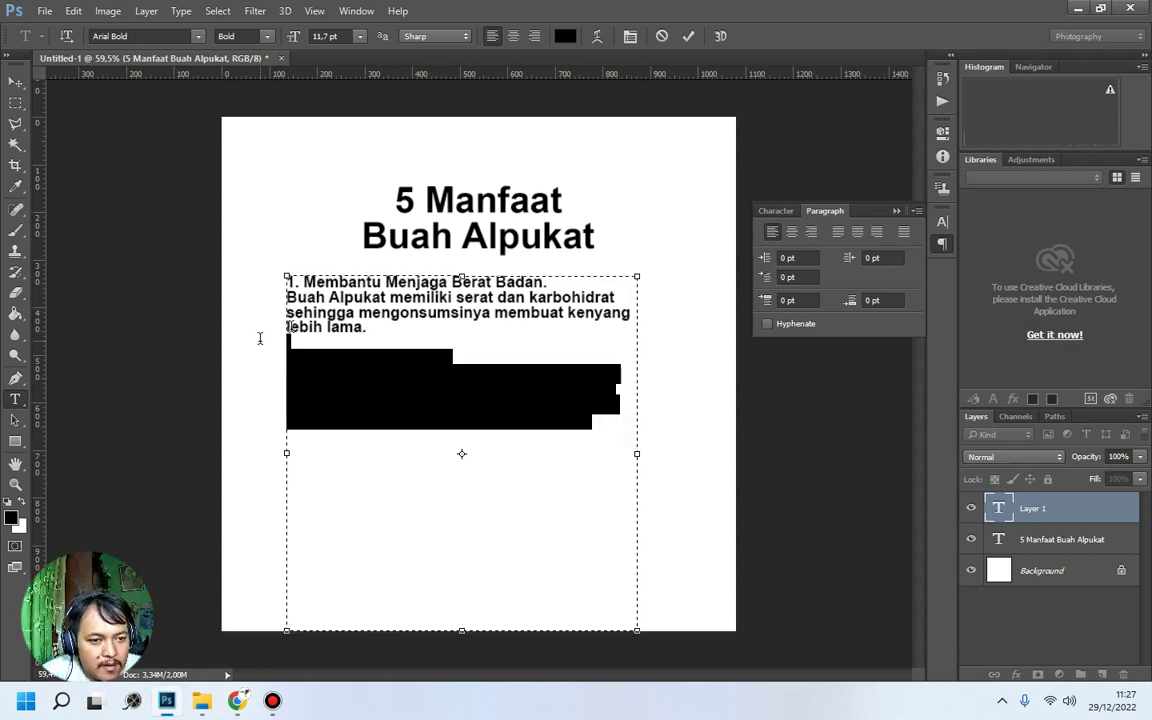
click(599, 413)
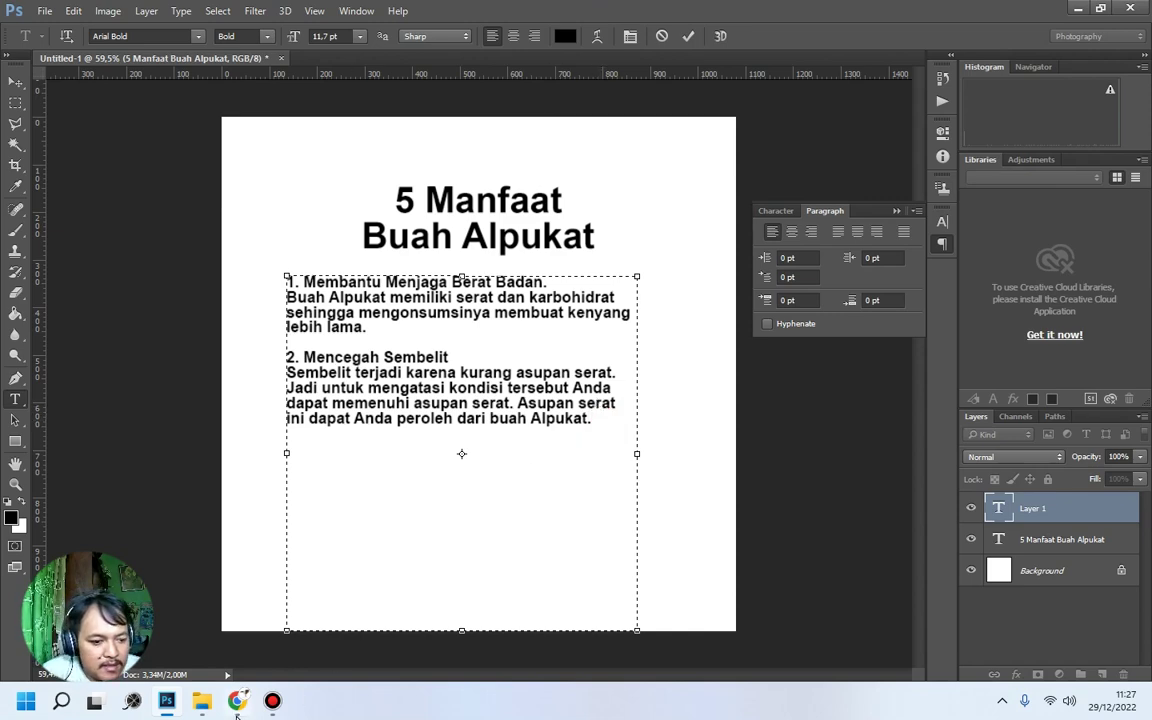
Copy benefit 3 from the Chrome article through "tekanan darah tinggi." and paste it below the second benefit in Photoshop.
click(237, 701)
scroll(310, 600, down, 2)
drag(128, 334, 367, 406)
key(ctrl+c)
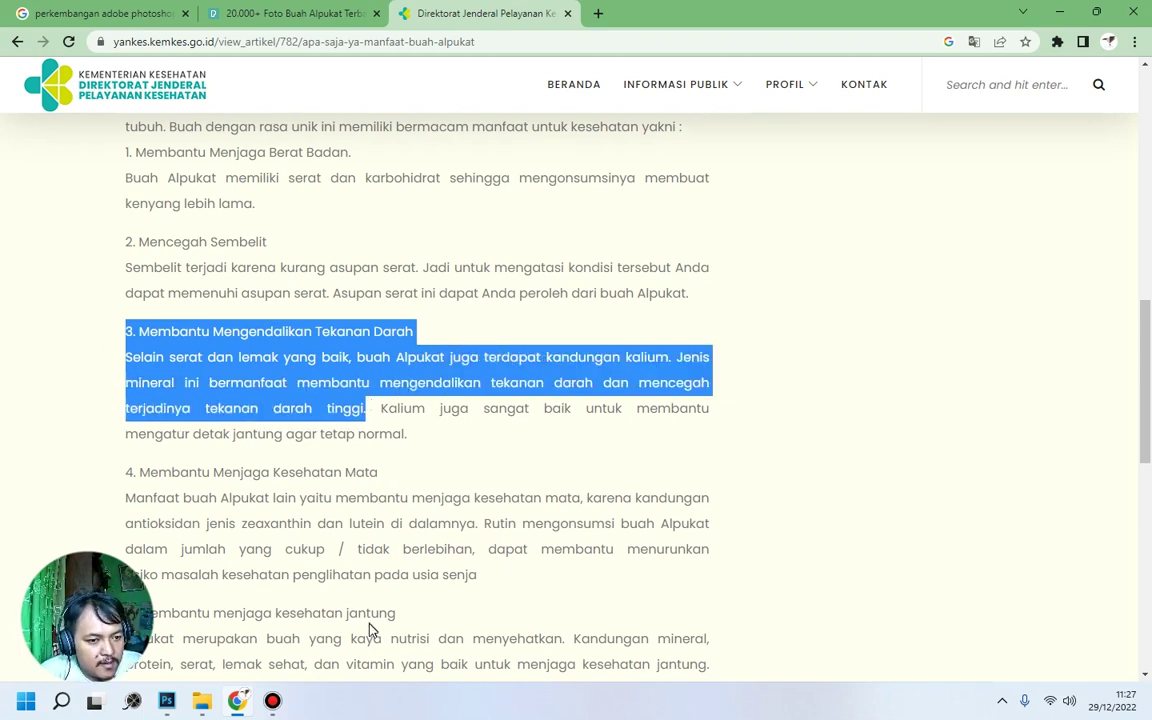
click(167, 701)
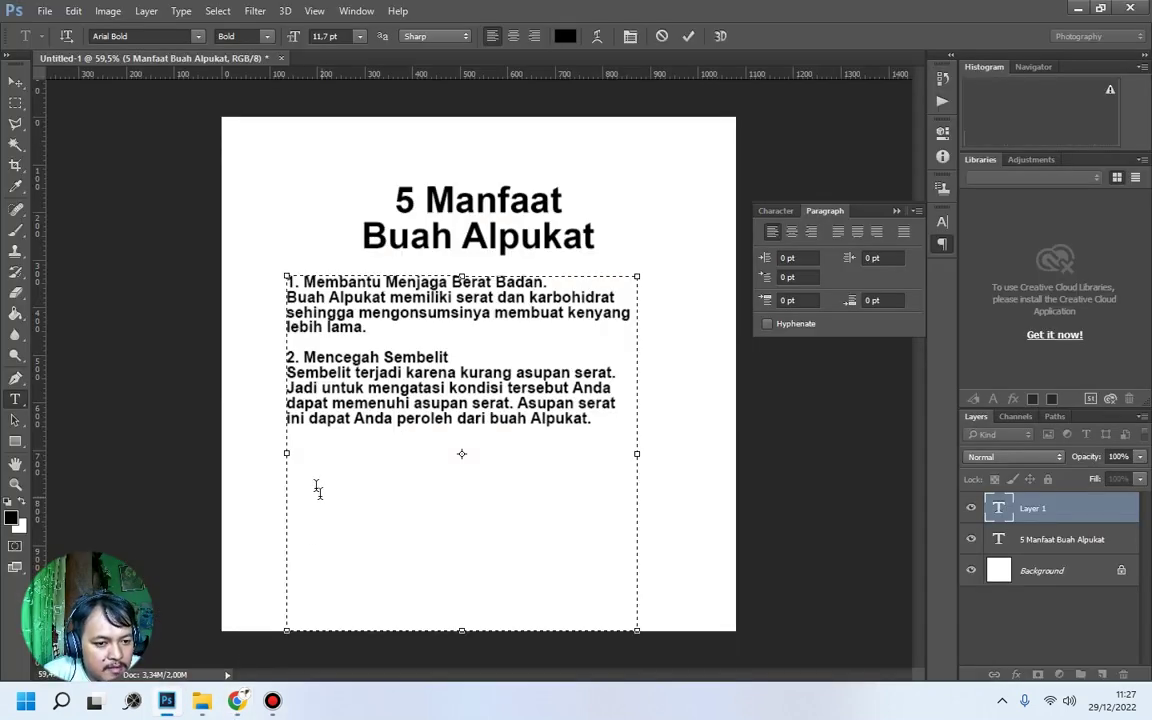
click(468, 520)
key(ctrl+v)
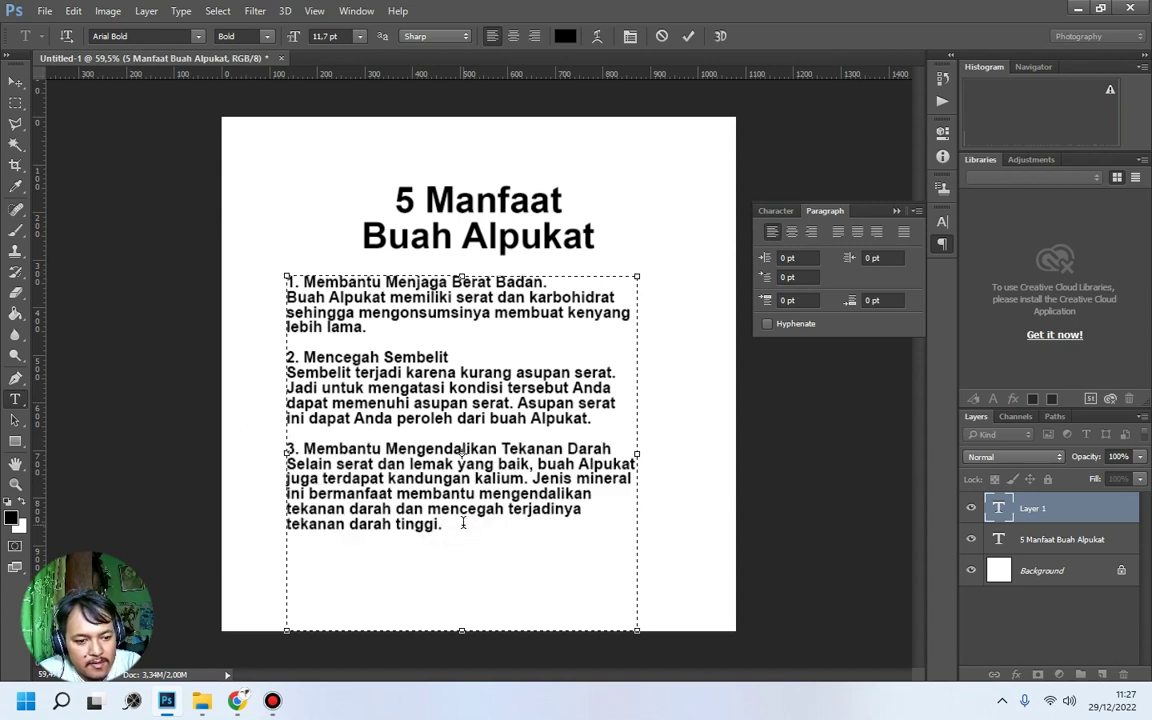
Copy benefit 4 from the Chrome article through "lutein di dalamnya." and paste it below the third benefit in Photoshop.
mouse_move(242, 706)
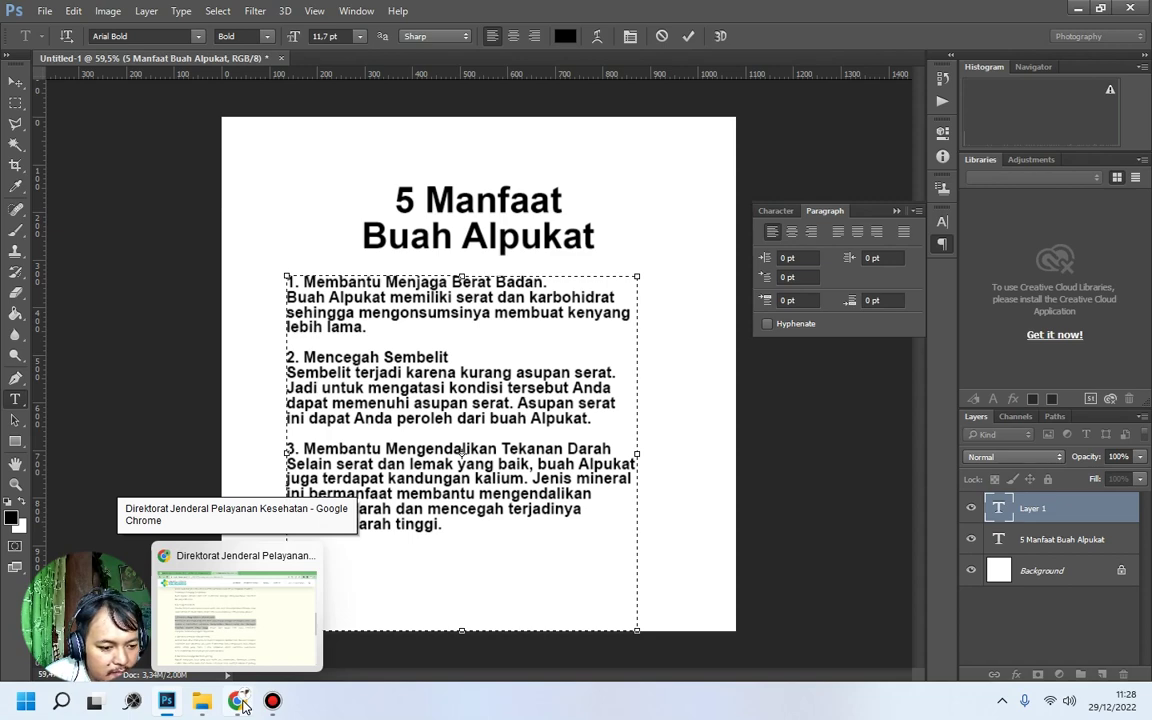
click(220, 630)
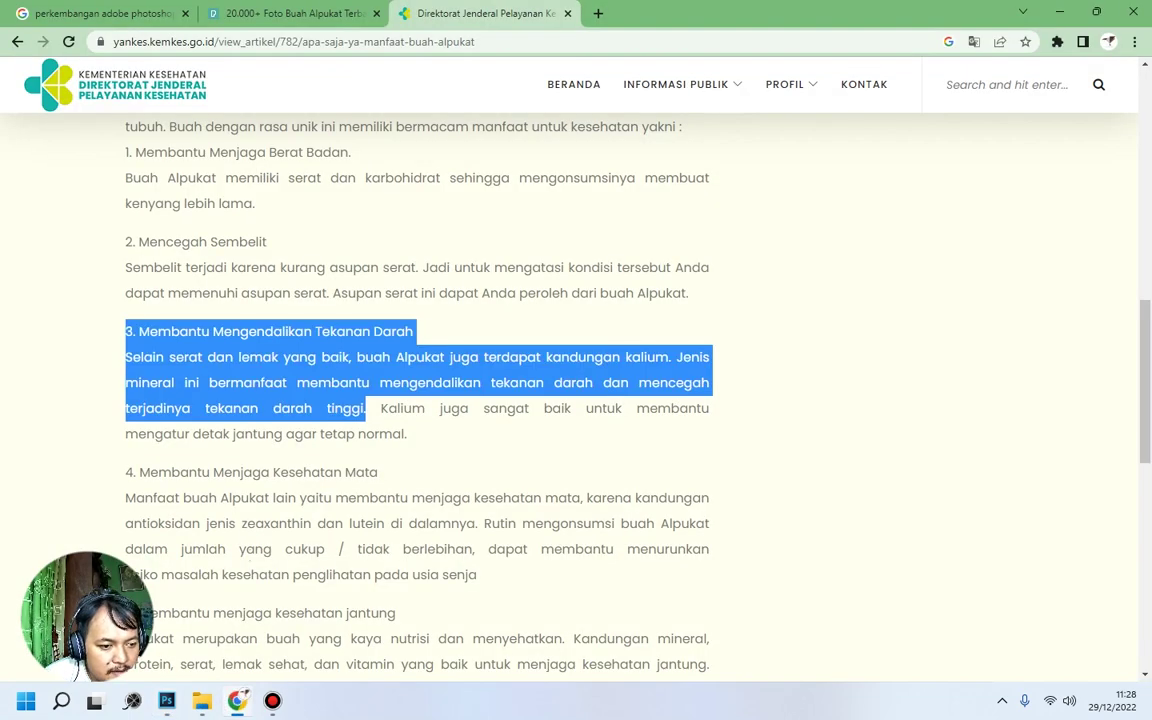
scroll(100, 260, down, 2)
drag(124, 312, 479, 364)
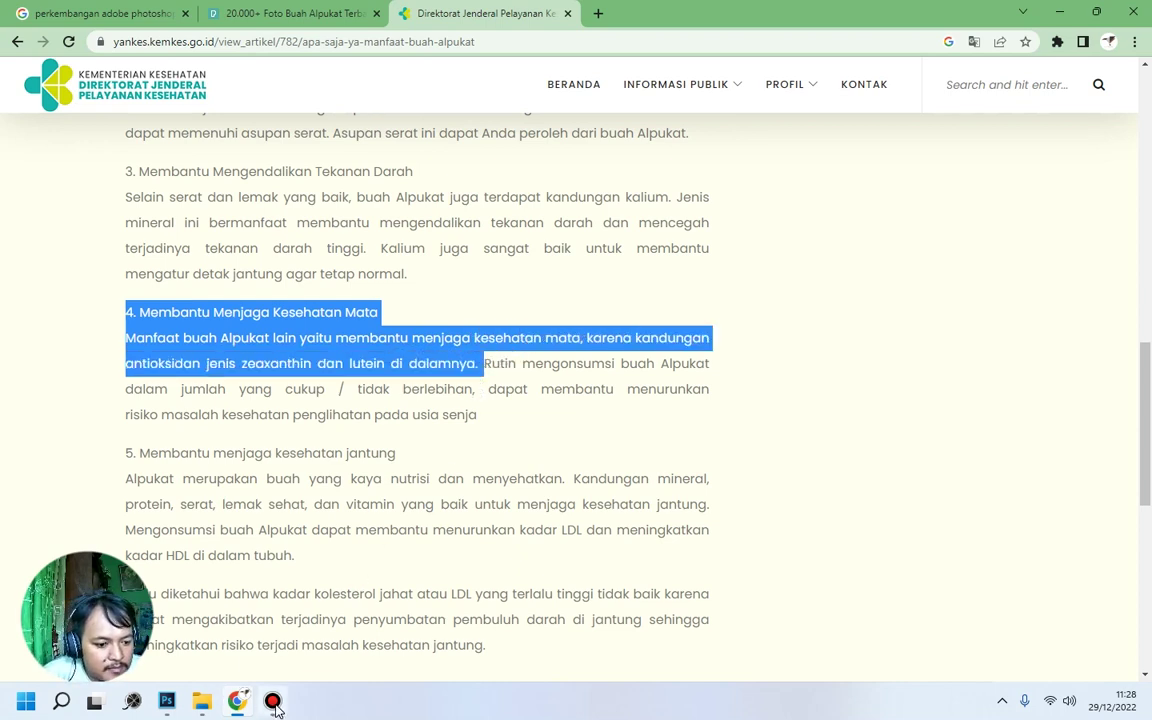
click(166, 701)
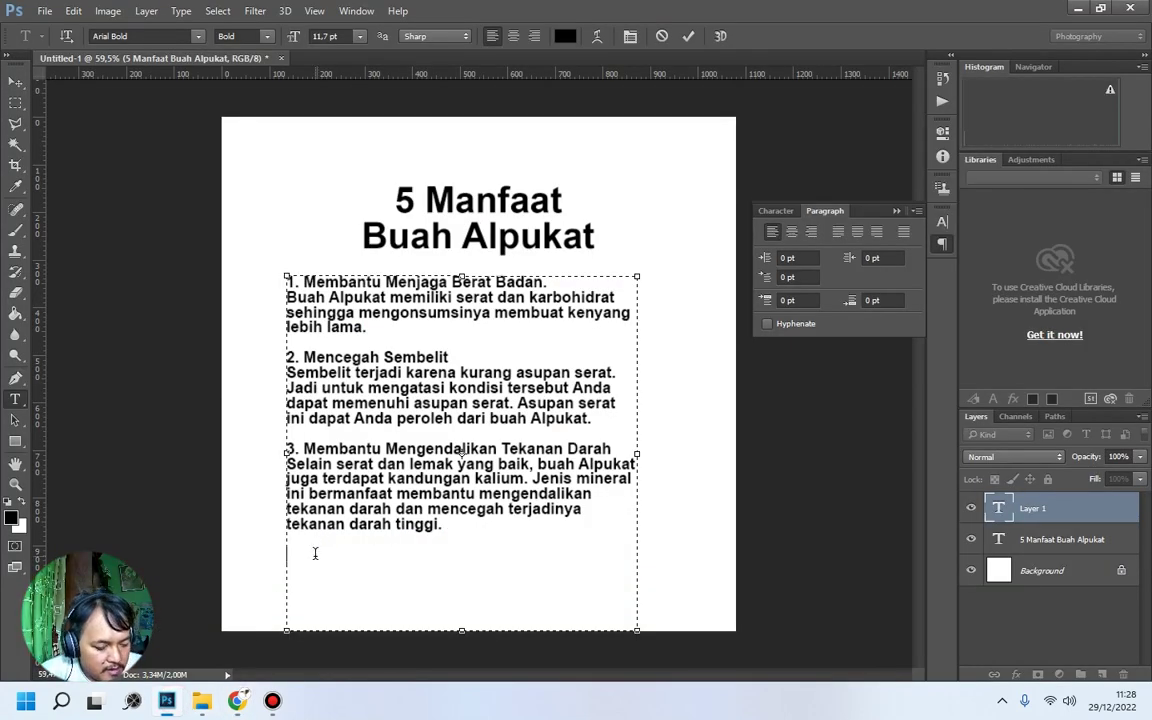
key(ctrl+v)
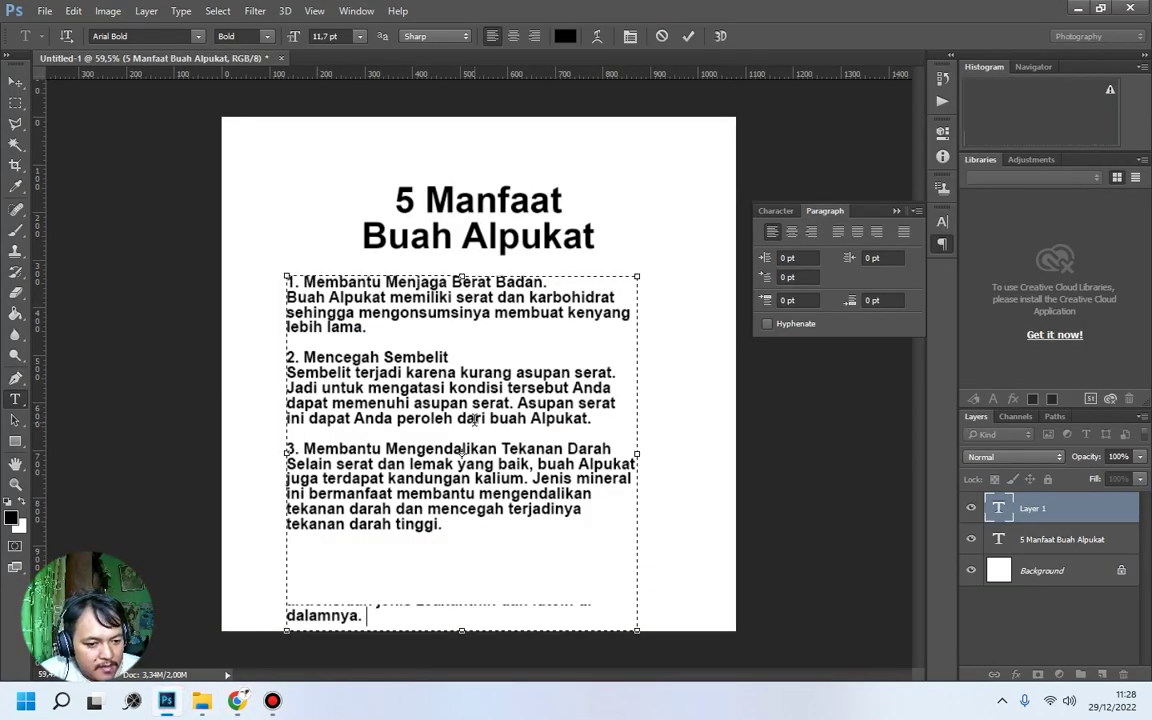
Extend the benefits text box past the canvas's lower edge and set all of its text to 8 pt.
drag(463, 618, 461, 680)
drag(435, 620, 170, 257)
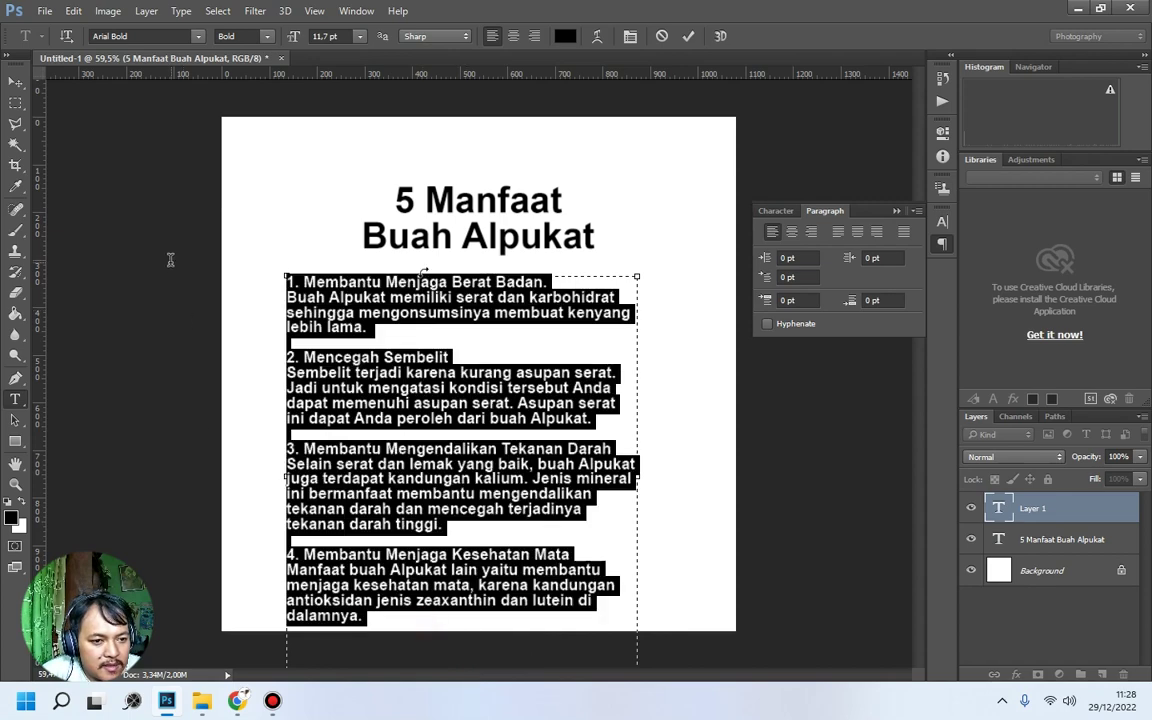
click(788, 213)
click(826, 256)
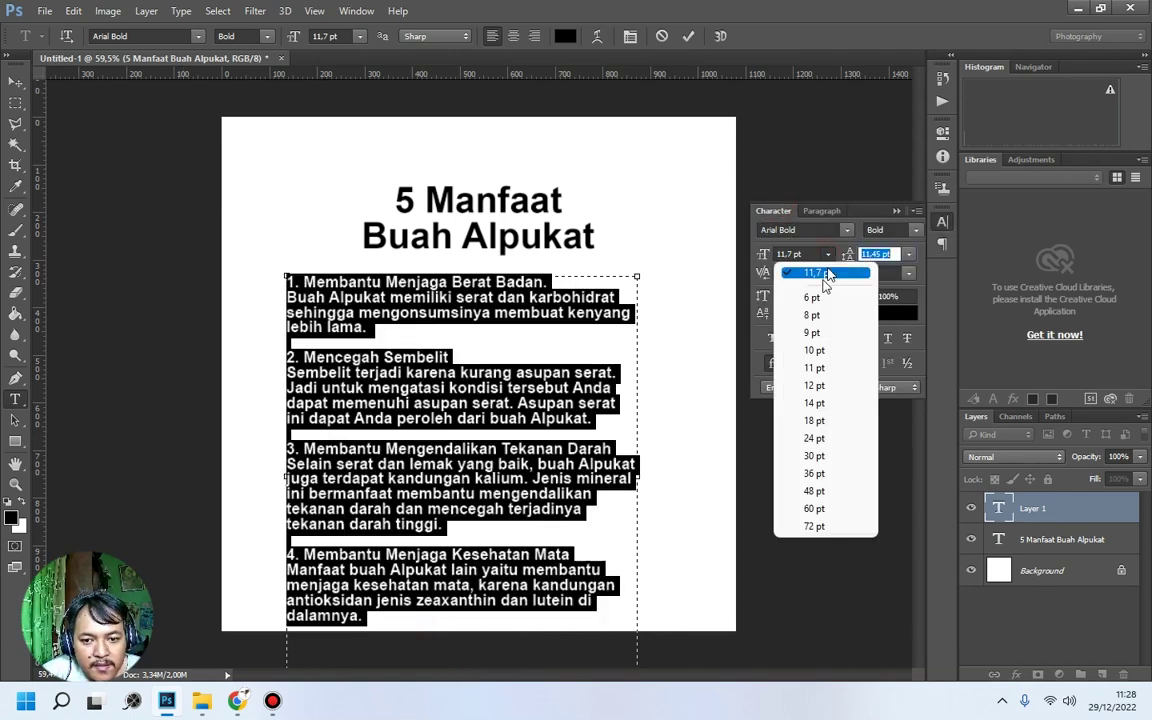
click(814, 313)
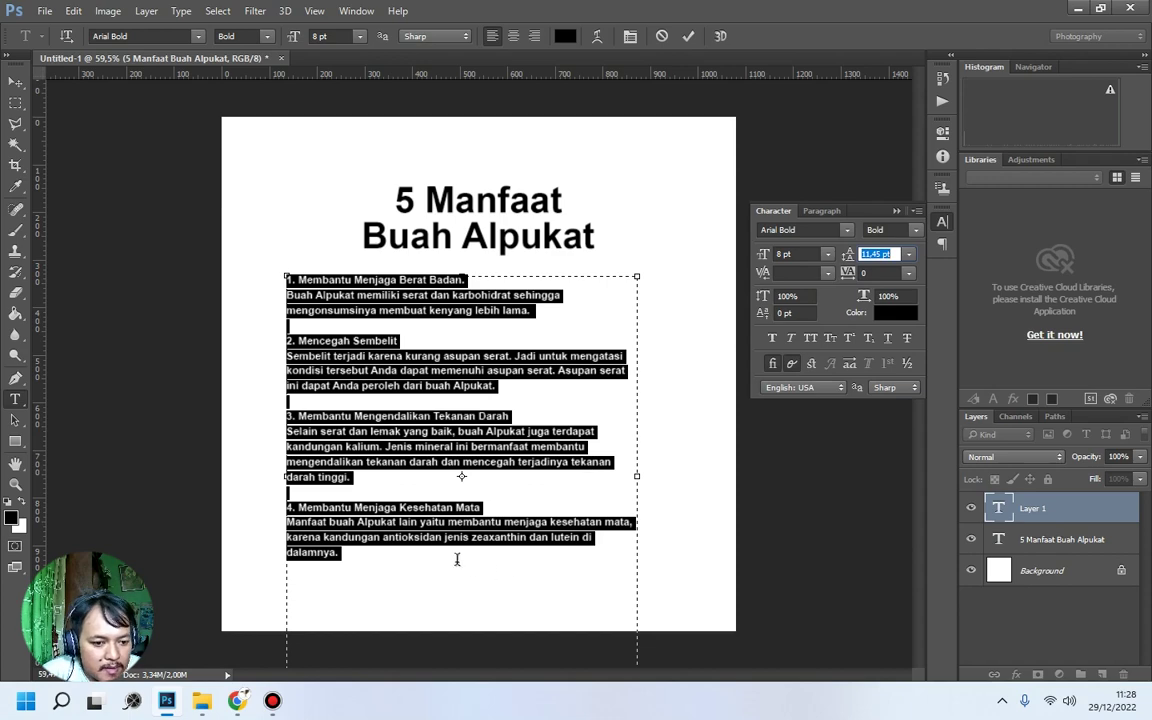
click(411, 506)
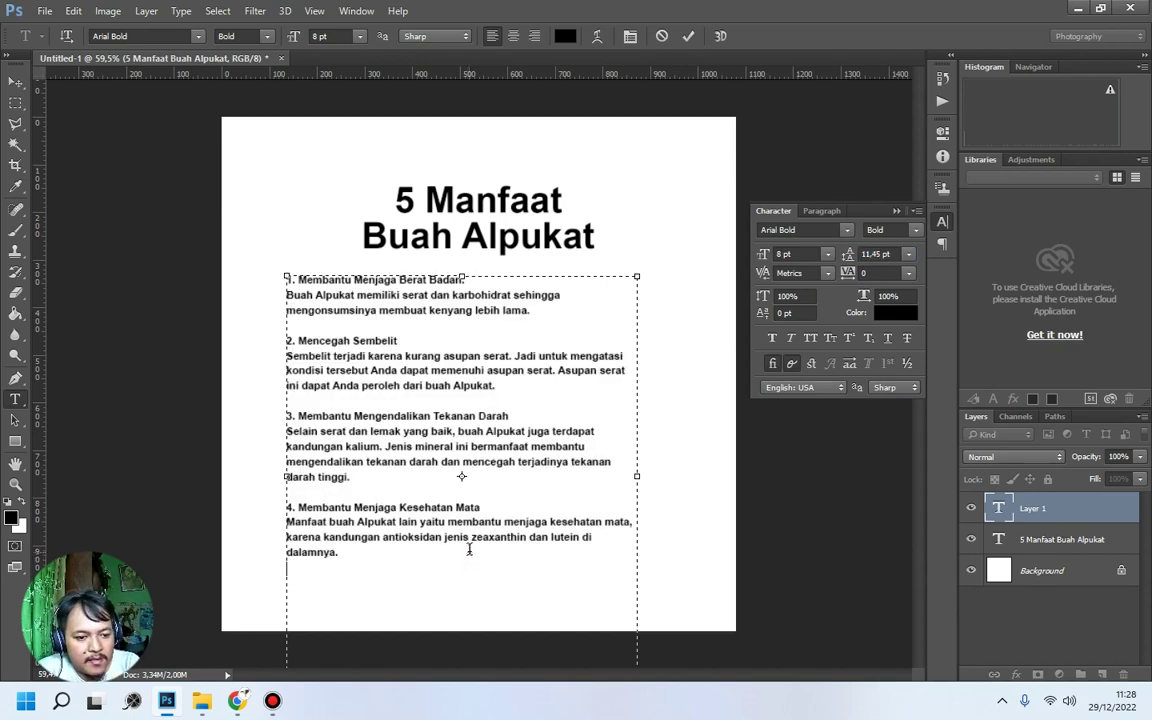
Copy benefit 5 from the Chrome article through "menjaga kesehatan jantung." and paste it below the fourth benefit in Photoshop.
mouse_move(238, 705)
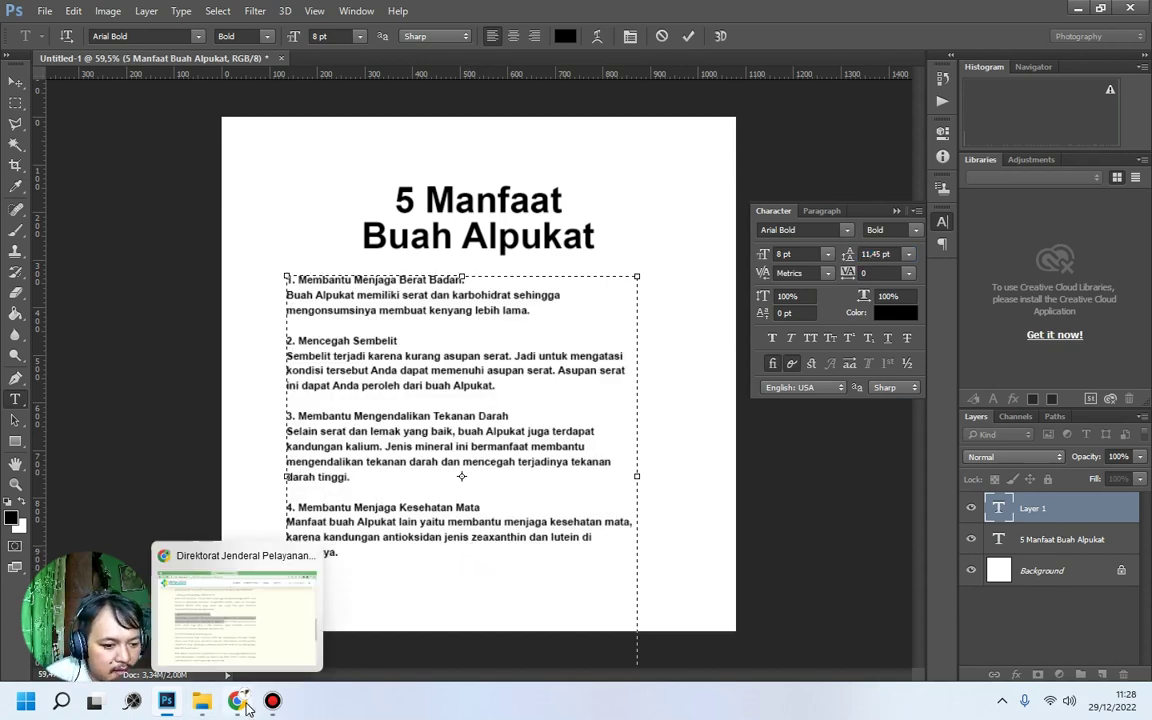
click(300, 562)
drag(118, 453, 702, 507)
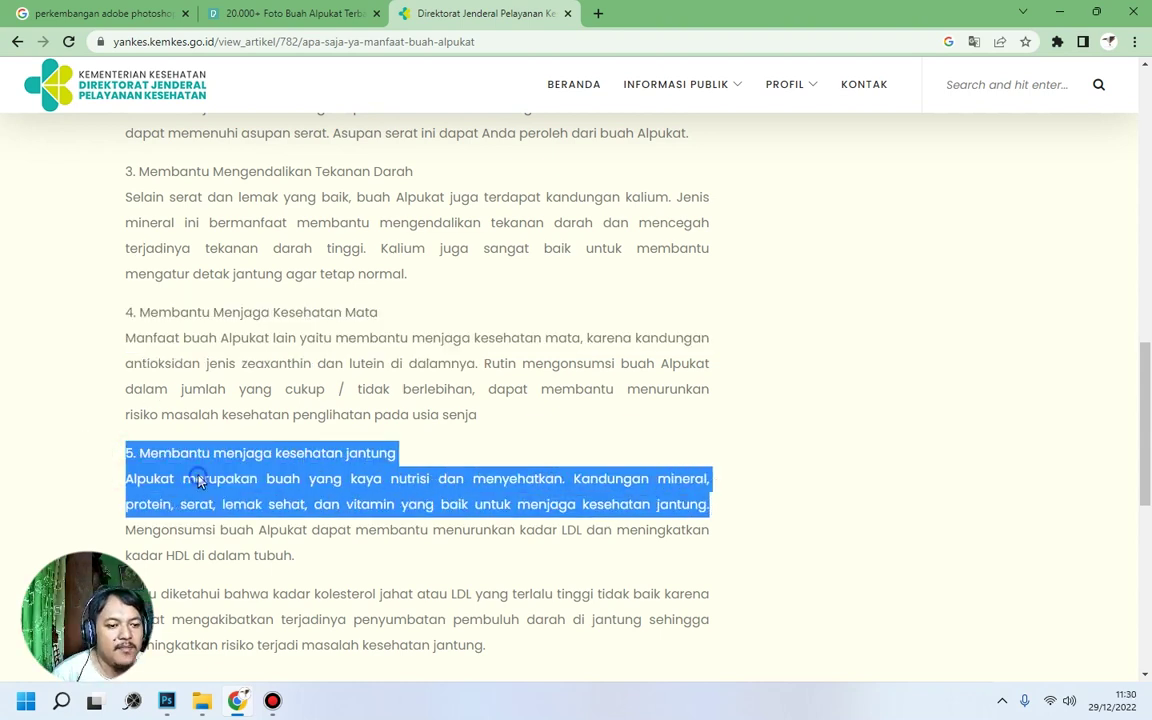
right_click(218, 478)
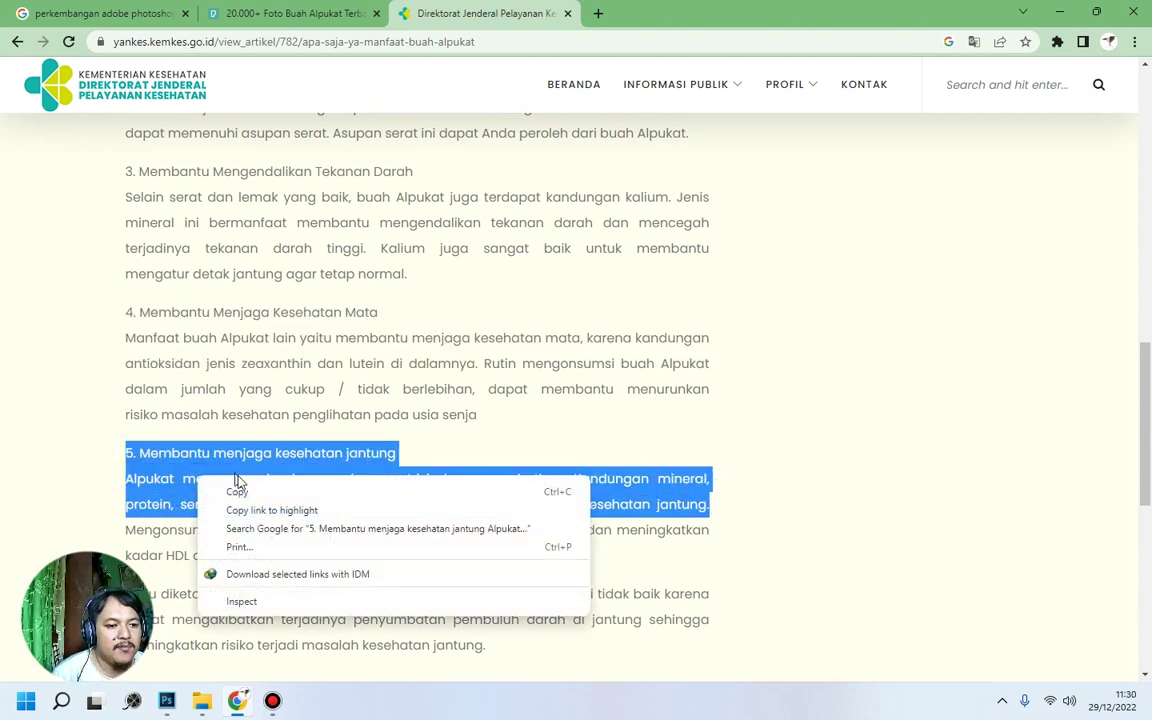
click(236, 489)
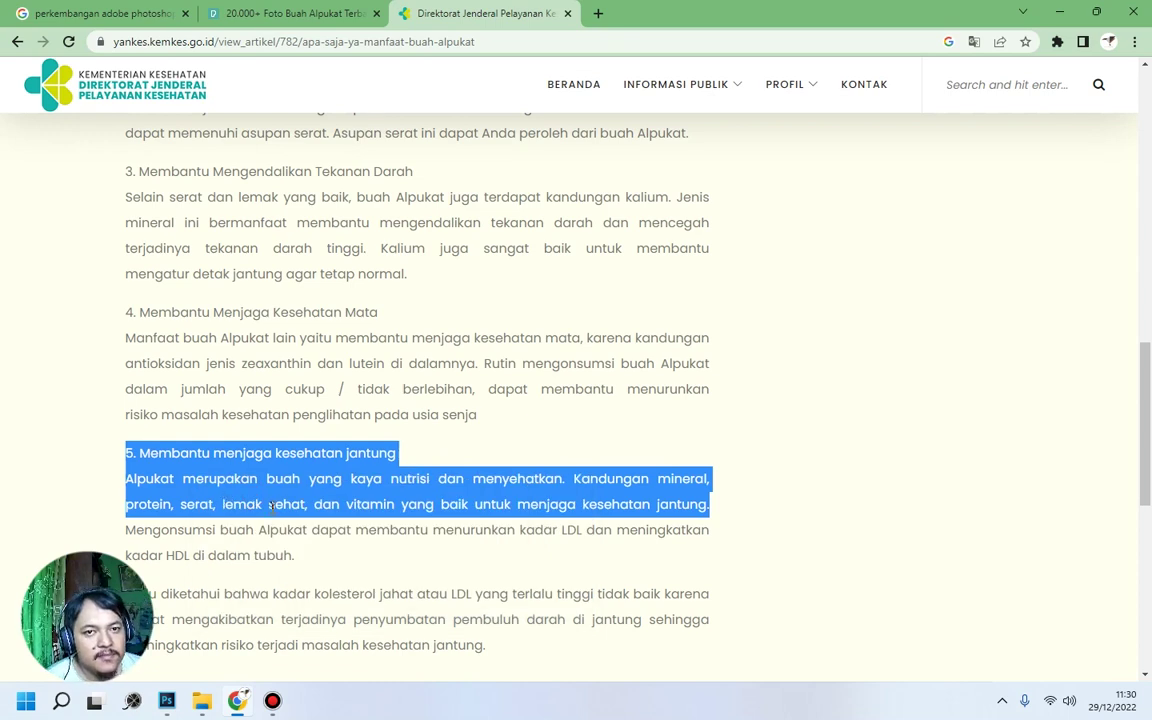
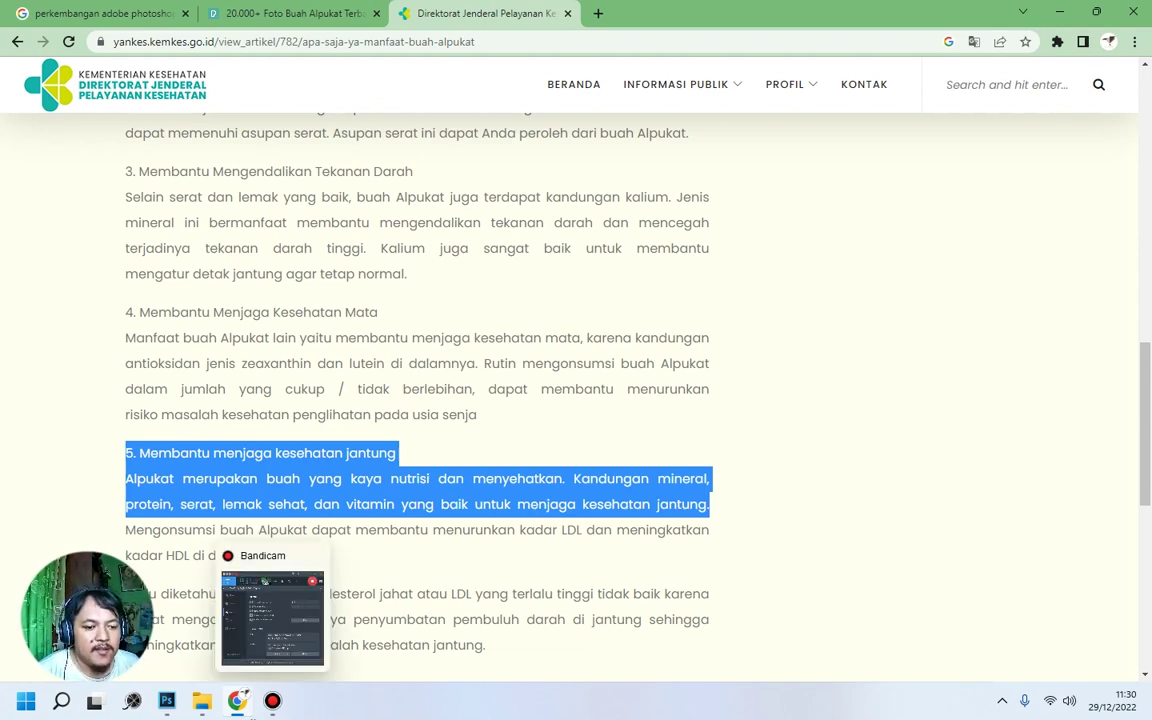
click(171, 705)
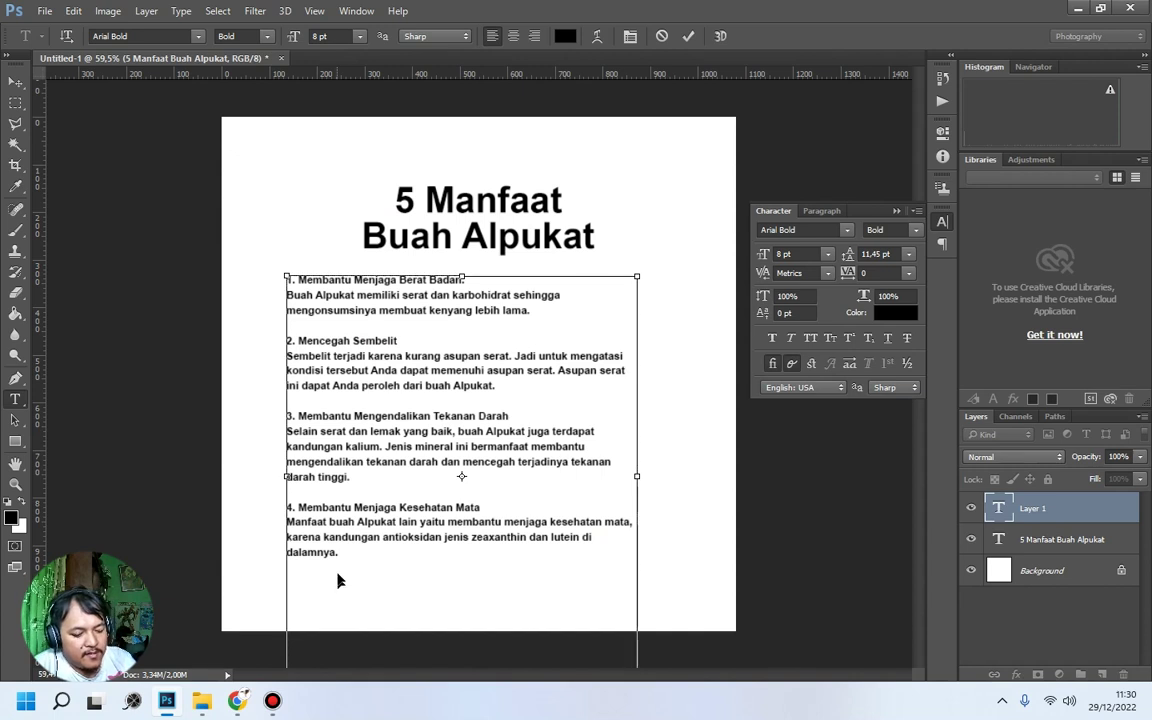
text(5. Membantu menjaga kesehatan jantung Alpukat merupakan buah yang kaya nutrisi dan menyehatkan. Kandungan mineral, protein, serat, lemak sehat, dan vitamin yang baik untuk menjaga kesehatan jantung.)
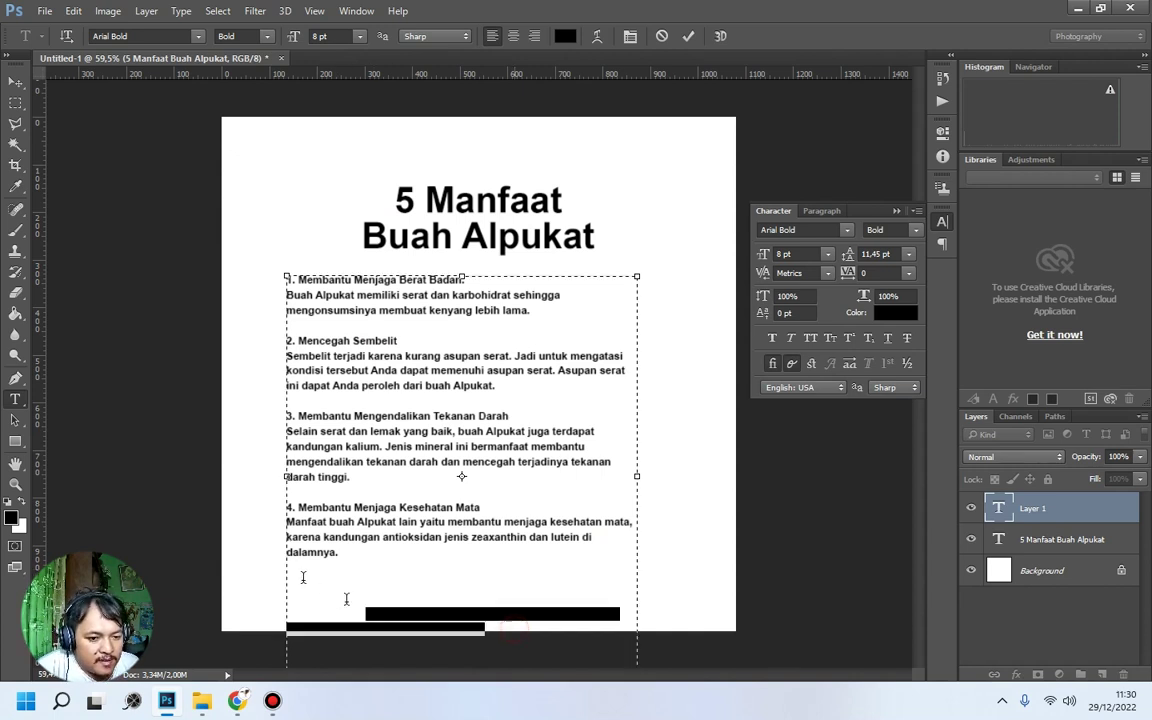
click(537, 521)
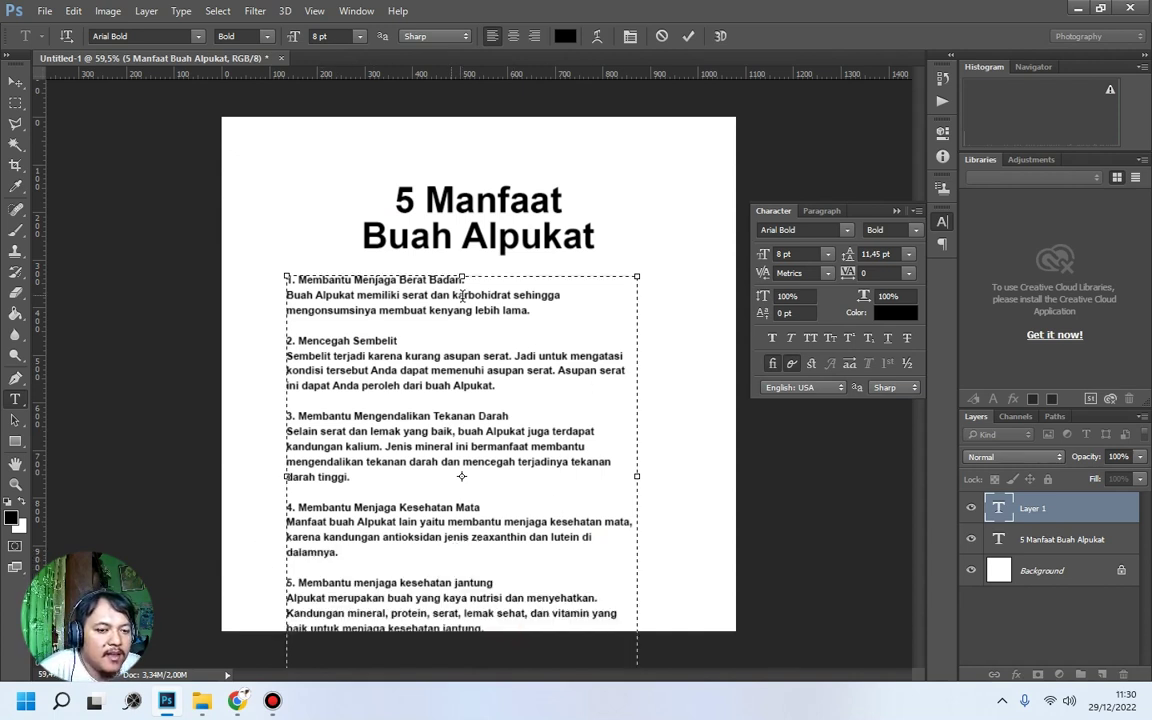
Select the title layer with the Move tool and move the title straight up near the canvas's upper edge.
click(15, 81)
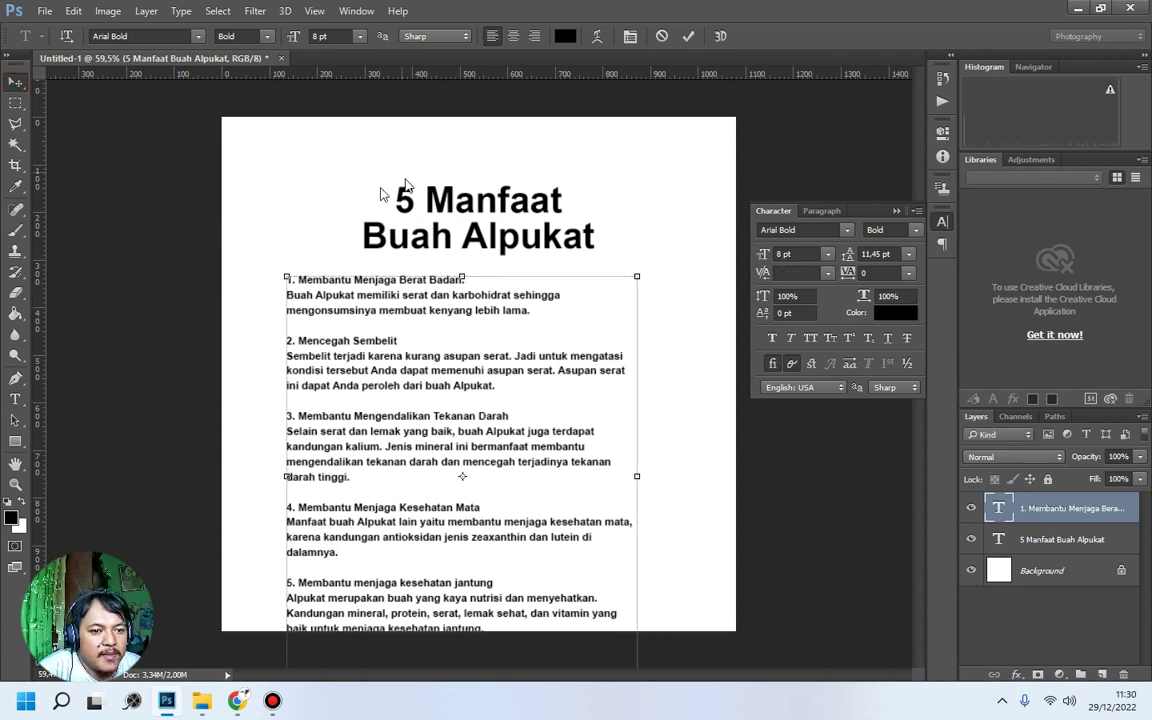
right_click(460, 207)
click(497, 212)
drag(538, 208, 479, 165)
Select the benefits text layer and move it up and slightly left, so all five benefits fit on the canvas.
right_click(410, 330)
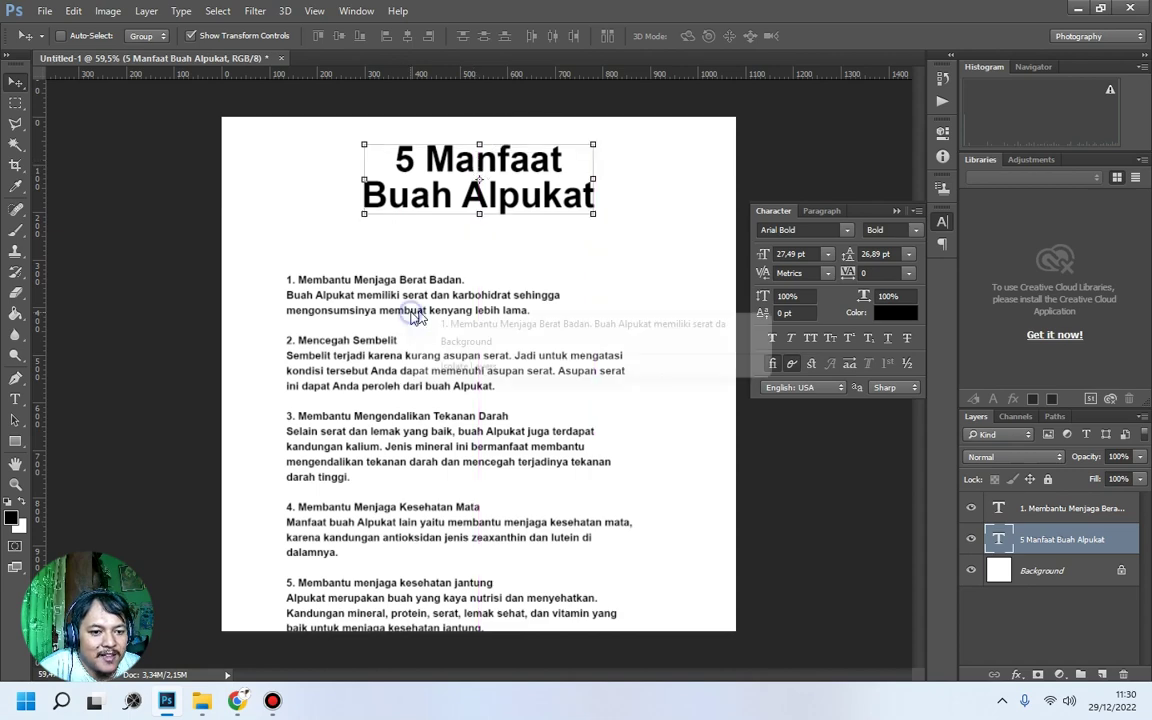
click(450, 324)
drag(450, 308, 427, 277)
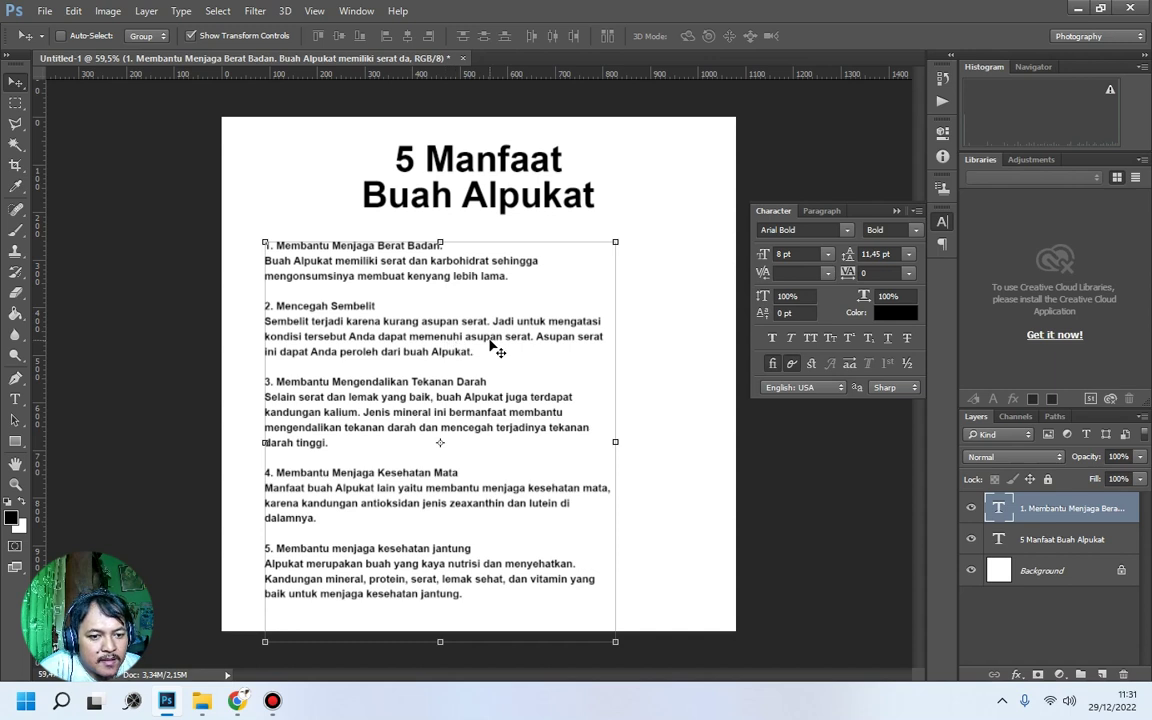
Try Faux Bold on the benefits text and turn it off again.
click(774, 339)
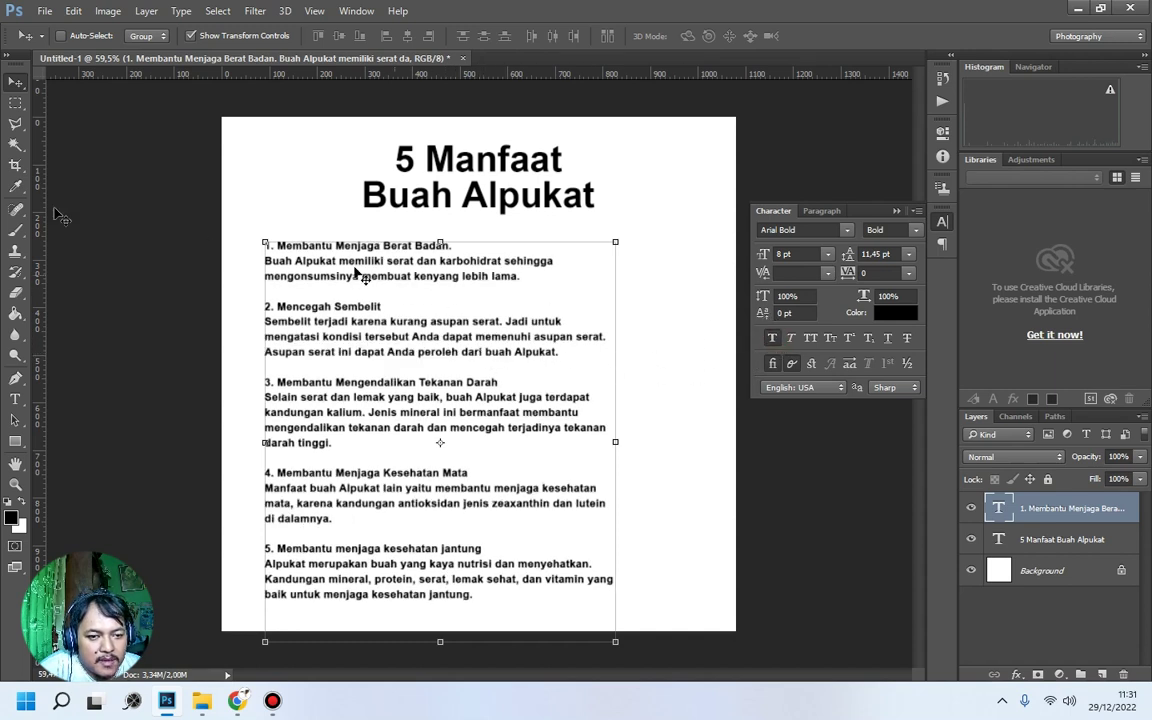
click(774, 339)
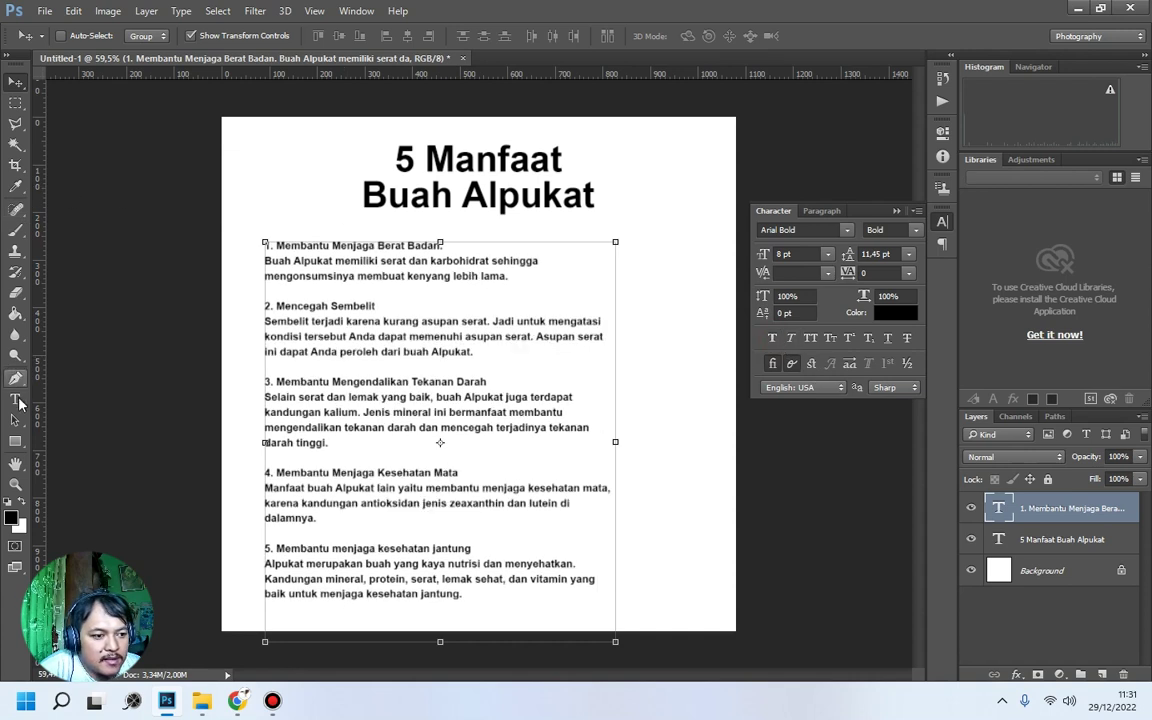
Delete the sentence "Asupan serat ini dapat Anda peroleh dari buah Alpukat." from the end of benefit 2.
click(17, 401)
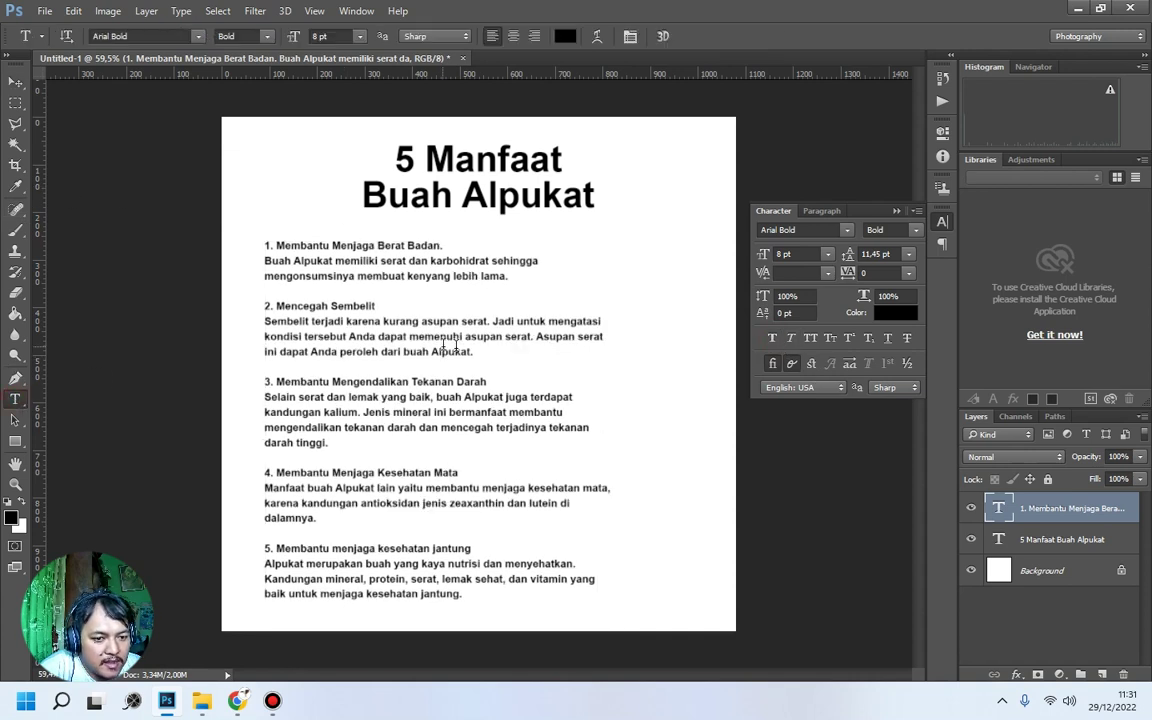
click(471, 352)
drag(471, 352, 538, 338)
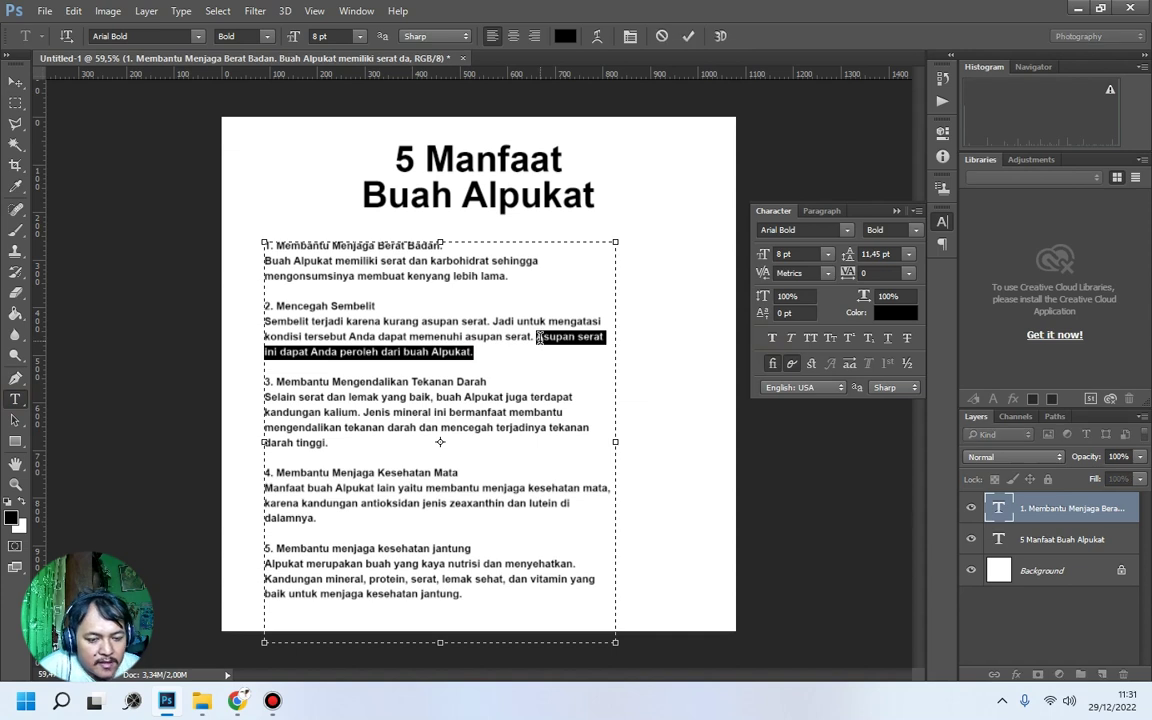
key(BackSpace)
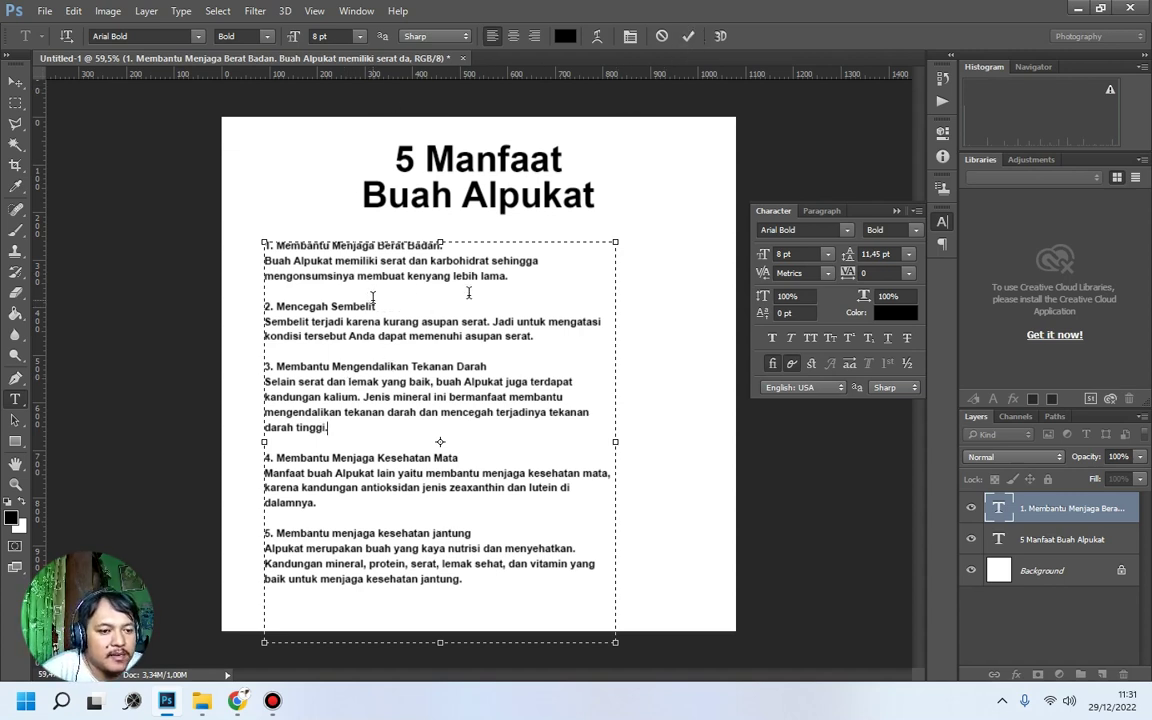
Preview the Bahnschrift and Bakso Sapi fonts on the first benefit's heading, then cancel the font change.
drag(461, 244, 256, 238)
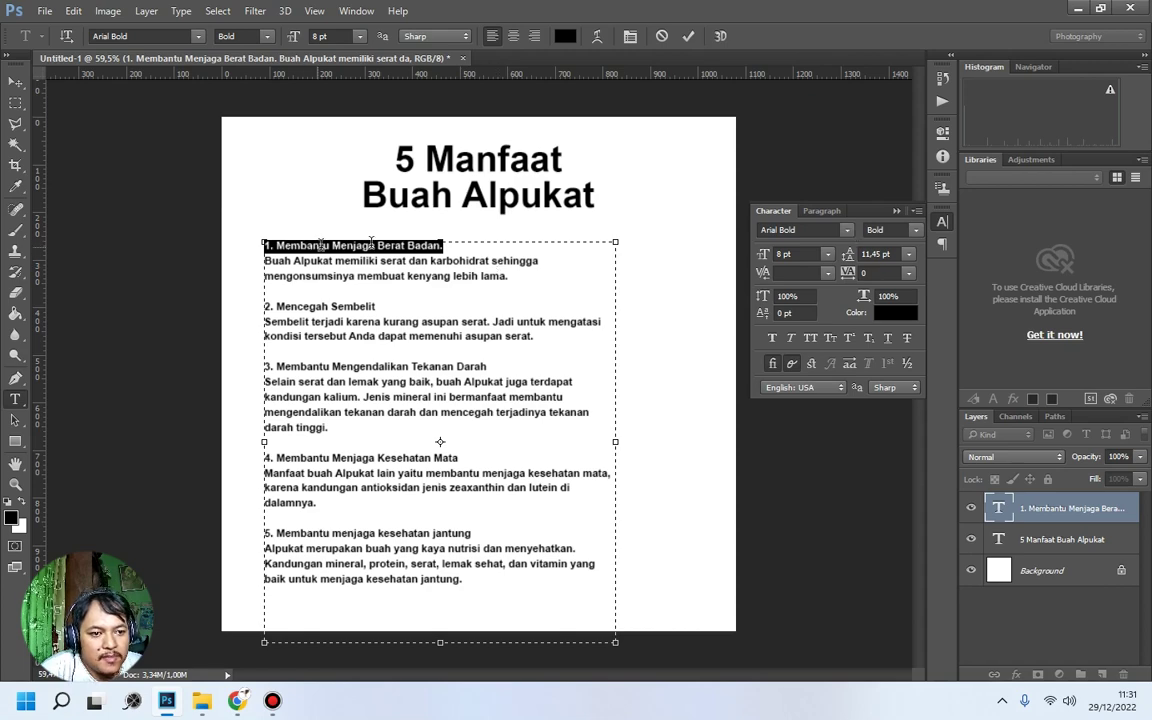
click(850, 232)
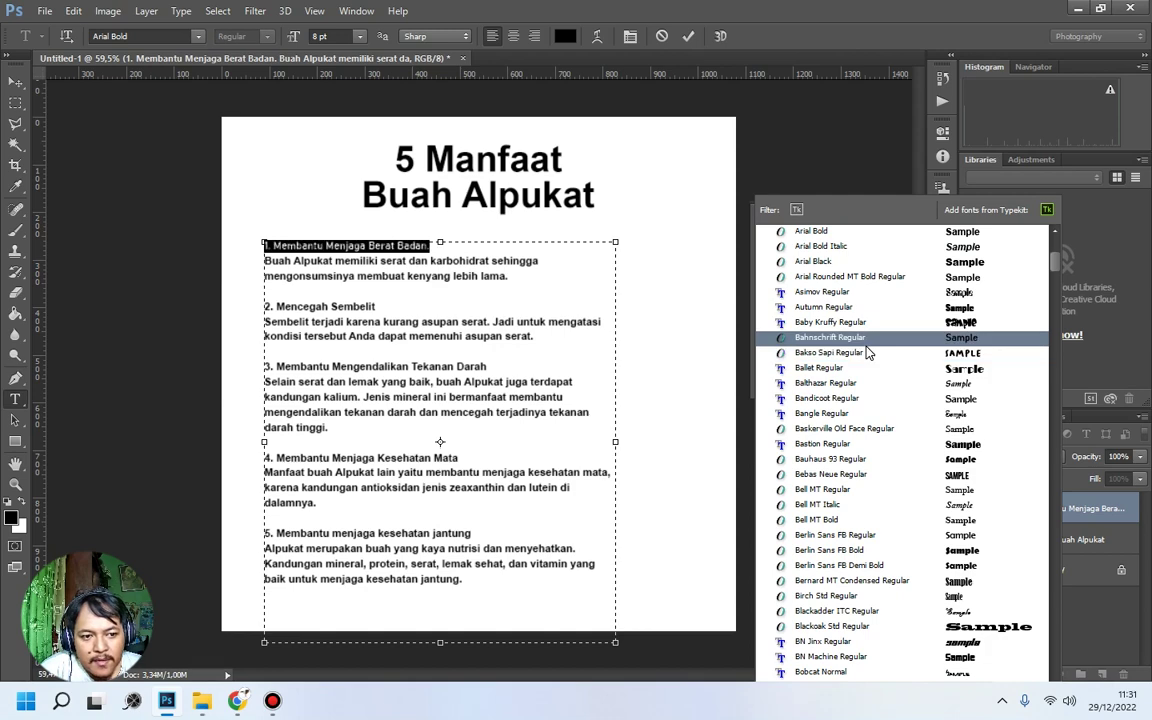
key(Down)
key(Down)
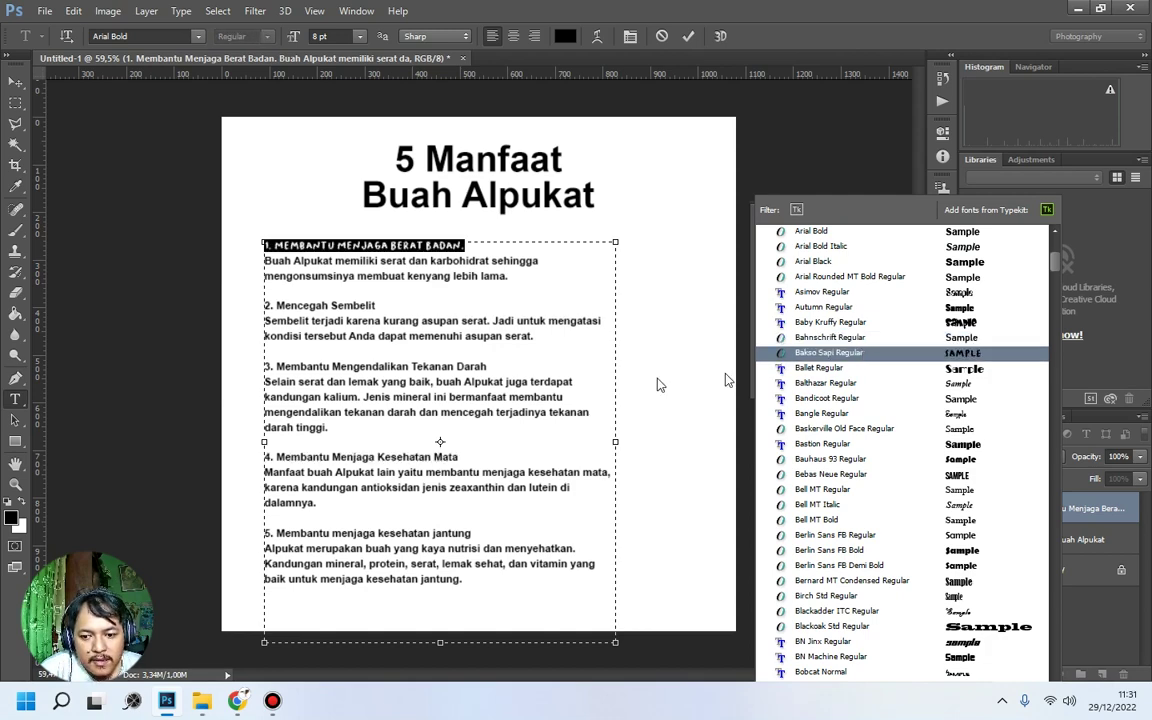
key(Escape)
click(412, 347)
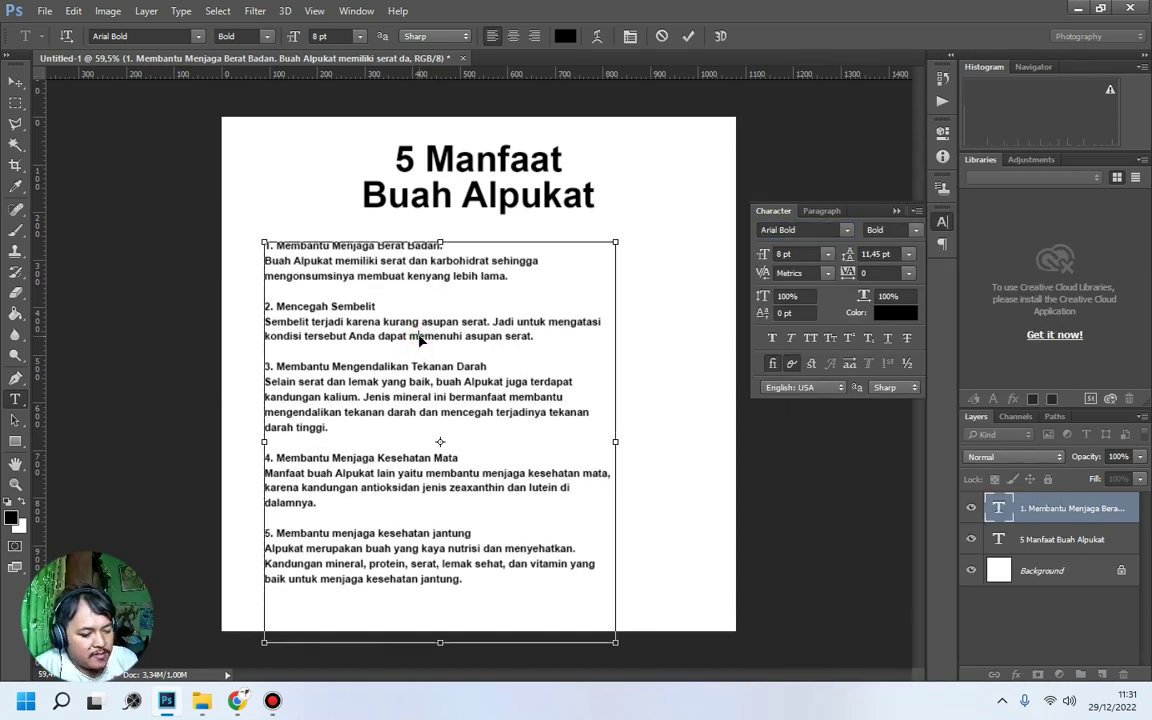
key(ctrl+a)
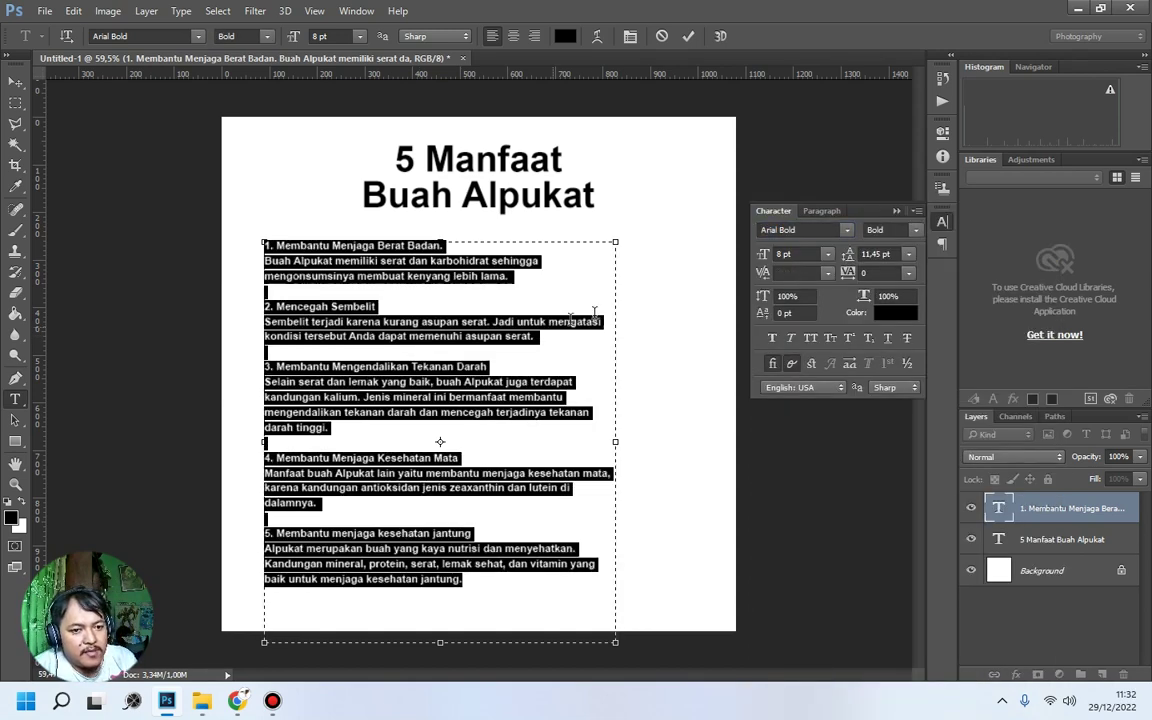
click(844, 231)
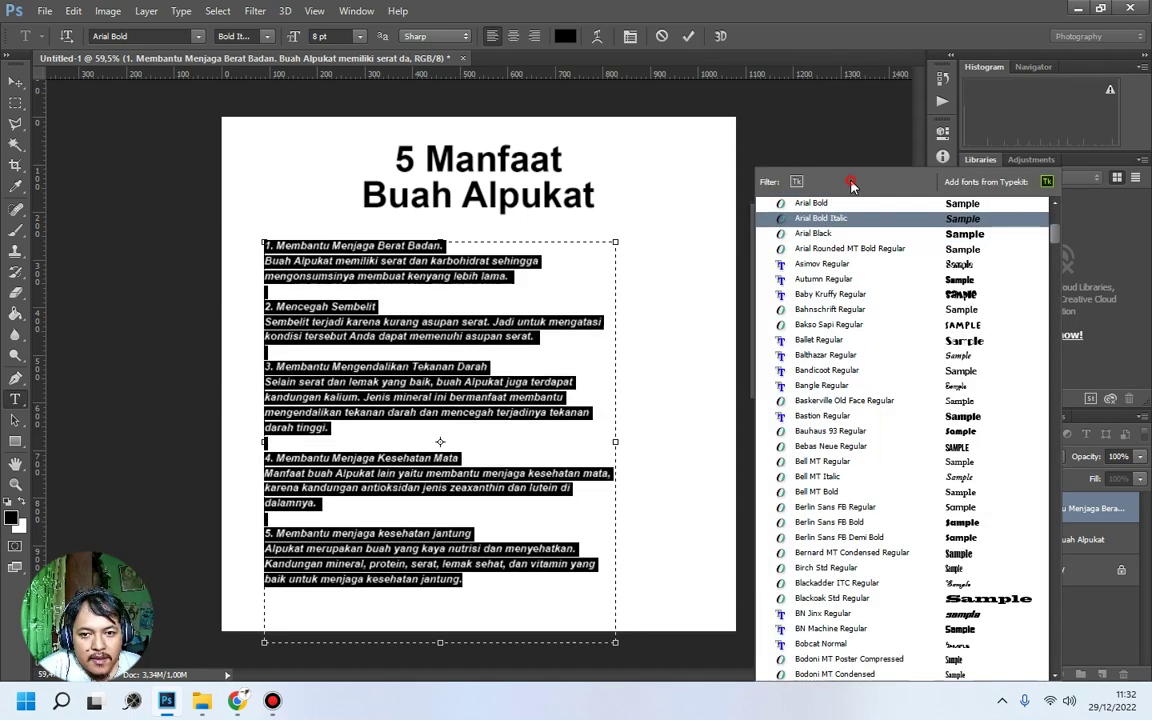
scroll(812, 315, down, 4)
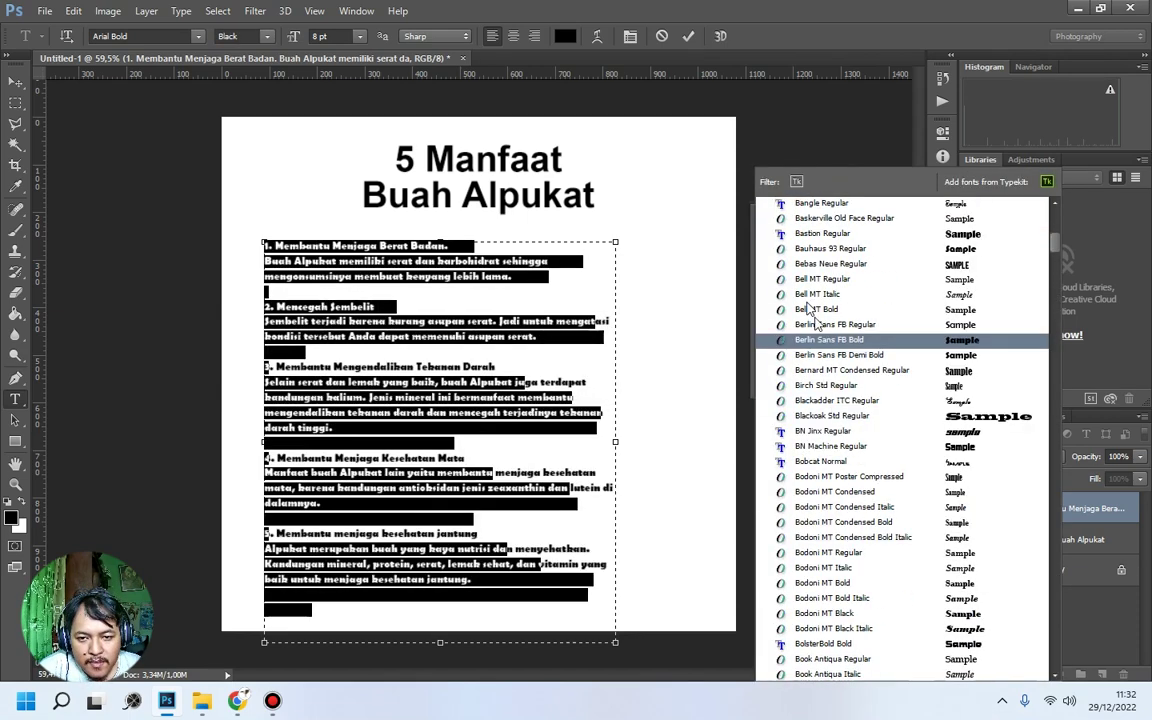
drag(1053, 234, 954, 176)
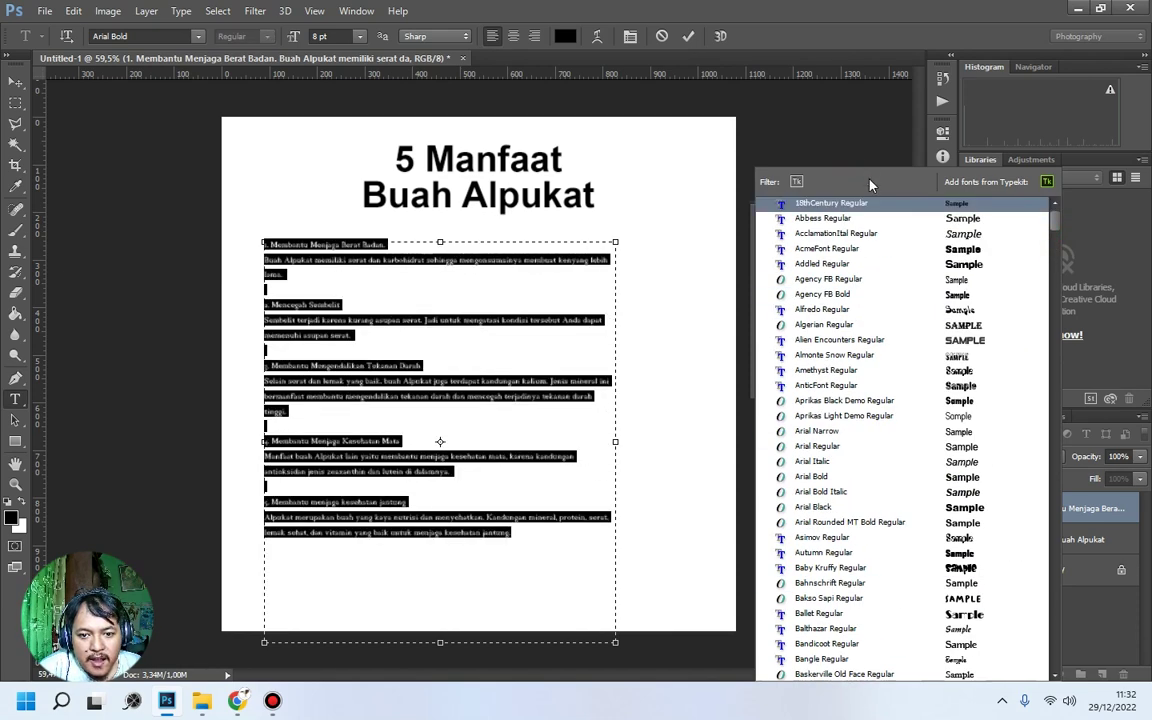
click(761, 362)
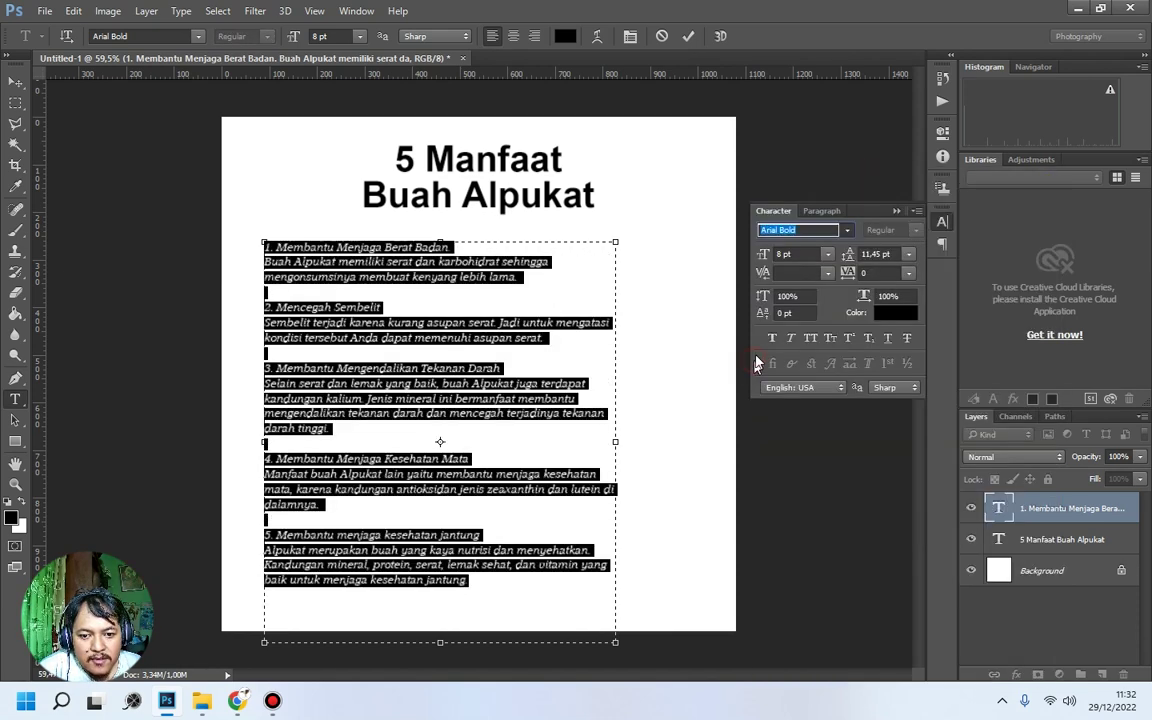
key(Return)
text(made)
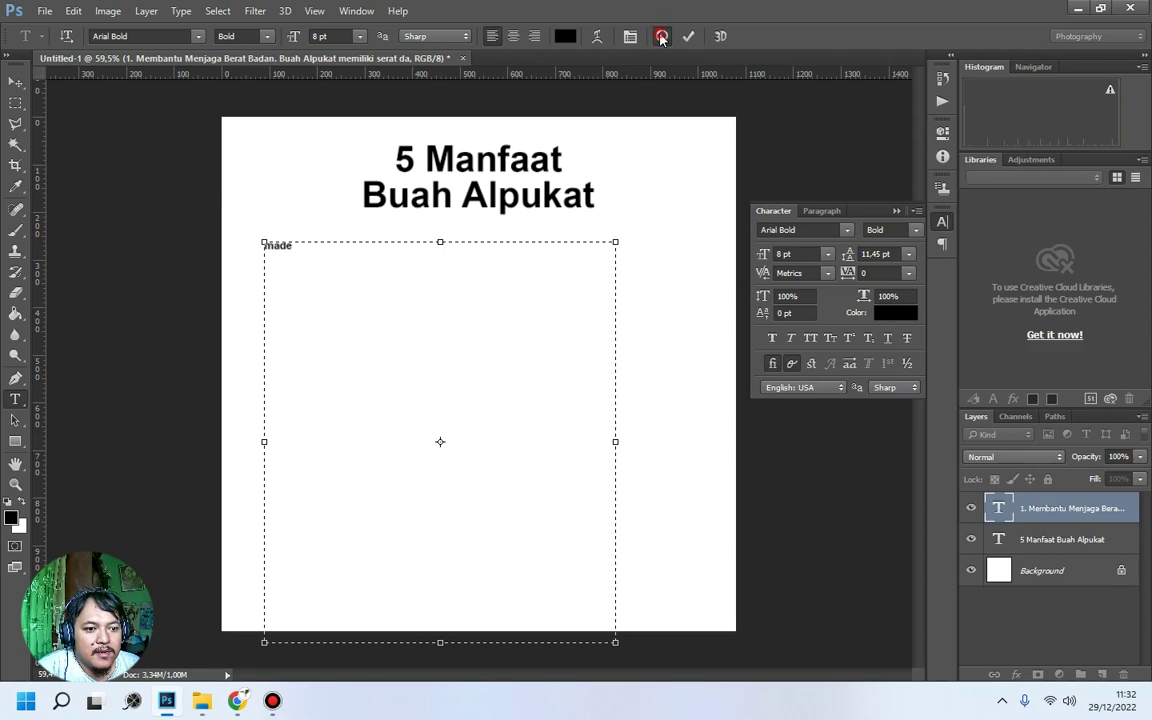
click(660, 37)
Change the font of the entire body text to MADE Tommy Soft Regular.
click(391, 425)
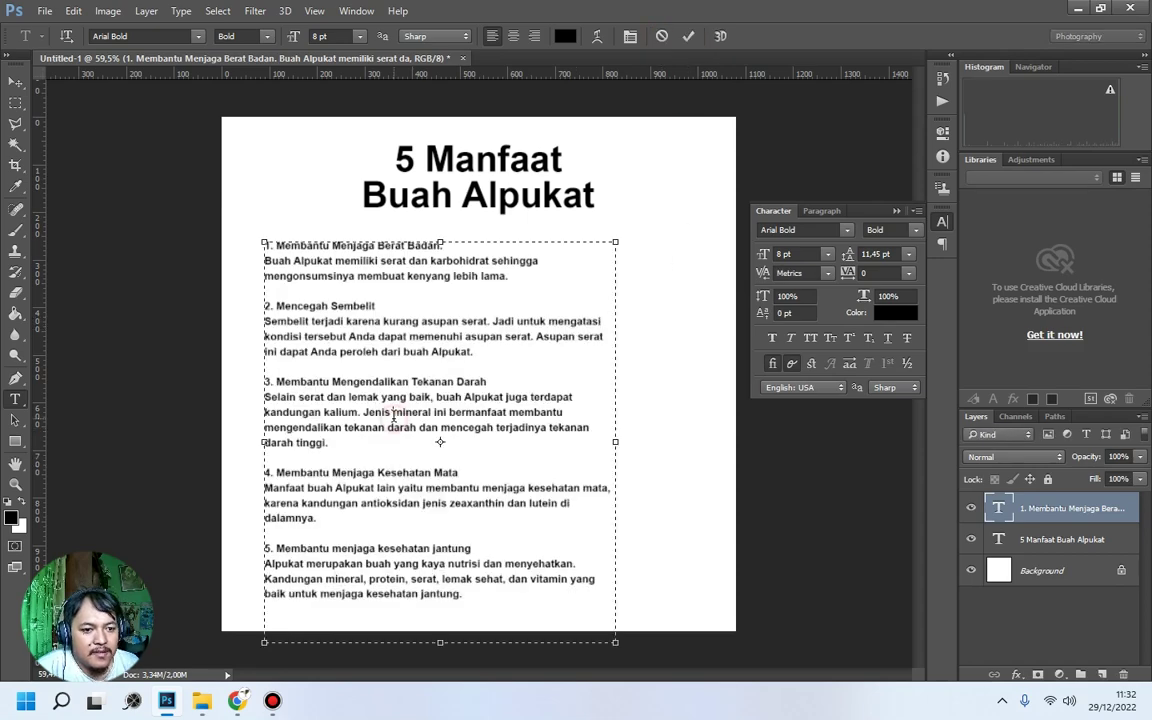
key(ctrl+a)
click(790, 230)
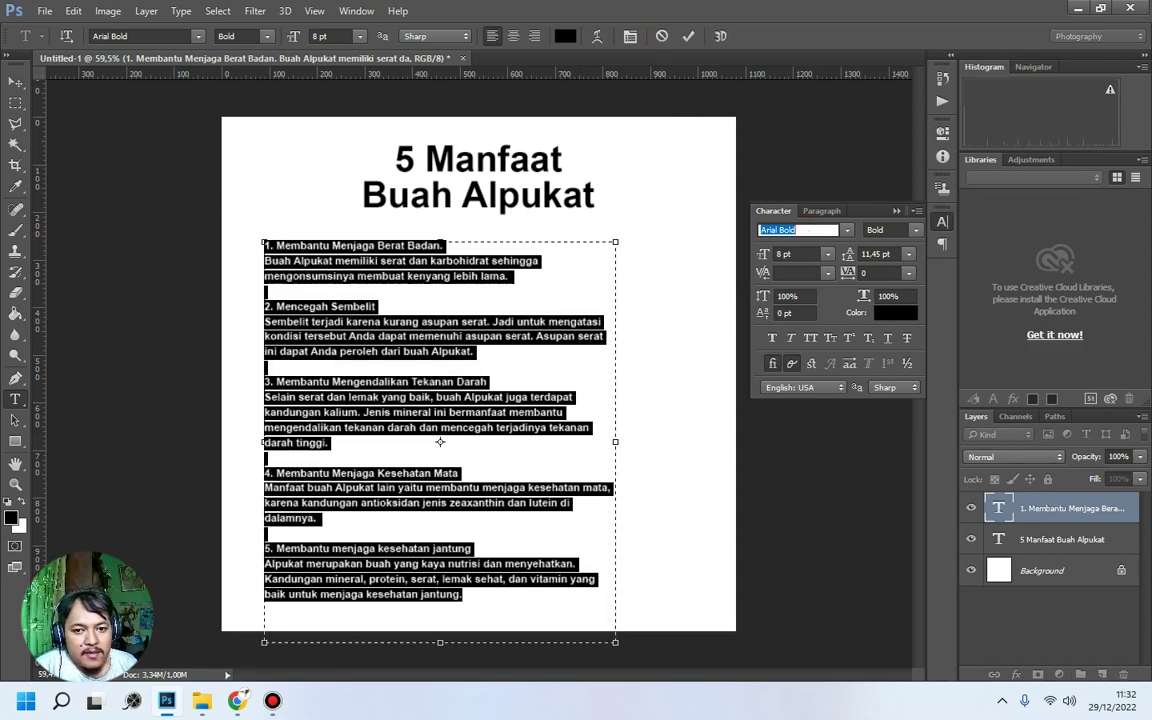
text(made)
key(Down)
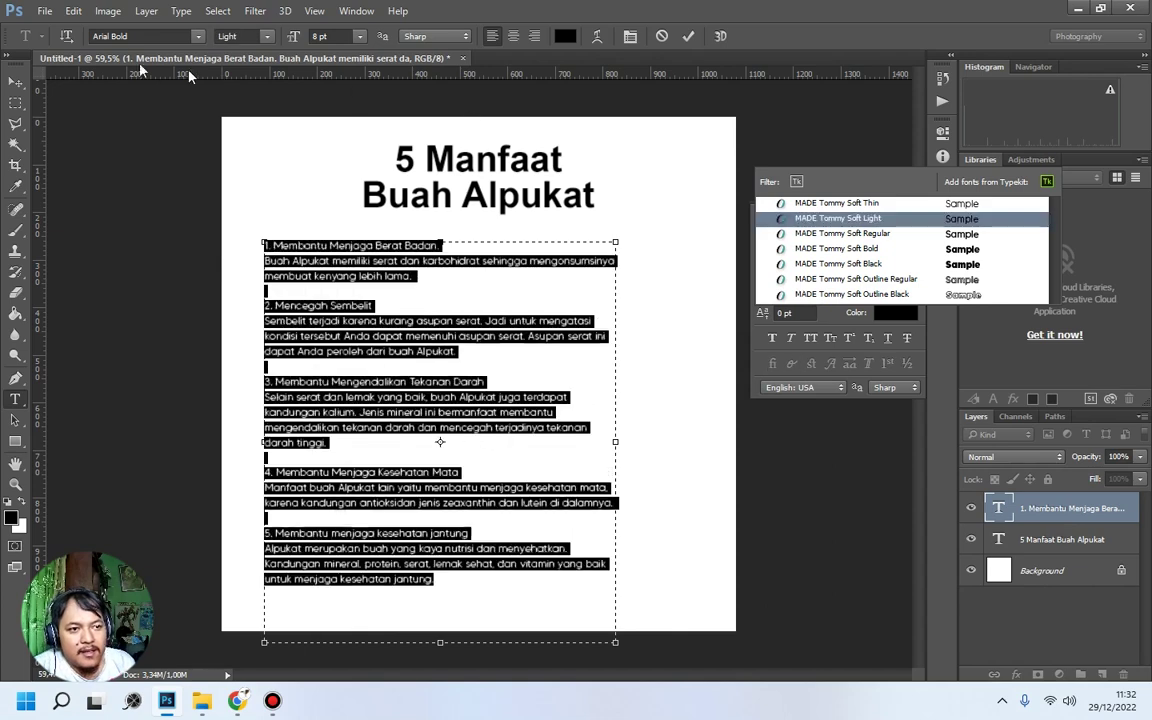
click(840, 234)
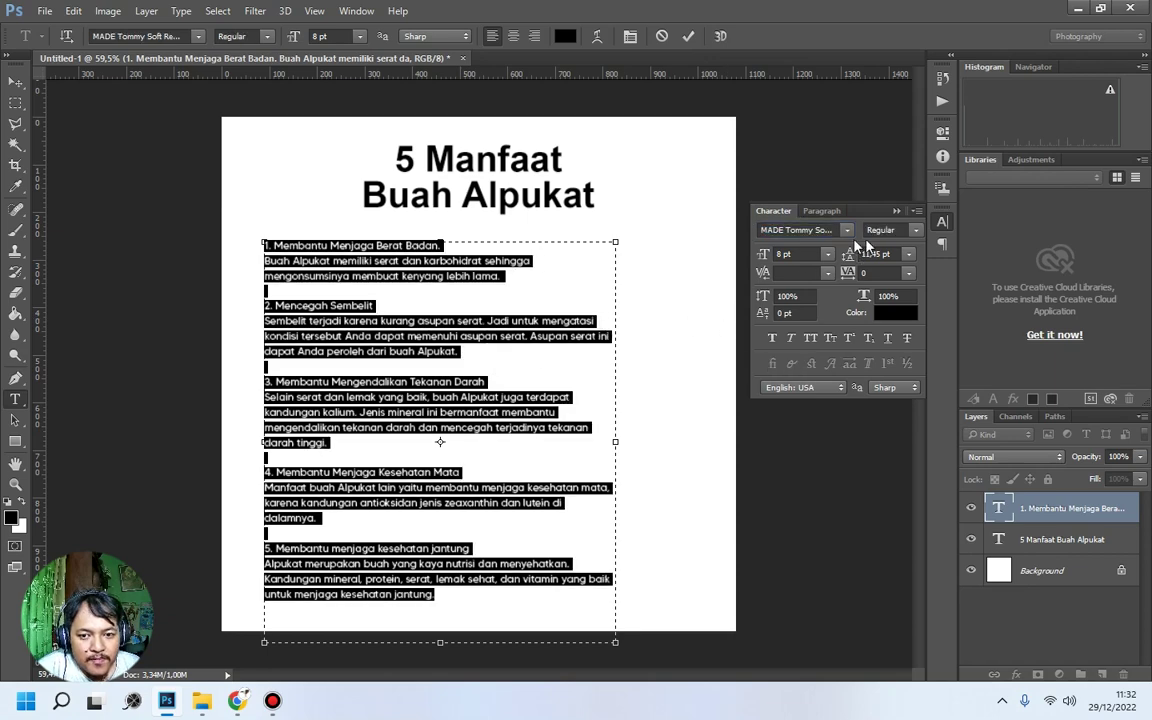
Set the body text's font size to 9 pt and its leading to 9 pt.
click(827, 257)
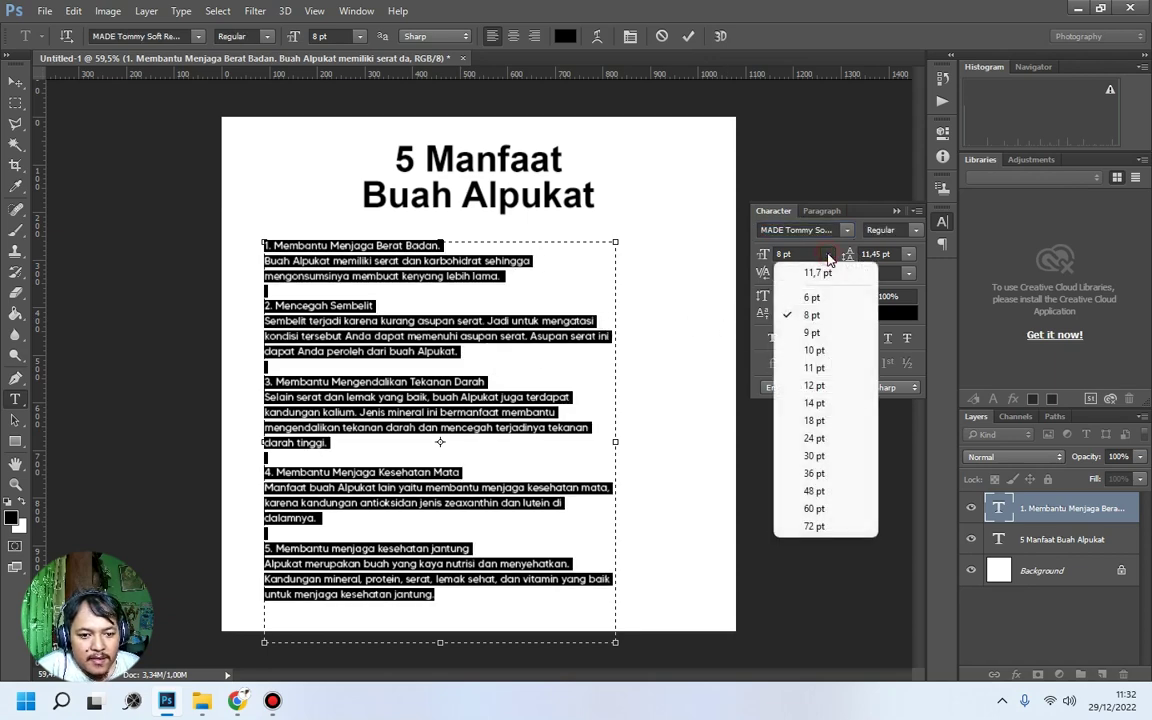
click(825, 335)
click(911, 257)
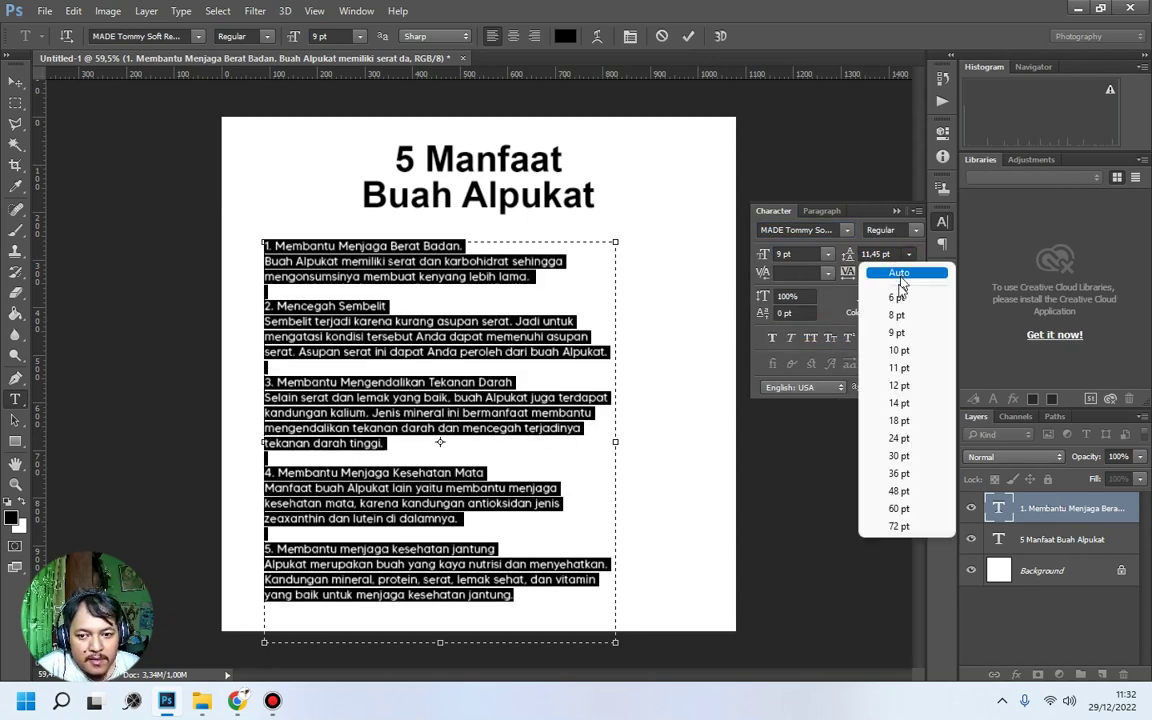
click(900, 332)
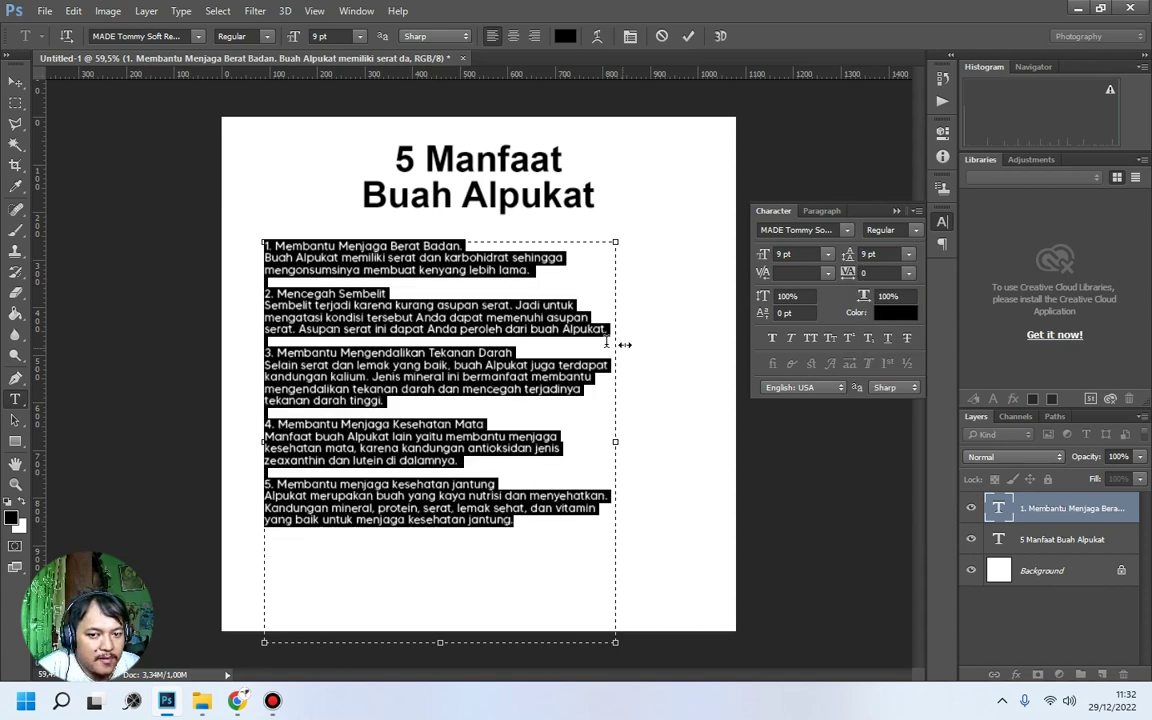
Narrow the body text box from its left edge and move it to the right side of the canvas below the title.
drag(262, 440, 335, 438)
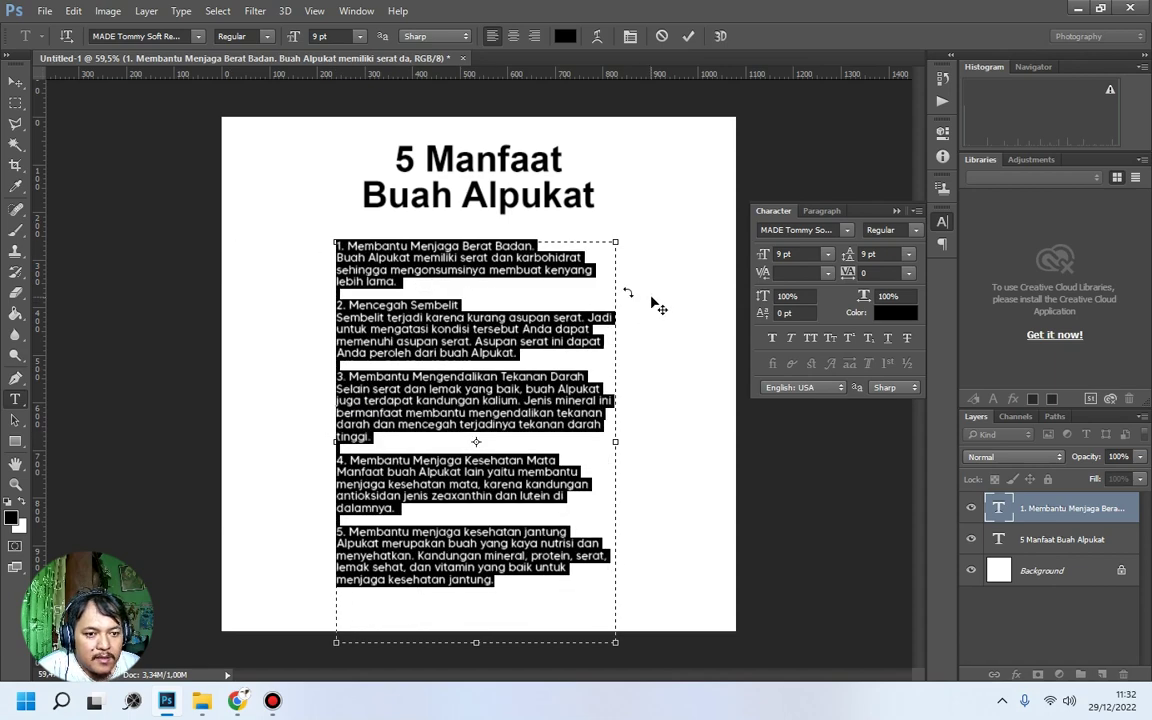
click(20, 80)
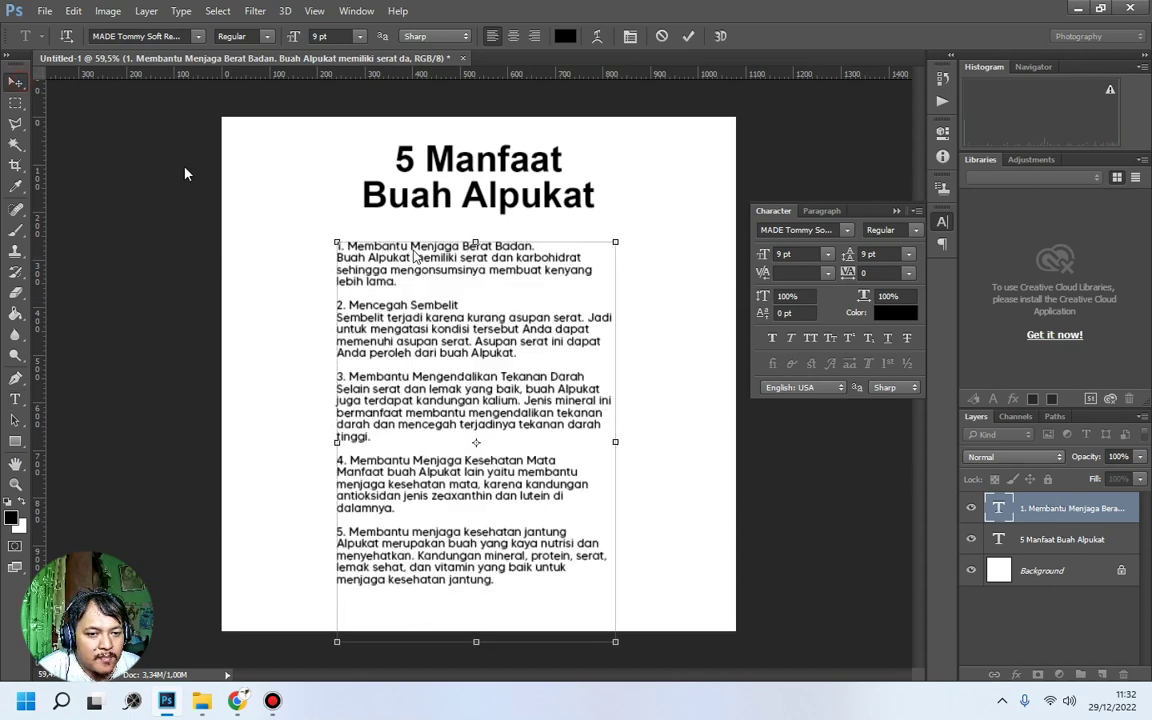
drag(458, 257, 588, 272)
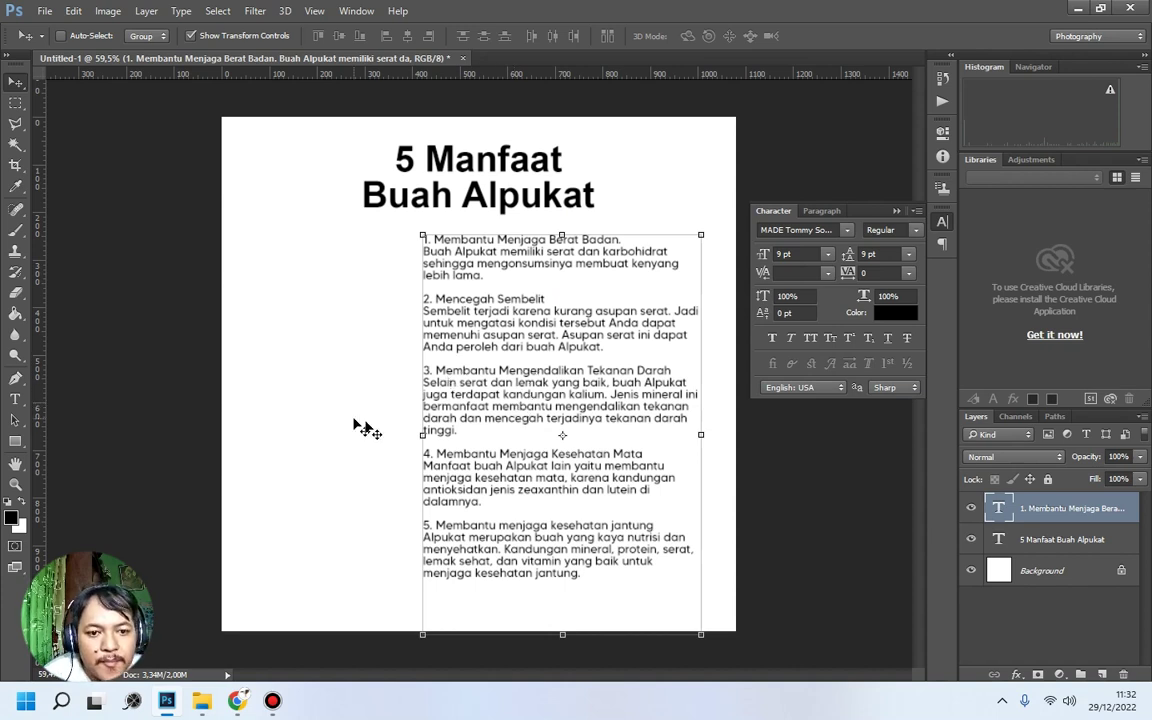
Change the font of the title "5 Manfaat Buah Alpukat" to Bakso Sapi Regular with faux bold.
click(15, 398)
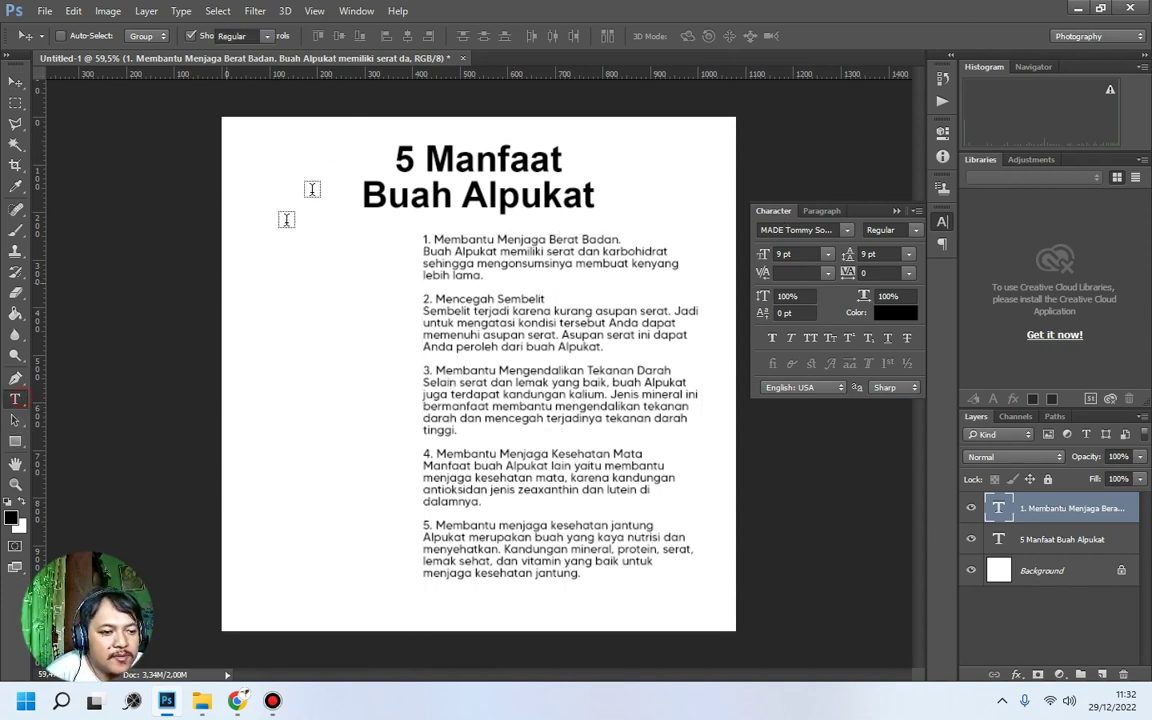
click(407, 168)
key(ctrl+a)
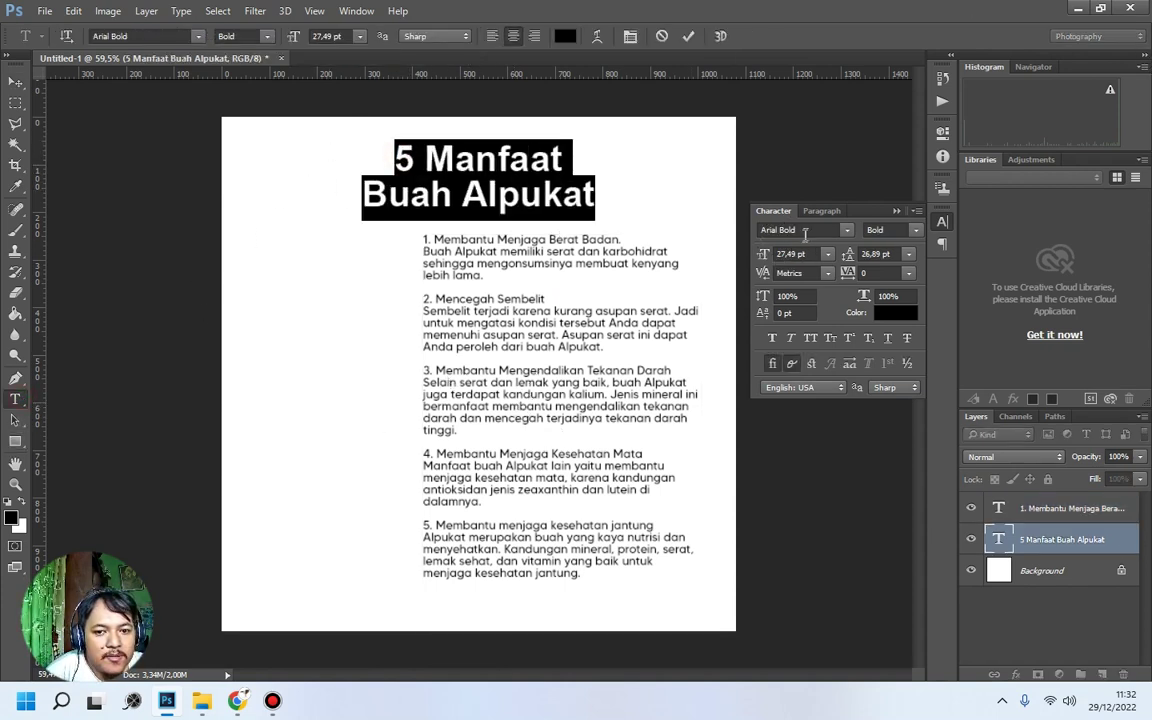
click(800, 230)
text(gr)
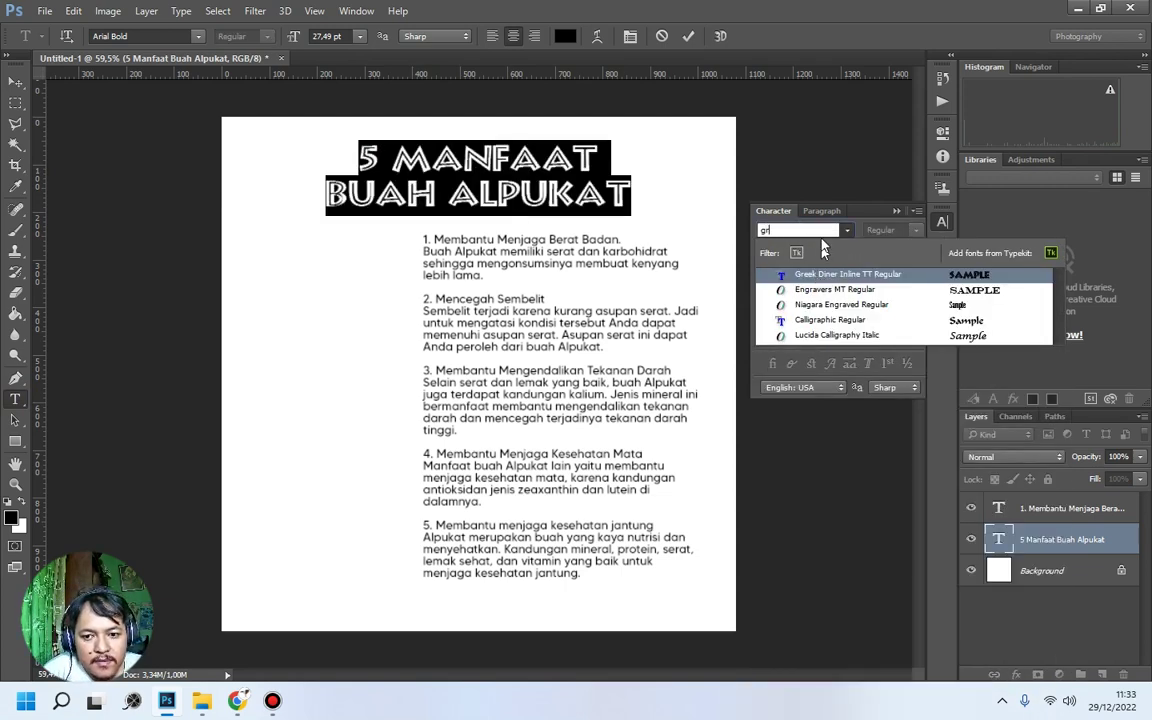
text(bak)
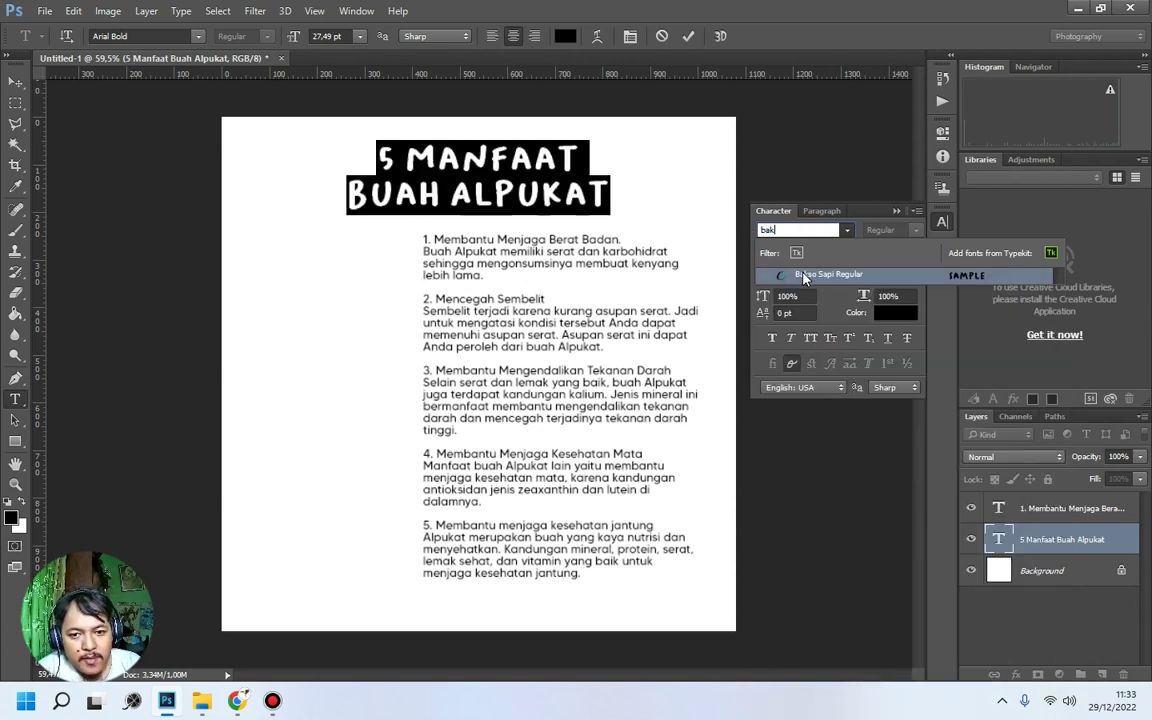
click(803, 275)
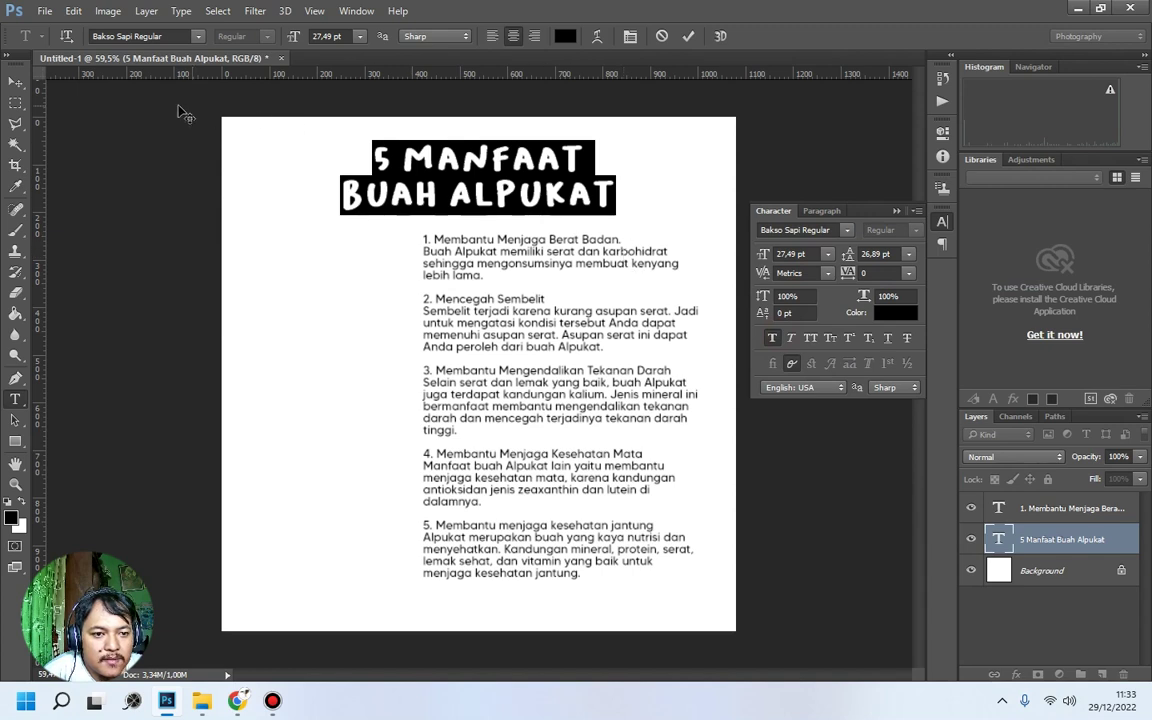
Skew the title vertically by about -2.31° so that its right end rises slightly.
click(15, 82)
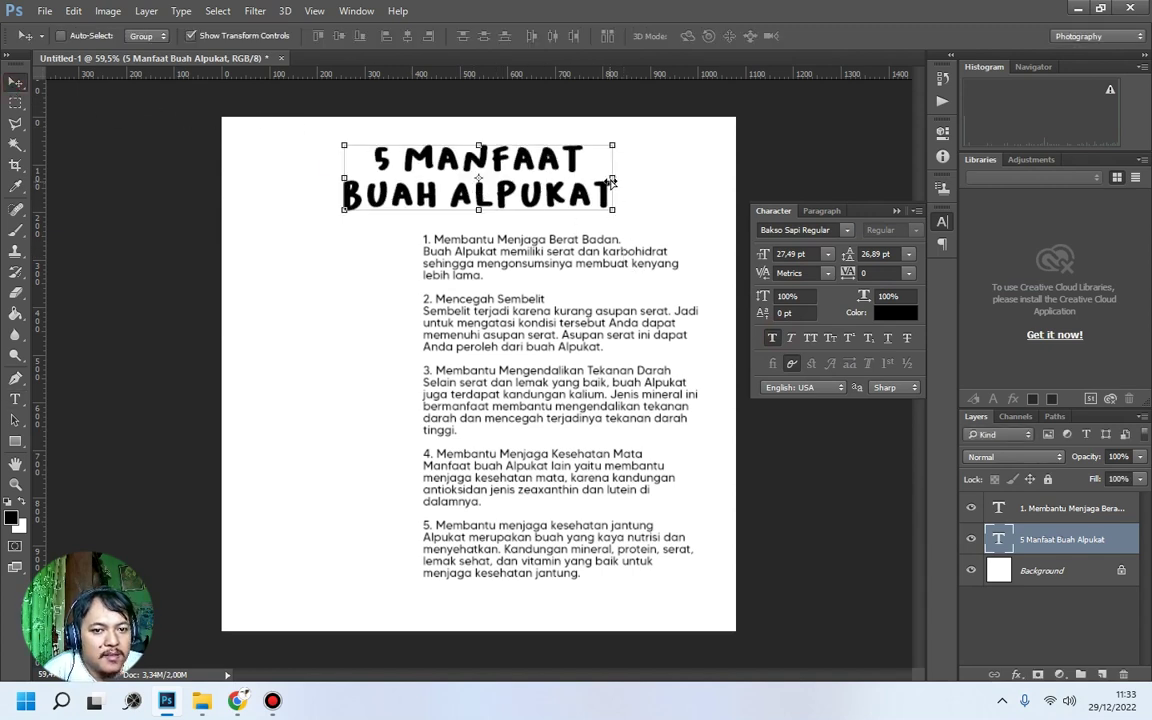
key(ctrl+t)
drag(612, 177, 614, 170)
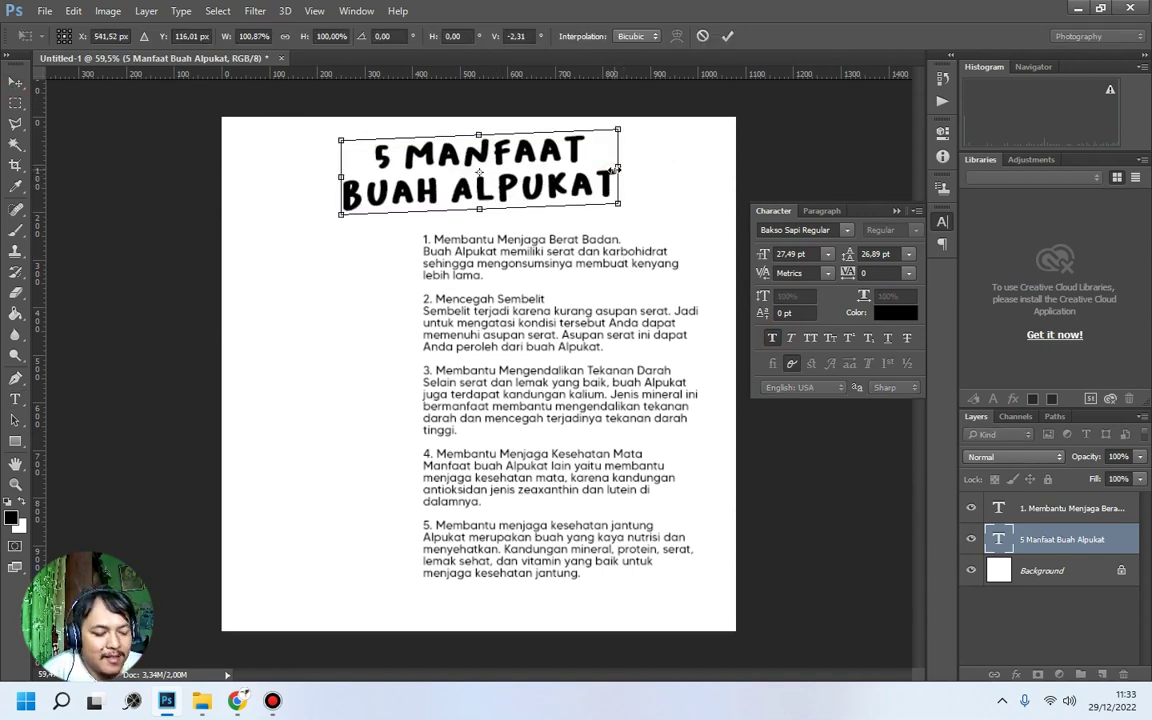
click(727, 36)
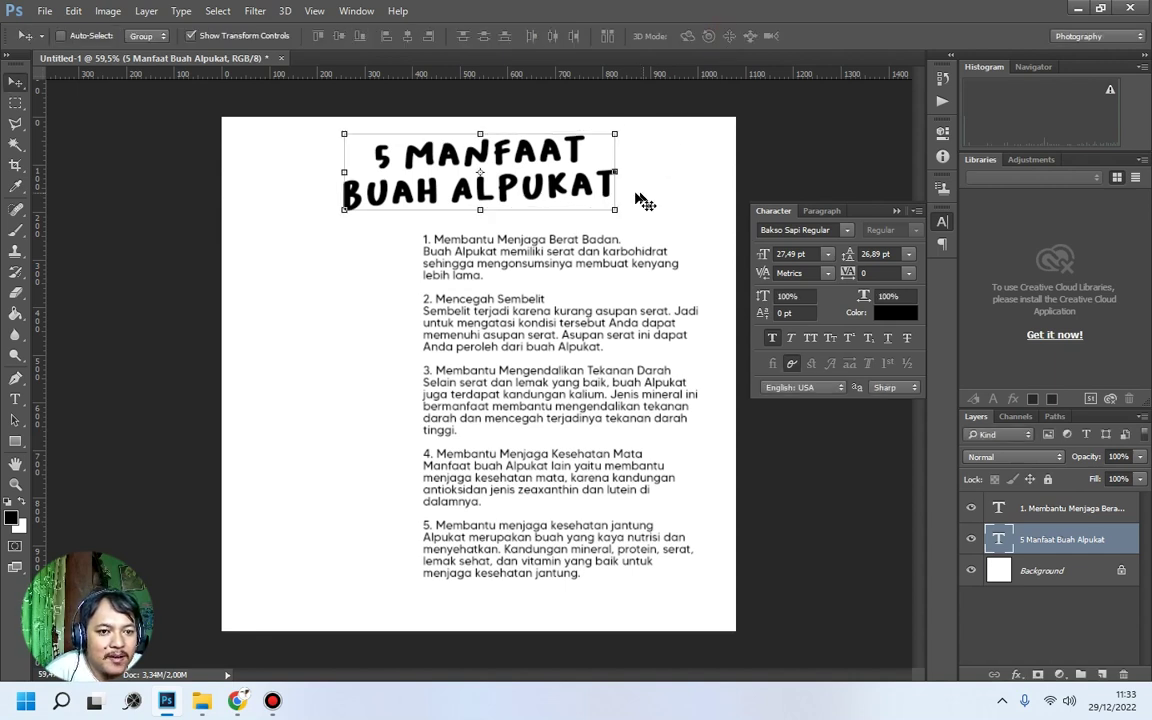
Skew the title slightly further upward on its right side and move it down a little.
key(ctrl)
key(ctrl)
key(ctrl)
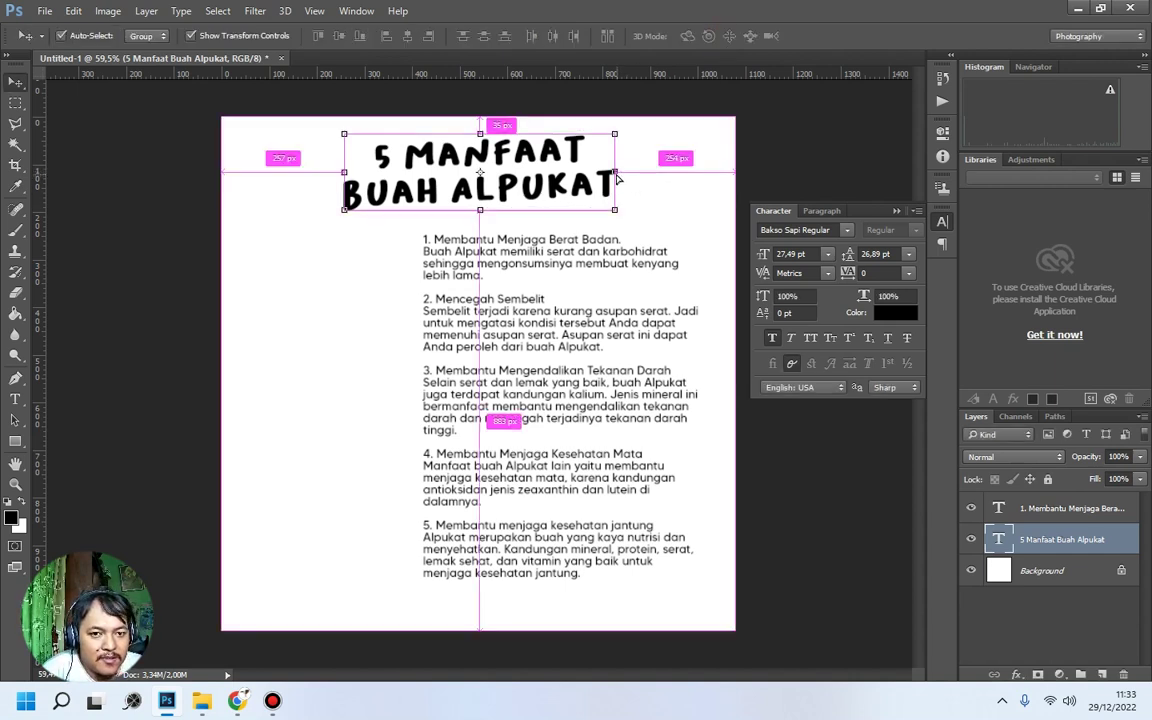
mouse_move(617, 175)
mouse_down()
mouse_move(630, 182)
mouse_move(628, 156)
mouse_up()
double_click(547, 202)
mouse_move(547, 202)
mouse_down()
mouse_move(570, 170)
mouse_move(547, 212)
mouse_up()
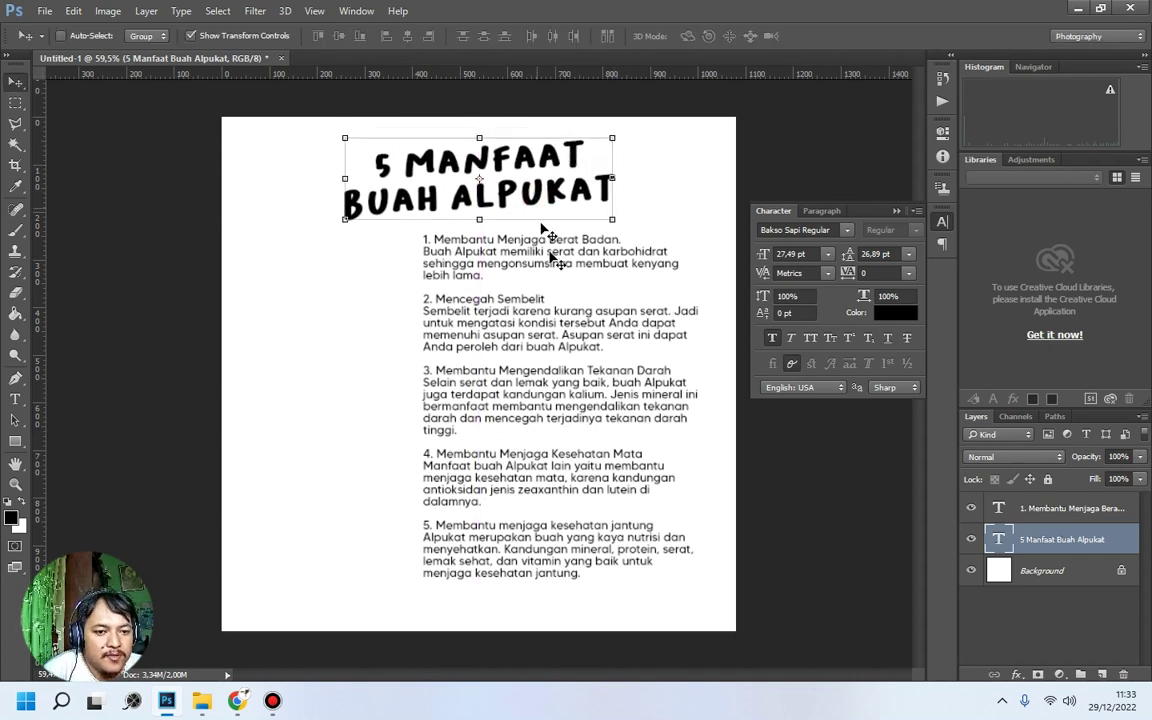
Delete the numbering "1." to "5." from the start of all five headings in the body text.
right_click(548, 252)
click(565, 262)
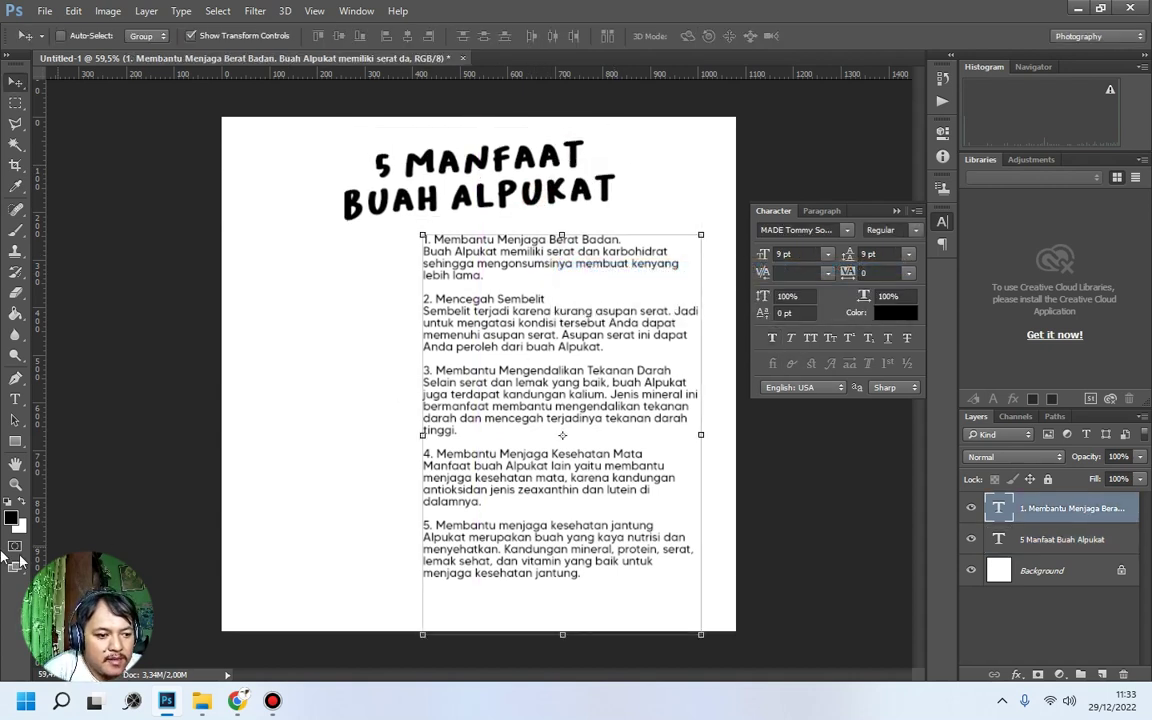
click(15, 398)
click(431, 238)
key(BackSpace)
key(BackSpace)
key(BackSpace)
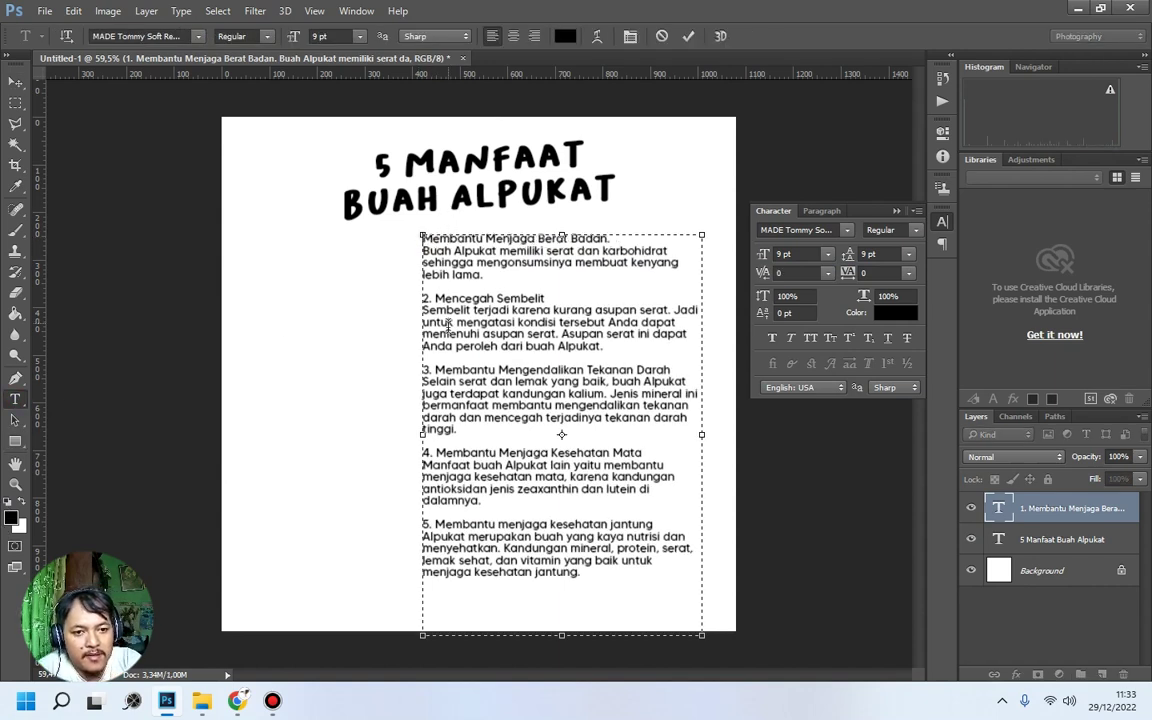
click(438, 298)
key(BackSpace)
key(BackSpace)
key(BackSpace)
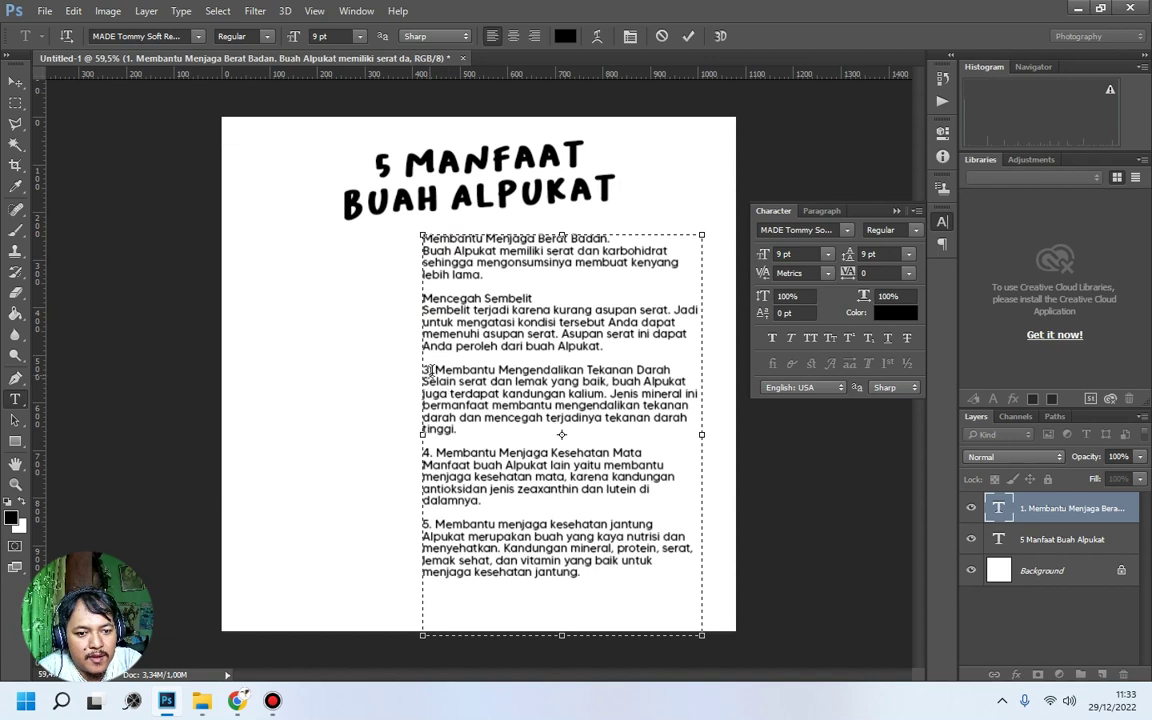
click(436, 369)
key(BackSpace)
key(BackSpace)
key(BackSpace)
click(436, 453)
key(BackSpace)
key(BackSpace)
key(BackSpace)
click(434, 524)
key(BackSpace)
key(BackSpace)
key(BackSpace)
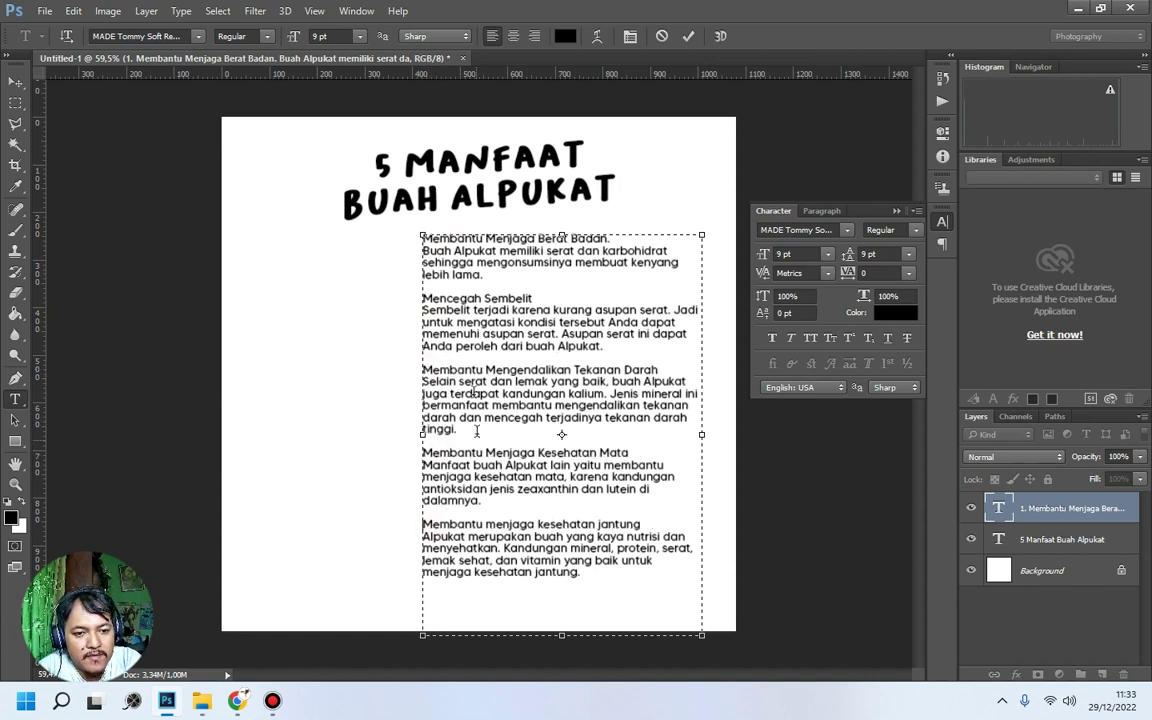
Format the heading "Membantu Menjaga Berat Badan." as 11 pt in the Bold style with faux bold.
drag(613, 239, 375, 240)
click(828, 254)
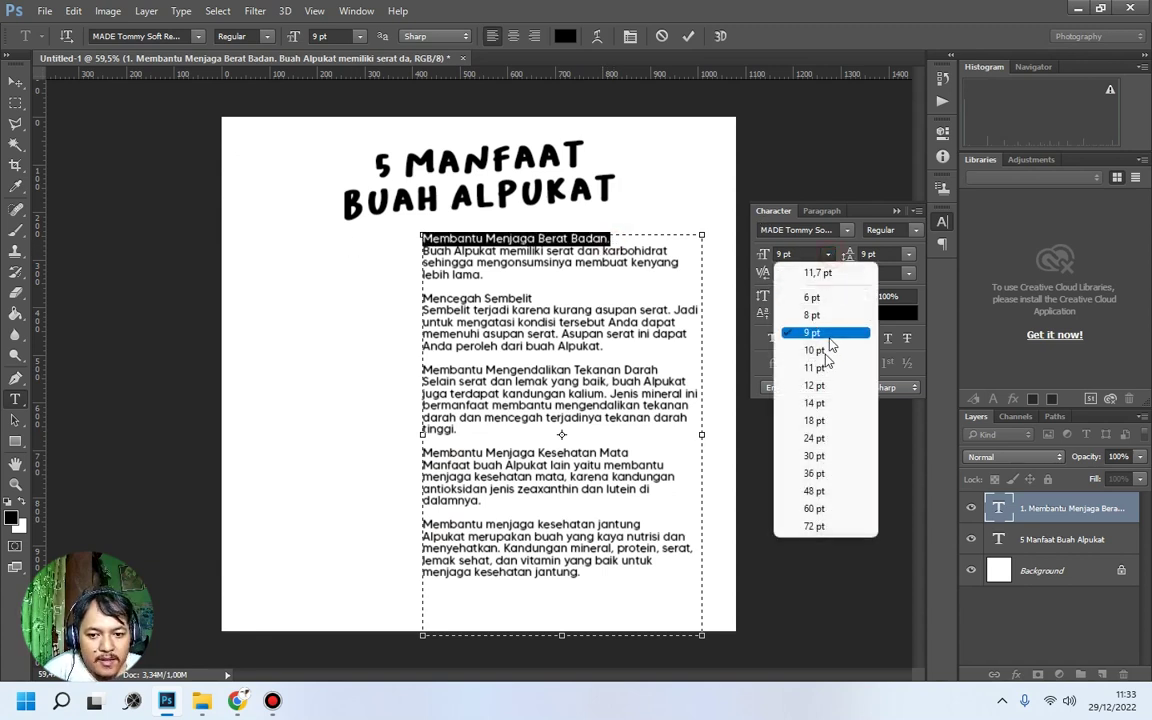
click(815, 380)
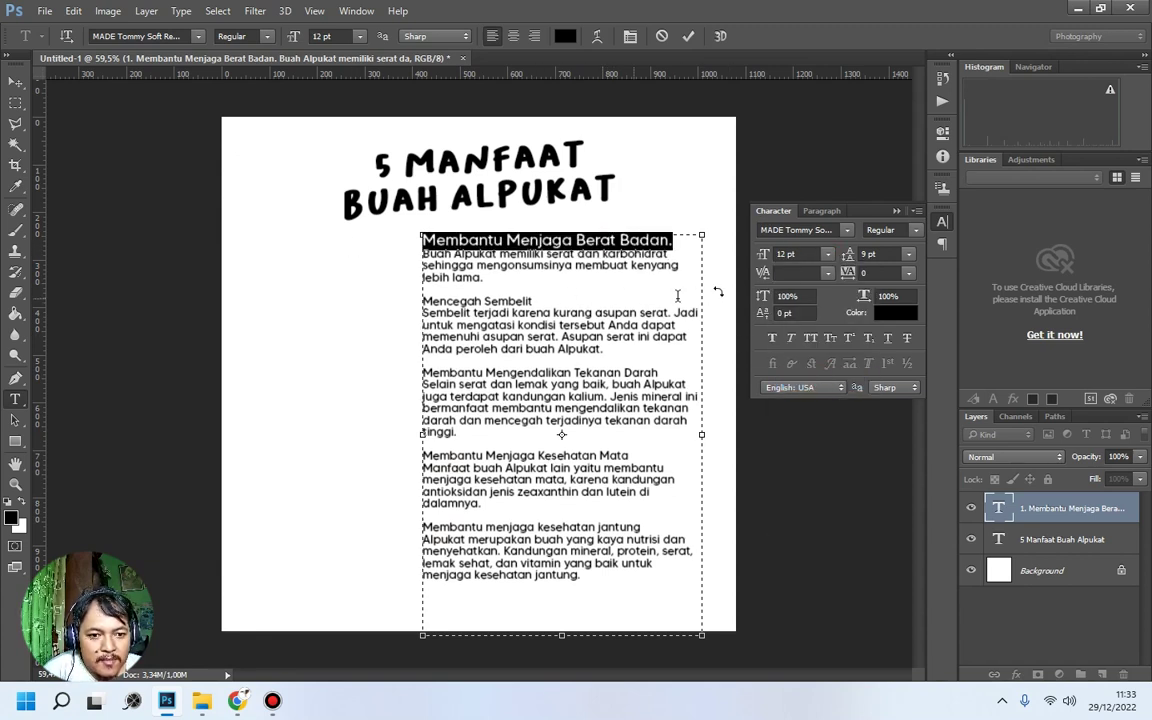
click(828, 254)
click(819, 369)
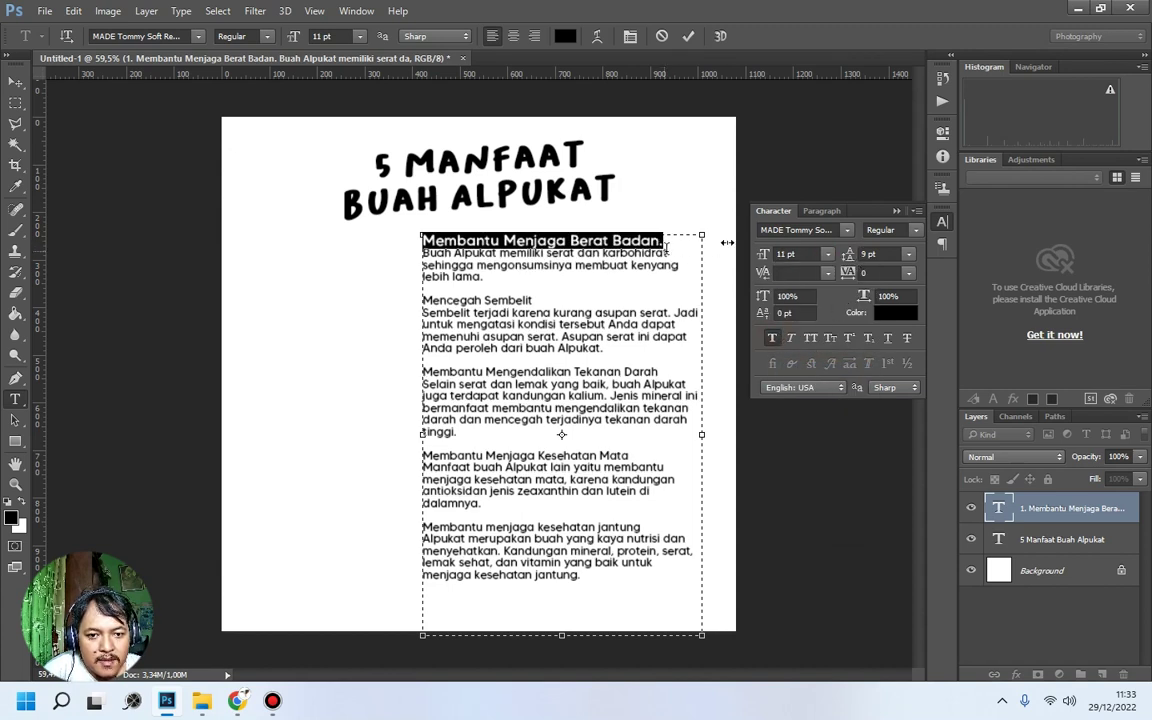
click(915, 230)
click(885, 283)
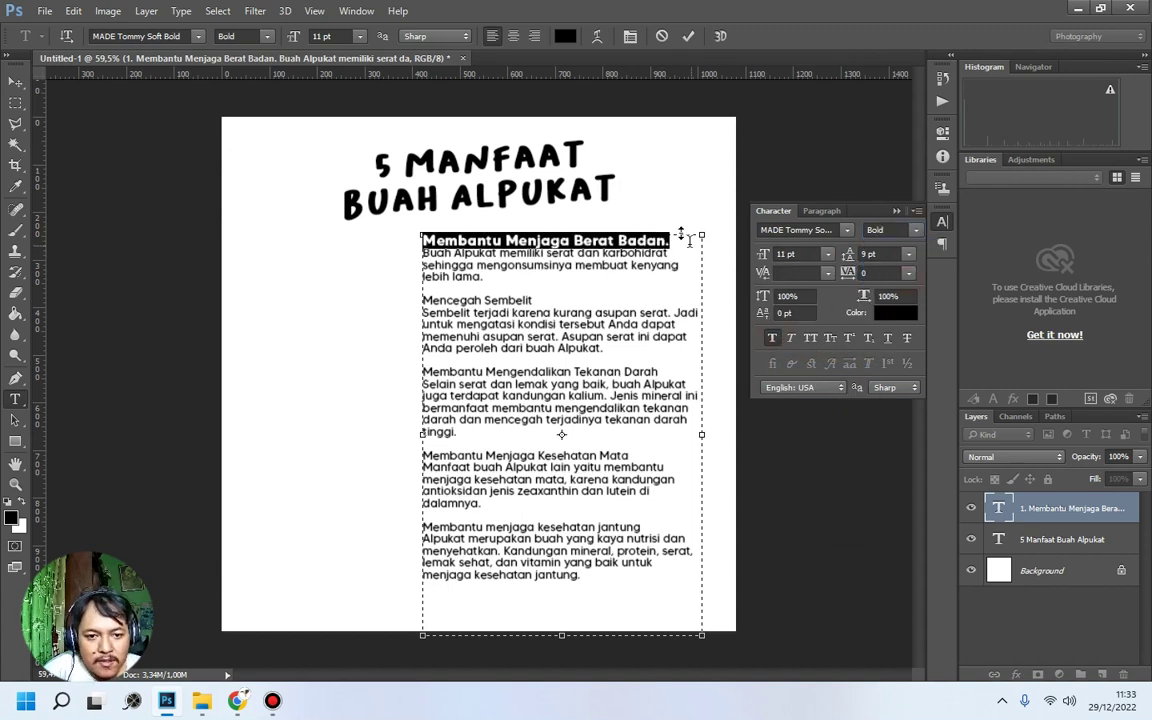
Format the heading "Mencegah Sembelit" as 11 pt in the Bold style.
drag(533, 301, 419, 287)
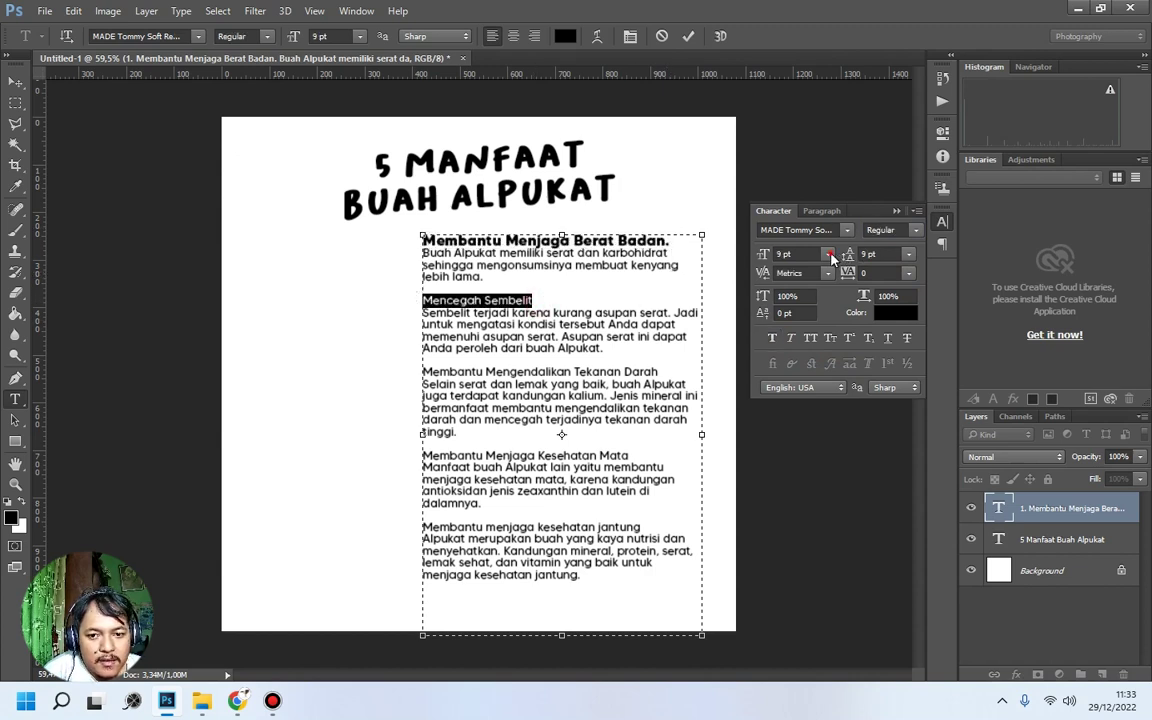
click(831, 258)
click(810, 368)
click(912, 231)
click(878, 285)
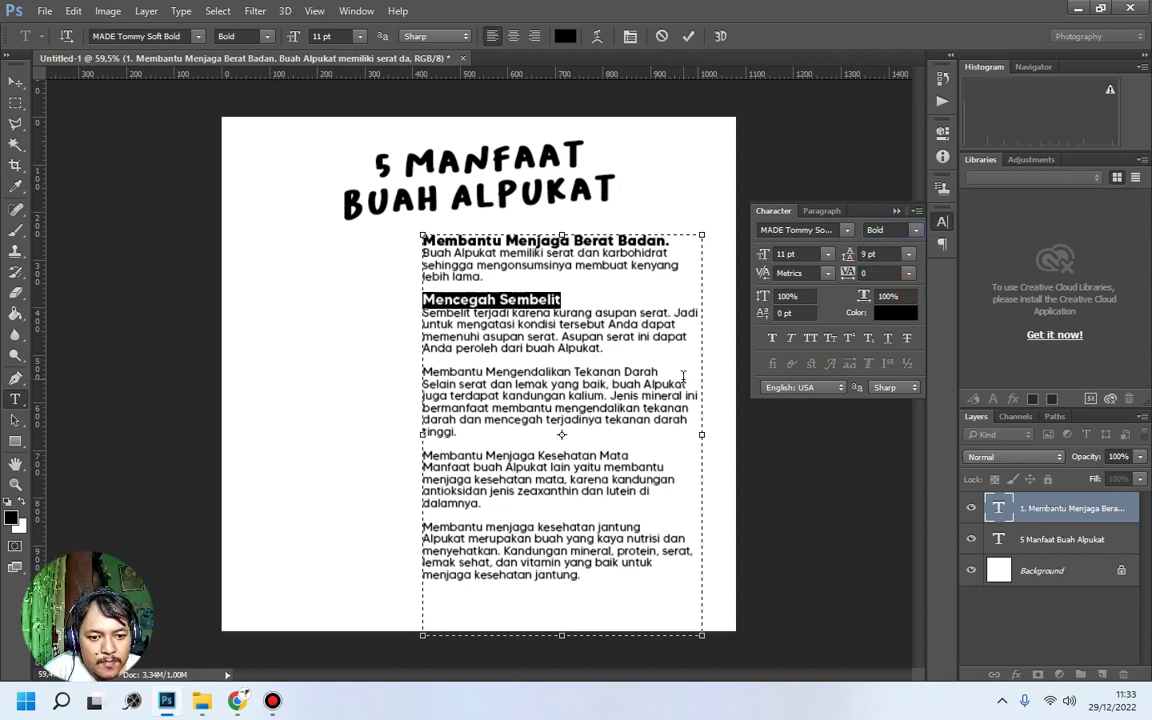
Format the heading "Membantu Mengendalikan Tekanan Darah" as 11 pt Bold, with a line break before "Tekanan".
drag(673, 372, 427, 369)
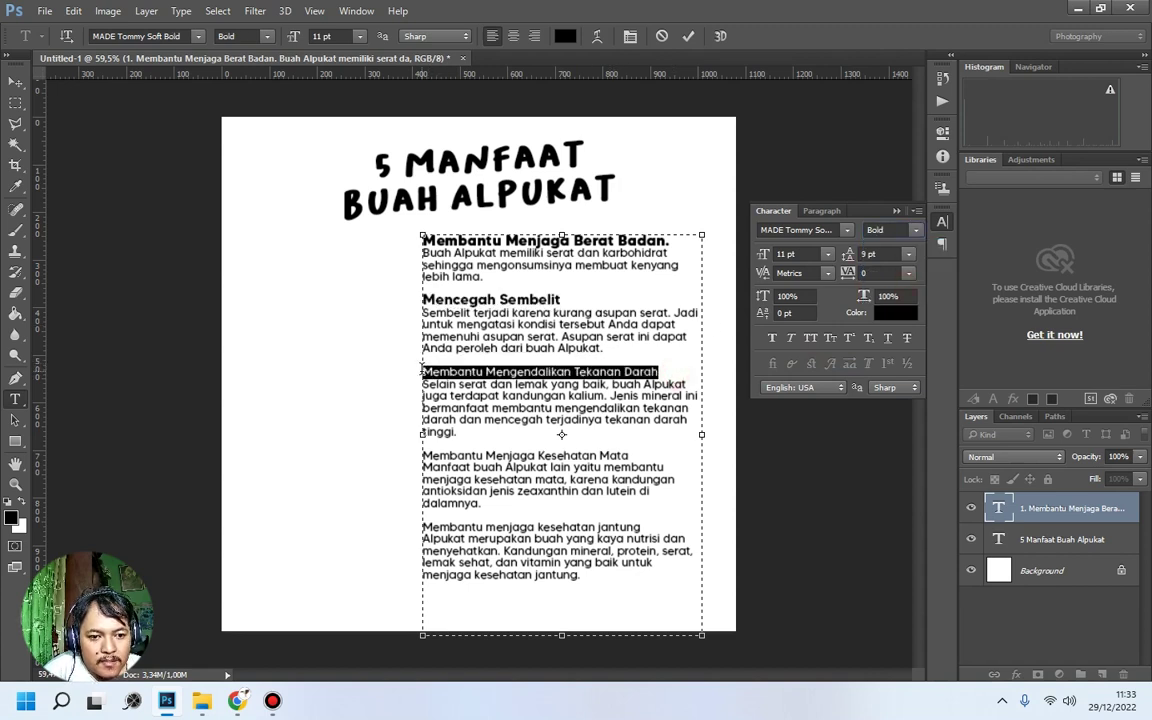
click(828, 254)
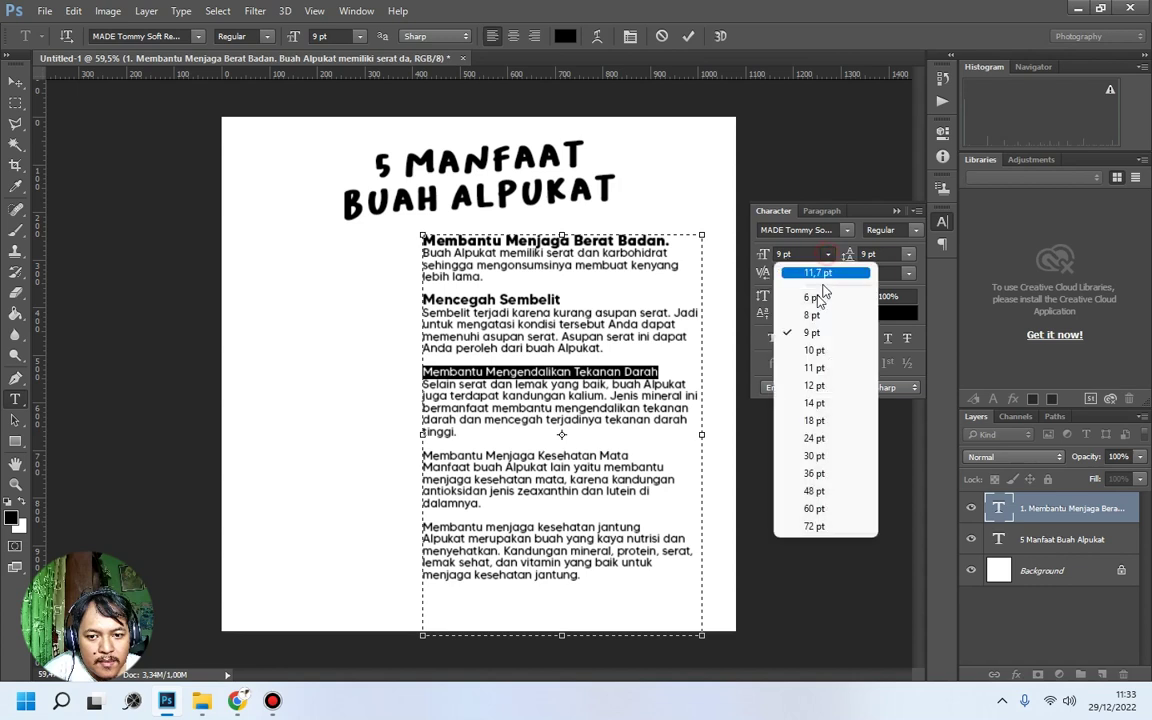
click(812, 365)
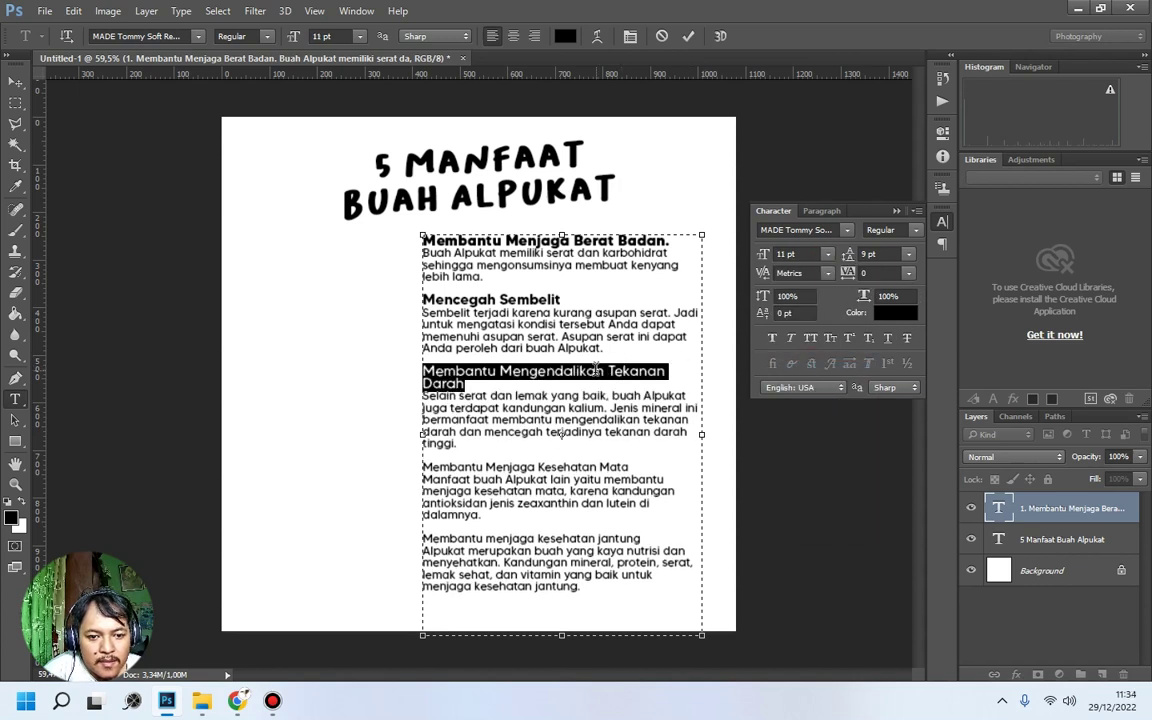
drag(466, 384, 405, 384)
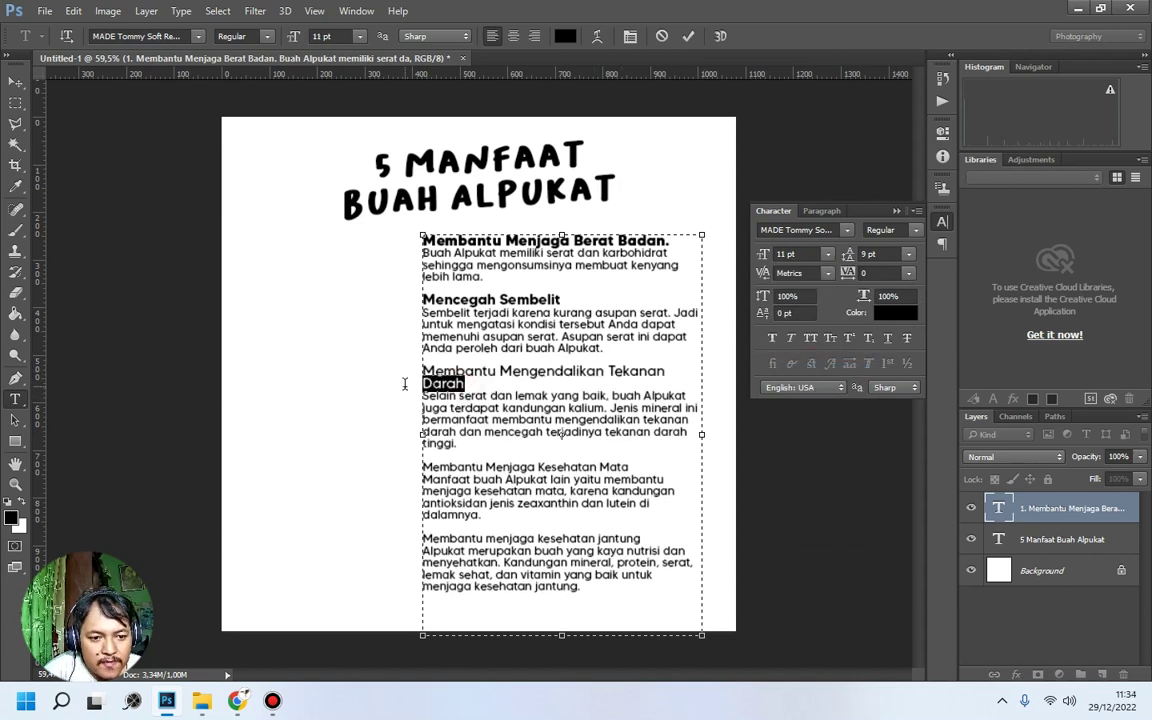
click(609, 371)
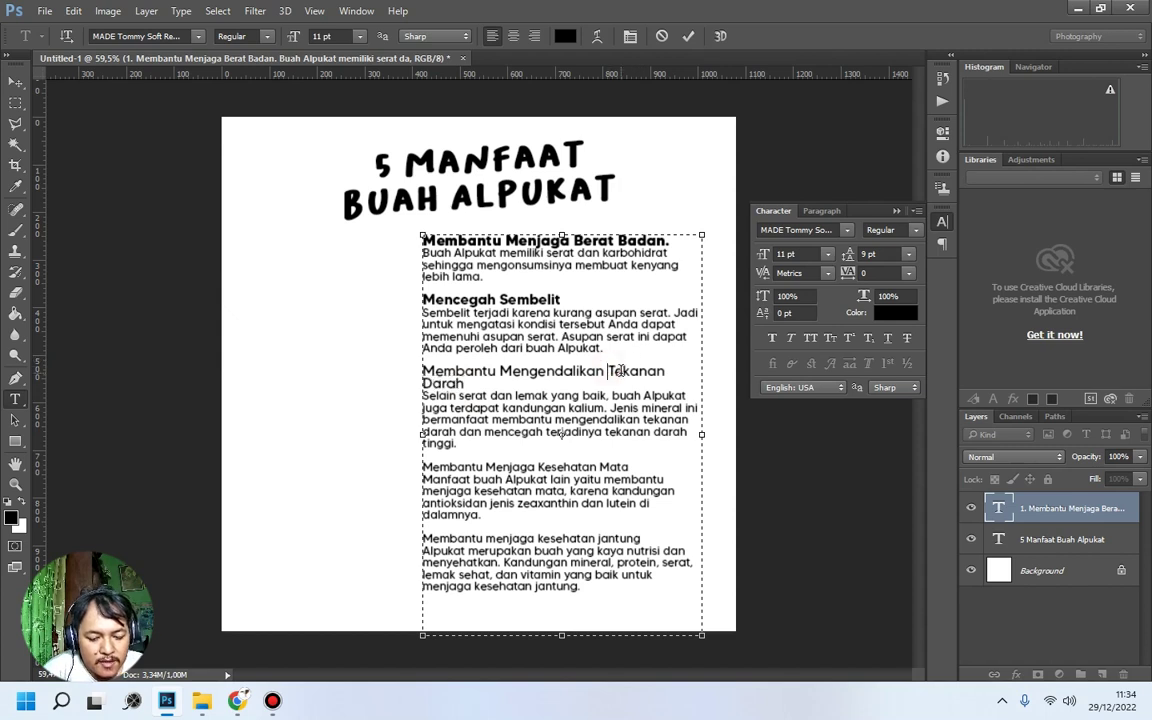
key(Return)
drag(551, 383, 440, 372)
click(916, 231)
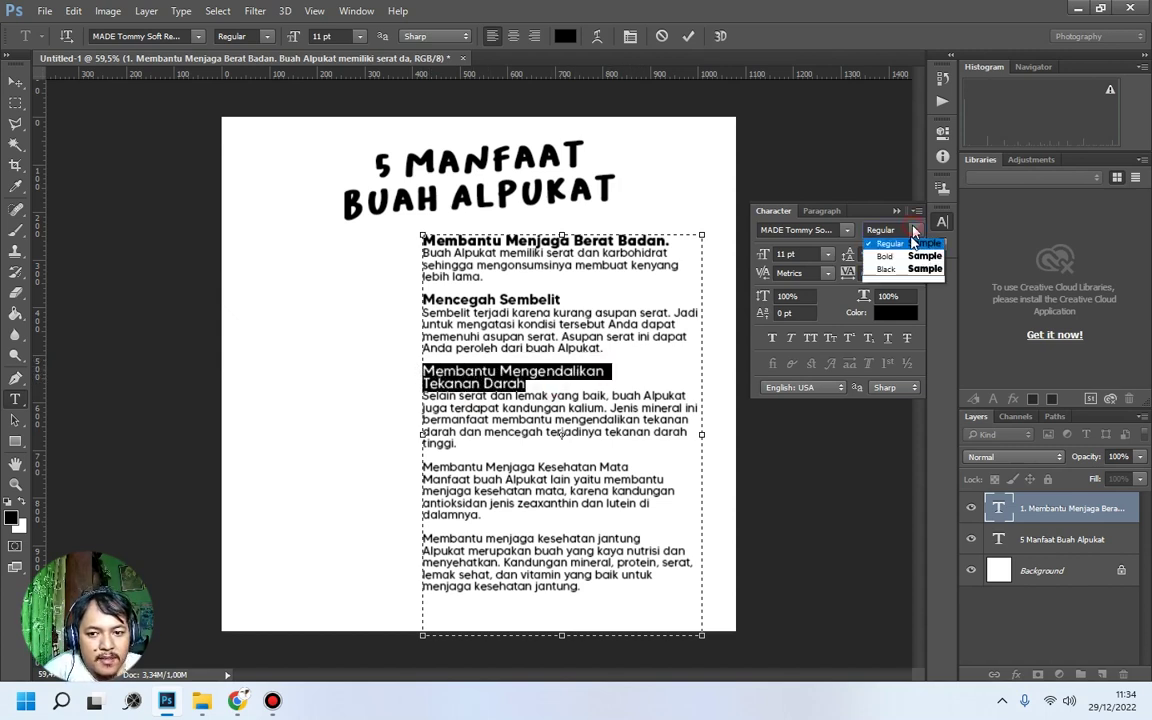
click(878, 282)
Format the heading "Membantu Menjaga Kesehatan Mata" as 11 pt in the Bold style.
drag(630, 467, 439, 456)
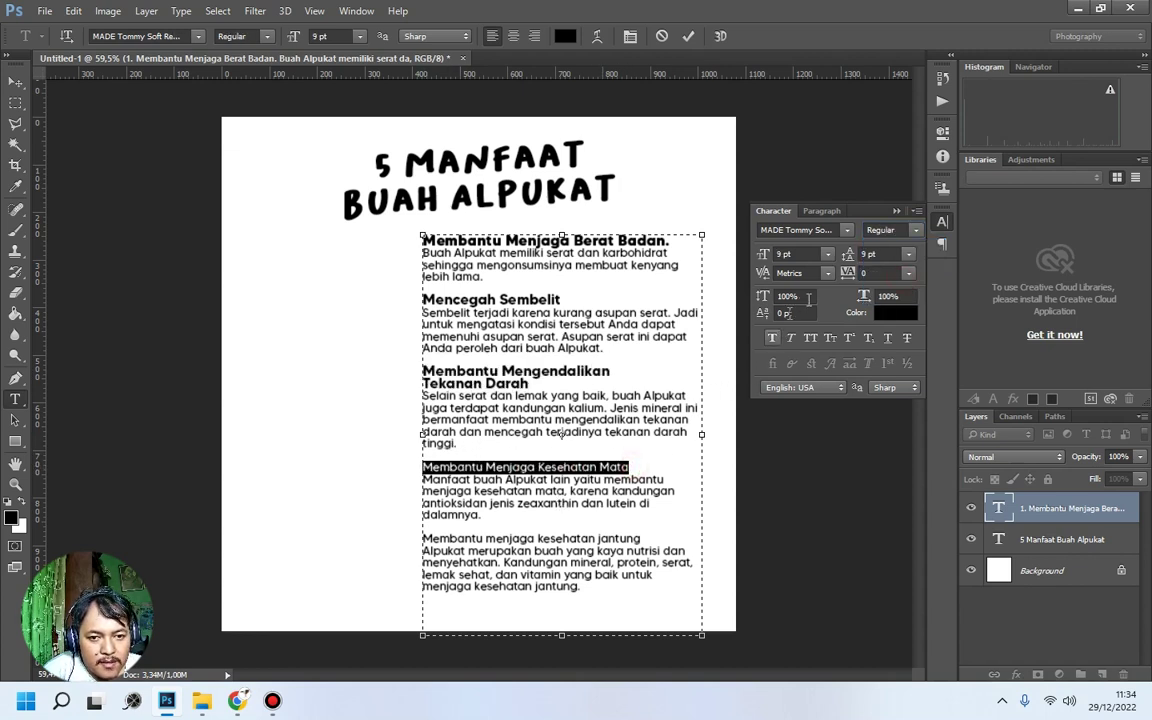
click(827, 254)
click(811, 370)
click(916, 230)
click(878, 282)
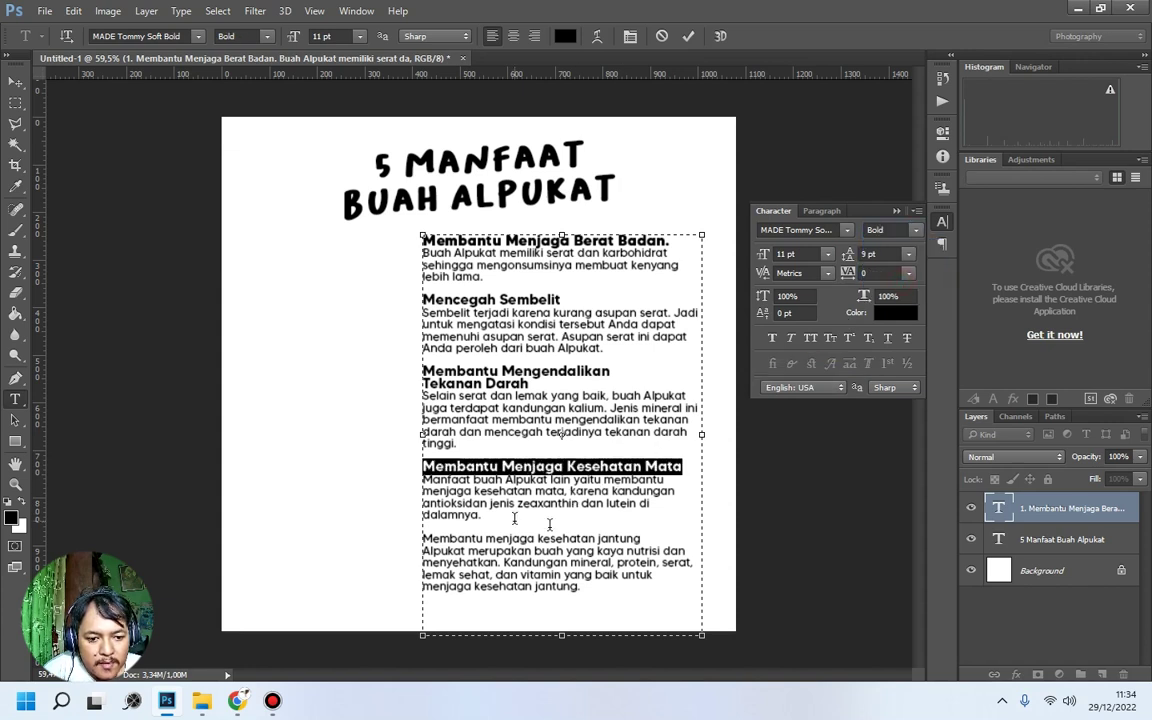
Format the heading "Membantu menjaga kesehatan jantung" as 11 pt in the Bold style.
drag(641, 538, 545, 538)
click(641, 538)
drag(641, 538, 421, 538)
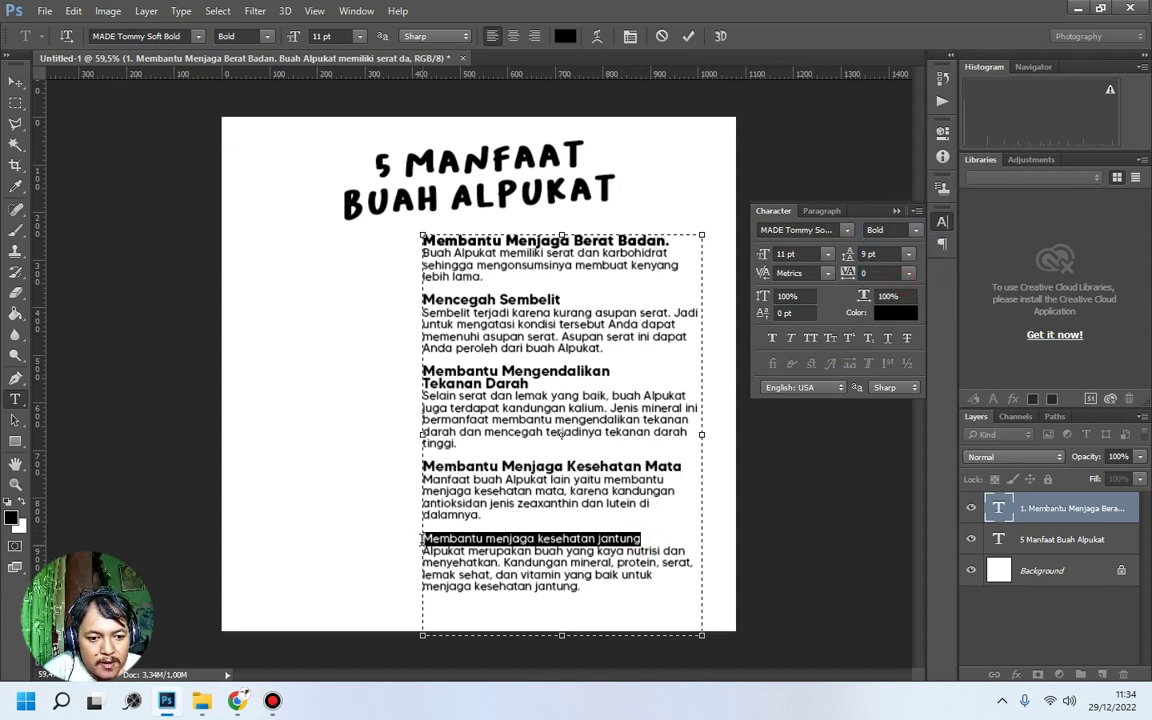
click(829, 254)
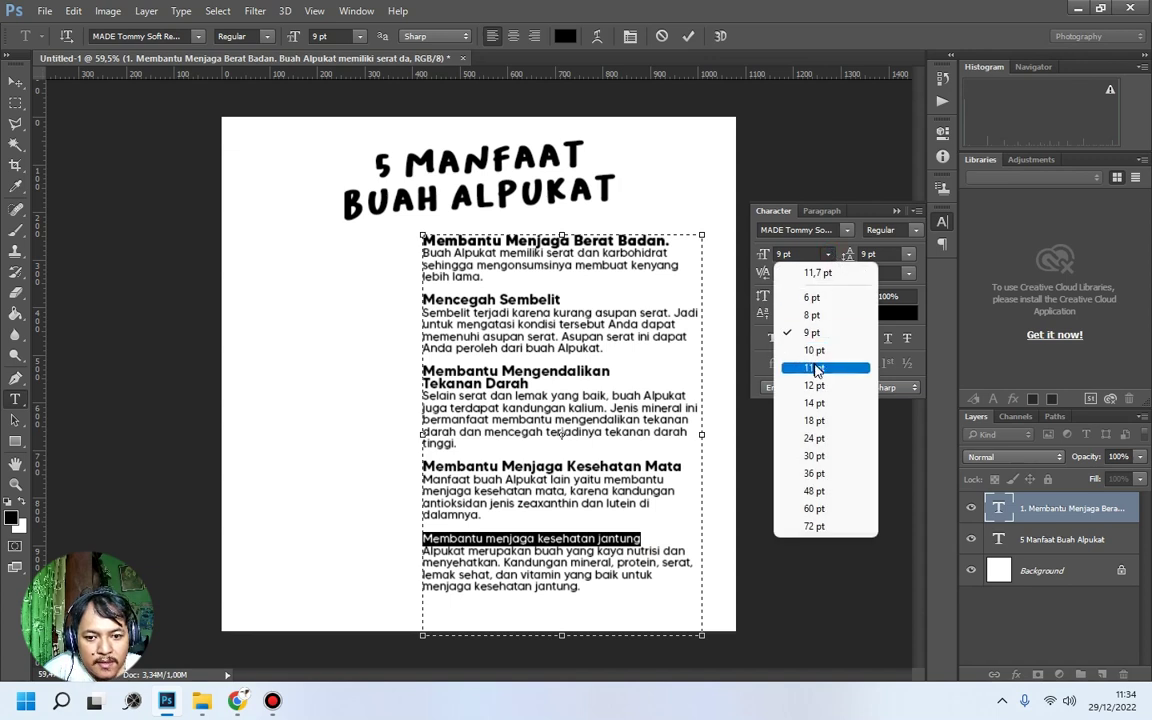
click(808, 368)
click(916, 230)
click(878, 282)
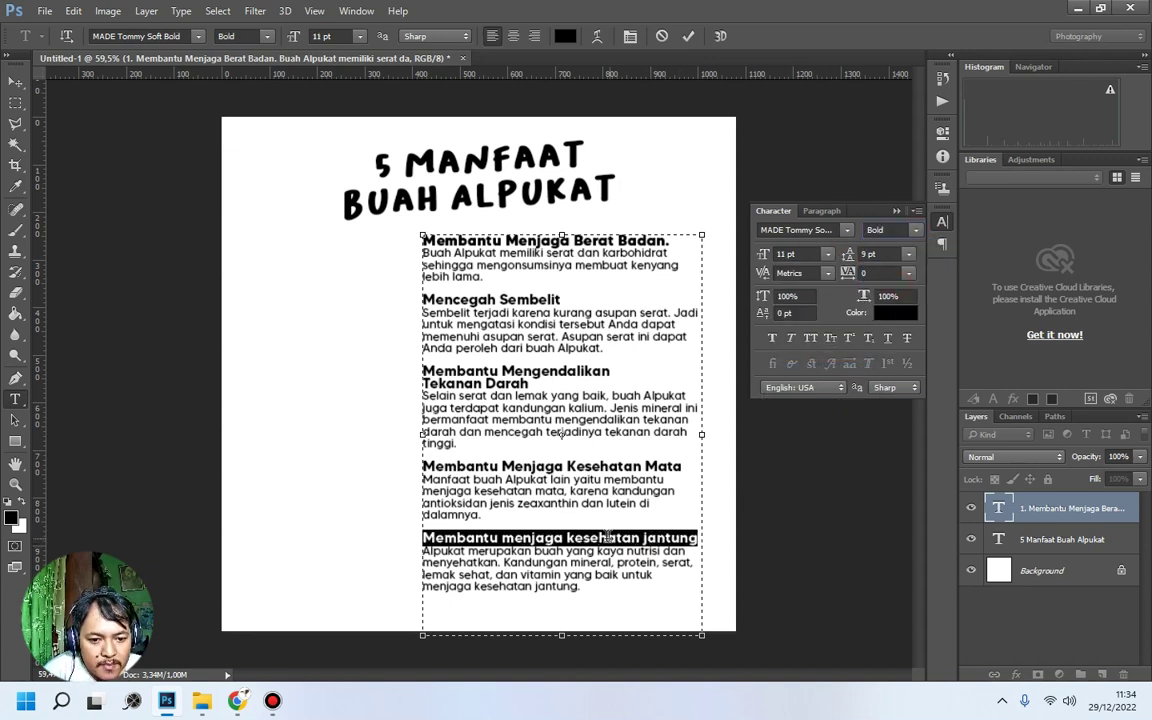
Split three headings onto two lines by inserting line breaks before "kesehatan jantung", "Kesehatan Mata" and "Berat Badan.".
click(568, 537)
key(Return)
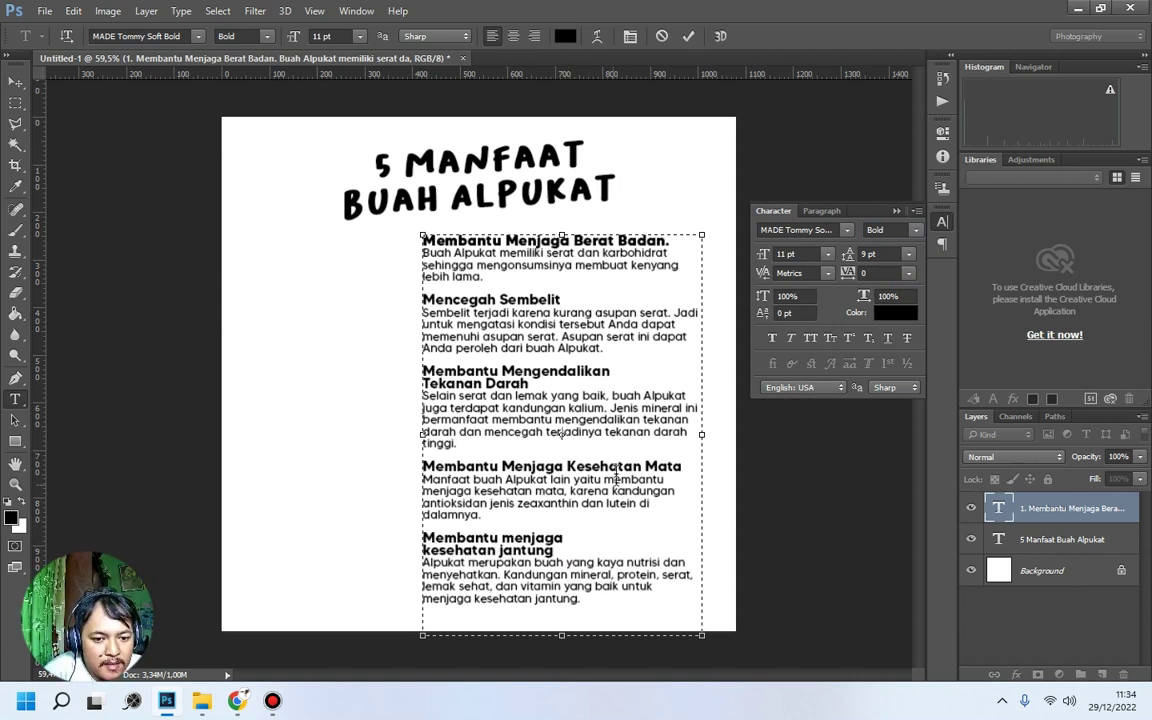
key(Return)
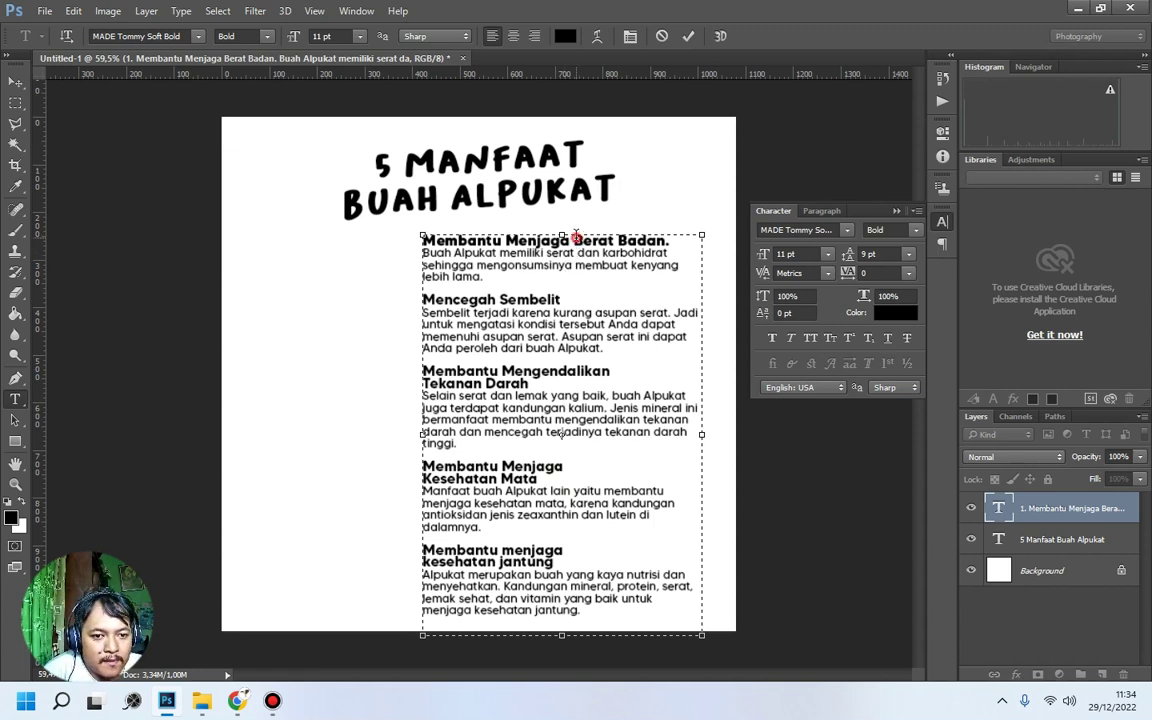
key(Return)
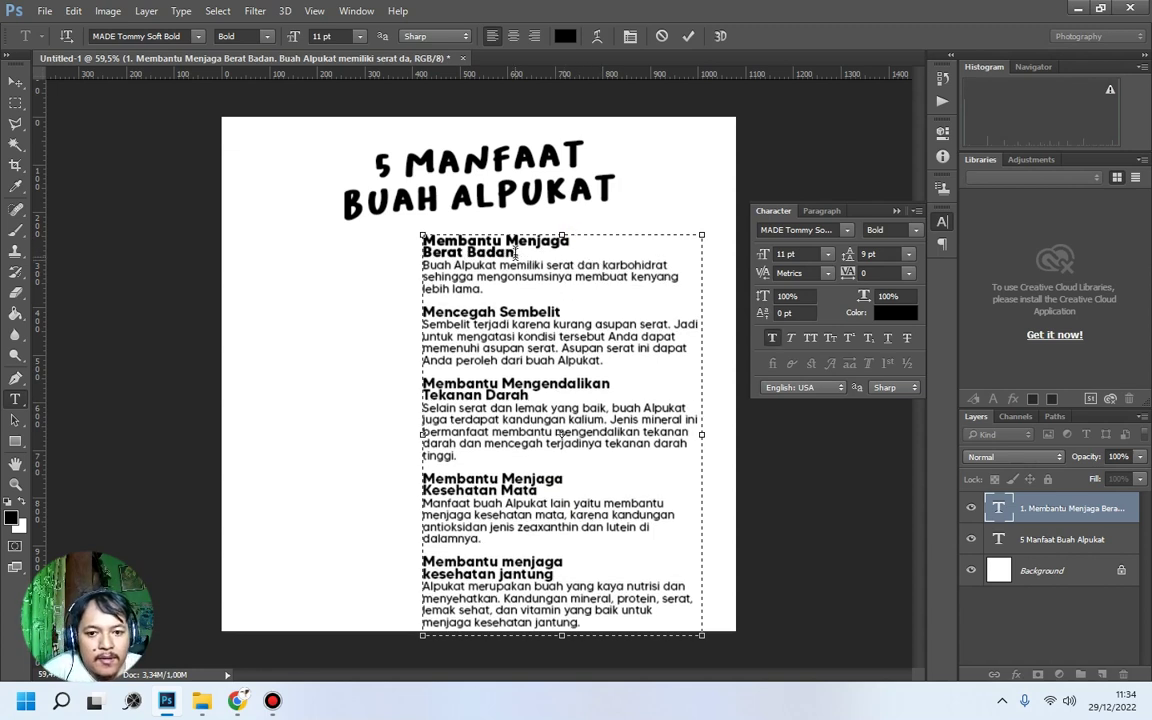
Remove the faux bold from the heading "Membantu Menjaga Berat Badan.".
drag(520, 252, 421, 240)
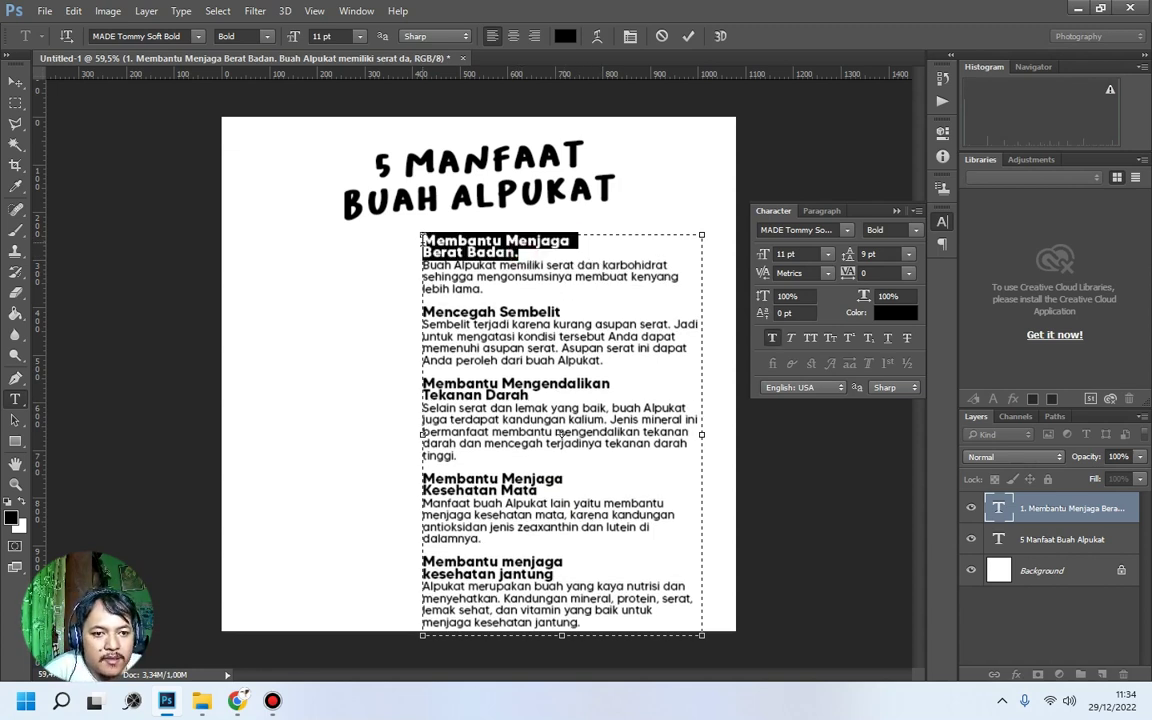
click(773, 341)
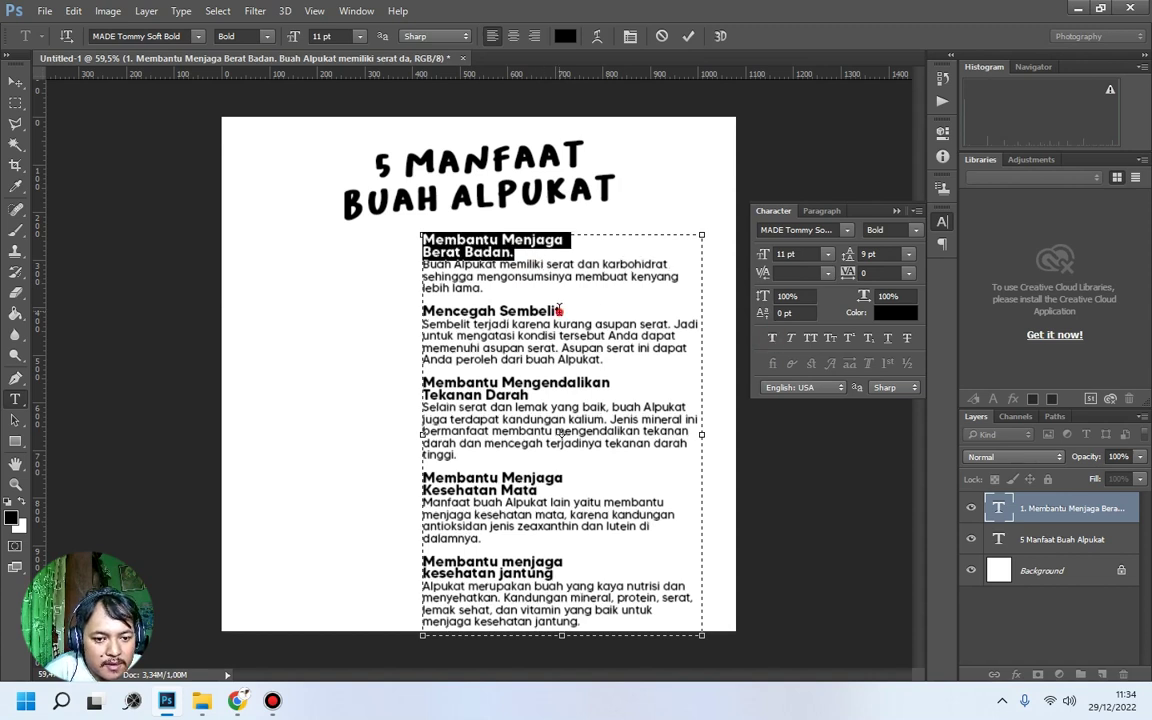
click(560, 310)
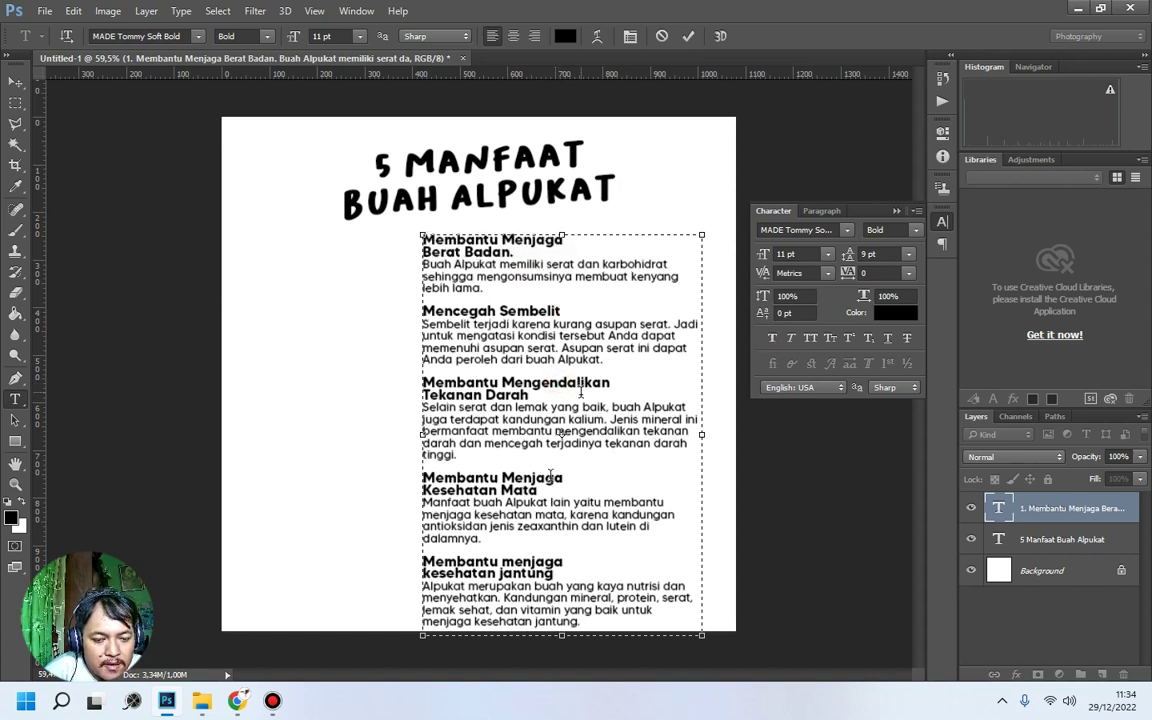
Scale the body text block down slightly and place it below the title, near the right edge of the canvas.
click(15, 80)
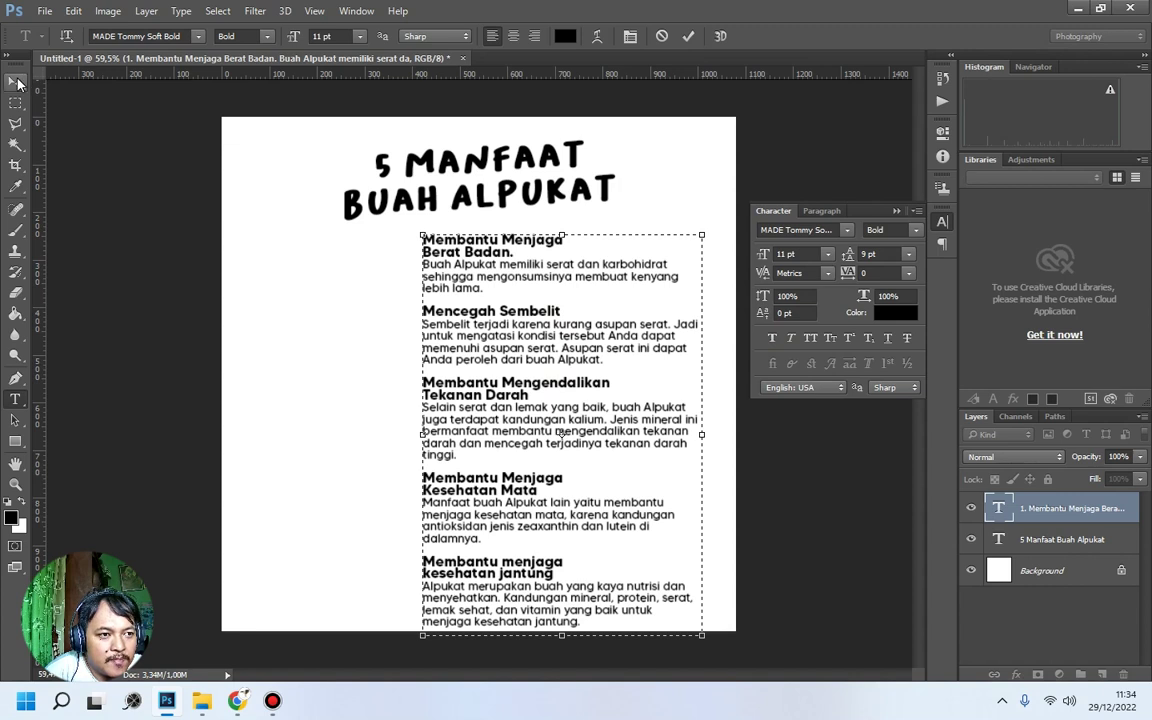
drag(598, 260, 613, 245)
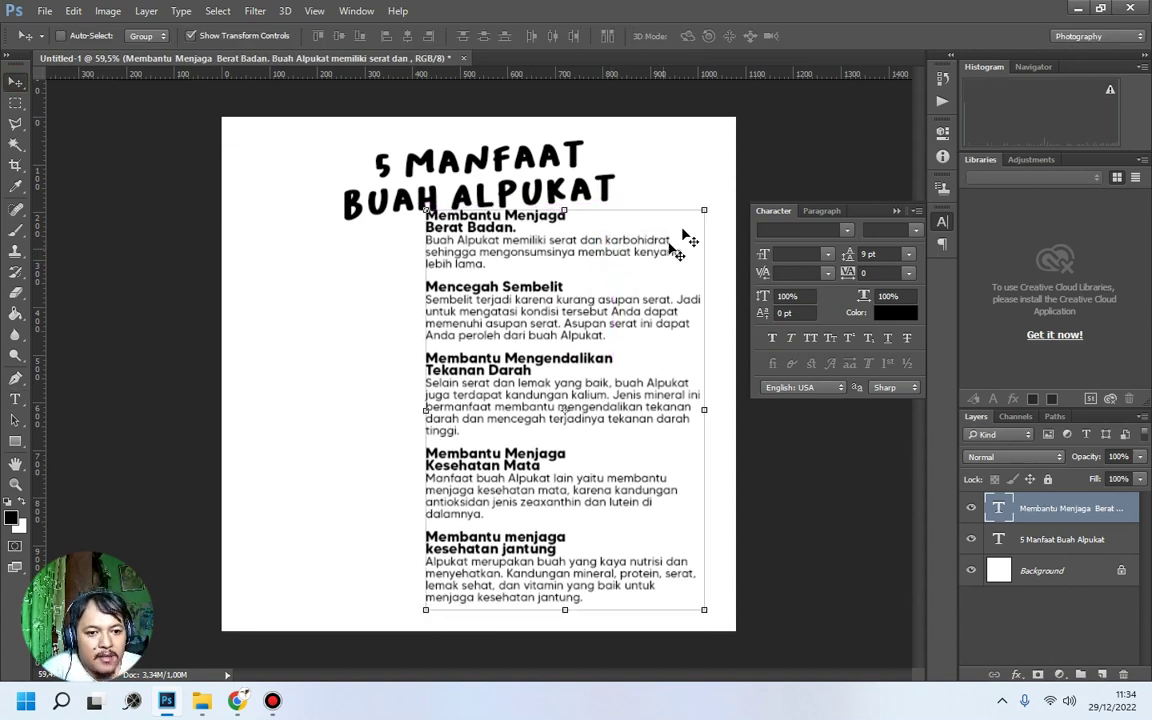
drag(704, 209, 686, 238)
key(Return)
drag(596, 291, 617, 285)
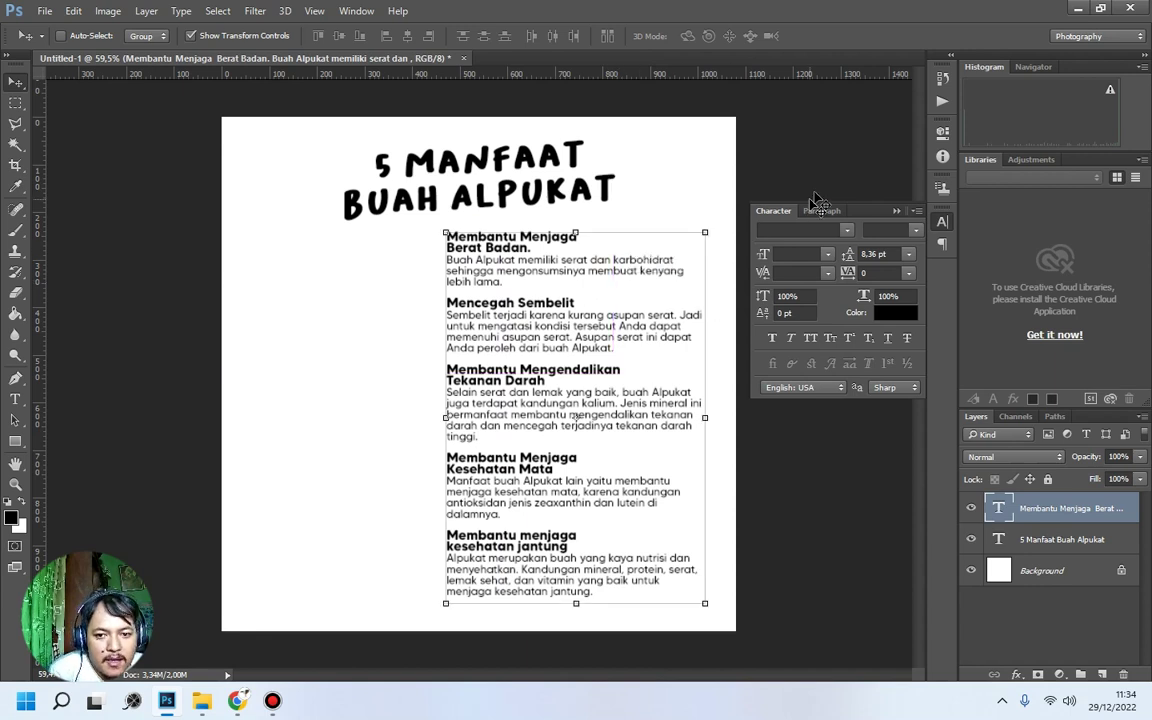
click(897, 212)
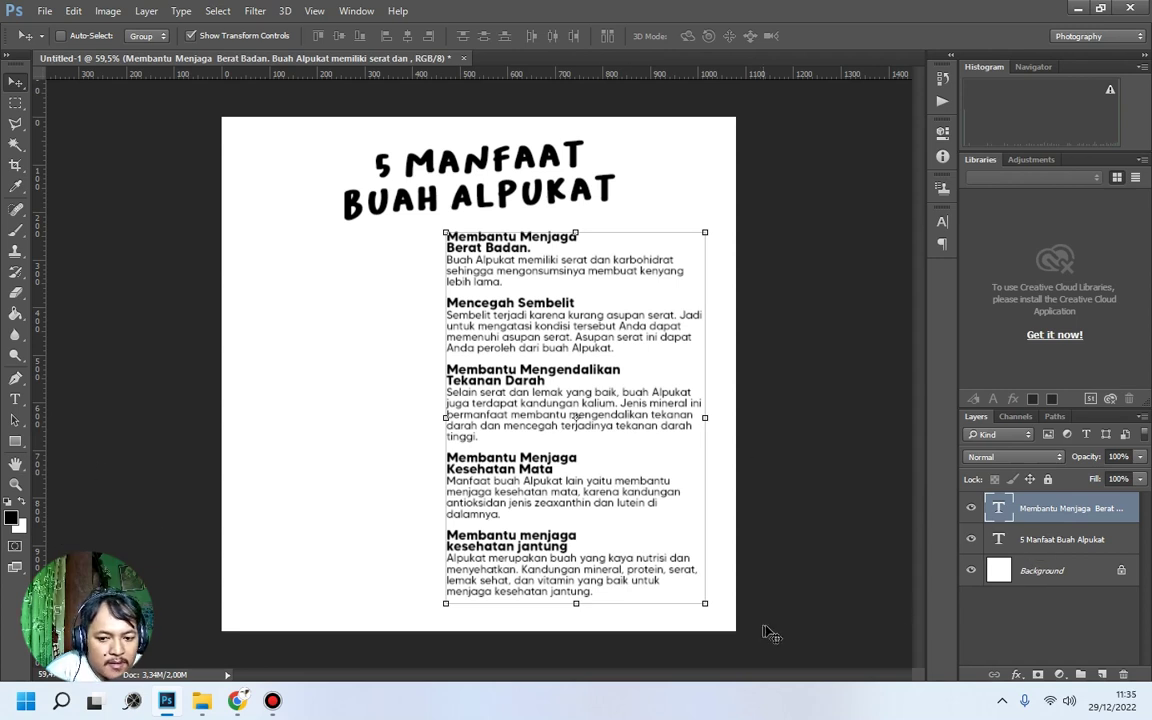
Select the Background layer, activate the Rounded Rectangle tool and set the foreground colour to bright yellow.
click(1015, 576)
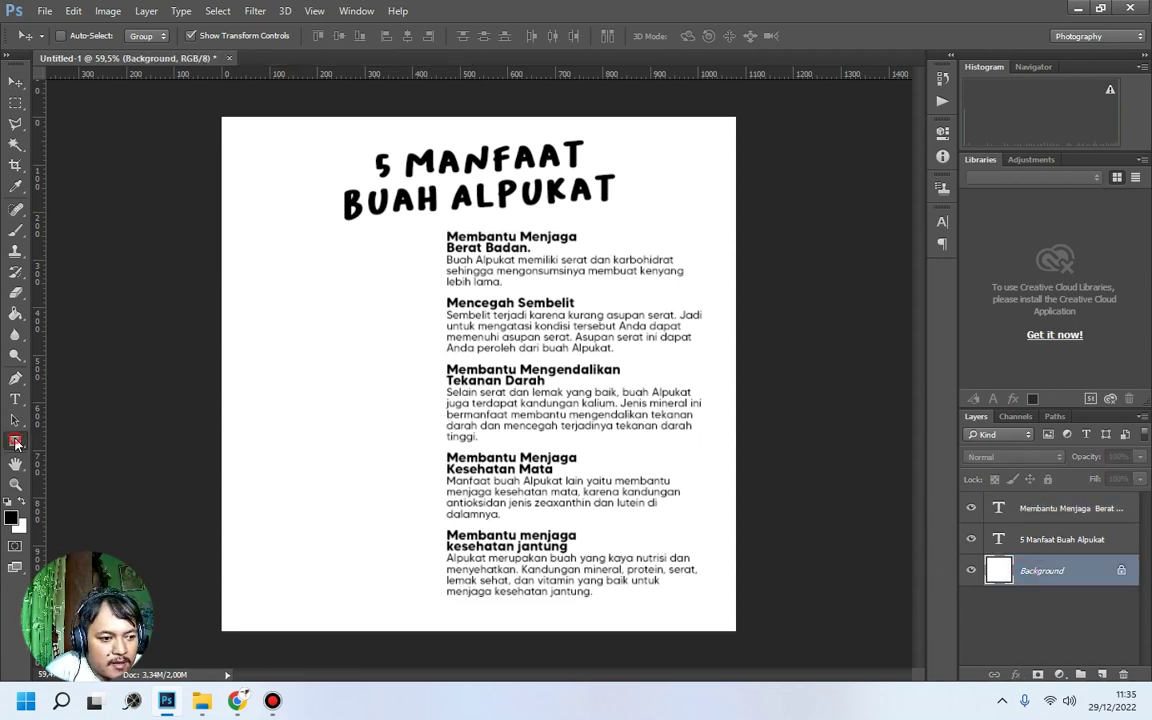
click(15, 441)
click(100, 453)
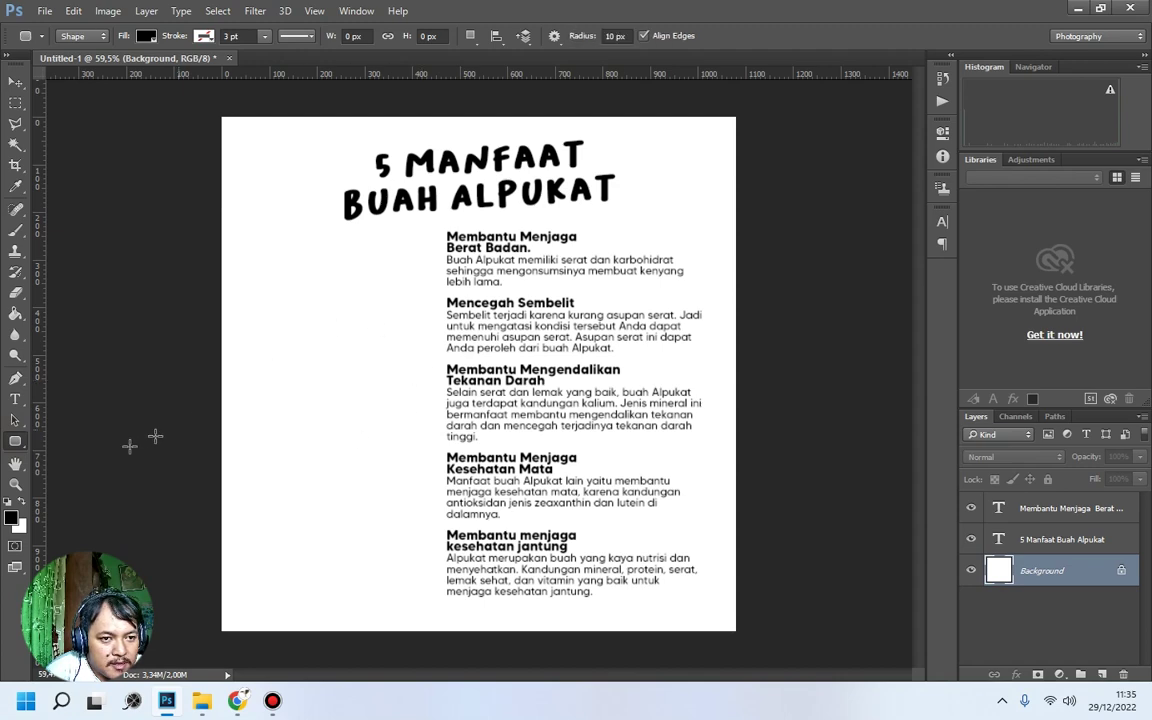
click(10, 518)
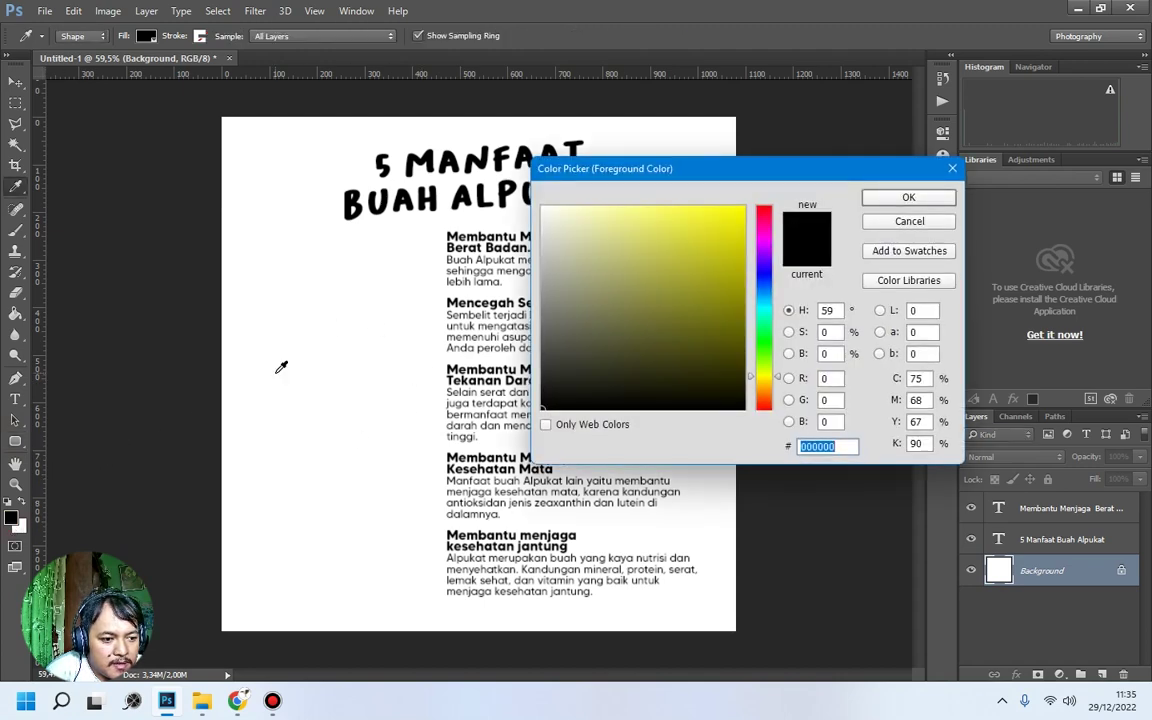
click(742, 209)
click(905, 198)
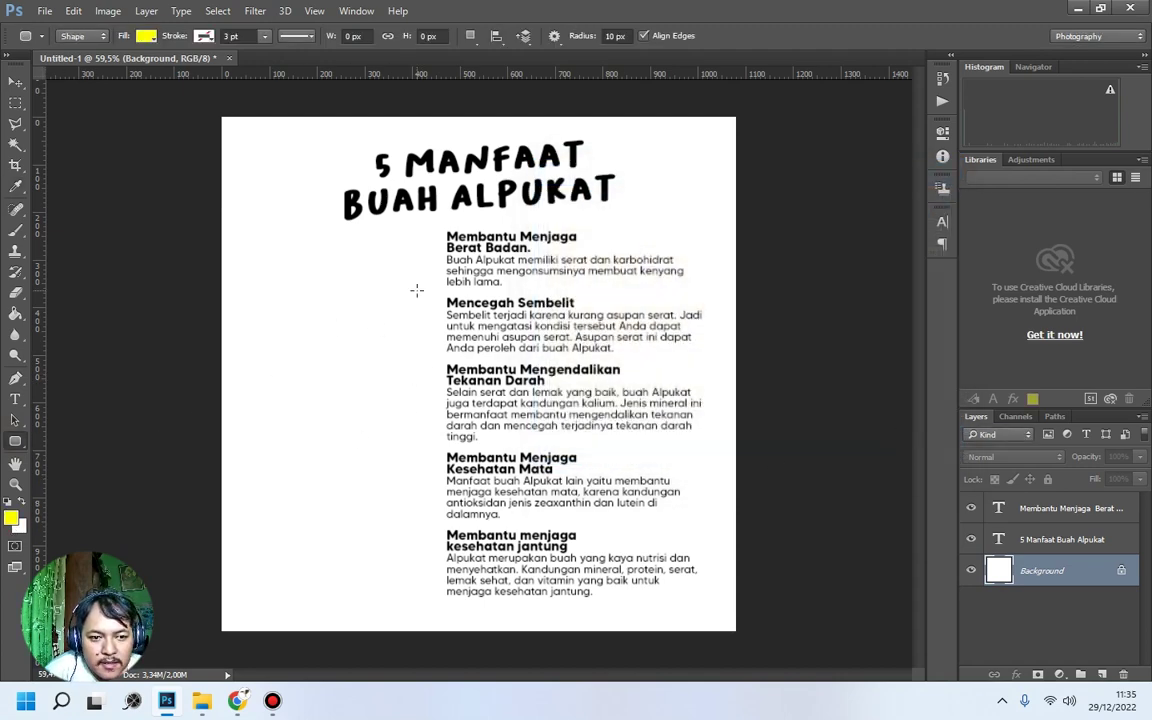
Try a yellow rounded rectangle of about 325 × 58 px behind the heading "Membantu Menjaga Berat Badan.".
drag(440, 228, 594, 255)
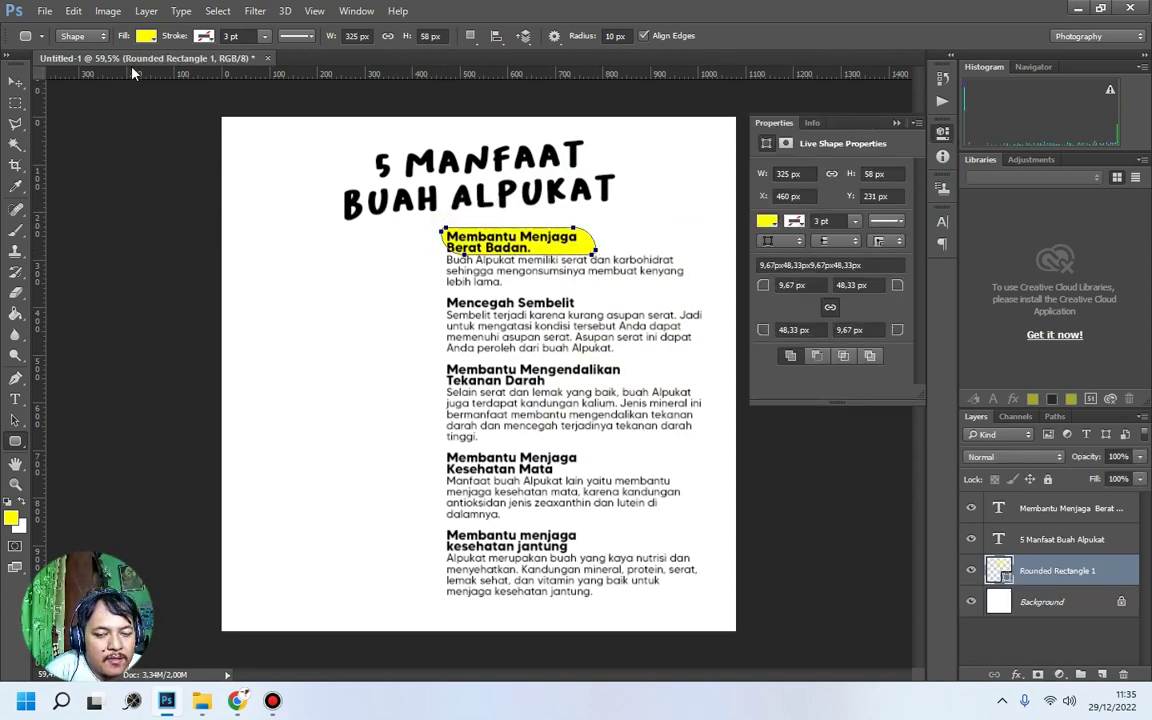
click(897, 124)
key(Delete)
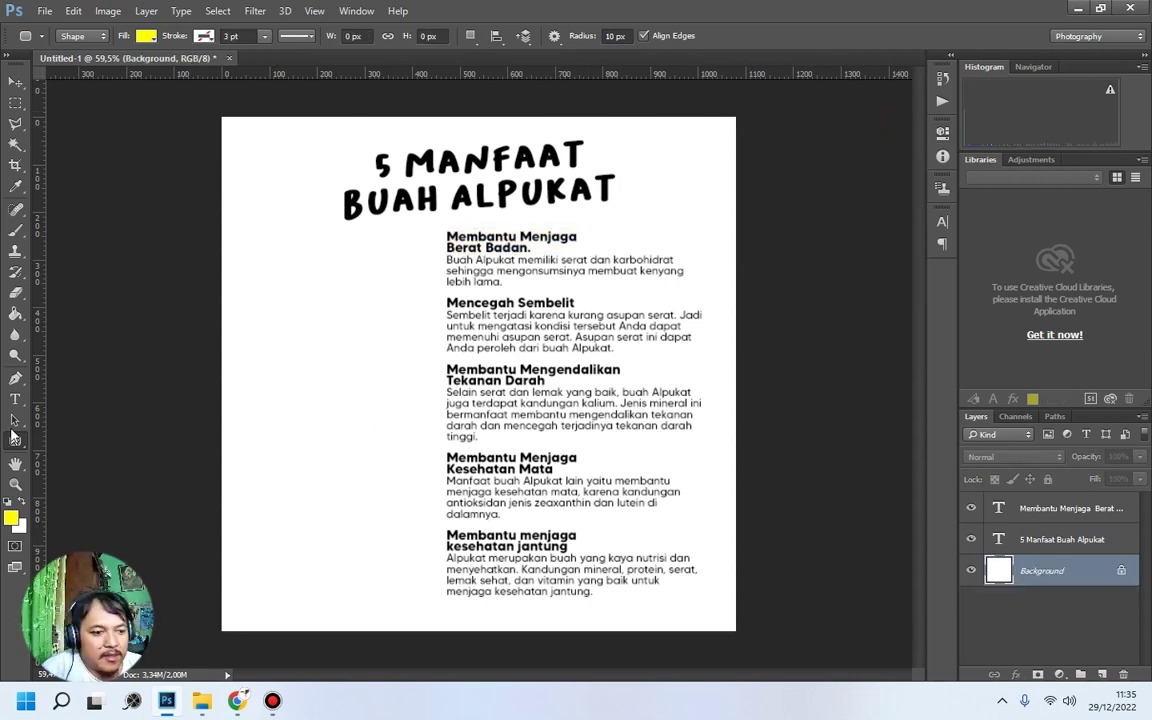
click(351, 340)
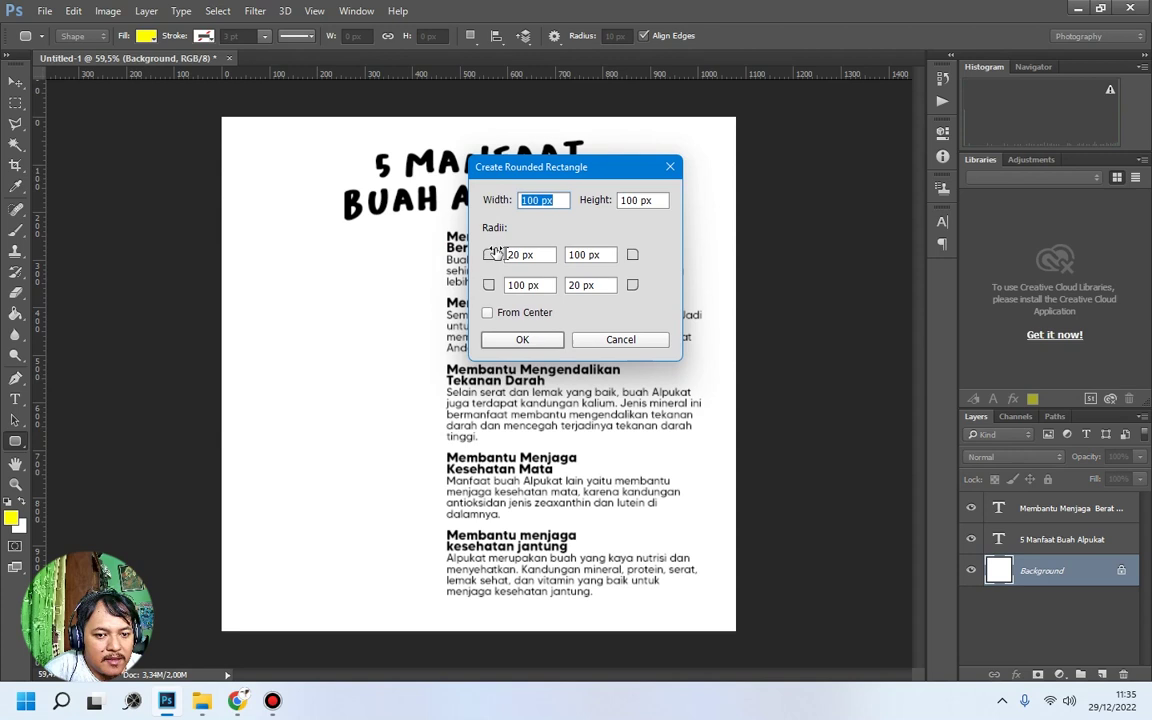
click(640, 340)
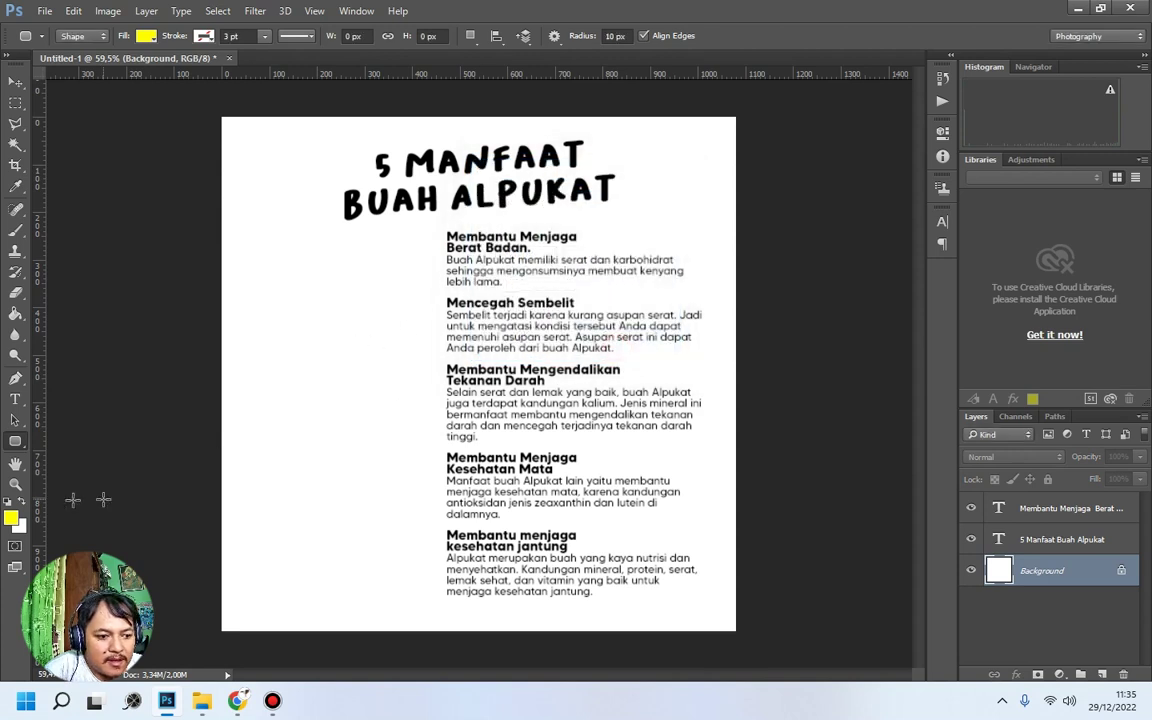
Create a yellow 100 × 100 px rounded rectangle with all four corner radii at 50 px in the empty area beside the body text.
click(343, 357)
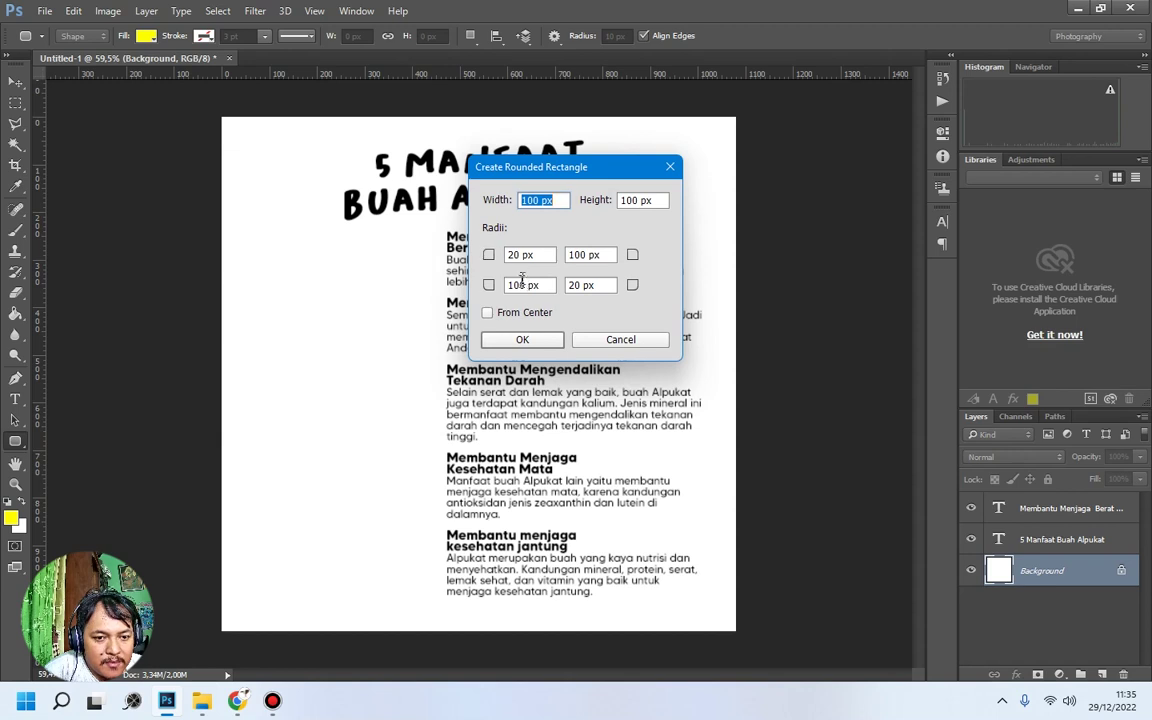
click(486, 285)
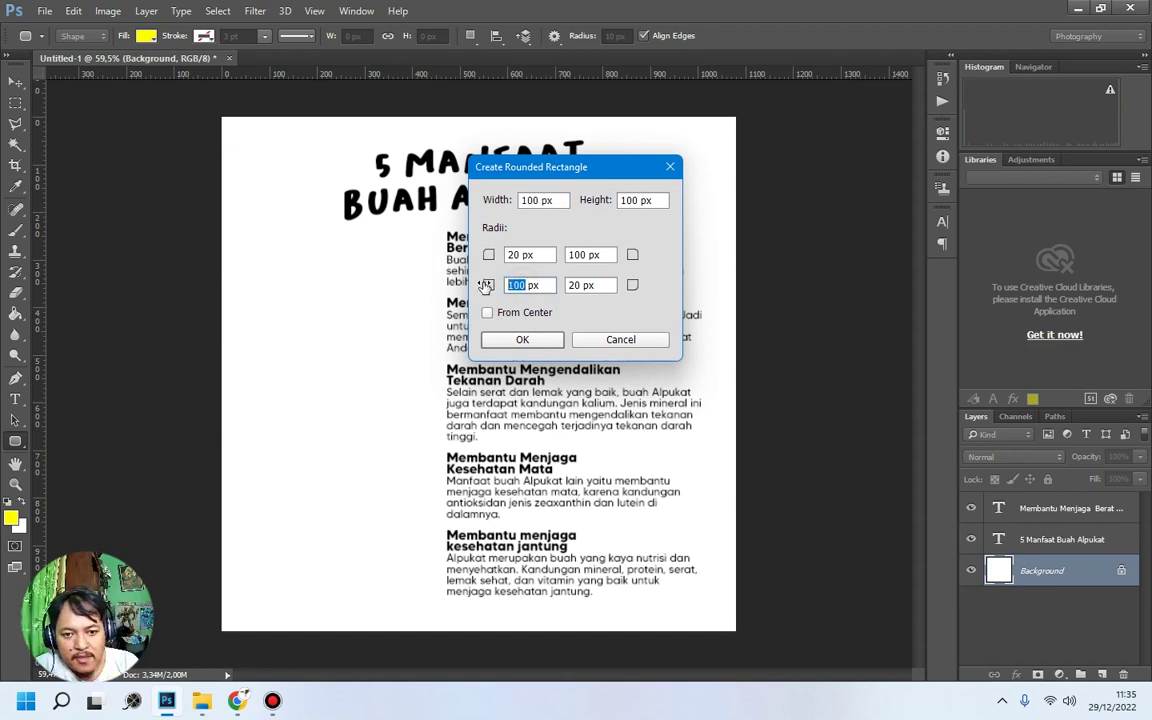
text(50)
click(492, 256)
text(50)
double_click(584, 255)
text(50)
double_click(583, 285)
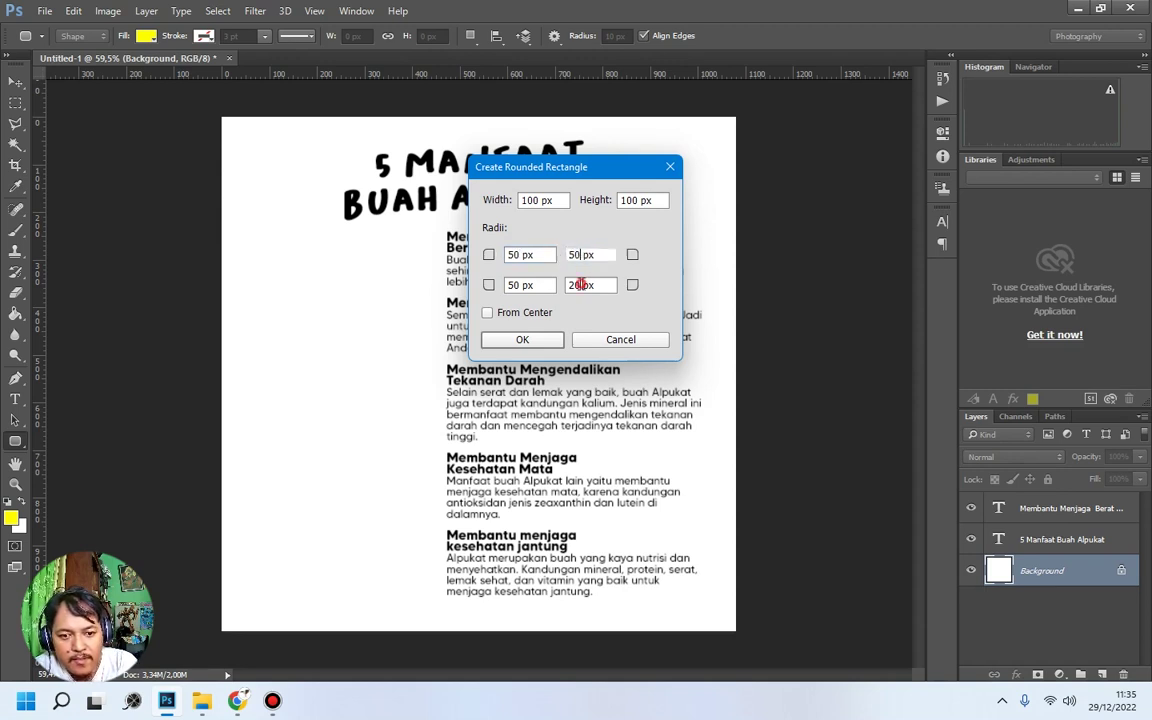
click(540, 341)
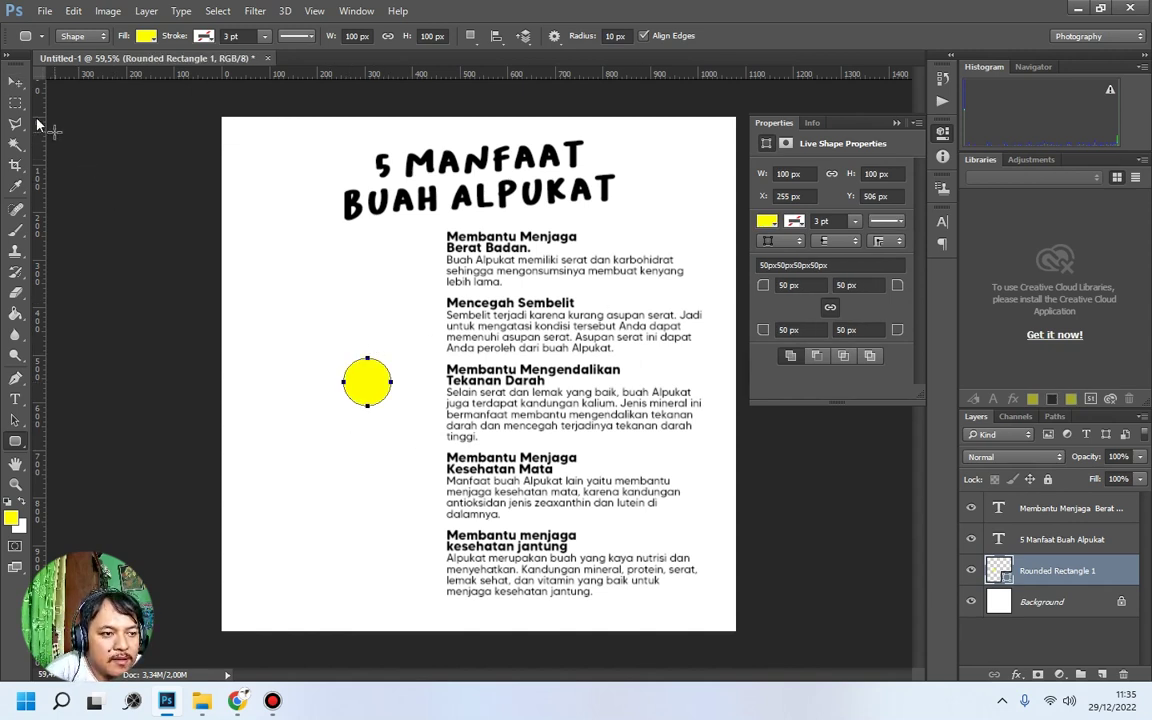
Resize the yellow rounded rectangle to 368 × 57 px behind the heading "Membantu Menjaga Berat Badan." and change its fill to black (#000000).
key(ctrl+t)
drag(392, 381, 593, 242)
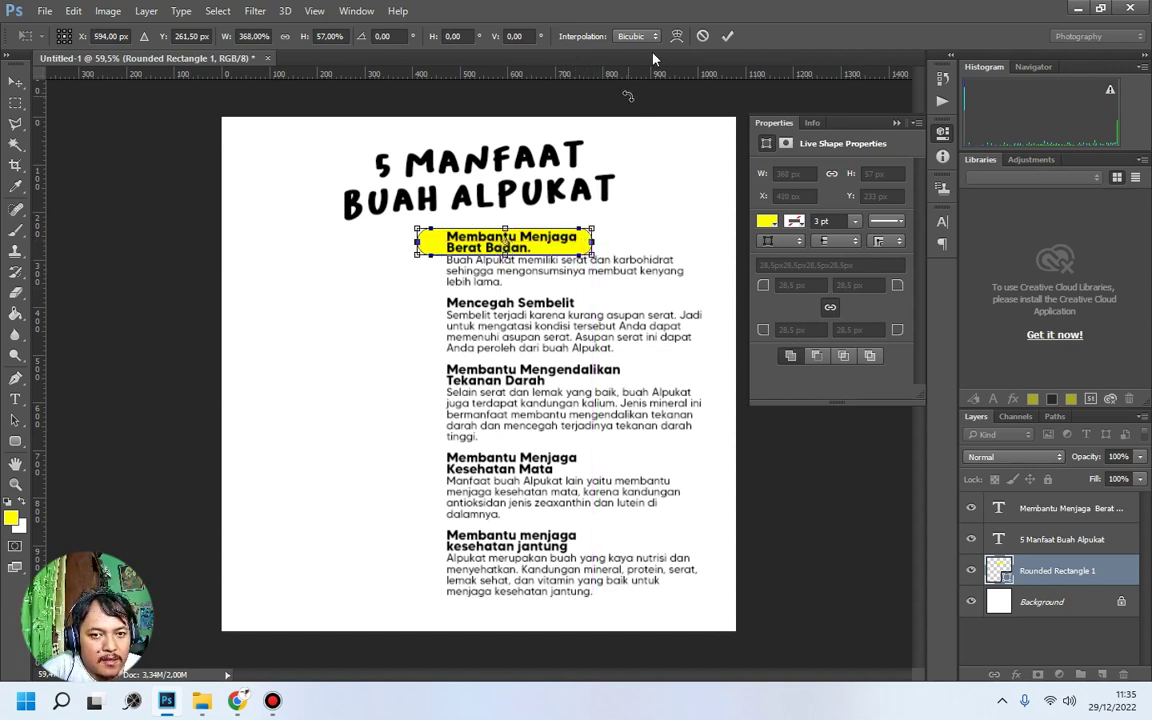
click(729, 36)
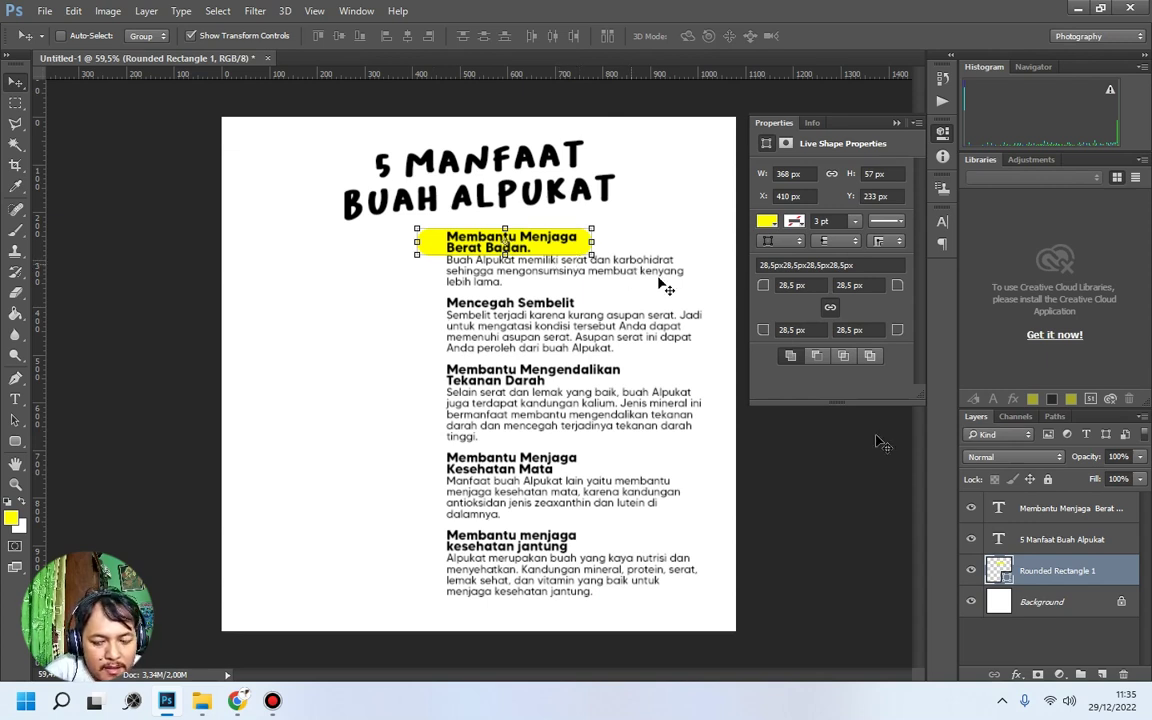
double_click(1000, 570)
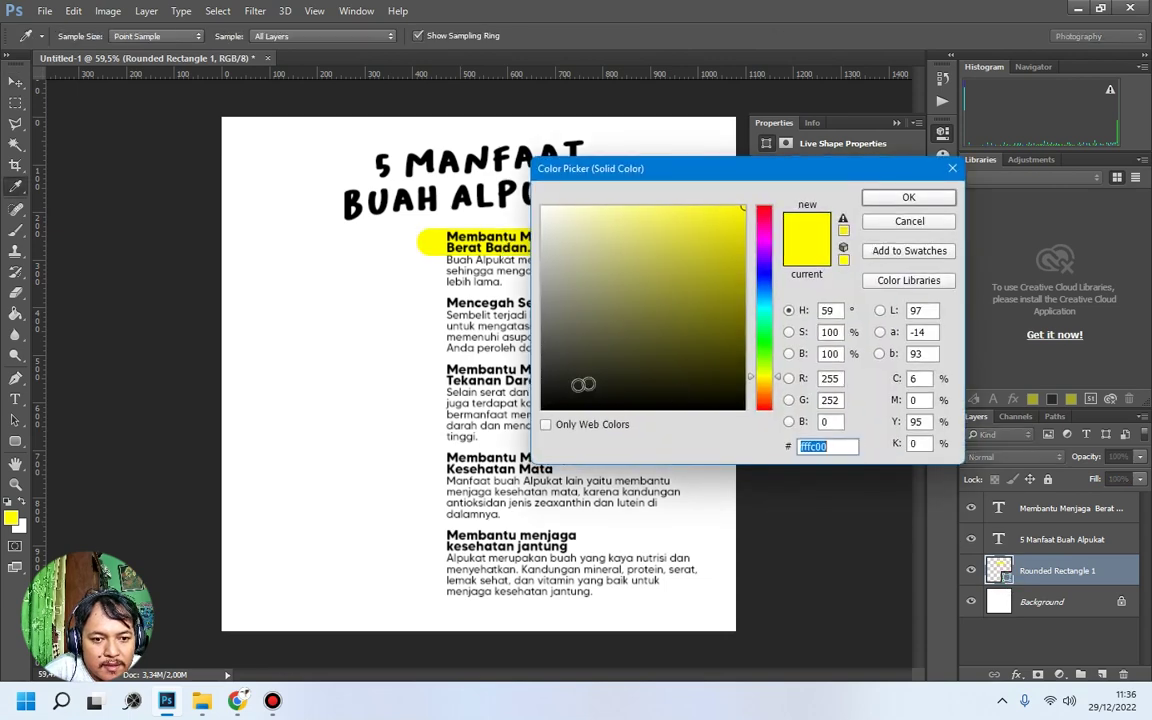
drag(571, 387, 540, 410)
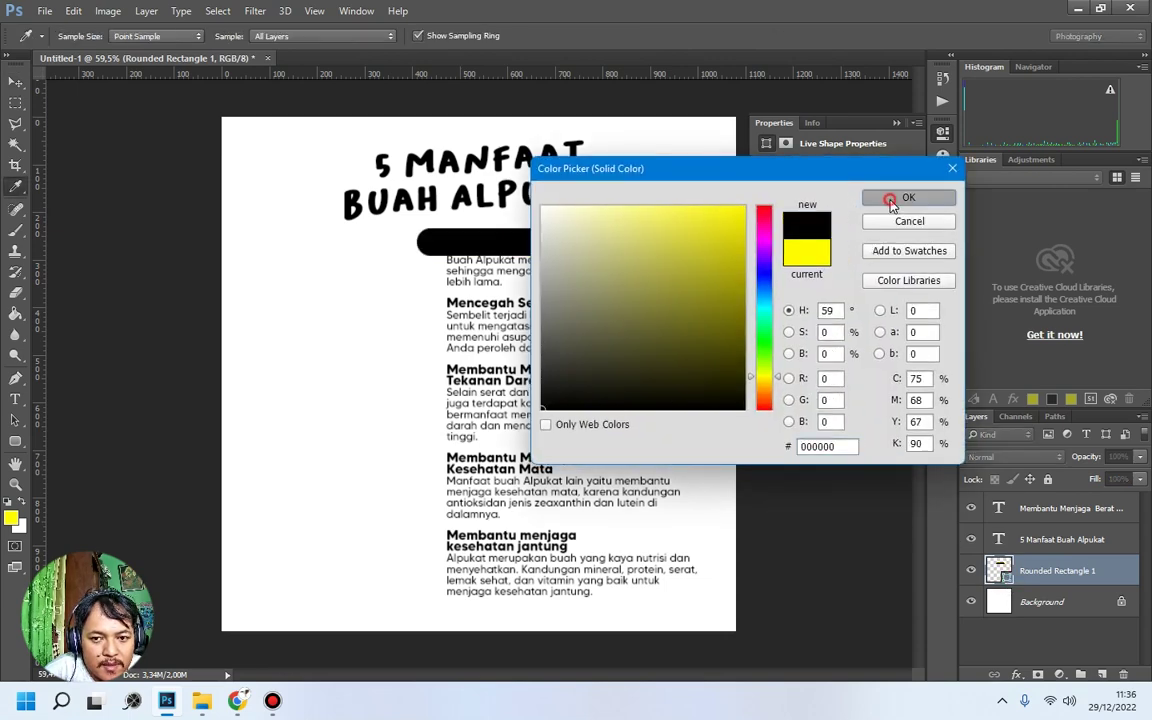
click(897, 196)
Set the text colour of the heading "Membantu Menjaga Berat Badan." to yellow #fffc00 and copy that hex code.
click(15, 399)
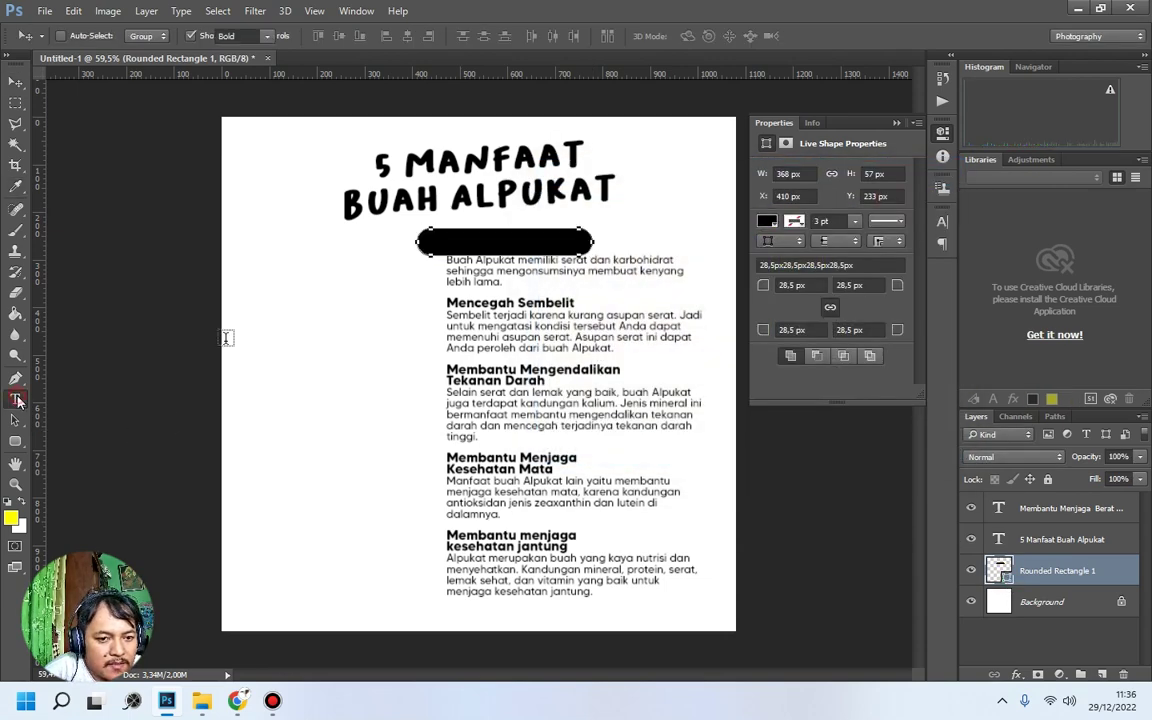
click(569, 248)
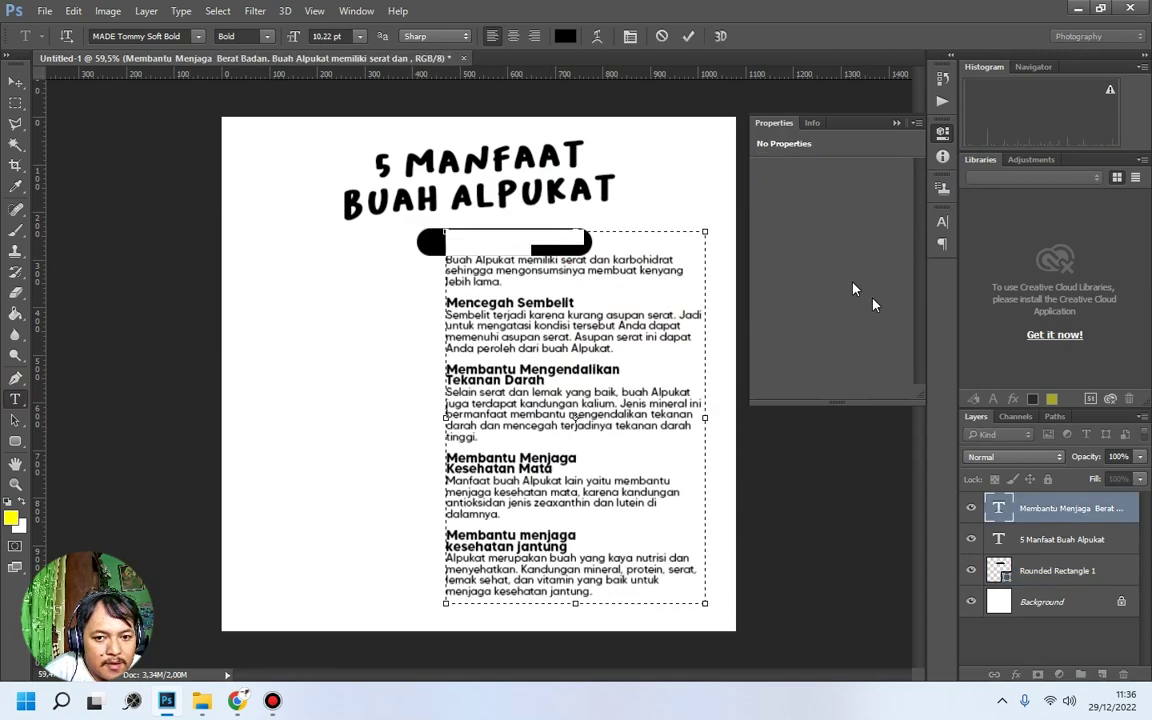
click(941, 222)
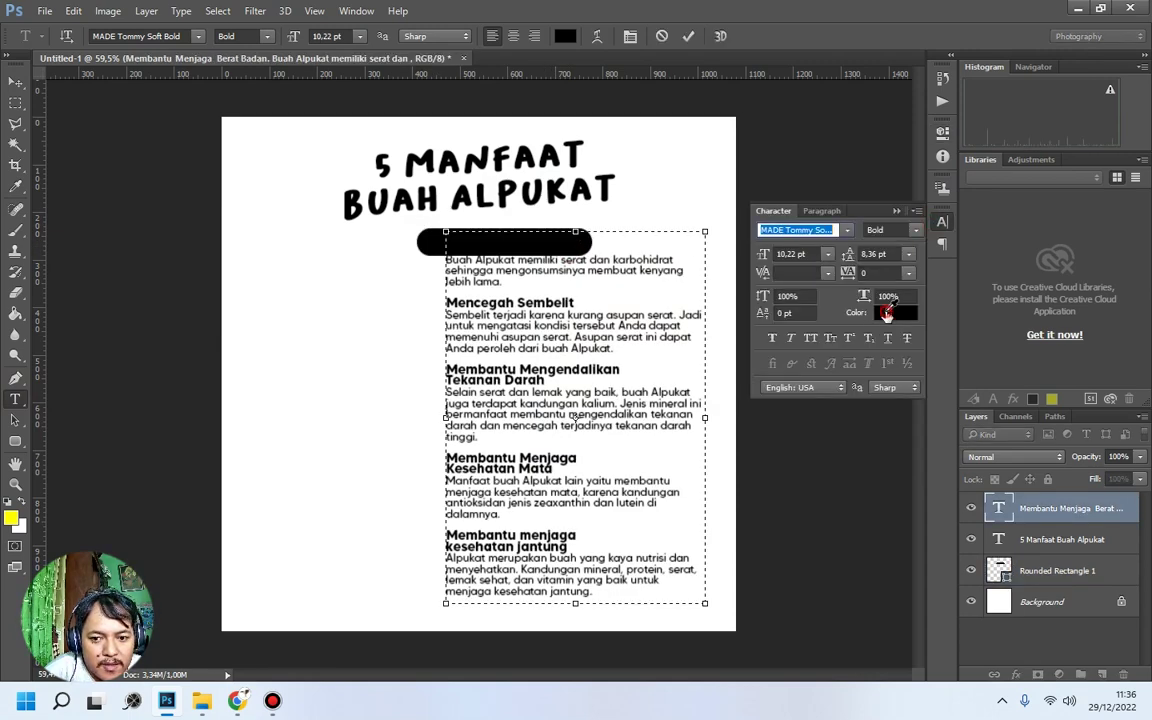
click(893, 307)
click(765, 378)
click(743, 208)
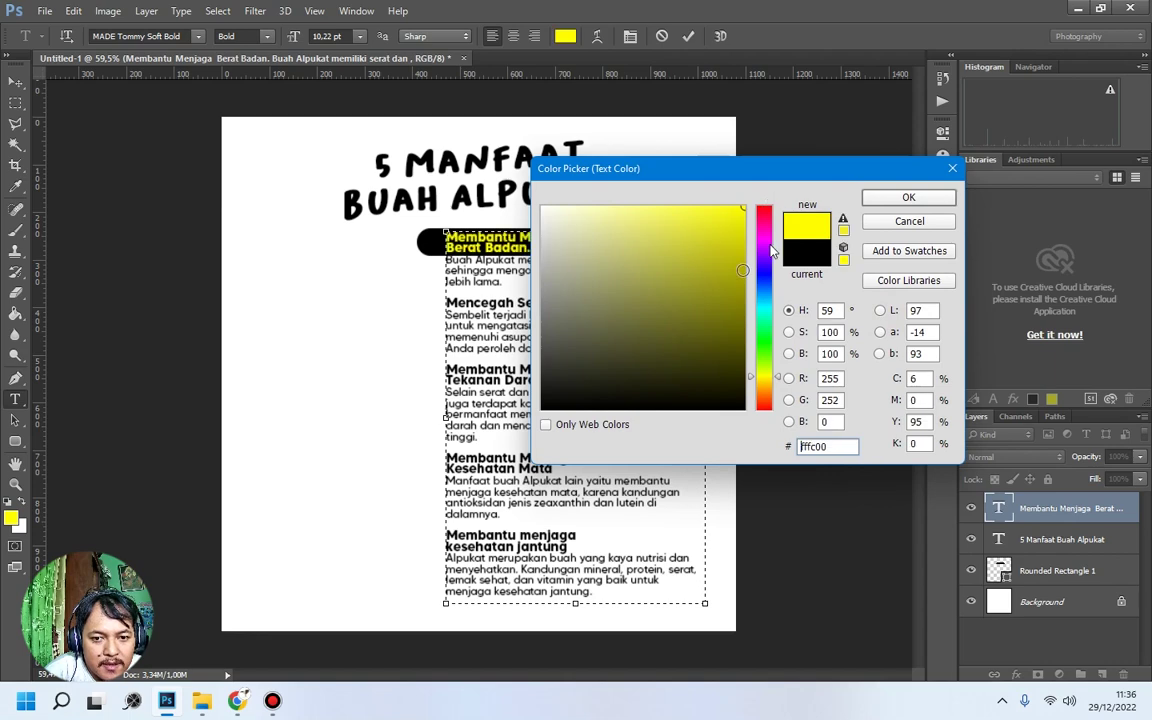
drag(723, 177, 828, 151)
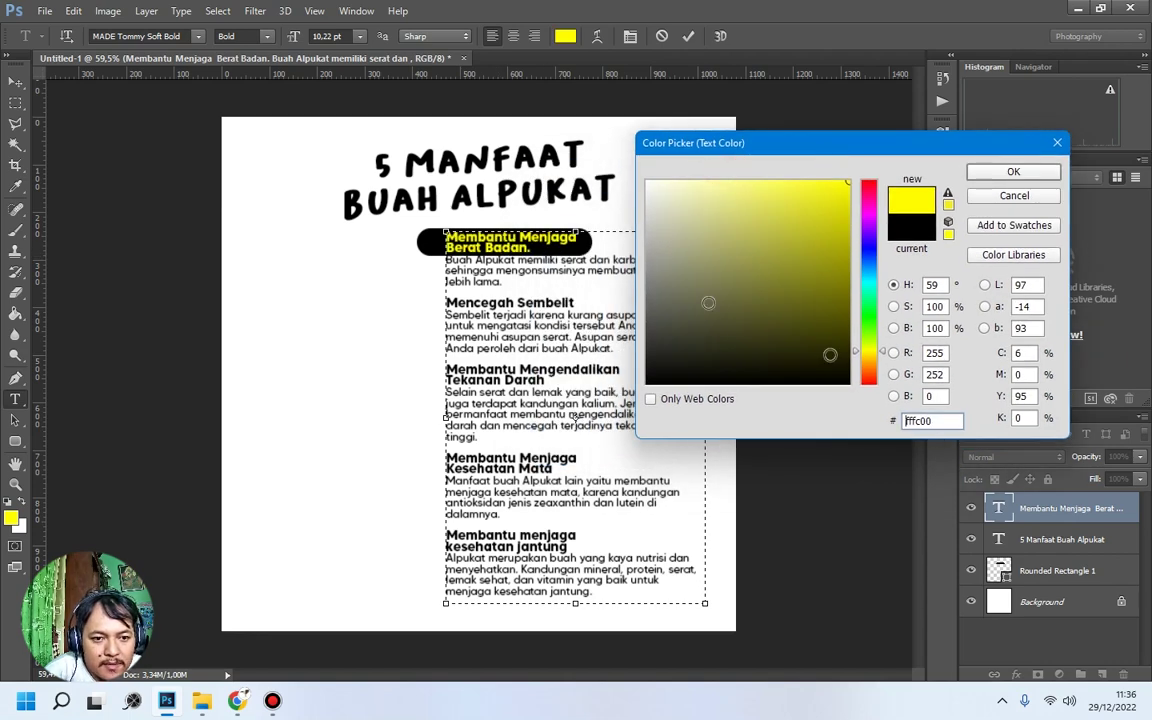
drag(937, 423, 910, 421)
right_click(920, 422)
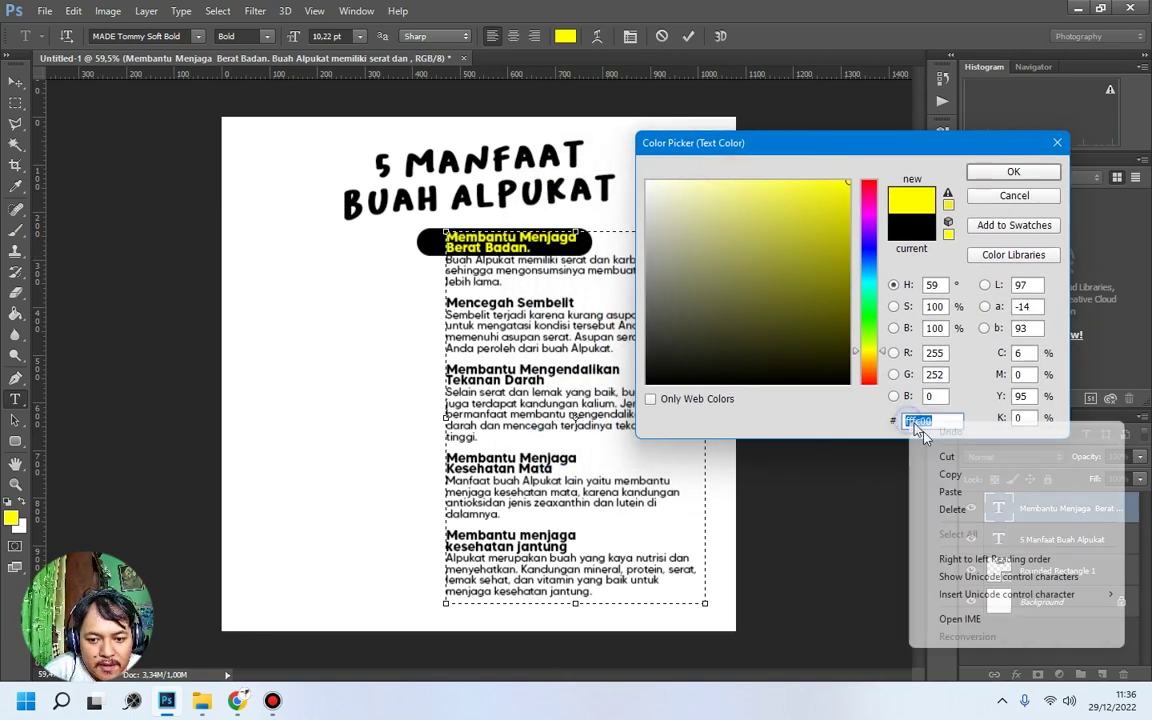
click(945, 475)
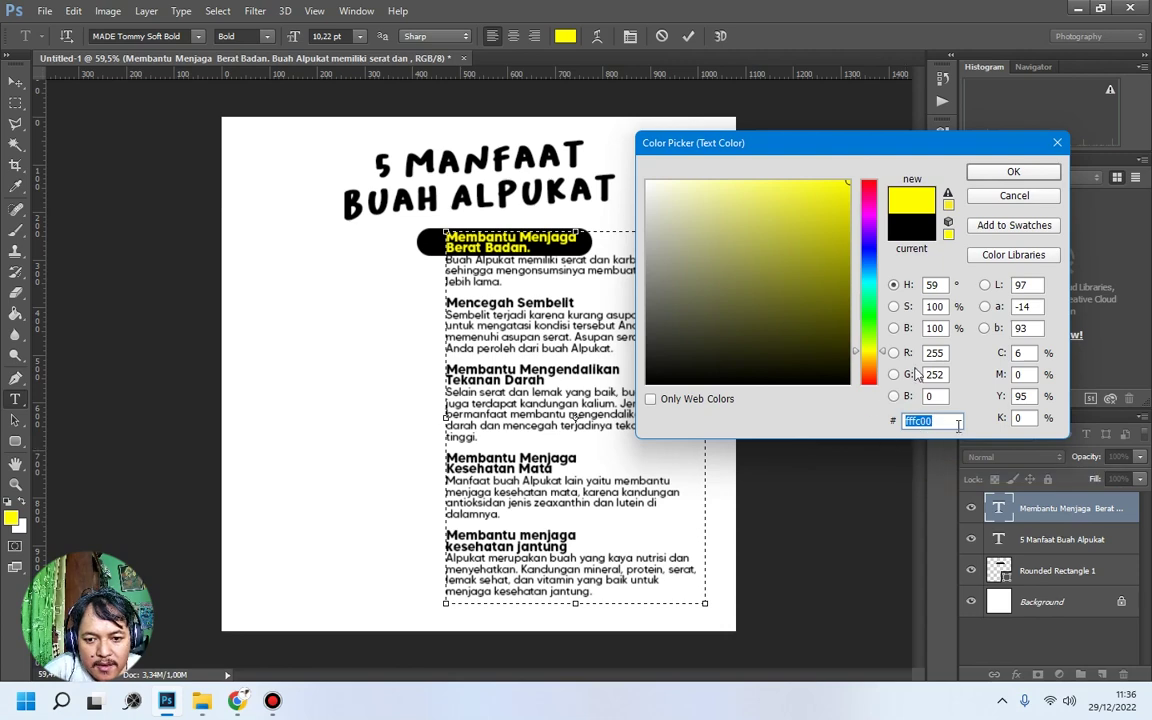
click(1013, 172)
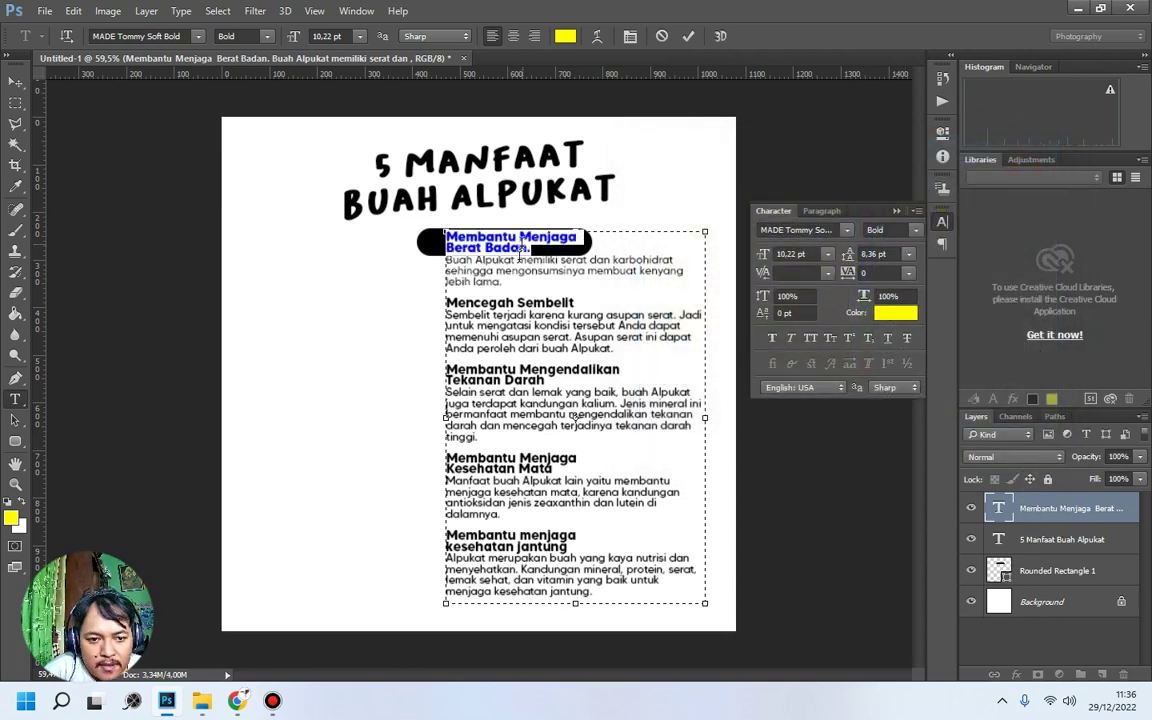
Recolour the headings "Mencegah Sembelit" and "Membantu Mengendalikan Tekanan Darah" in the same yellow, #fffc00.
drag(579, 302, 445, 302)
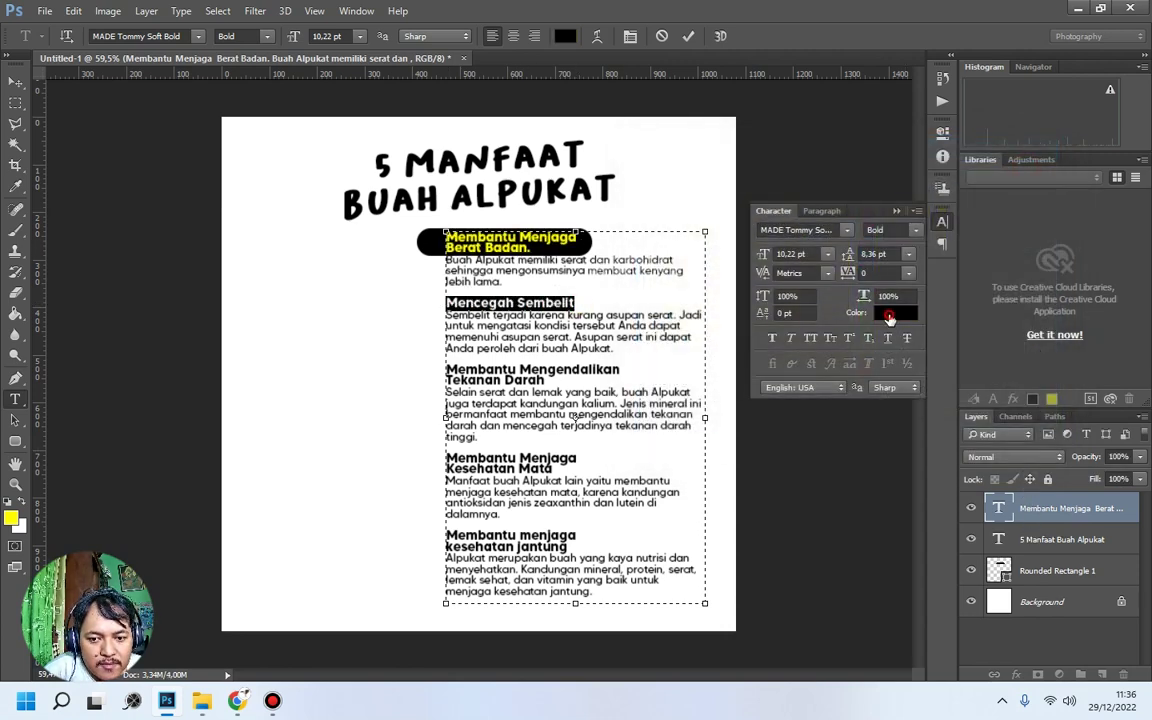
click(889, 316)
key(ctrl+v)
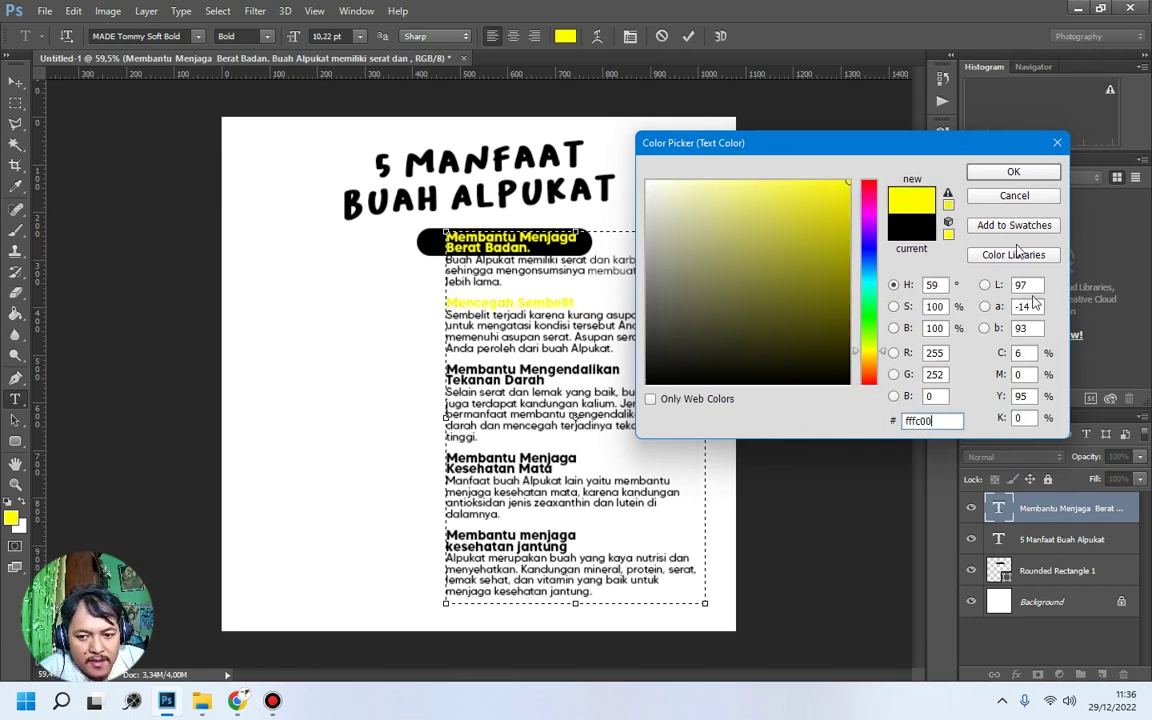
click(1013, 172)
drag(545, 381, 405, 358)
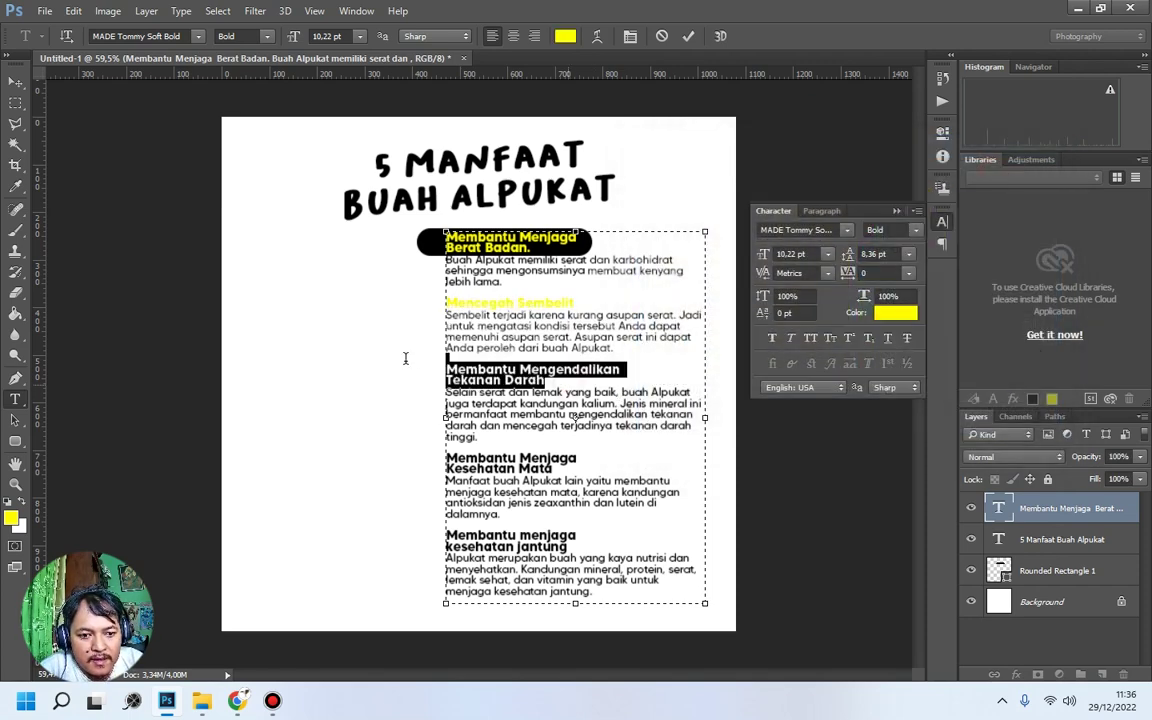
click(895, 318)
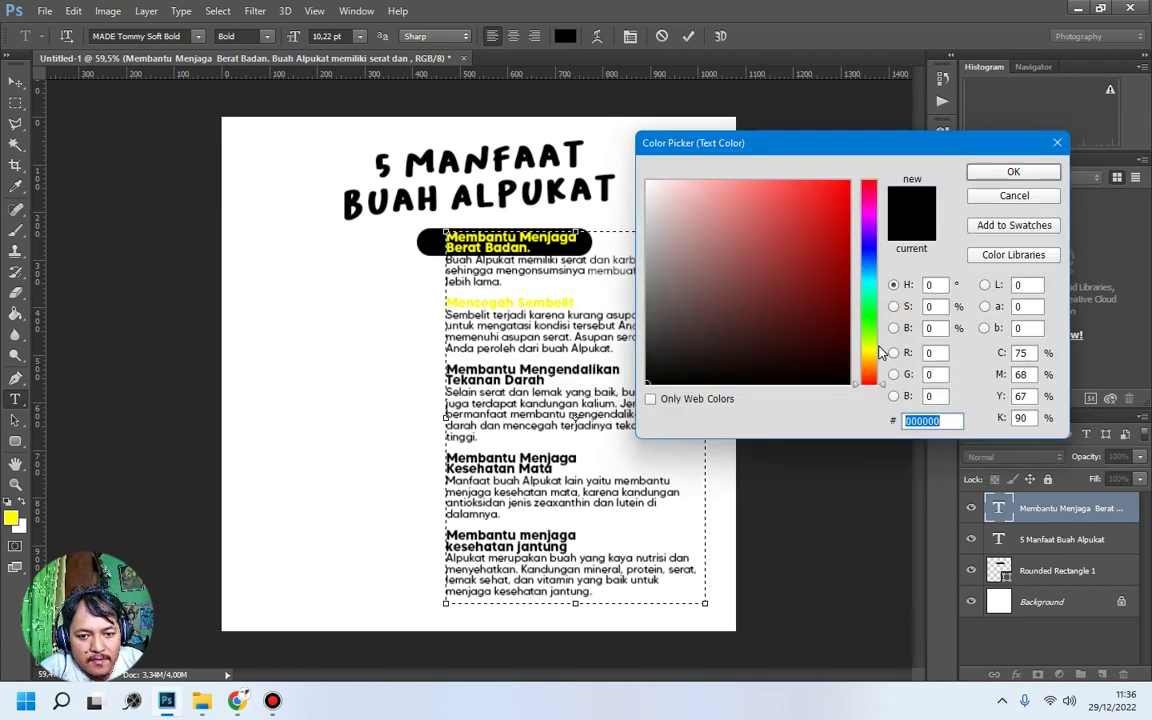
click(869, 352)
click(848, 182)
click(1013, 172)
Recolour the headings "Membantu Menjaga Kesehatan Mata" and "Membantu menjaga kesehatan jantung" in yellow #fffc00.
drag(588, 467, 437, 456)
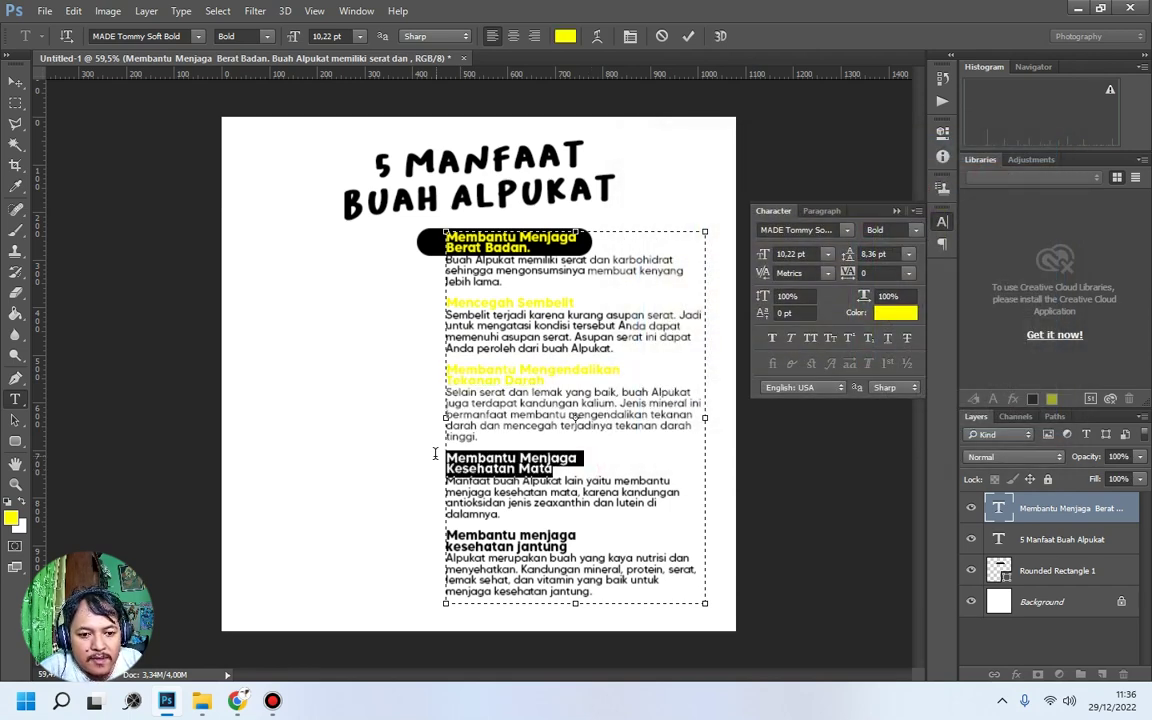
click(893, 312)
text(ffff00)
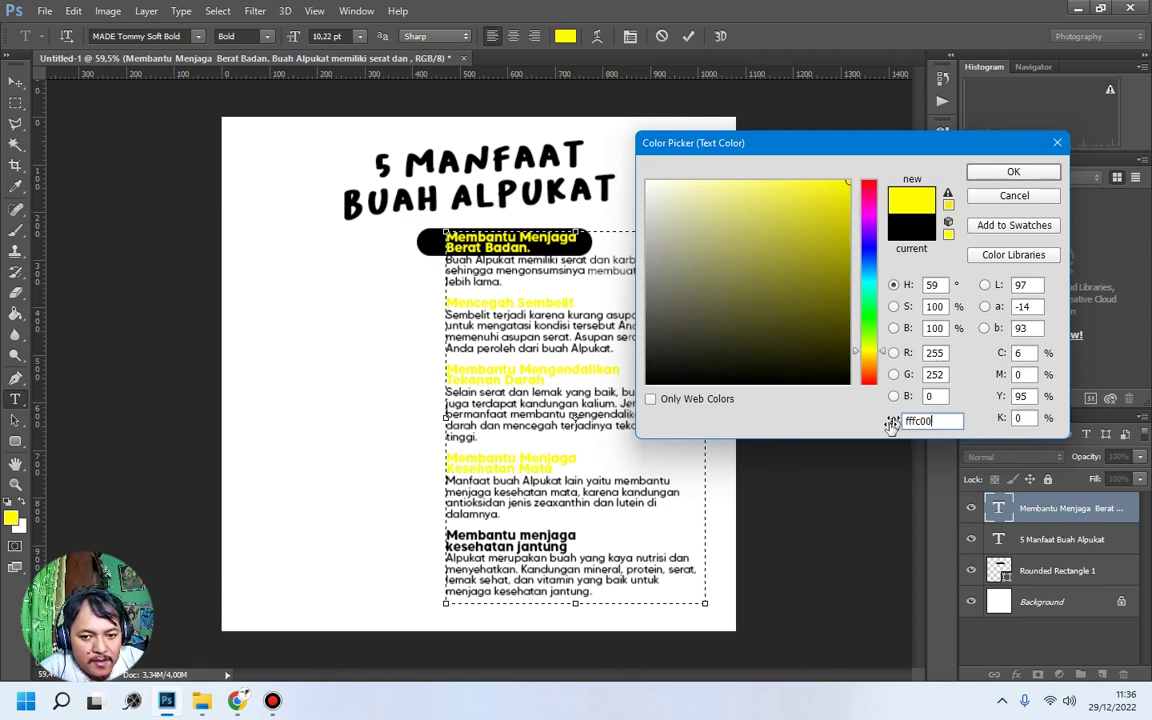
click(1013, 172)
drag(572, 546, 445, 536)
click(897, 313)
text(fffc00)
click(1013, 172)
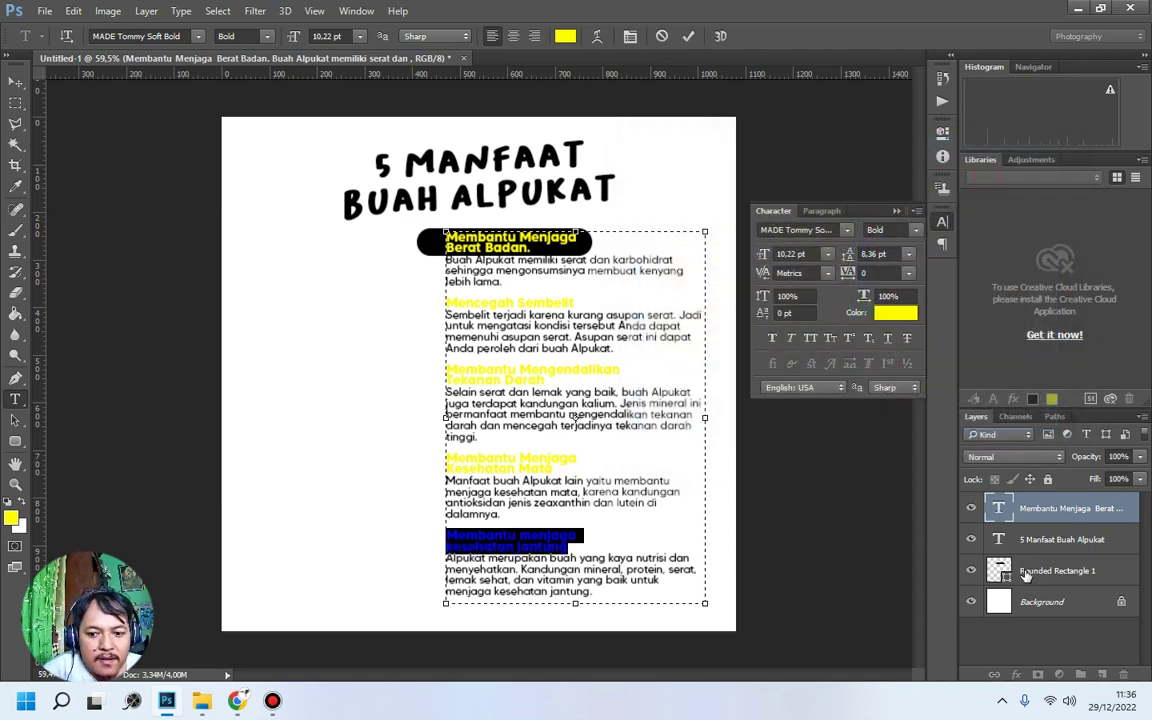
Duplicate the black rounded rectangle four times down the column, placing one copy behind each of the remaining yellow headings.
click(12, 81)
mouse_move(432, 243)
mouse_down()
mouse_move(410, 244)
mouse_move(430, 244)
mouse_up()
key(alt)
key(alt)
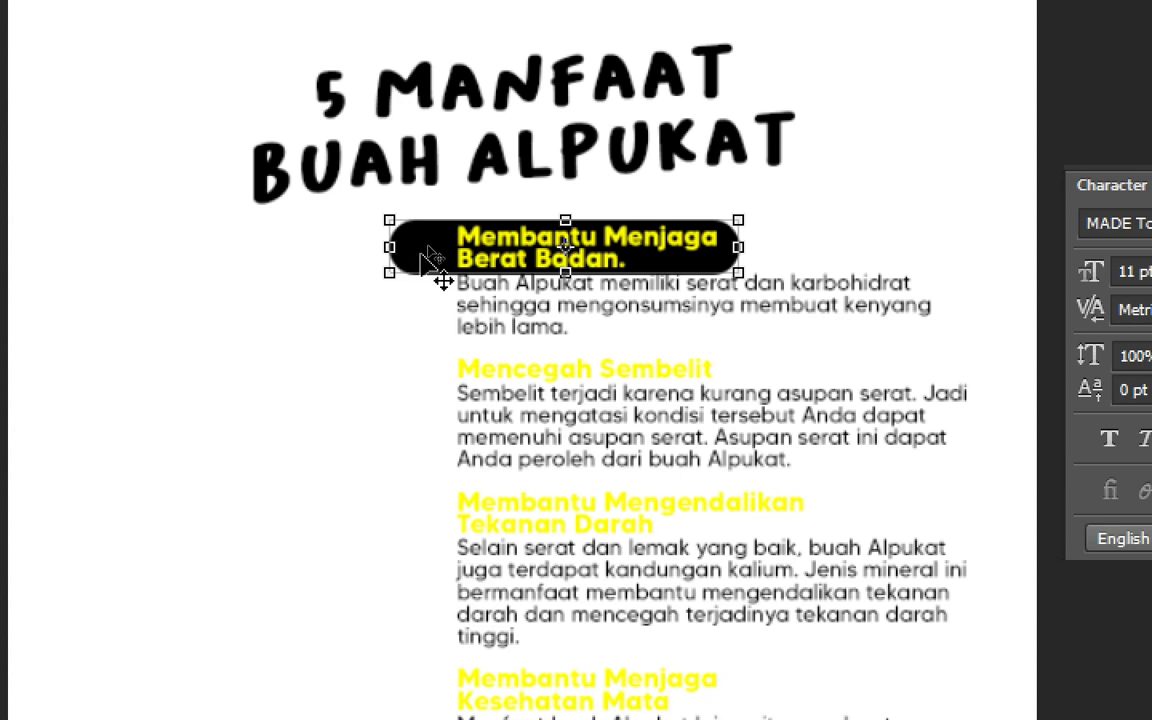
drag(416, 305, 416, 560)
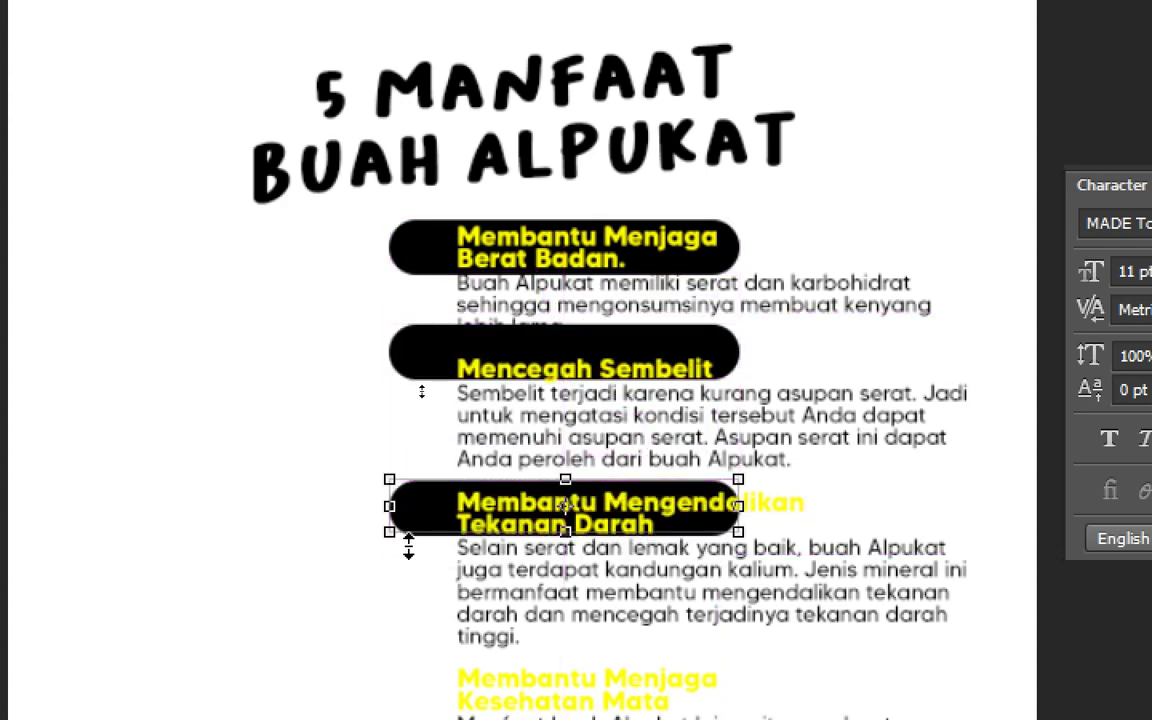
key(ctrl+minus)
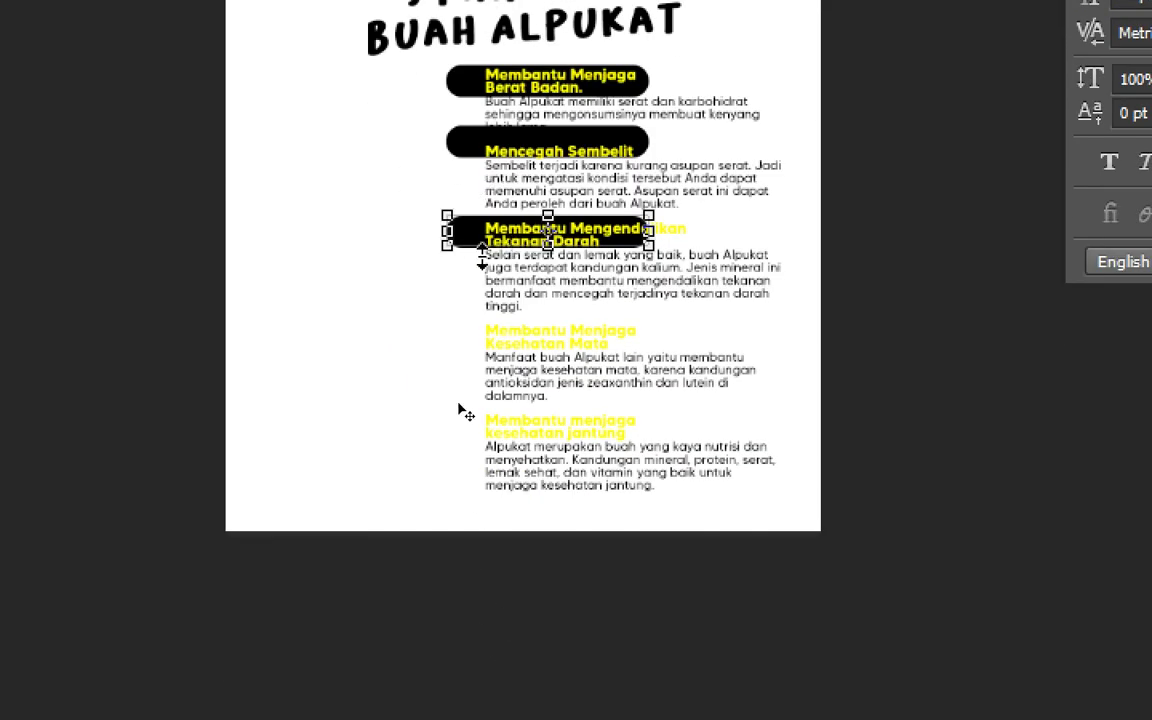
drag(470, 578, 467, 646)
drag(467, 369, 452, 474)
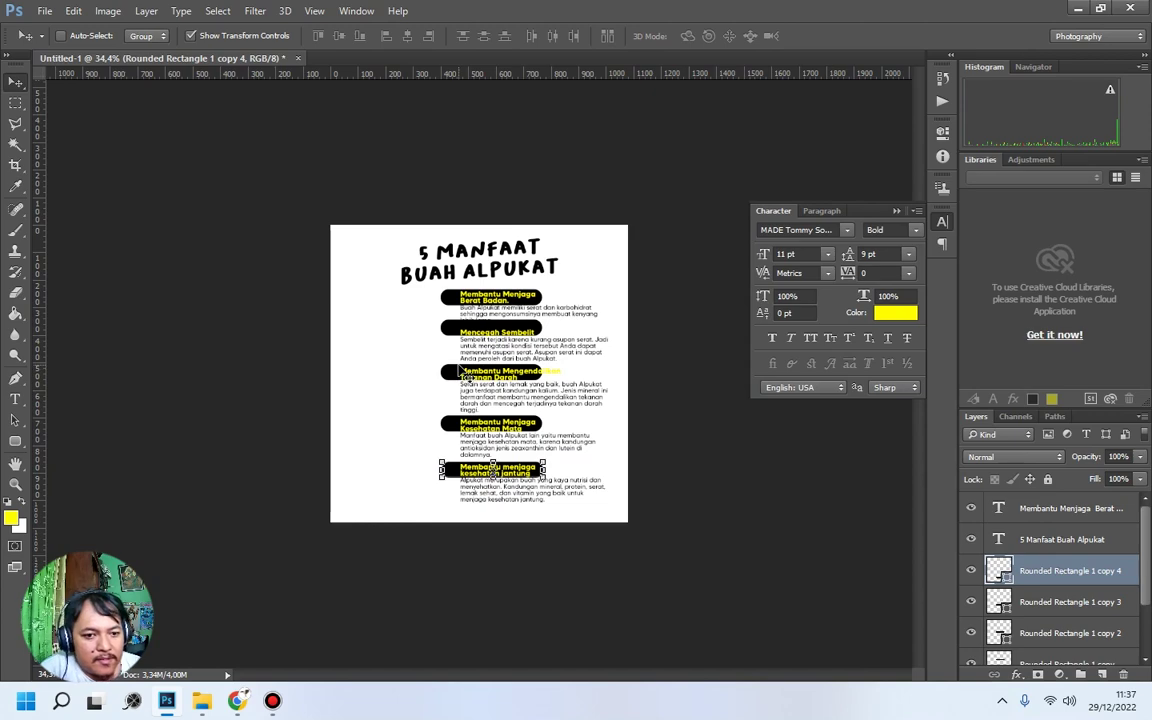
Shrink the black rectangle behind "Mencegah Sembelit" to 98.91% width and 56.14% height, centred vertically on that single-line heading.
scroll(470, 283, up, 3)
scroll(455, 367, up, 1)
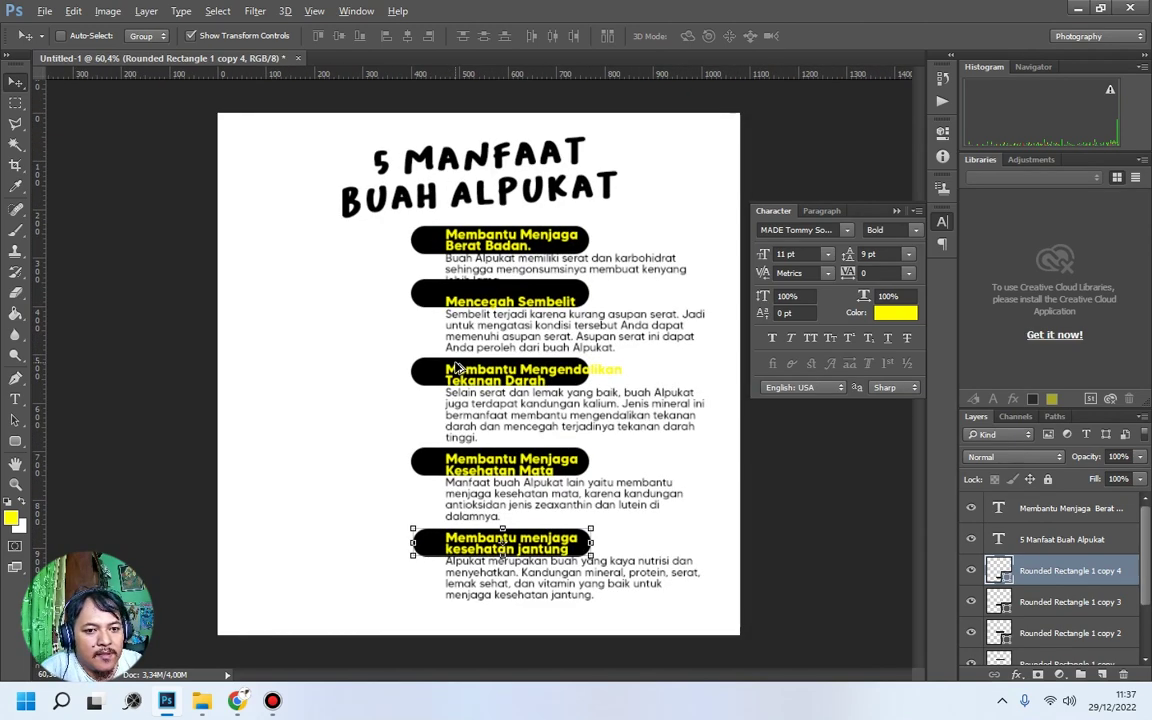
right_click(497, 297)
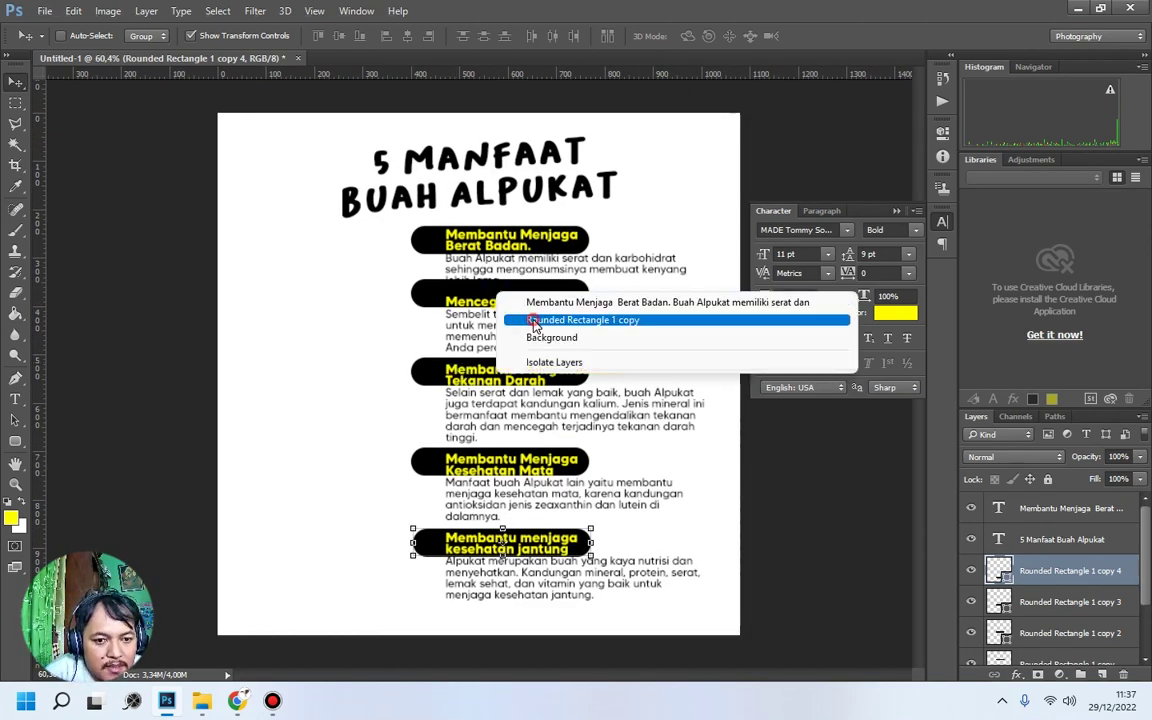
click(540, 320)
drag(500, 281, 500, 287)
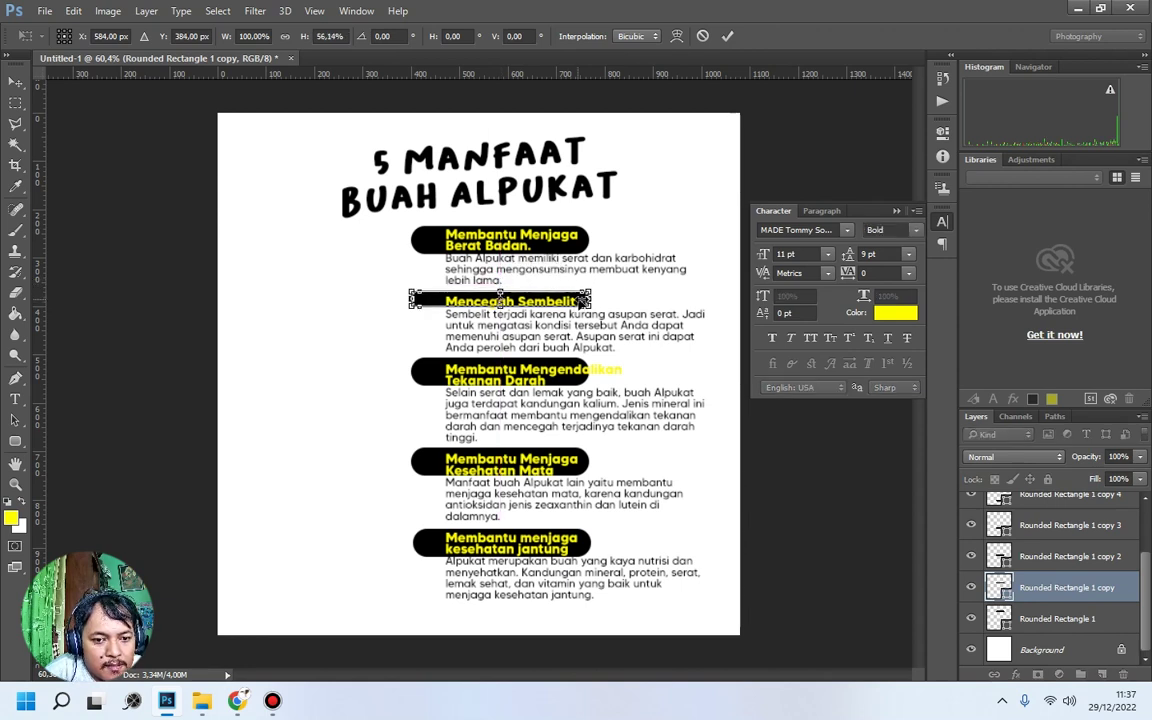
drag(588, 301, 580, 300)
drag(499, 299, 500, 302)
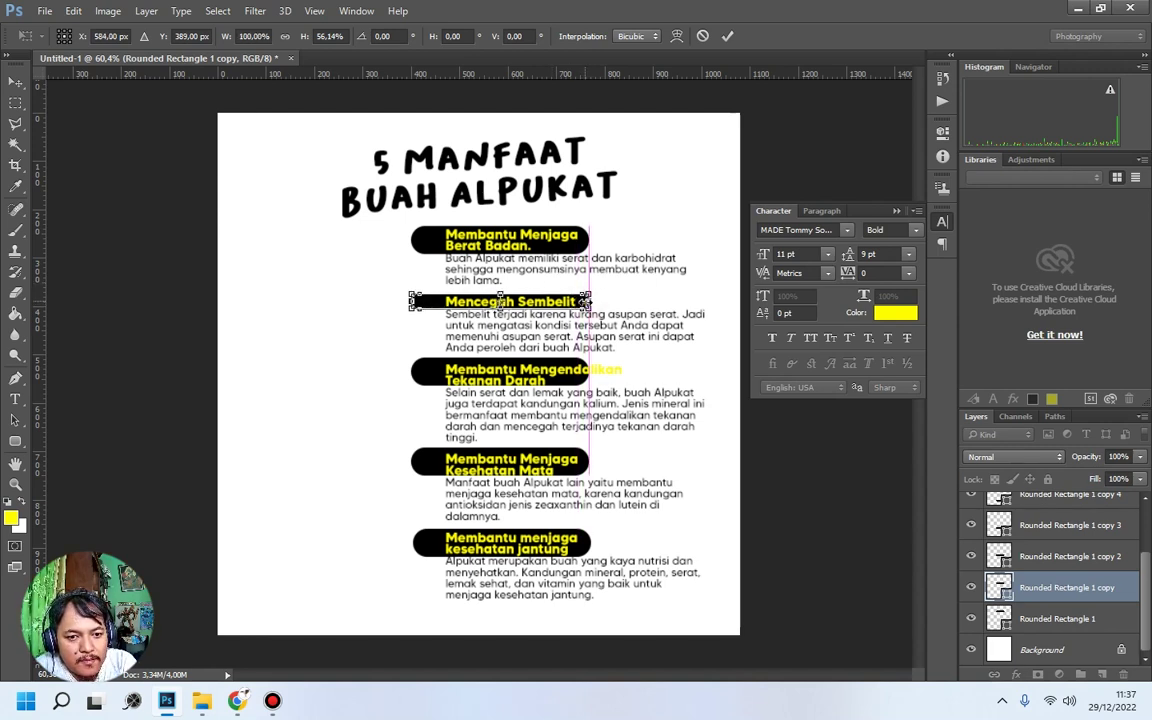
drag(412, 302, 414, 301)
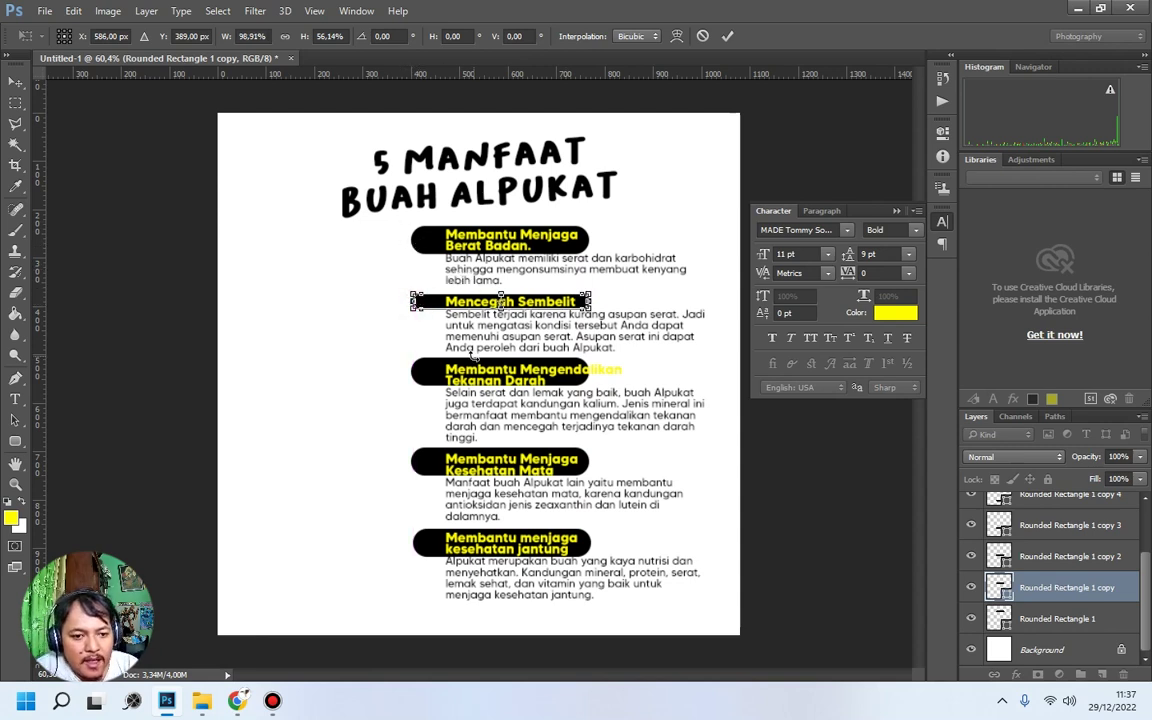
click(726, 36)
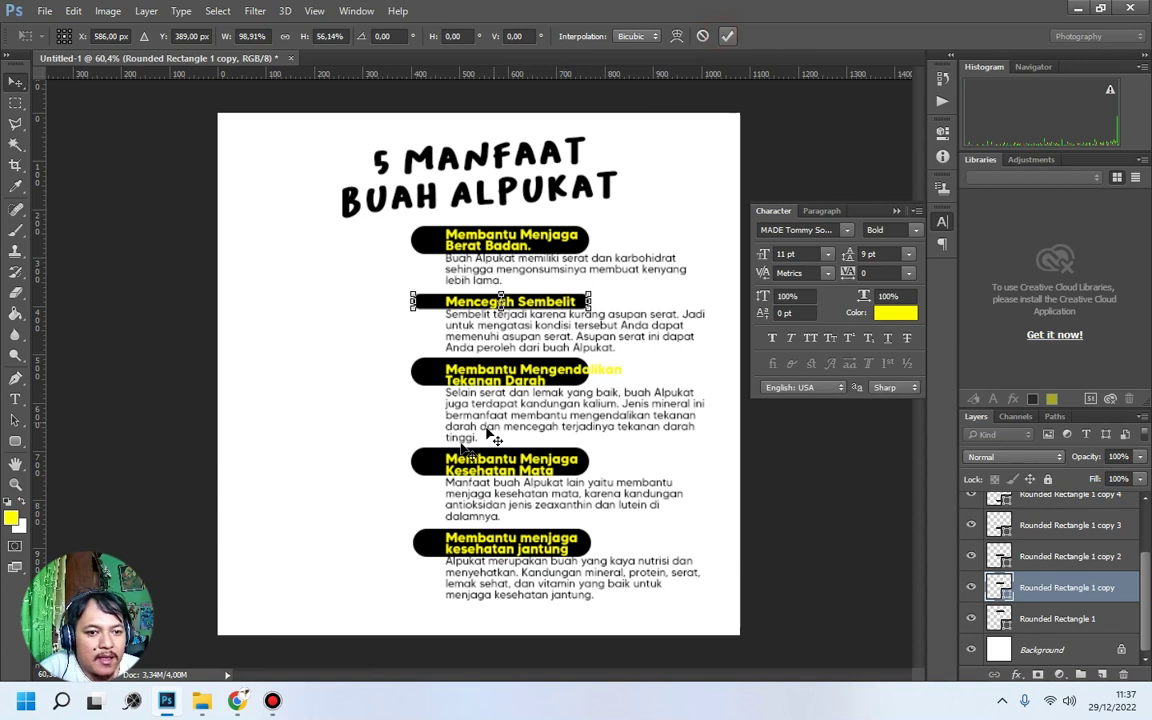
Widen the black rectangle behind "Membantu Mengendalikan Tekanan Darah" to 124.18% and move it down to Y 541.50 px.
right_click(436, 373)
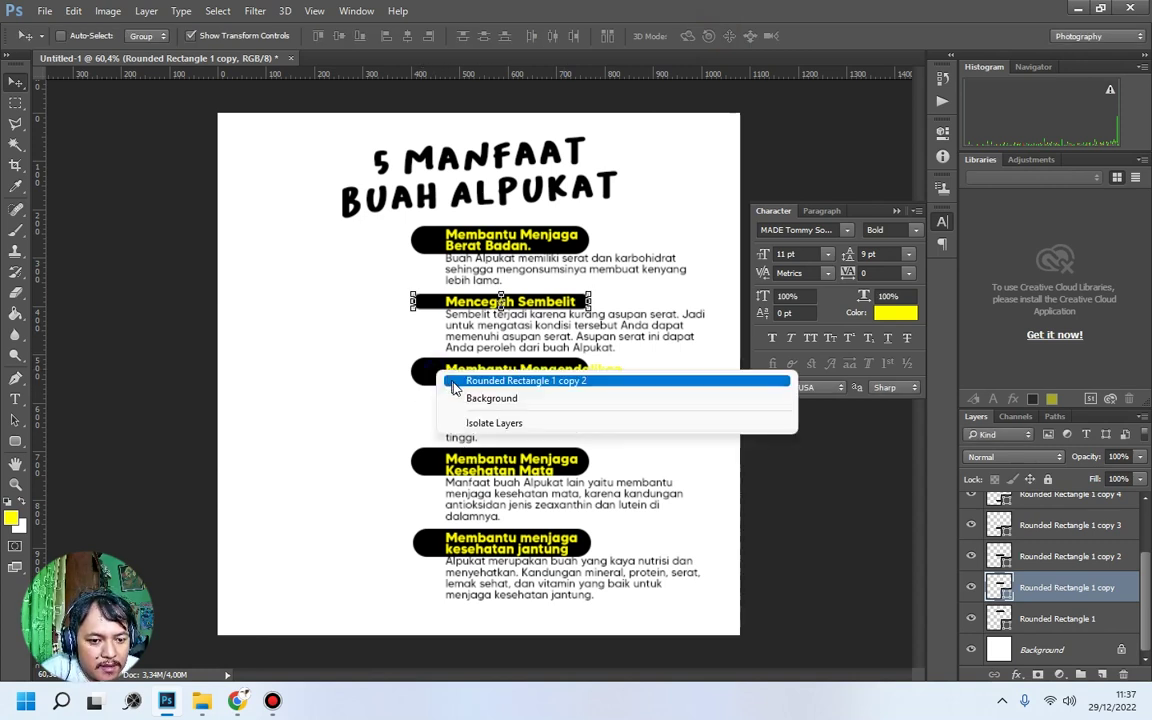
click(470, 378)
key(ctrl+t)
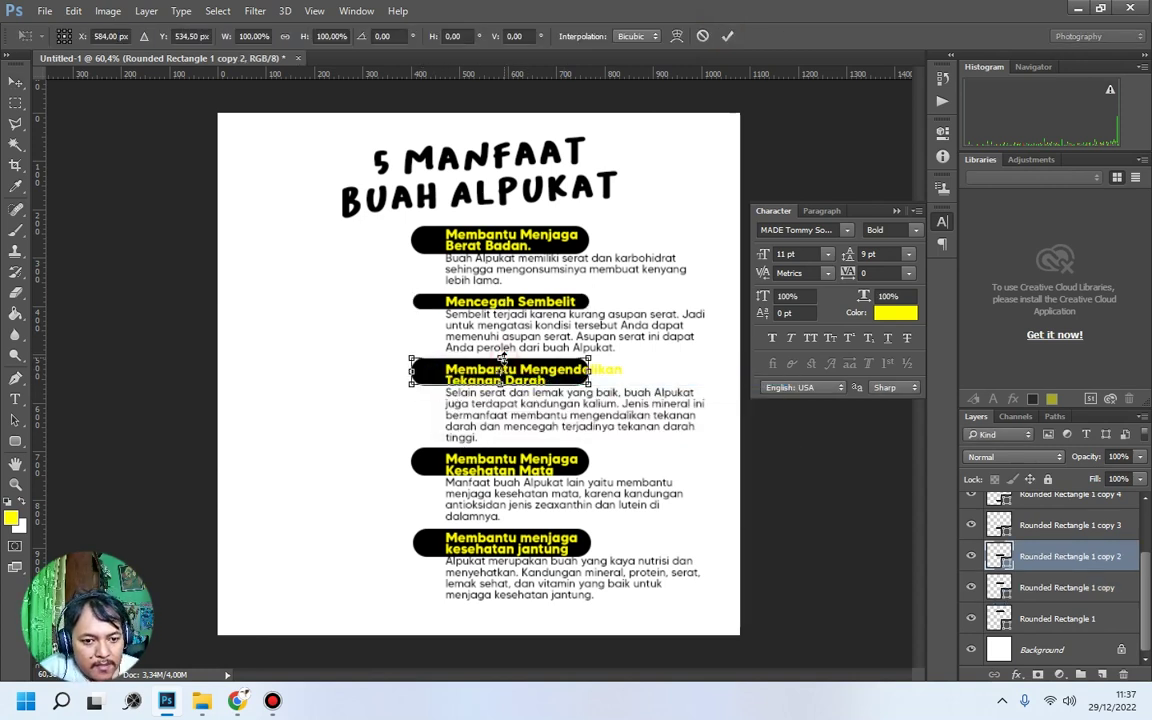
drag(500, 370, 500, 378)
drag(590, 374, 632, 374)
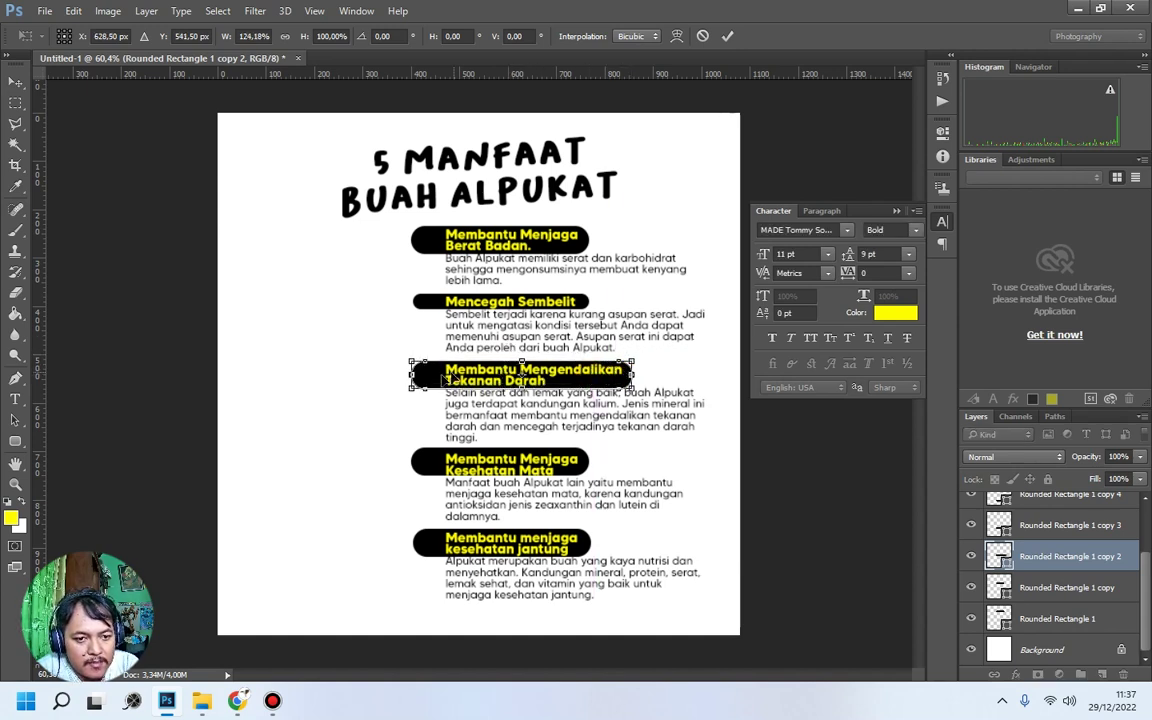
drag(414, 375, 410, 376)
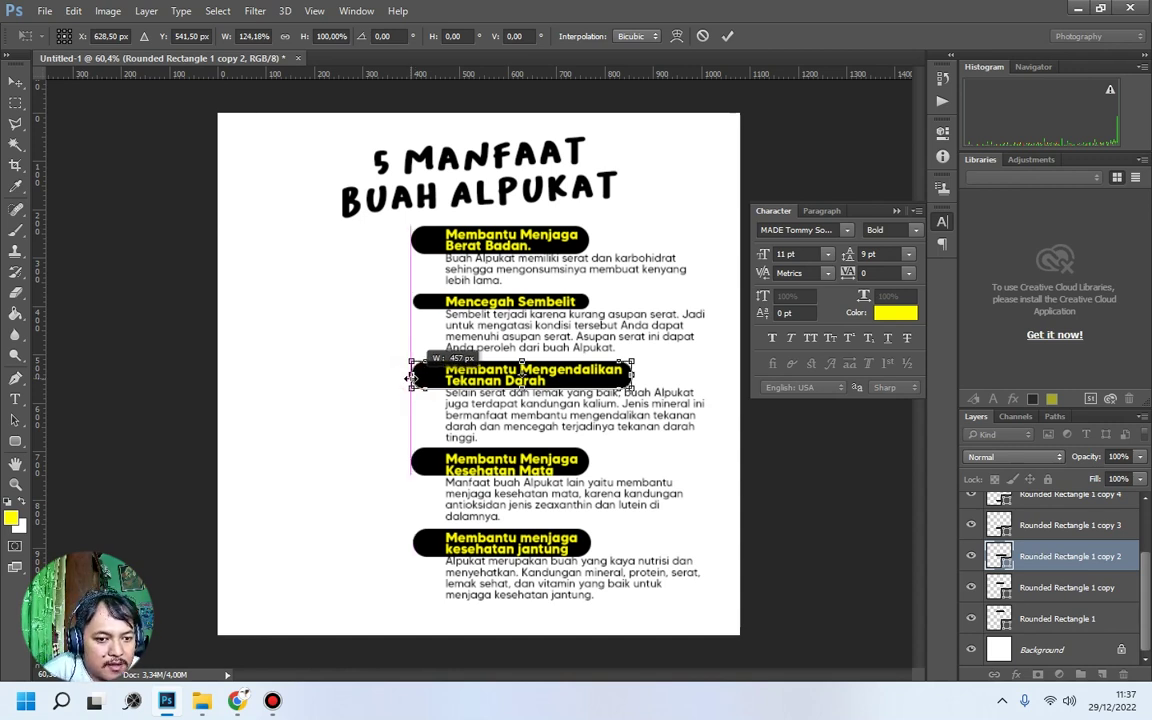
right_click(431, 306)
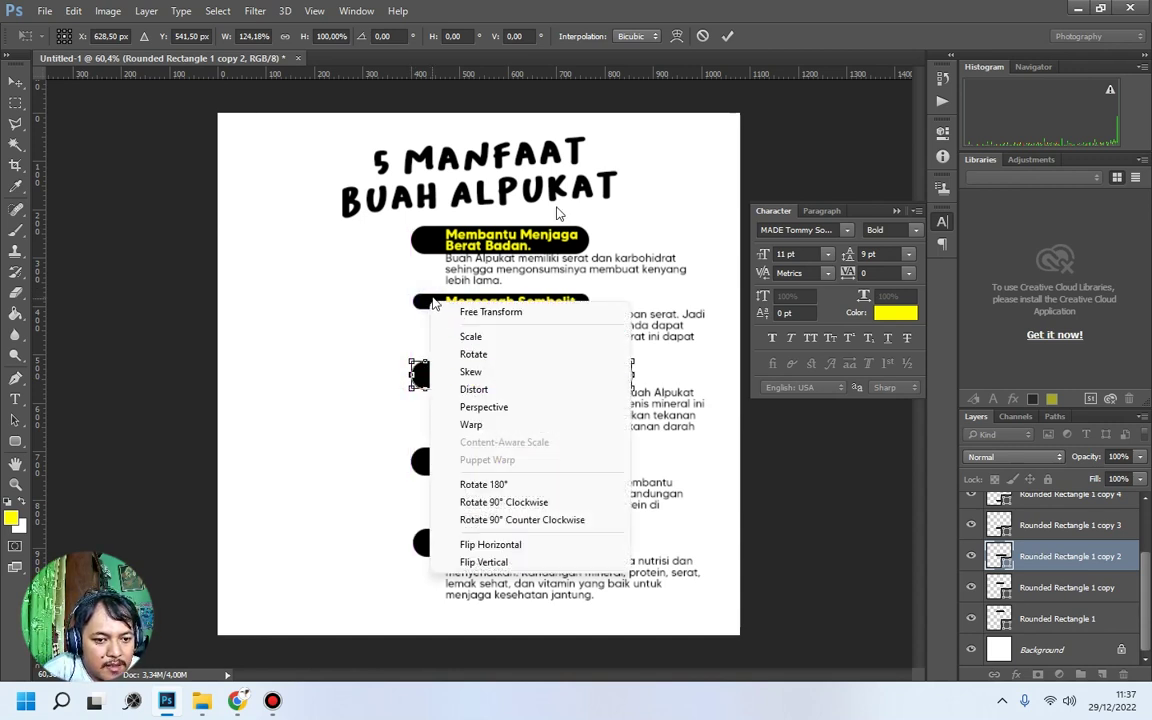
click(655, 40)
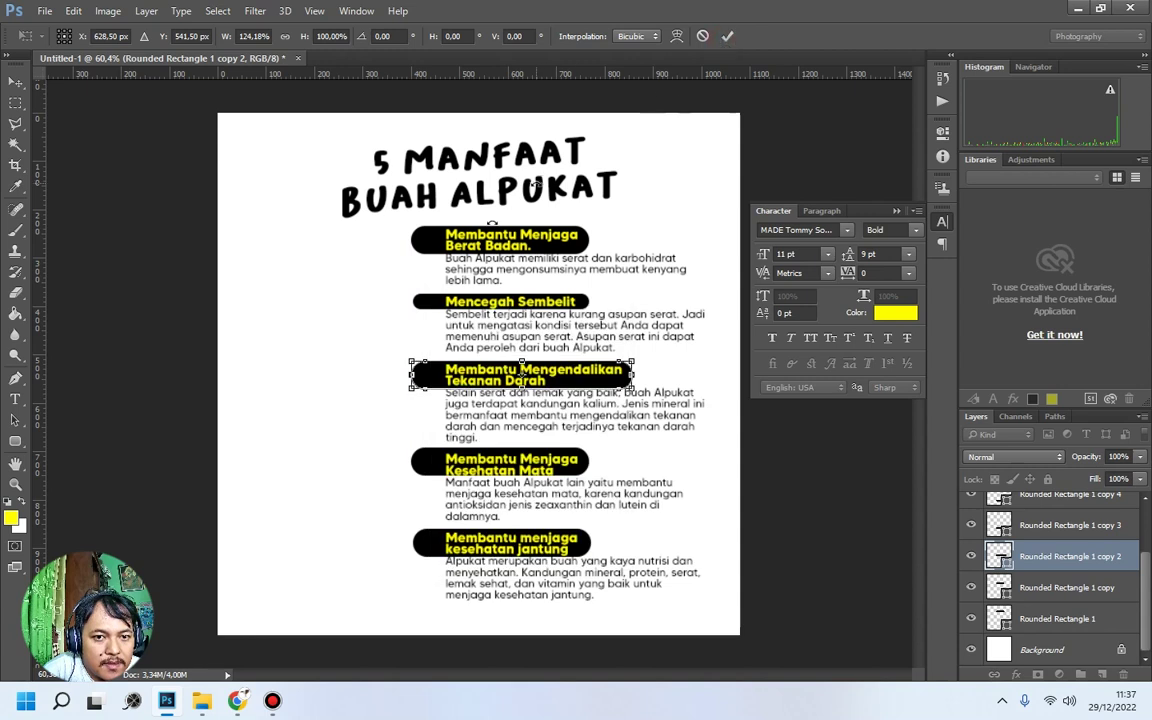
click(727, 36)
Widen the black rectangle behind "Mencegah Sembelit" to 101.10%, aligning its left edge with the other heading rectangles.
right_click(436, 306)
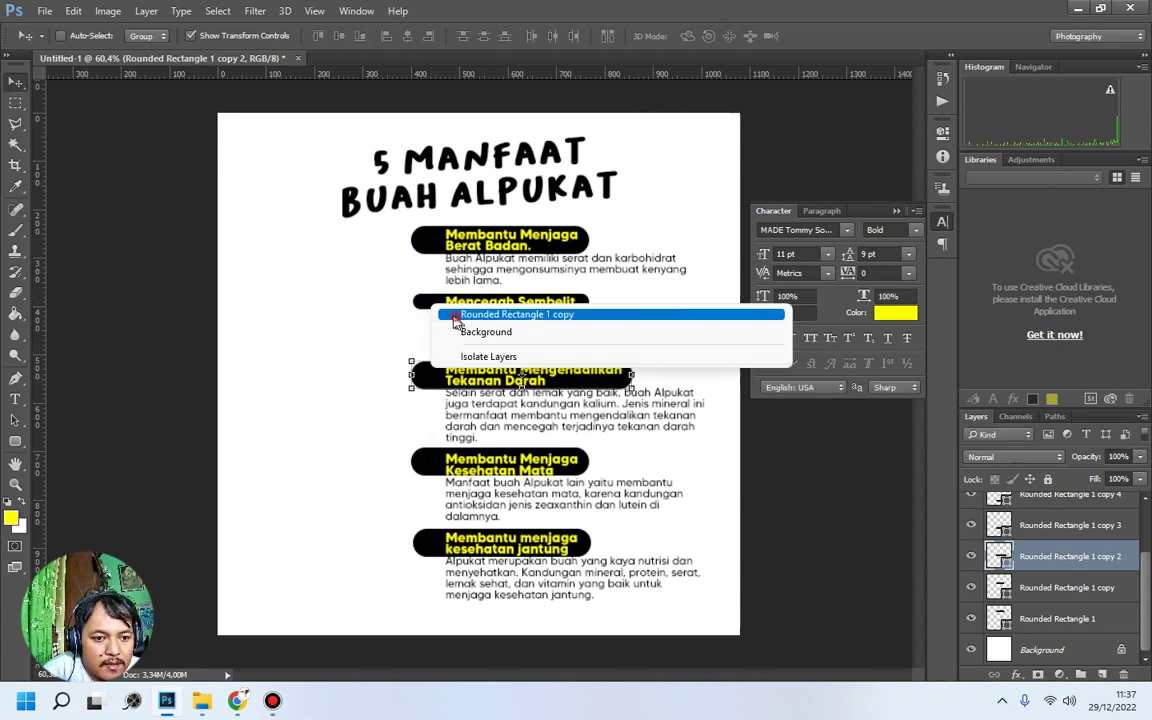
click(510, 315)
key(ctrl+t)
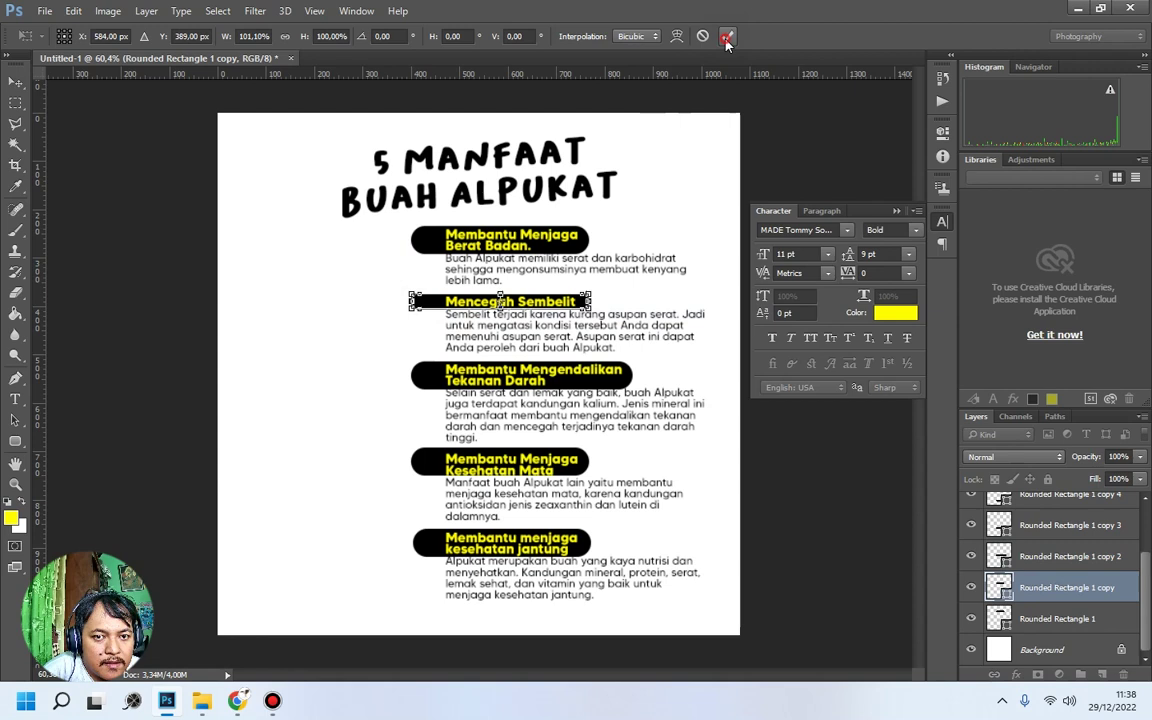
click(727, 36)
Move the black rectangle behind "Membantu Menjaga Kesehatan Mata" down 7 px to Y 727.50 px, centring it on the two-line heading.
right_click(425, 466)
click(447, 476)
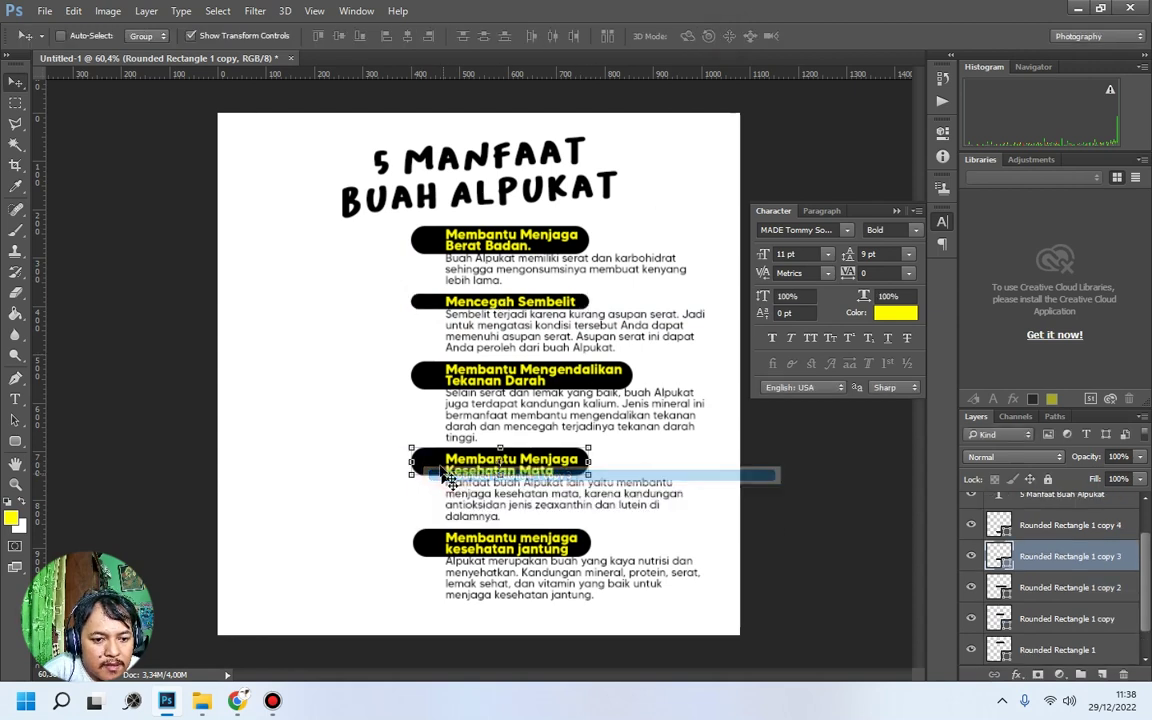
key(ctrl+t)
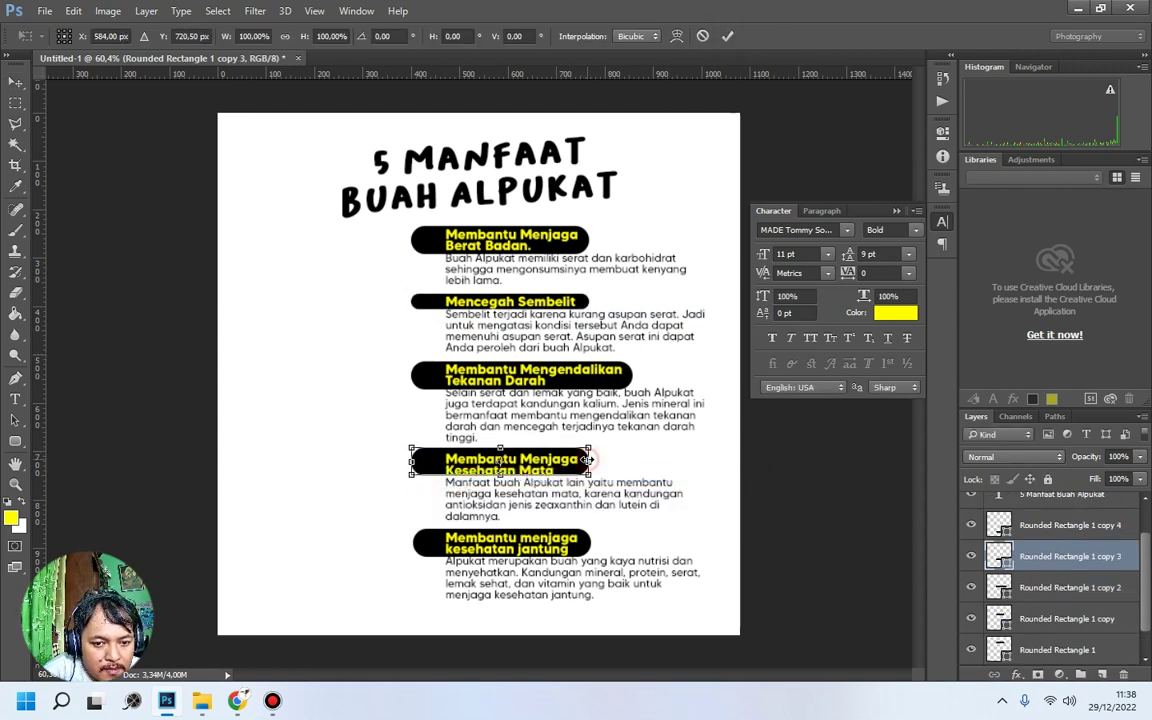
key(Down)
key(Down)
key(Down)
key(Down)
key(Down)
key(Down)
key(Down)
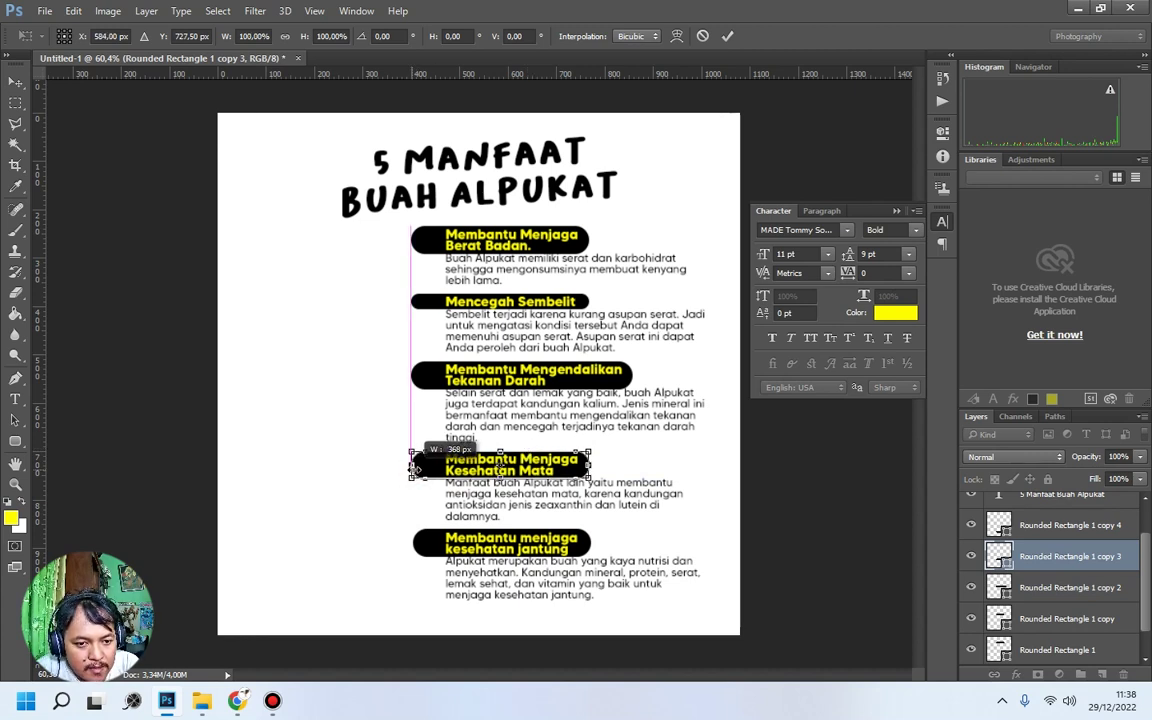
click(727, 36)
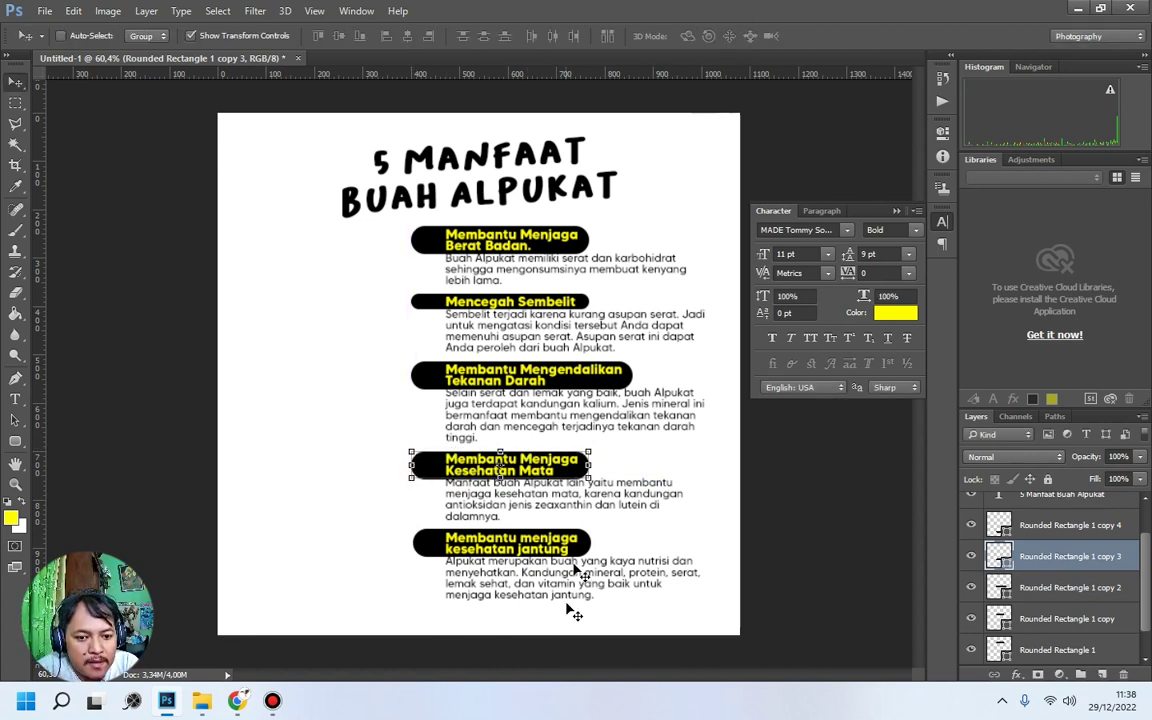
Widen the rectangle behind "Membantu menjaga kesehatan jantung" to 101.09% from its left edge and move it down to Y 890.50 px.
right_click(596, 550)
click(625, 572)
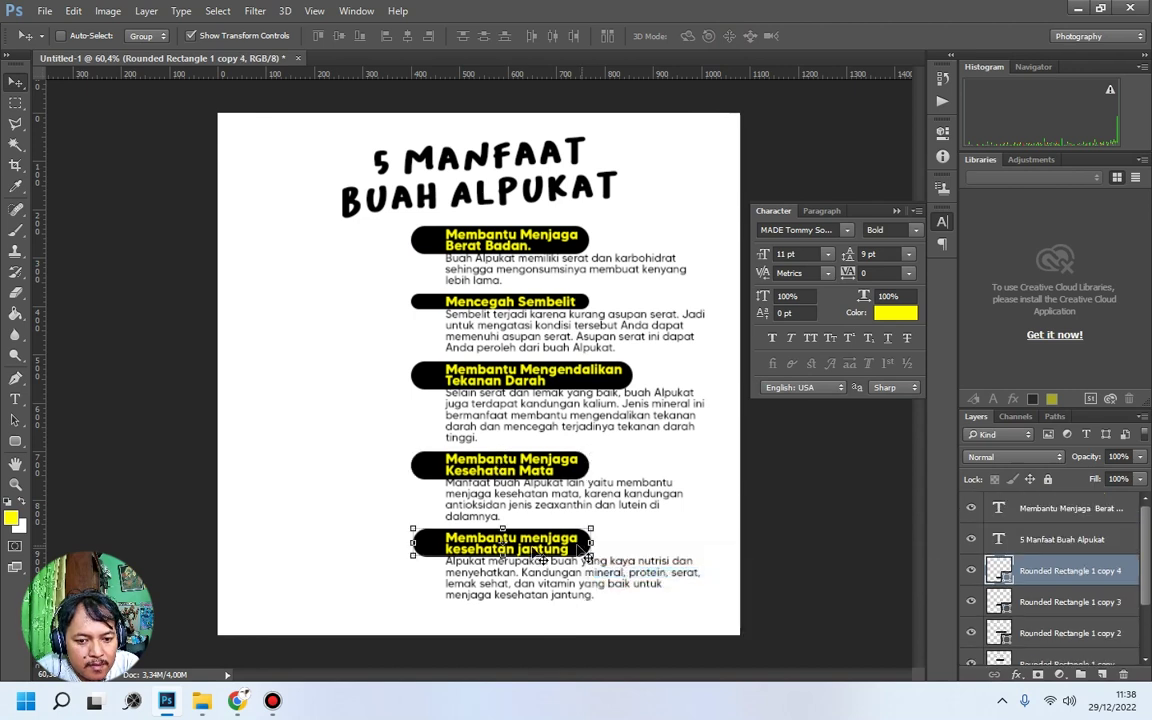
drag(413, 543, 411, 543)
key(Down)
key(Down)
key(Down)
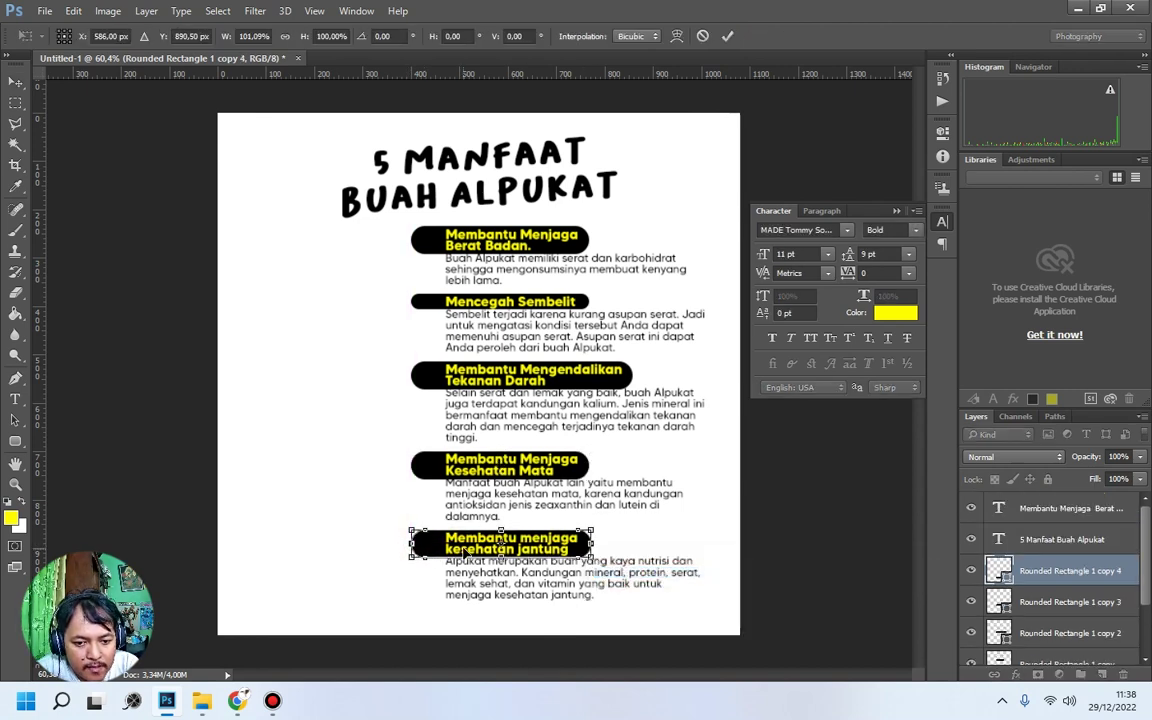
key(Return)
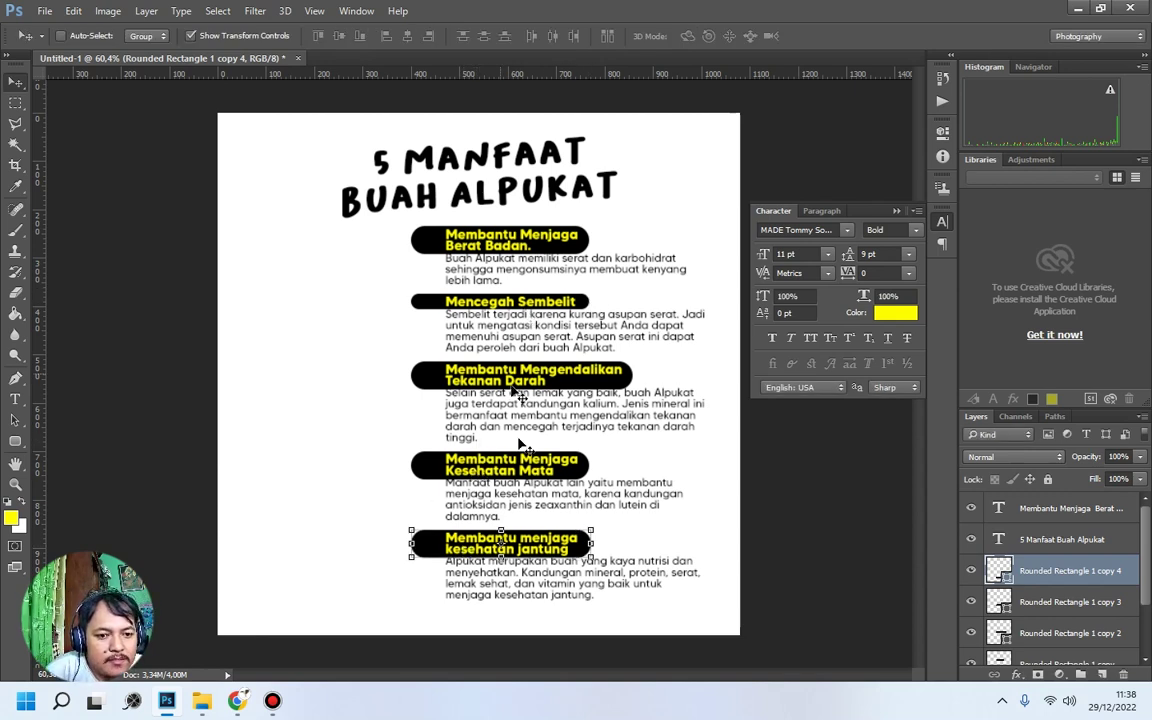
Move the title "5 Manfaat Buah Alpukat" slightly upward, away from the first section heading.
right_click(537, 197)
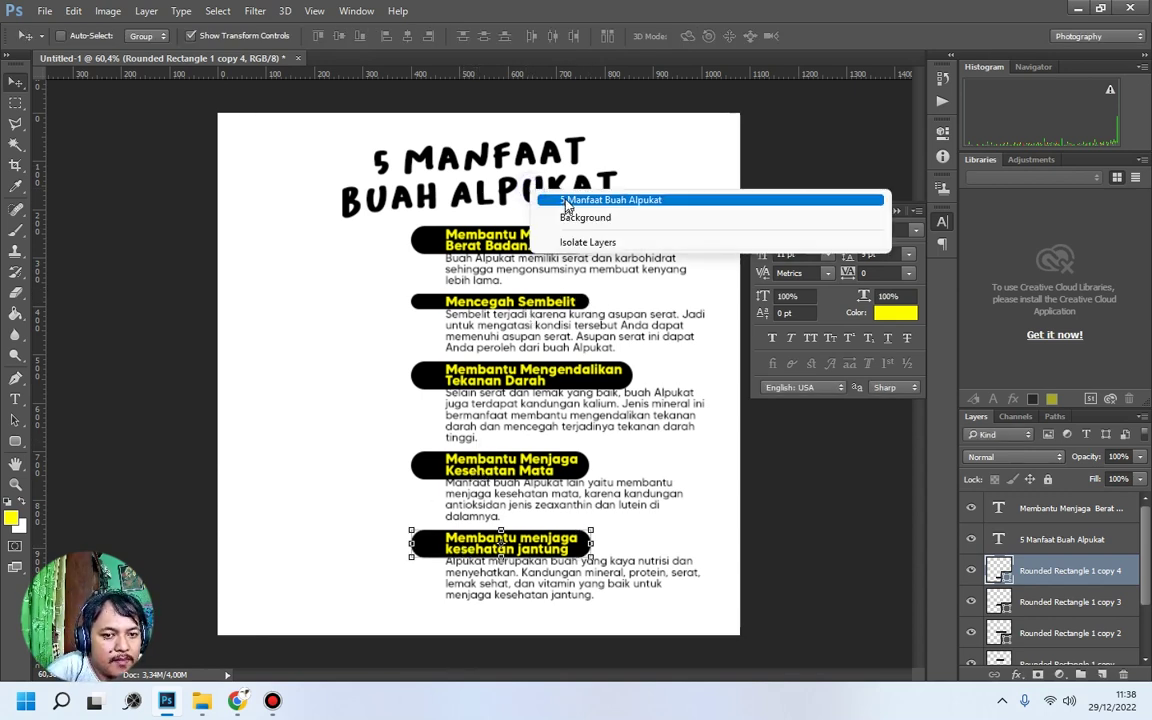
click(548, 193)
drag(548, 196, 563, 189)
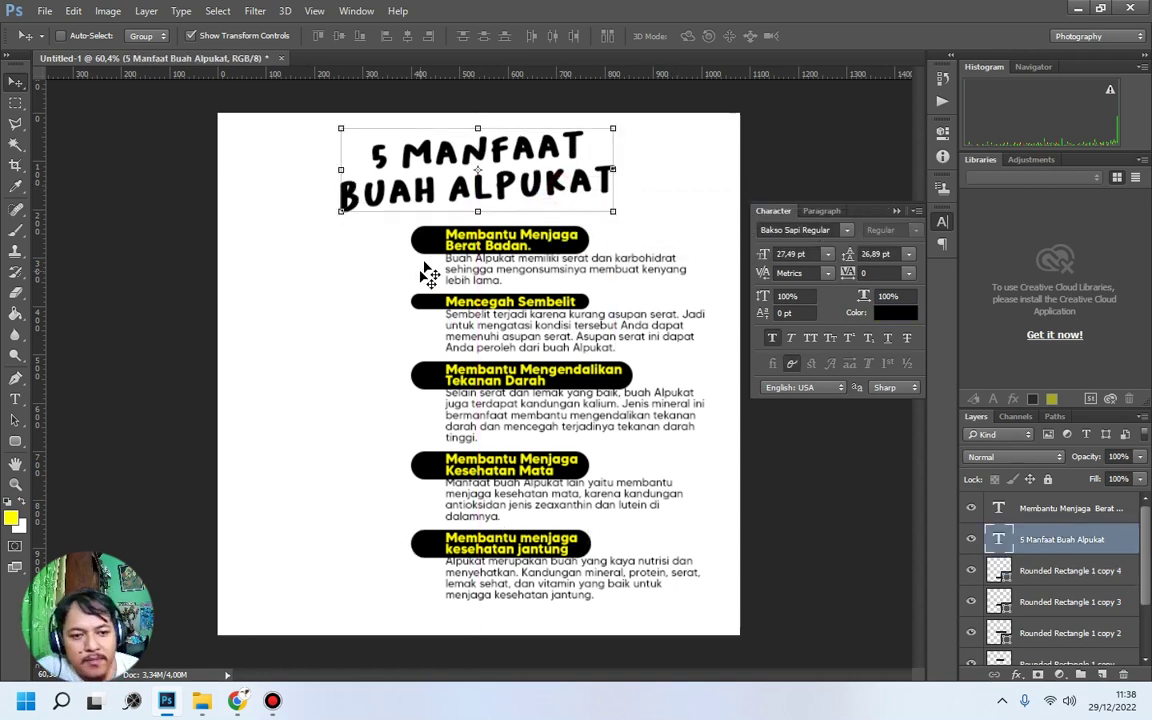
Close the Libraries panel to make room for the full layer list.
mouse_move(238, 706)
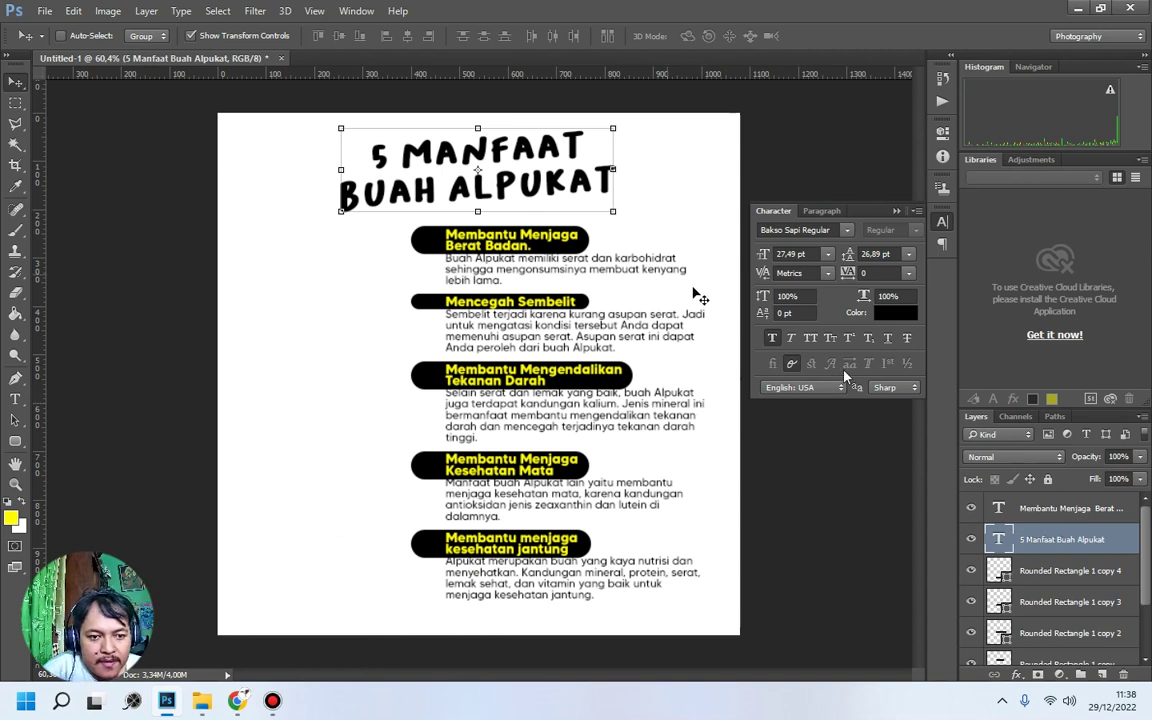
scroll(1030, 540, down, 2)
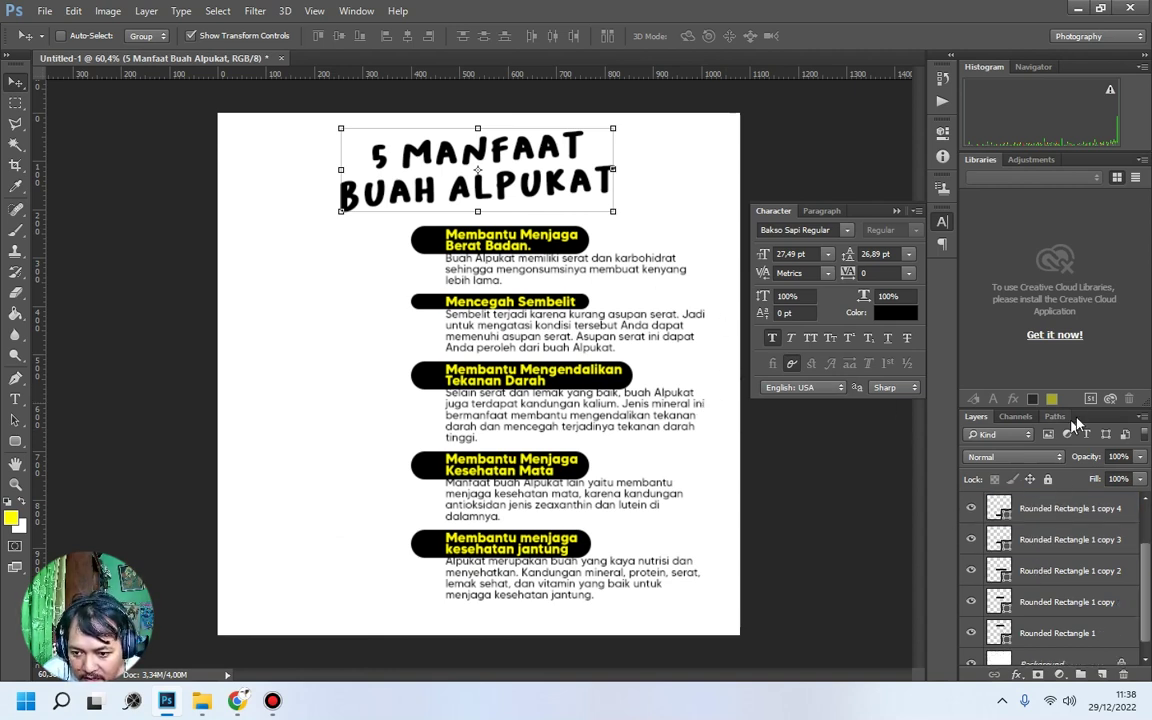
click(1142, 159)
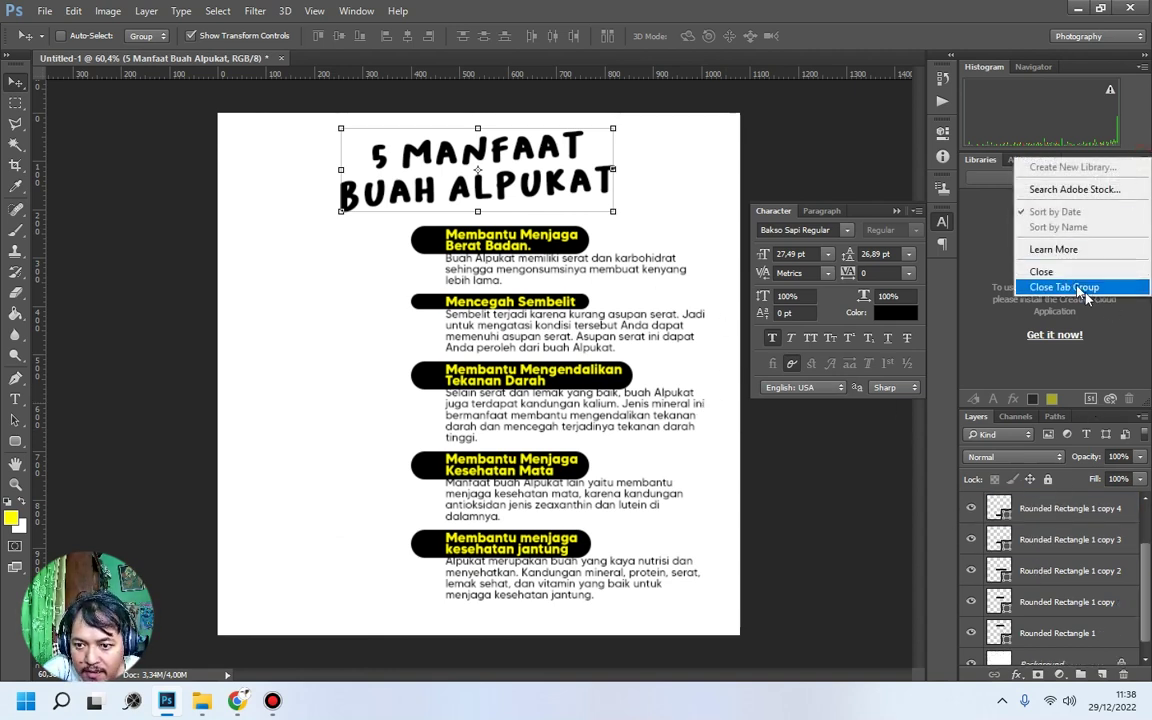
click(1041, 271)
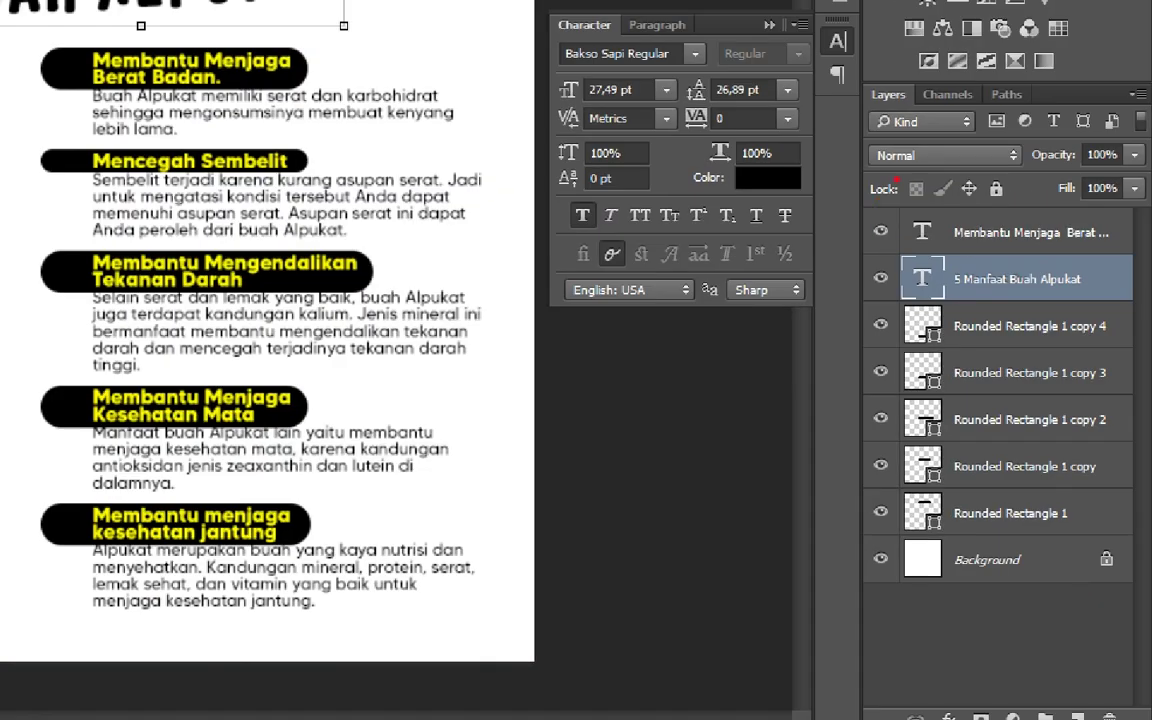
drag(910, 76, 862, 118)
mouse_move(880, 200)
mouse_down()
mouse_move(797, 367)
mouse_move(807, 548)
mouse_move(1002, 650)
mouse_move(1150, 488)
mouse_move(1148, 225)
mouse_move(955, 162)
mouse_up()
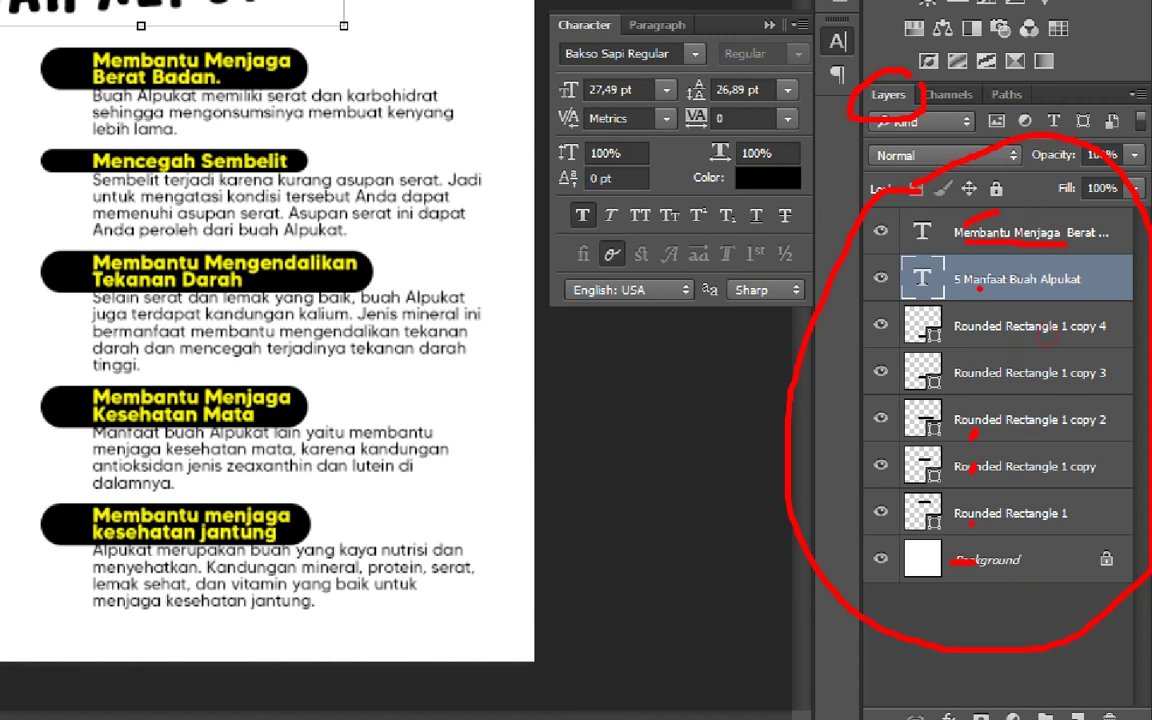
key(Escape)
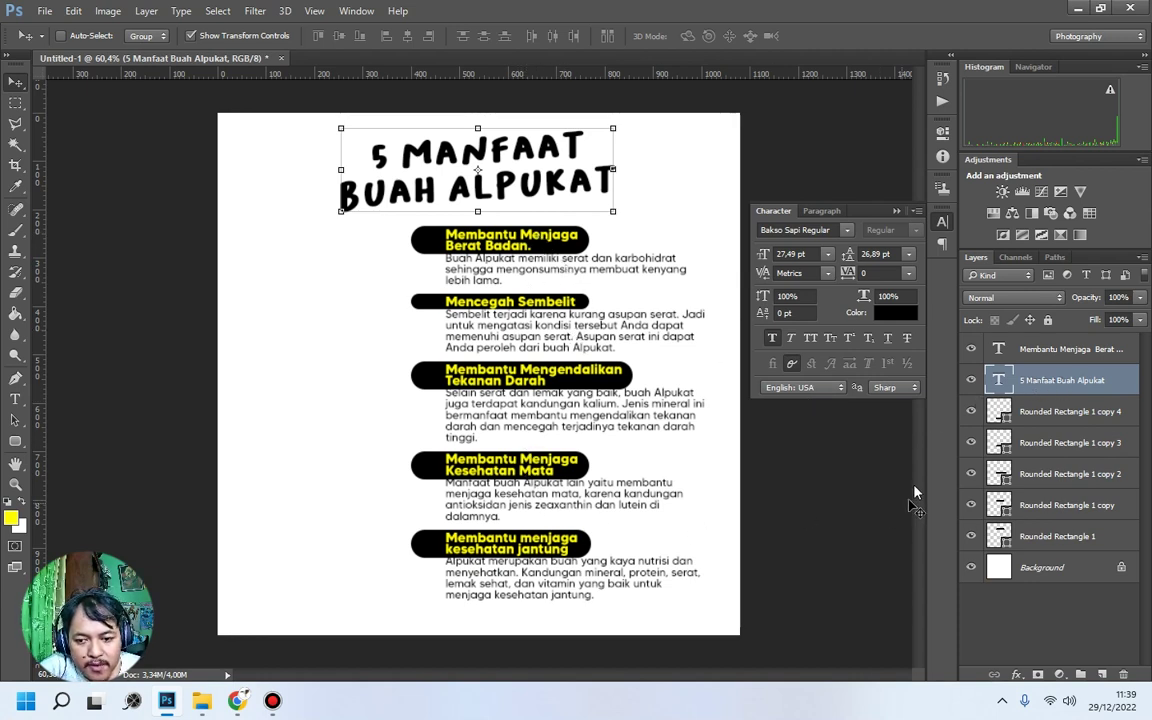
Select all layers from the title "5 Manfaat Buah Alpukat" through "Rounded Rectangle 1" together.
shift+click(1044, 538)
click(1055, 381)
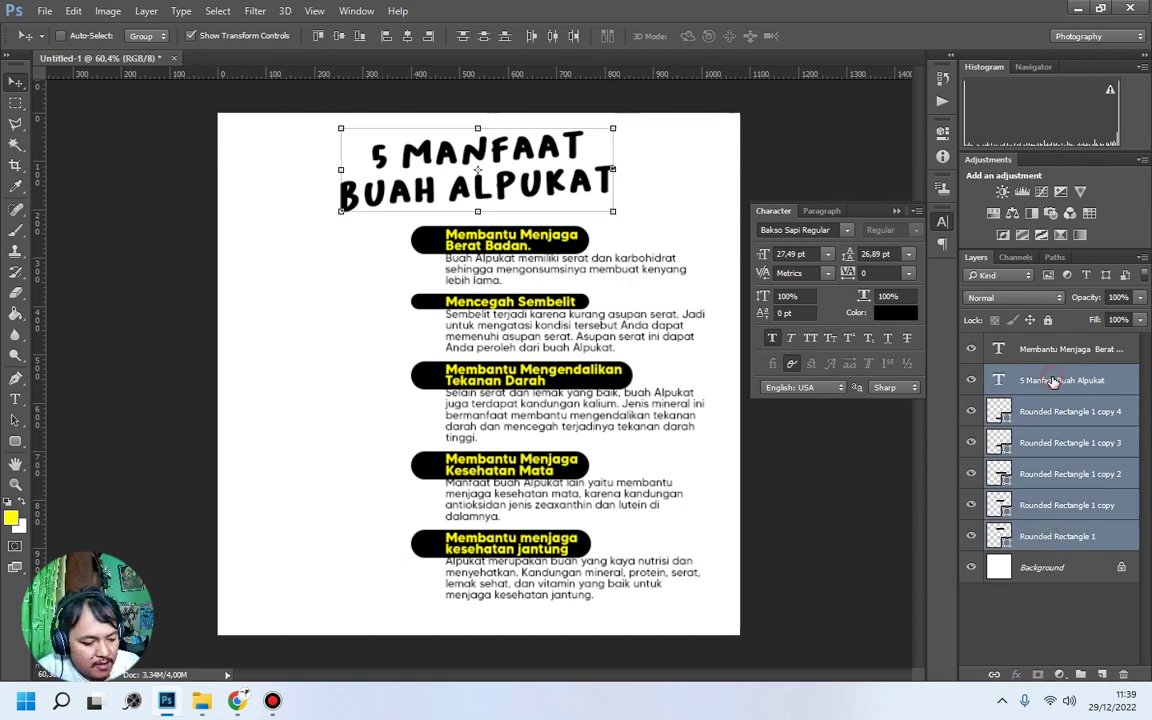
shift+click(1053, 537)
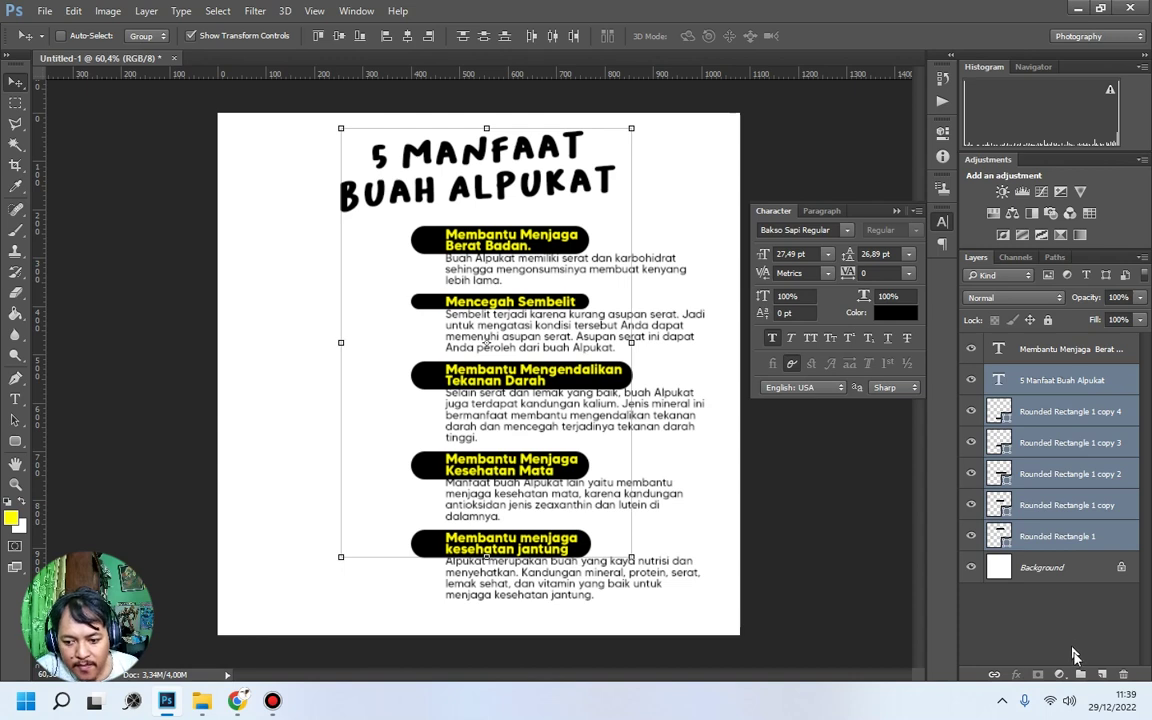
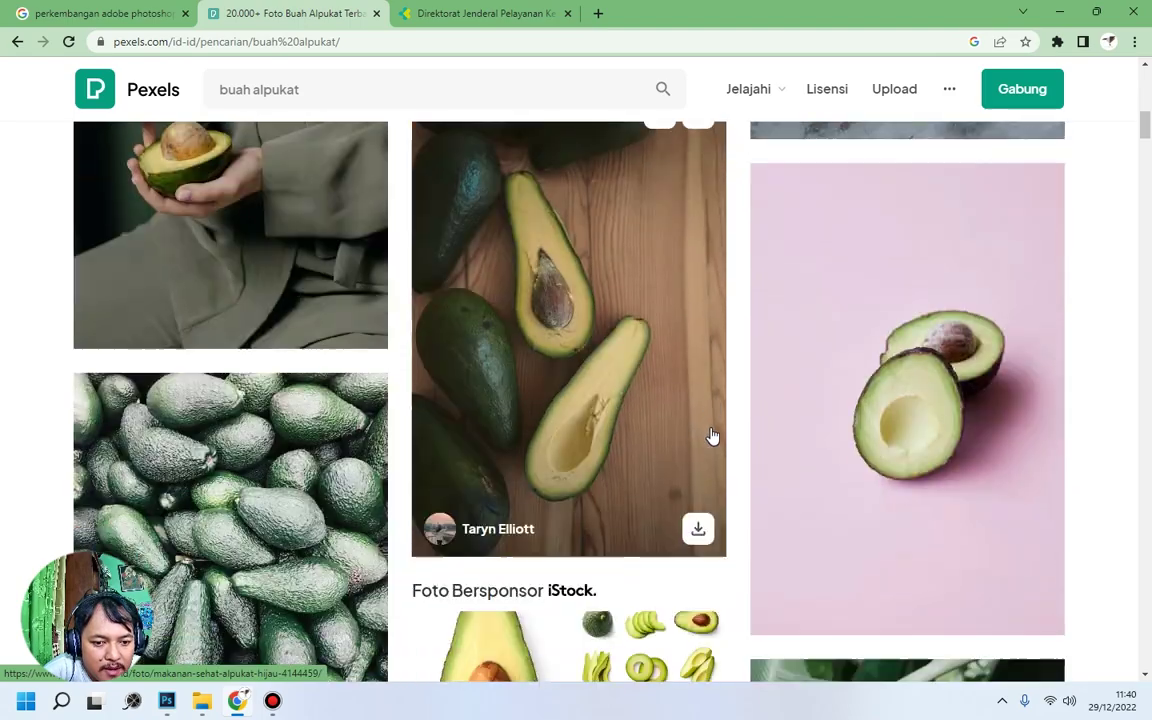
Look through the Pexels "buah alpukat" results for an avocado photo with plain empty space that suits the poster.
scroll(712, 437, up, 4)
scroll(900, 410, down, 15)
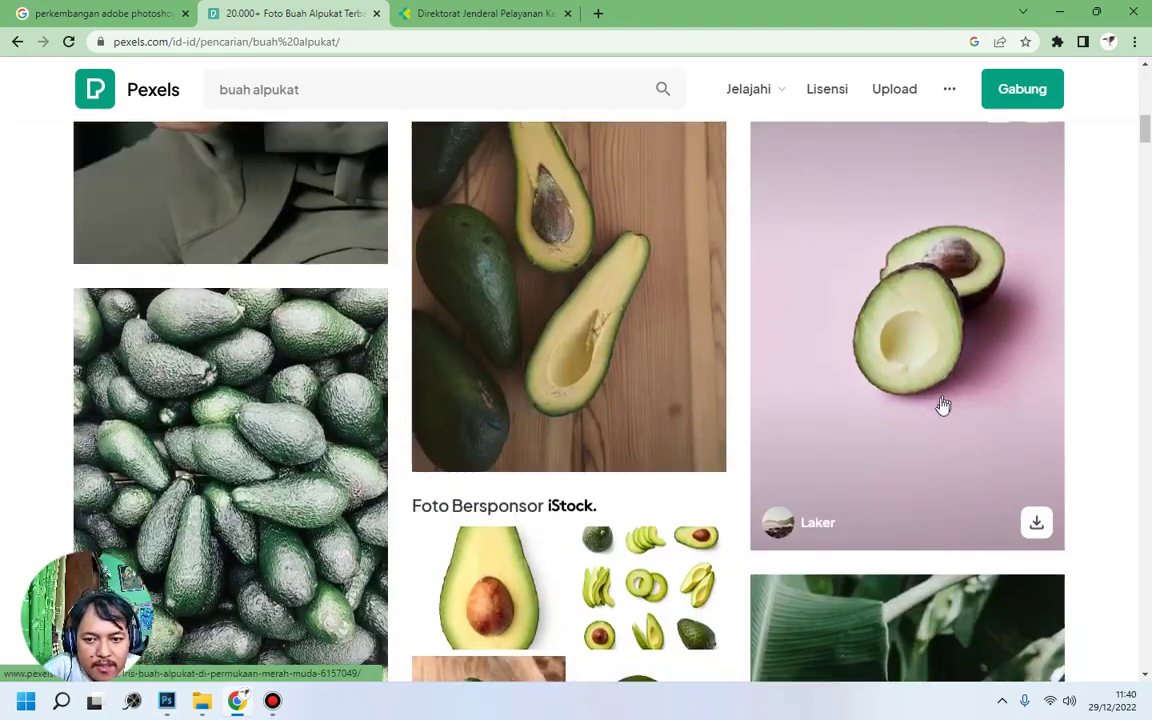
scroll(900, 418, down, 12)
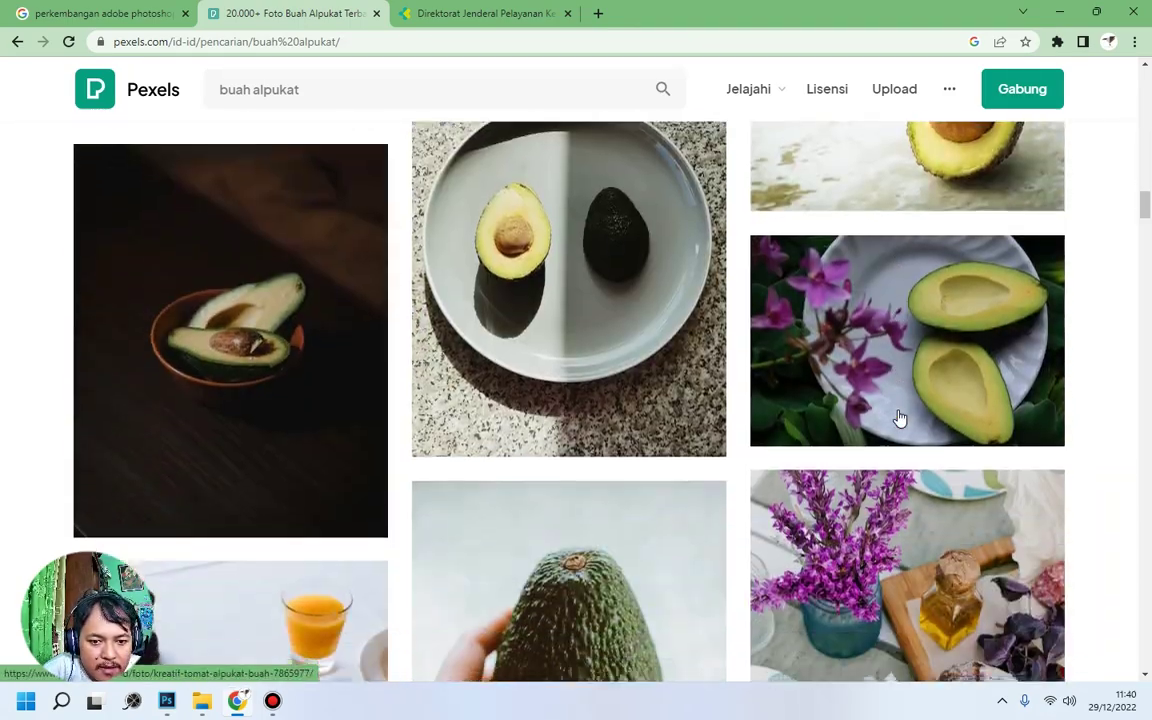
scroll(900, 418, down, 10)
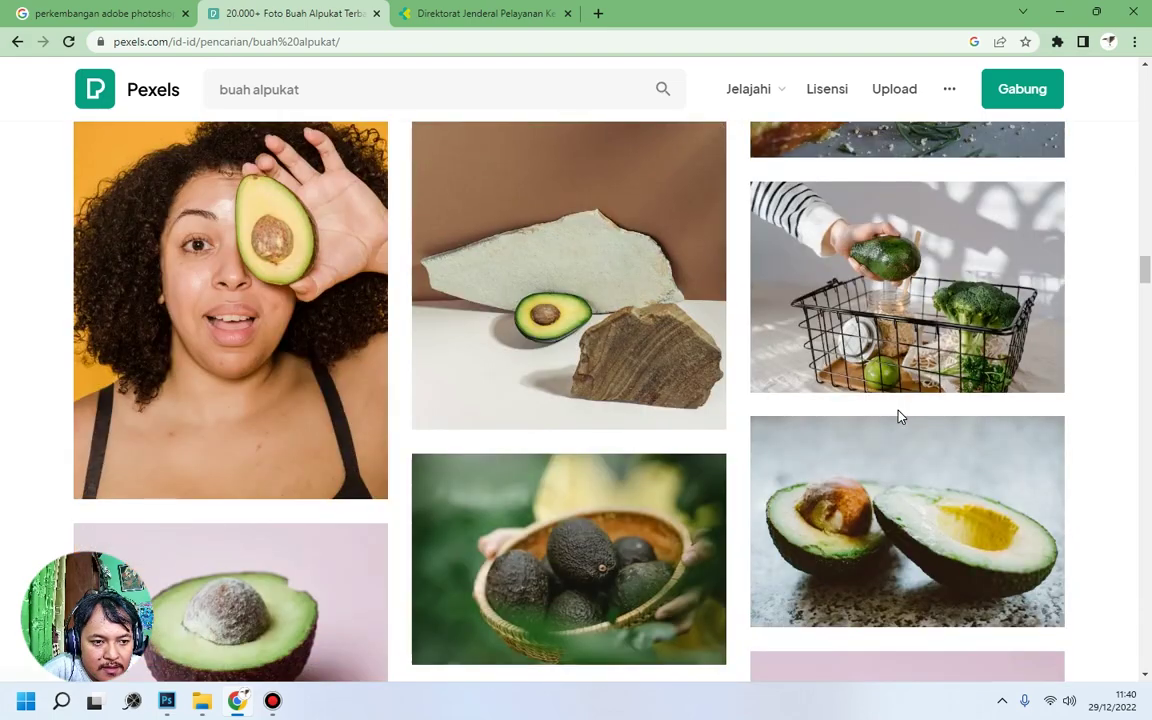
scroll(900, 418, down, 2)
scroll(900, 418, up, 2)
scroll(900, 418, down, 3)
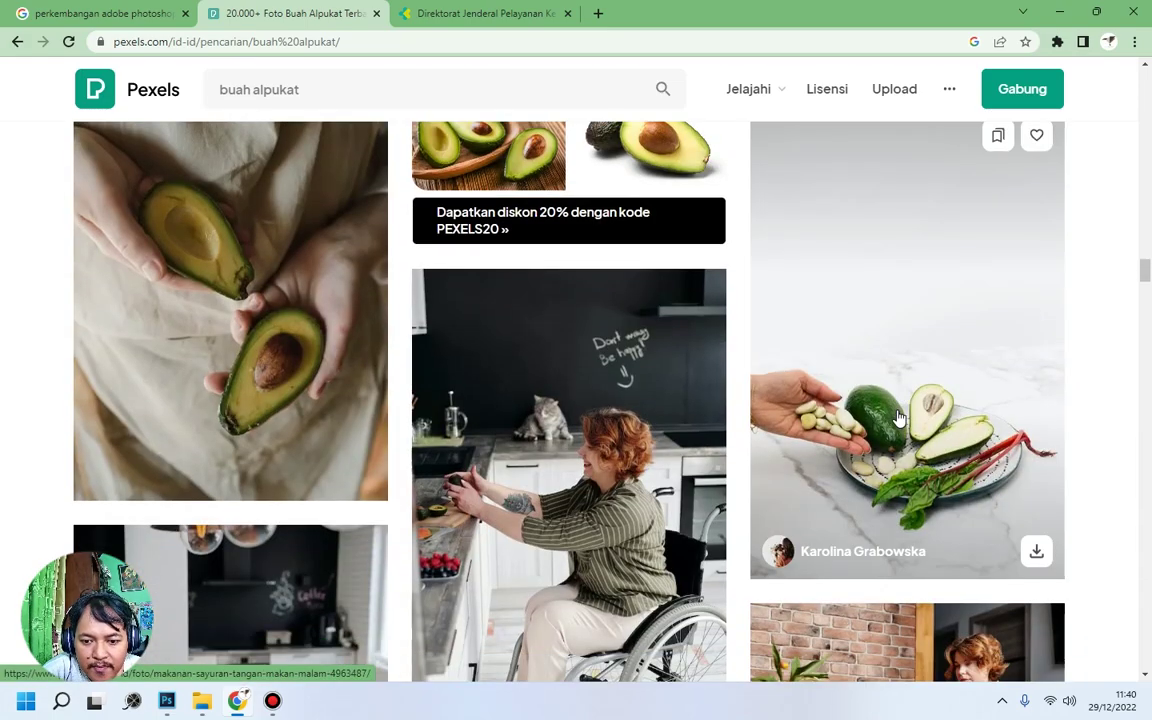
scroll(899, 416, down, 12)
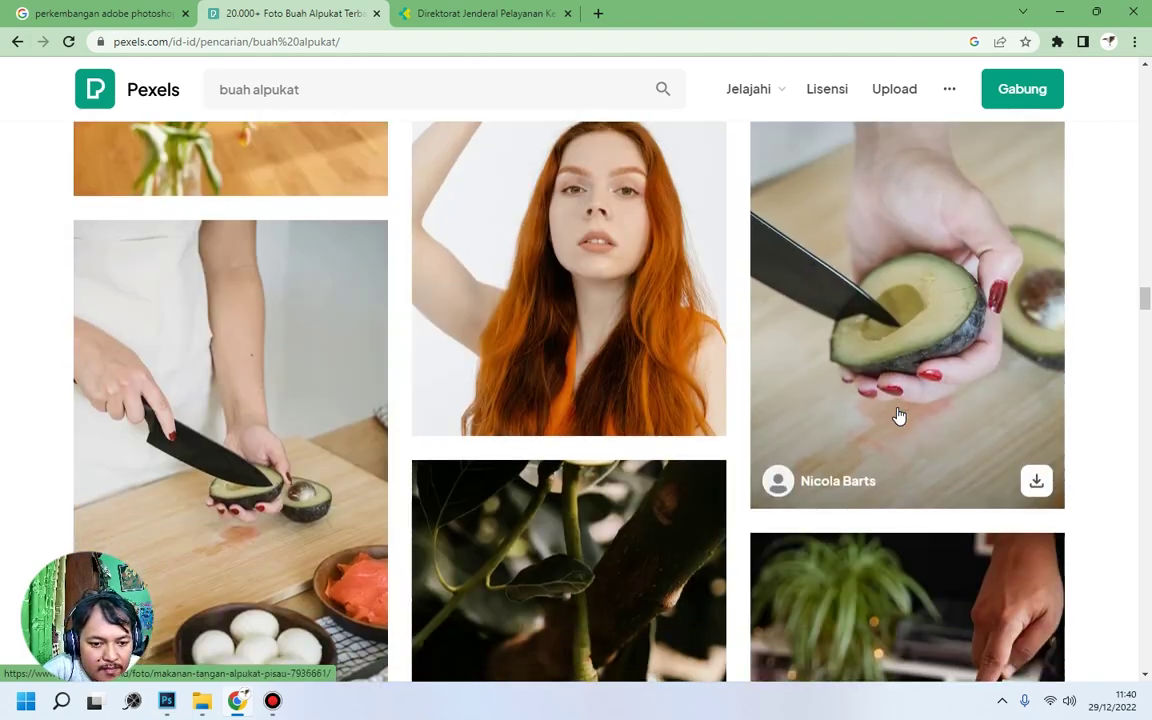
scroll(899, 416, down, 4)
scroll(899, 416, up, 2)
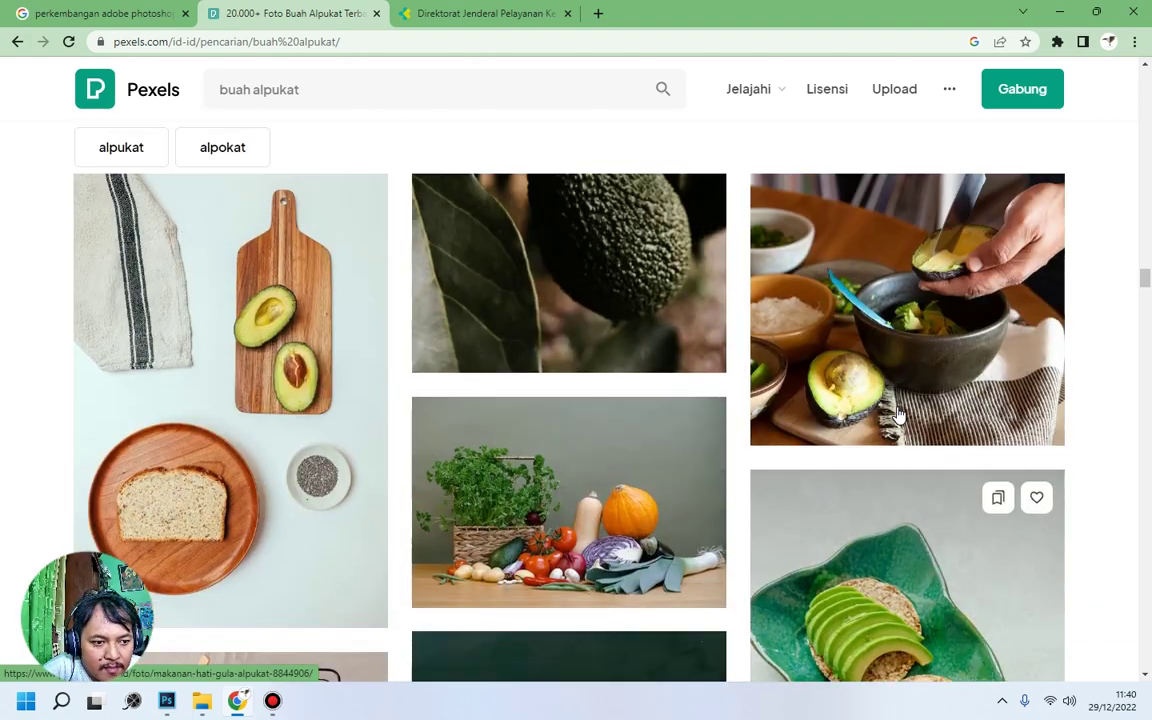
scroll(899, 416, down, 3)
scroll(899, 415, down, 4)
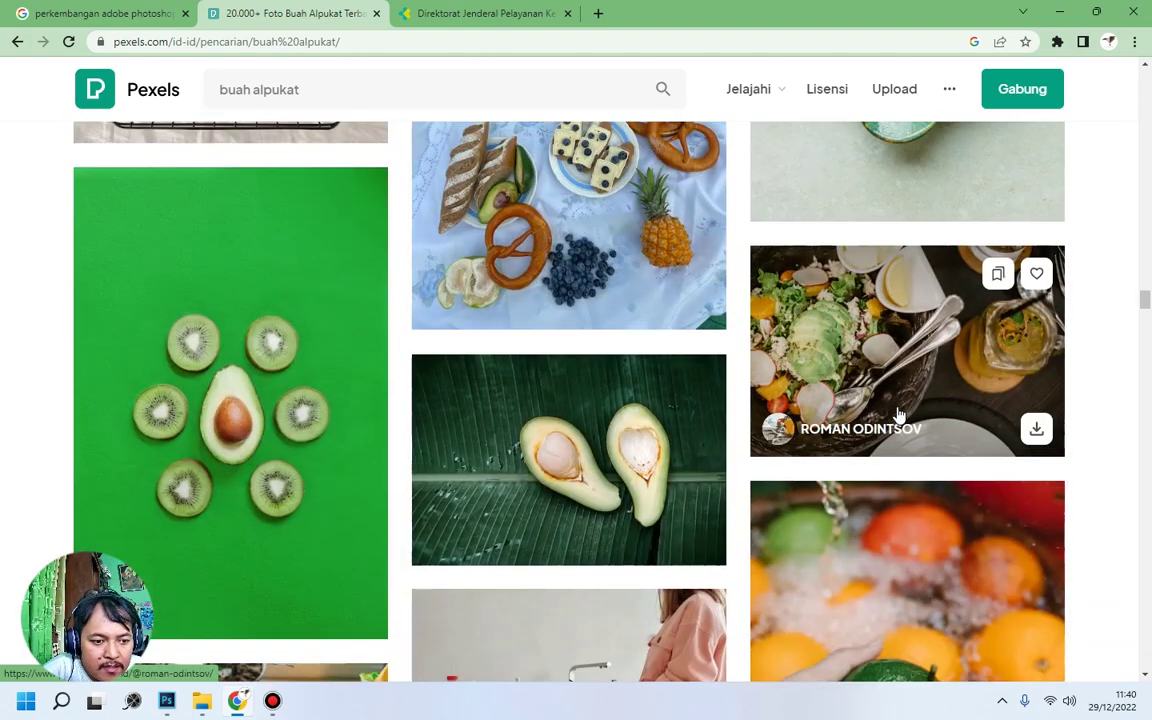
scroll(897, 412, up, 2)
scroll(700, 448, down, 3)
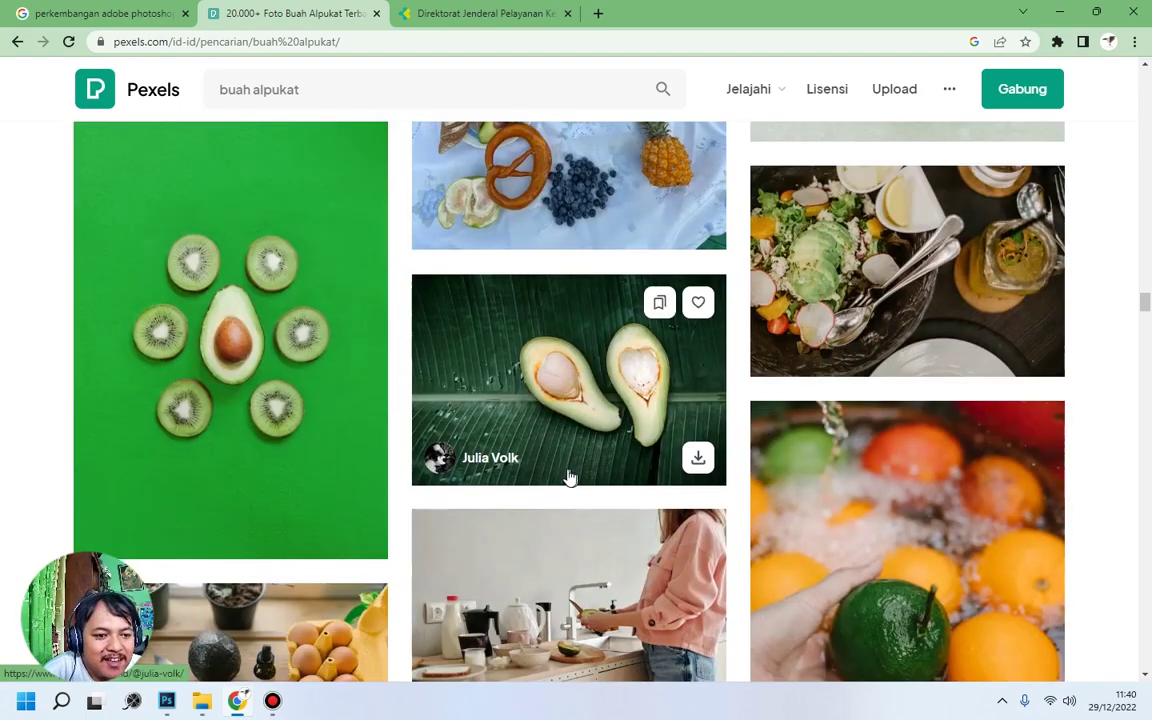
scroll(565, 476, down, 5)
scroll(561, 473, down, 8)
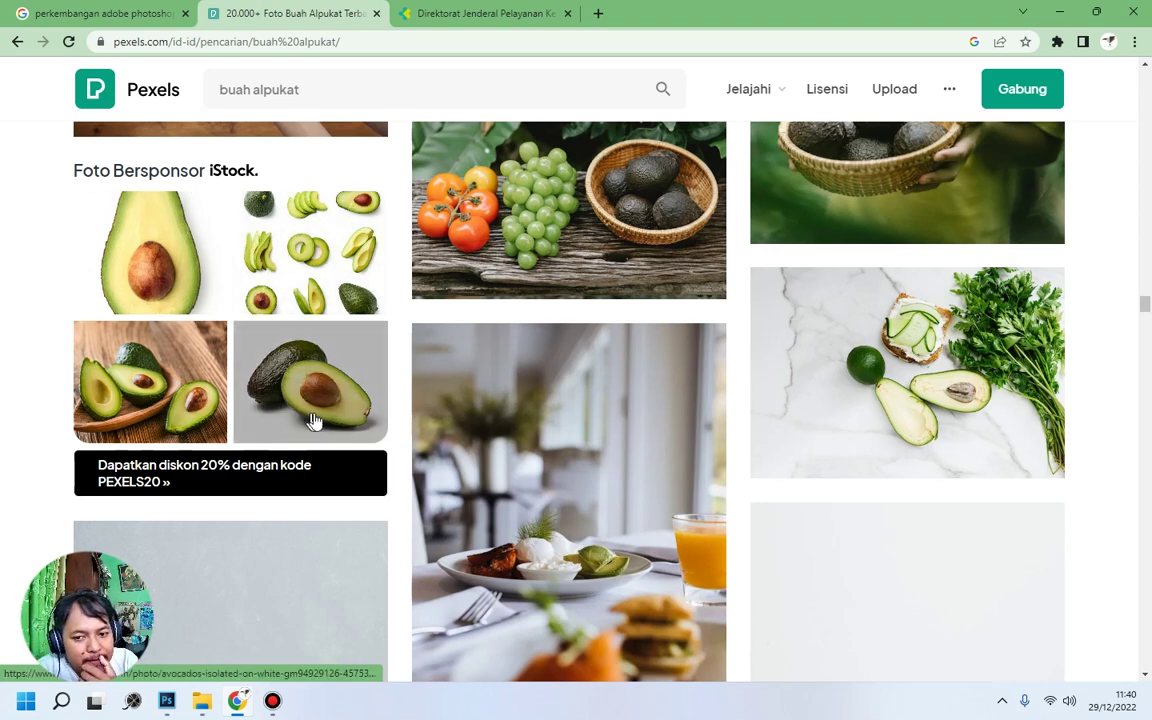
scroll(314, 421, down, 5)
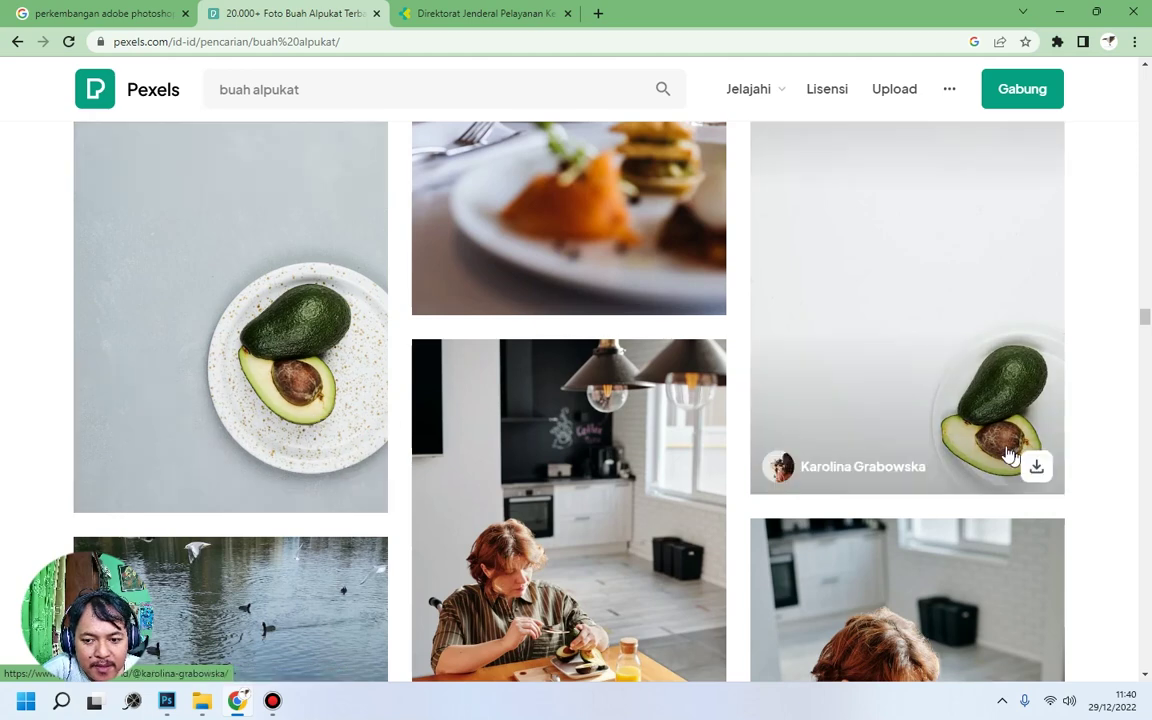
Open the Pexels photo of a whole and halved avocado on a plain pale background and download it for free.
click(940, 393)
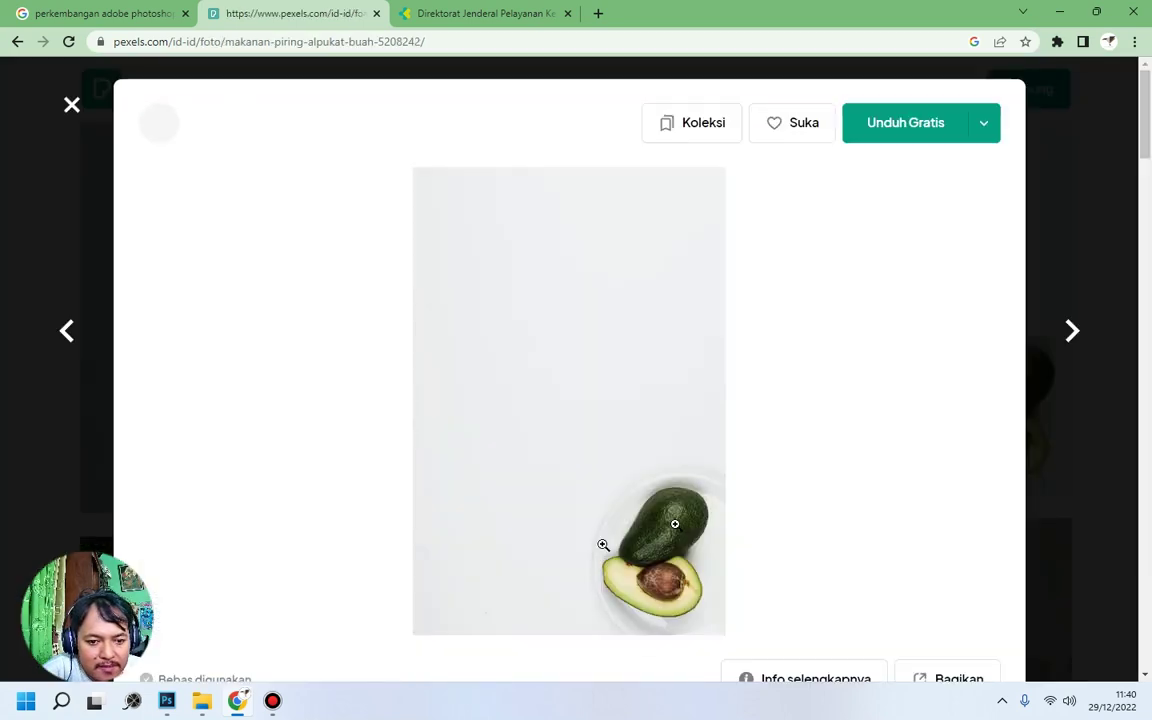
scroll(679, 525, down, 3)
scroll(637, 331, up, 2)
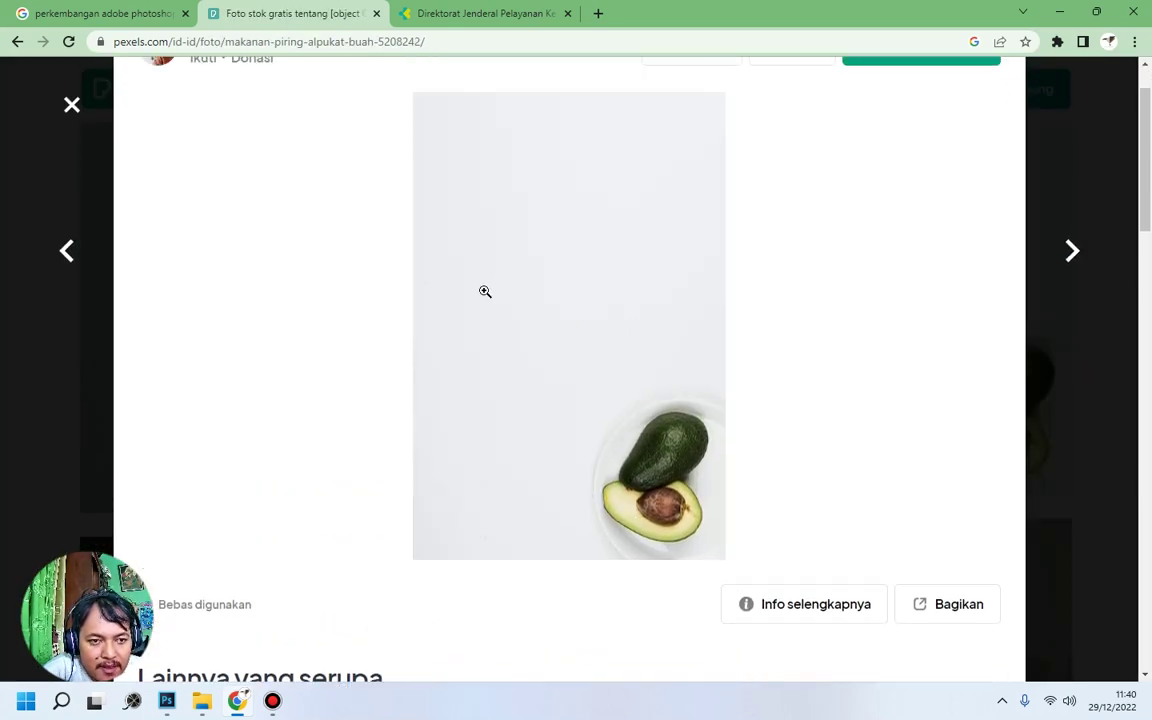
scroll(485, 291, up, 1)
click(900, 126)
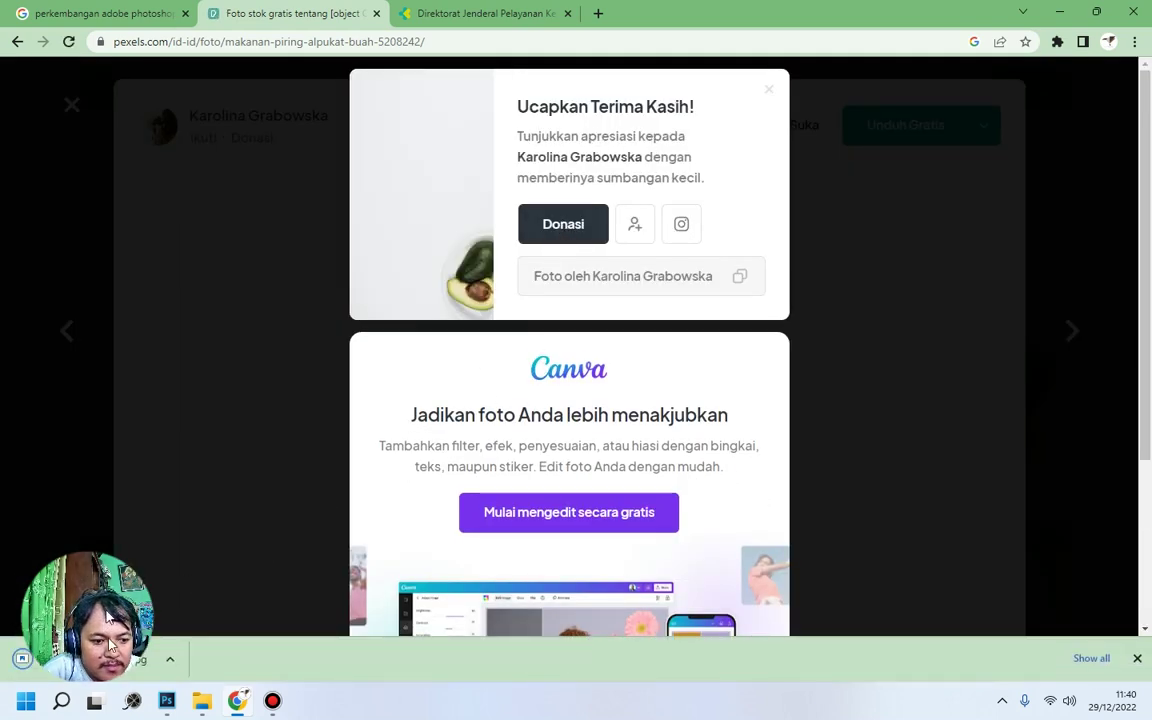
Show the downloaded avocado photo in the Downloads folder, and return to the browser.
click(168, 662)
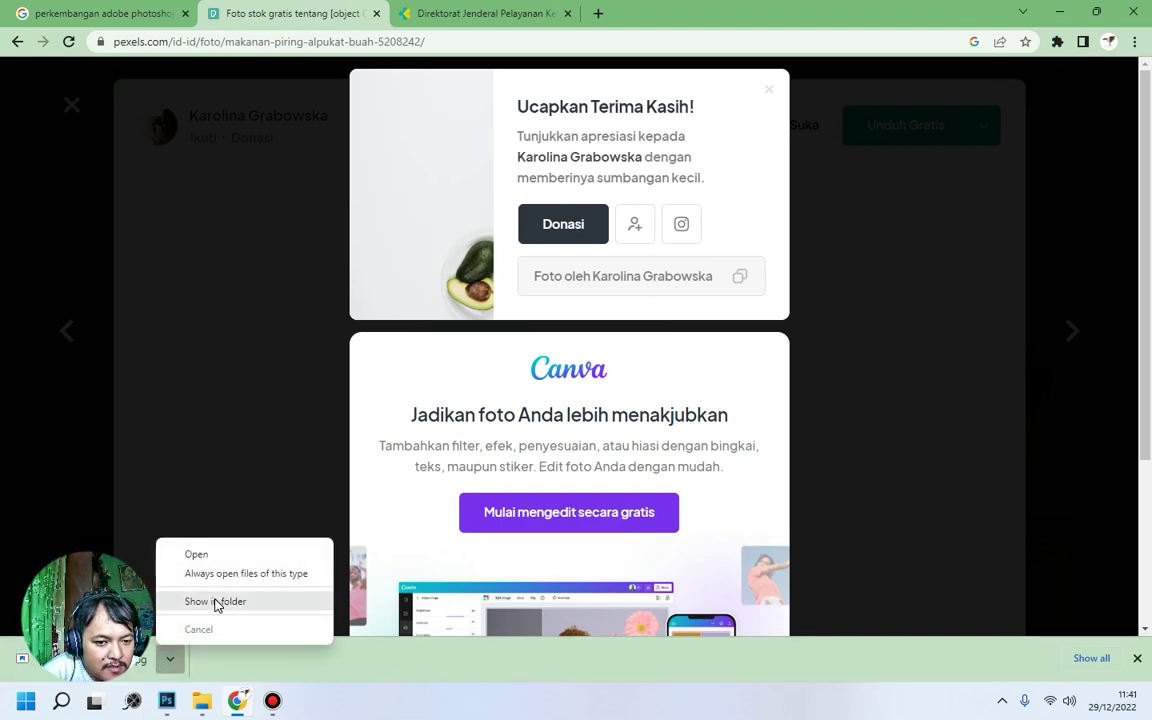
click(215, 602)
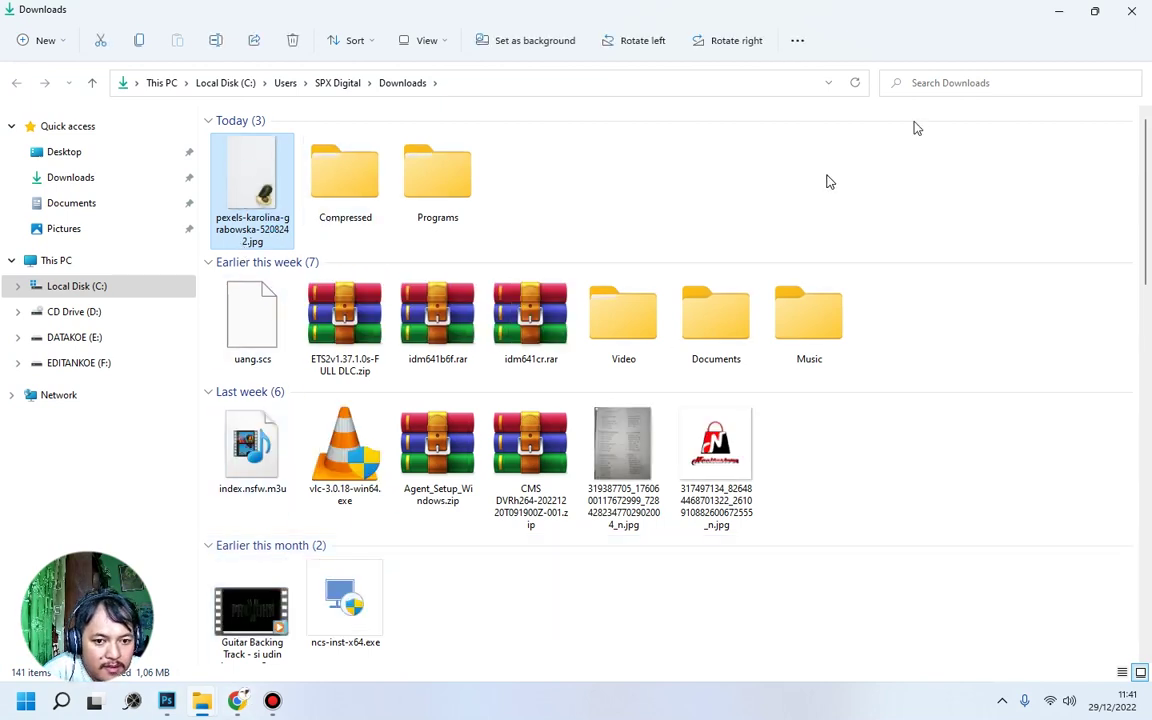
key(alt+Tab)
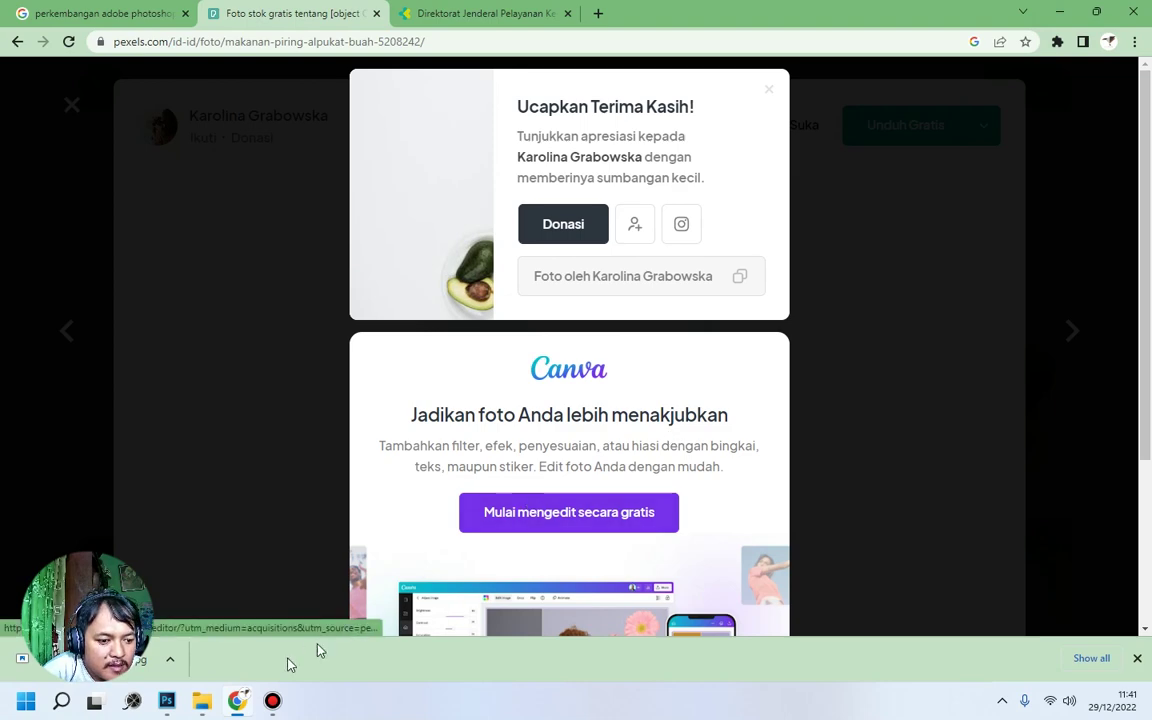
Try to bring the downloaded avocado photo straight from the browser into the poster in Photoshop.
mouse_move(247, 706)
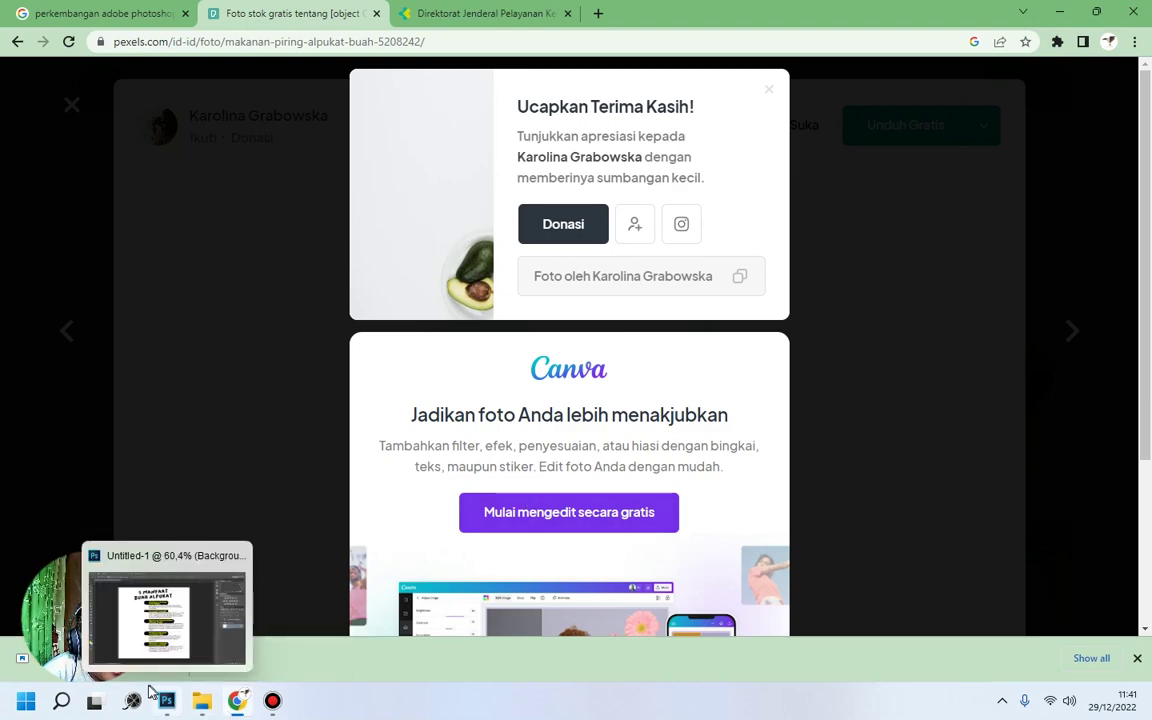
click(172, 704)
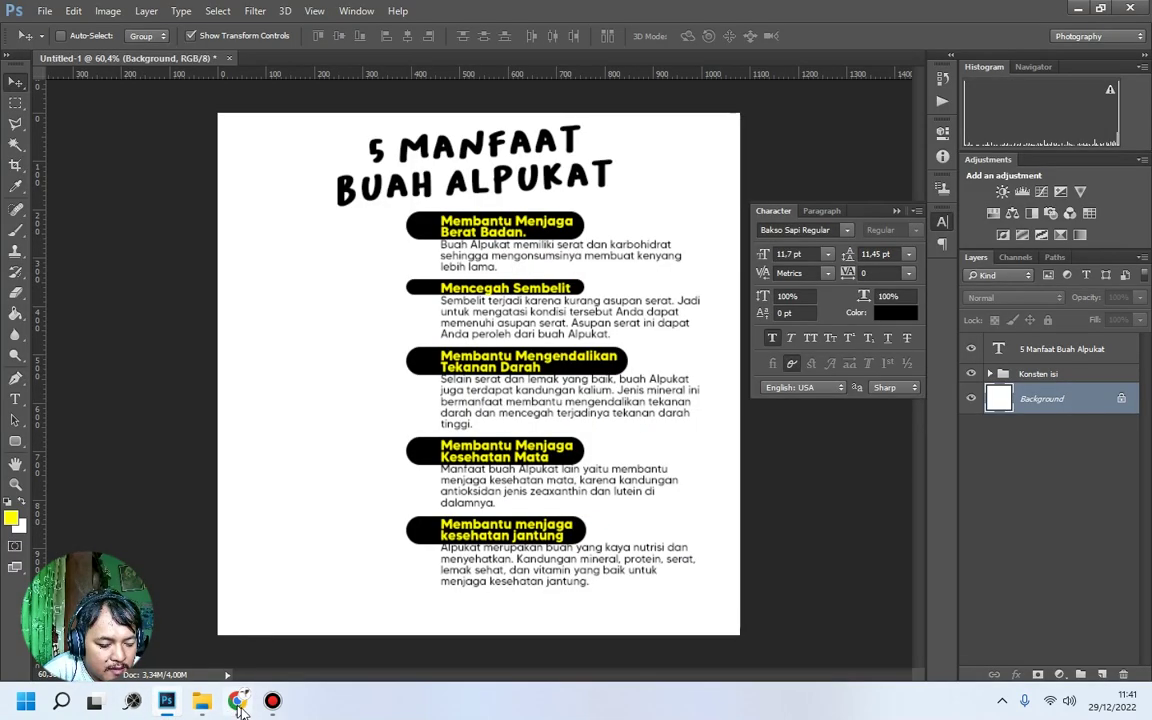
mouse_move(240, 706)
click(215, 630)
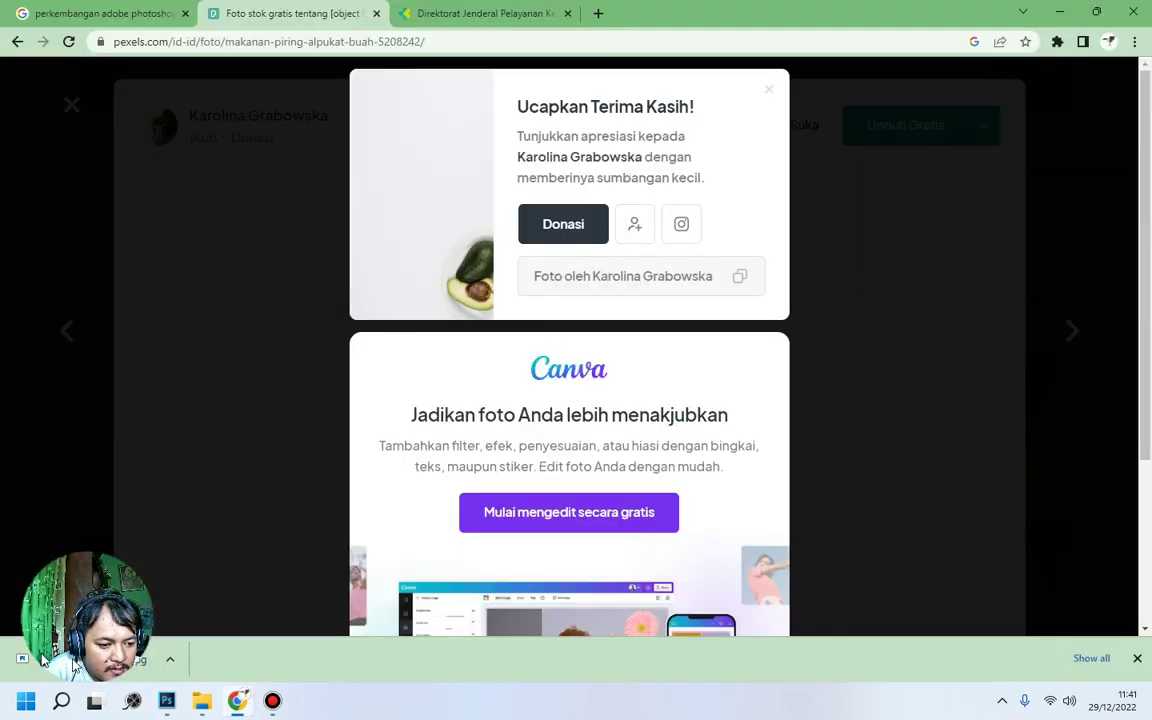
drag(112, 657, 166, 708)
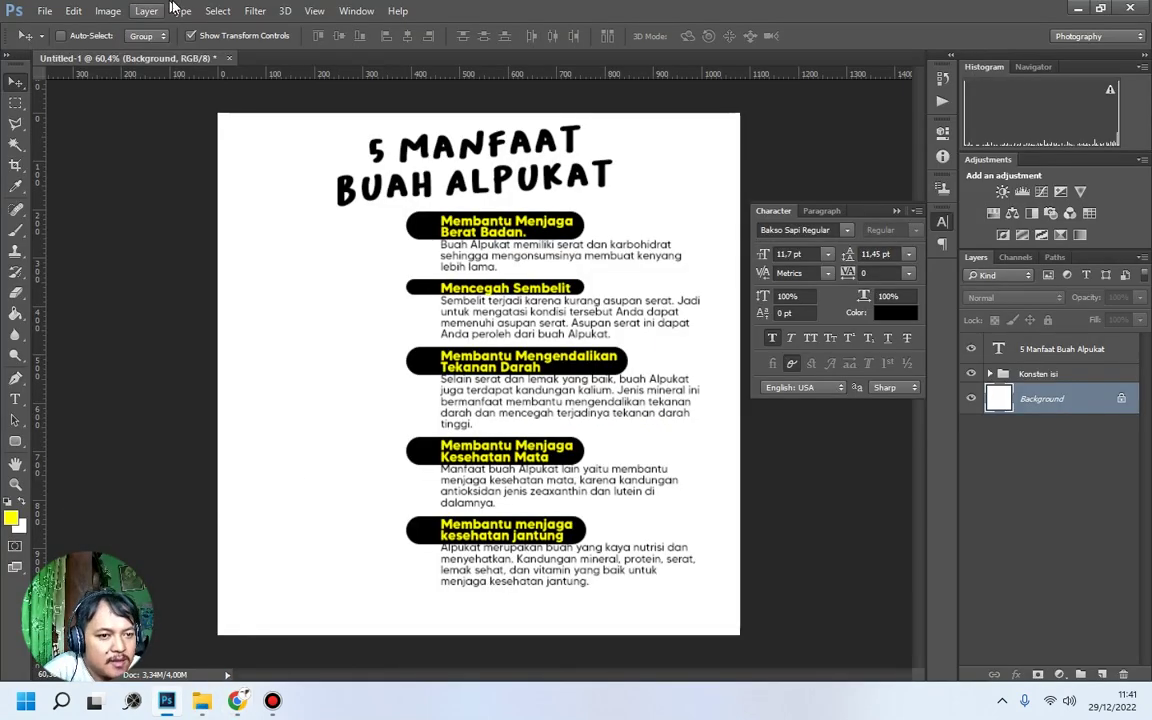
Place the downloaded avocado photo from the Downloads folder into the poster as an embedded image above the Background layer.
click(44, 11)
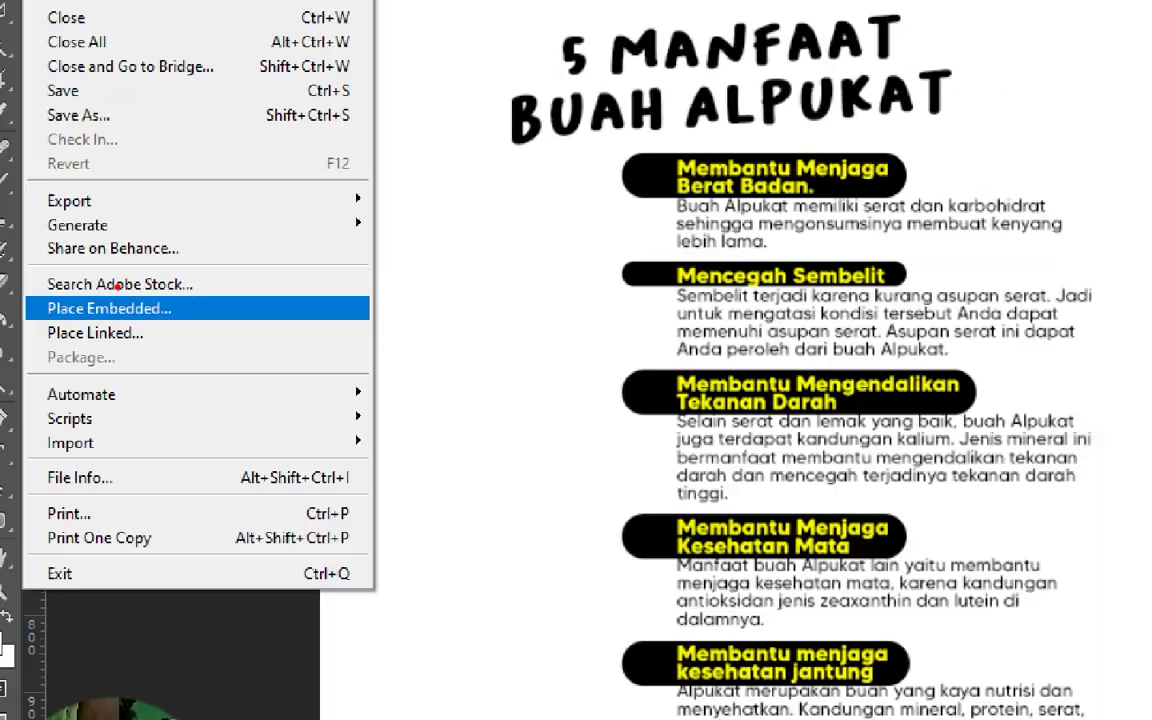
click(108, 312)
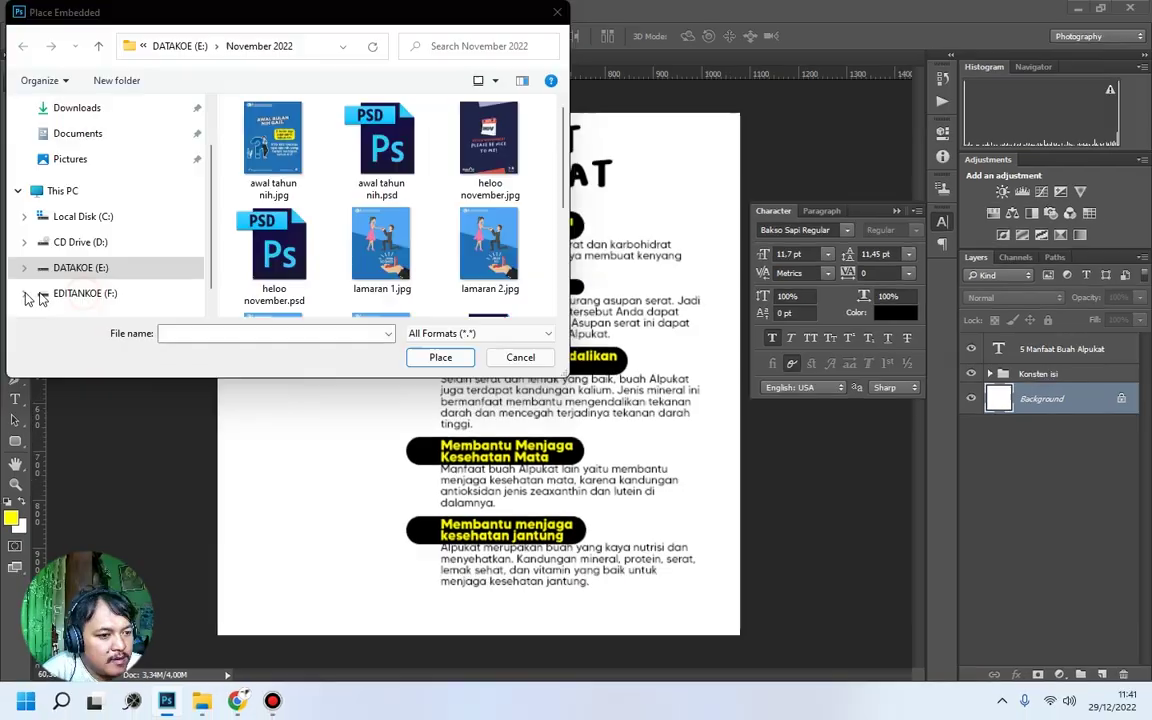
click(85, 112)
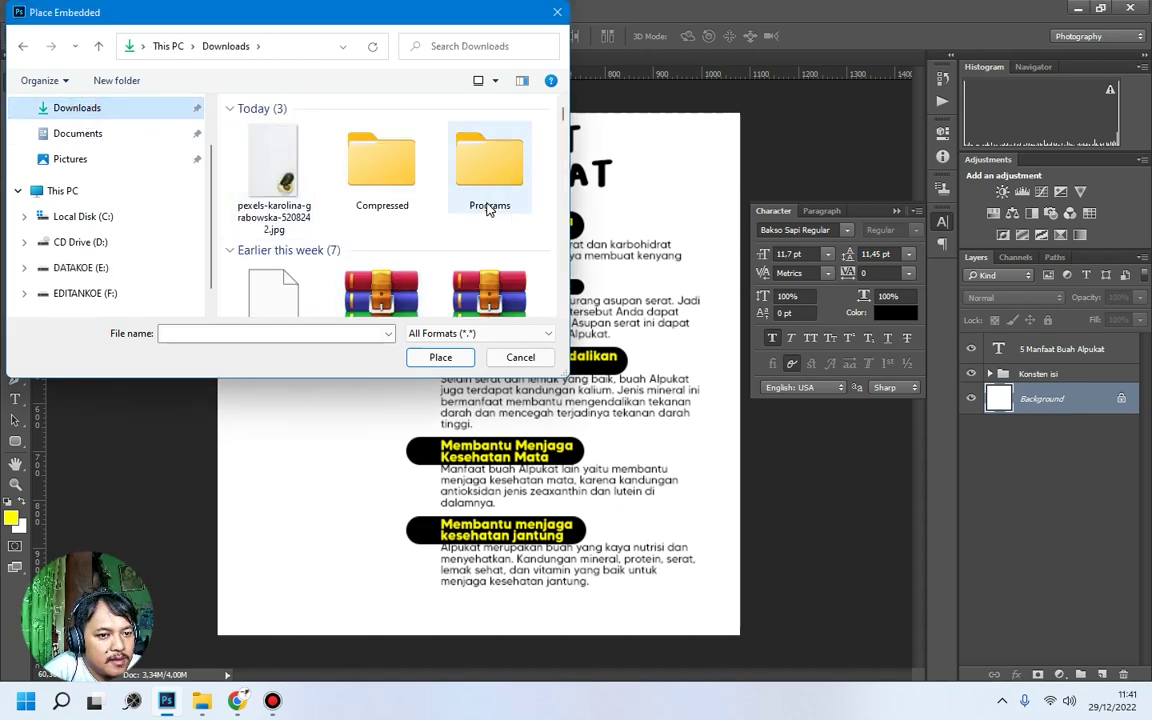
click(273, 168)
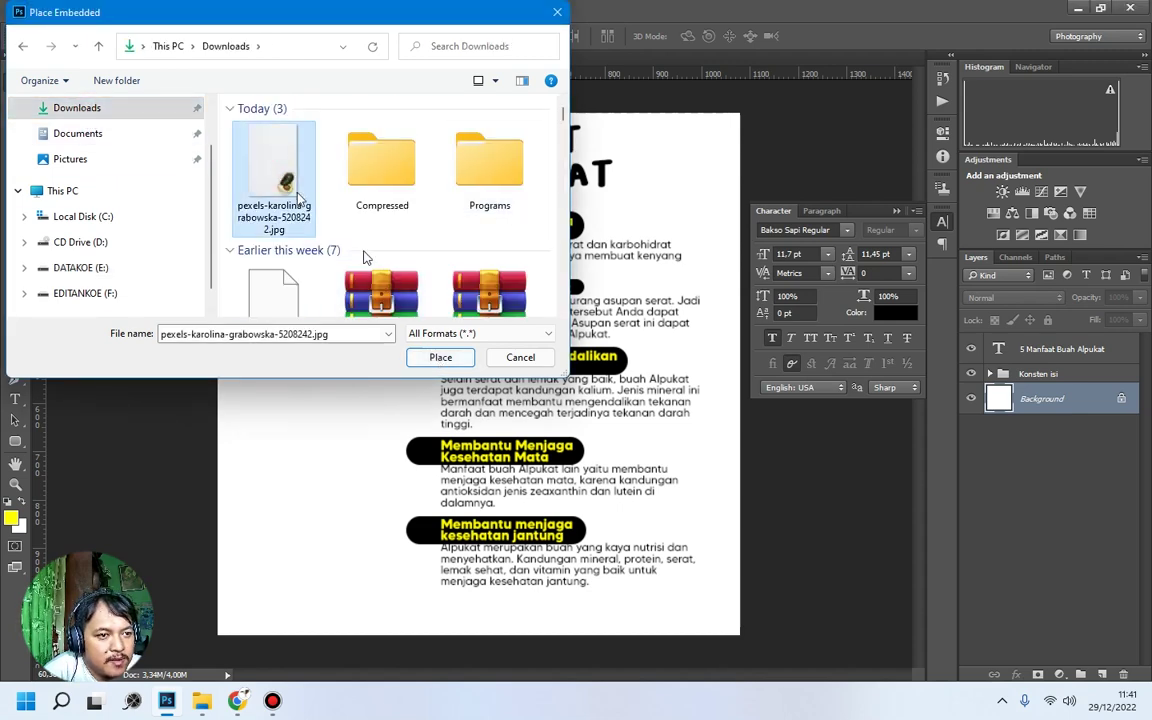
click(432, 358)
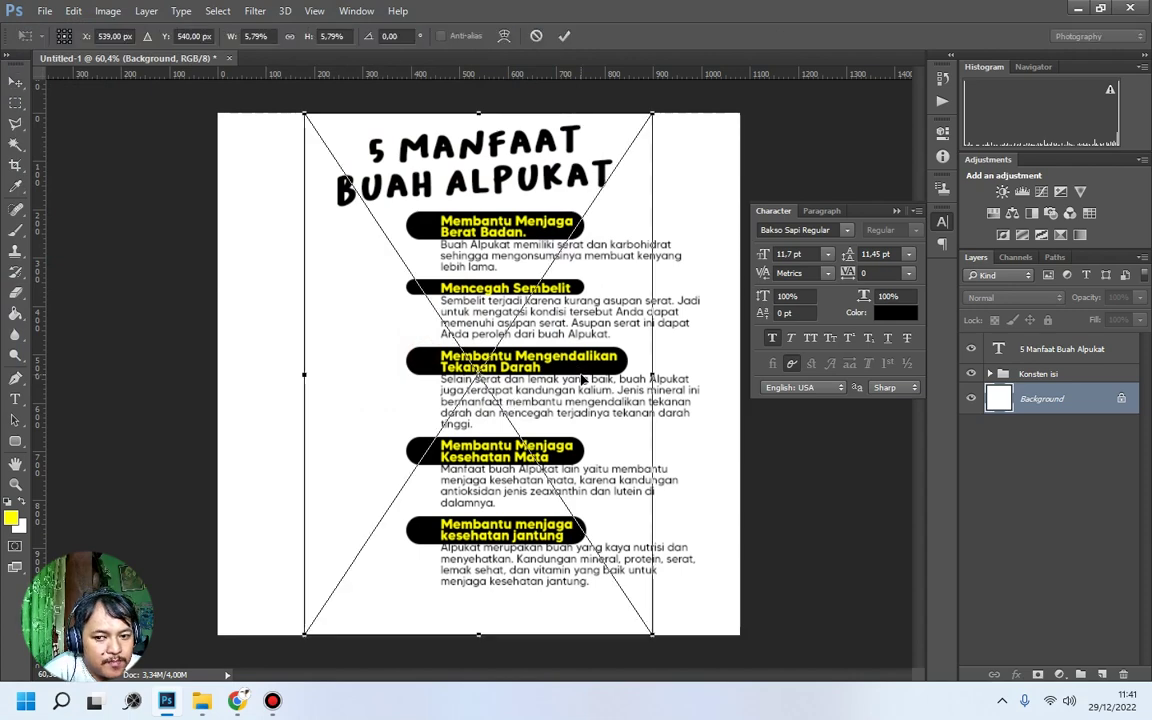
Try stretching the placed avocado photo to 8.86% width across the poster, and undo the stretch.
drag(372, 400, 385, 478)
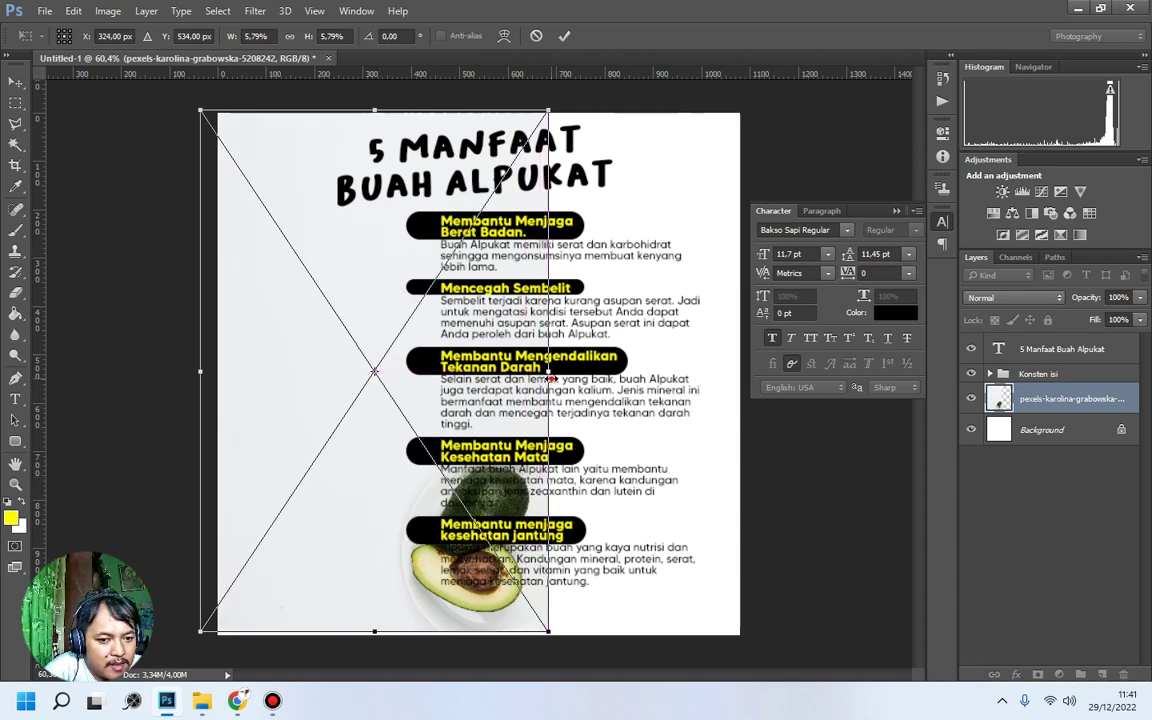
drag(549, 376, 735, 393)
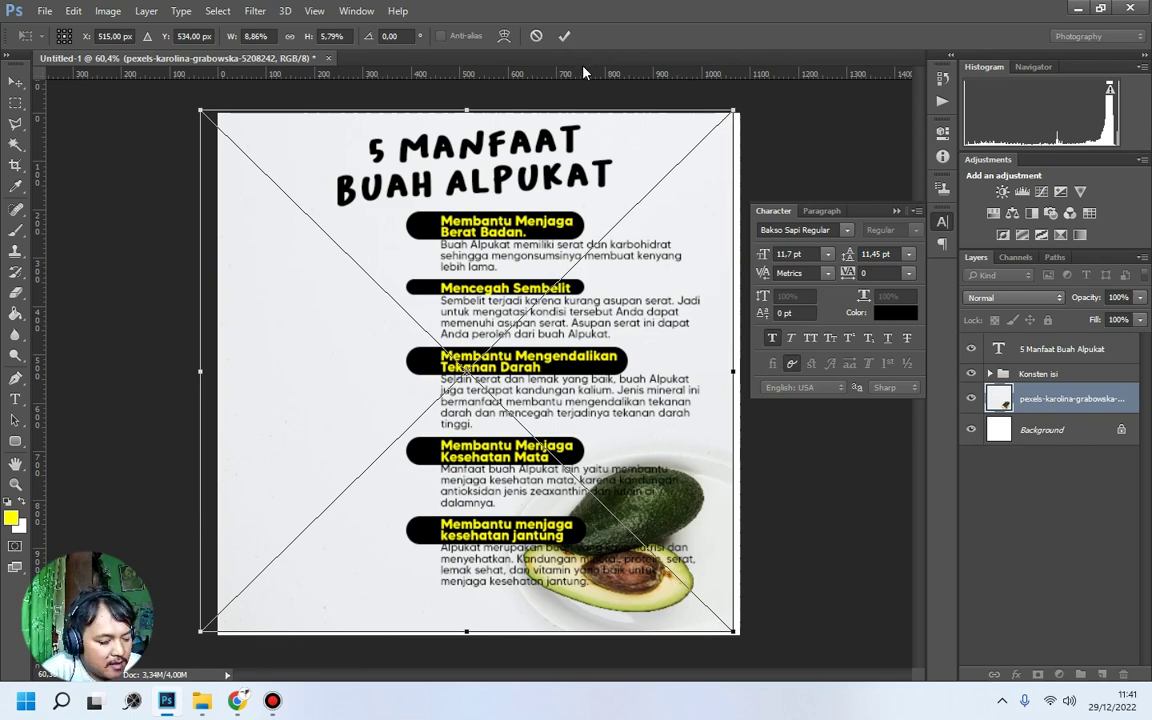
key(ctrl+z)
Flip the avocado photo horizontally, align it with the poster's left edge at X 360 px, Y 541 px, and commit the placement.
drag(375, 477, 323, 435)
right_click(323, 436)
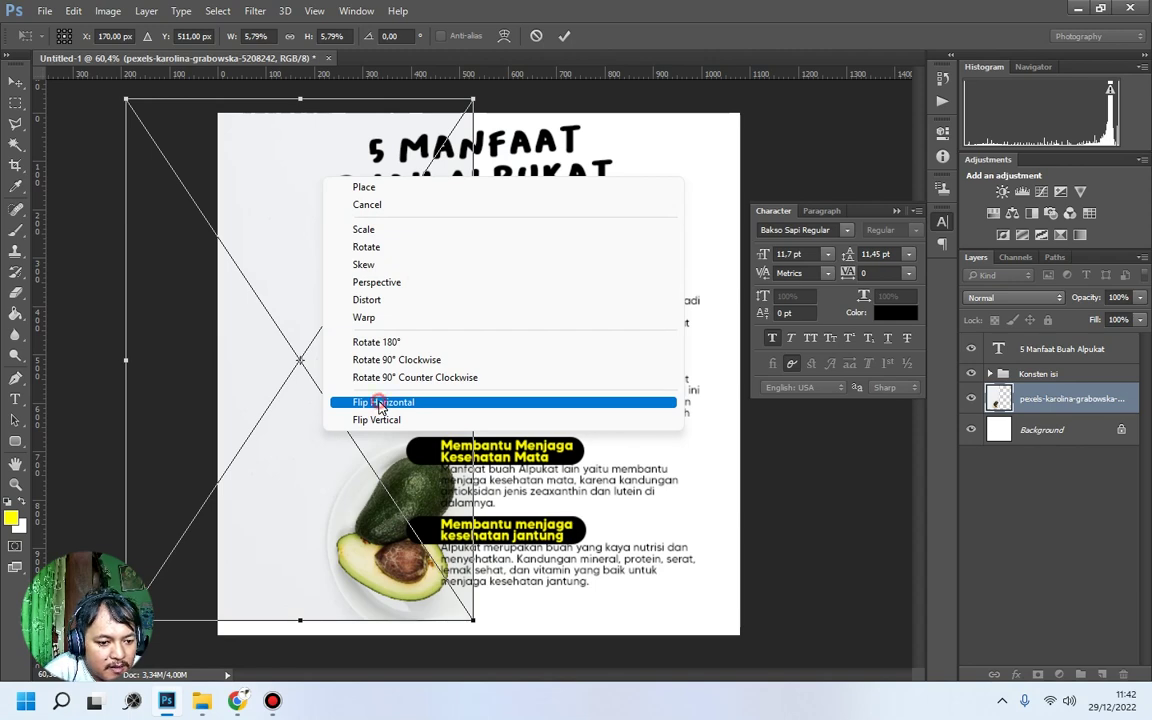
click(381, 402)
drag(371, 528, 464, 543)
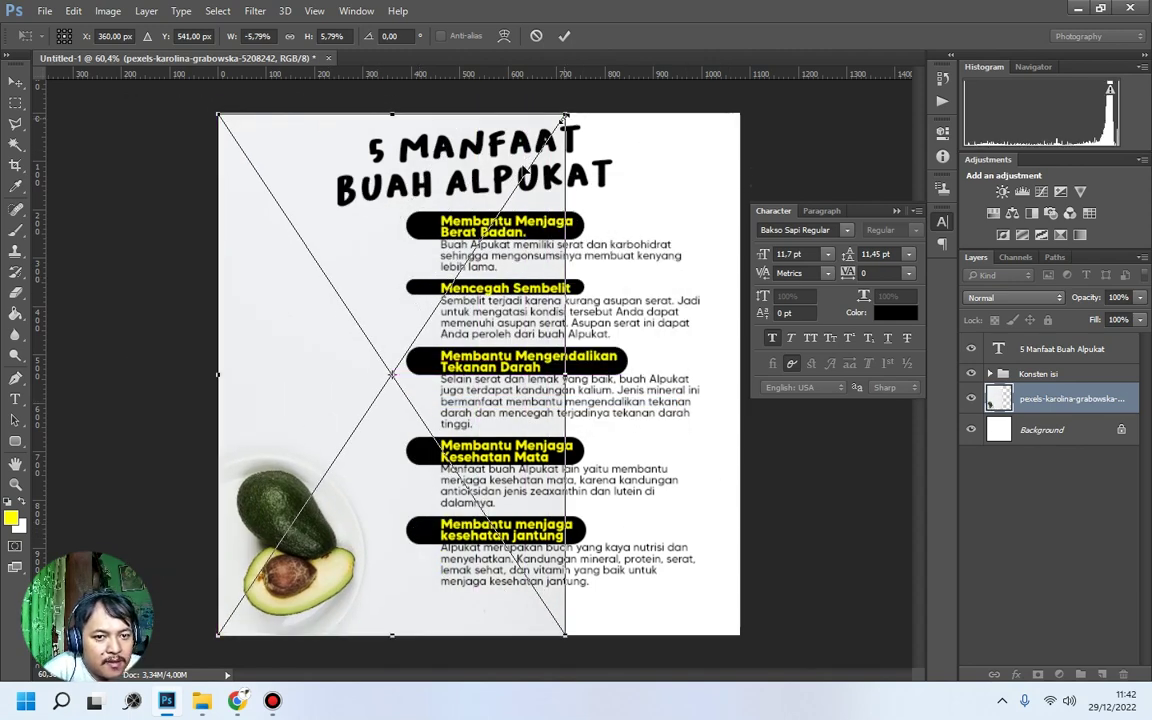
click(560, 37)
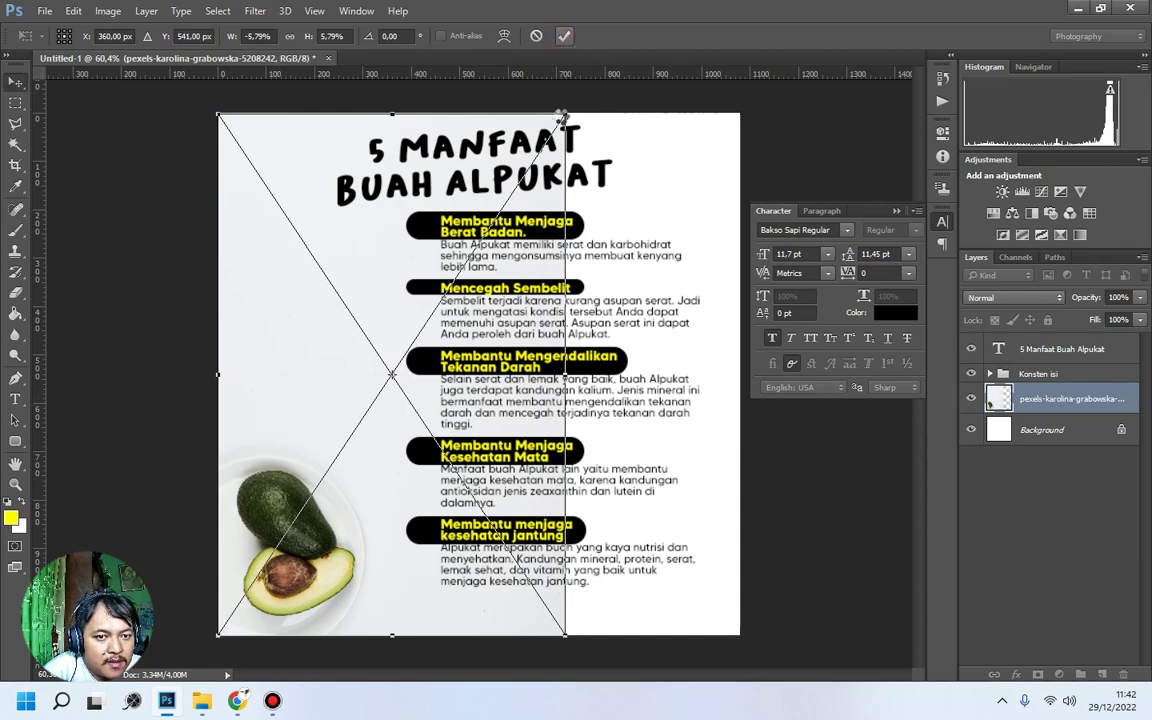
Enlarge the avocado photo to 11.80% so it covers the whole poster, positioned at X 579 px, Y -5 px.
scroll(565, 275, down, 3)
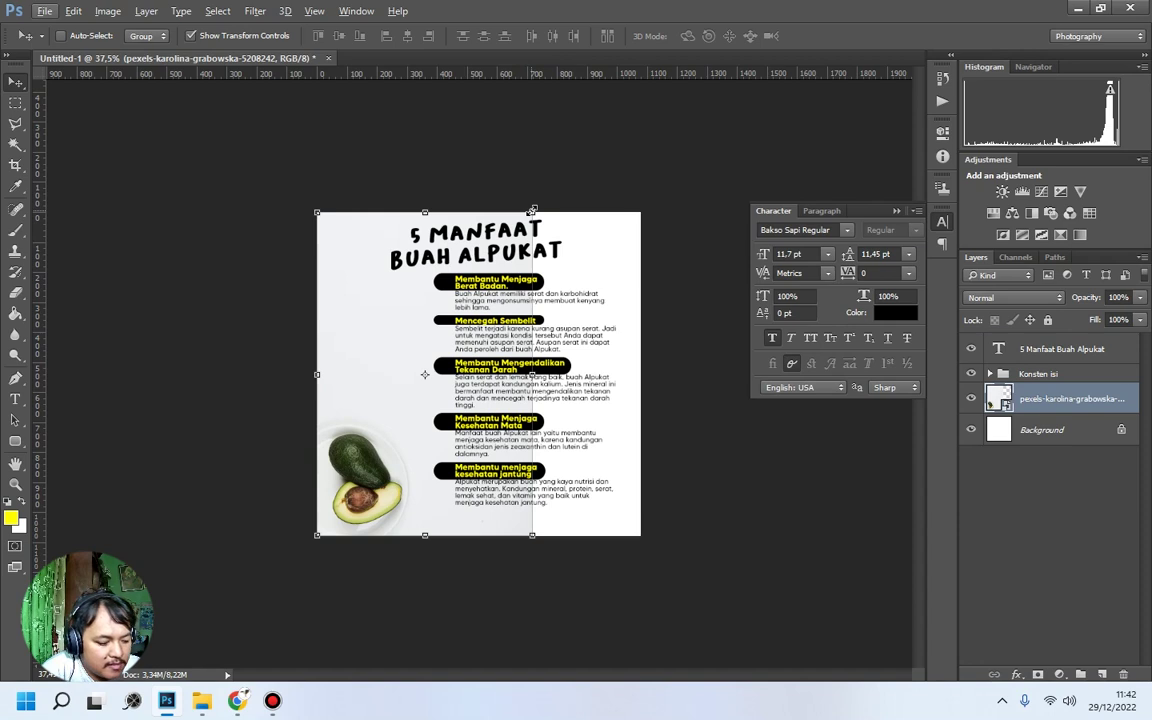
drag(531, 210, 670, 116)
mouse_move(317, 85)
mouse_down()
mouse_move(285, 40)
mouse_move(235, 30)
mouse_move(298, 83)
mouse_up()
drag(615, 538, 722, 655)
drag(547, 456, 552, 327)
drag(709, 538, 711, 540)
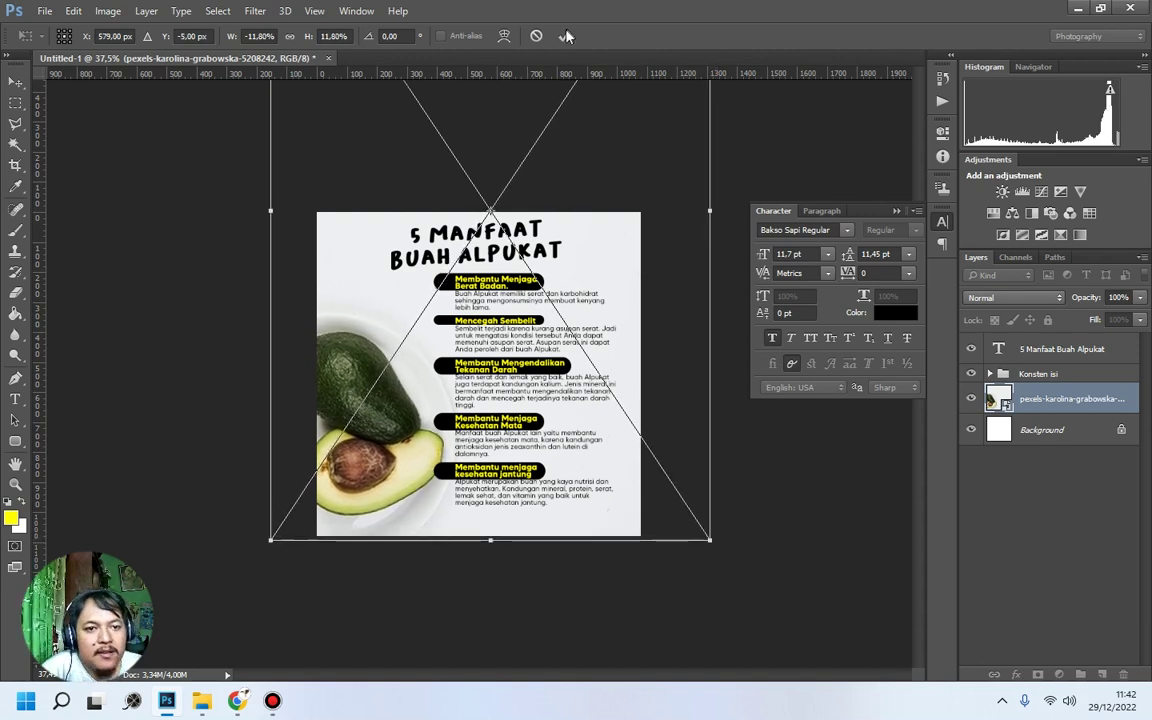
key(Return)
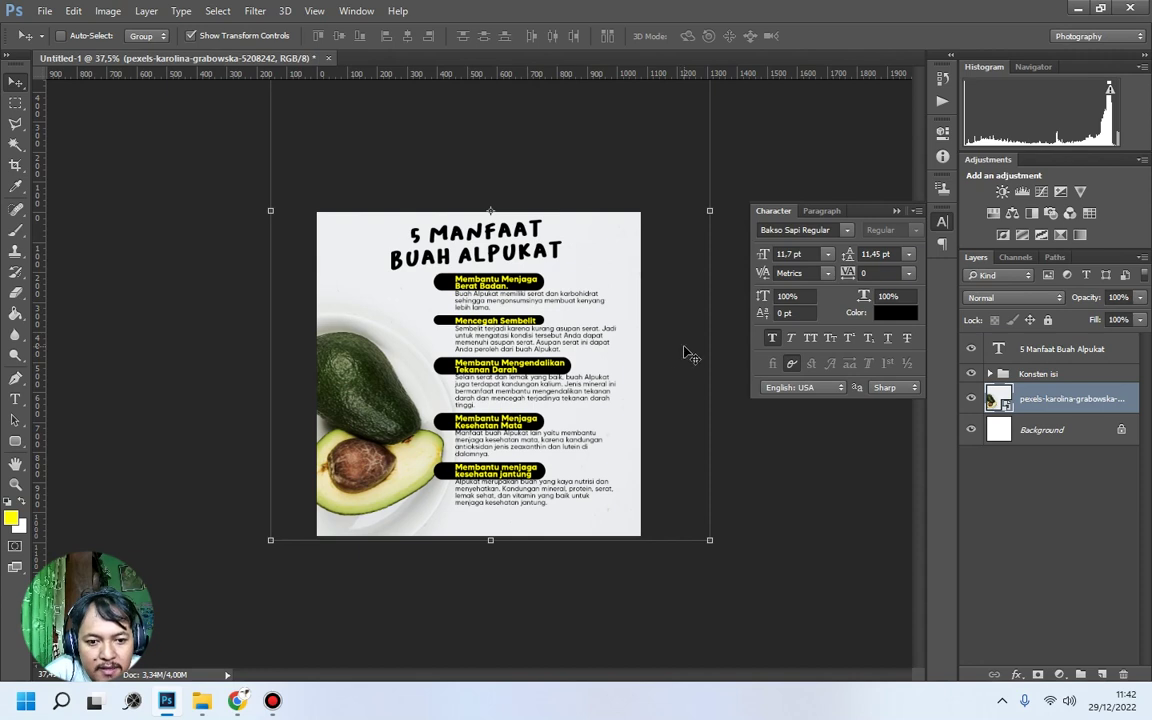
Move the "Konsten isi" group slightly right and down, away from the avocado, and select the title layer "5 Manfaat Buah Alpukat".
click(1040, 374)
drag(576, 396, 593, 394)
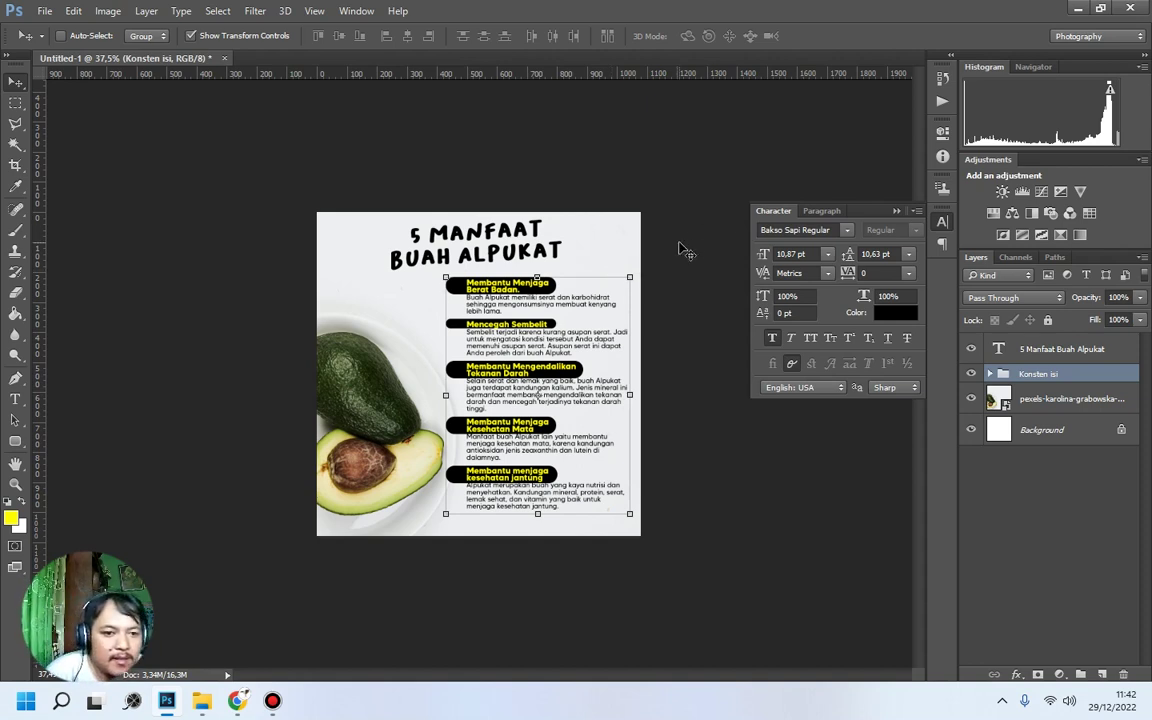
right_click(527, 267)
click(560, 265)
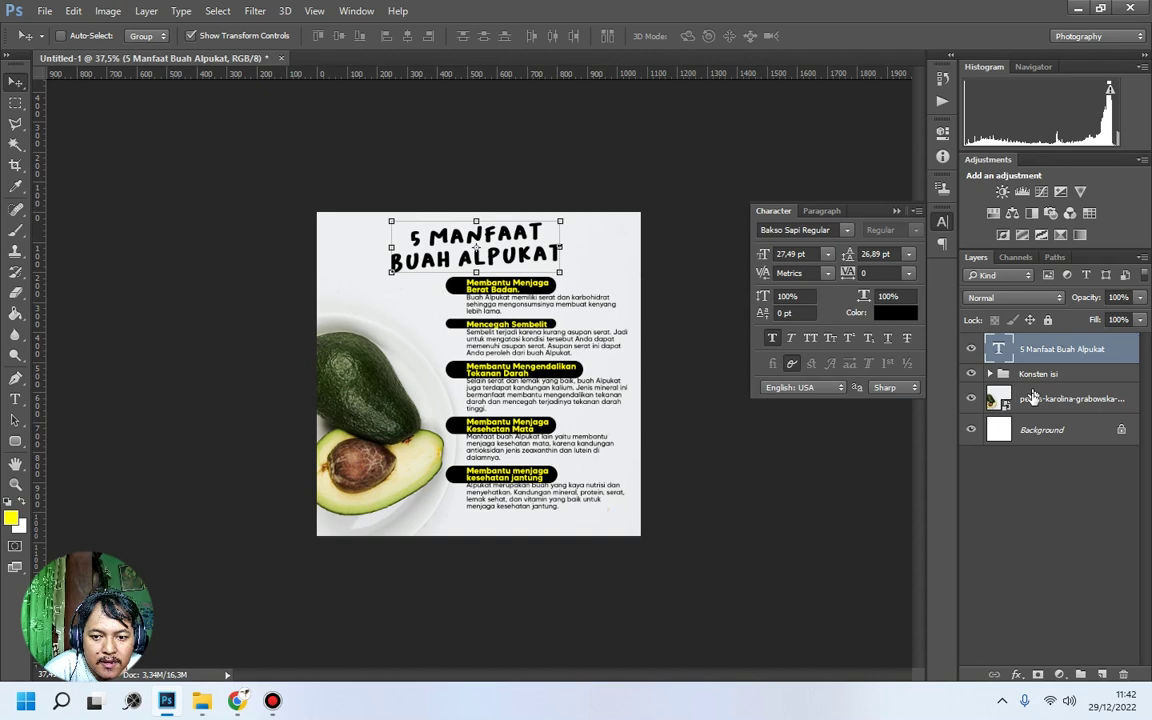
Select the avocado photo layer, switch to Chrome, and find and open the Flaticon website through a search for "flaticon".
click(1043, 398)
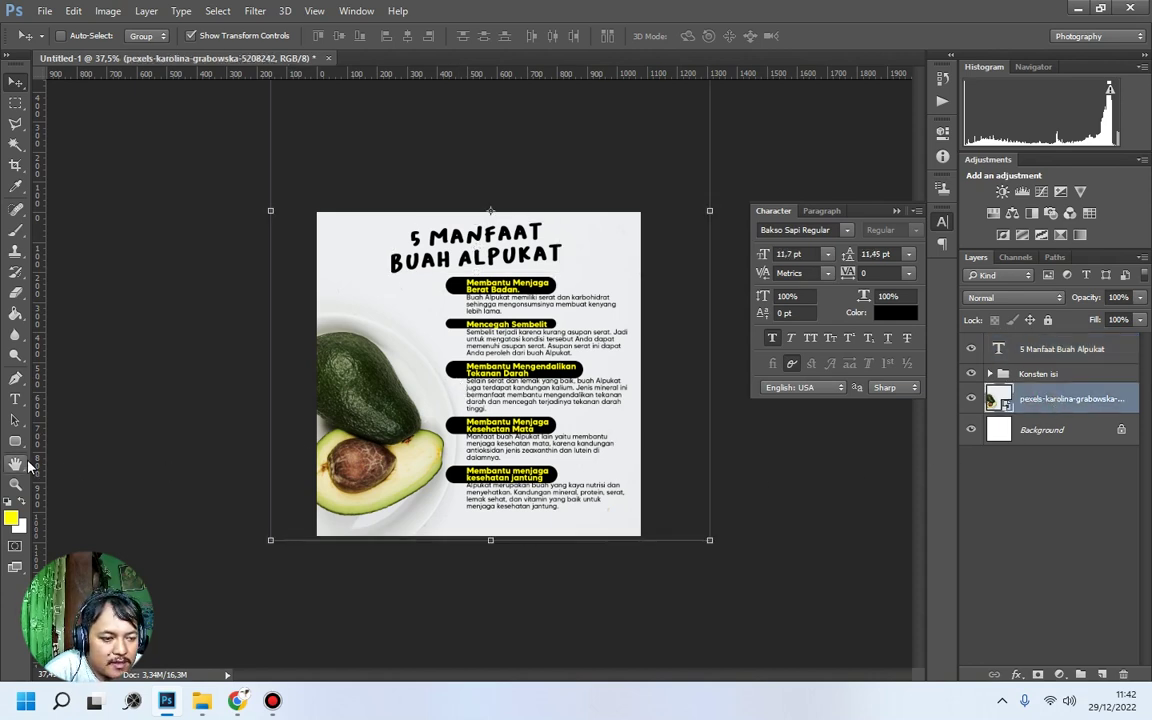
mouse_move(238, 705)
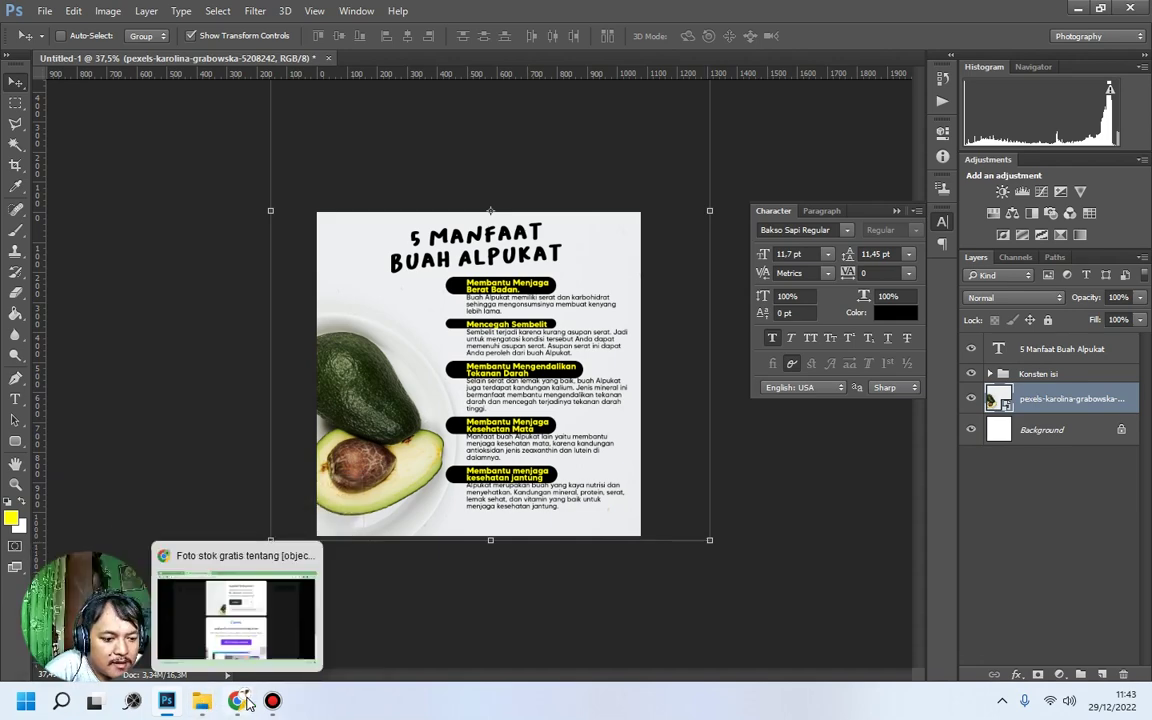
click(247, 704)
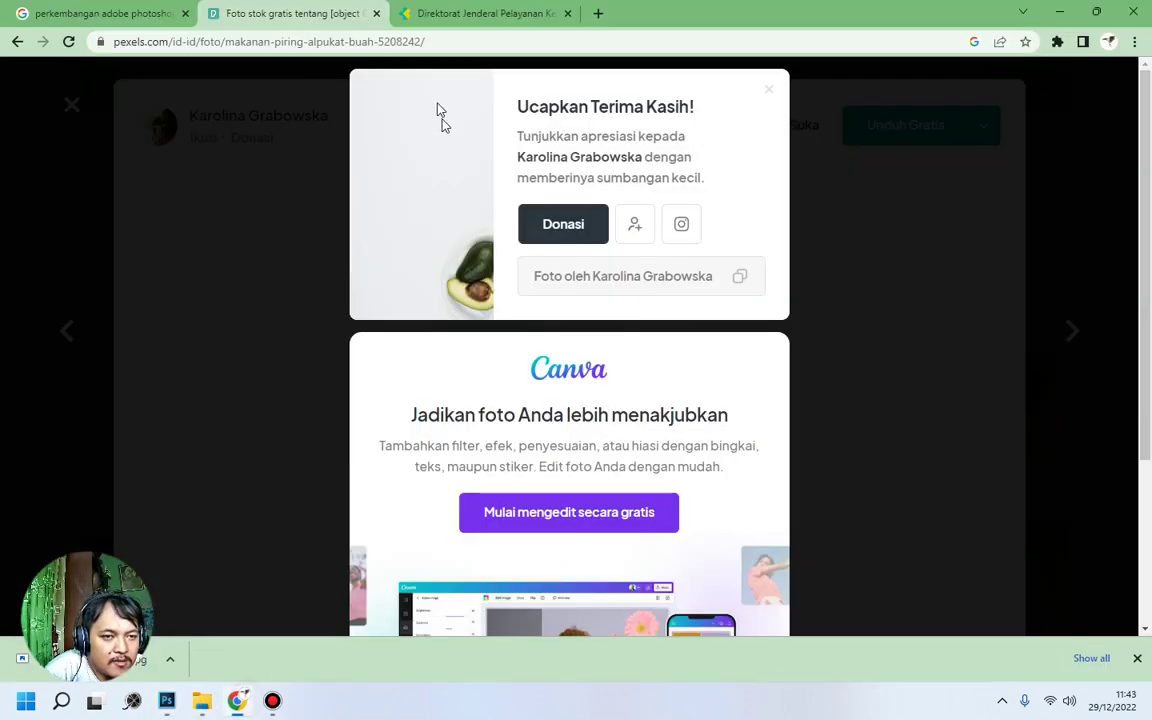
click(433, 14)
click(440, 41)
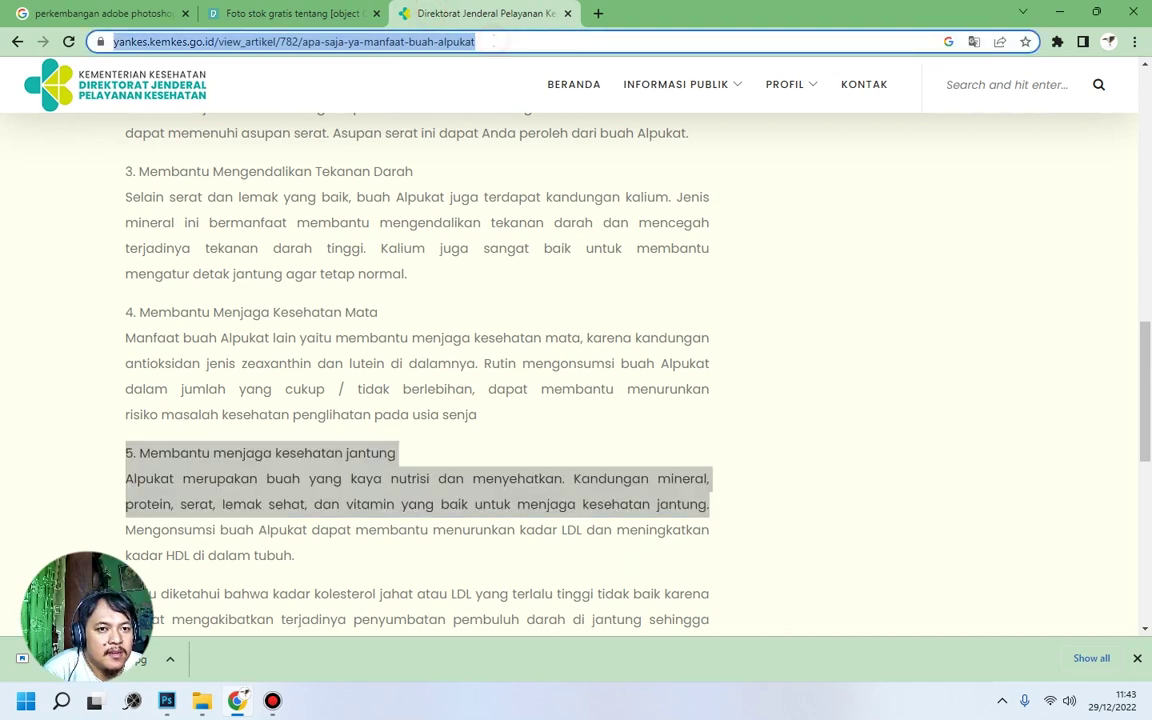
text(f)
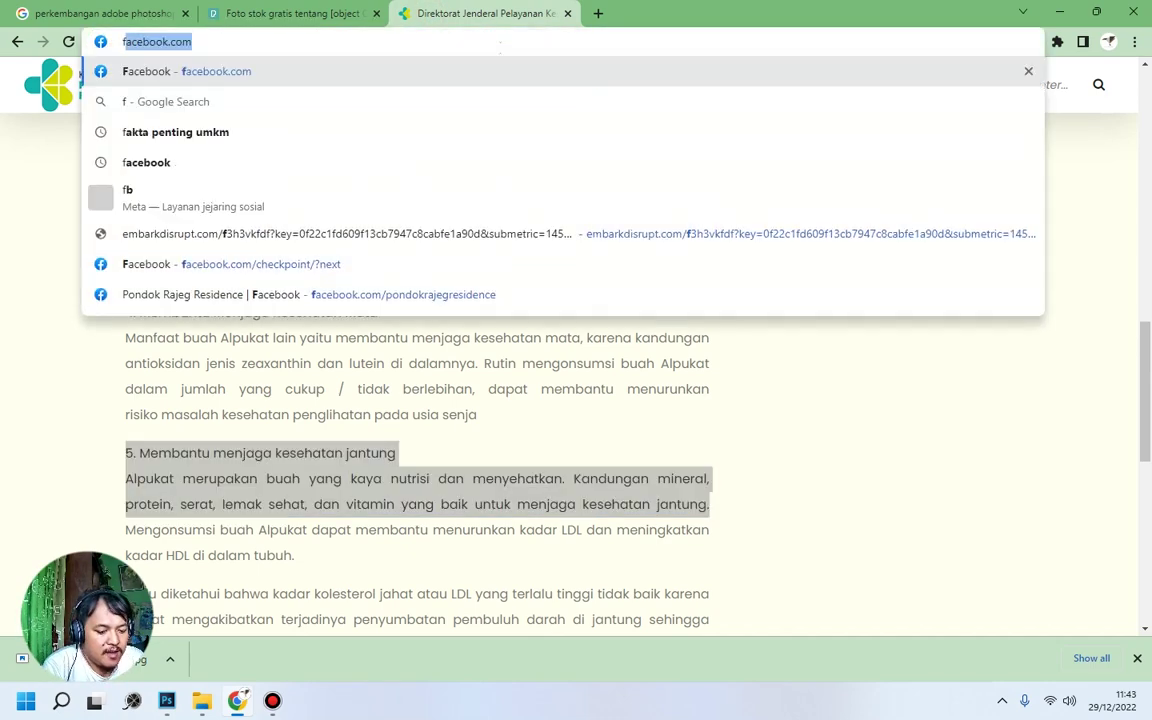
text(laticom)
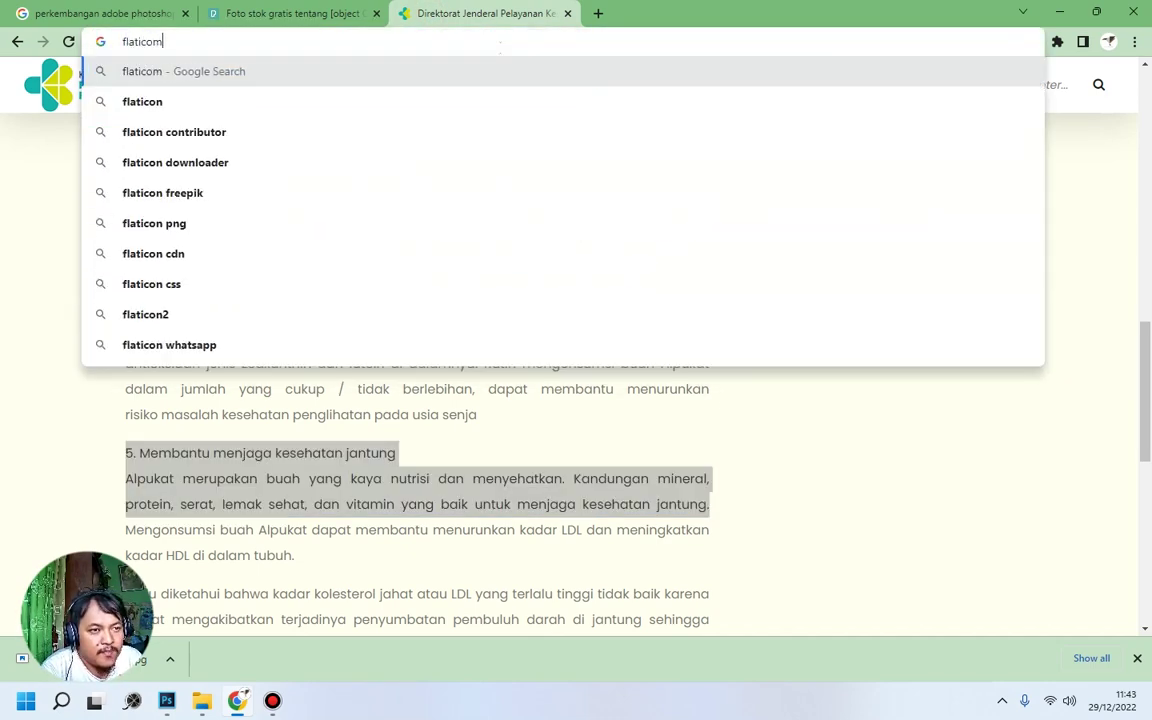
key(BackSpace)
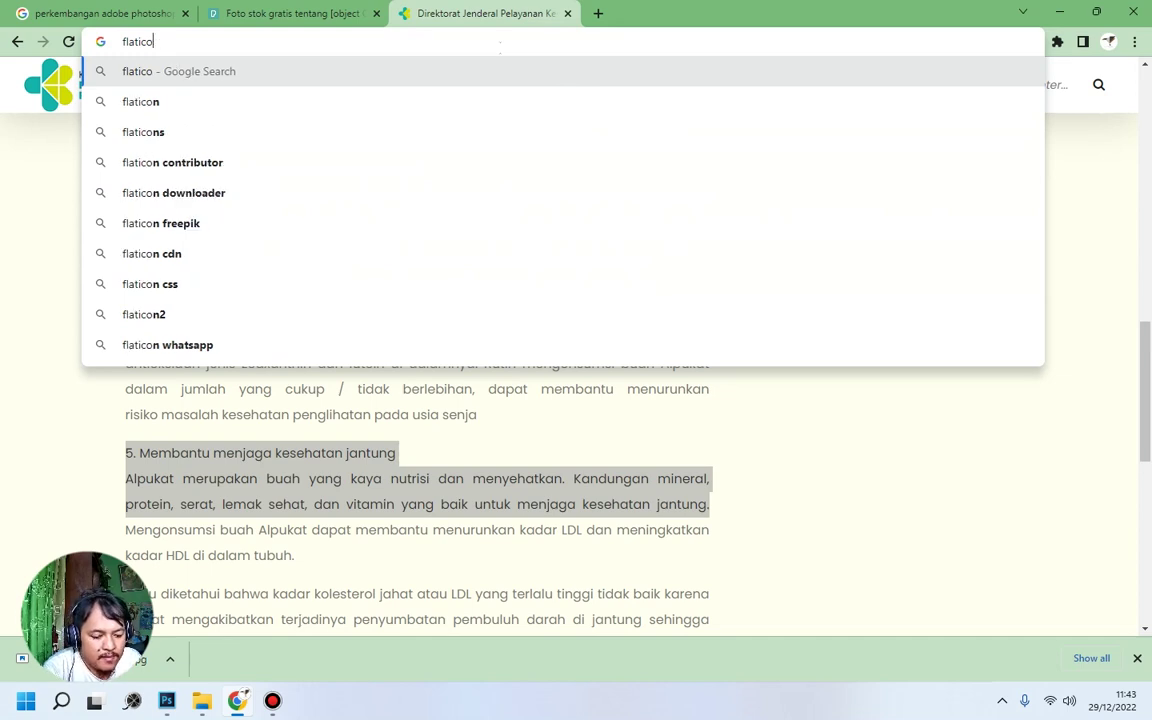
text(n)
key(Return)
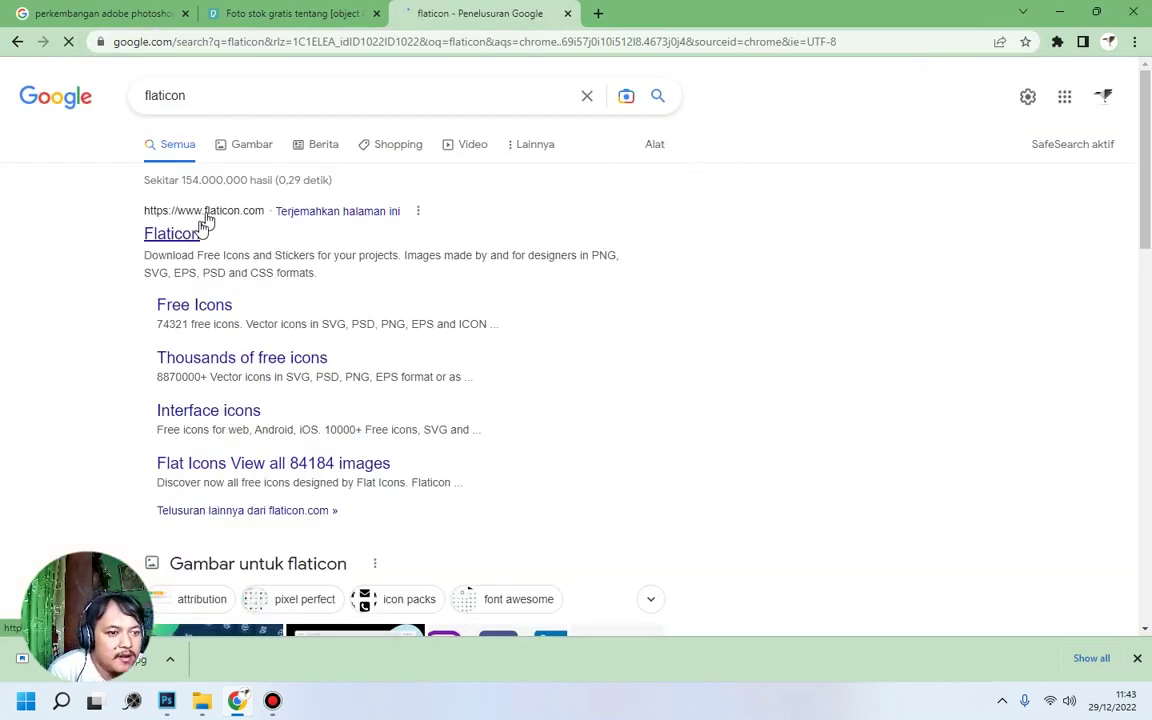
click(189, 236)
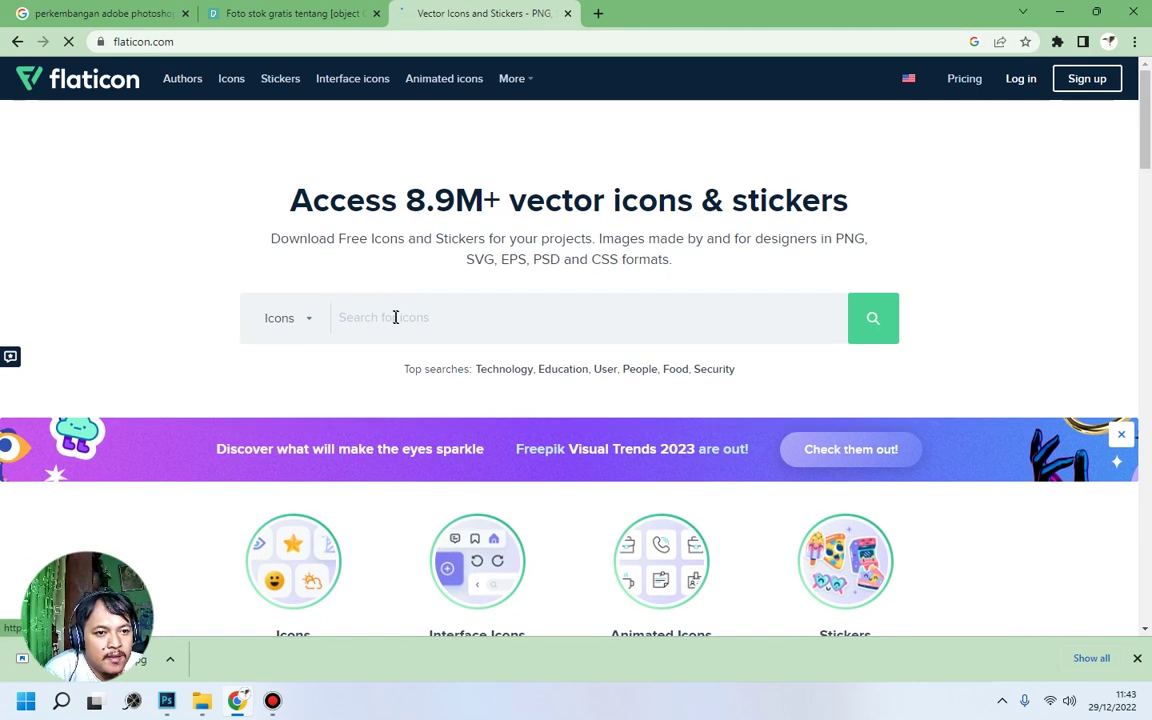
Search Flaticon for "avocado" icons and browse the results for a suitable one.
text(avocade)
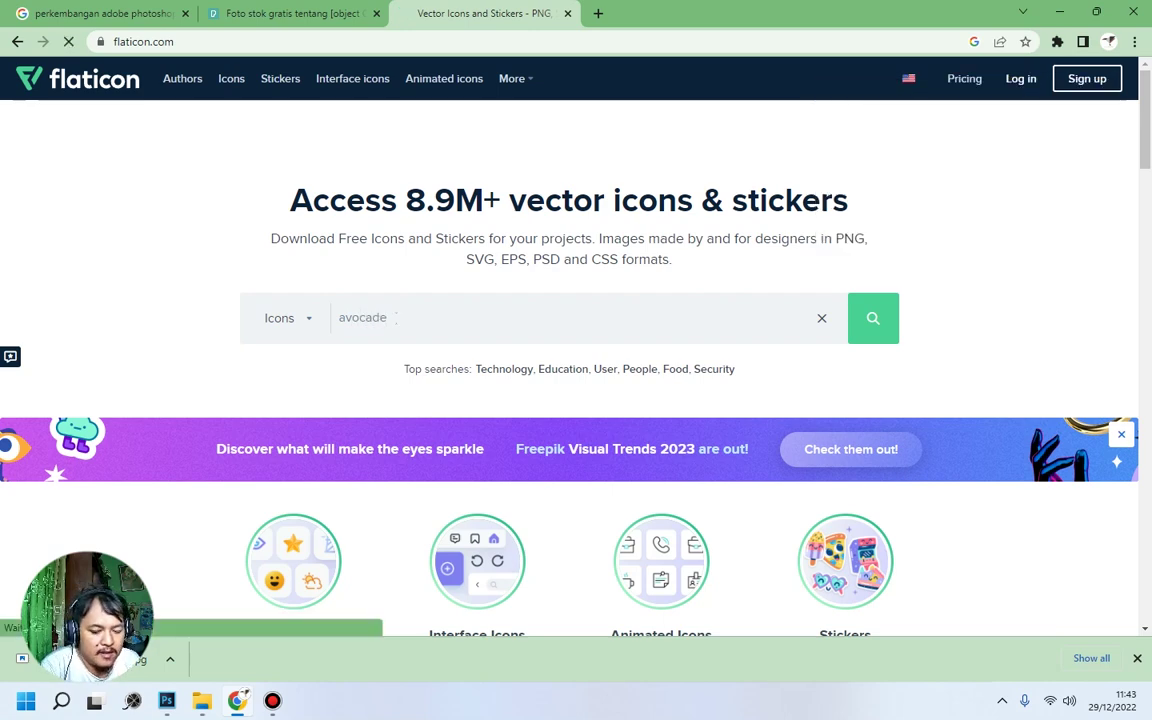
key(Return)
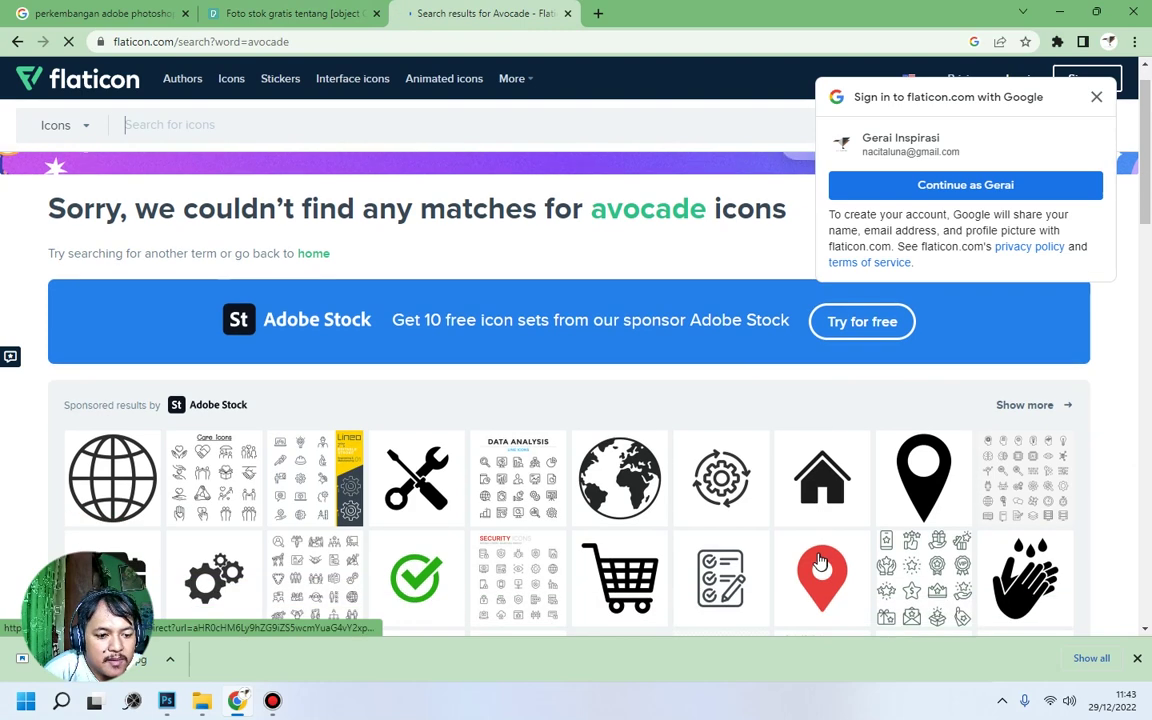
click(436, 241)
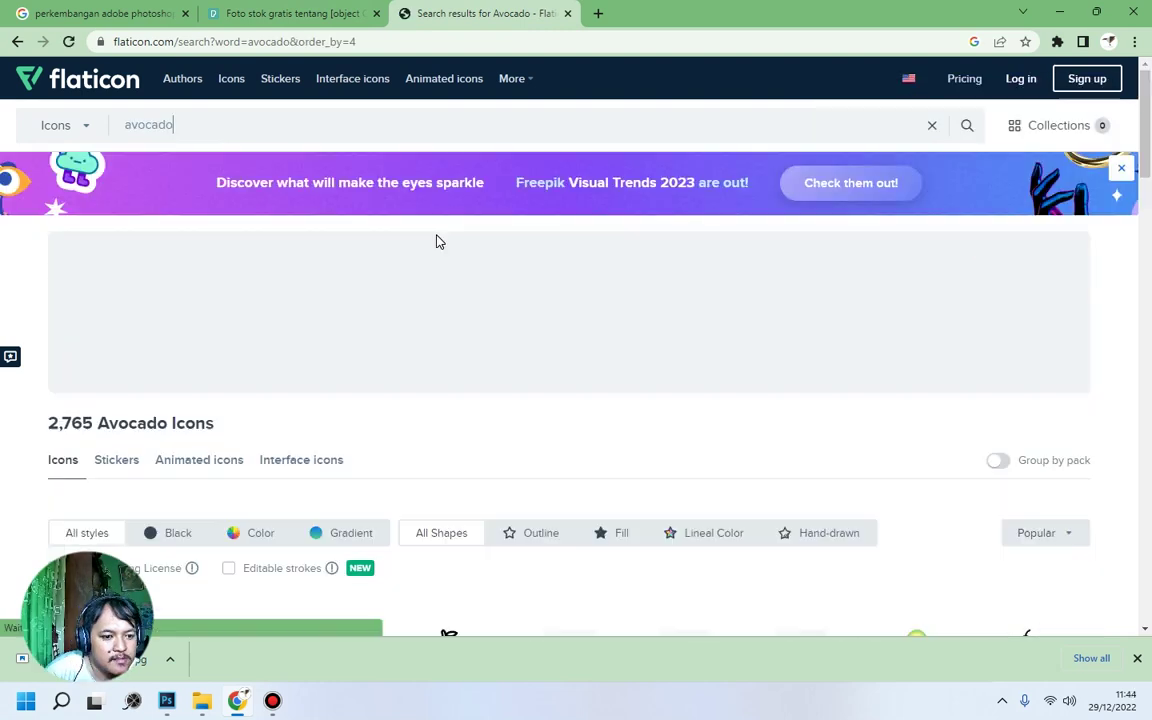
scroll(430, 248, down, 3)
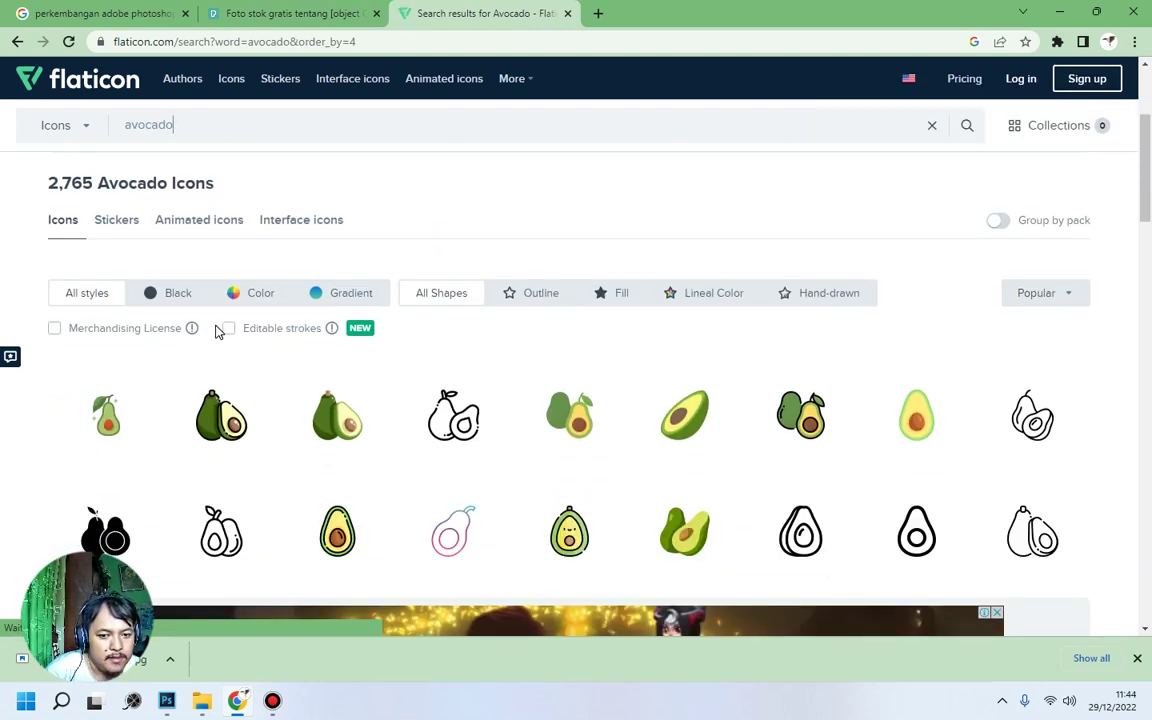
scroll(461, 249, down, 2)
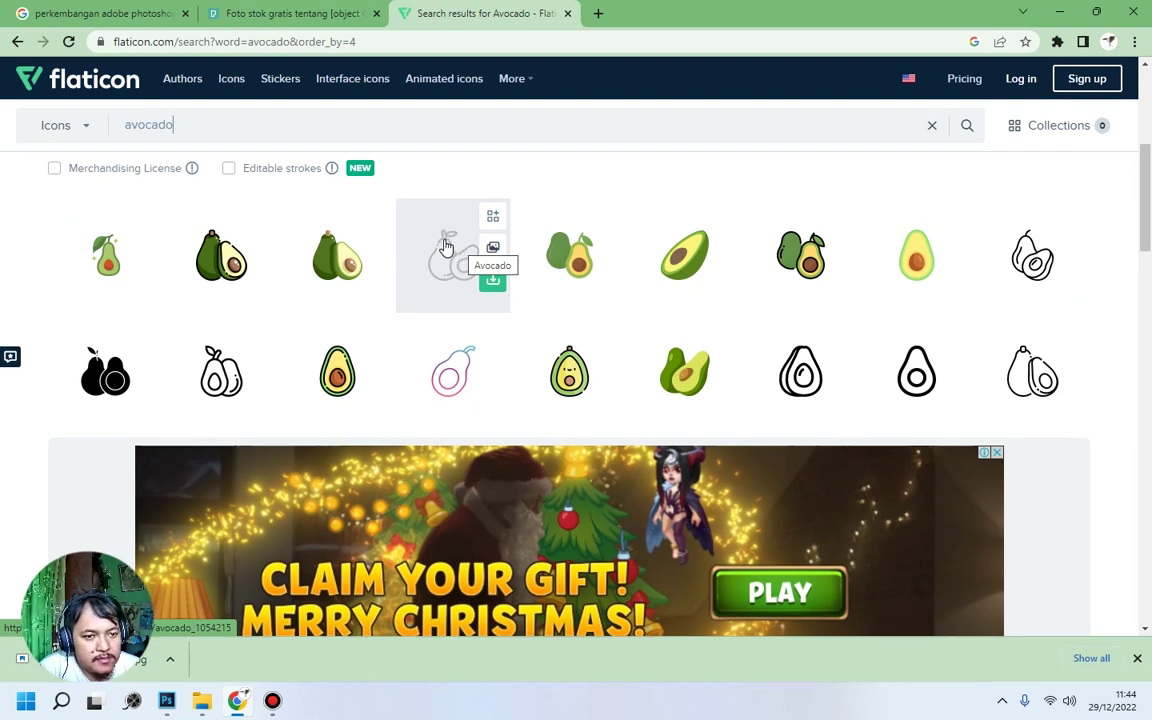
scroll(446, 248, down, 5)
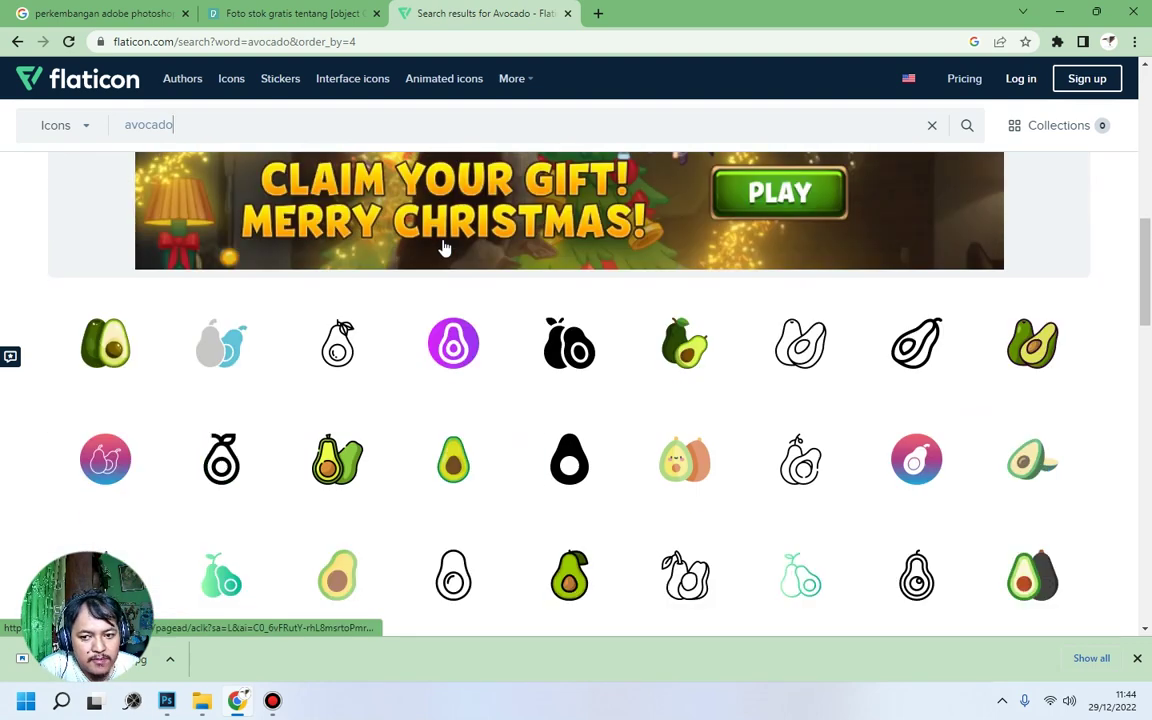
scroll(445, 248, down, 2)
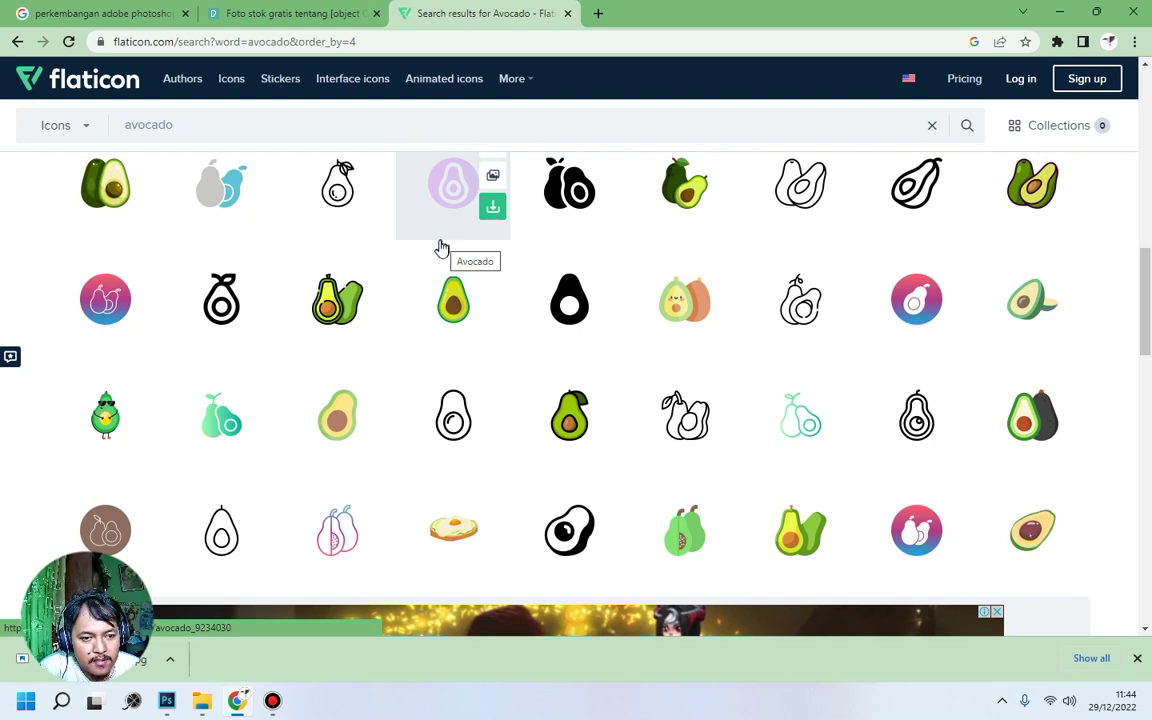
Download the tilted flat avocado icon with a light-green rim and brown pit as a free 512px PNG, and dismiss the attribution notice.
click(343, 422)
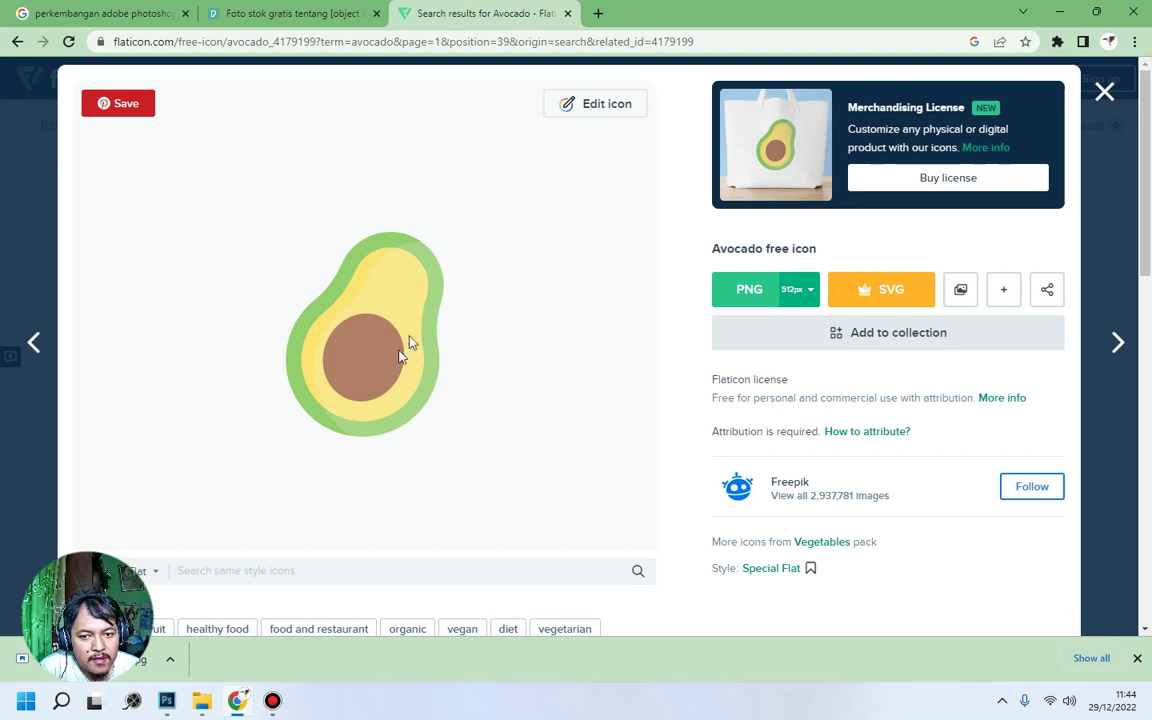
click(760, 291)
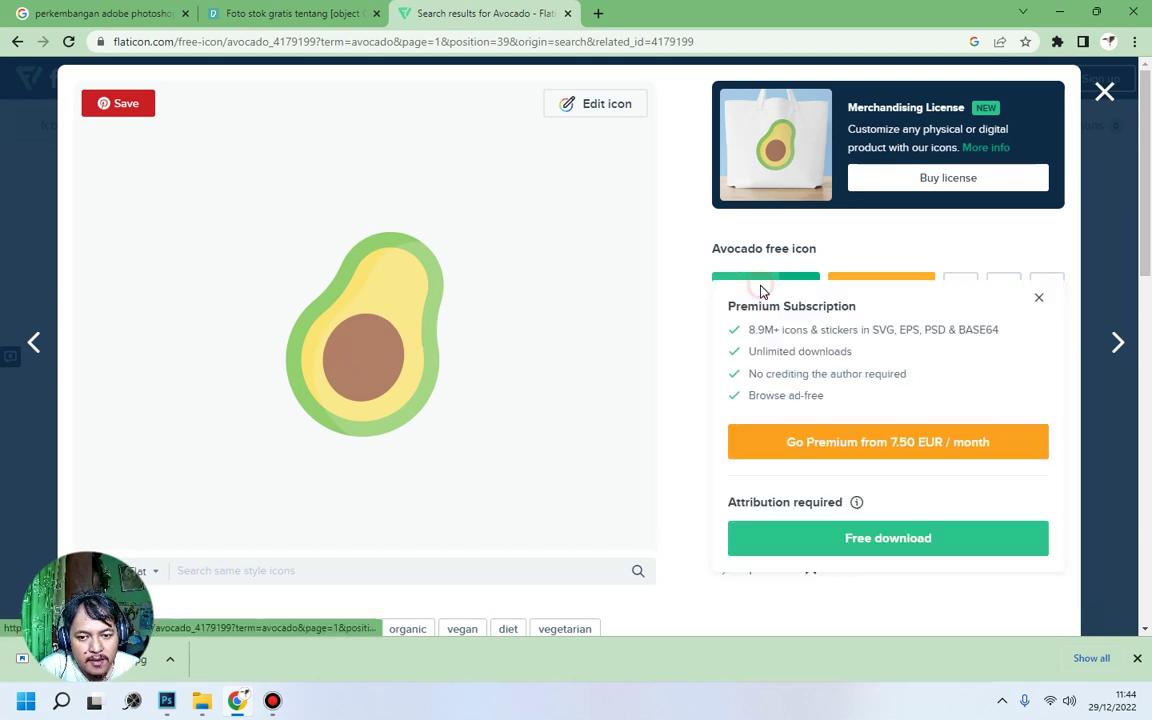
click(828, 545)
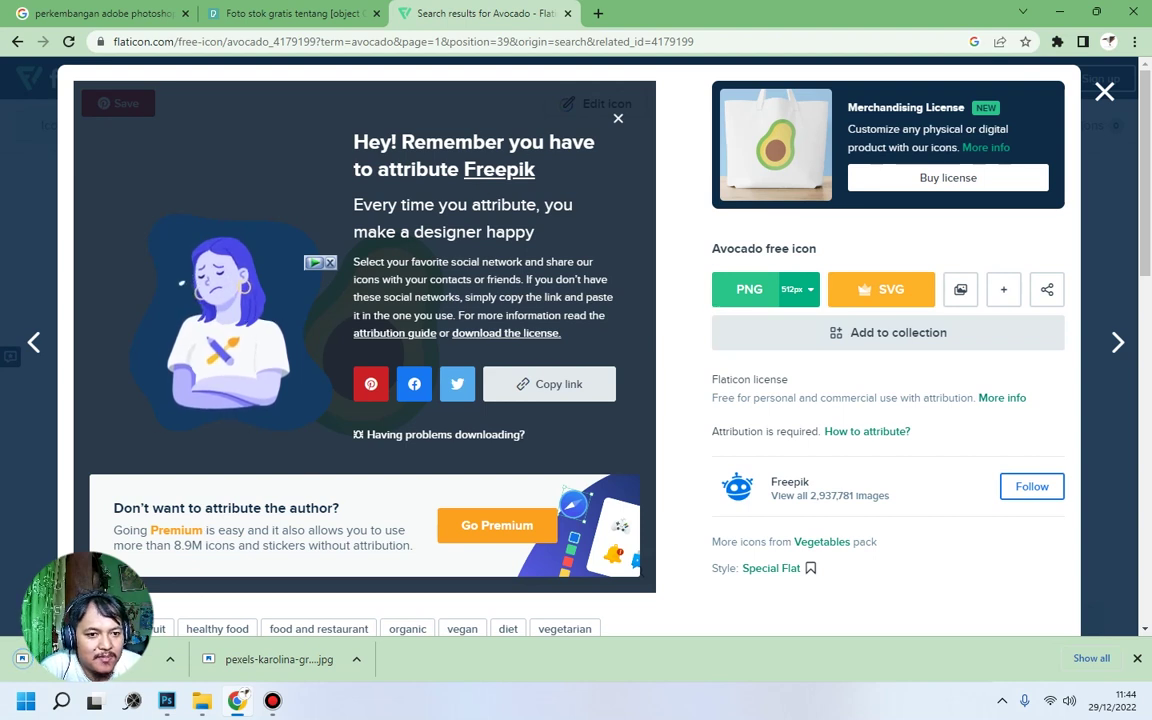
click(617, 121)
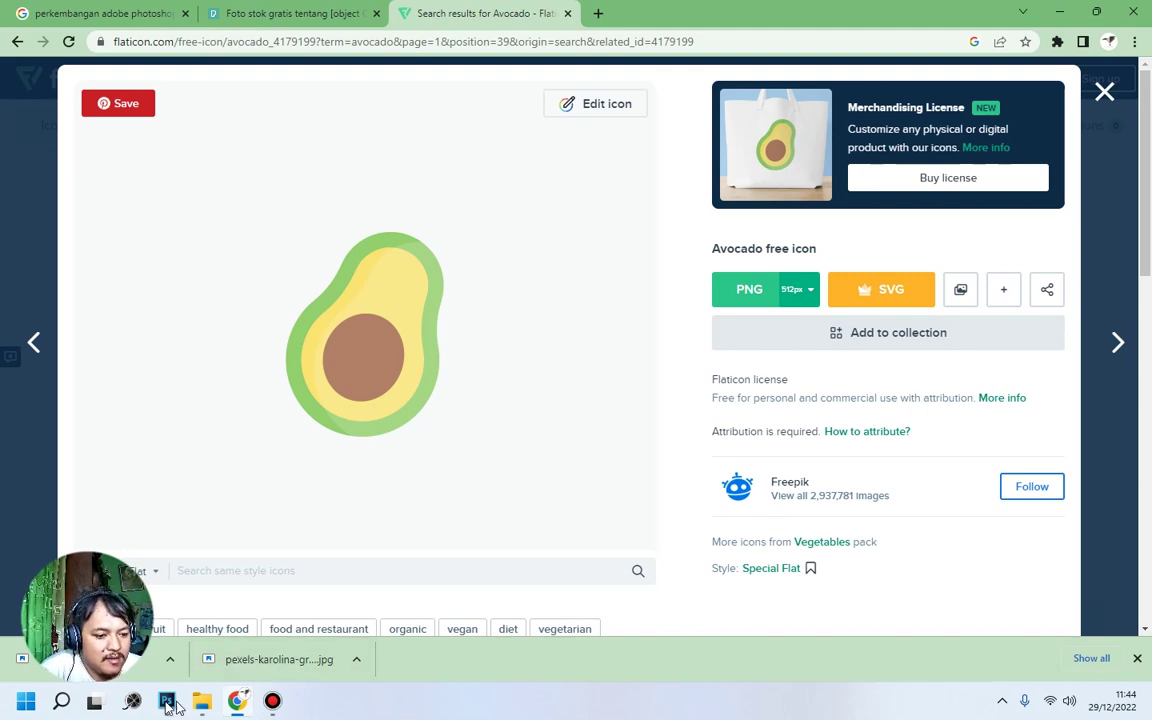
Switch back to Photoshop and place the downloaded avocado icon as an embedded image in the poster.
mouse_move(166, 704)
click(166, 615)
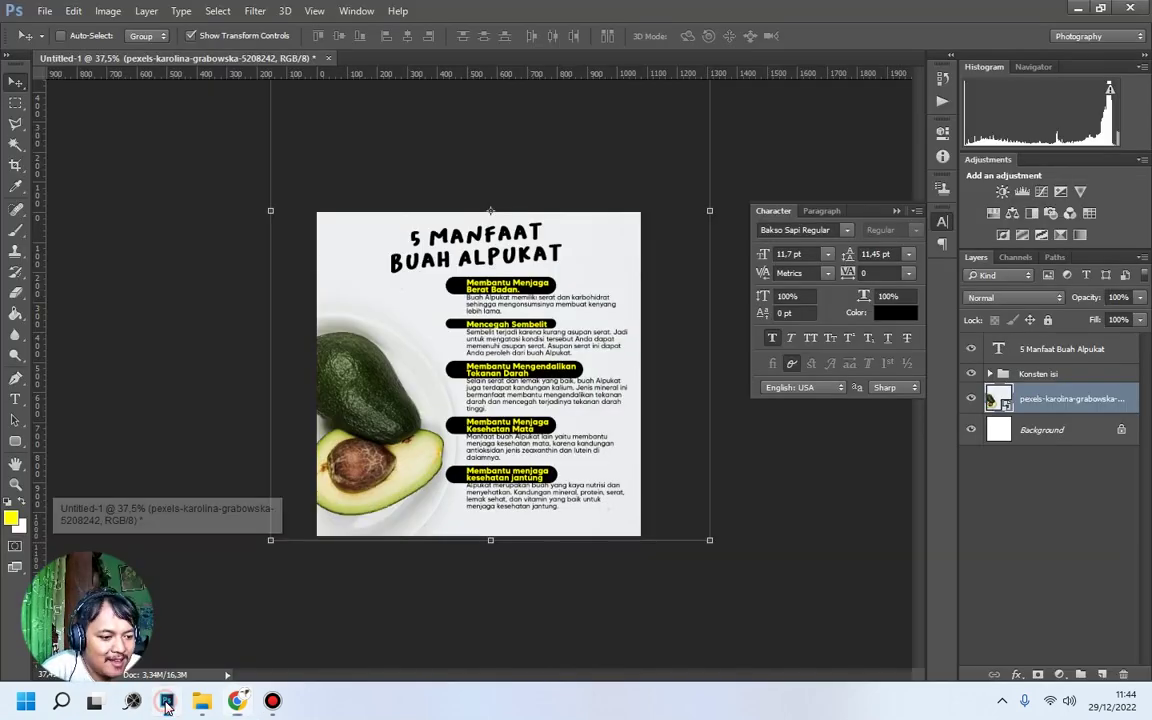
click(45, 11)
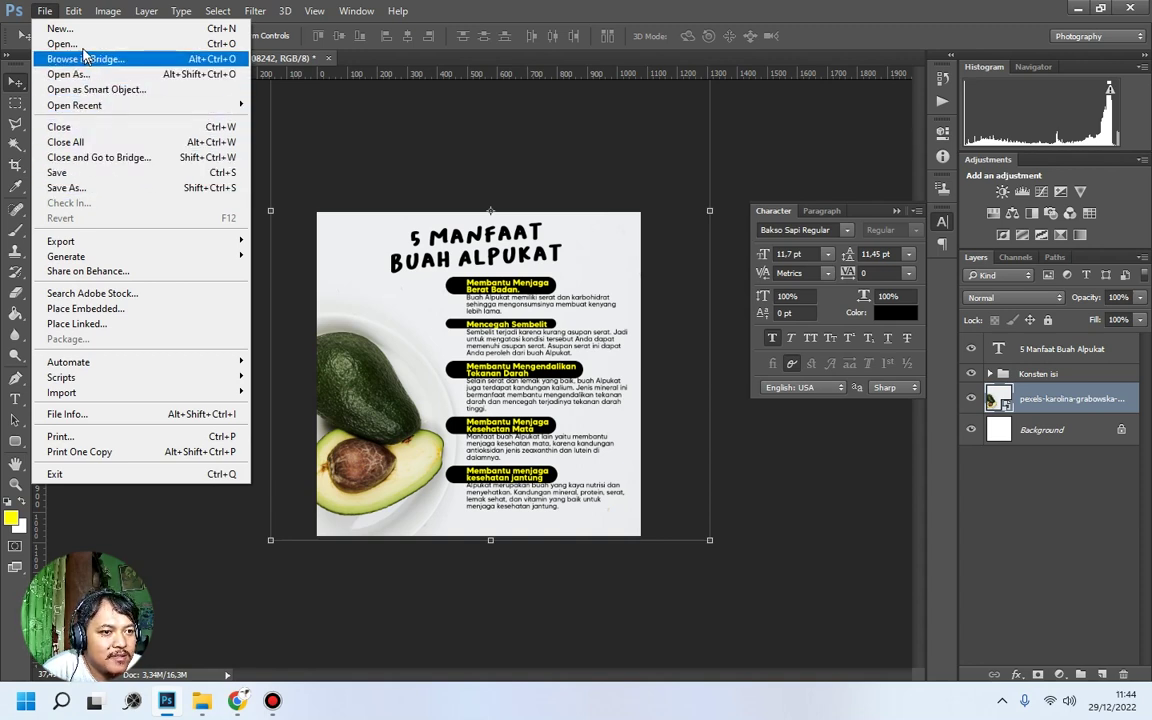
click(97, 316)
click(273, 165)
click(434, 360)
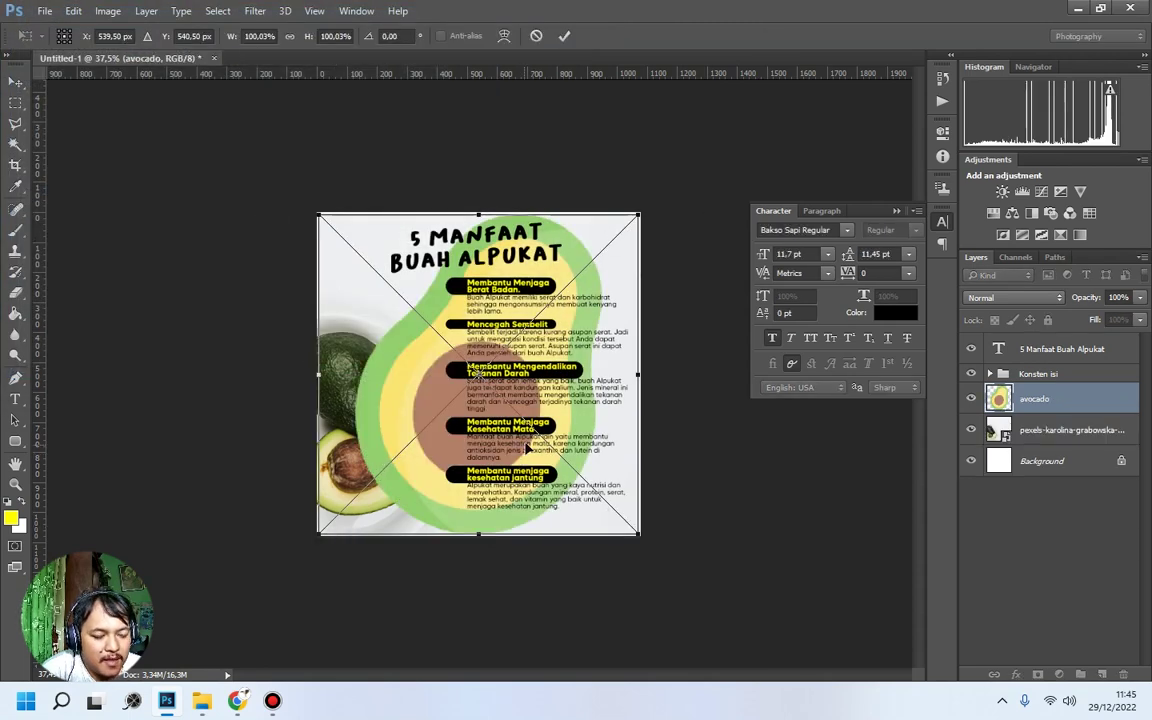
Commit the avocado icon's placement and move its layer above the "Konsten isi" group.
scroll(533, 440, up, 4)
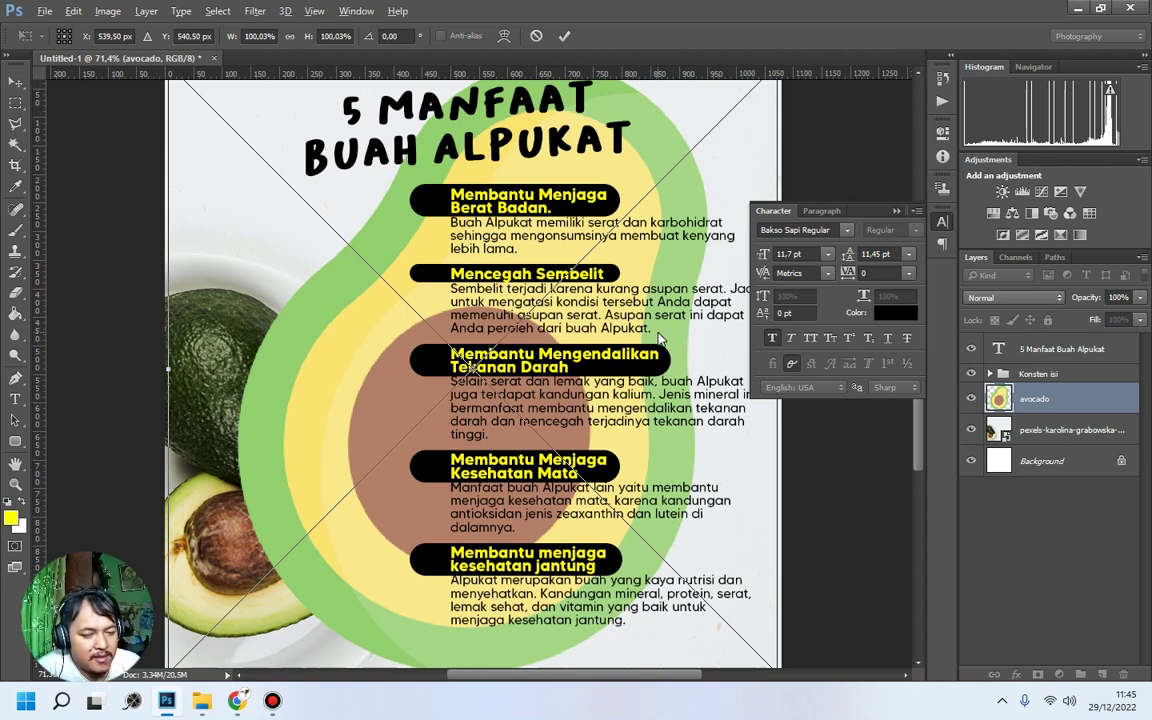
click(566, 38)
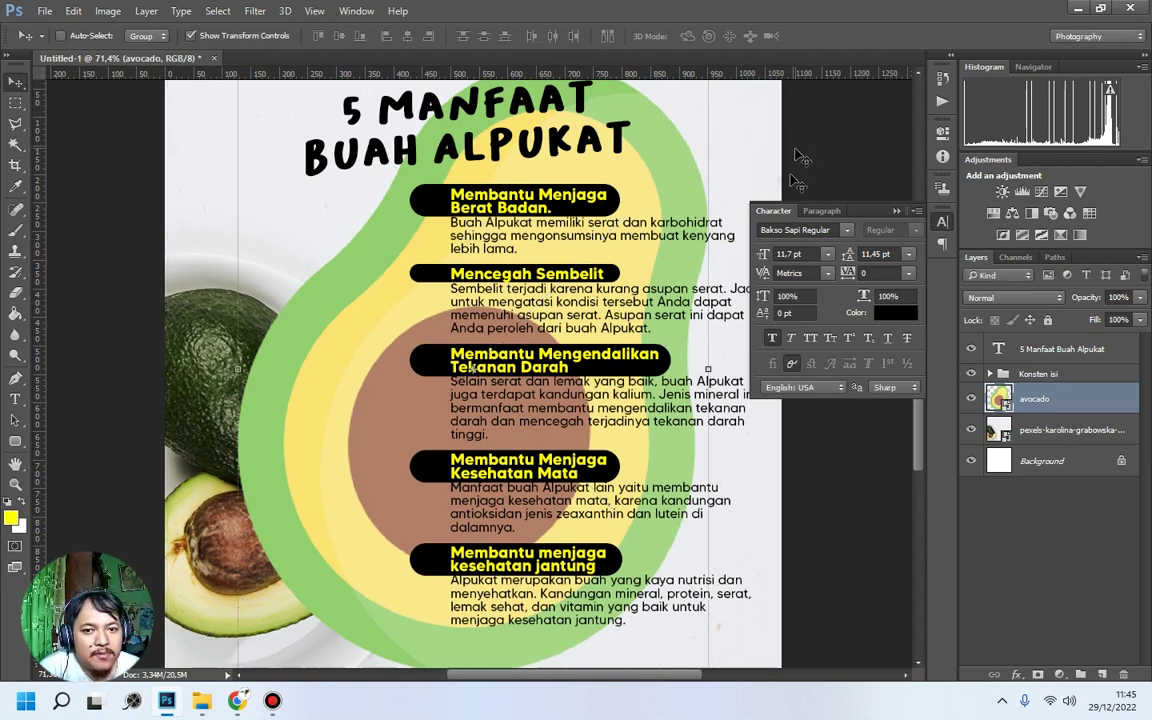
drag(1024, 392, 1030, 372)
scroll(630, 330, down, 3)
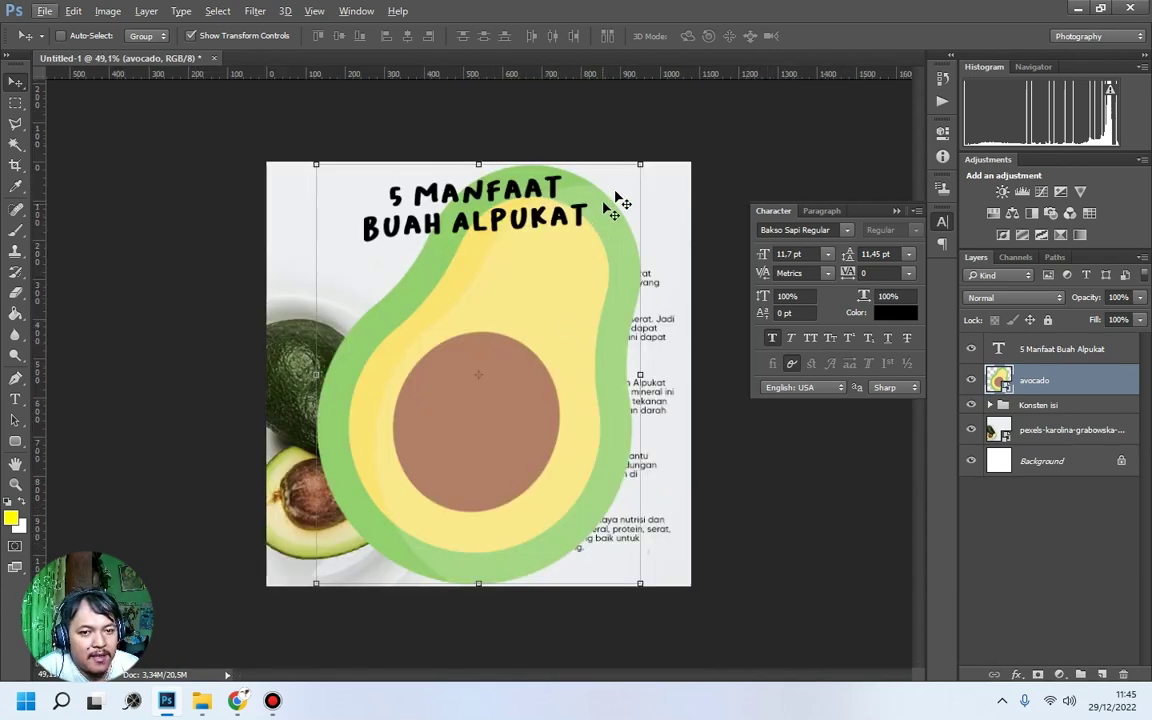
Shrink the avocado icon proportionally to 8.72% and place it at X 449.50 px, Y 241.50 px, over the start of the first heading's bar.
key(ctrl+t)
drag(551, 162, 551, 386)
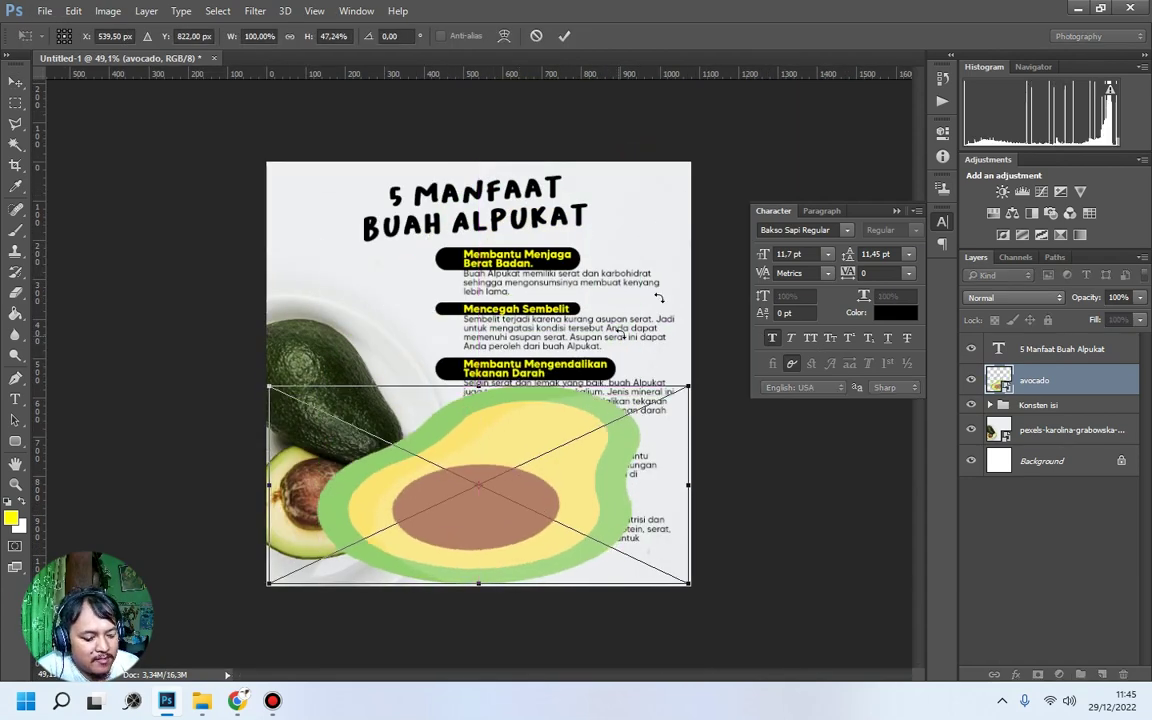
key(ctrl+z)
drag(688, 161, 432, 421)
drag(273, 588, 449, 270)
click(564, 37)
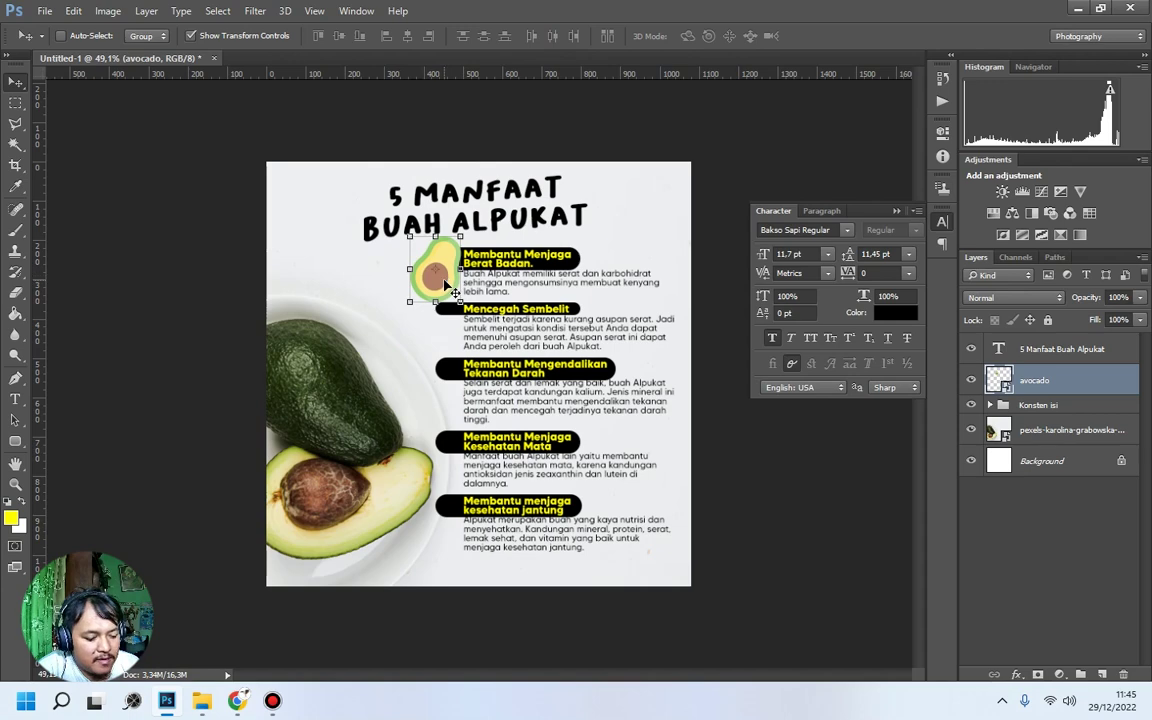
scroll(452, 300, up, 5)
drag(352, 280, 470, 211)
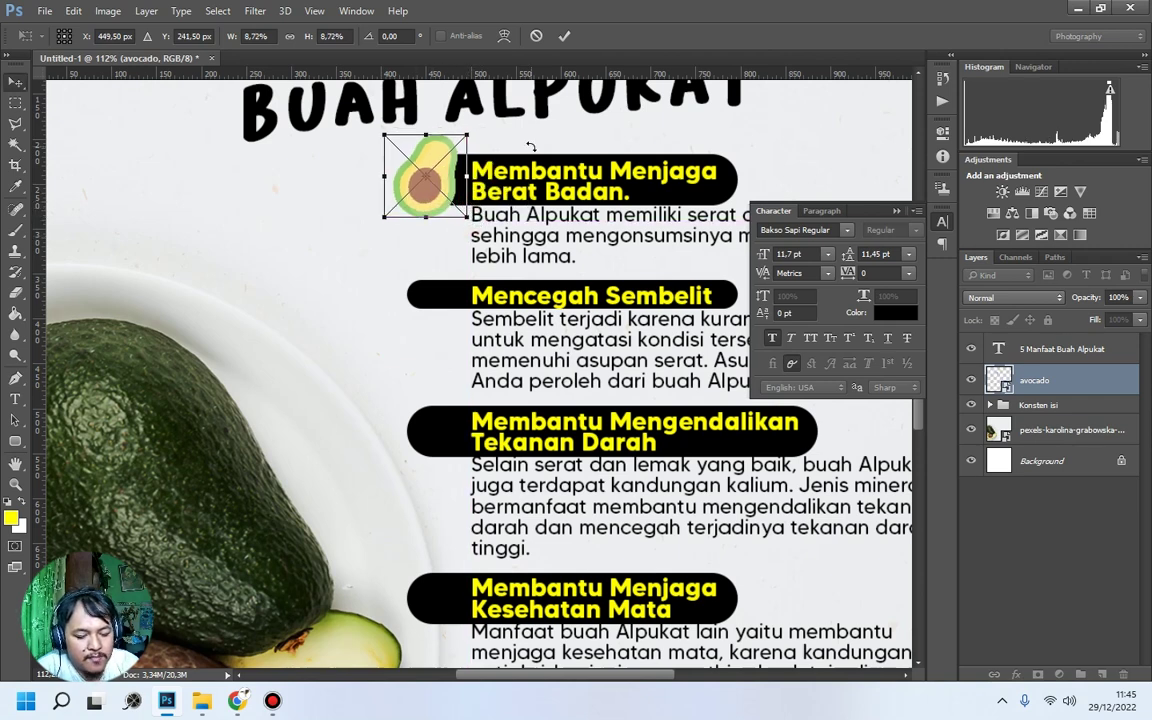
key(Return)
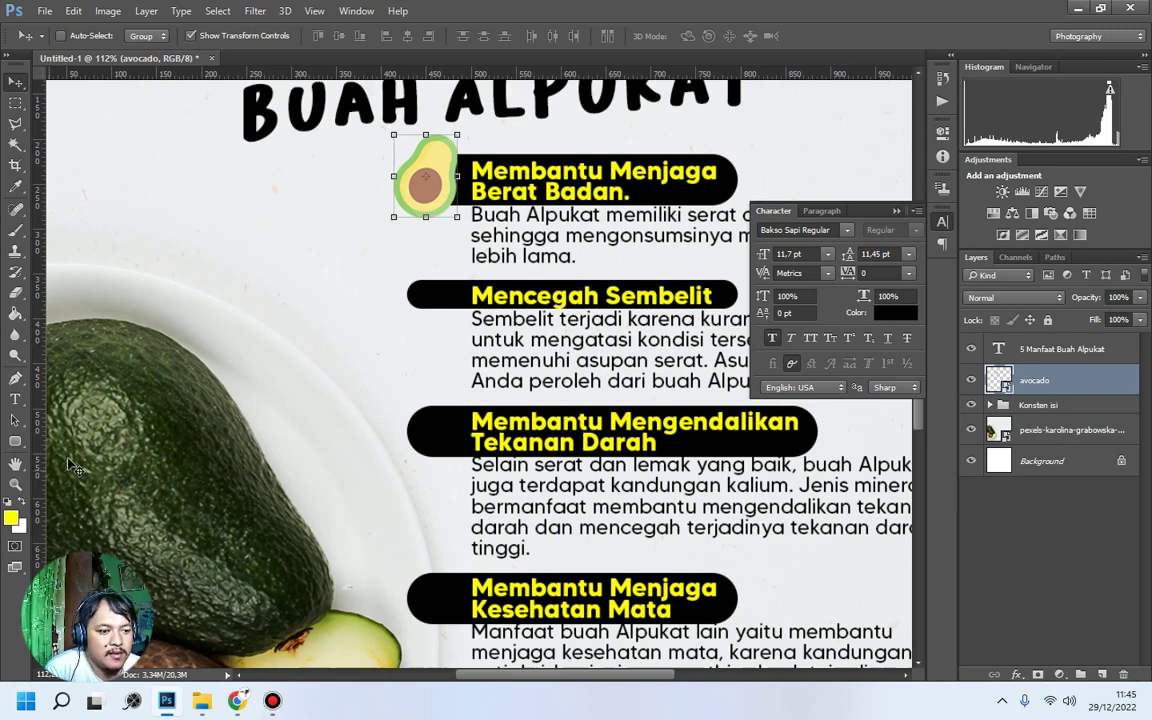
Add the text "1." on a new layer and move it onto the avocado icon's brown pit.
click(15, 398)
click(310, 272)
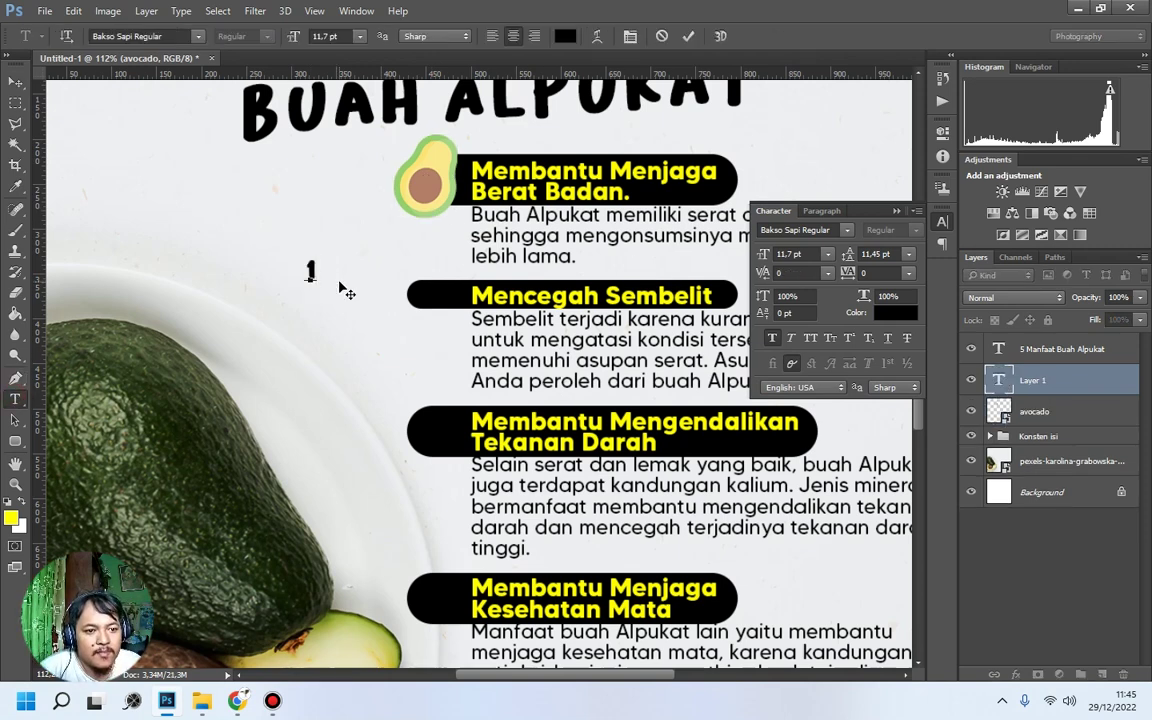
text(1.)
click(15, 84)
drag(355, 291, 468, 206)
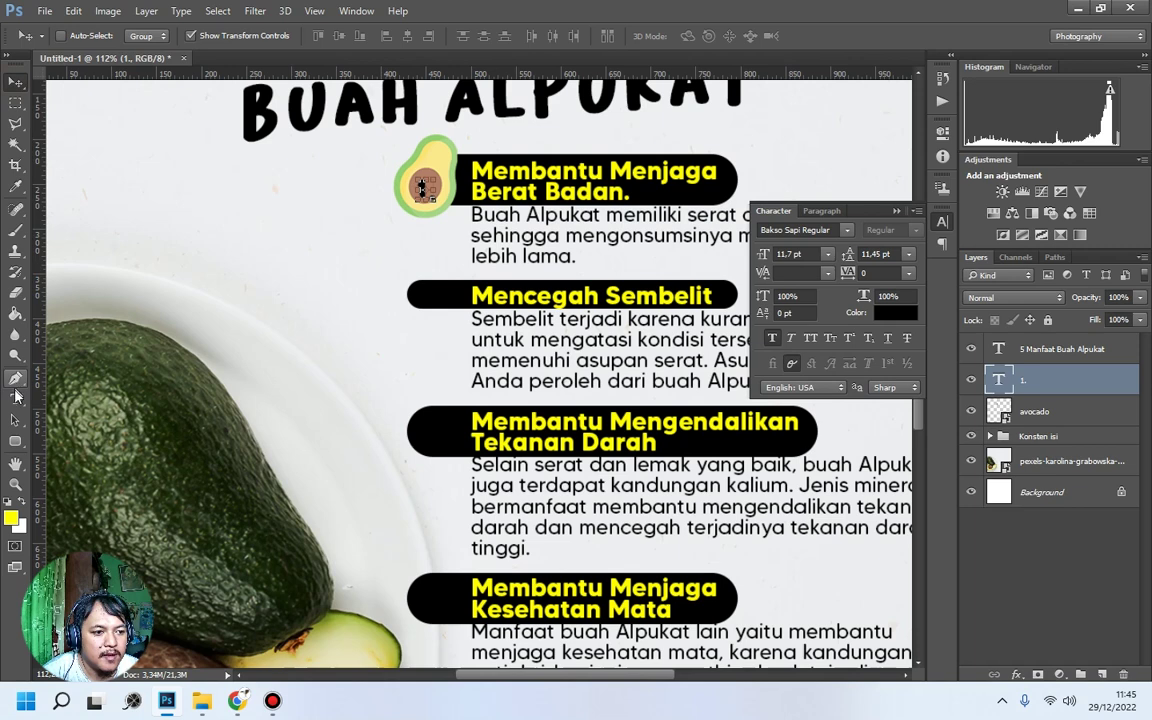
Change the number on the avocado icon to "1" without the dot and recolor it off-white, #eff0f2.
click(15, 399)
click(420, 188)
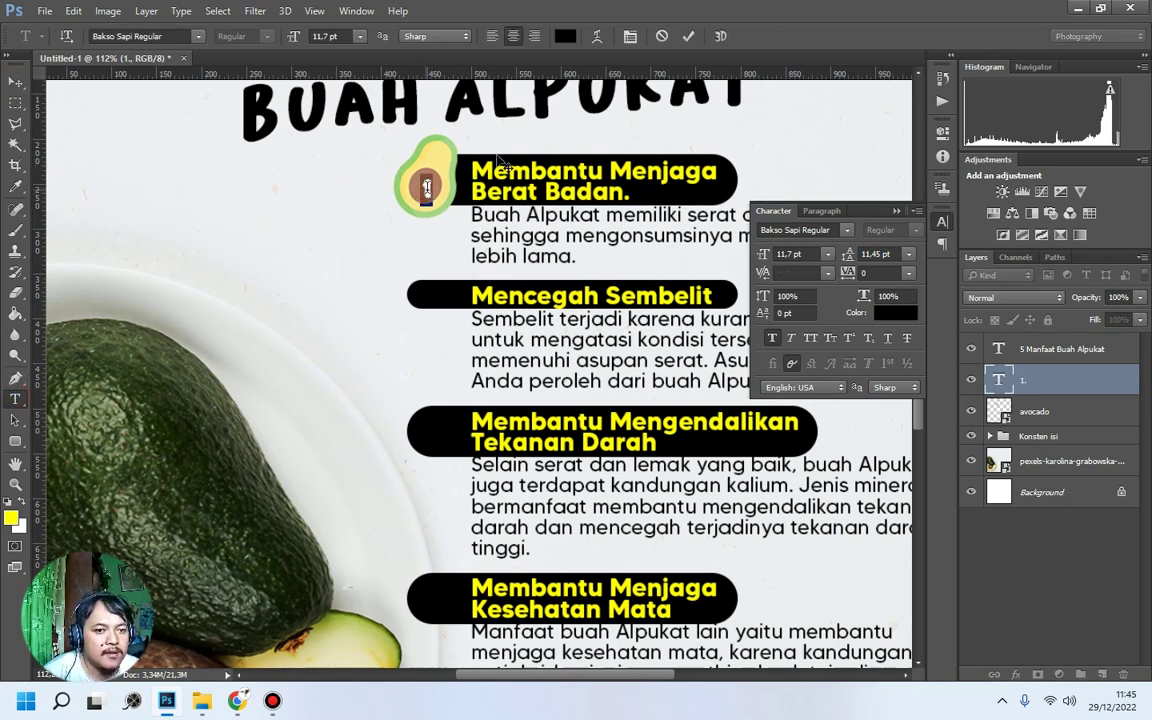
click(565, 36)
click(316, 188)
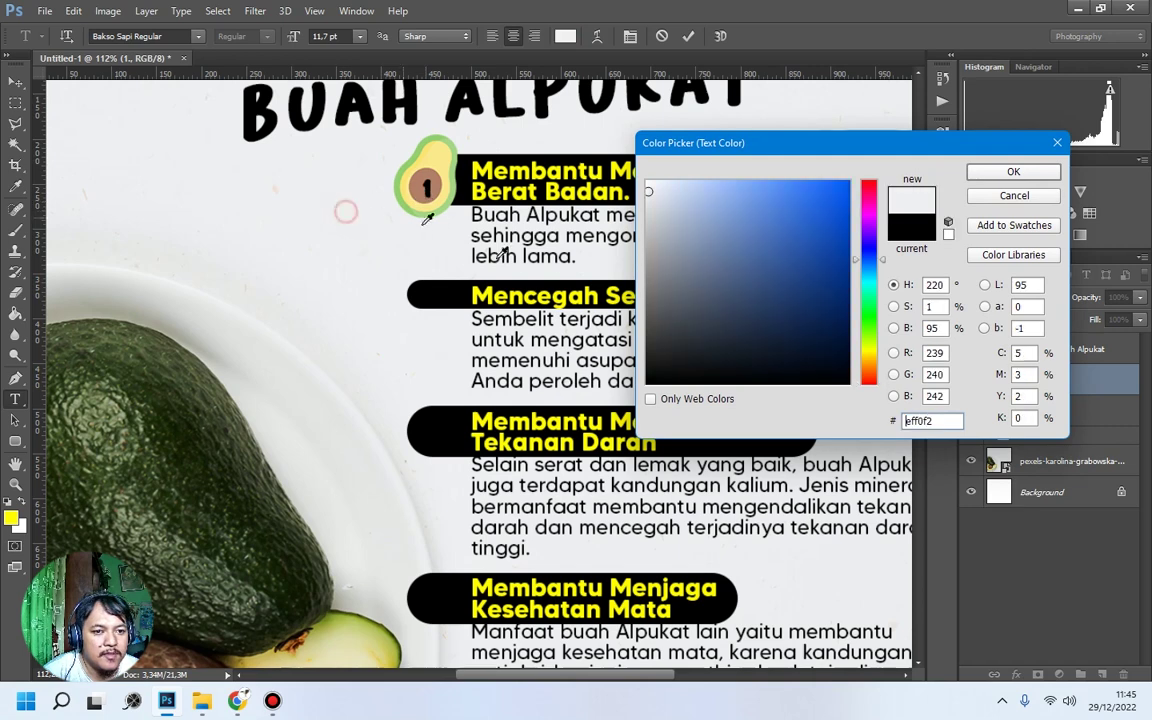
click(1013, 171)
click(12, 84)
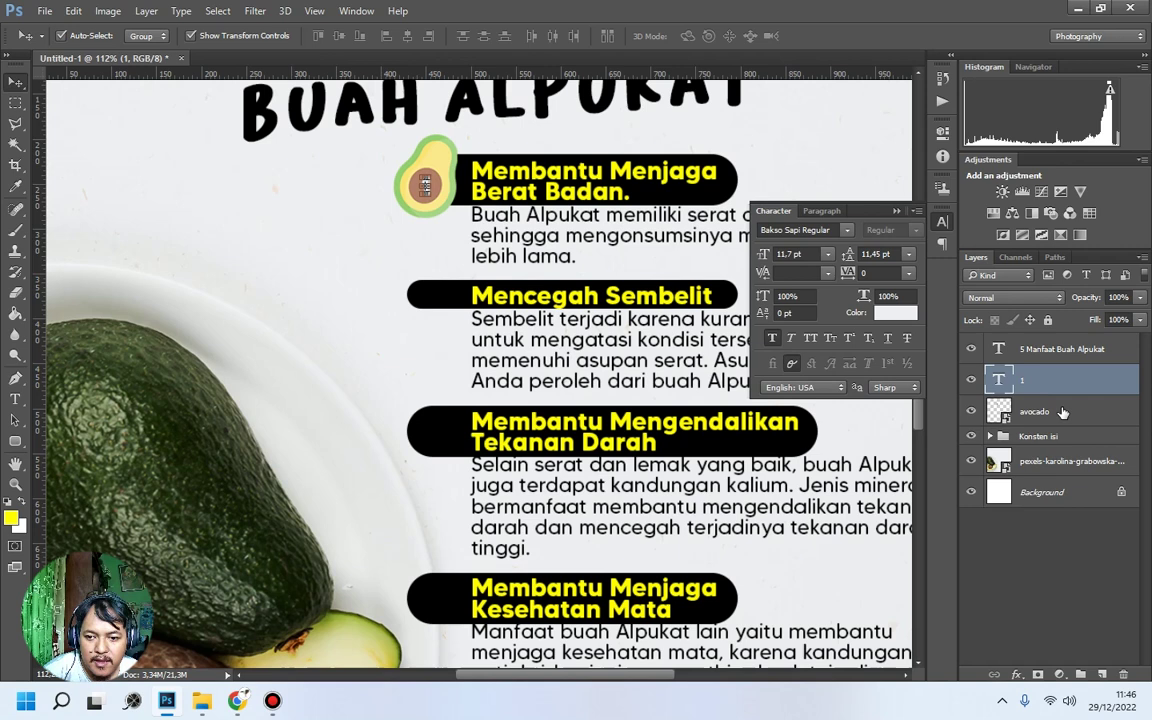
Group the "1" text with the avocado icon and place a copy of the group beside each of the other four headings.
ctrl+click(1045, 411)
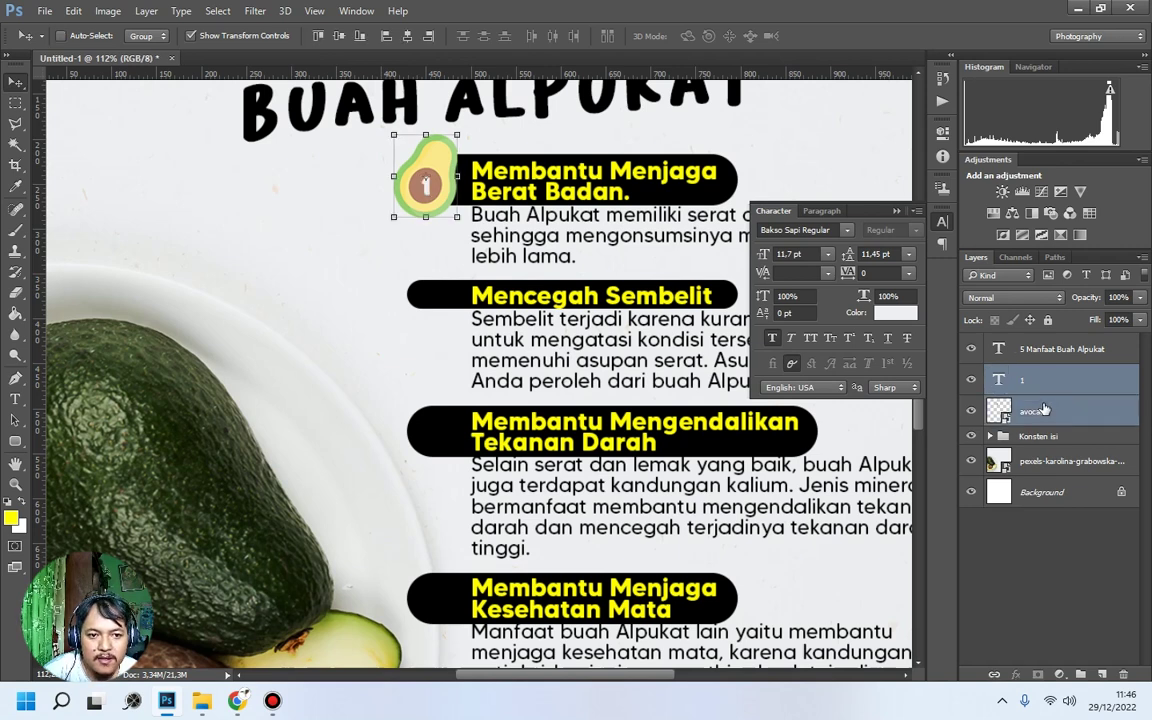
click(1084, 674)
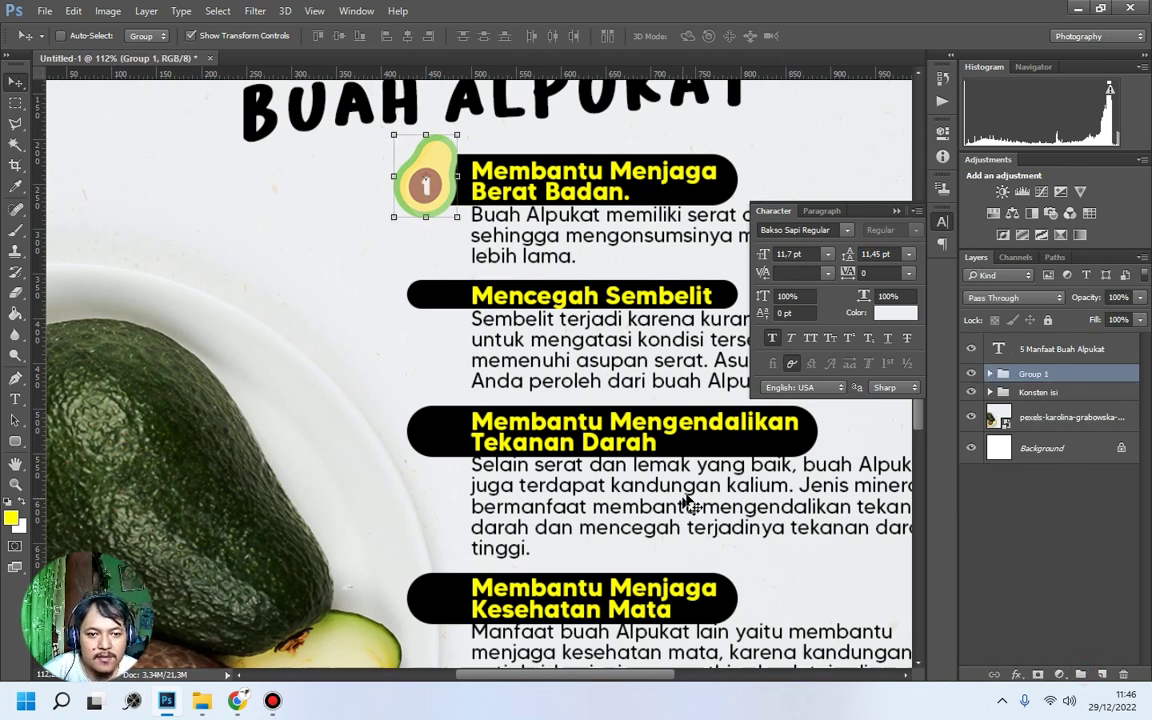
drag(451, 205, 446, 449)
scroll(447, 442, down, 5)
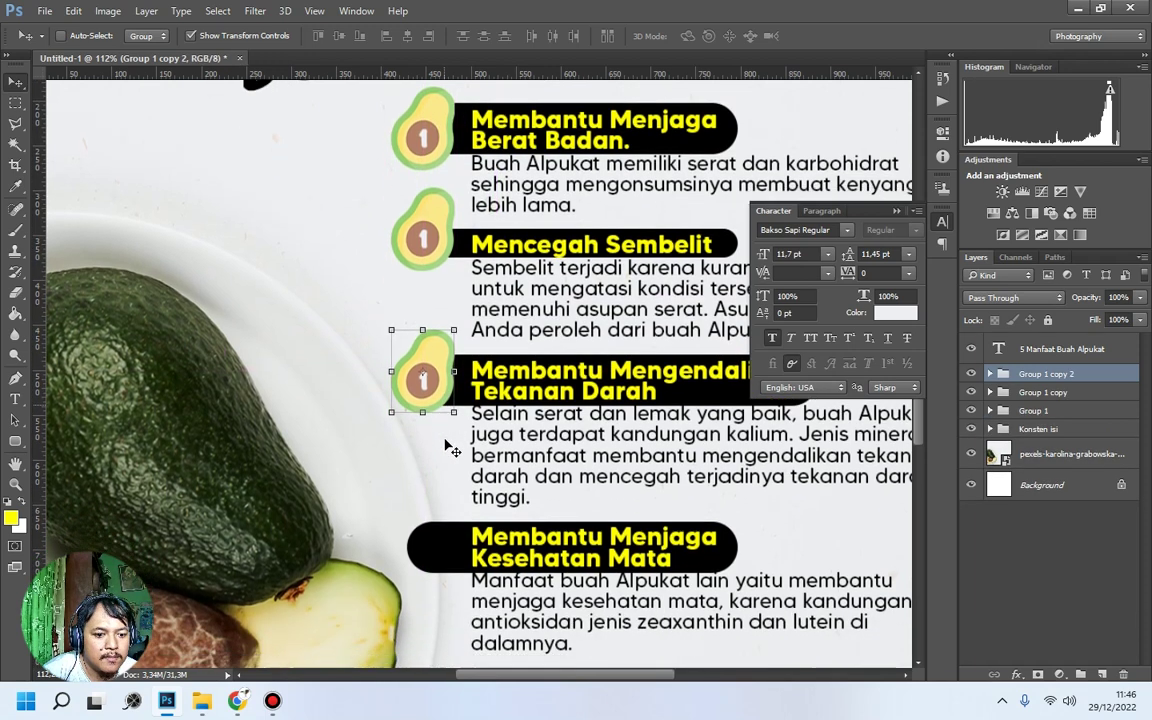
scroll(462, 377, down, 3)
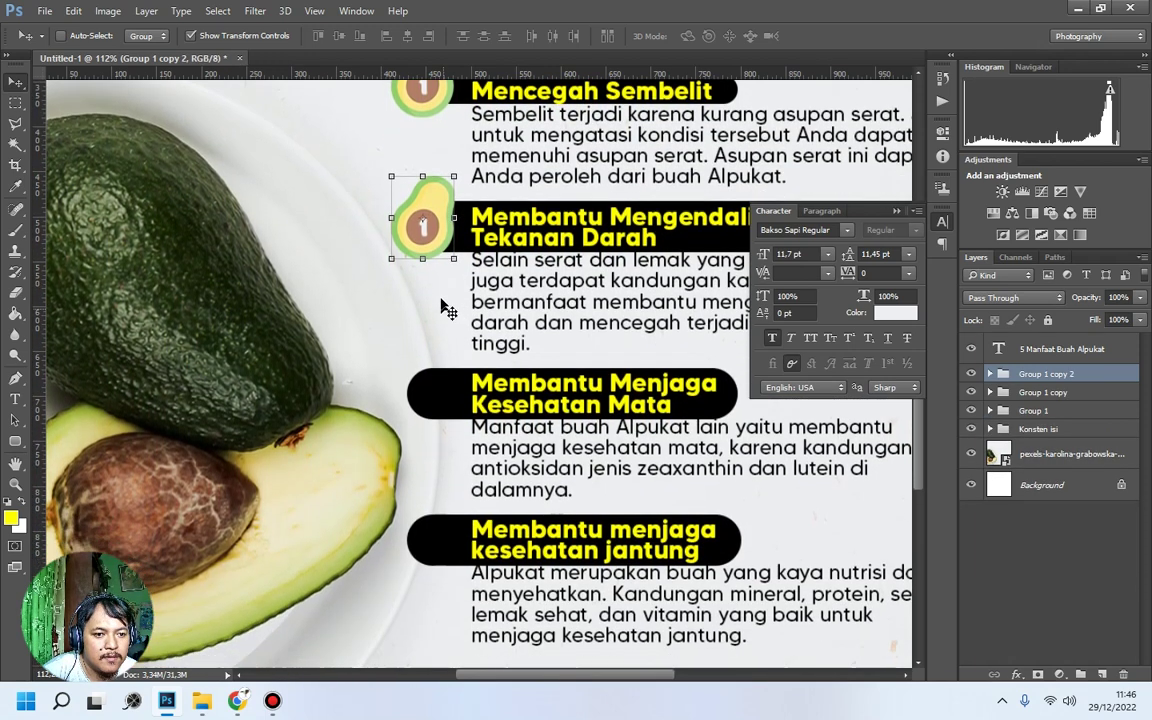
scroll(442, 303, down, 4)
drag(440, 404, 446, 589)
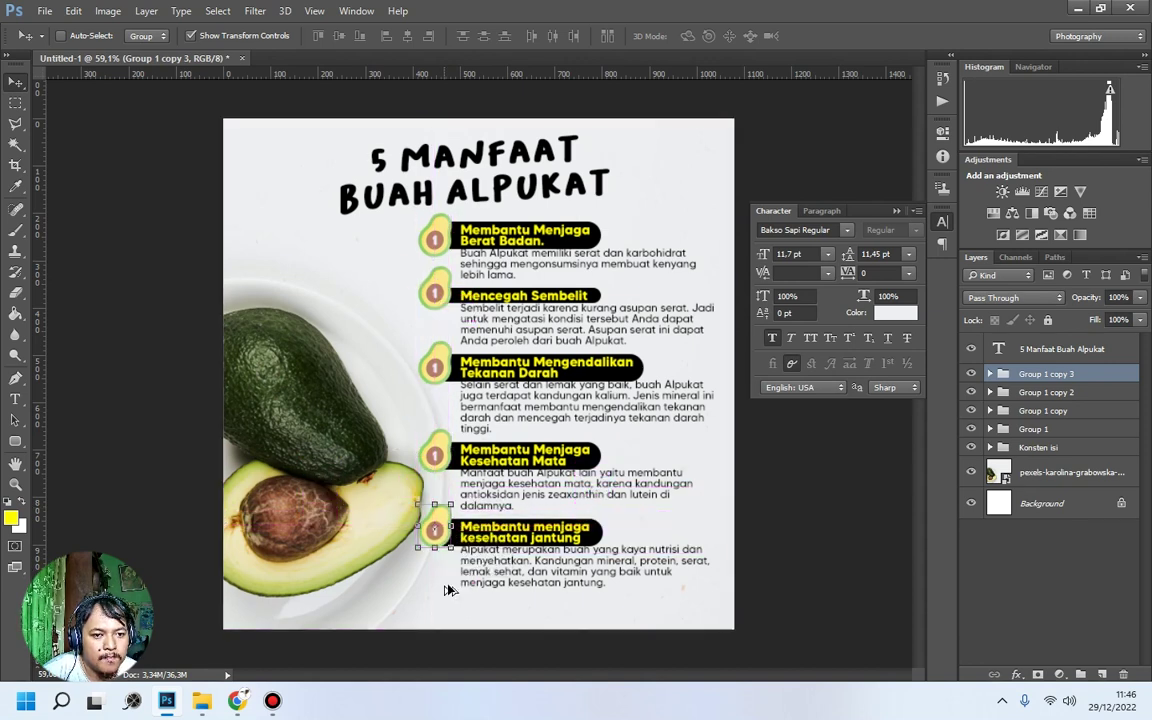
Change the numbers on the second and third headings' avocado icons to "2" and "3".
click(16, 400)
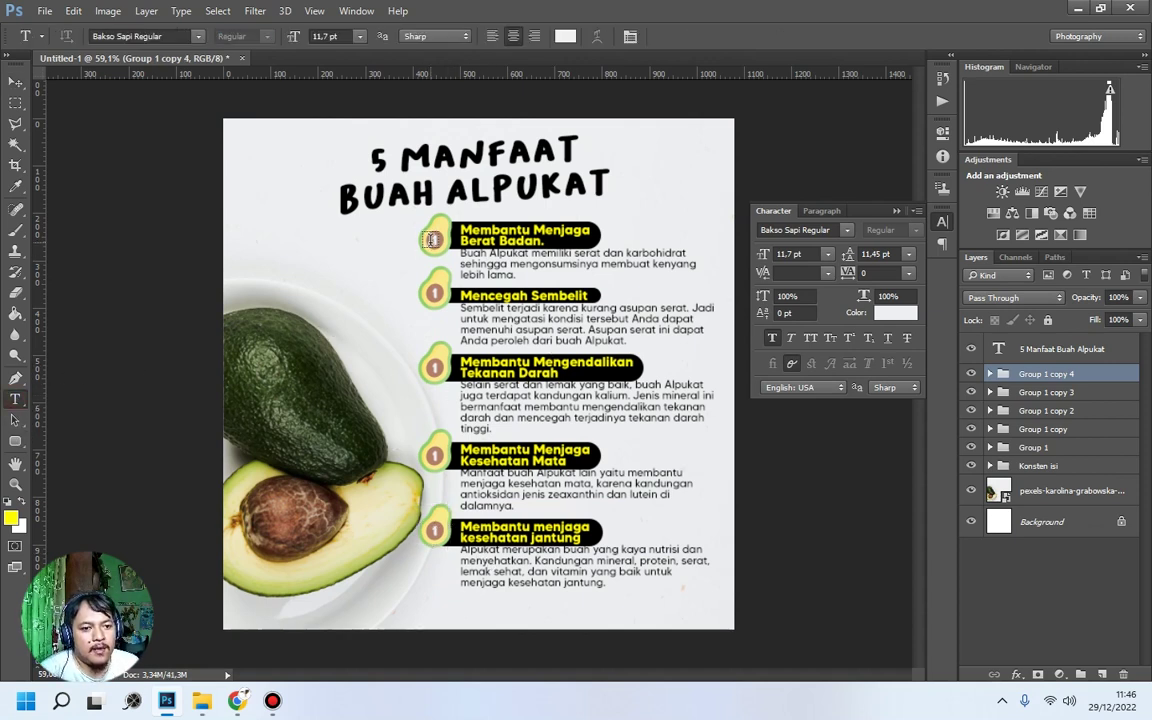
click(435, 293)
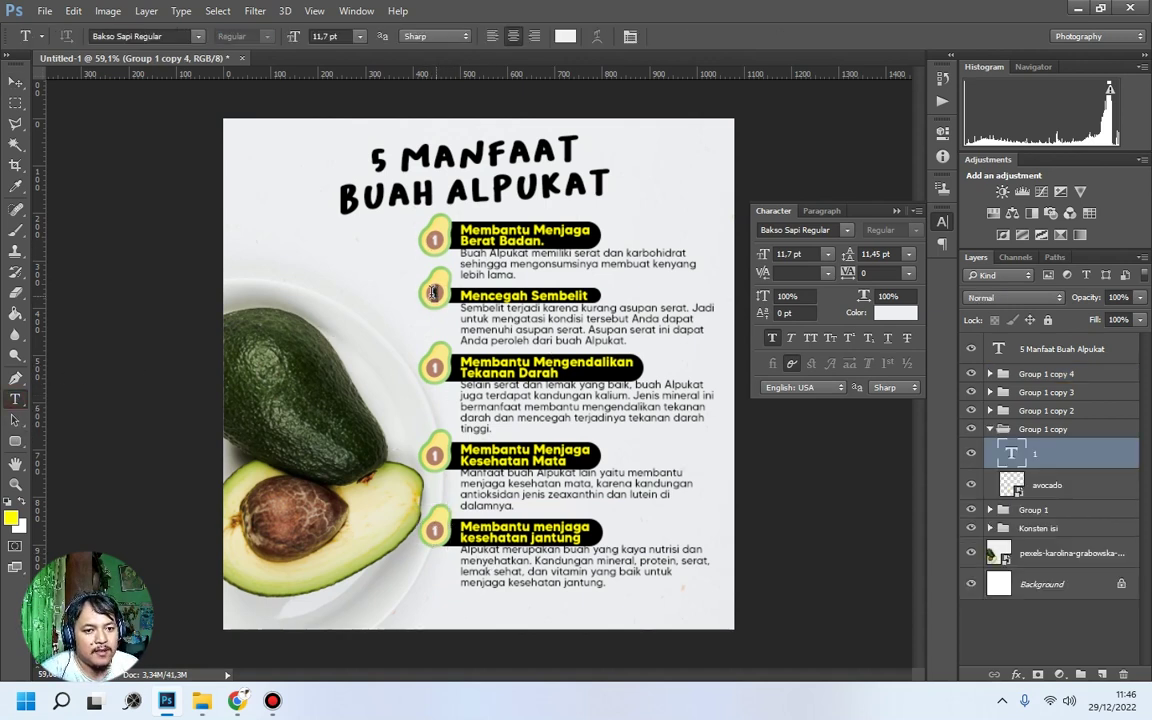
double_click(433, 292)
text(2)
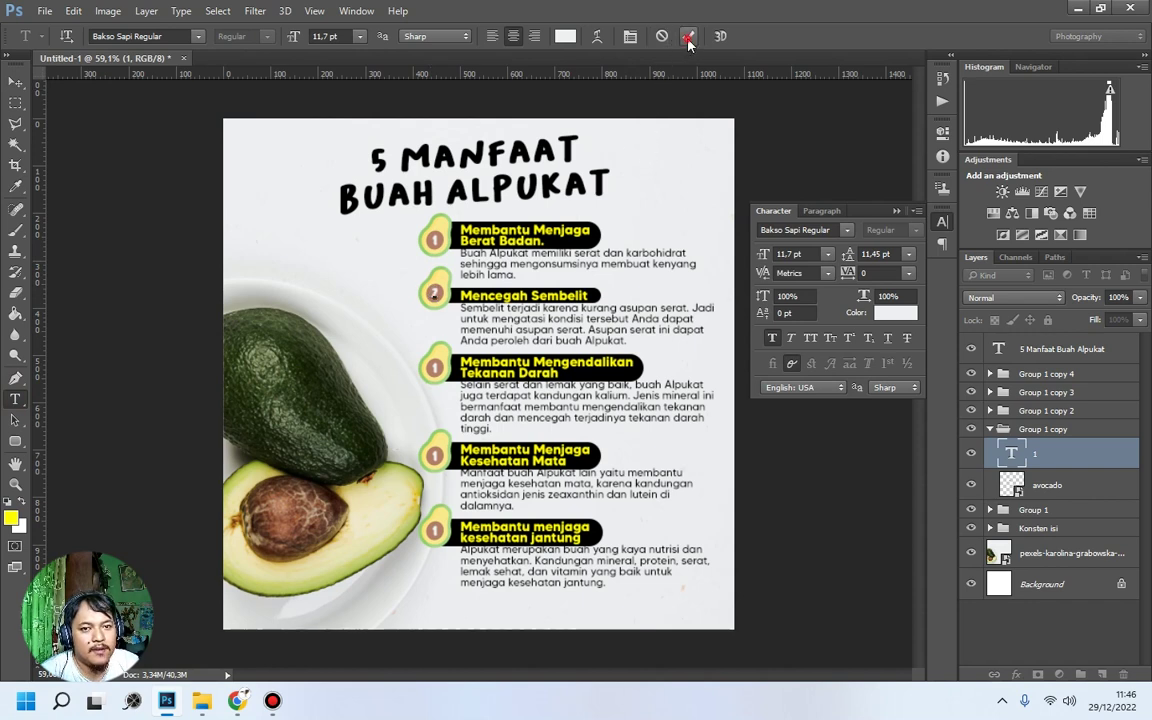
click(688, 38)
click(435, 369)
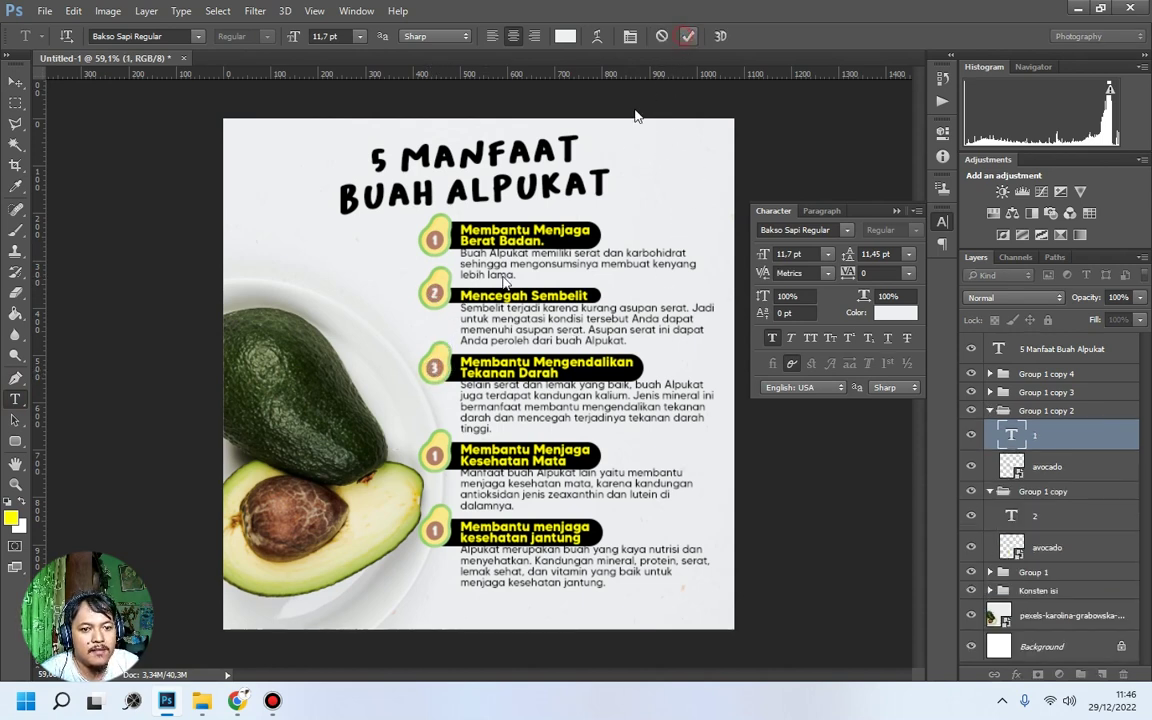
key(ctrl+Return)
Change the numbers on the fourth and fifth headings' avocado icons to "4" and "5", discarding the stray empty text layer.
click(434, 456)
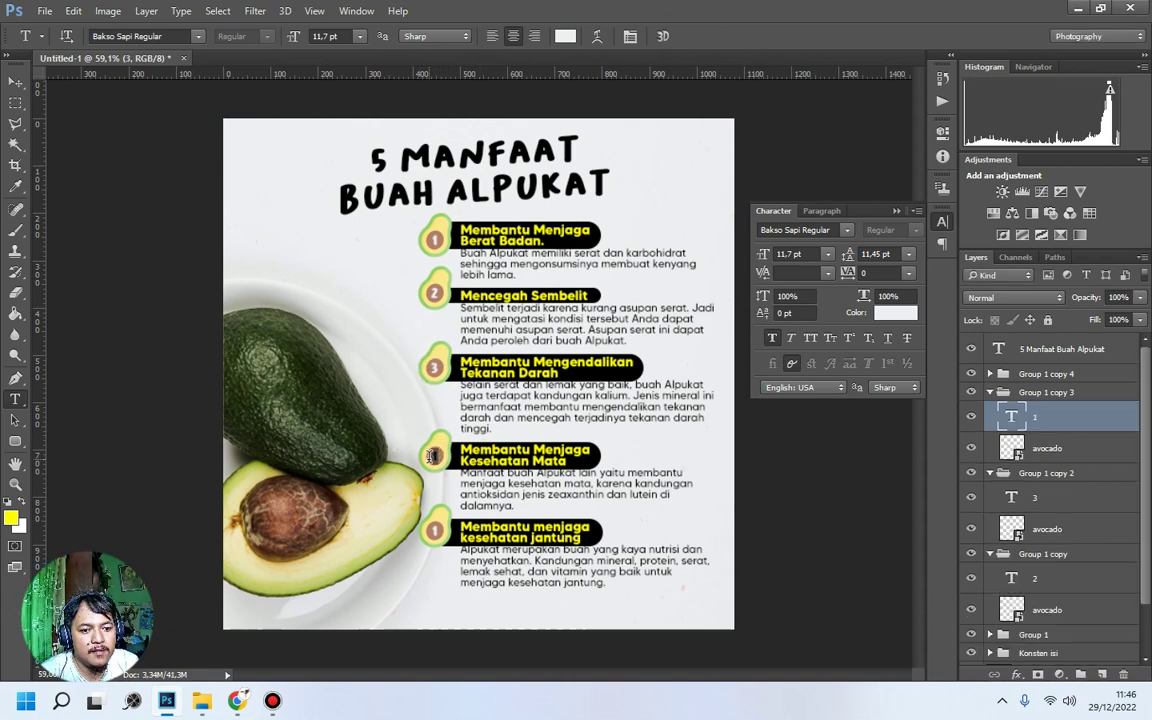
text(4)
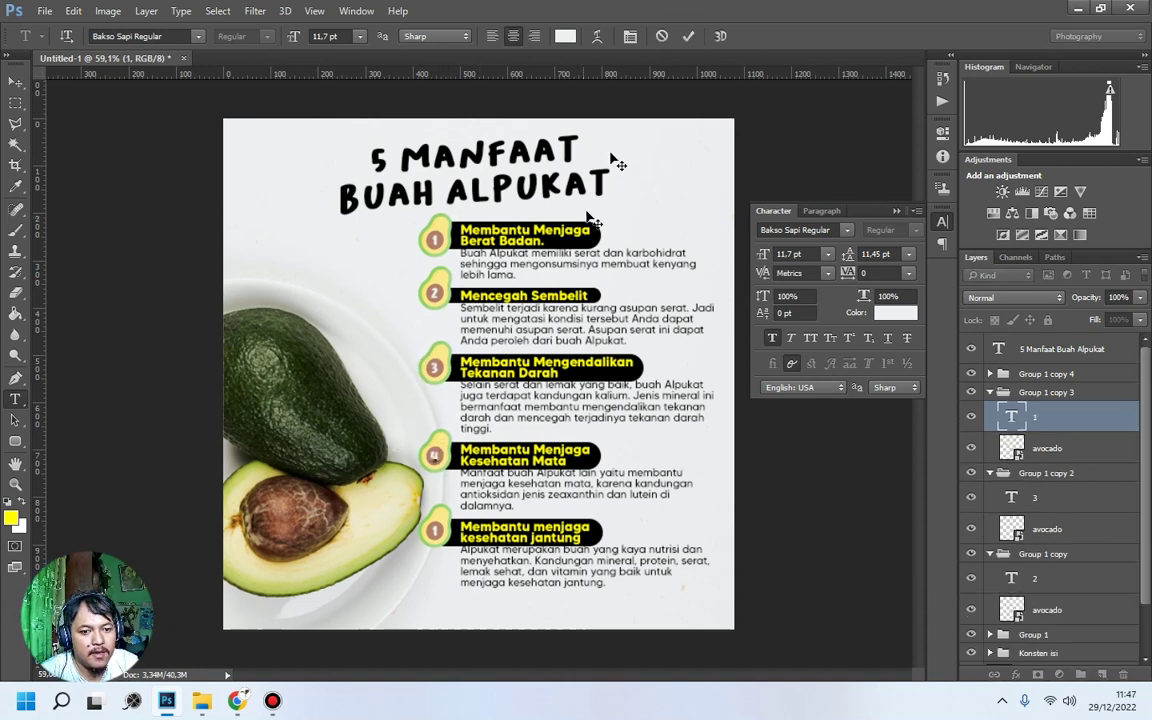
click(688, 36)
click(434, 530)
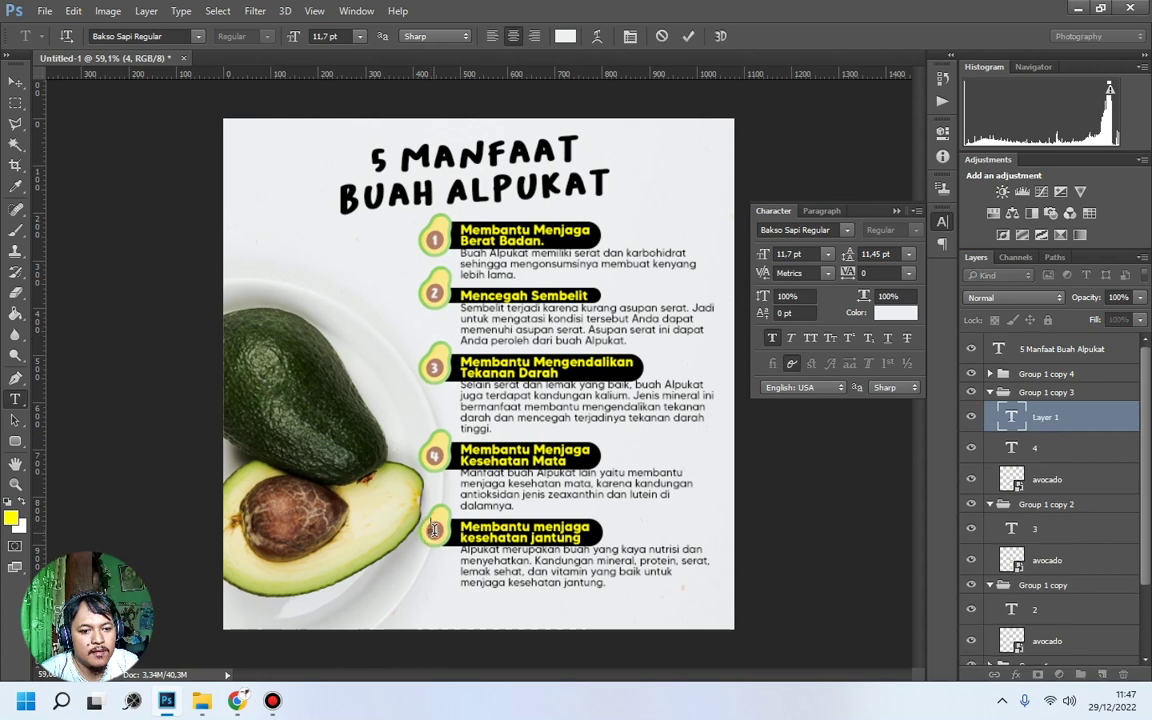
click(661, 36)
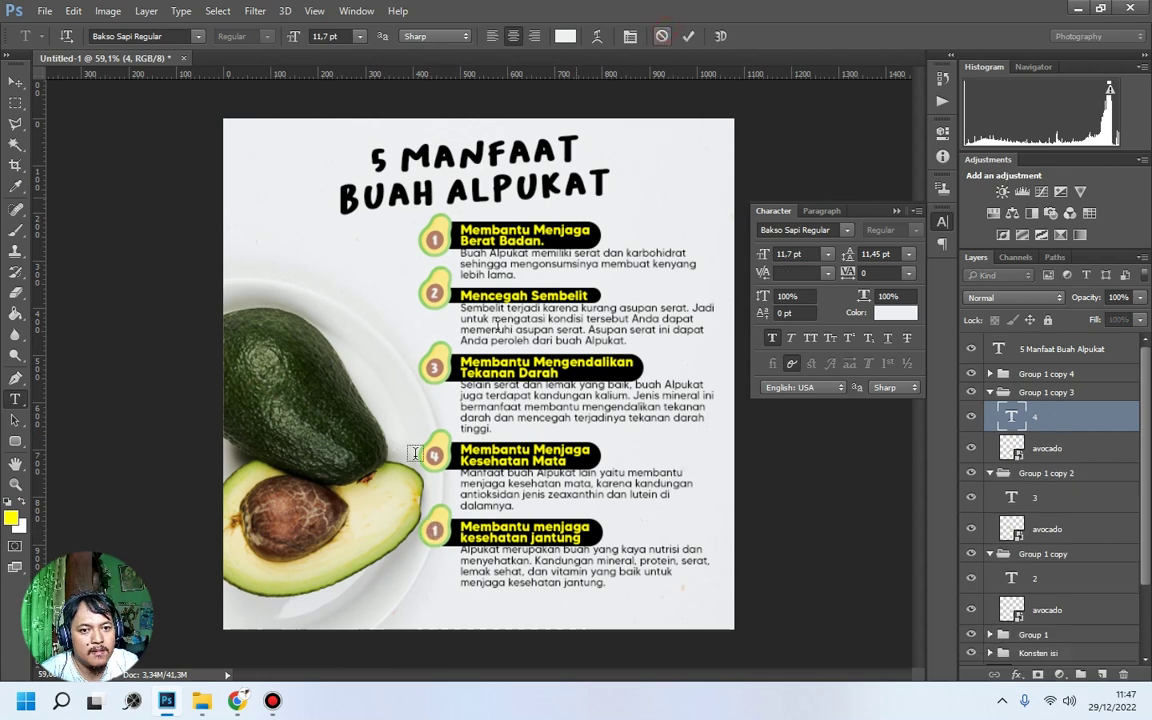
double_click(435, 530)
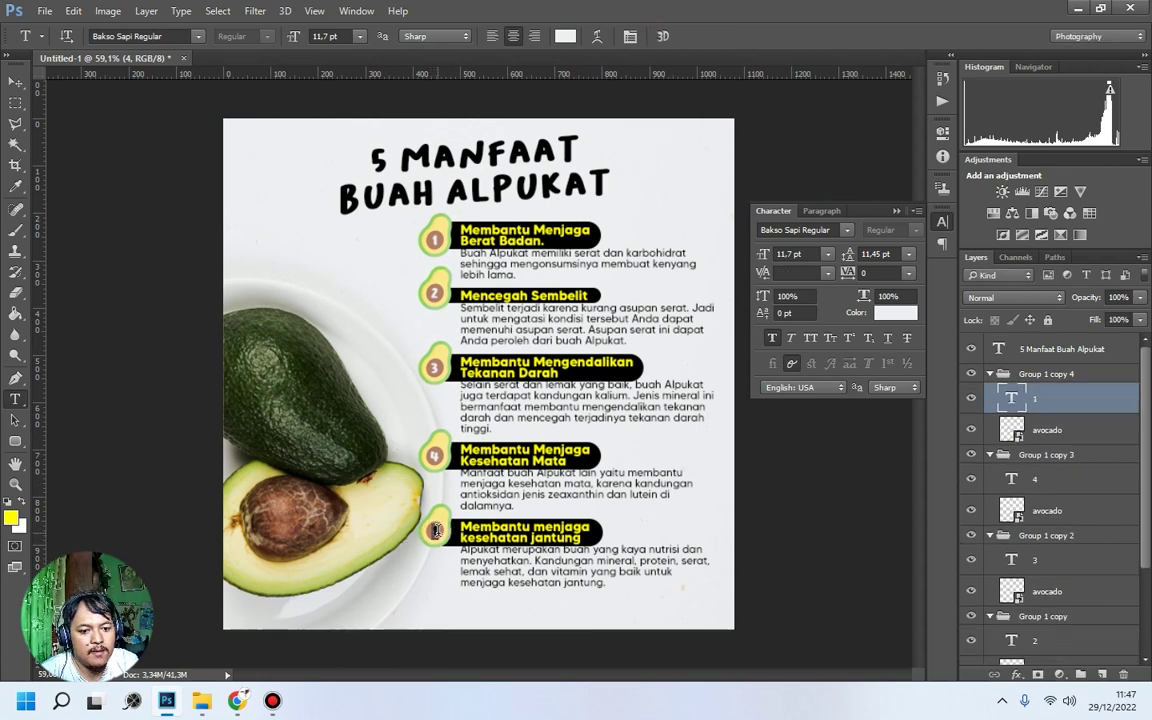
text(5)
click(688, 36)
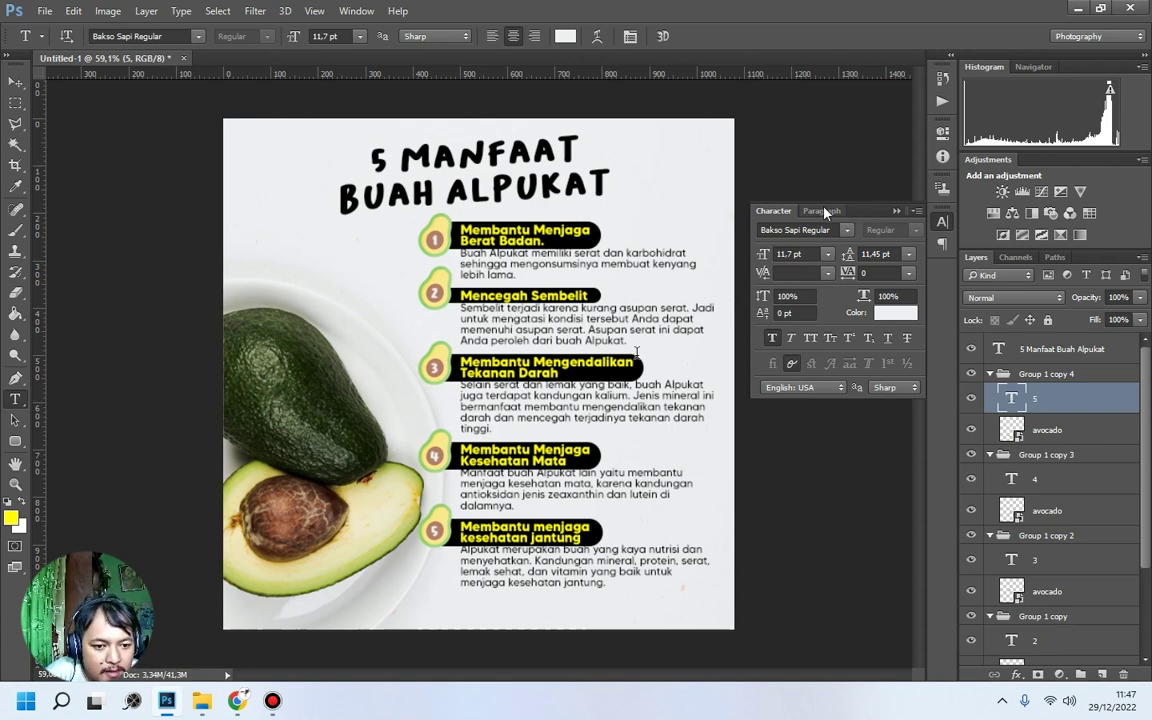
Reduce the height of the black bar behind "Membantu Menjaga Berat Badan." to 82.46%, centered at Y 247.50 px.
click(14, 81)
scroll(905, 453, up, 3)
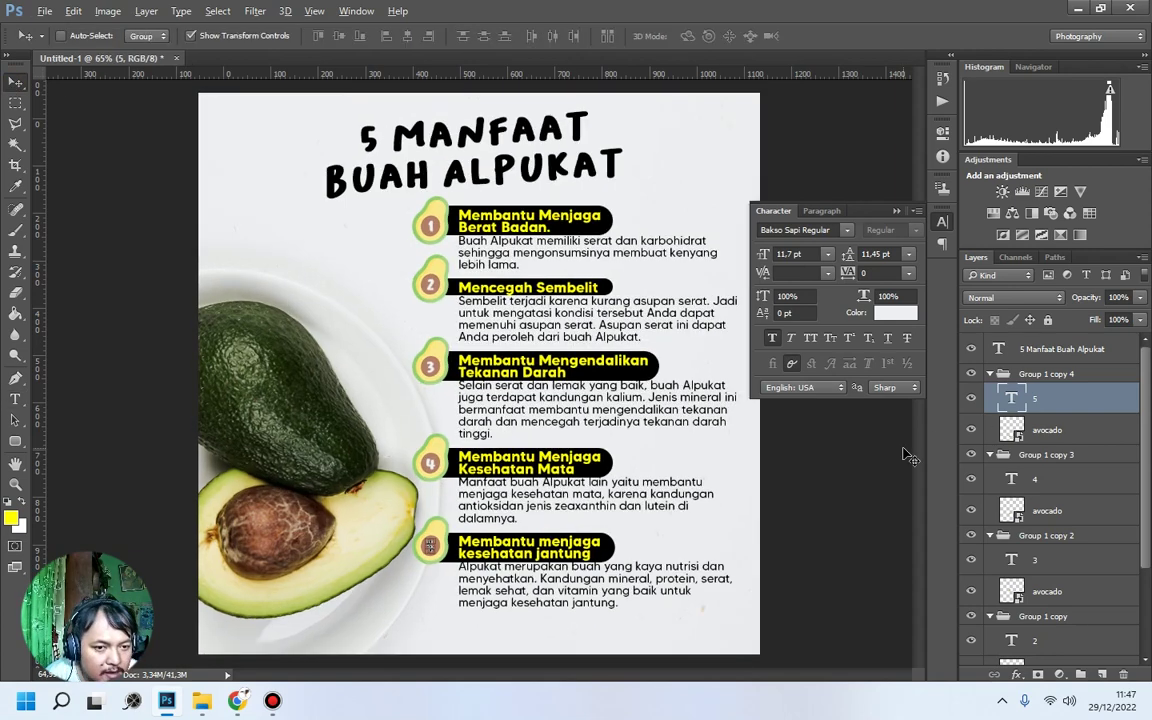
drag(709, 676, 672, 678)
scroll(540, 170, up, 5)
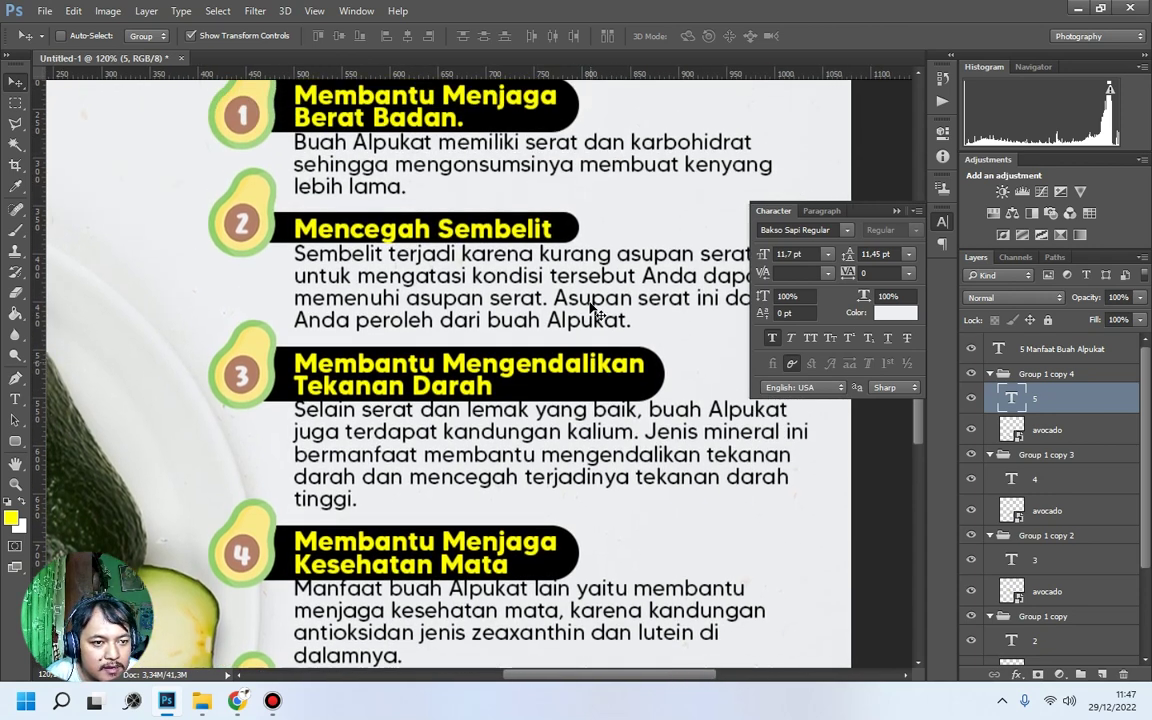
scroll(540, 170, up, 2)
right_click(529, 214)
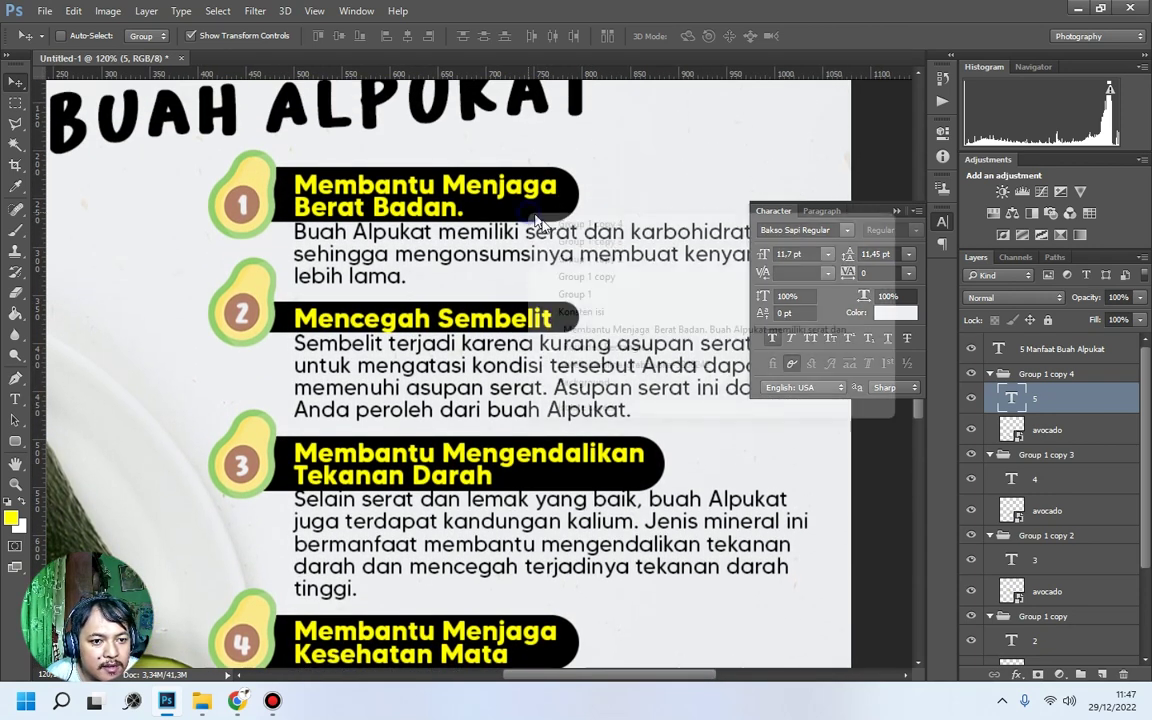
click(560, 347)
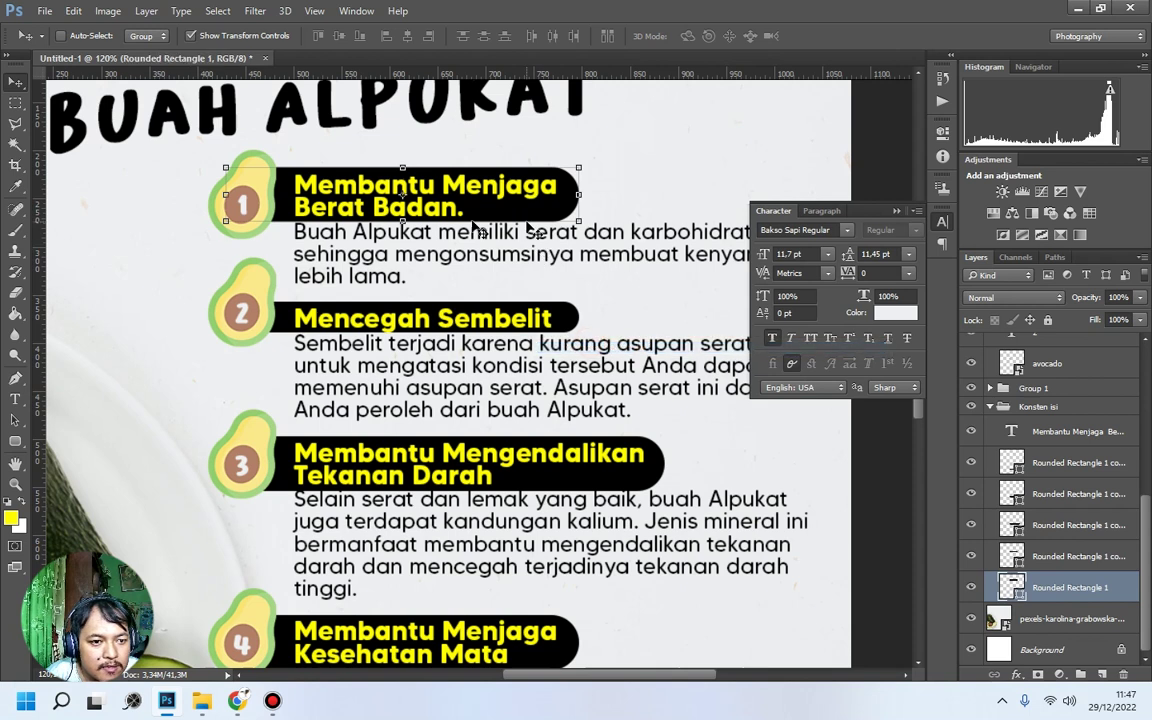
drag(400, 194, 406, 167)
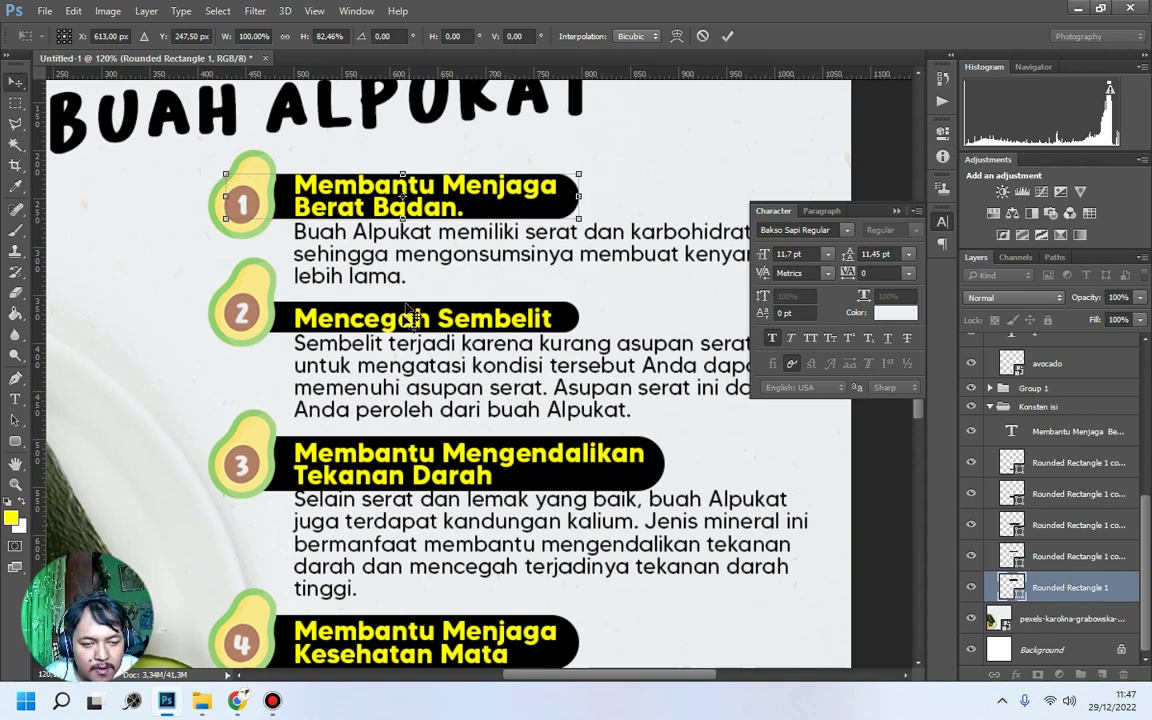
key(Return)
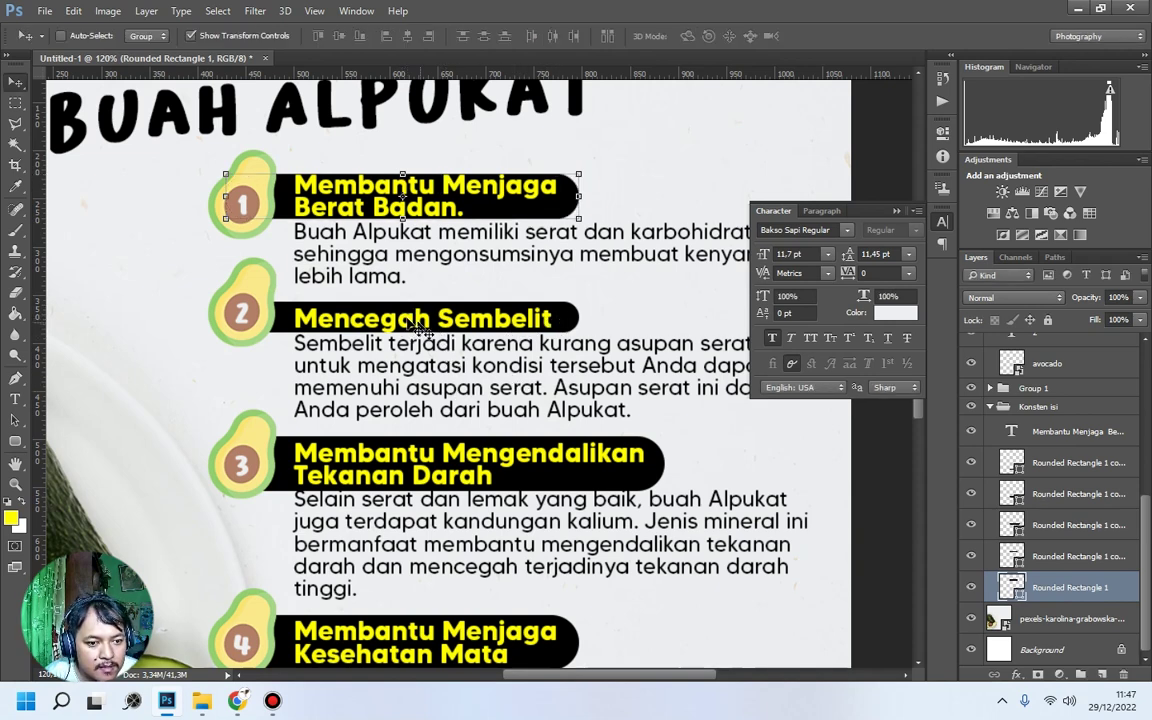
Reduce the height of the black bar behind "Mencegah Sembelit" to 96.88% and nudge it up about 1 px.
right_click(558, 320)
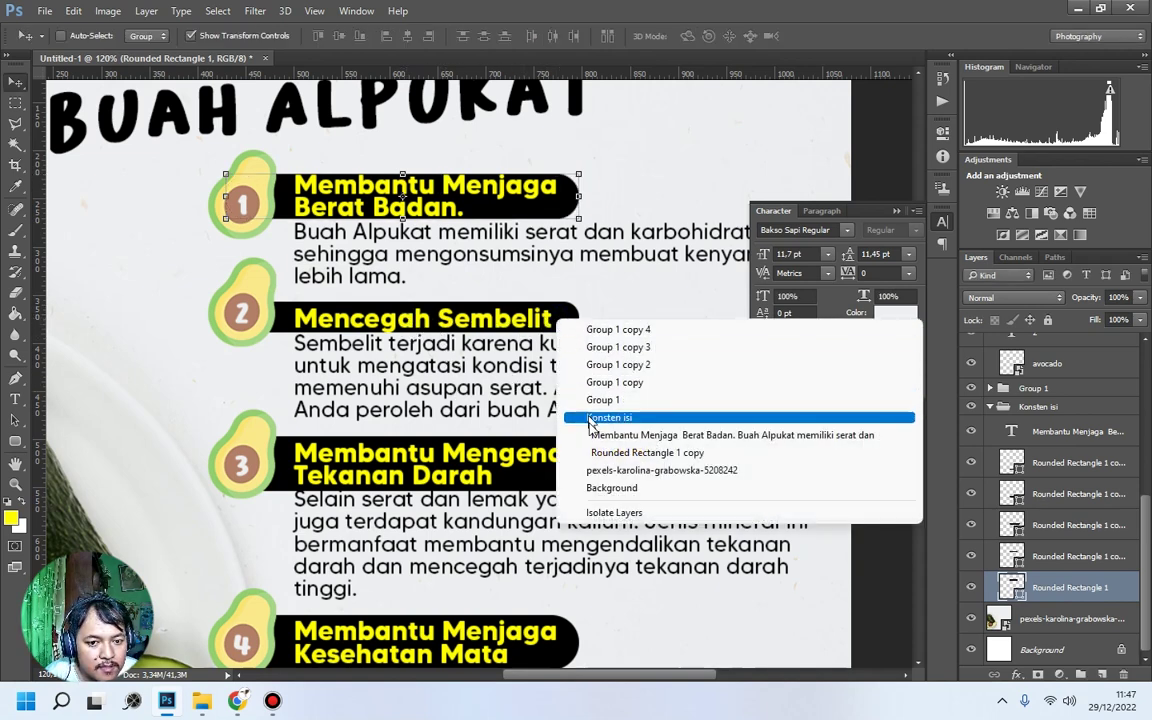
click(640, 453)
key(ctrl+t)
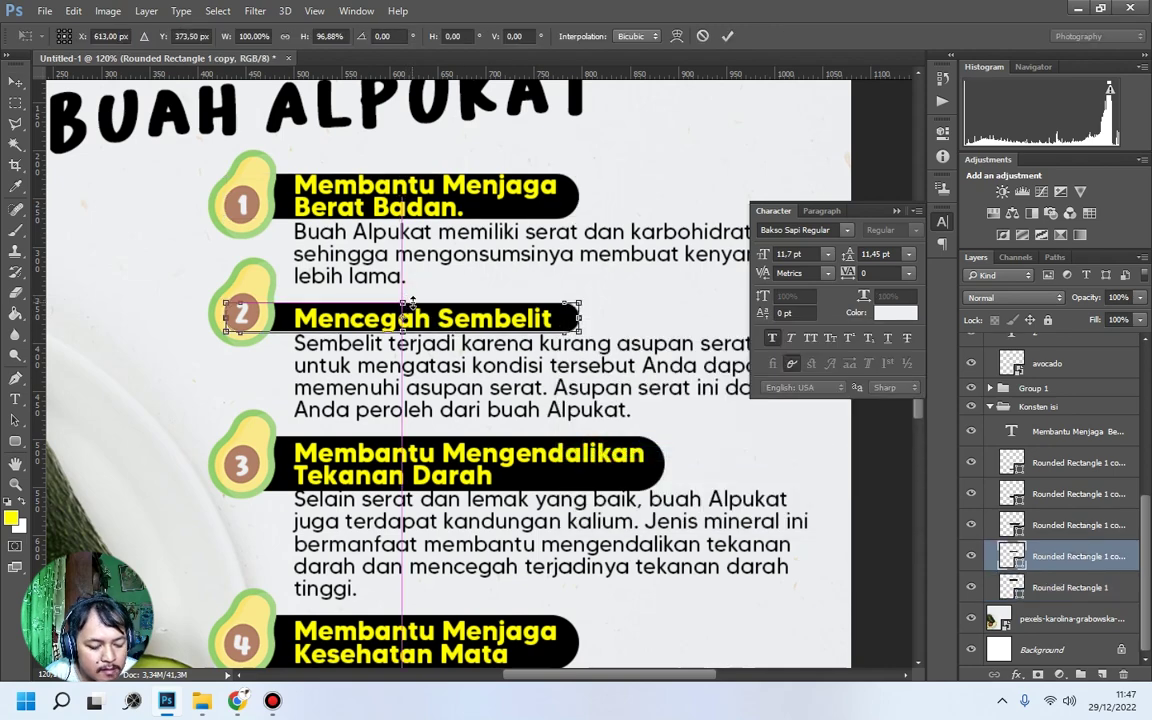
scroll(404, 301, up, 5)
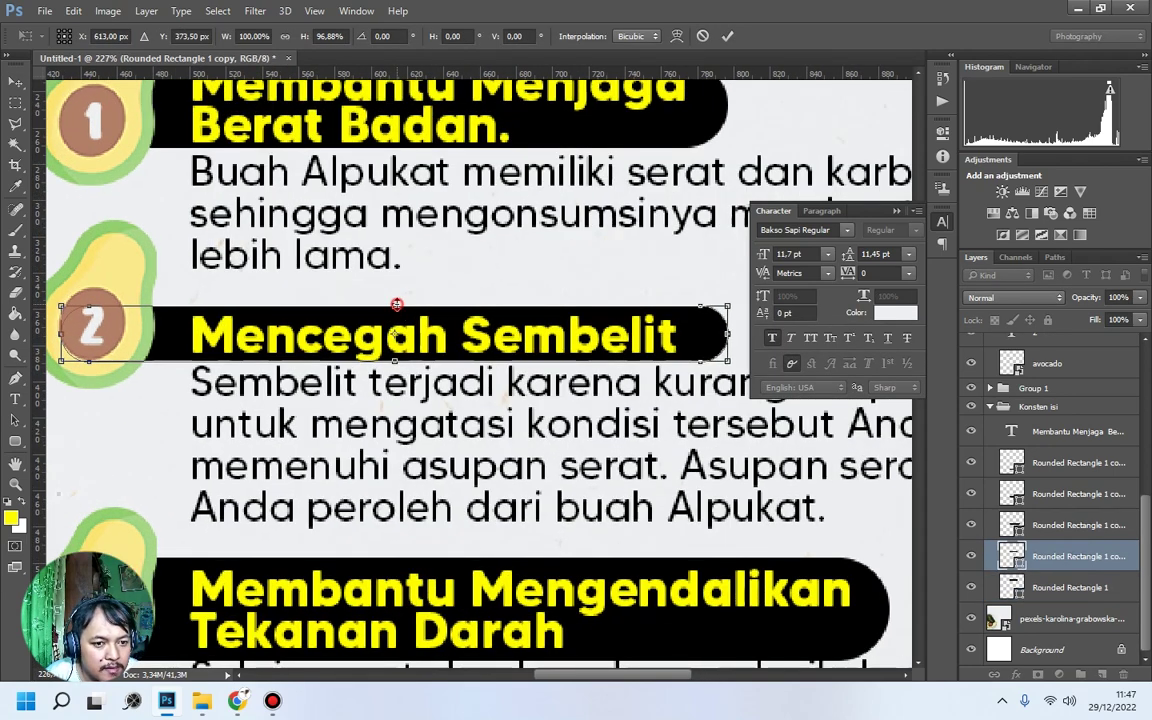
drag(396, 303, 395, 305)
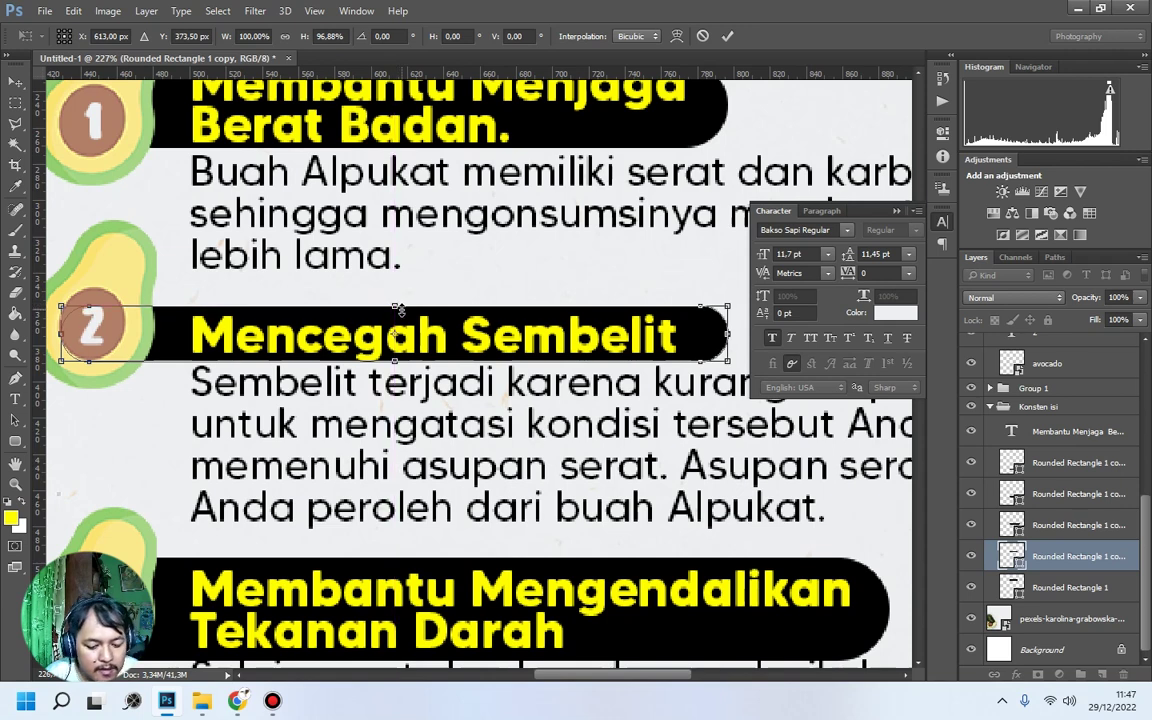
key(Return)
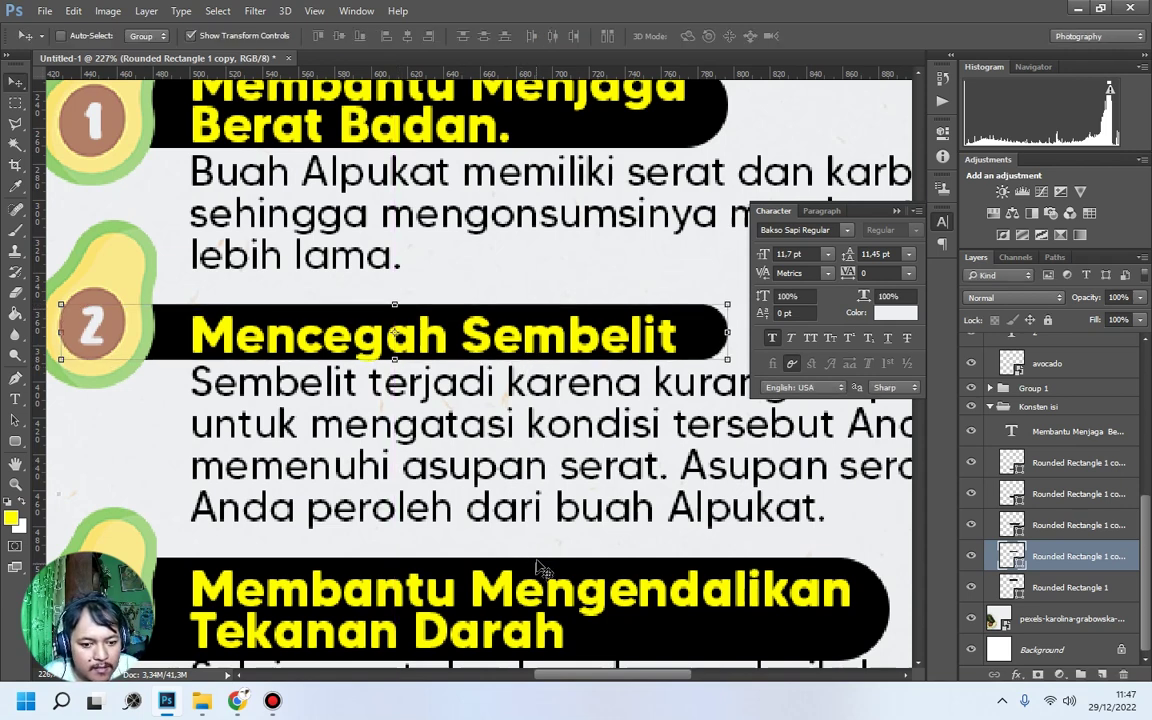
Reduce the height of the black bar behind "Membantu Mengendalikan Tekanan Darah" to 89.47%, centered at Y 525.50 px.
scroll(521, 537, down, 5)
scroll(585, 553, down, 6)
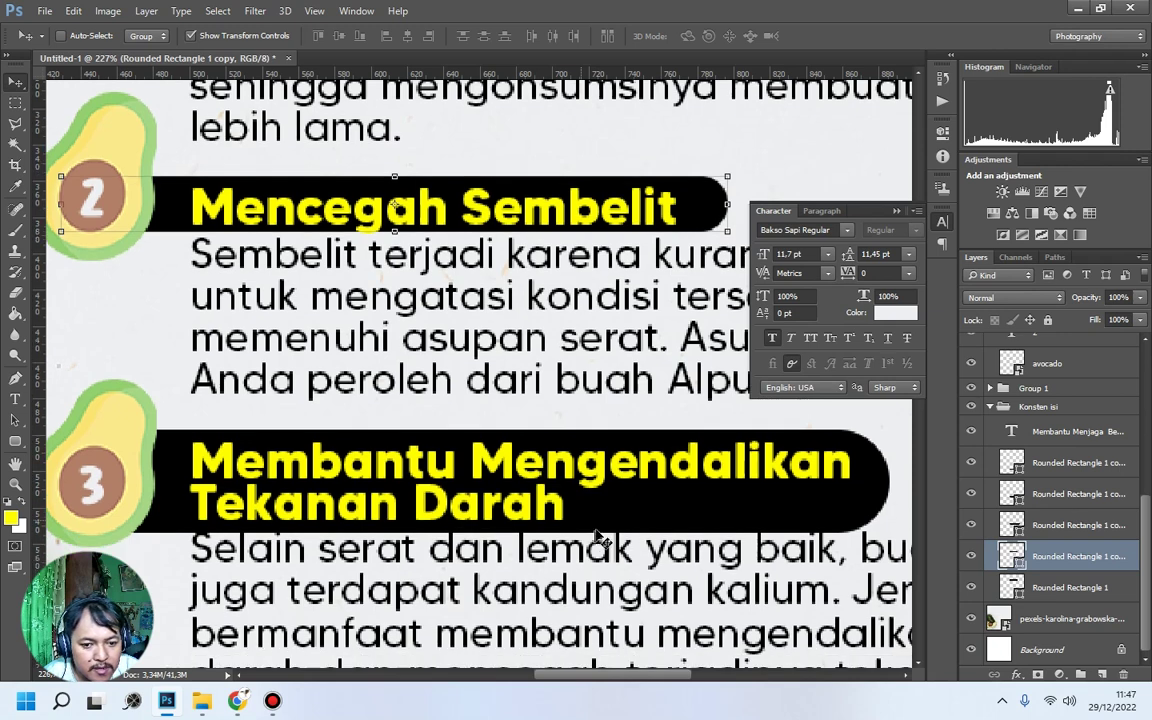
click(899, 216)
right_click(690, 438)
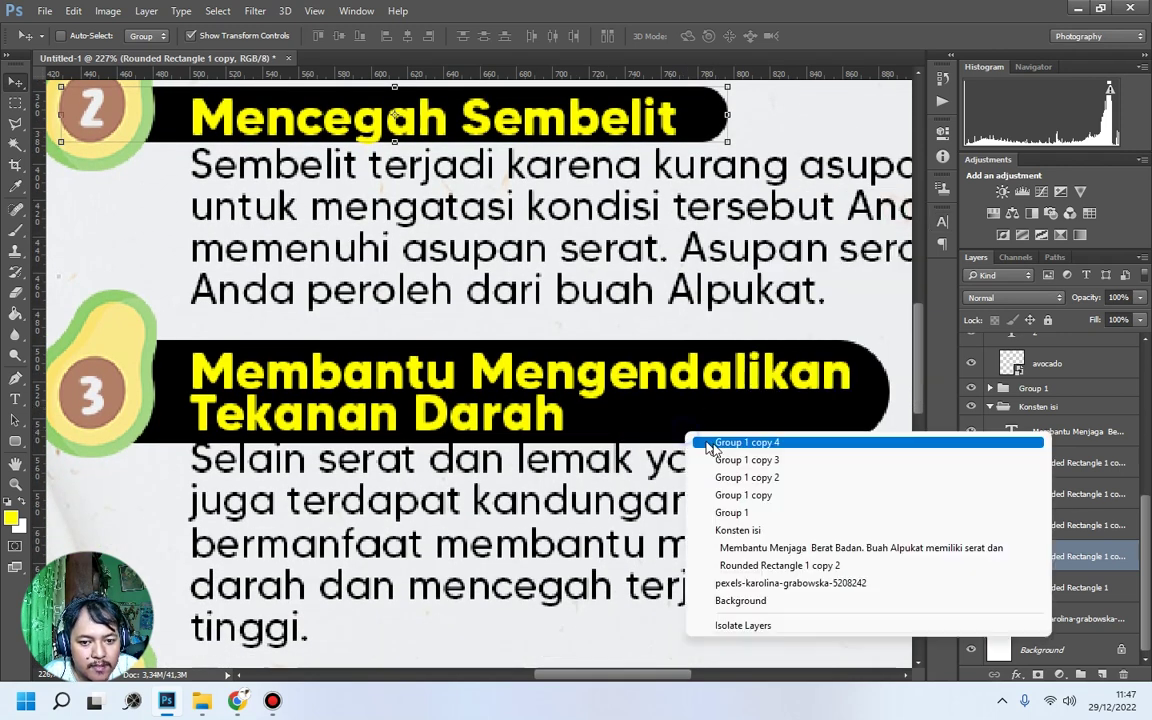
click(758, 566)
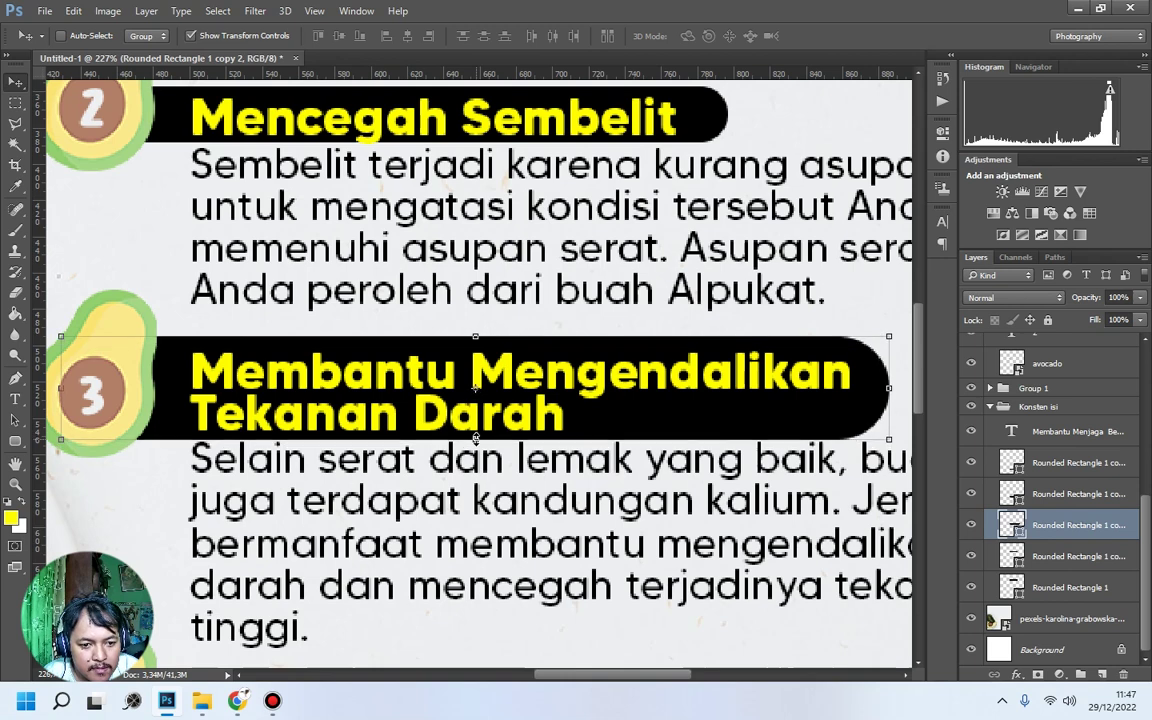
key(ctrl+t)
drag(473, 334, 474, 345)
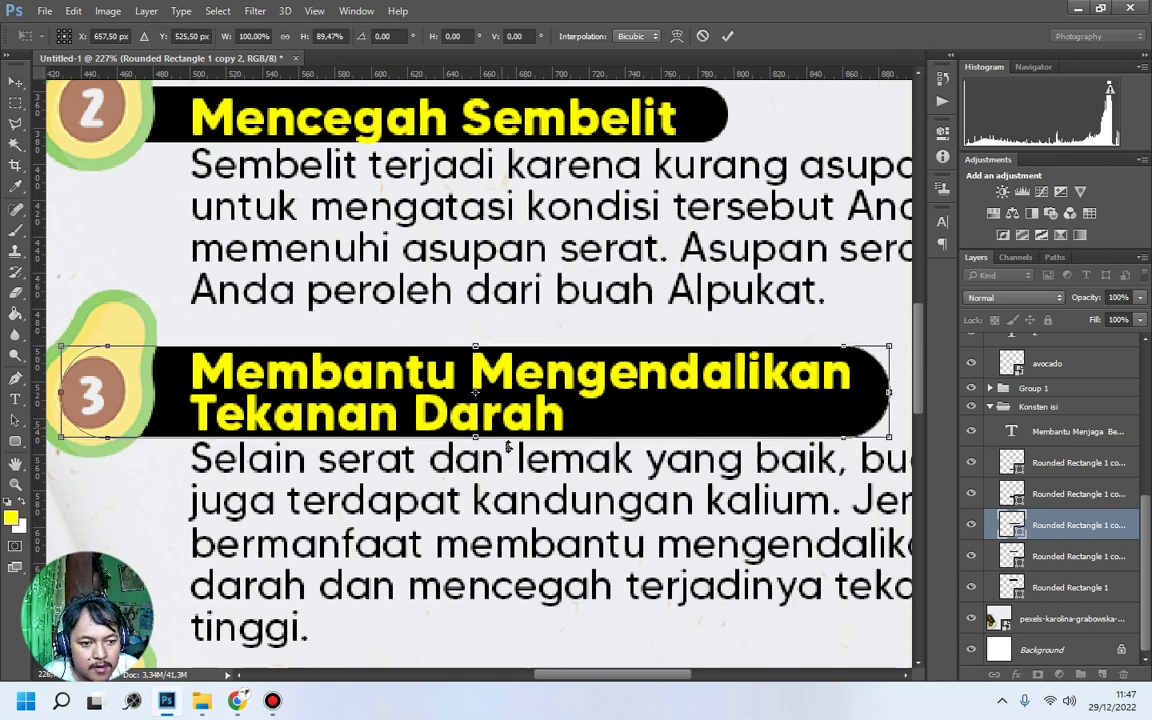
scroll(506, 437, down, 5)
scroll(509, 449, down, 7)
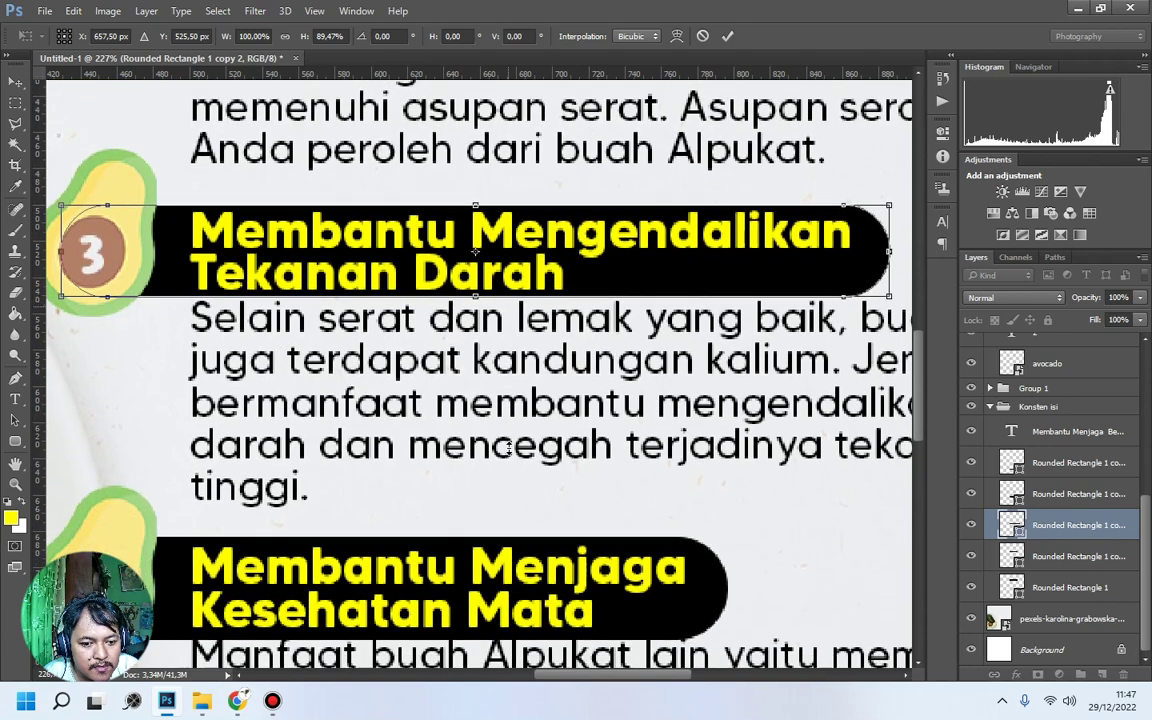
scroll(643, 490, down, 5)
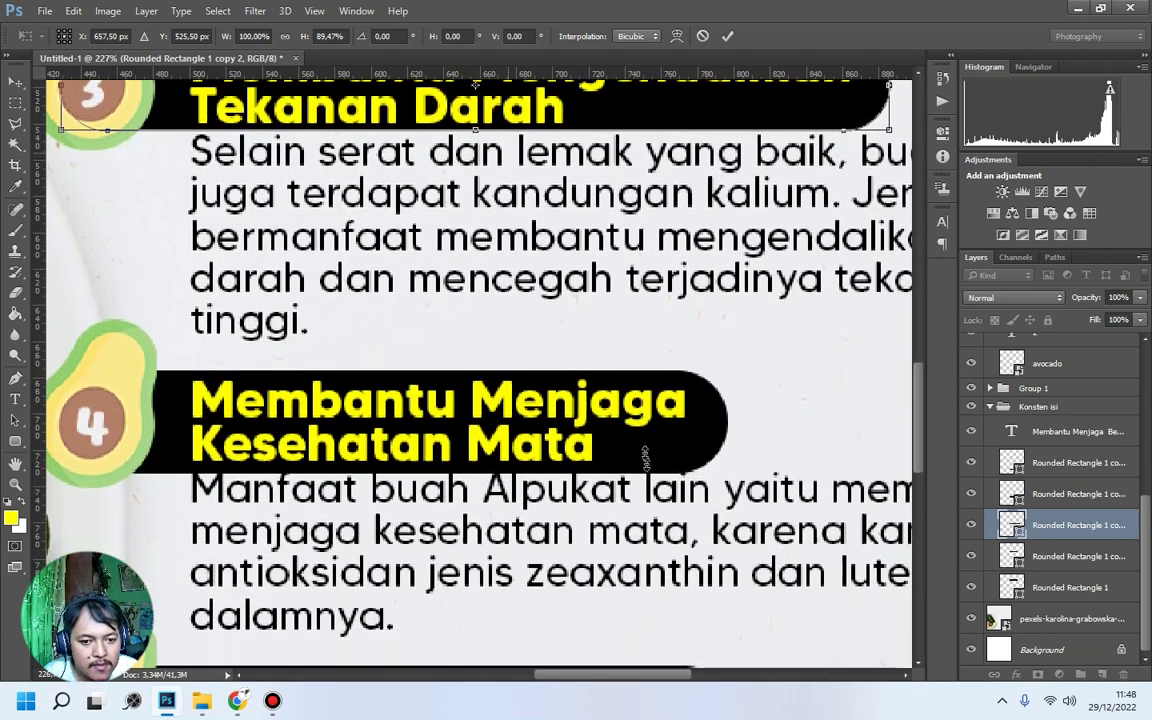
key(Return)
Nudge the black bar behind "Membantu Menjaga Kesehatan Mata" up about 3 px, reduce its height to 89.47%, and pull in its right end slightly.
right_click(620, 385)
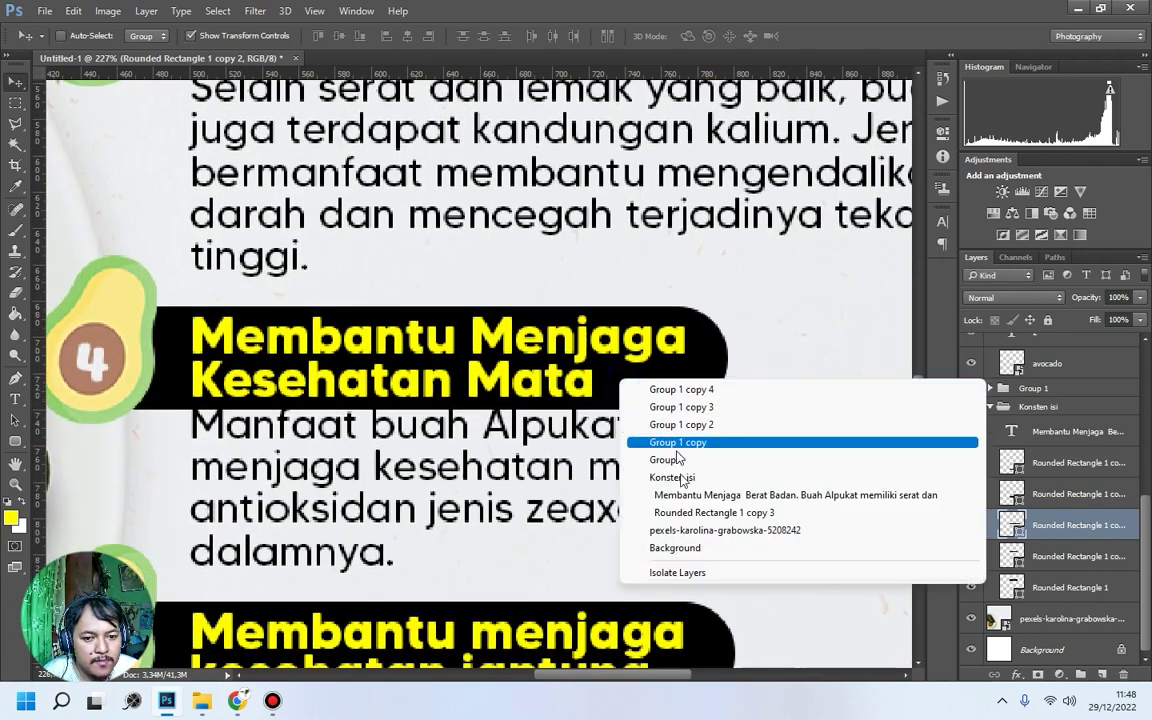
click(681, 513)
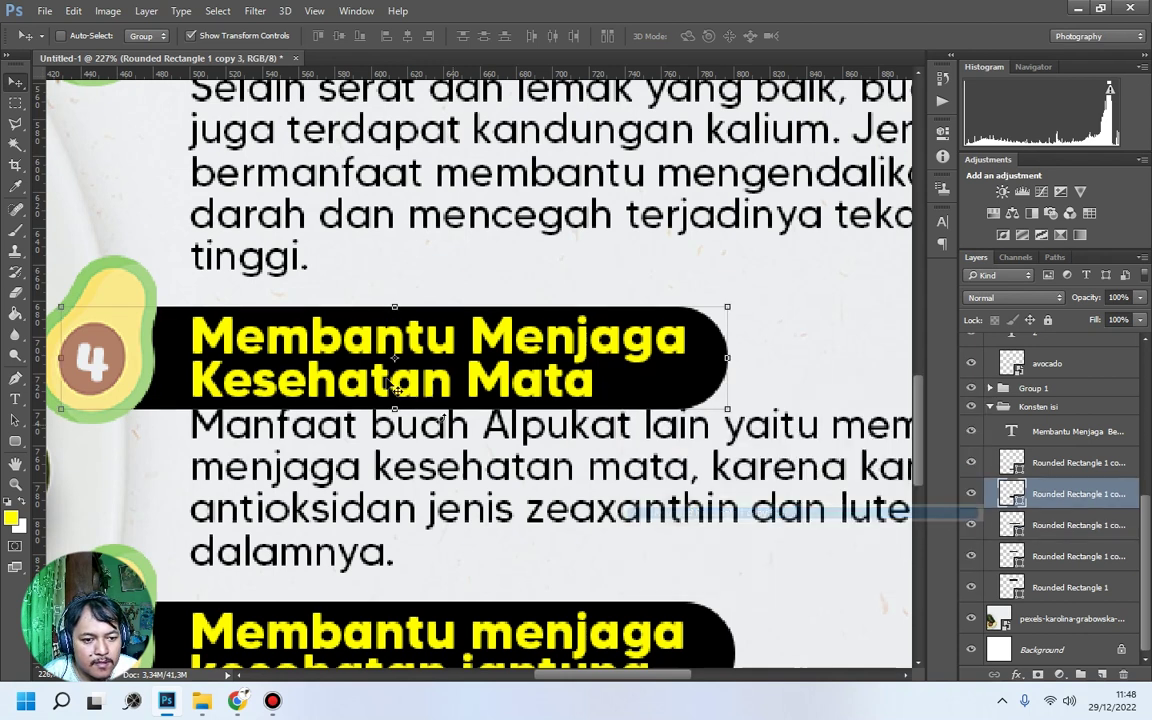
key(Up)
key(Up)
key(Up)
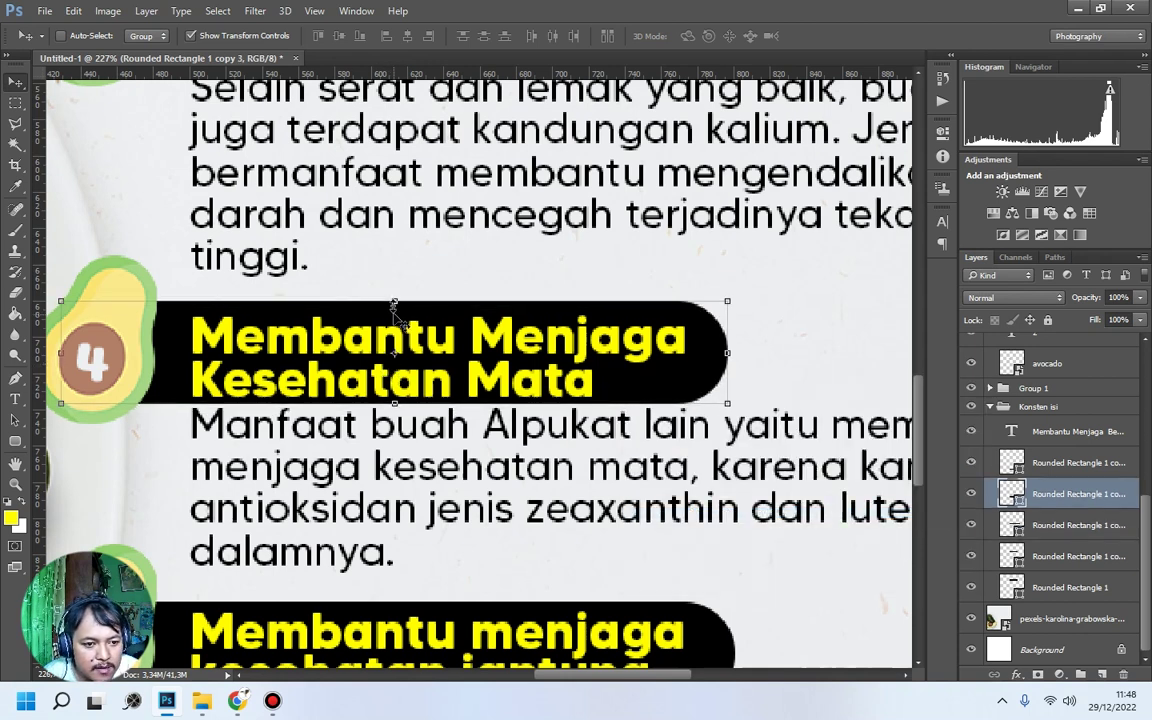
key(ctrl+t)
drag(394, 301, 394, 316)
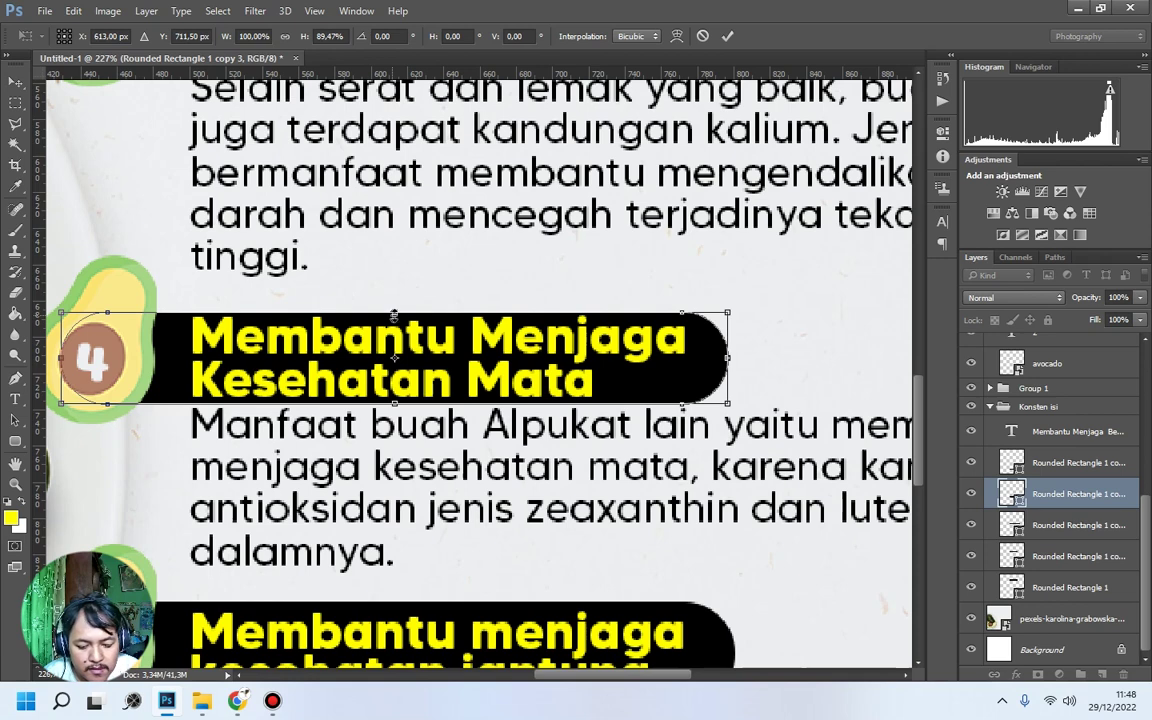
key(Return)
drag(729, 362, 713, 362)
key(Return)
Move the black bar behind "Membantu menjaga kesehatan jantung" up slightly, reduce its height to 92.98%, and shorten its right end about 11 px.
scroll(686, 415, down, 1)
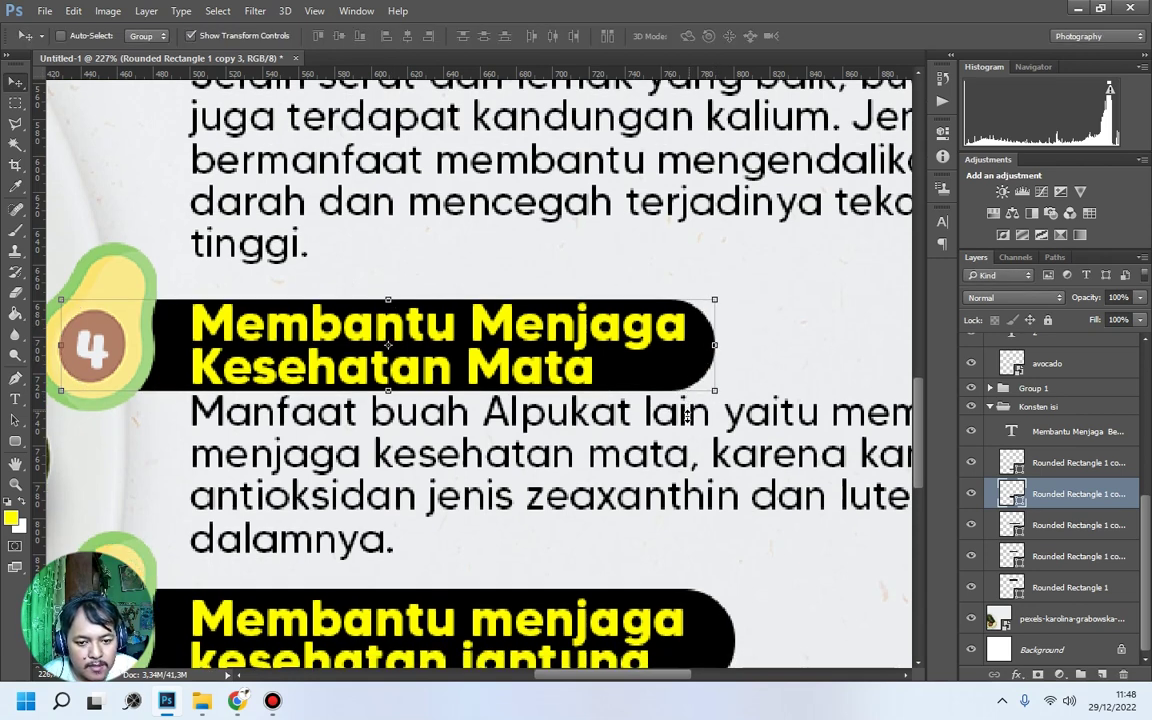
scroll(686, 415, down, 5)
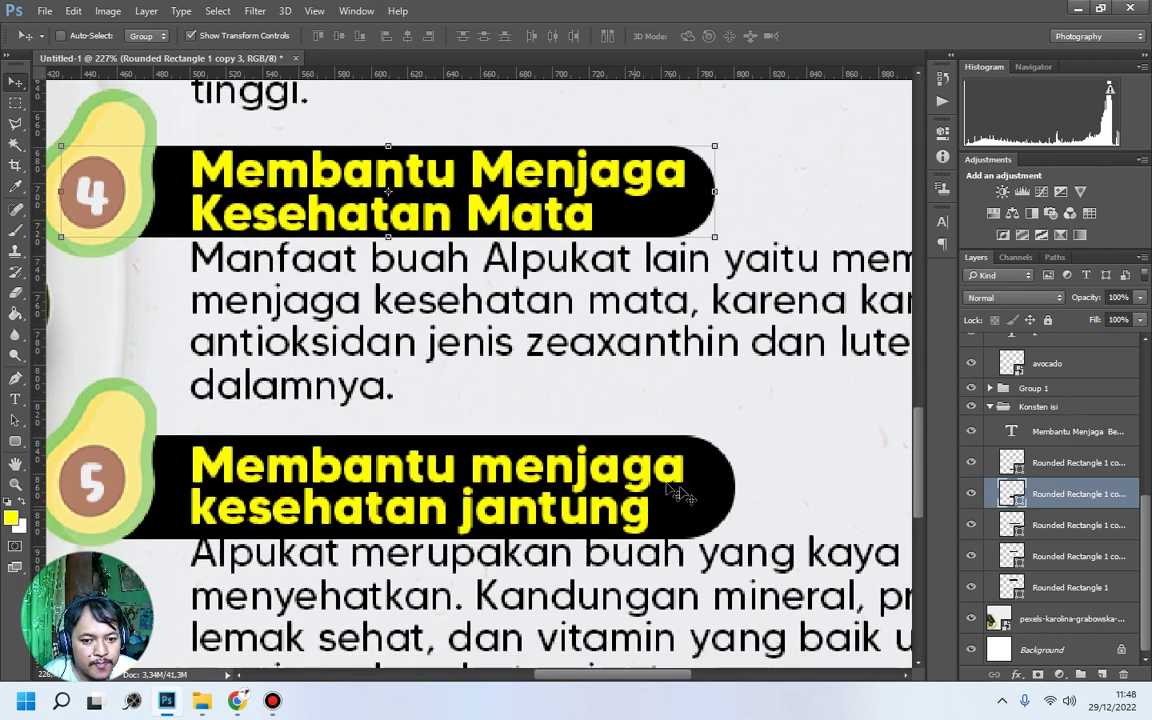
scroll(680, 480, down, 5)
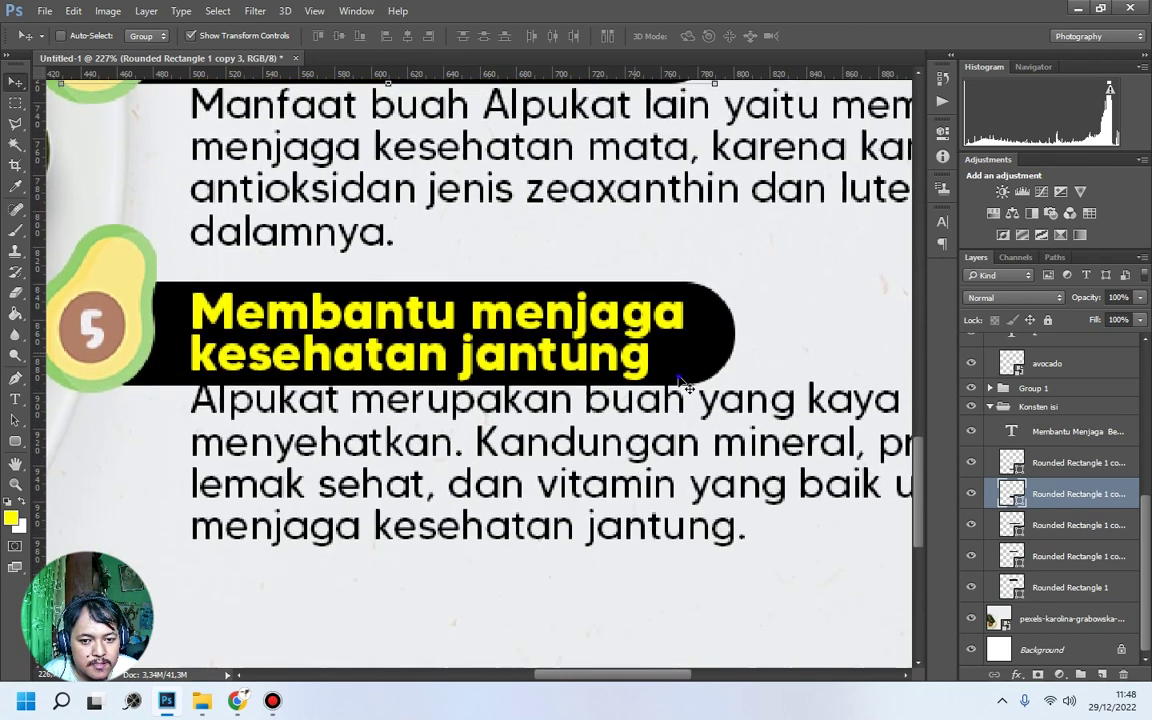
right_click(678, 380)
right_click(674, 346)
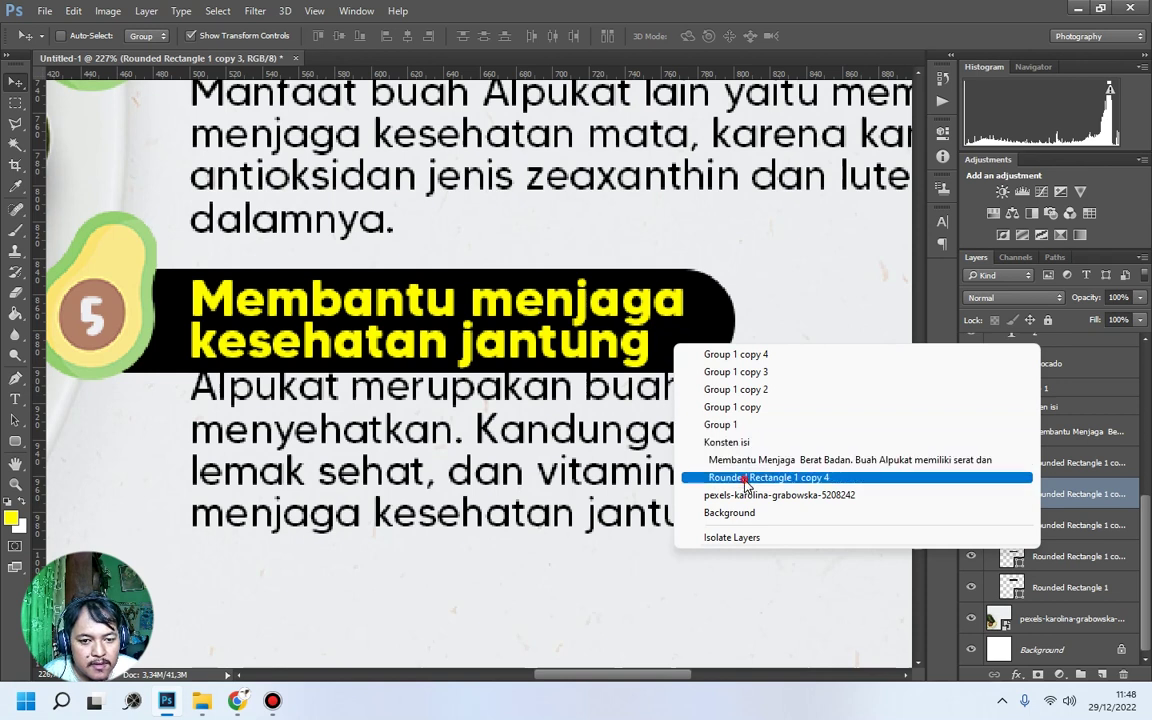
click(745, 480)
drag(493, 345, 490, 342)
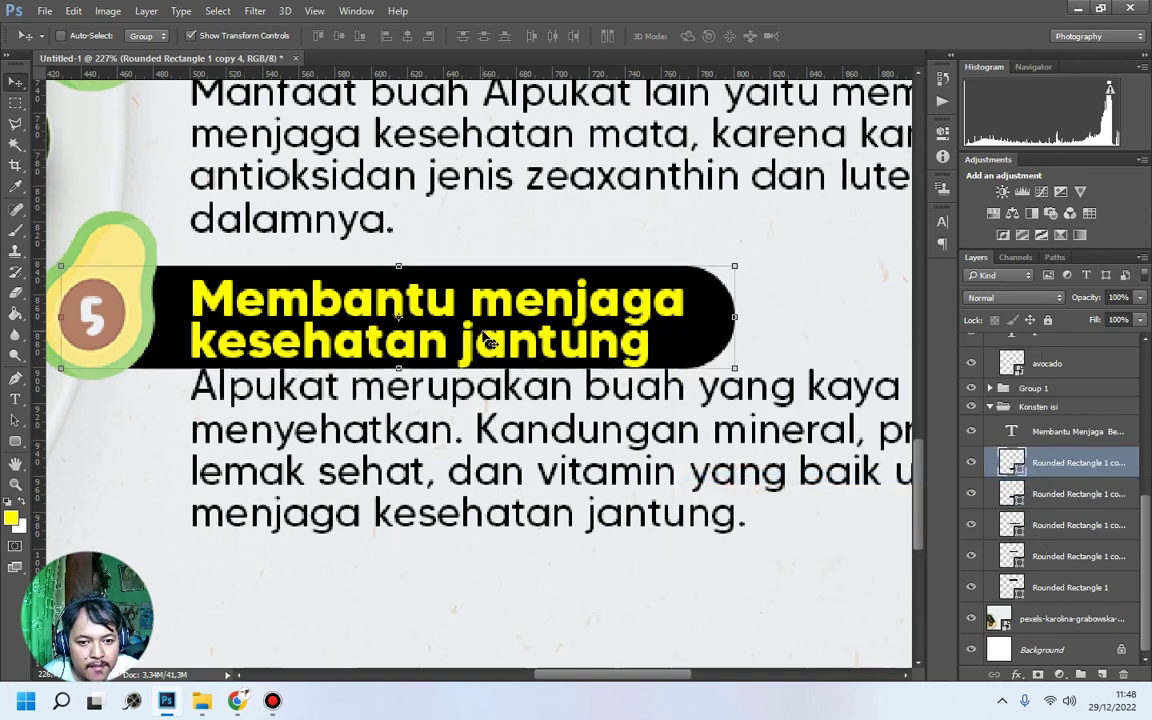
key(ctrl+t)
mouse_move(399, 266)
mouse_down()
mouse_move(398, 249)
mouse_move(418, 280)
mouse_up()
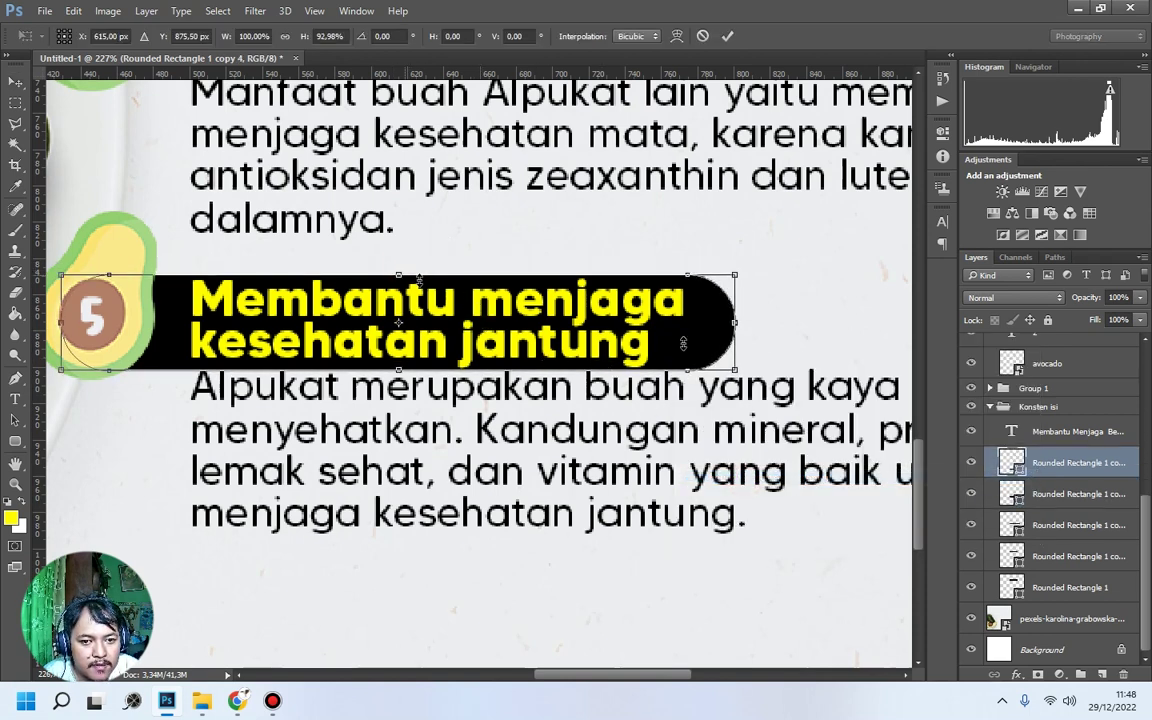
drag(733, 323, 714, 323)
key(Return)
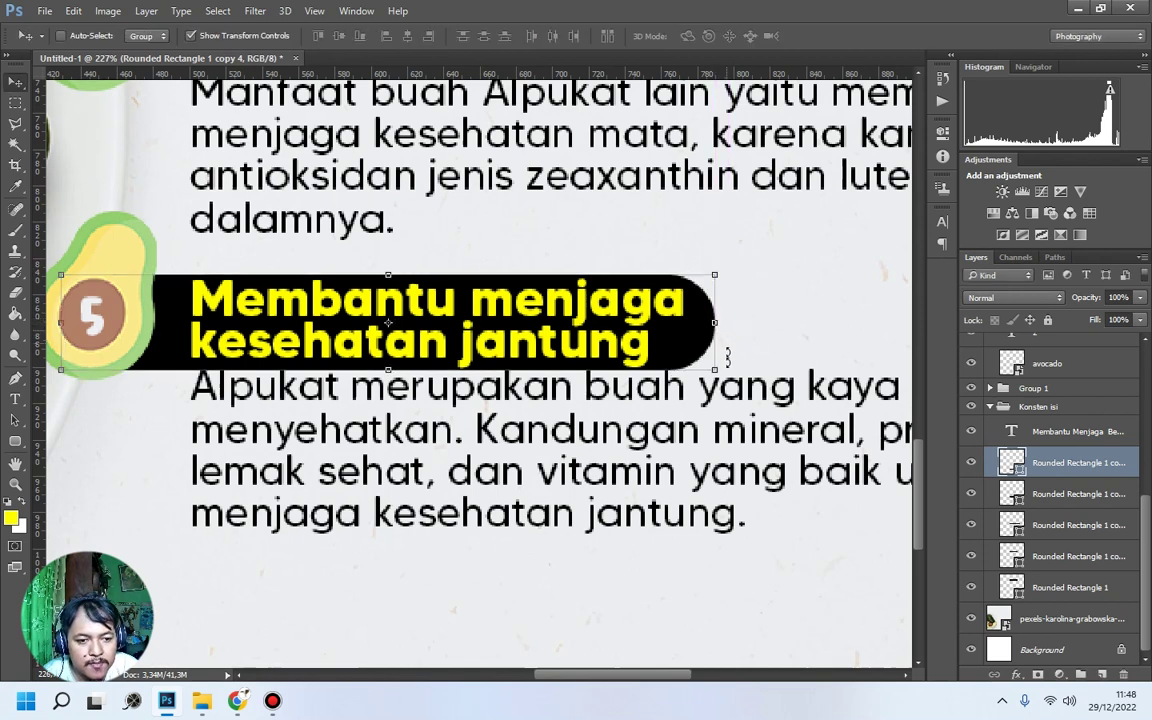
Set the leading of the first text line under "Membantu menjaga kesehatan jantung" to 9 pt.
click(20, 399)
drag(197, 383, 810, 360)
key(ctrl+t)
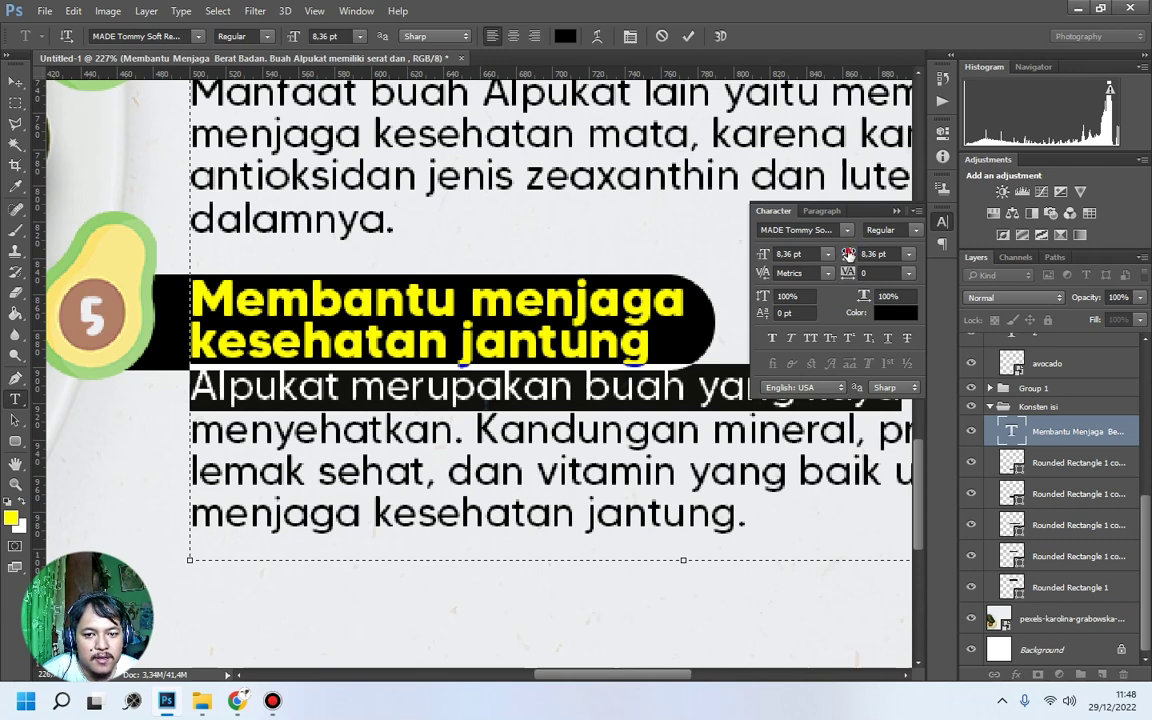
drag(848, 254, 851, 254)
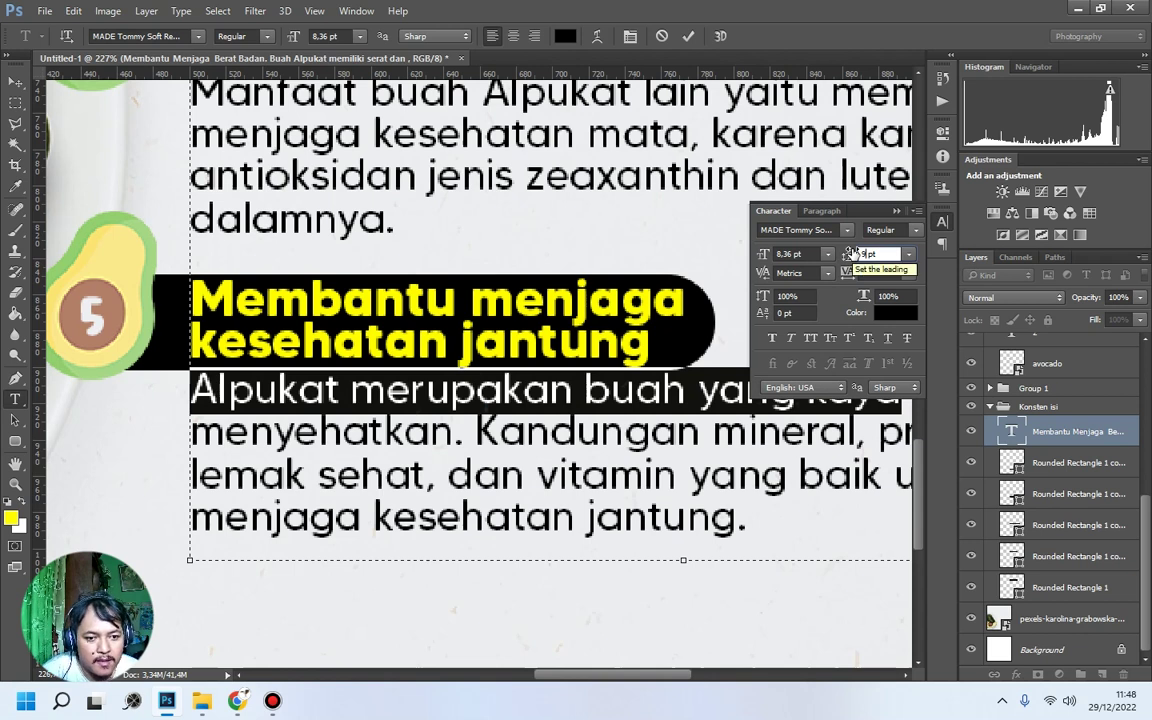
click(621, 250)
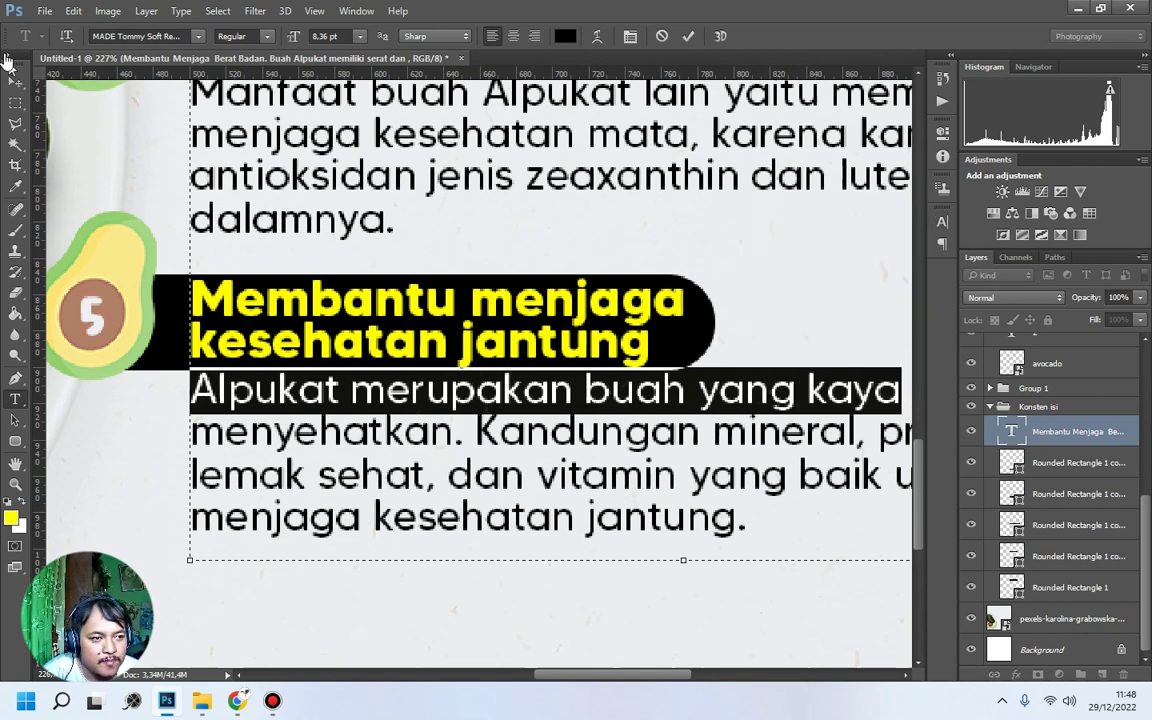
Nudge the black bar behind "Membantu menjaga kesehatan jantung" down about 1 px.
click(16, 85)
right_click(673, 347)
click(726, 480)
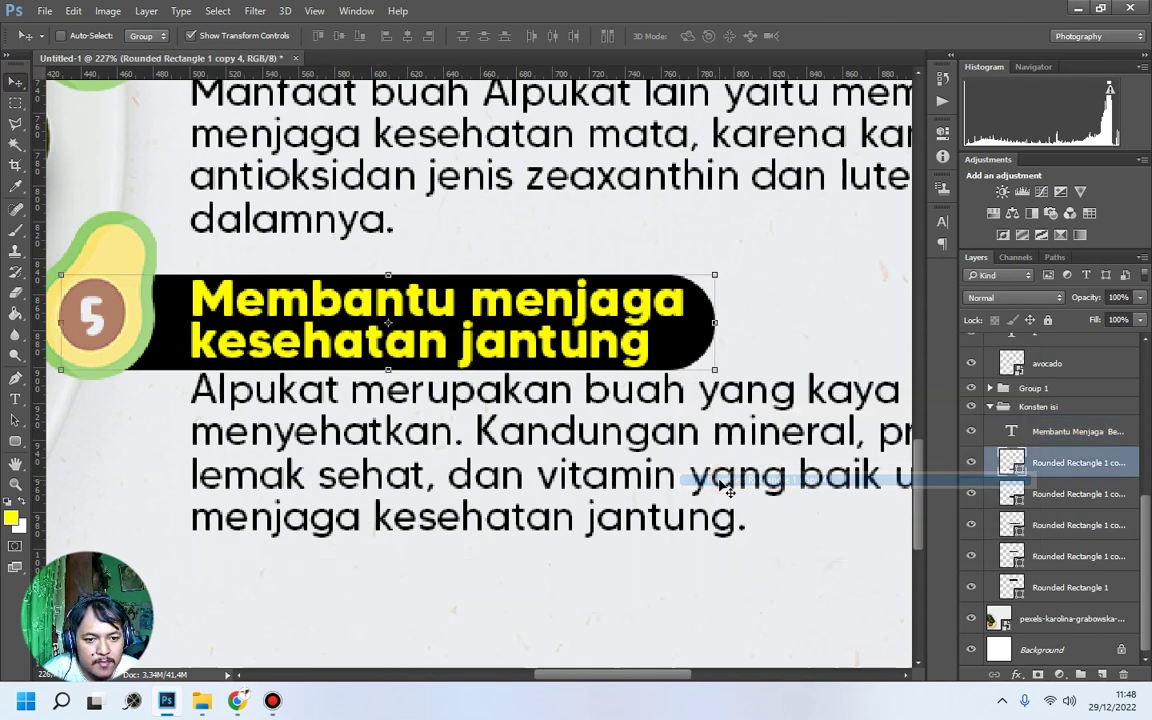
key(Down)
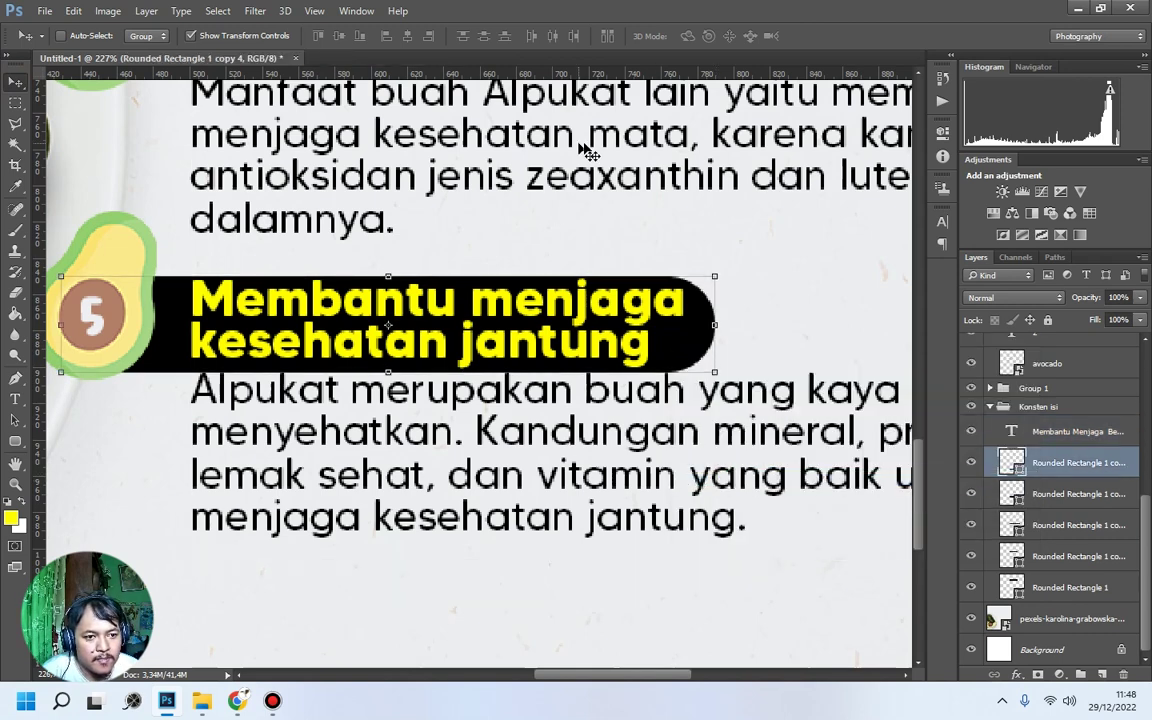
Place the embedded image "tempelate makan enak today.png" at its original size over the poster and move its layer above all others.
scroll(617, 240, down, 6)
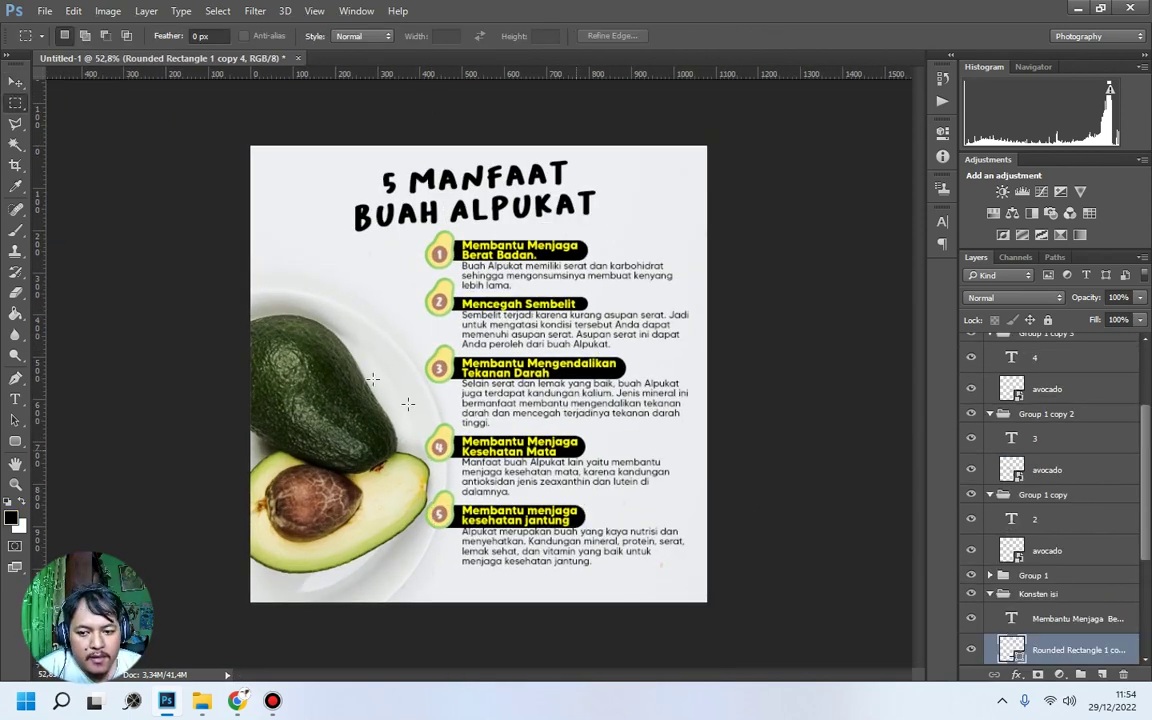
click(44, 11)
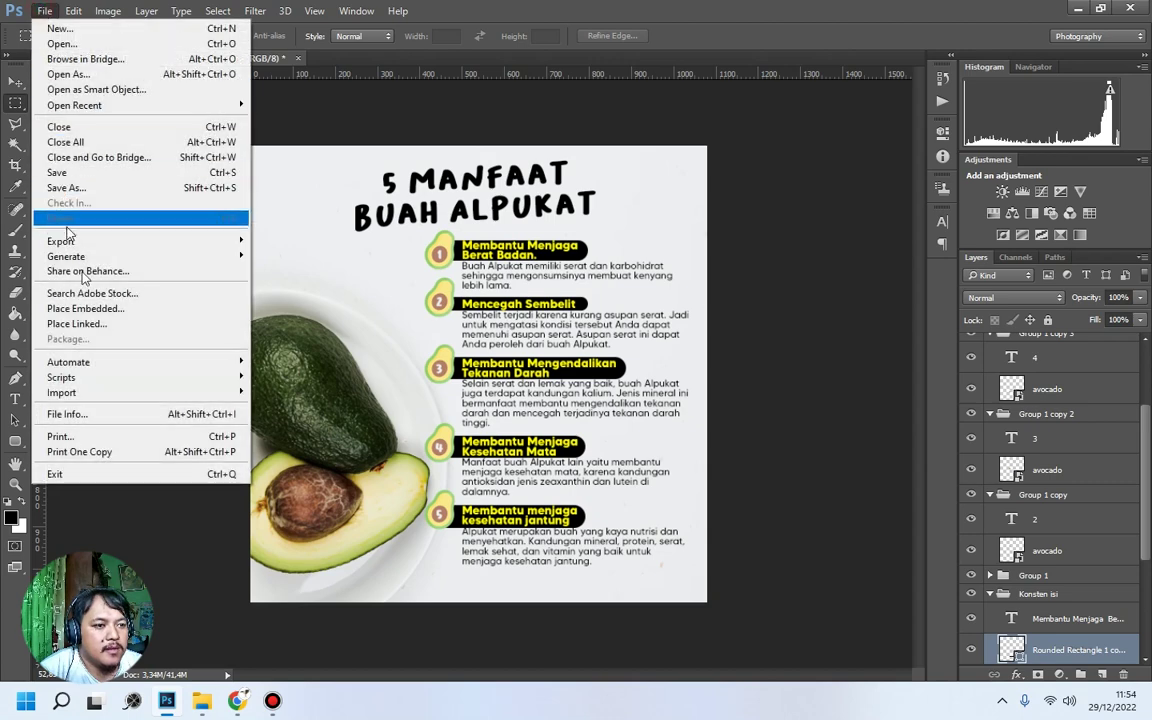
click(118, 308)
click(271, 182)
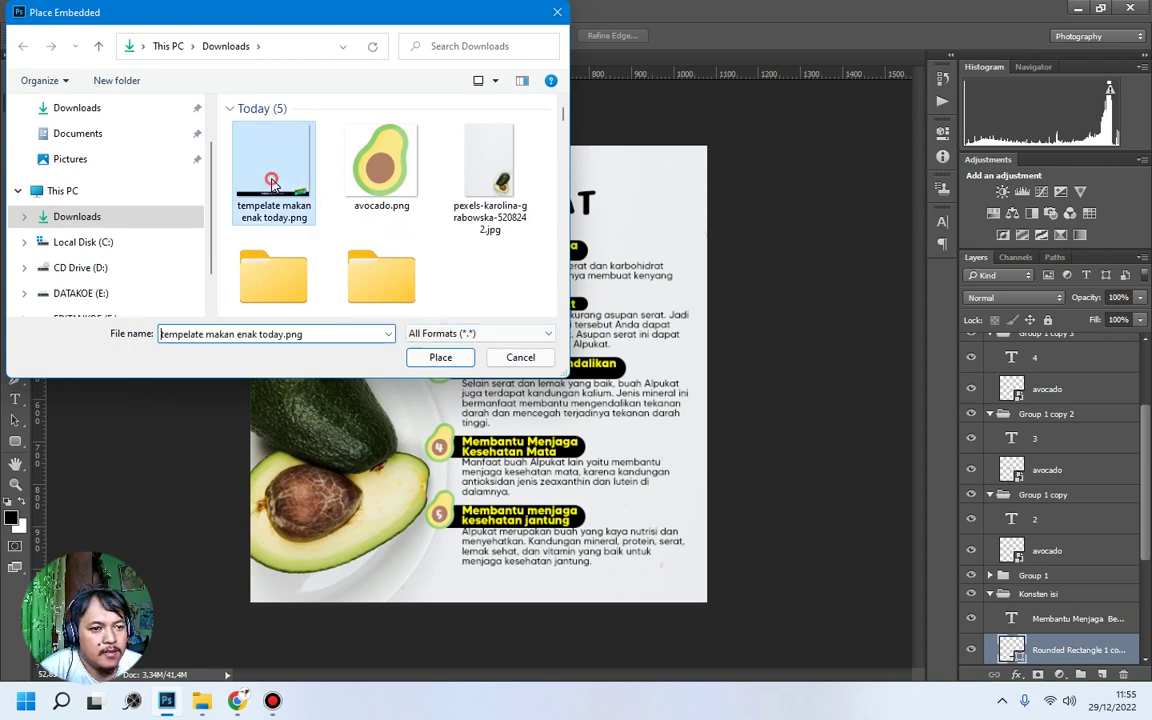
click(452, 358)
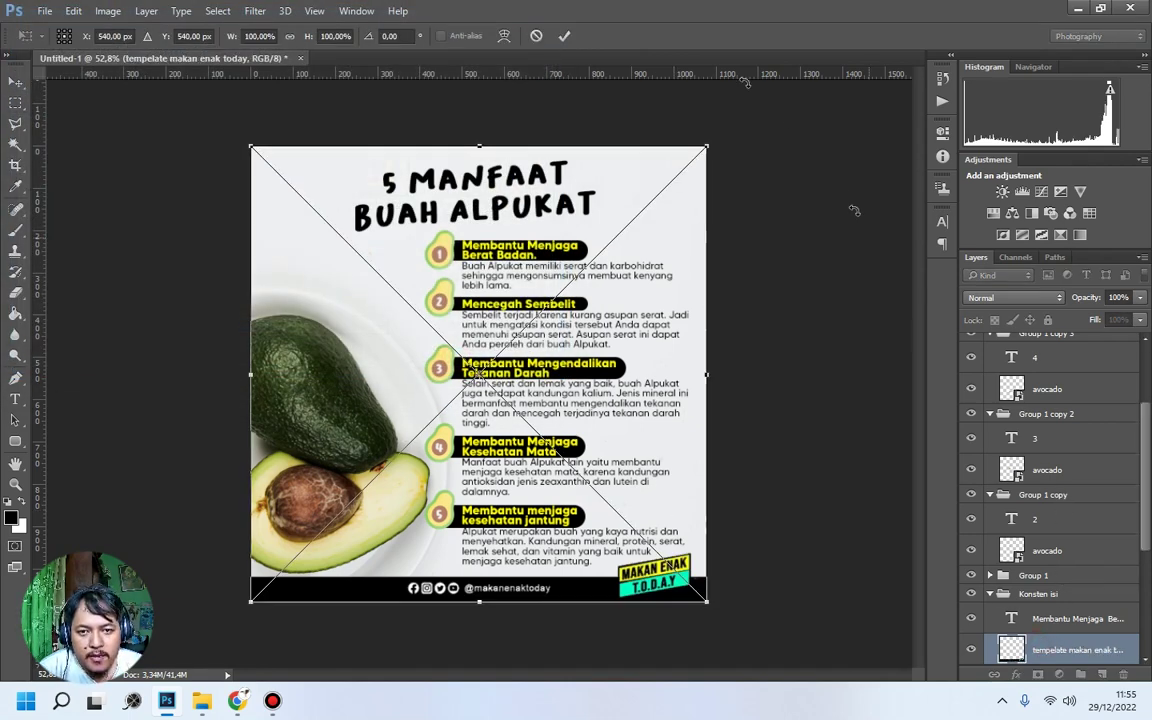
click(564, 36)
drag(1059, 650, 1066, 340)
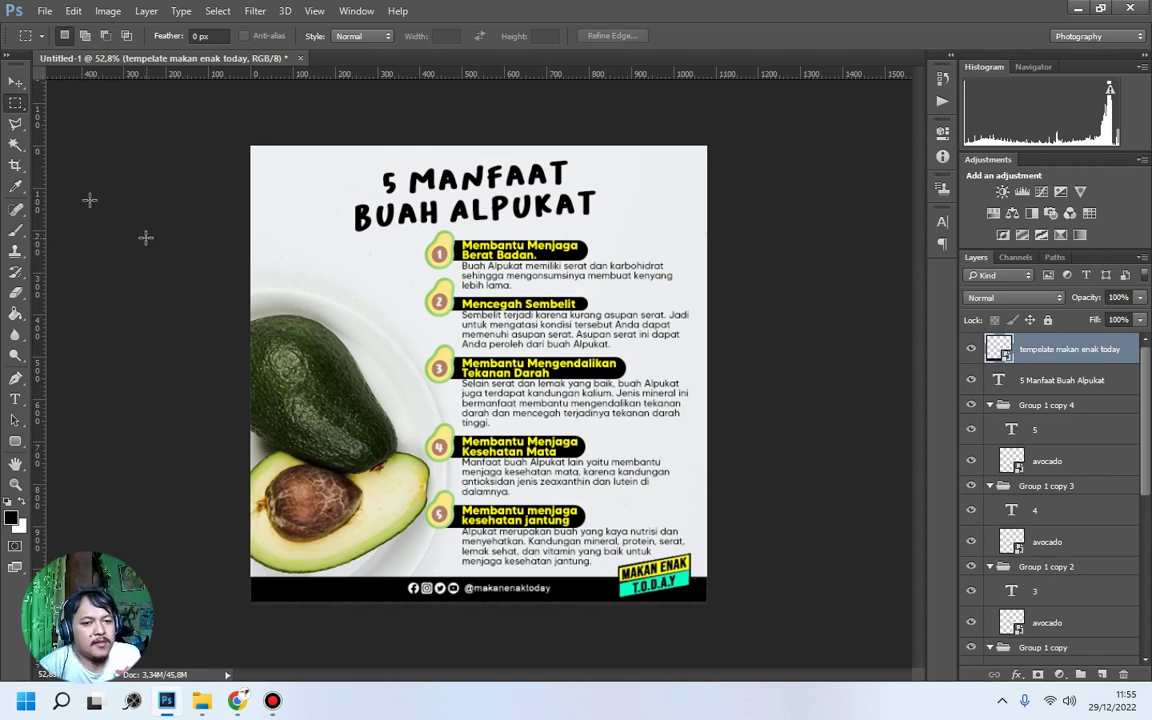
Collapse the numbered avocado icon groups Group 1 copy 4, copy 3, copy 2 and copy in the layer stack.
click(20, 82)
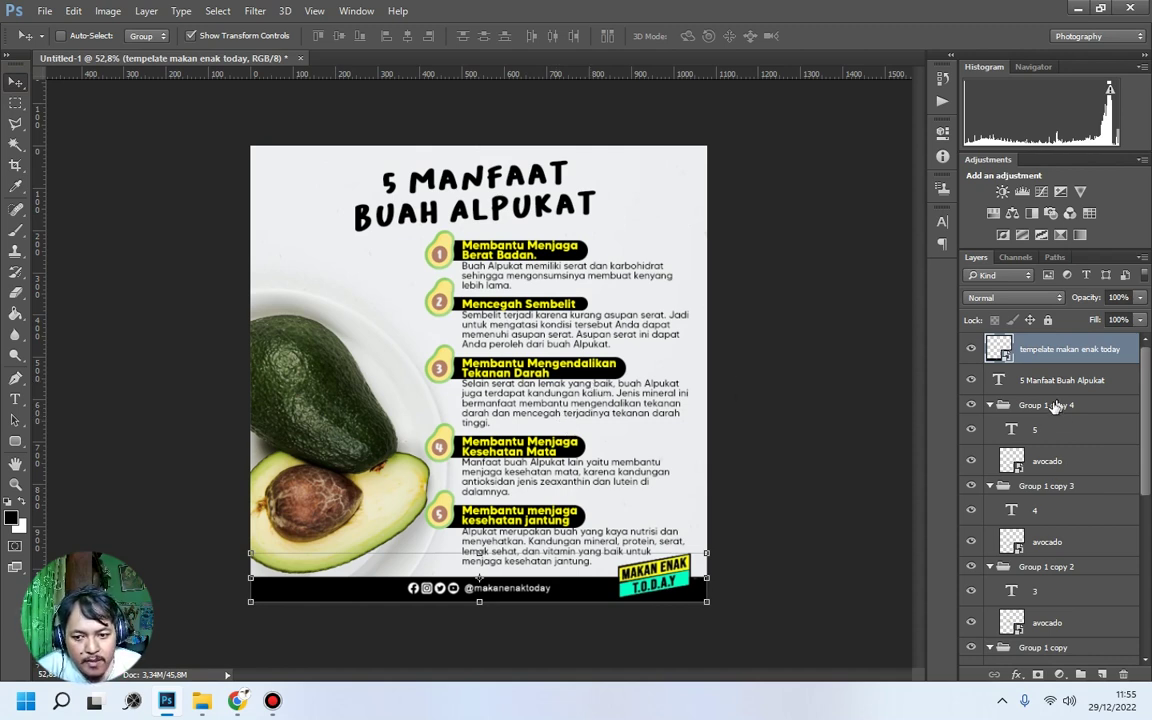
click(991, 405)
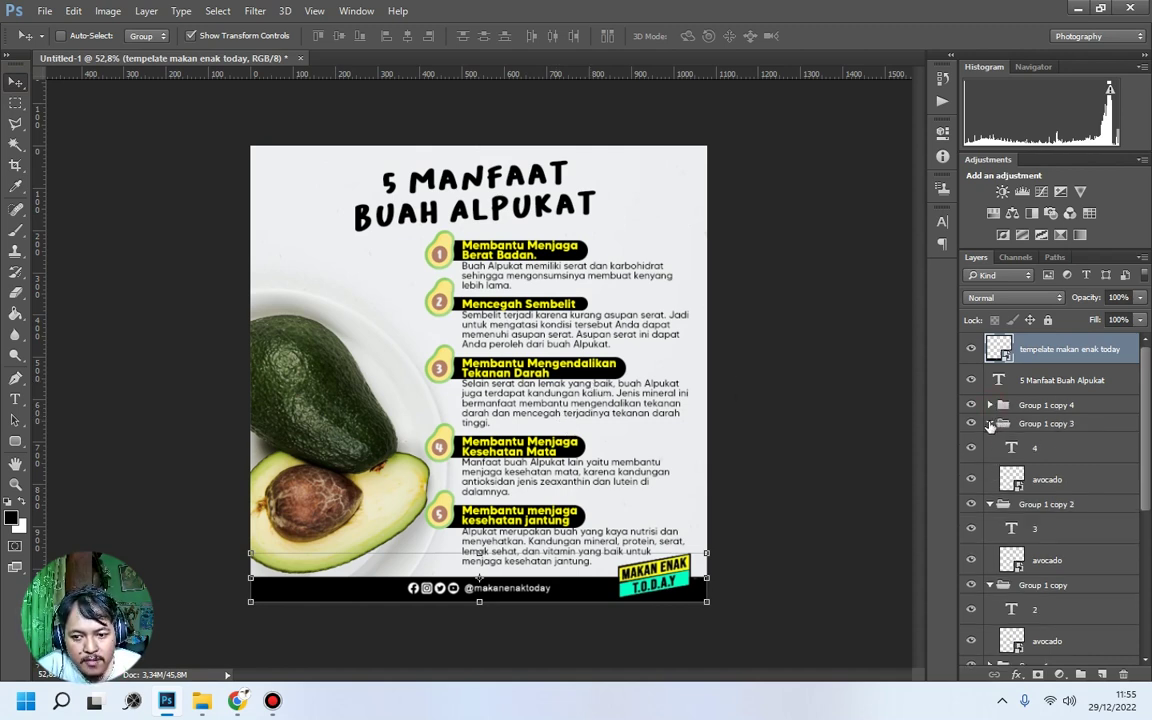
click(990, 423)
click(990, 523)
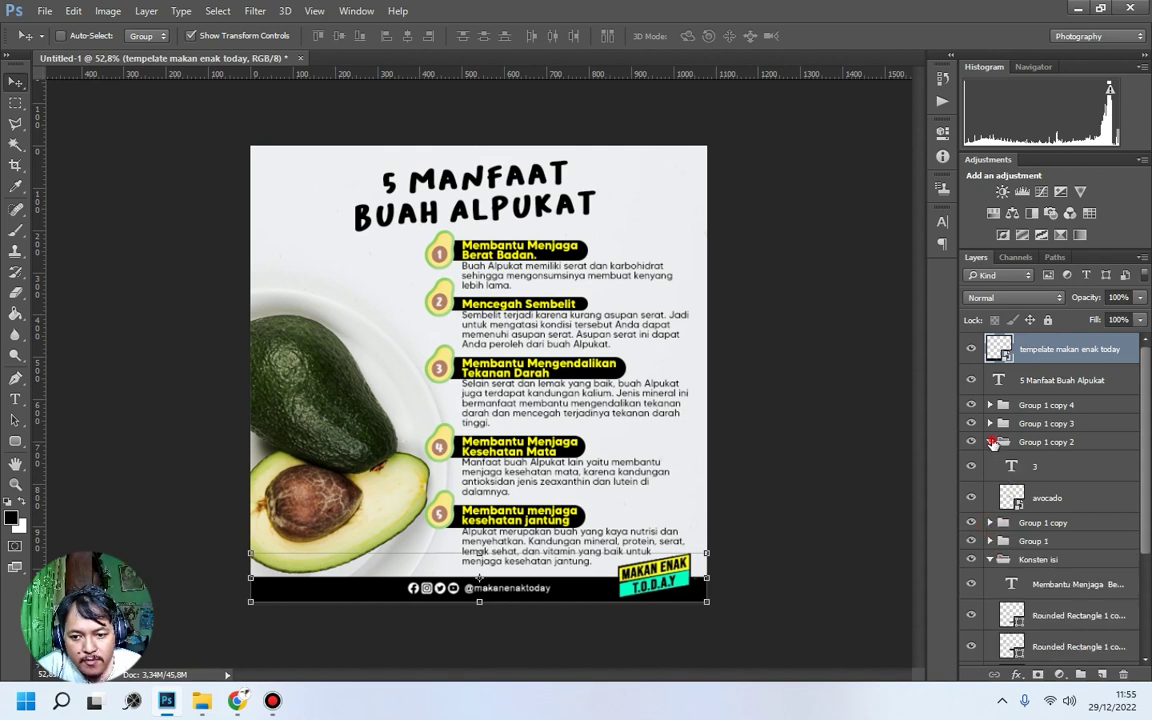
click(991, 442)
Nudge the "Konsten isi" group up about 8 px to keep the text clear of the footer template.
click(1034, 498)
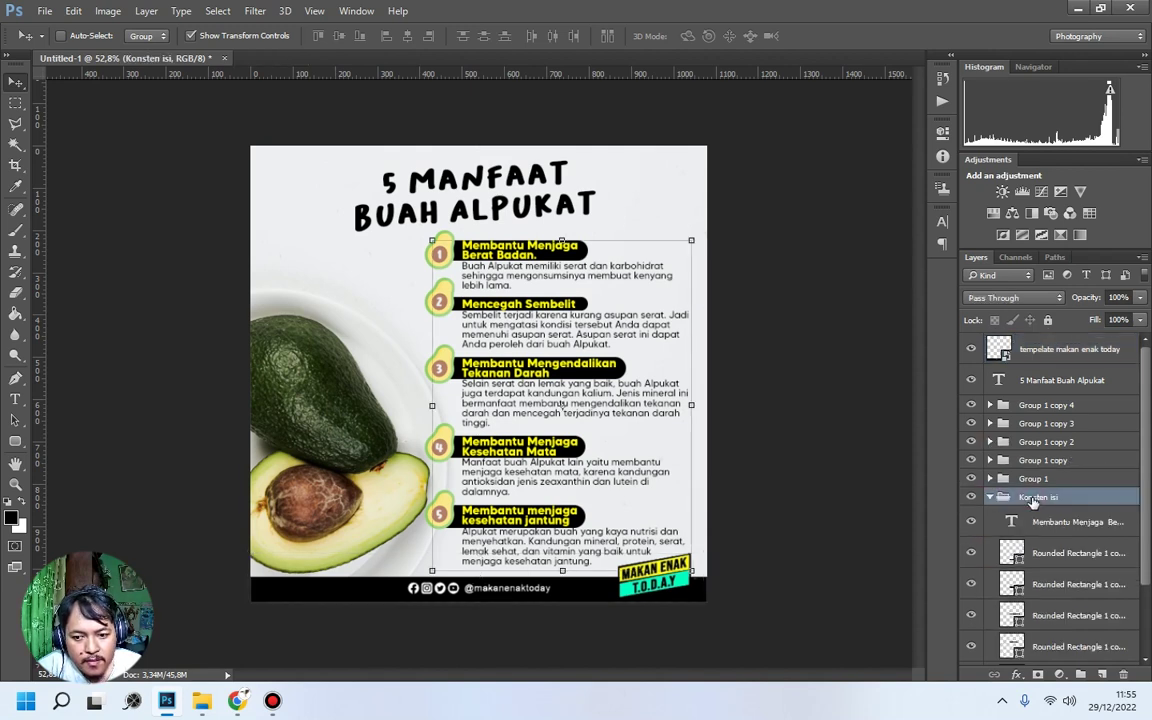
key(Up)
key(Up)
key(Up)
key(Up)
key(Up)
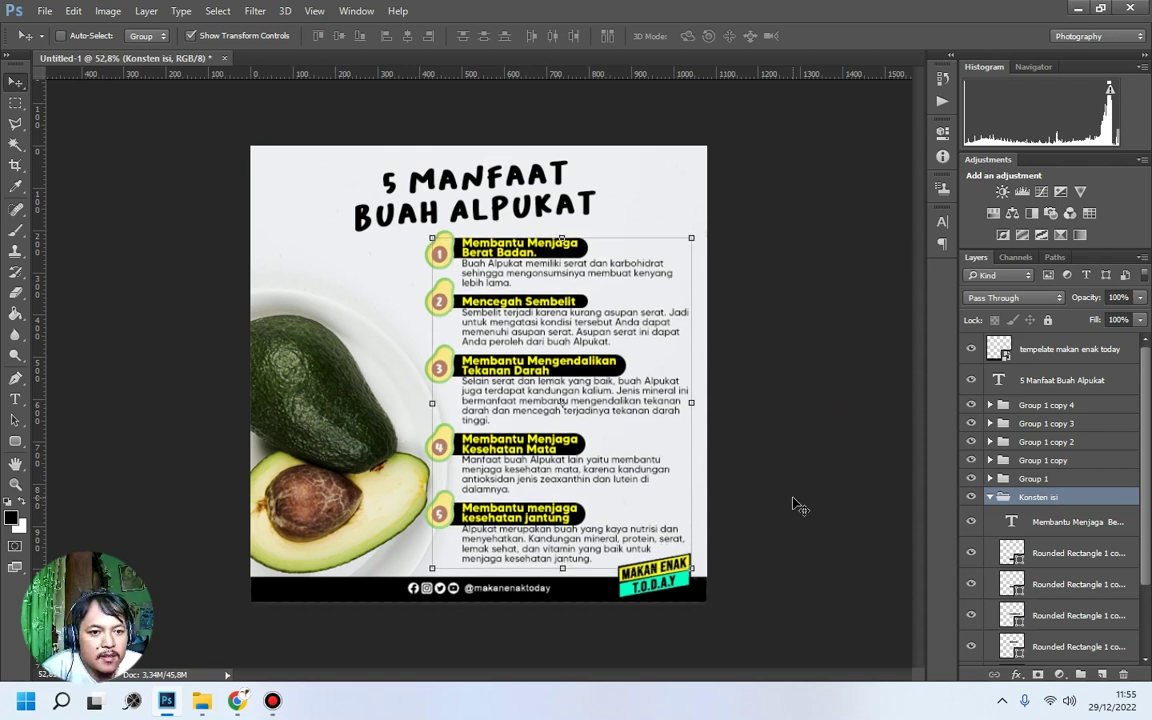
key(Up)
key(Up)
key(Up)
key(Up)
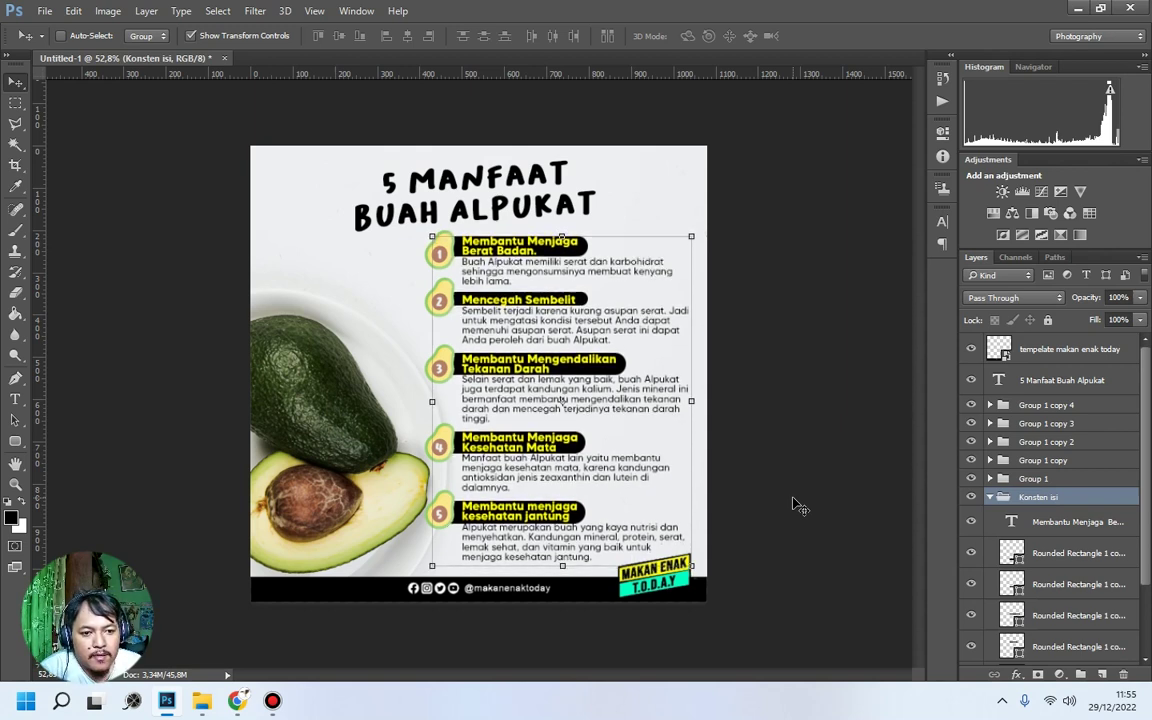
key(Down)
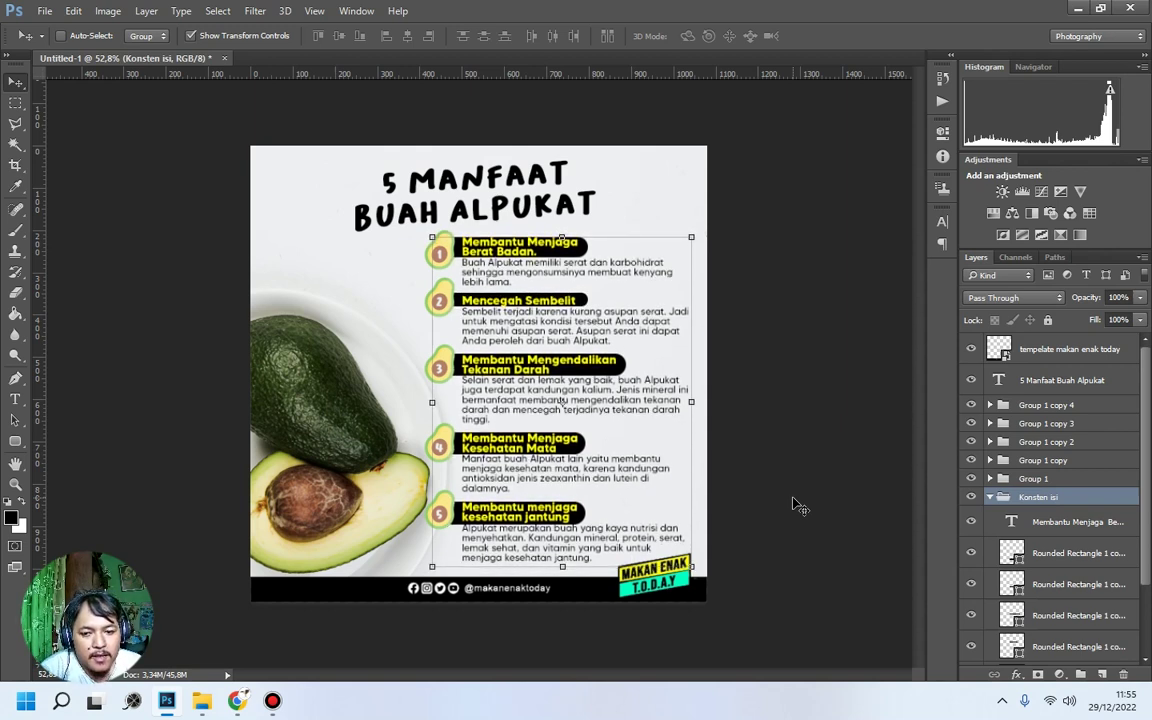
Move the five avocado icon groups, Group 1 through Group 1 copy 4, into the "Konsten isi" group and collapse it.
click(1024, 405)
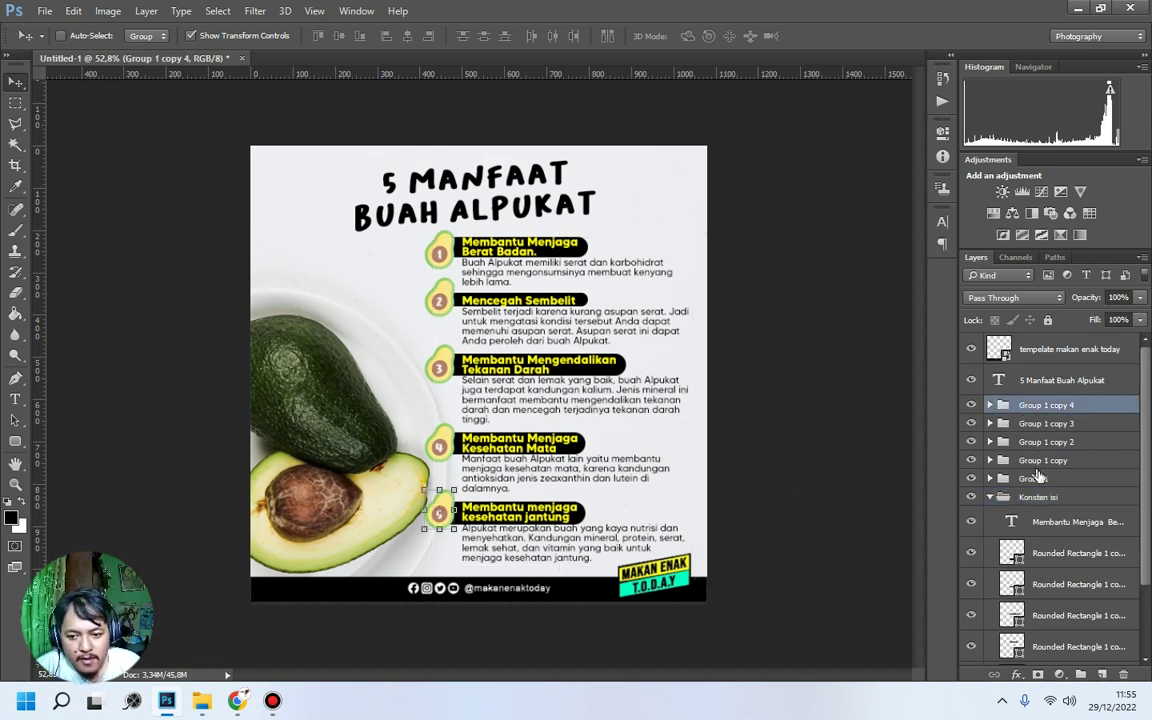
shift+click(1040, 480)
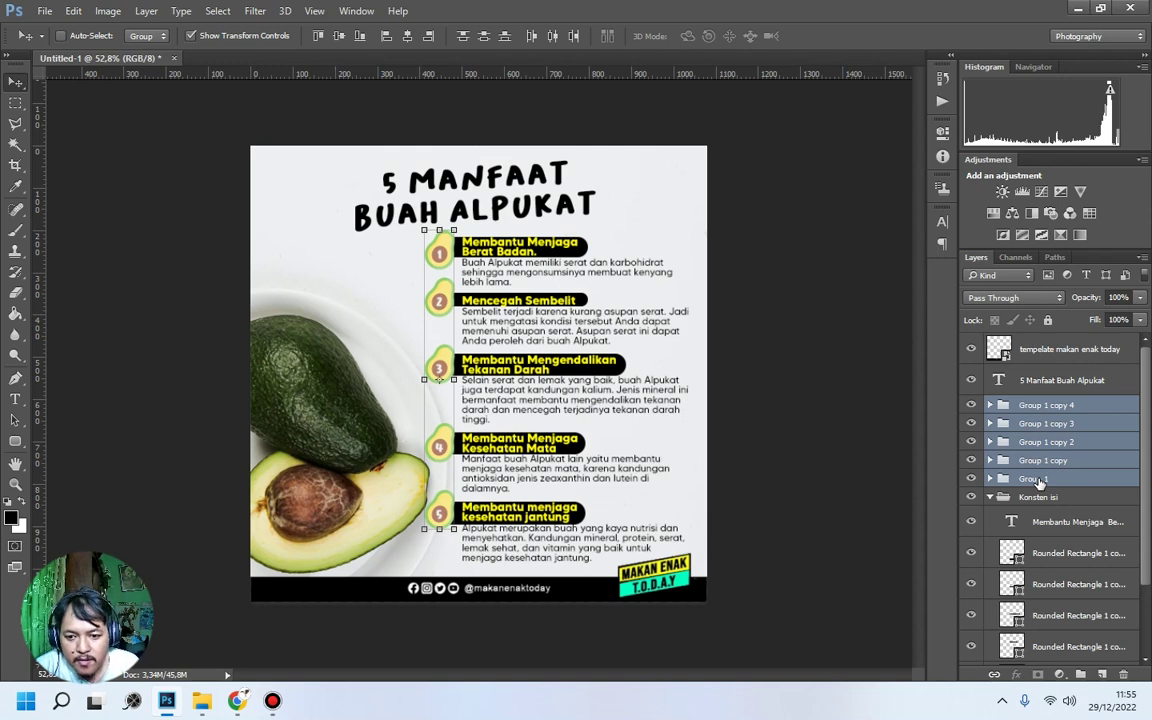
drag(1037, 481, 1037, 508)
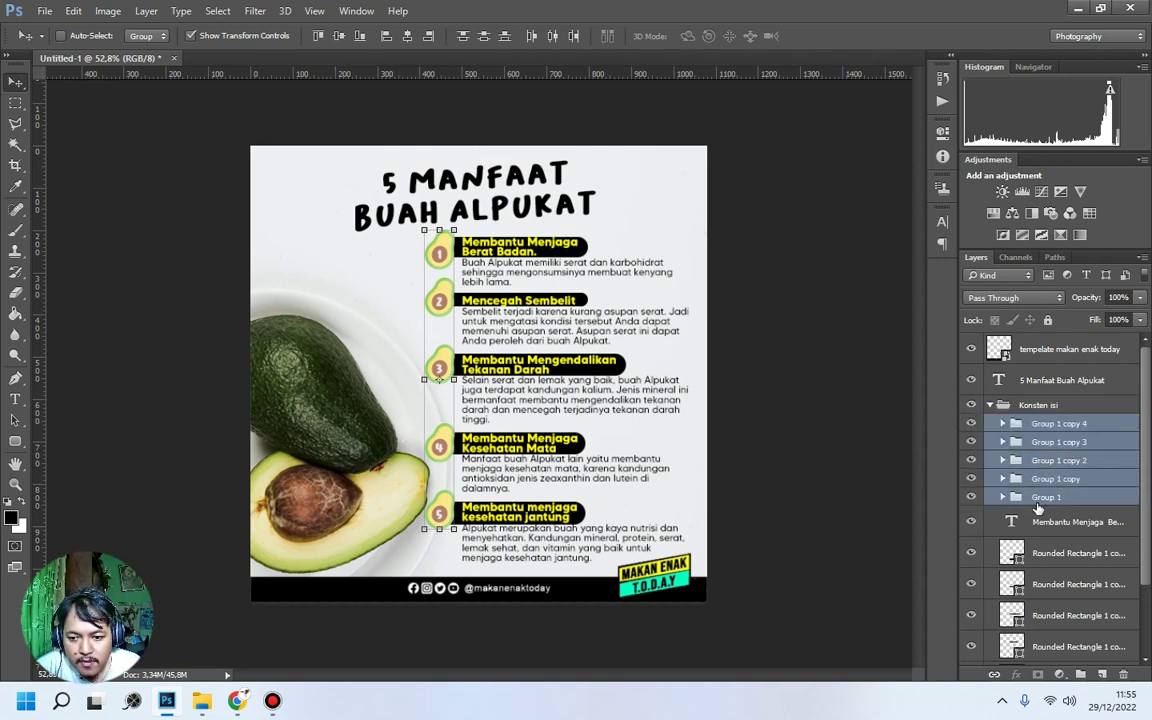
click(990, 407)
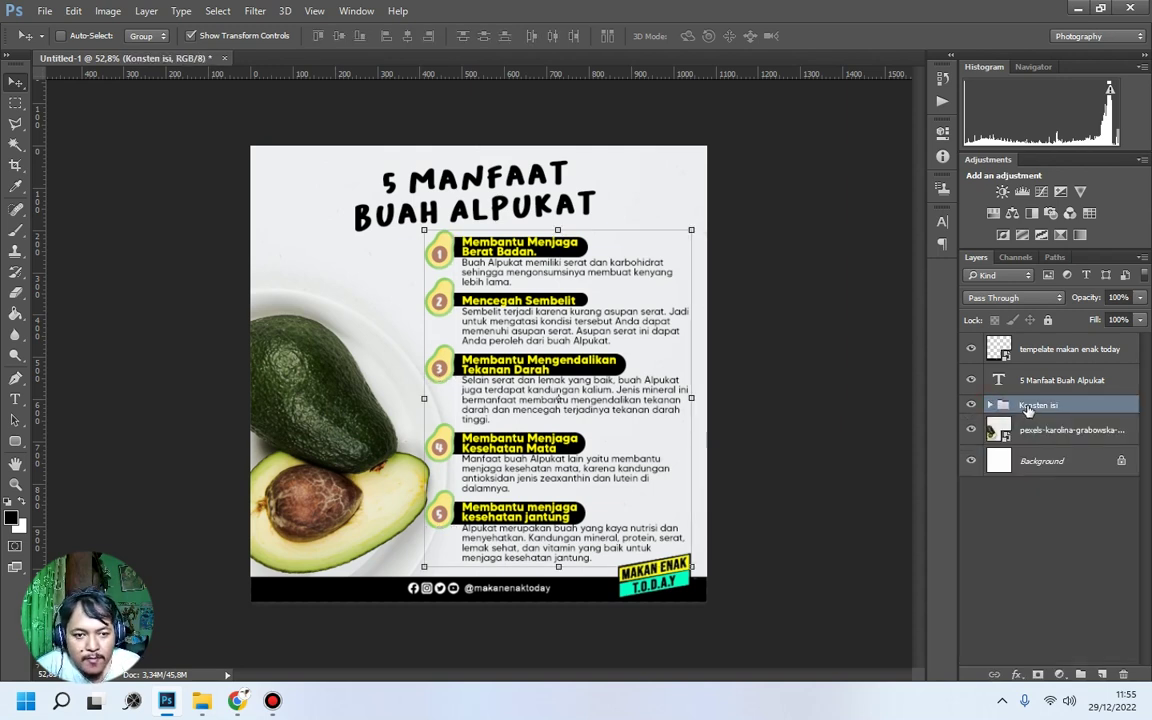
Shift the whole "Konsten isi" group, icons included, up about 10 px and slightly to the right between the title and the footer.
key(Up)
key(Up)
key(Up)
key(Up)
key(Up)
key(Up)
key(Up)
key(Up)
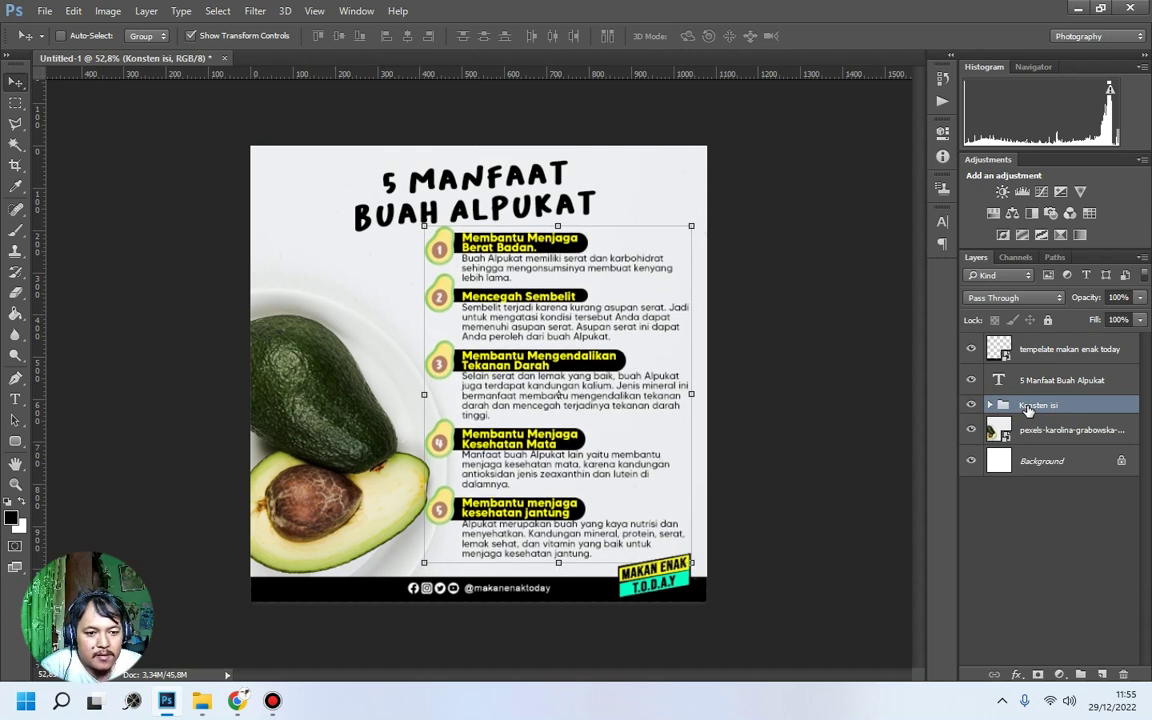
key(Up)
key(Up)
key(Up)
key(Up)
key(Up)
key(Up)
key(Up)
key(Up)
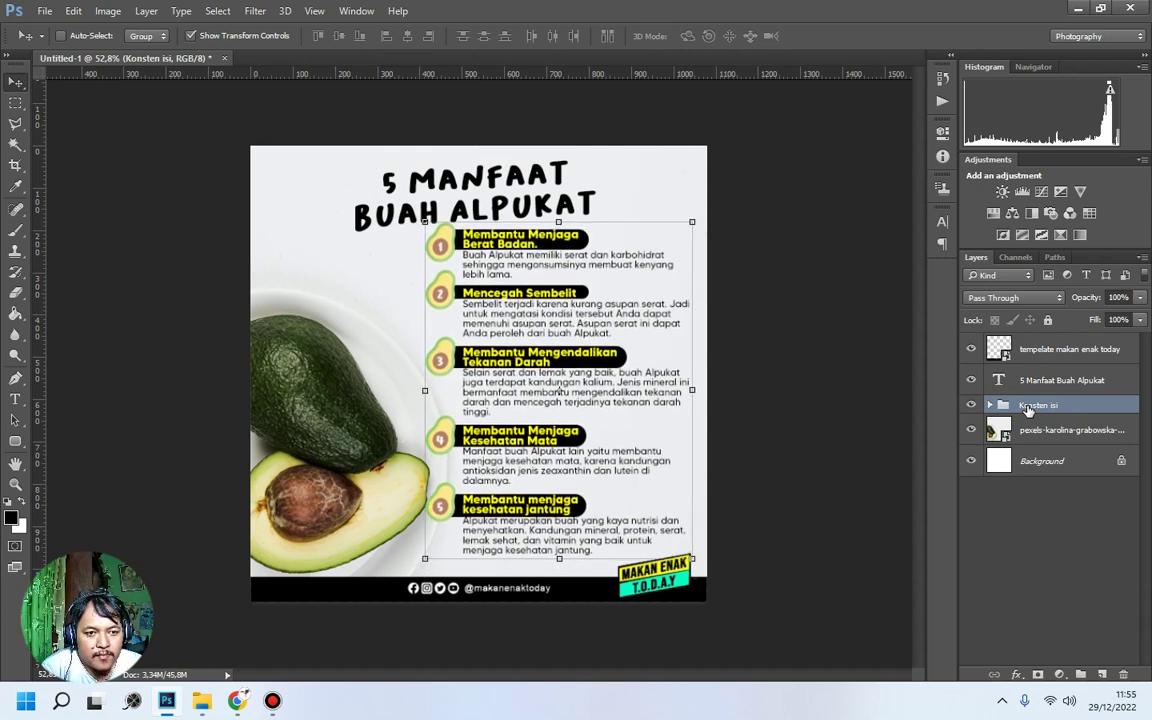
key(Down)
key(Down)
key(Down)
key(Down)
key(Down)
key(Down)
key(Down)
key(Down)
key(Down)
key(Down)
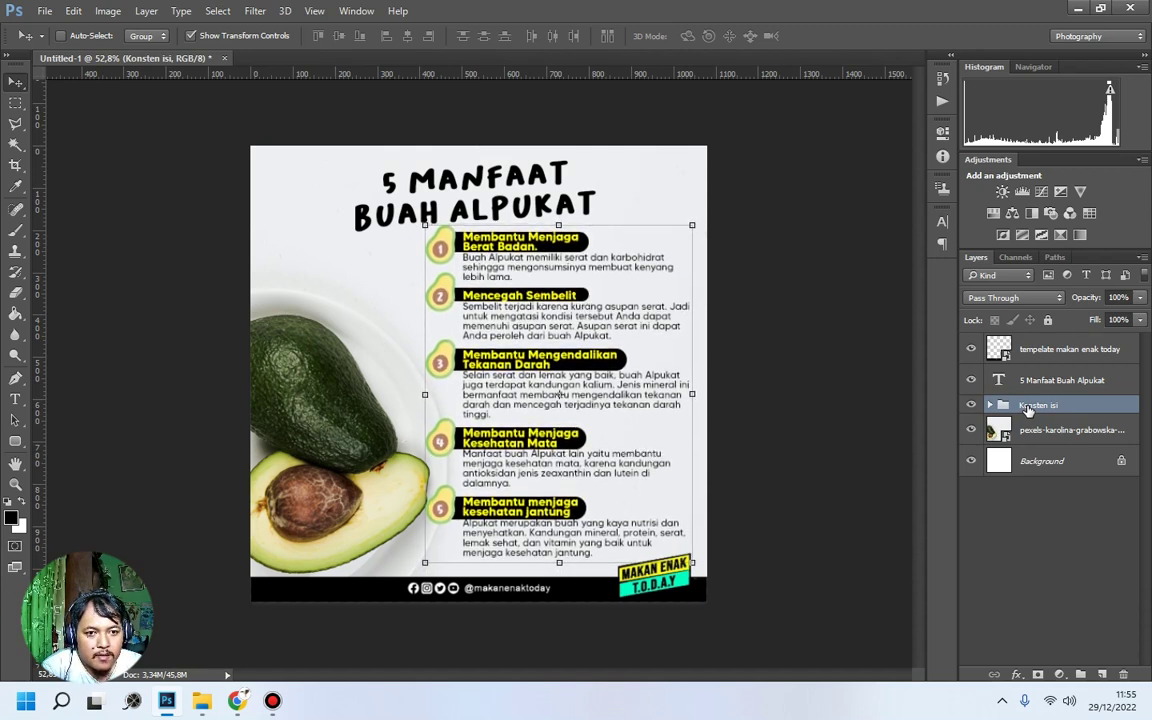
Nudge the "Konsten isi" group about 14 px to the right and slightly down, away from the avocado photo.
key(Down)
key(Down)
key(Right)
key(Right)
key(Right)
key(Right)
key(Right)
key(Right)
key(Right)
key(Right)
key(Right)
key(Right)
key(Right)
key(Right)
key(Right)
key(Right)
key(Up)
key(Up)
key(Up)
key(Up)
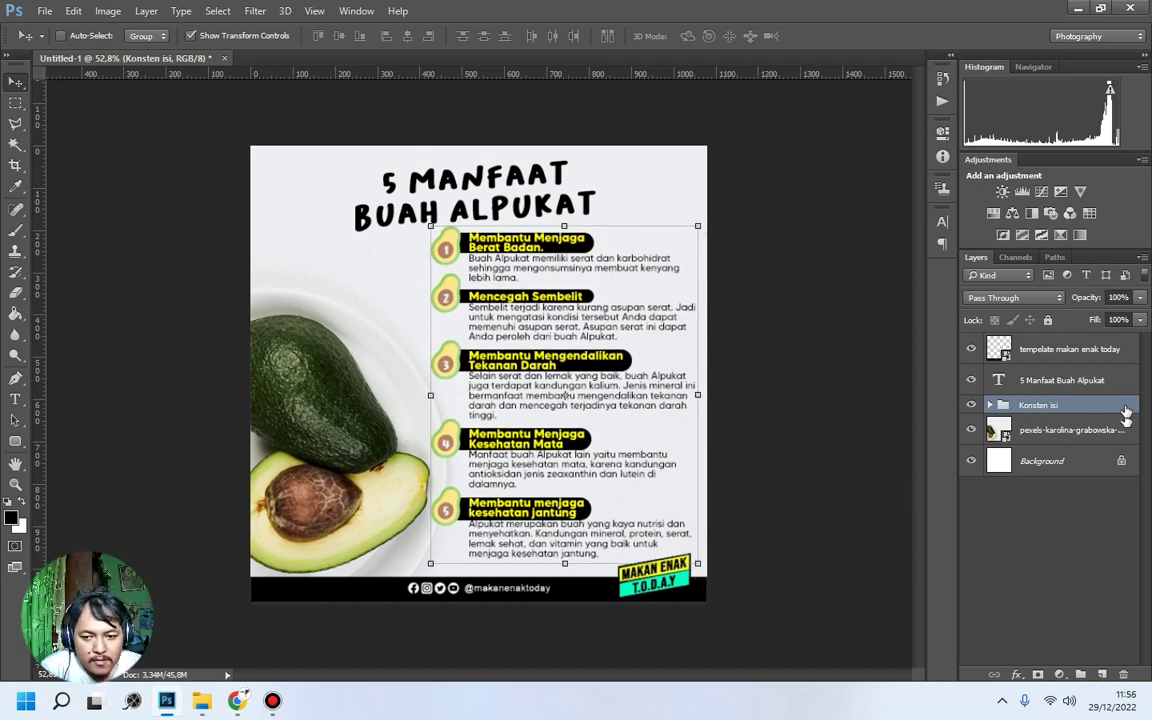
Move the "5 Manfaat Buah Alpukat" title up about 10 px to separate it from the first heading.
click(1043, 388)
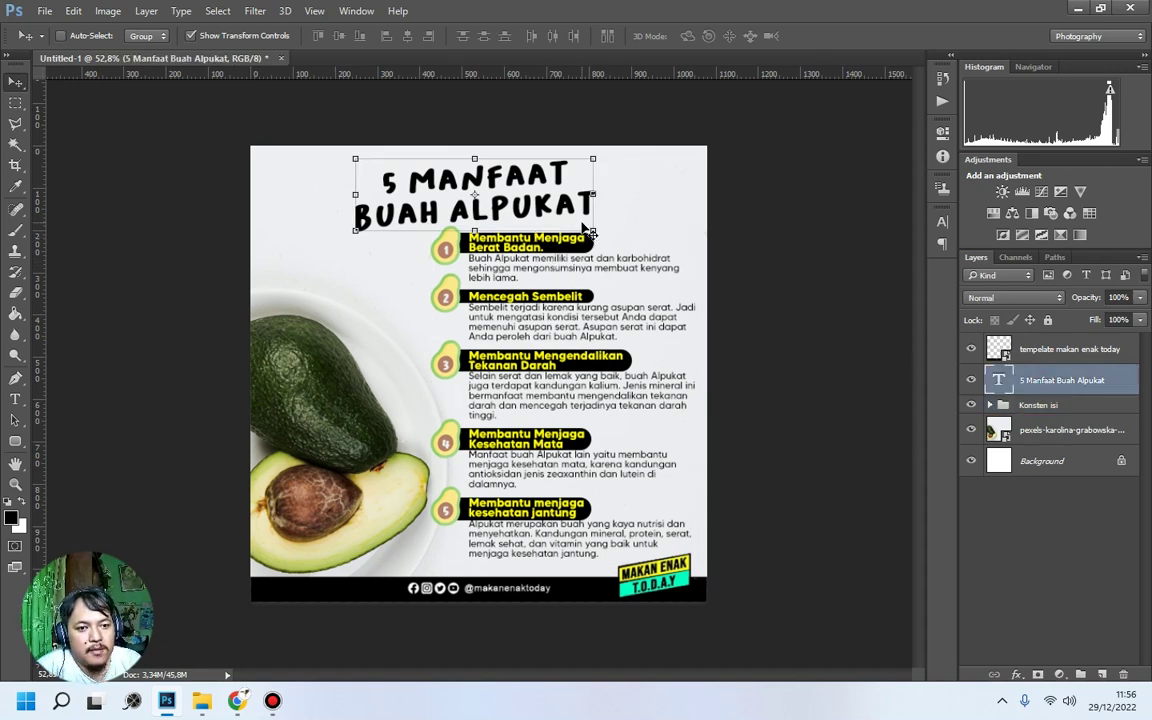
key(Up)
key(Up)
key(Up)
key(Up)
key(Up)
key(Up)
key(Up)
key(Up)
key(Up)
key(Up)
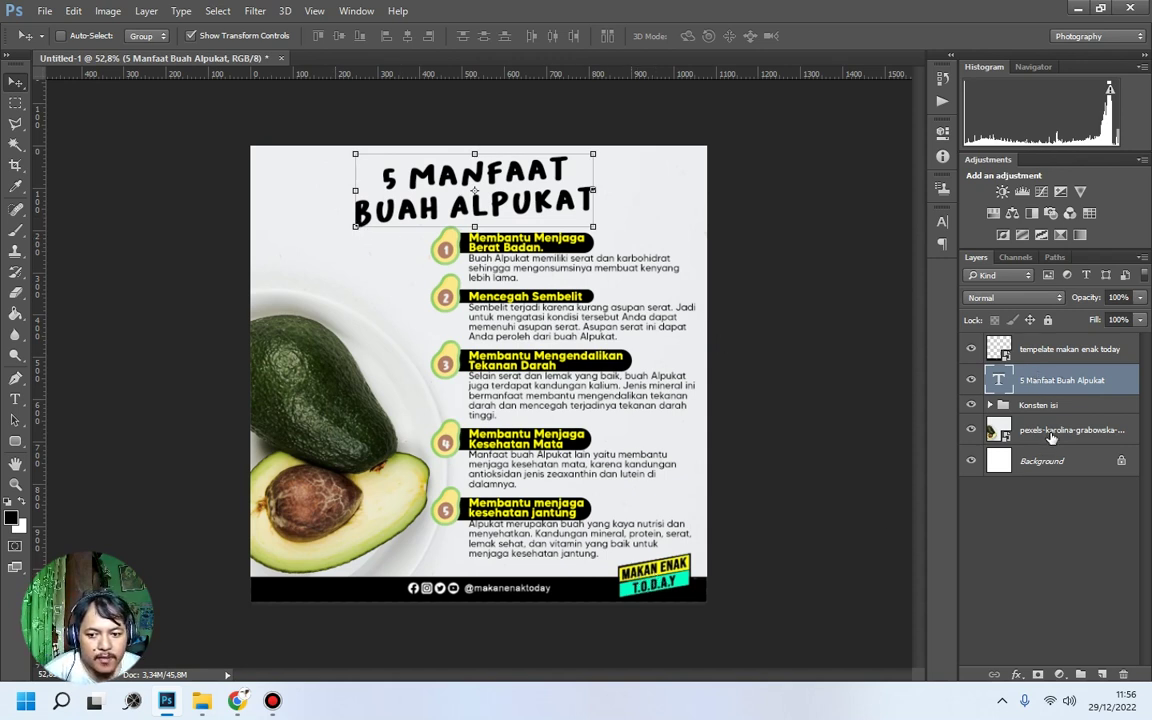
Draw a rectangle shape about 529 x 83 px behind the "5 Manfaat" title line, directly above the photo layer.
click(1052, 426)
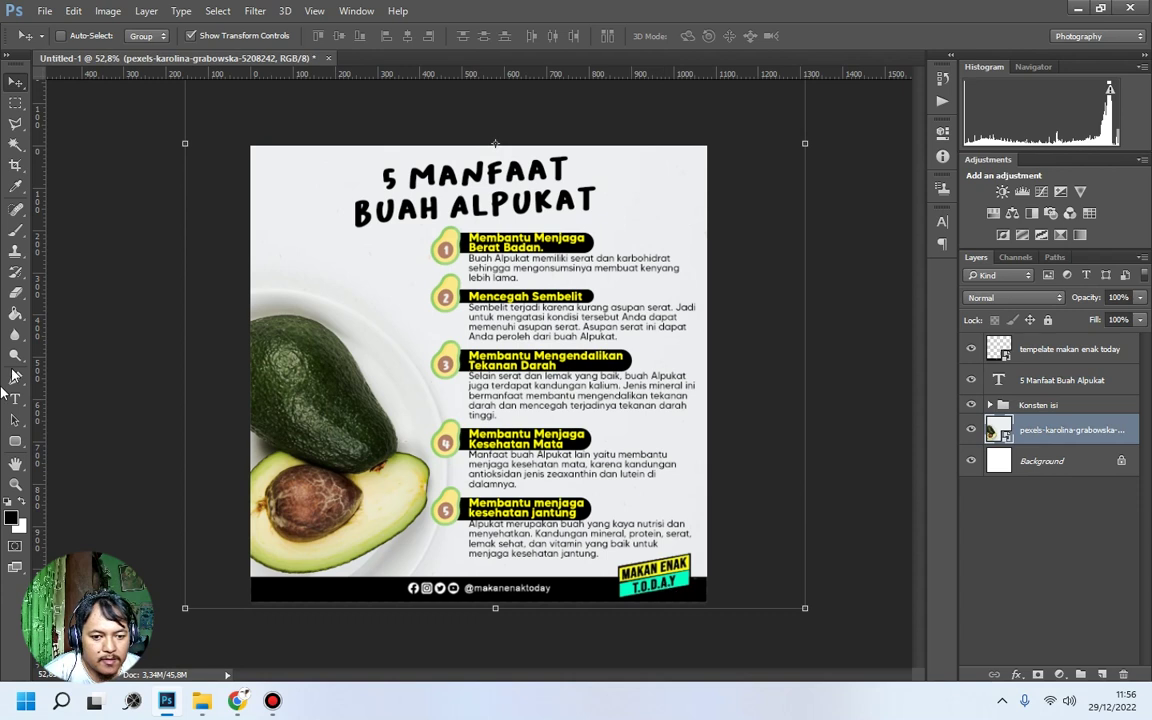
click(15, 440)
right_click(15, 440)
click(60, 396)
drag(358, 161, 583, 193)
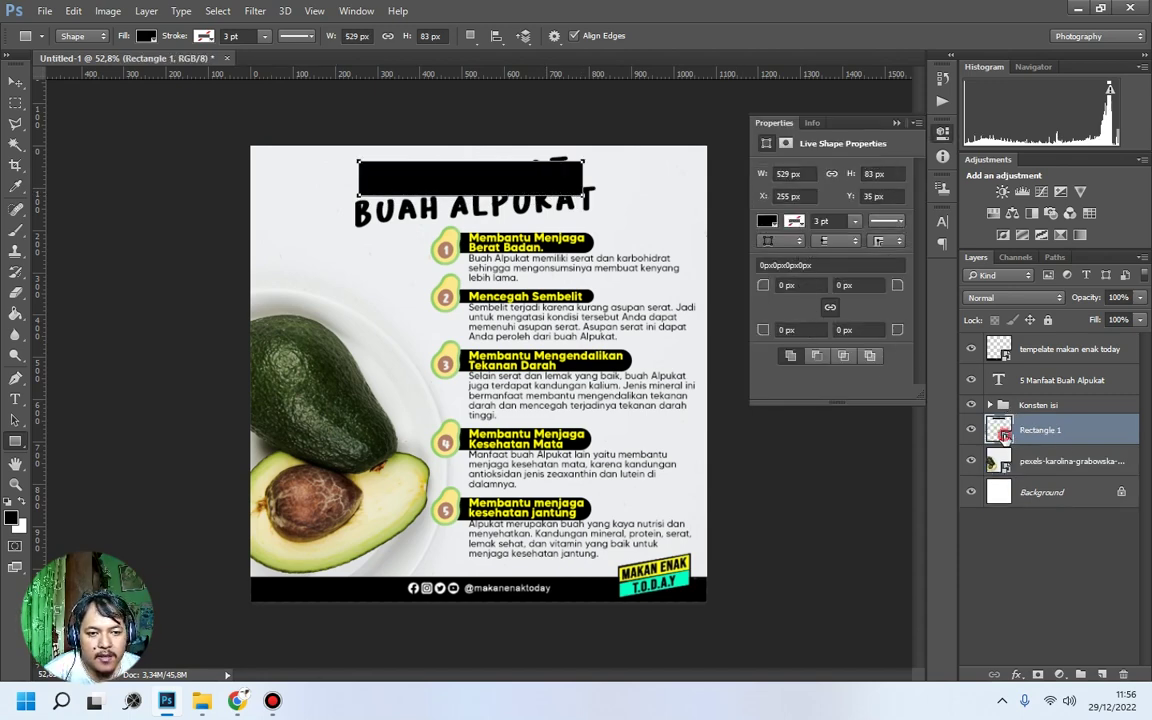
Recolor the title rectangle yellow (fefe05), sampled from the Makan Enak Today logo.
double_click(1000, 432)
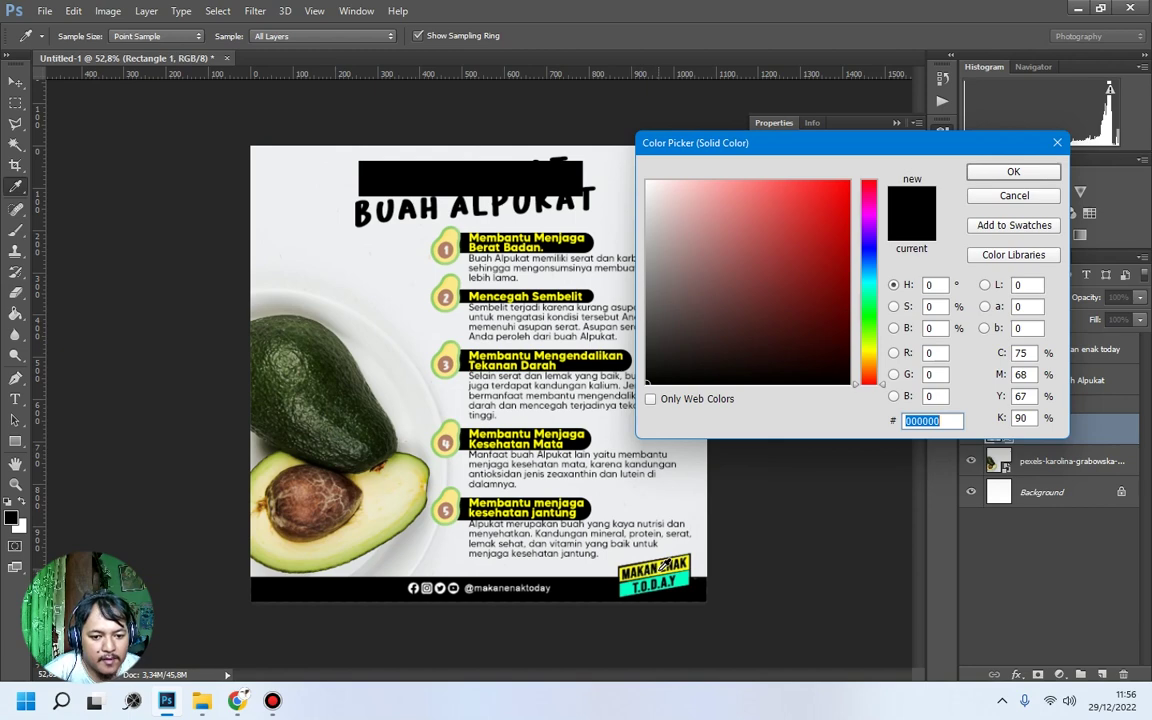
click(662, 567)
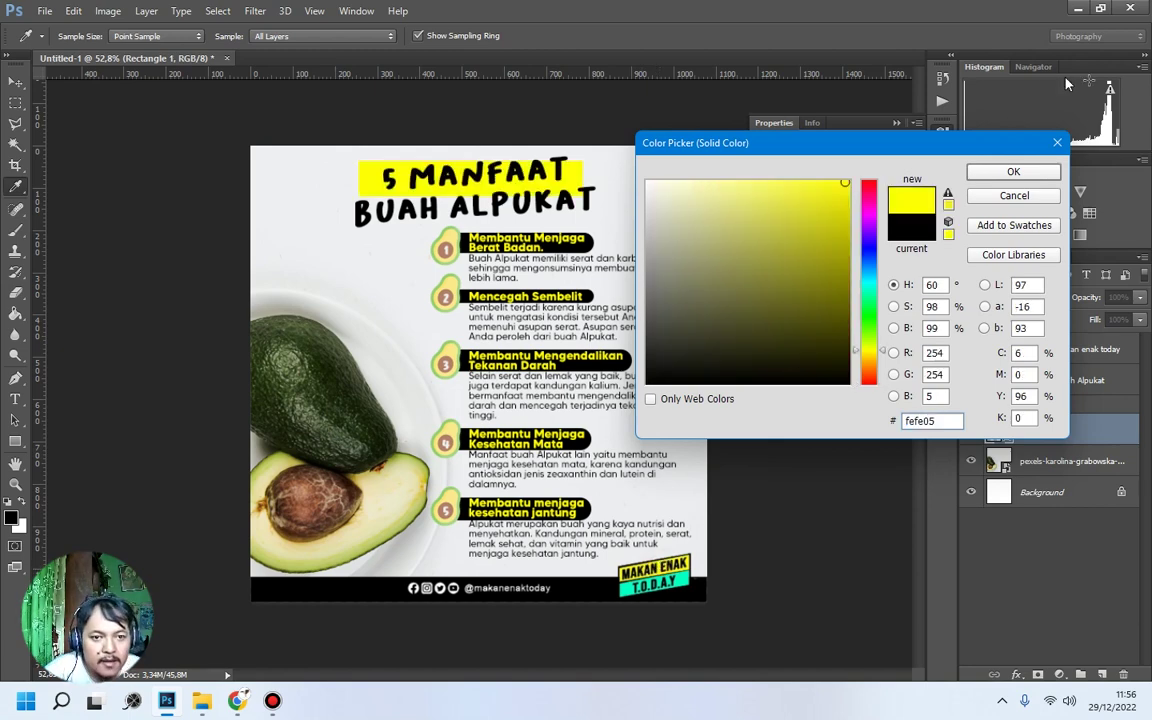
click(1048, 170)
Skew the yellow rectangle vertically to follow the title's slant and resize it to frame the "5 Manfaat" line.
click(15, 80)
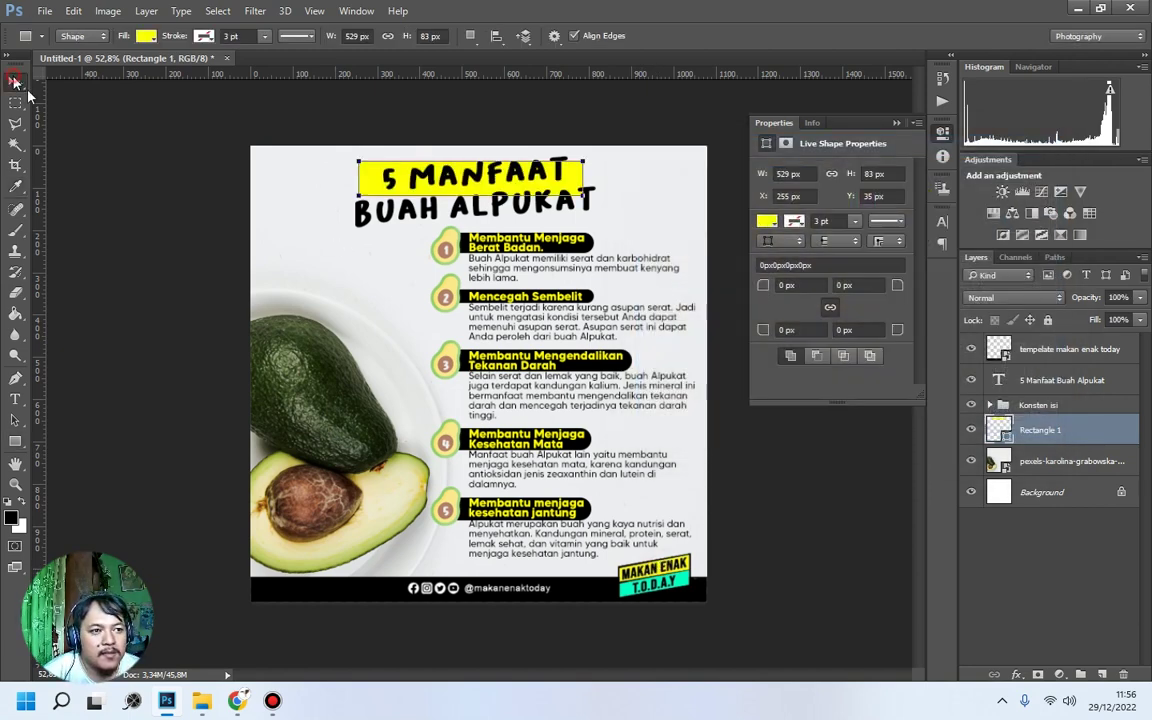
mouse_move(580, 178)
mouse_down()
mouse_move(580, 148)
mouse_move(578, 180)
mouse_move(594, 195)
mouse_up()
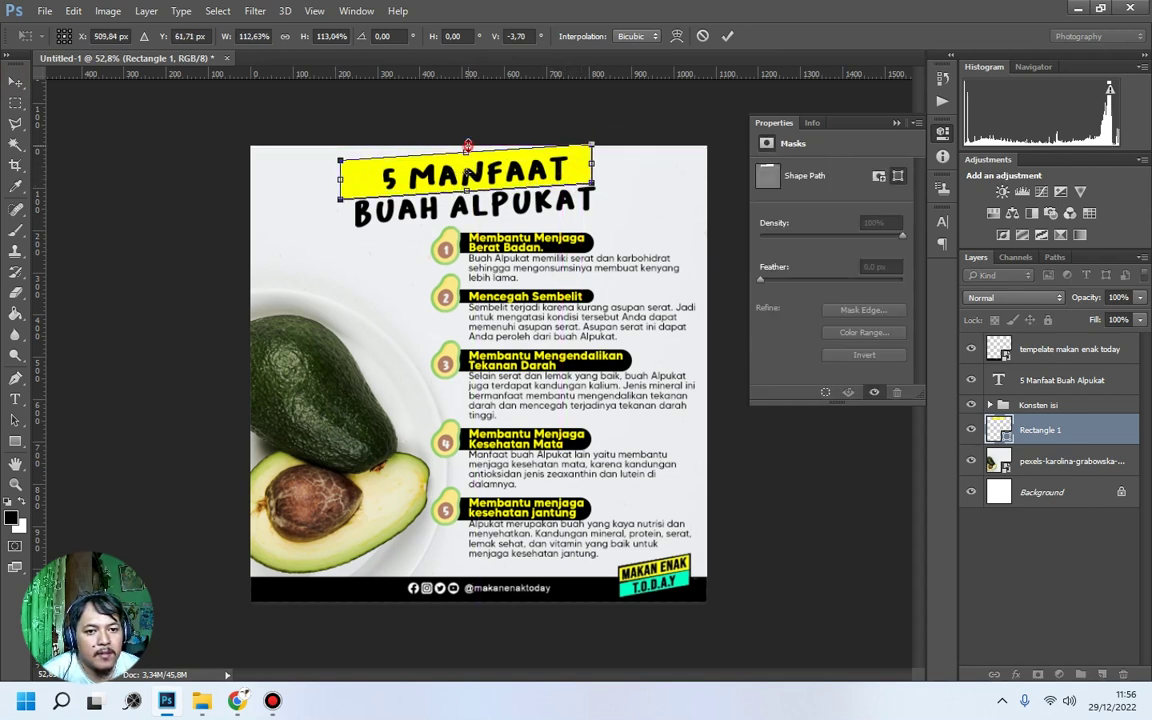
drag(466, 147, 466, 146)
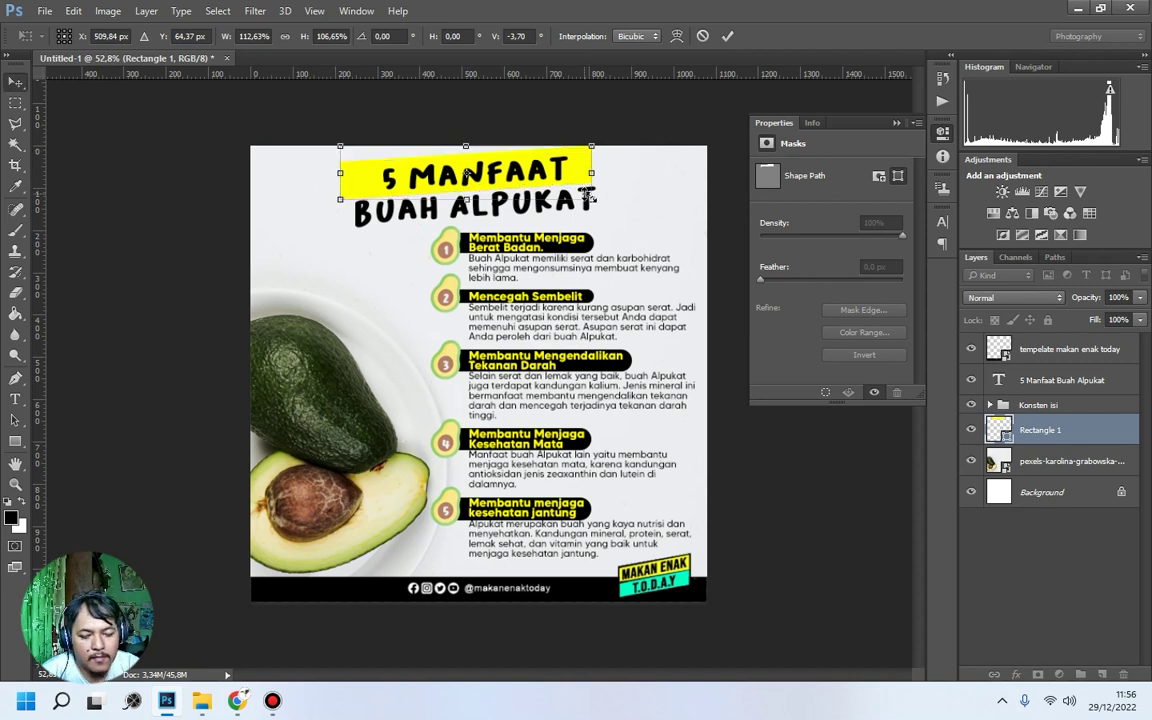
key(Return)
drag(585, 182, 587, 185)
drag(467, 195, 467, 189)
key(Return)
drag(338, 174, 346, 175)
key(Return)
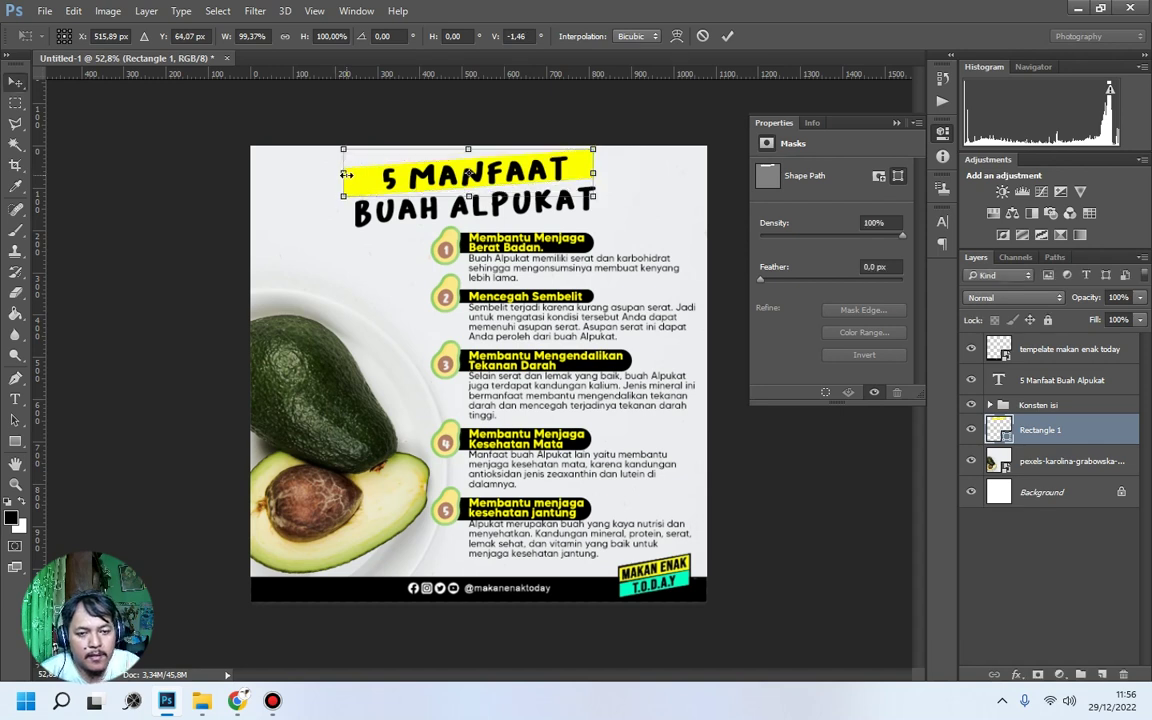
Duplicate the yellow bar behind the "Buah Alpukat" line and recolor the copy turquoise (02fec1), sampled from the logo.
drag(585, 180, 521, 213)
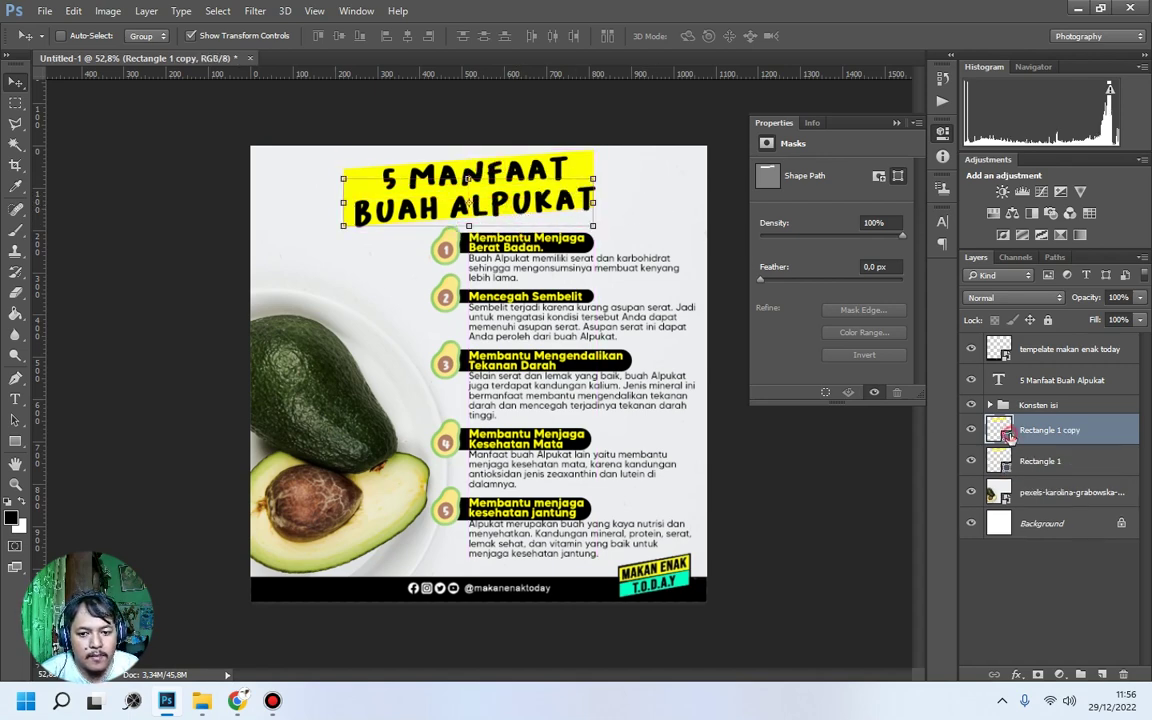
double_click(998, 430)
click(684, 579)
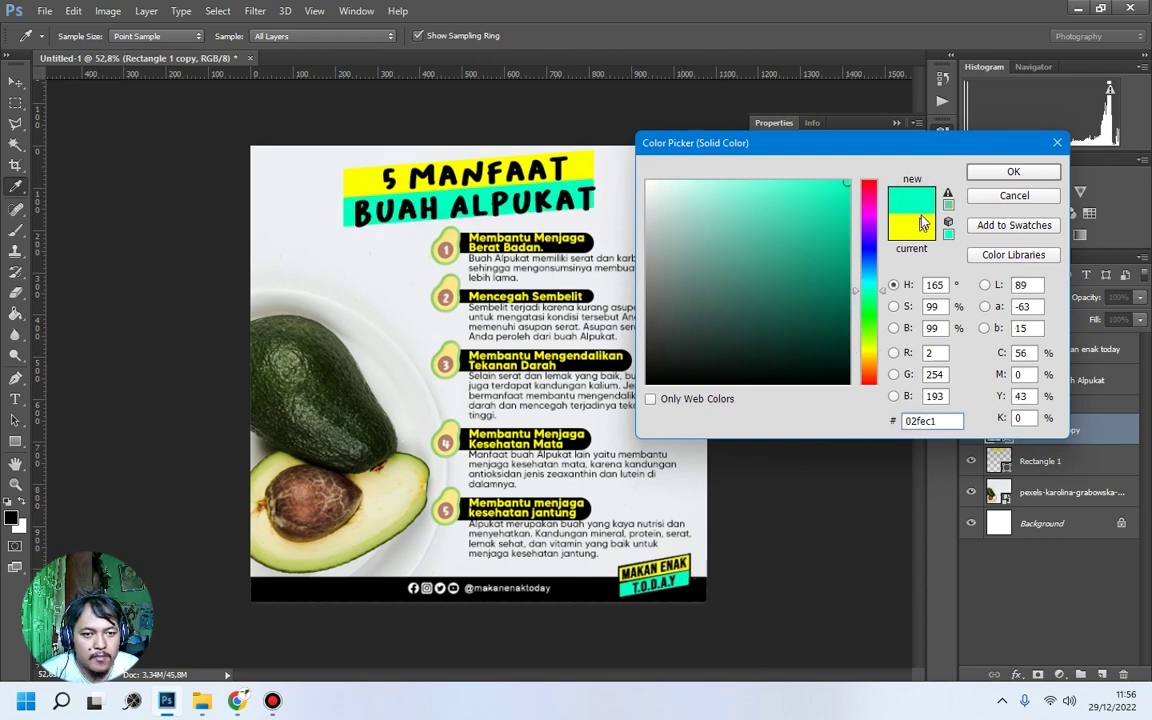
click(995, 175)
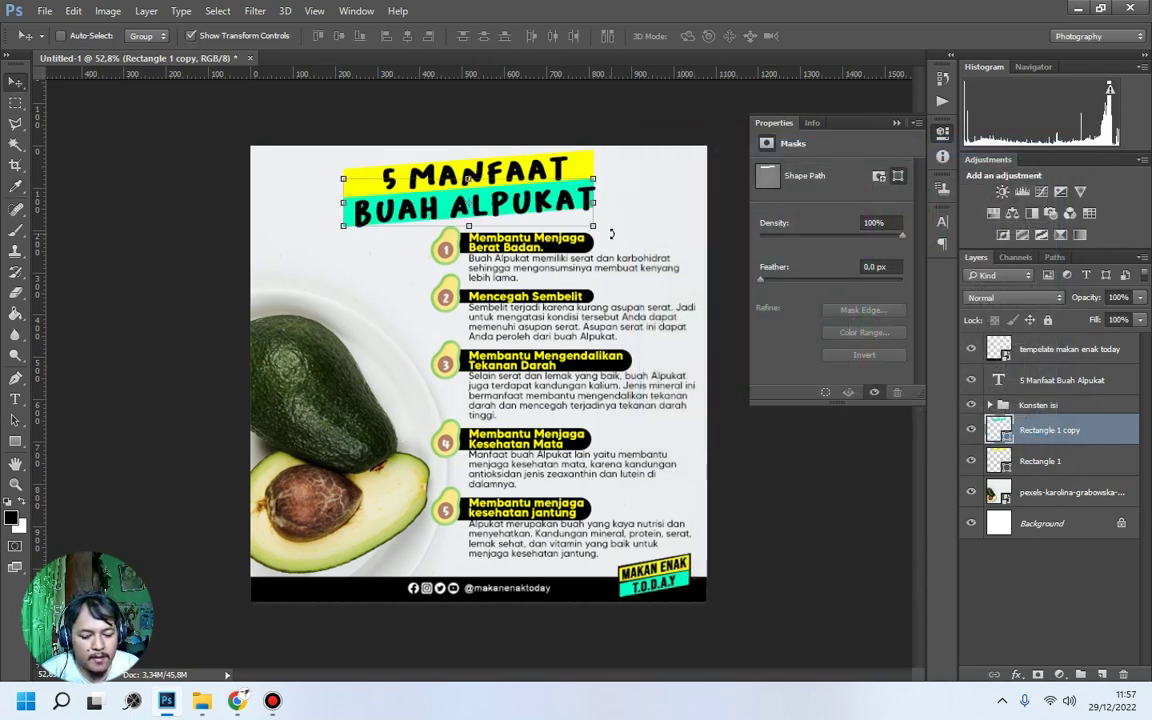
Nudge the turquoise title bar down about 10 px and the yellow bar slightly down to even their spacing.
key(Down)
key(Down)
key(Down)
key(Down)
key(Down)
key(Down)
key(Down)
key(Down)
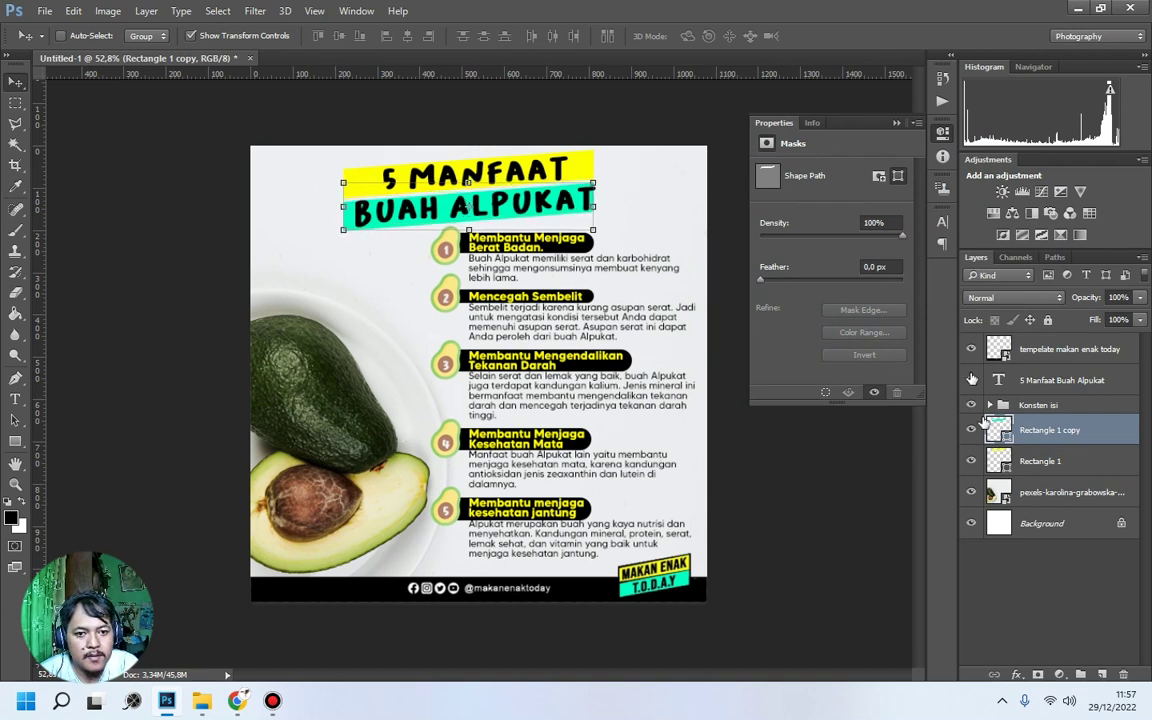
click(1036, 461)
key(Down)
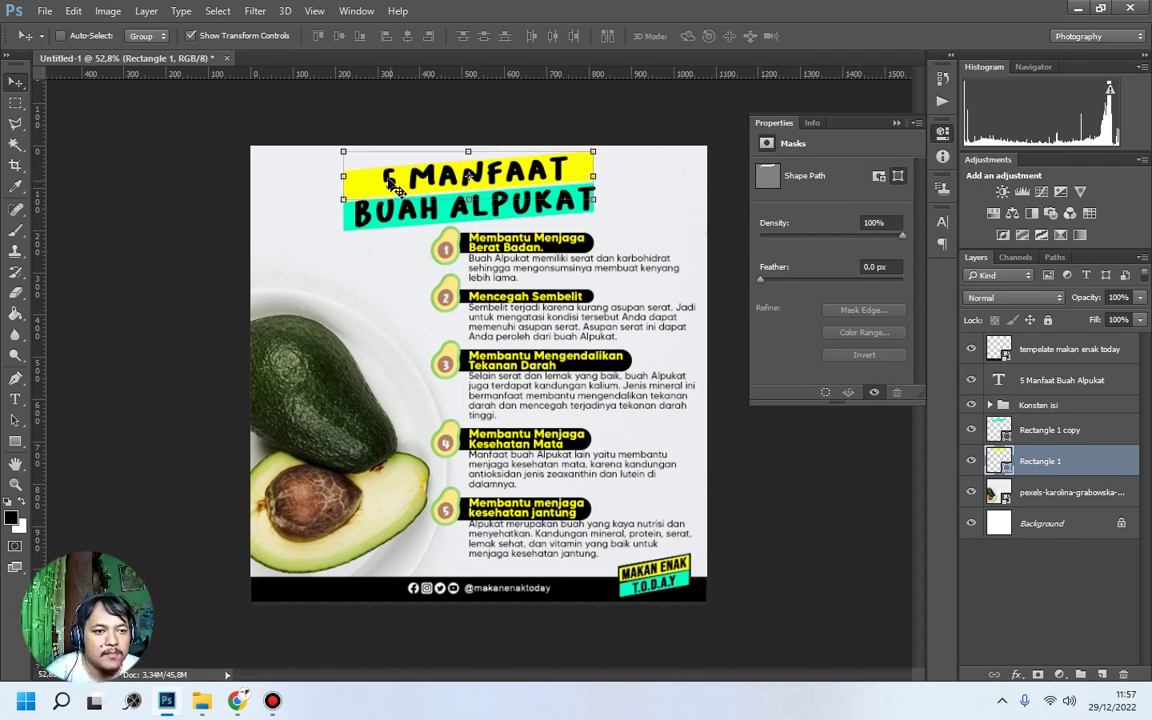
Save the poster as the Photoshop file "manfaat alpukat" in the Downloads folder.
click(43, 13)
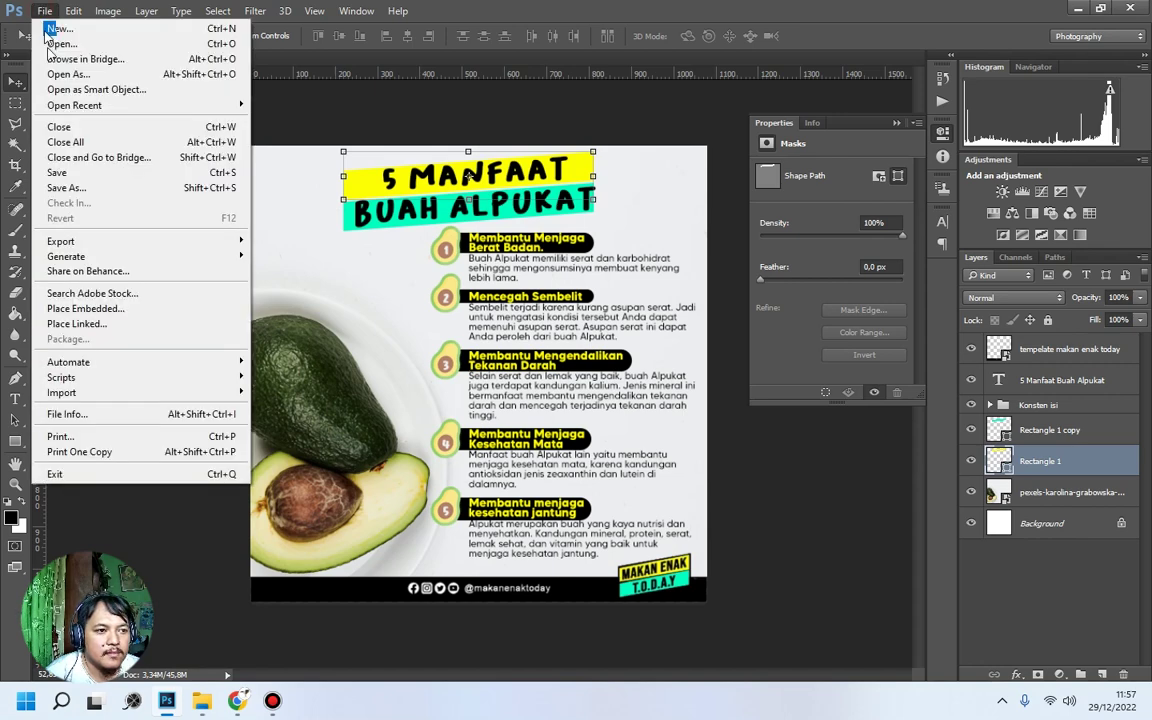
click(80, 191)
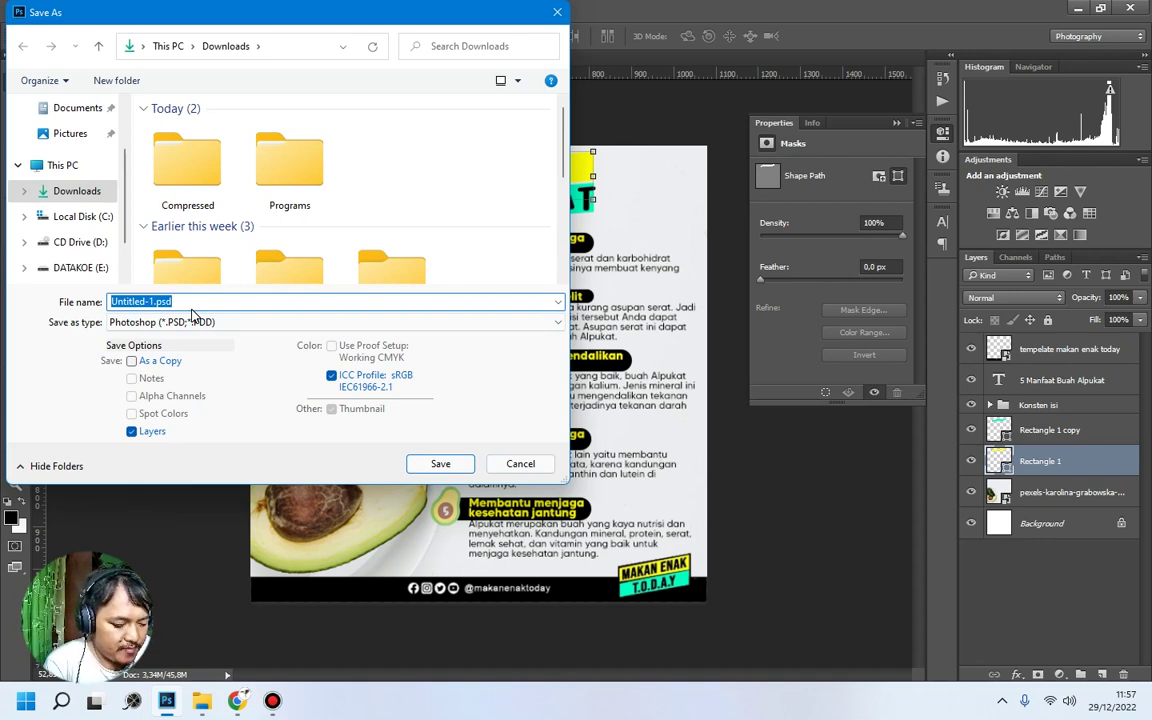
text(manfaat alpukat)
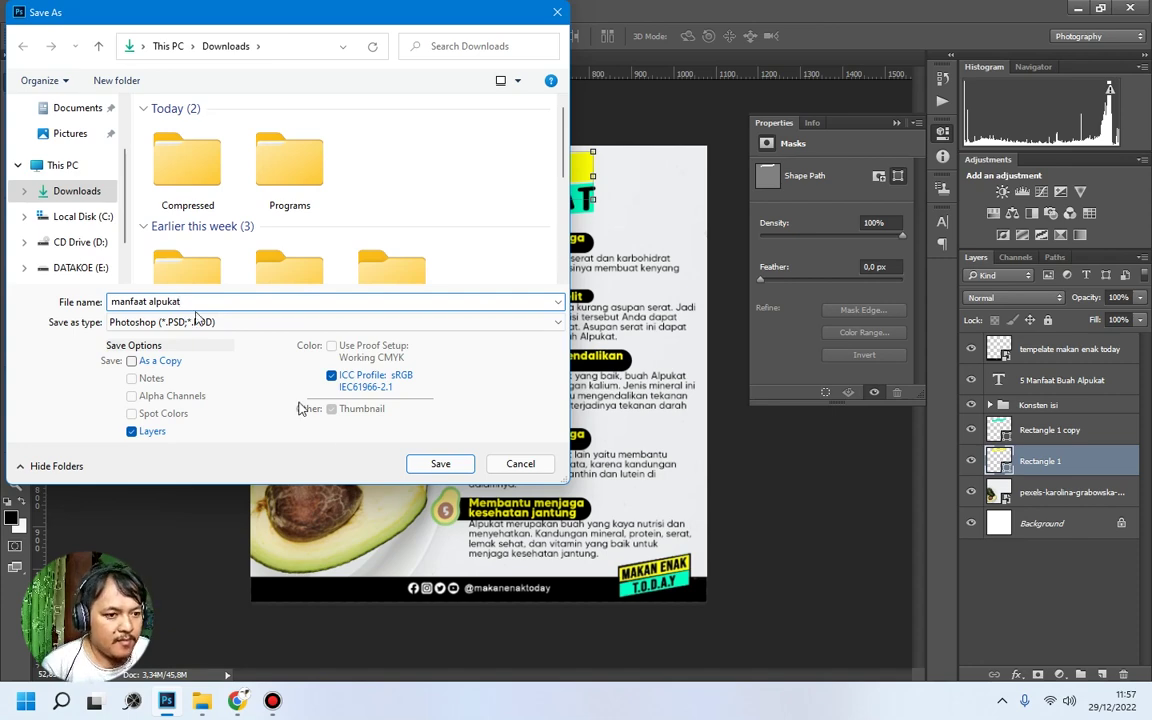
click(440, 463)
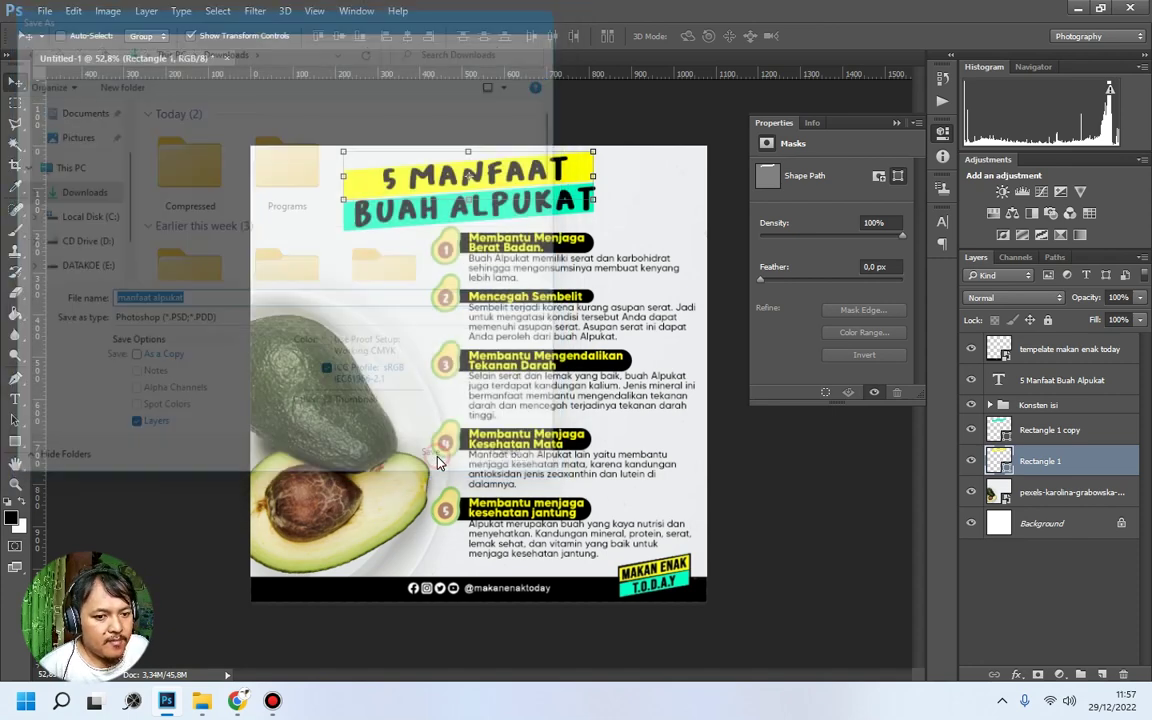
click(765, 215)
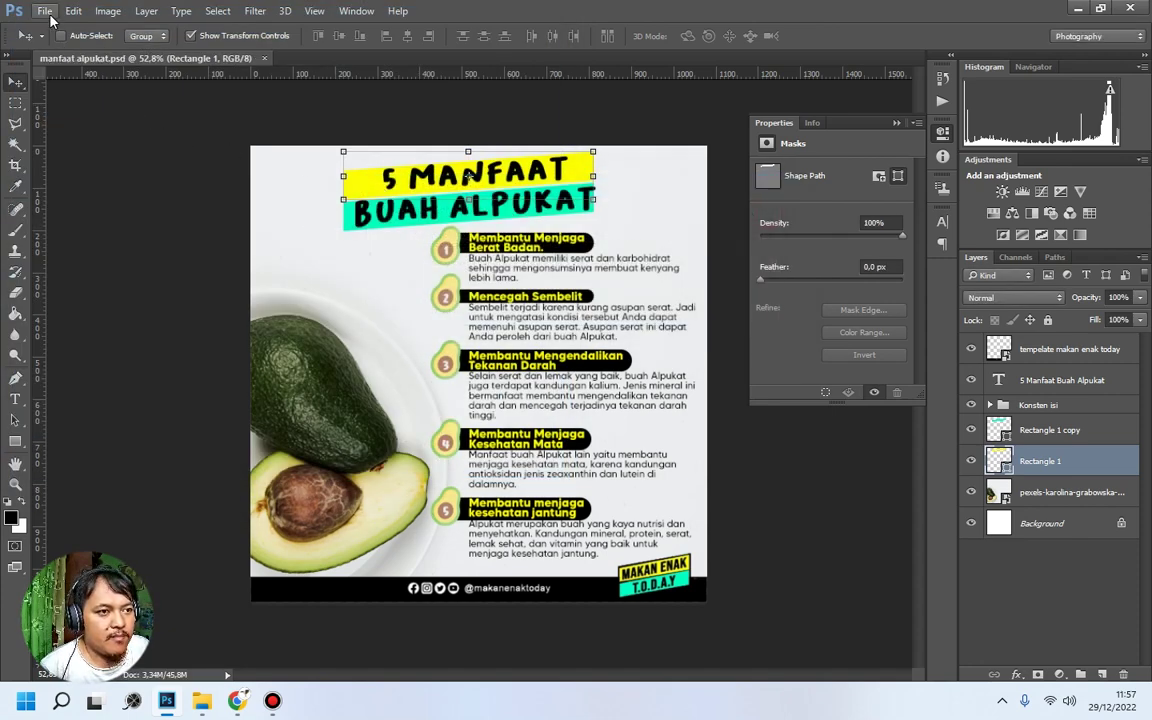
Save a JPEG copy named manfaat alpukat.jpg in Downloads at quality 12 (Maximum) with the Baseline ("Standard") format.
click(44, 11)
click(91, 188)
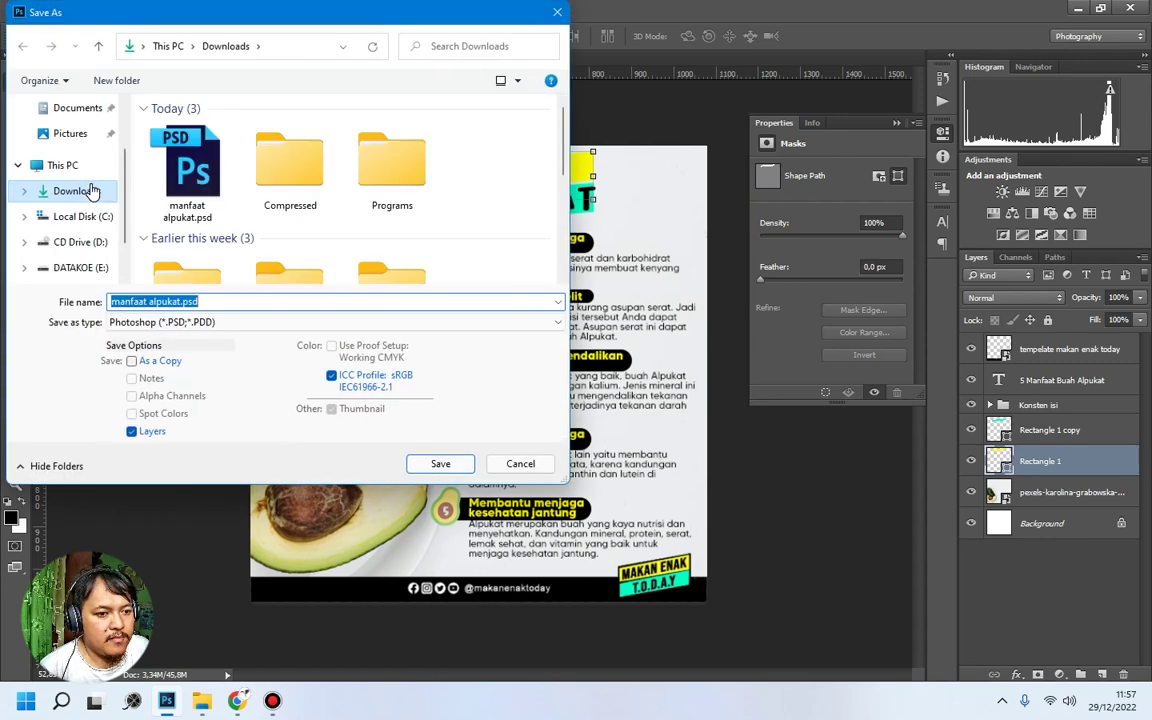
click(197, 322)
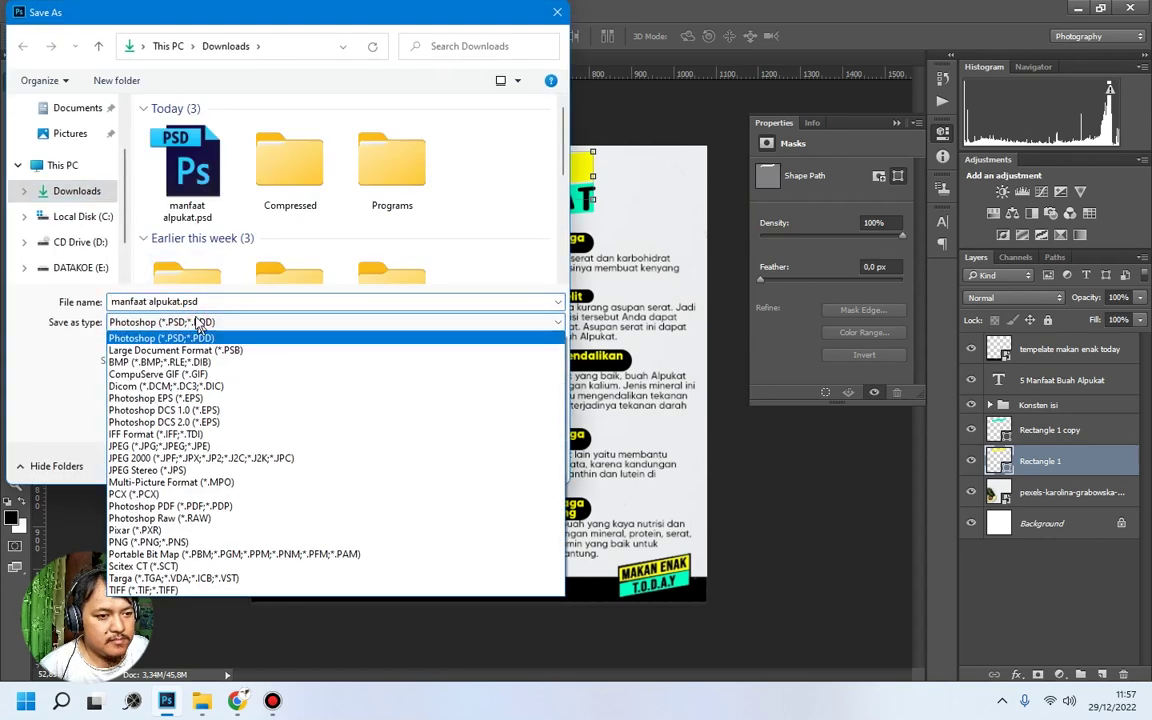
click(180, 446)
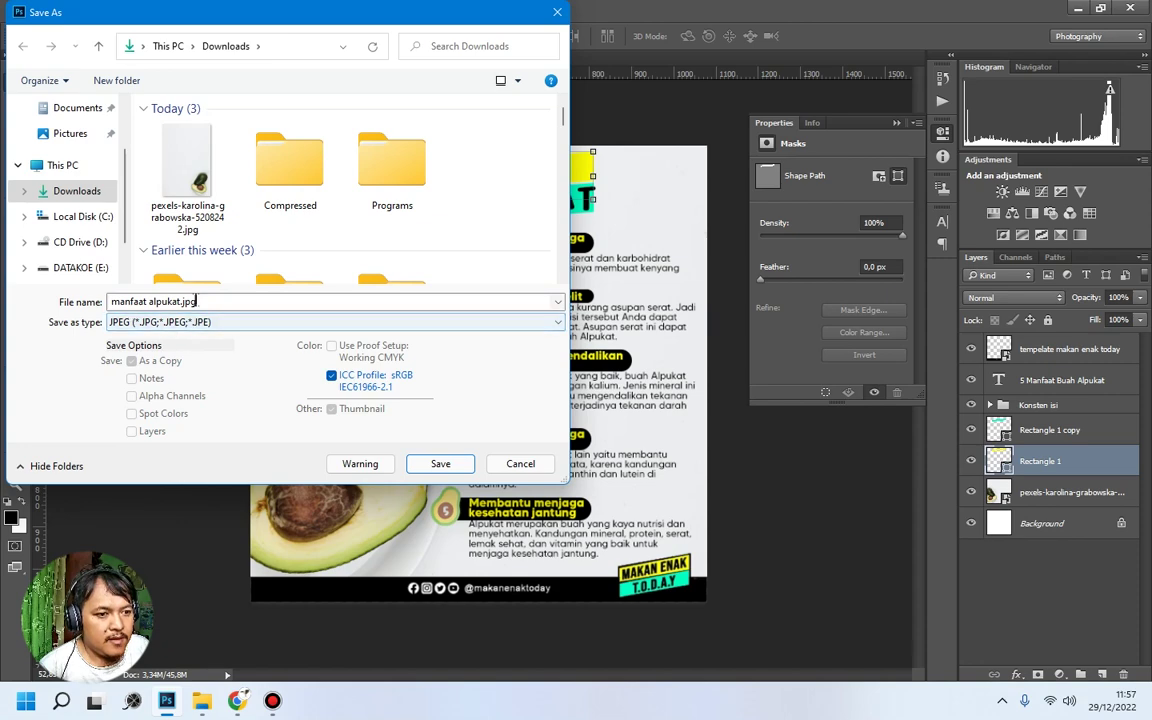
click(440, 465)
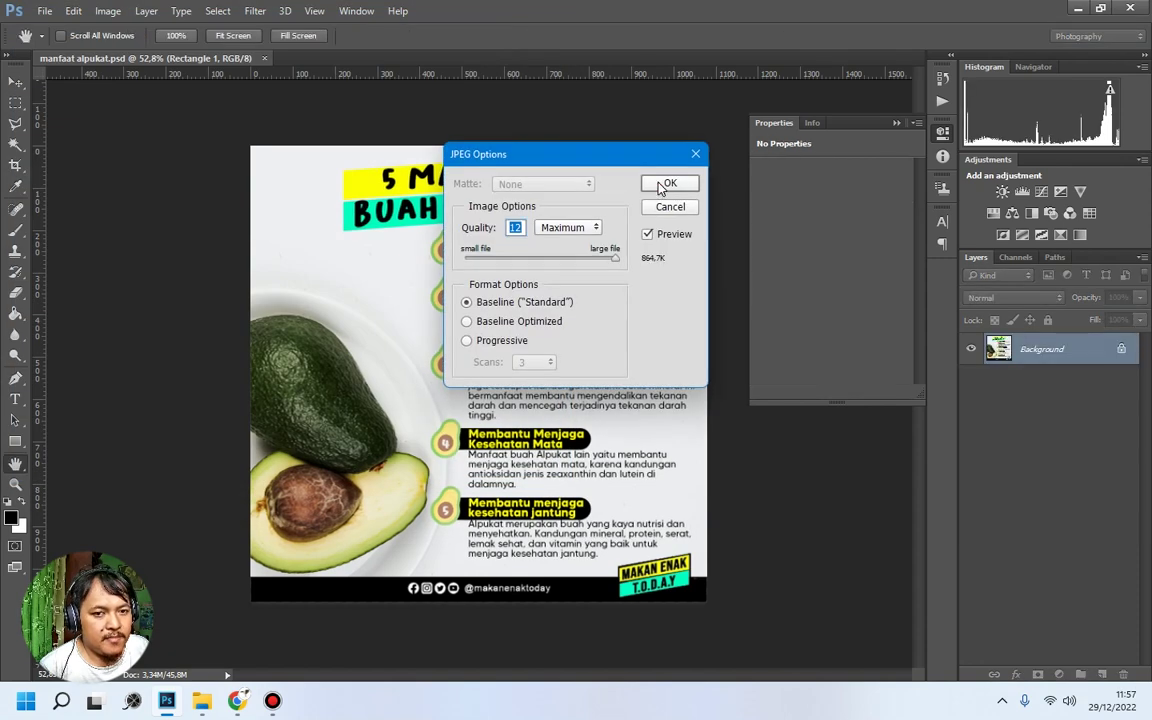
click(662, 183)
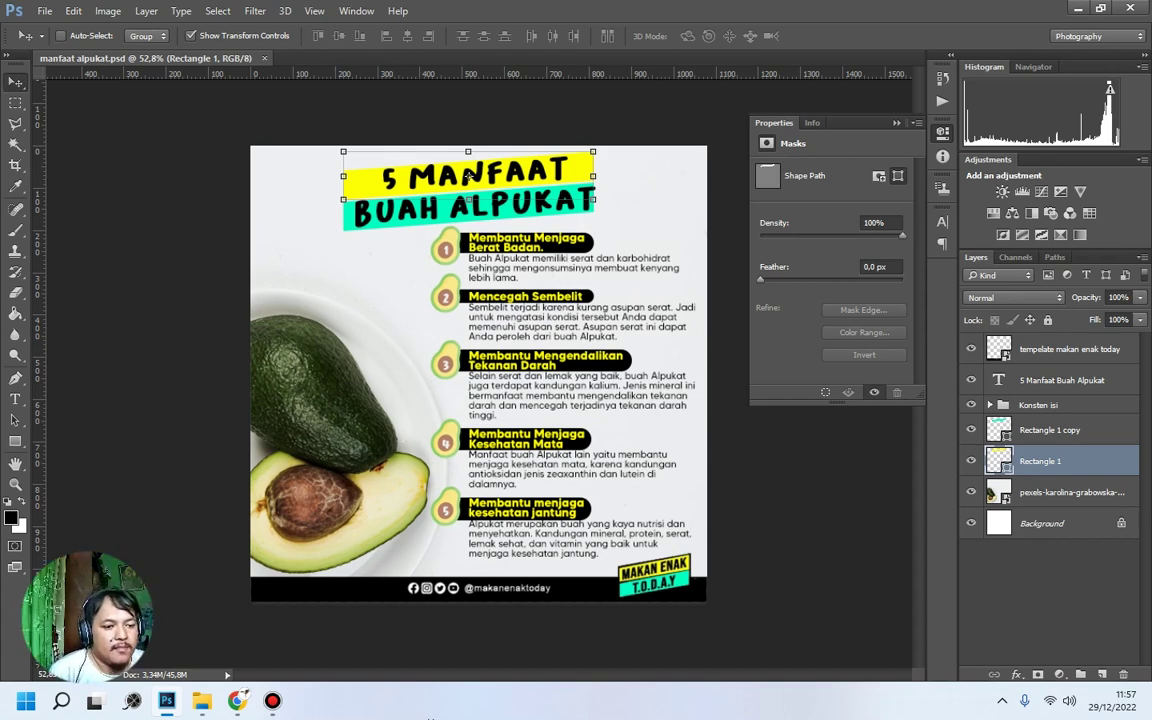
Switch to the Downloads folder in File Explorer and open manfaat alpukat.jpg to check the exported poster.
click(202, 700)
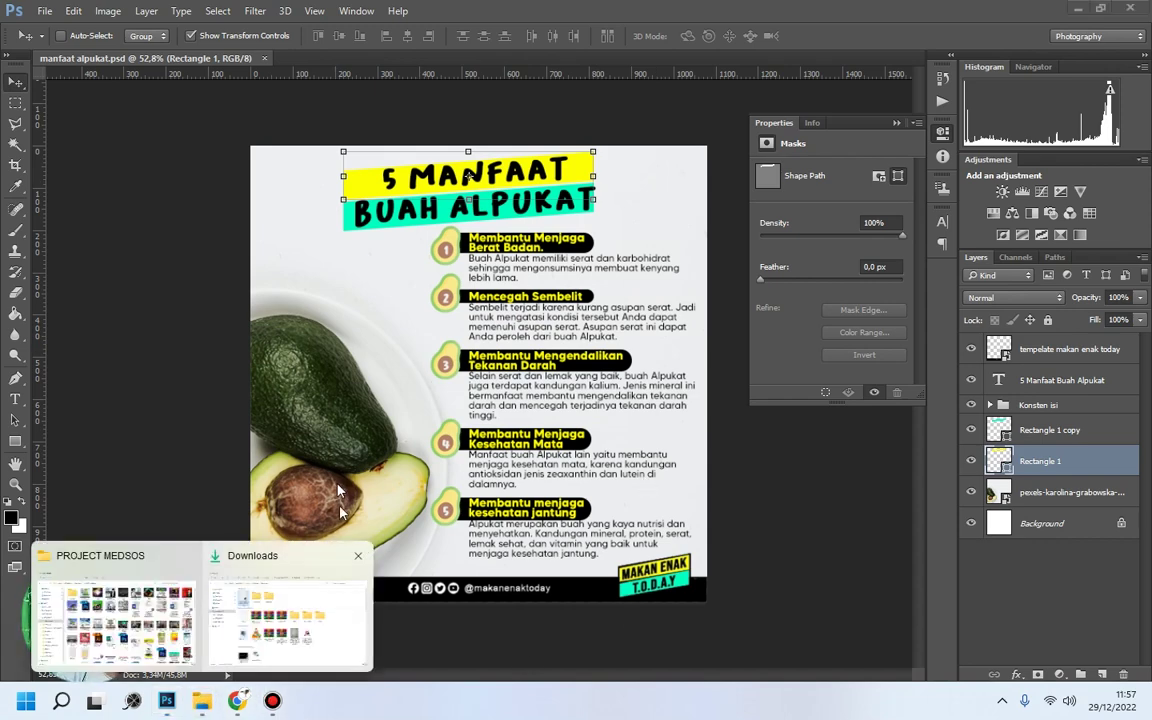
click(315, 613)
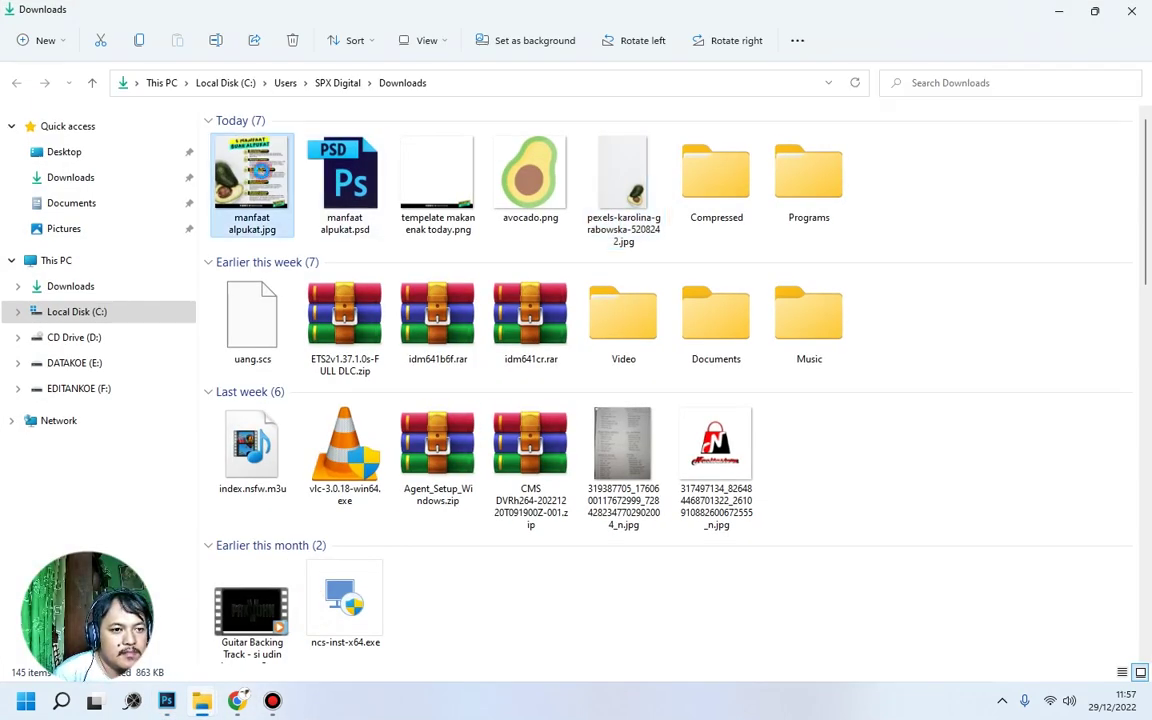
double_click(262, 177)
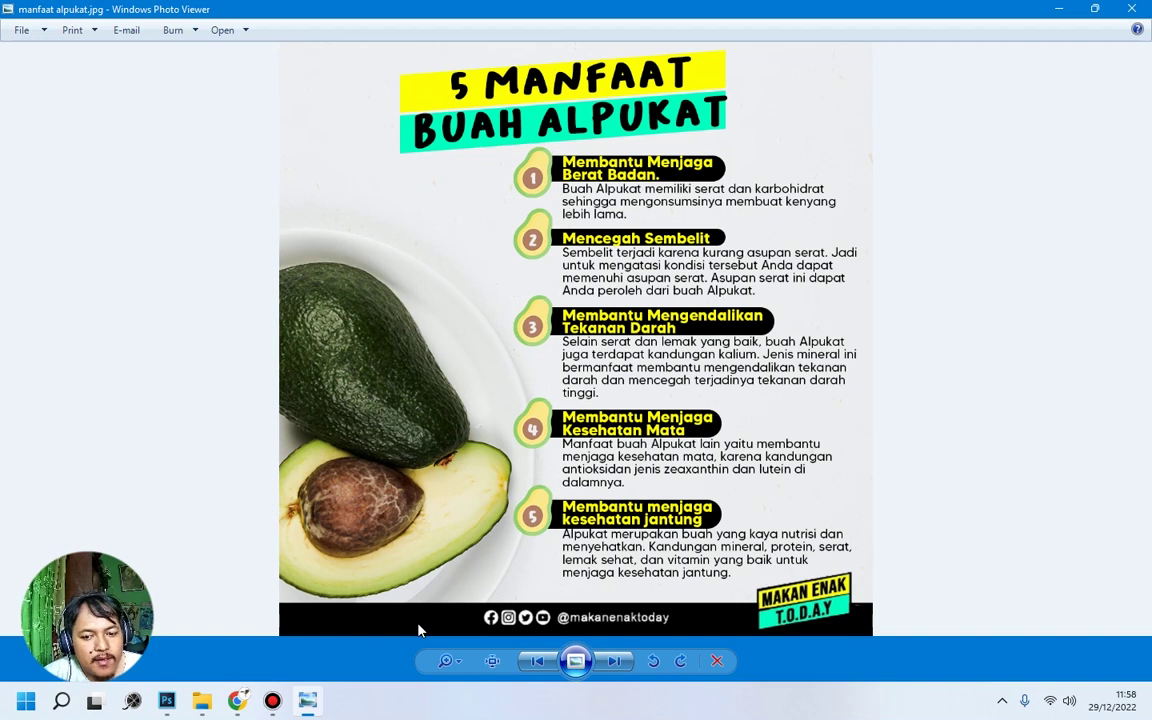
Switch to Chrome, close the Tacos post and browse the earlier poster designs on the makanenaktoday Instagram profile.
mouse_move(258, 697)
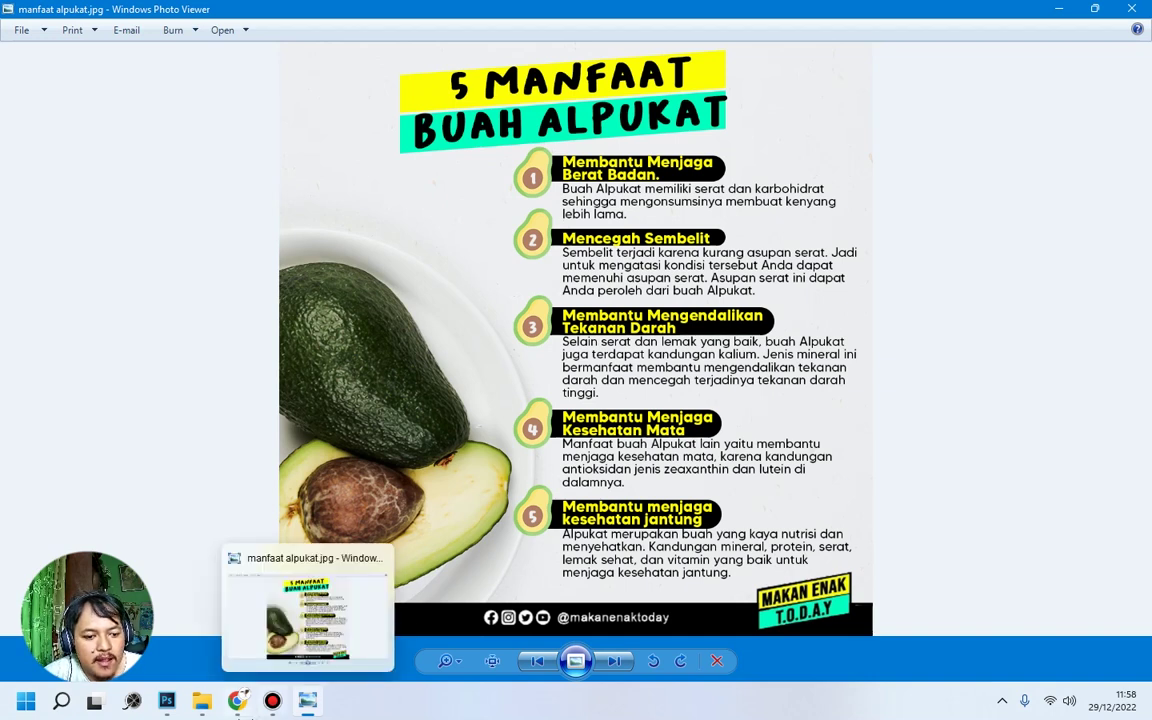
click(240, 702)
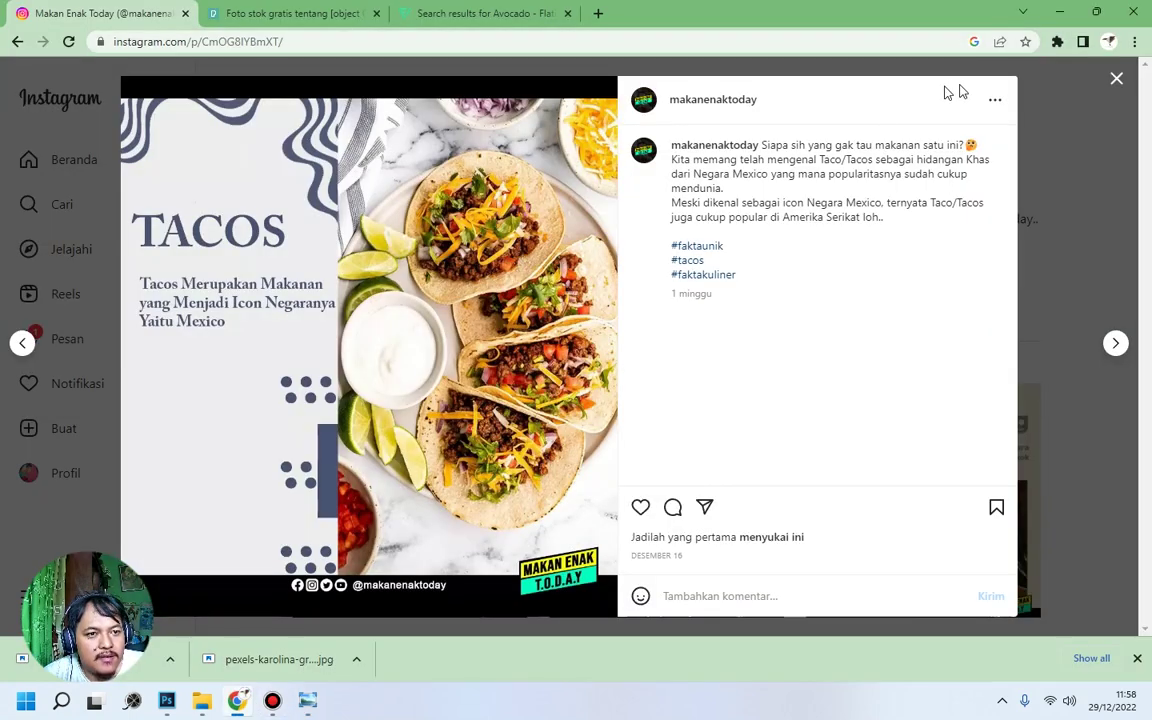
click(1116, 78)
drag(285, 41, 75, 43)
click(457, 125)
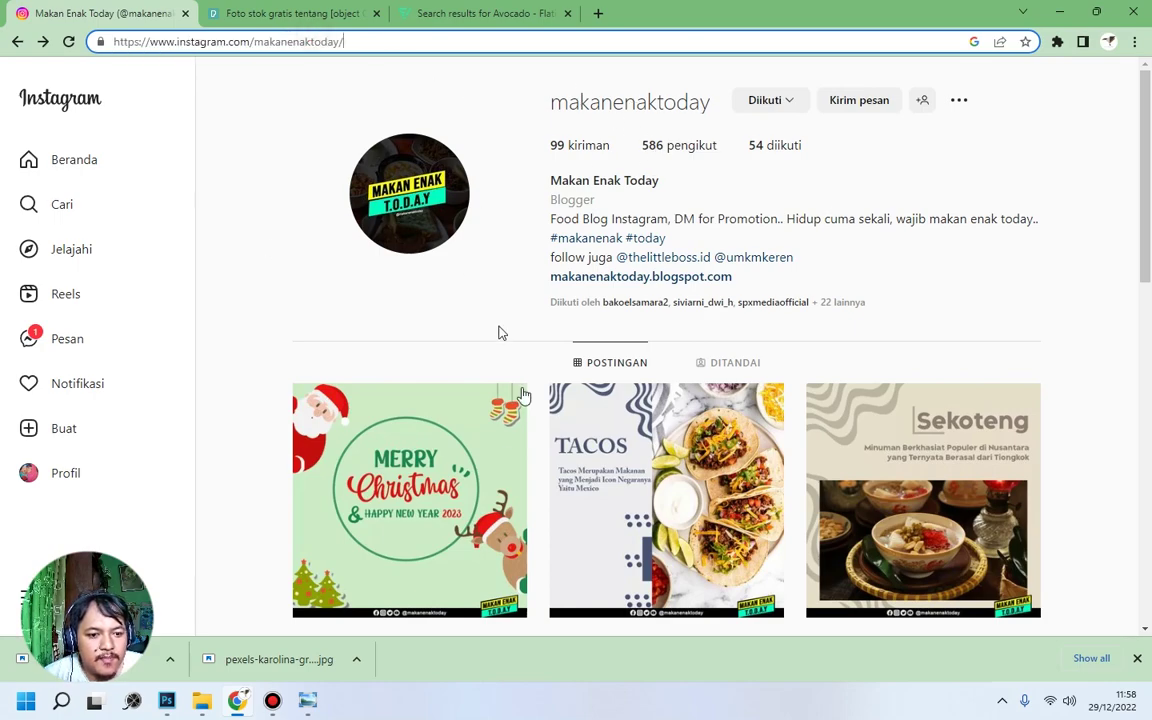
scroll(574, 393, down, 2)
scroll(574, 393, down, 5)
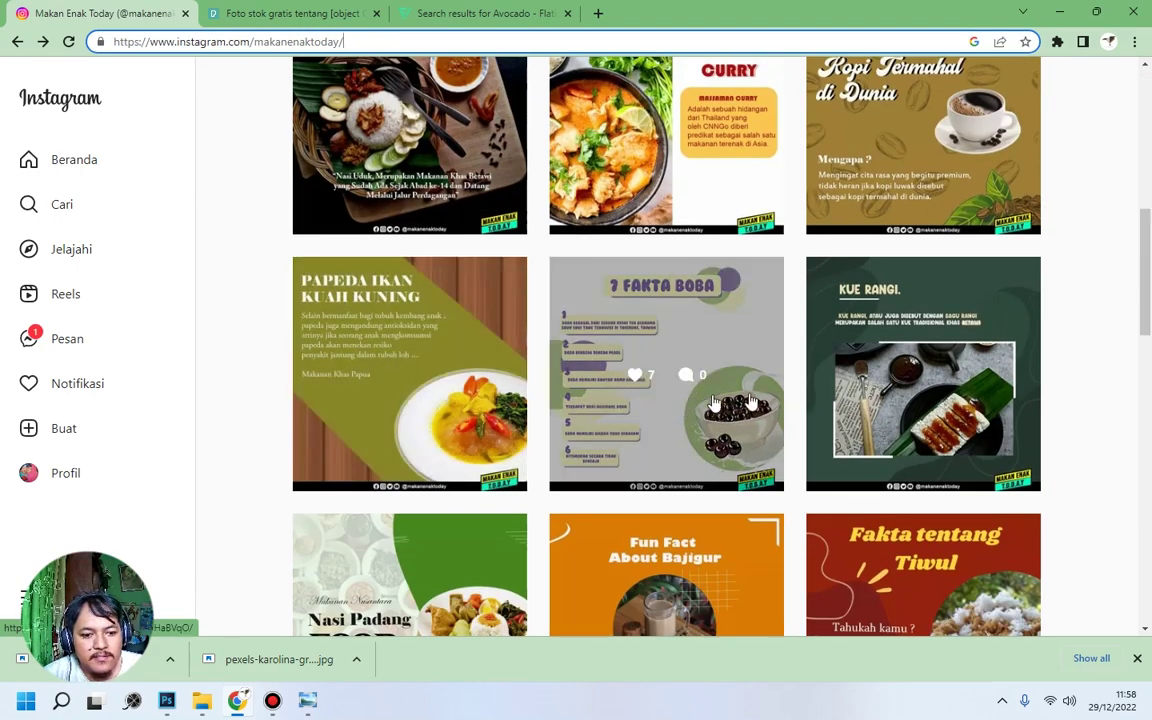
scroll(790, 408, down, 3)
scroll(800, 408, down, 3)
scroll(800, 408, down, 7)
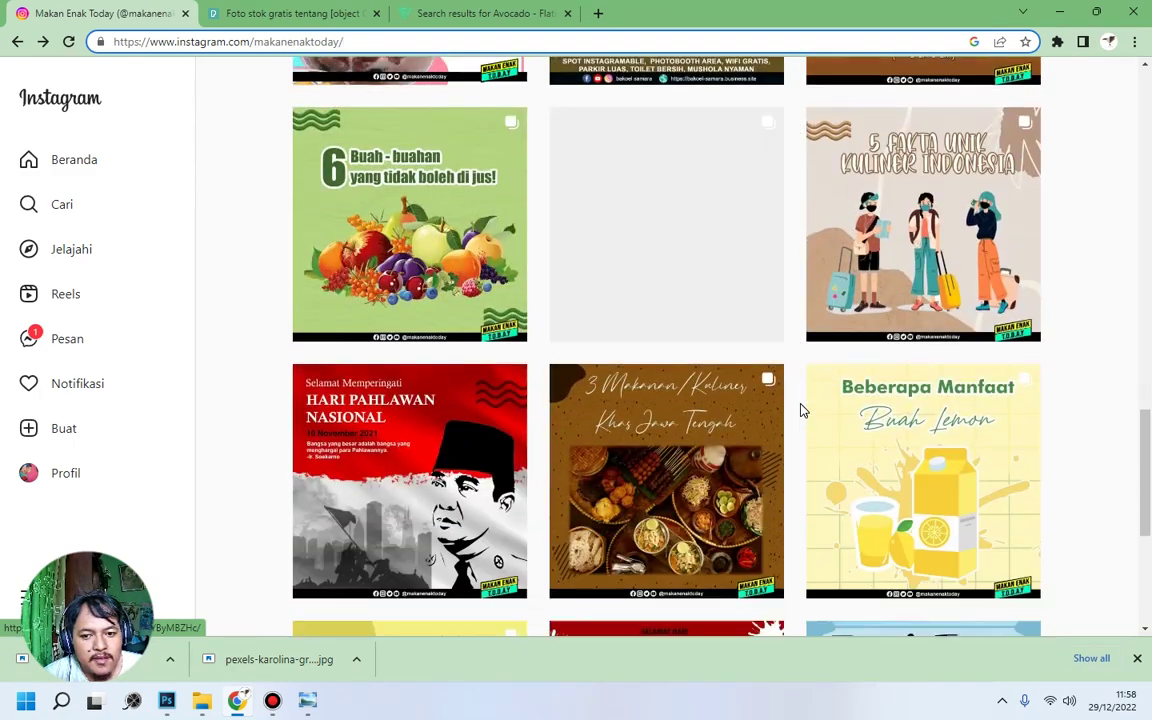
scroll(800, 408, down, 4)
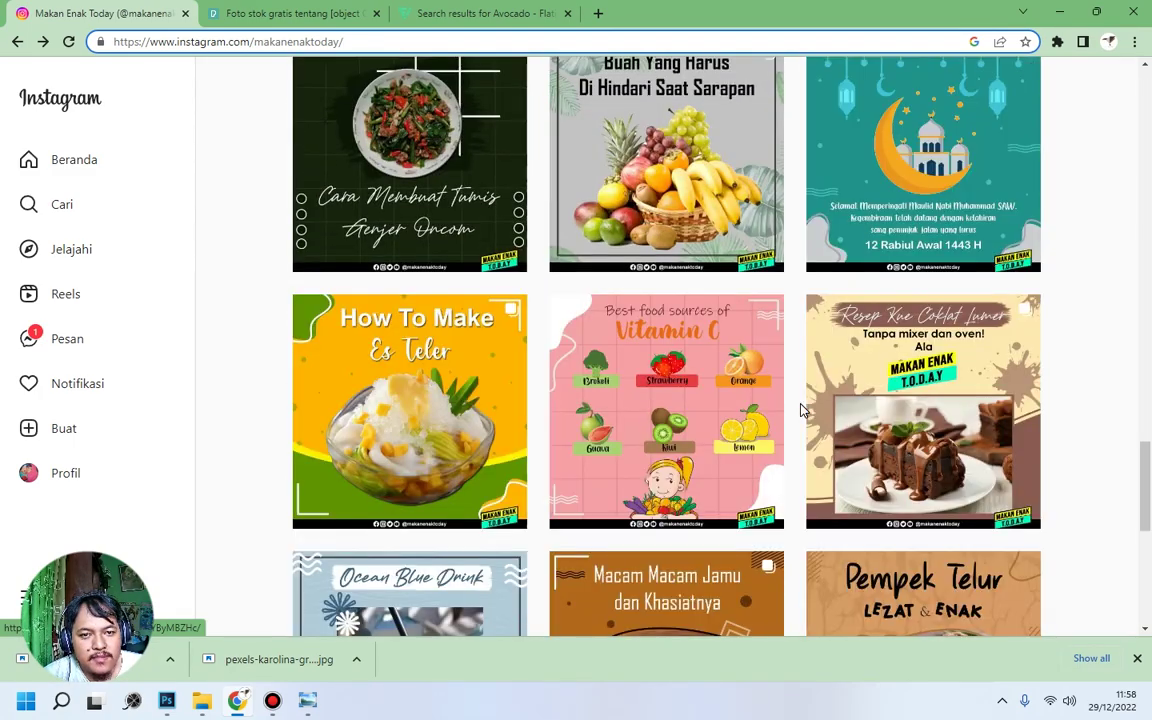
Look through the older poster designs on the makanenaktoday profile, return to its newest posts, and switch to manfaat alpukat.jpg in Windows Photo Viewer.
scroll(800, 410, down, 10)
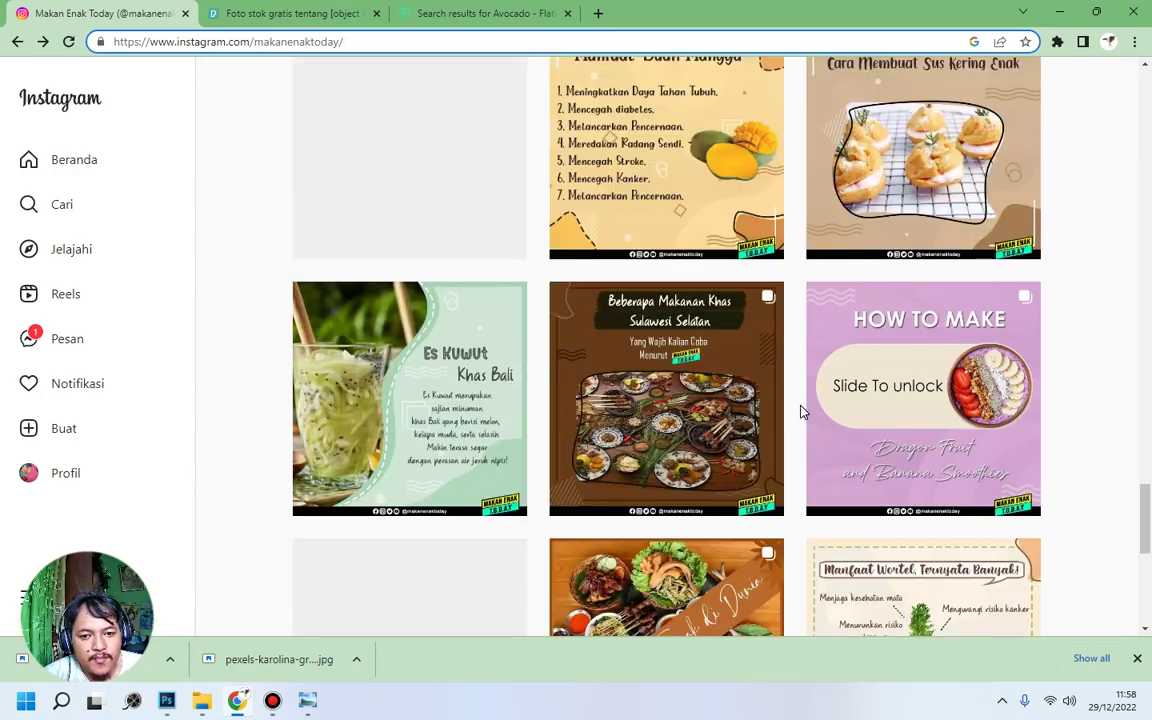
scroll(800, 410, down, 7)
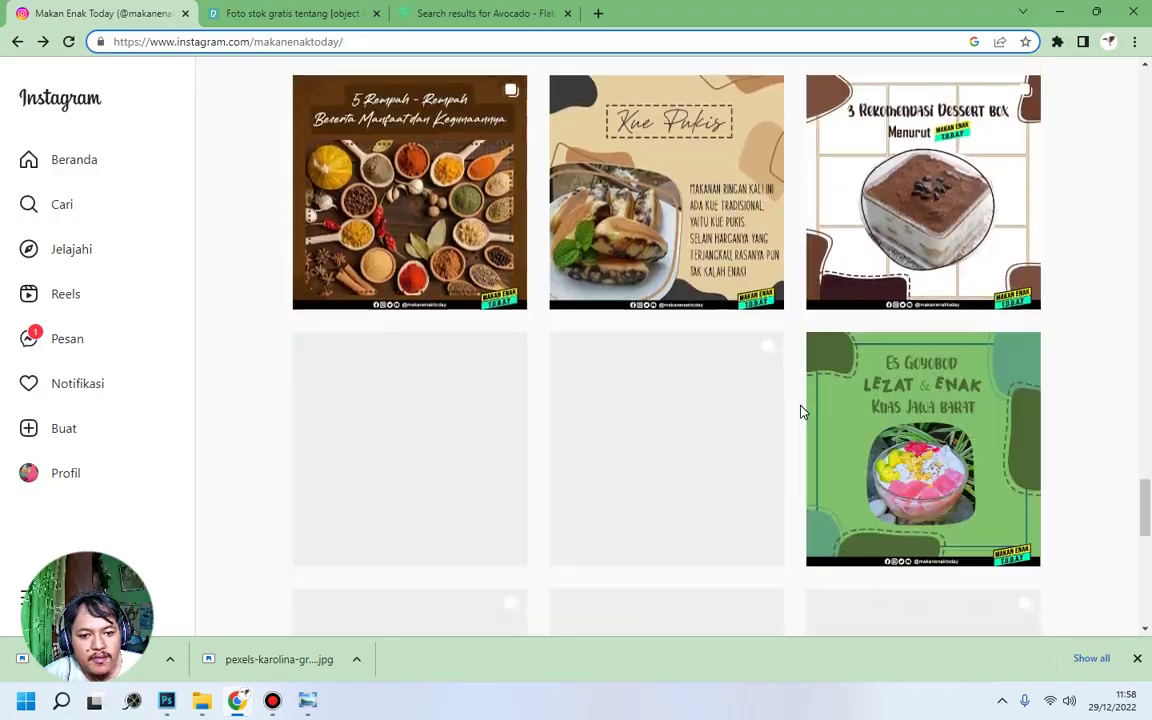
scroll(800, 410, up, 20)
scroll(800, 405, up, 8)
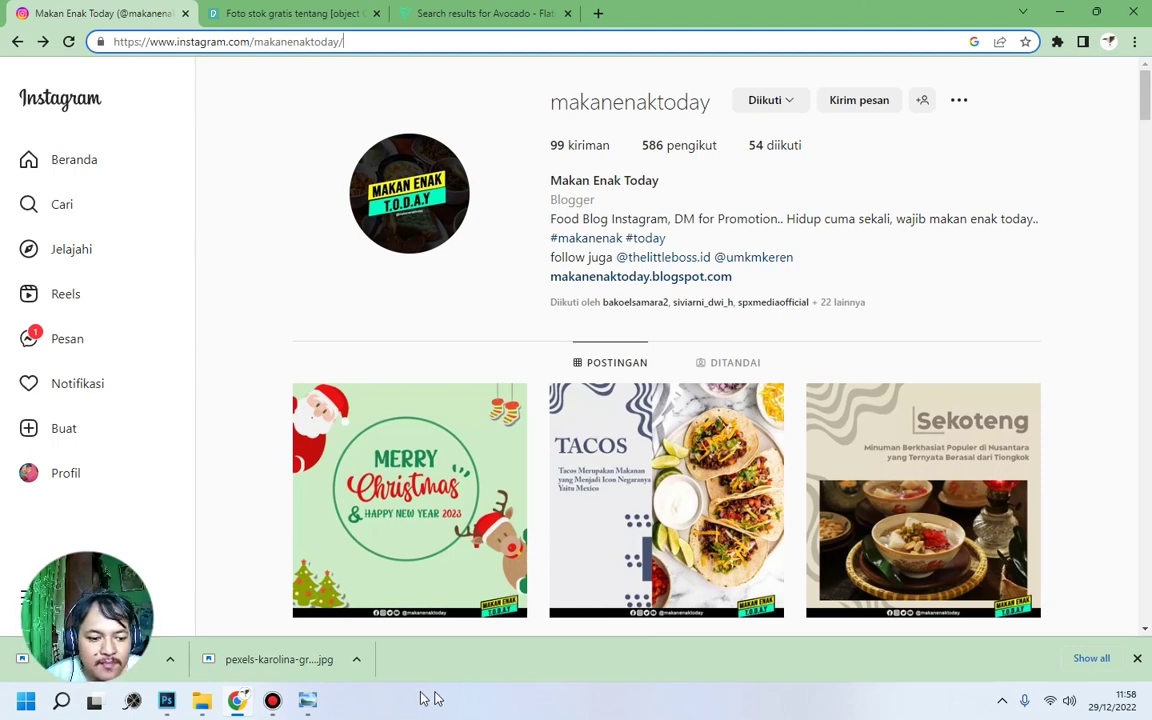
click(309, 699)
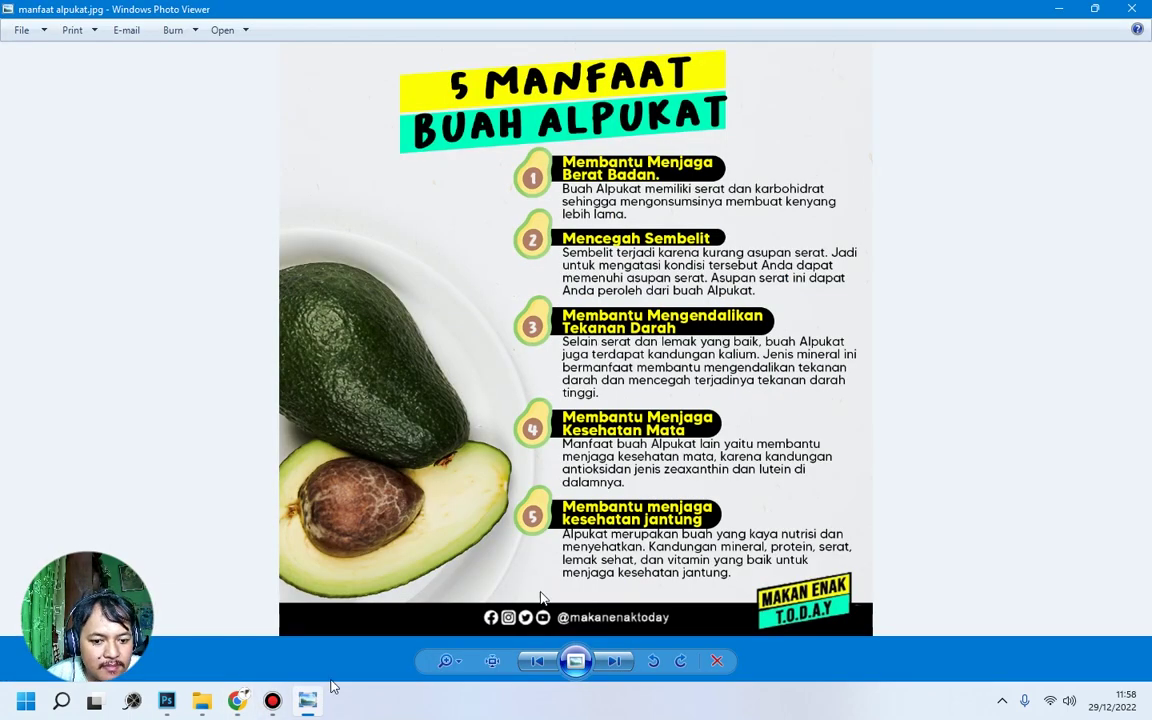
click(273, 701)
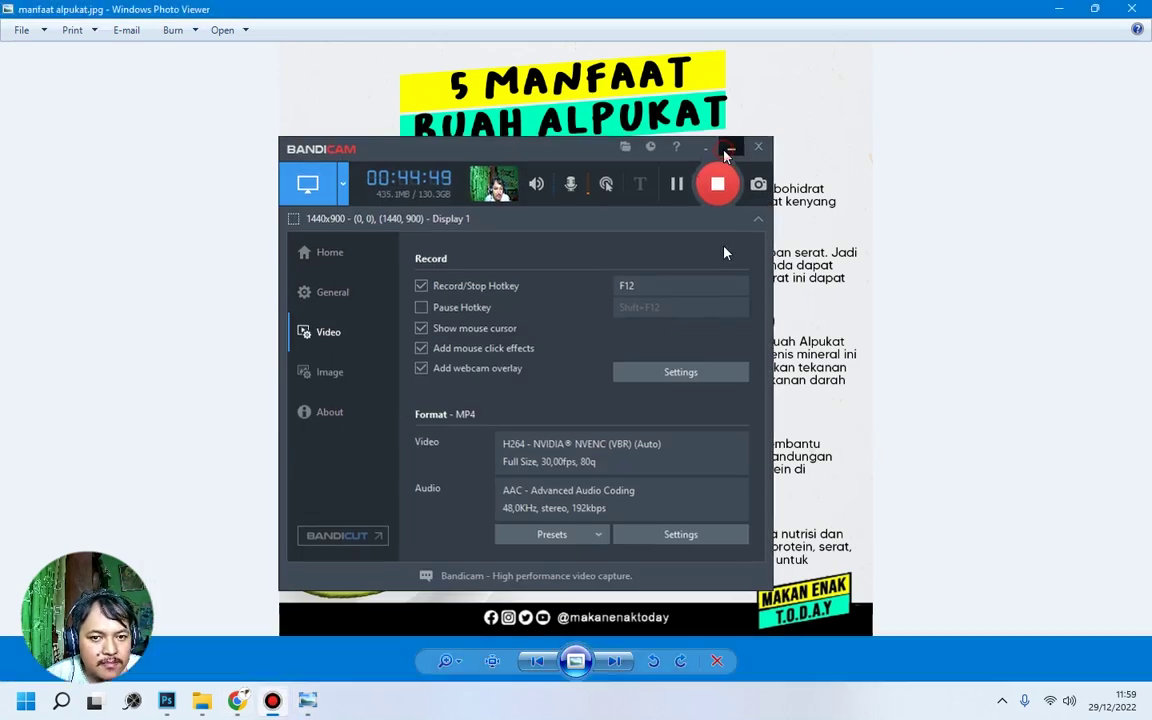
click(729, 149)
mouse_move(232, 706)
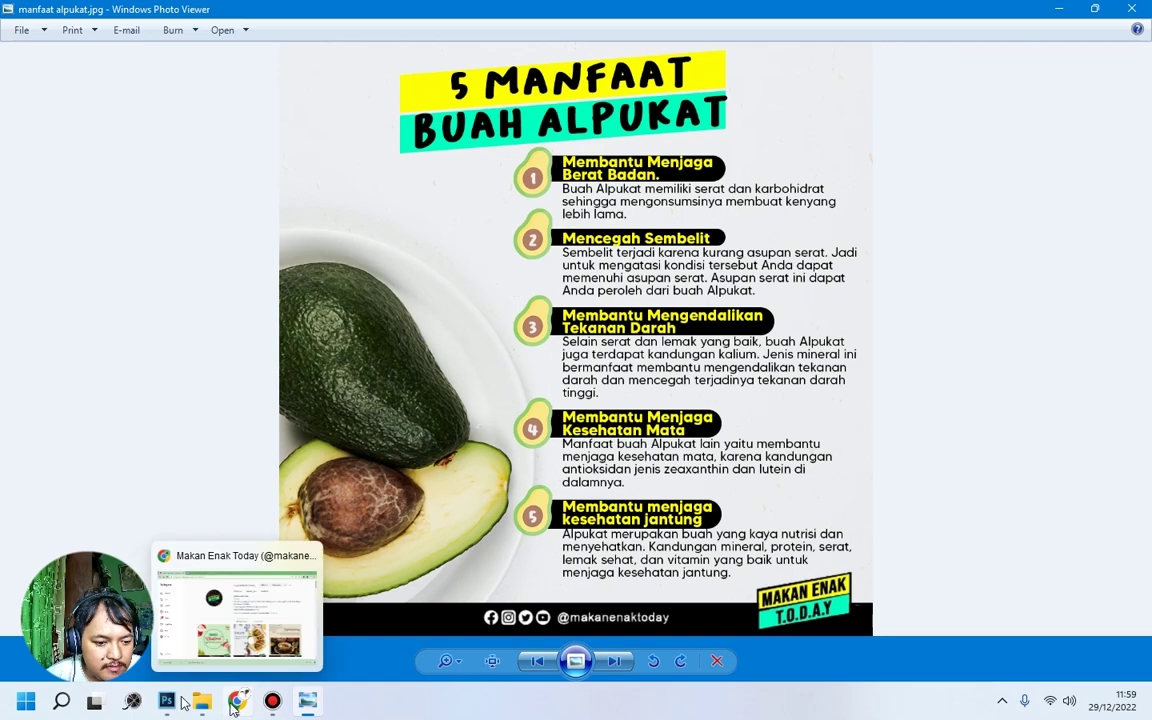
Switch to Photoshop, close the manfaat alpukat.psd document and exit the program.
click(166, 701)
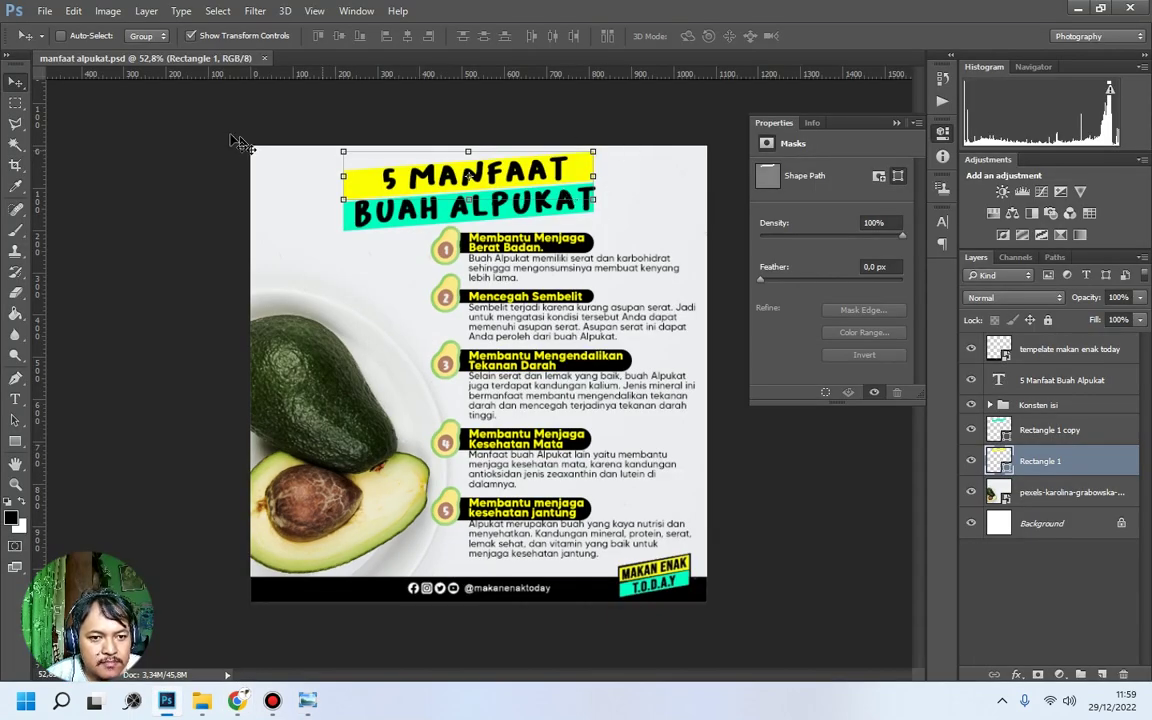
click(15, 103)
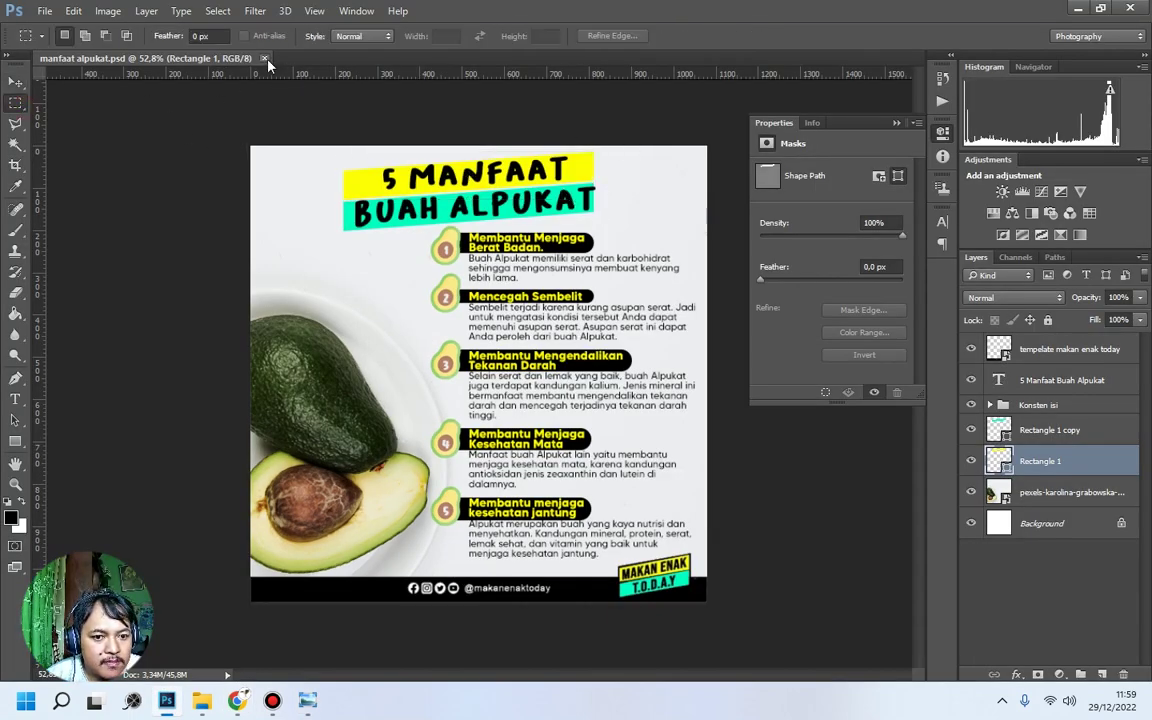
click(264, 58)
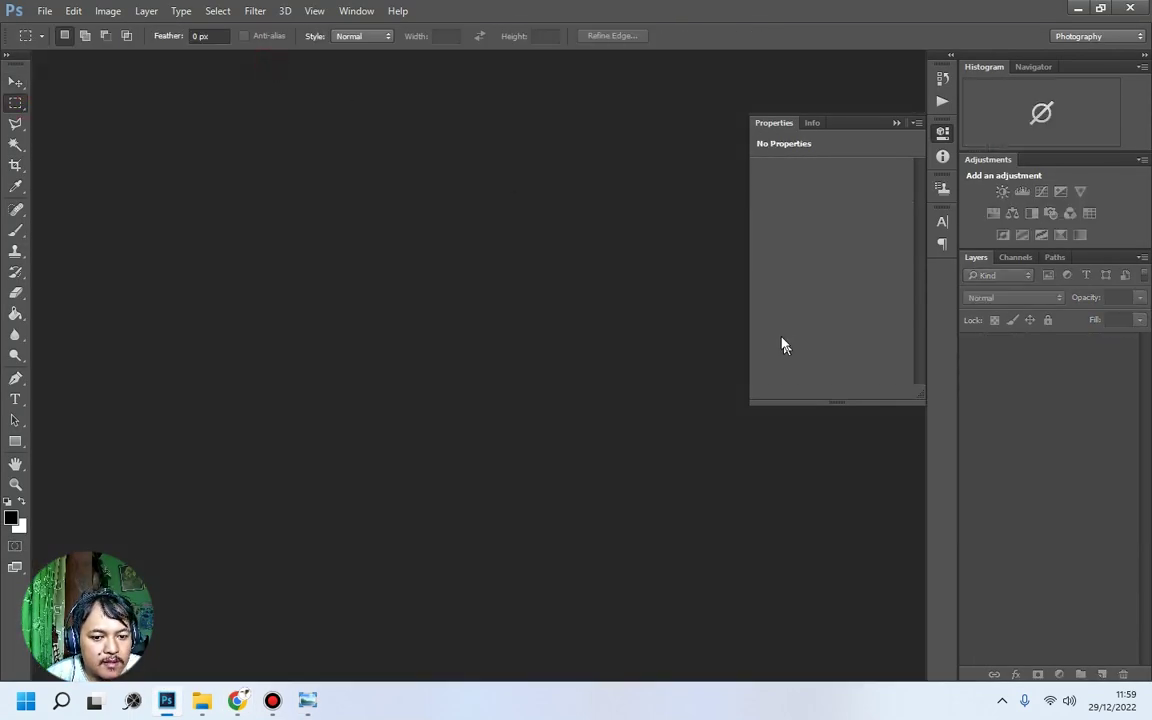
click(1130, 9)
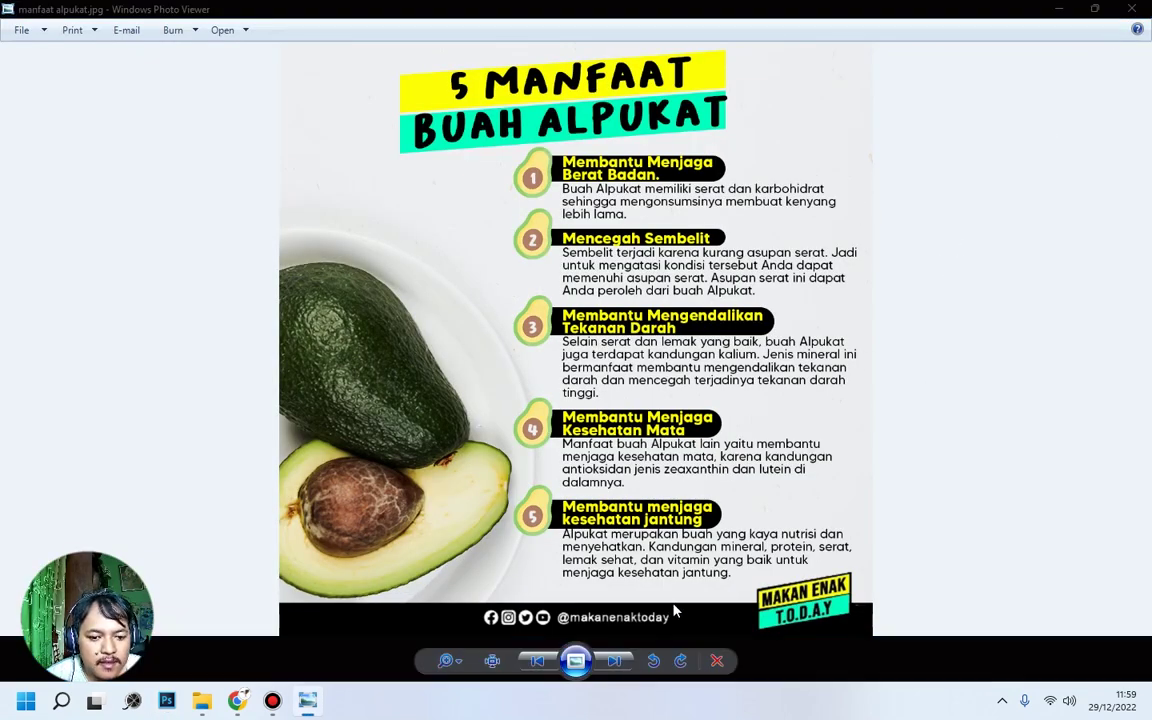
Show the exported avocado poster as a full-screen slide show.
click(591, 658)
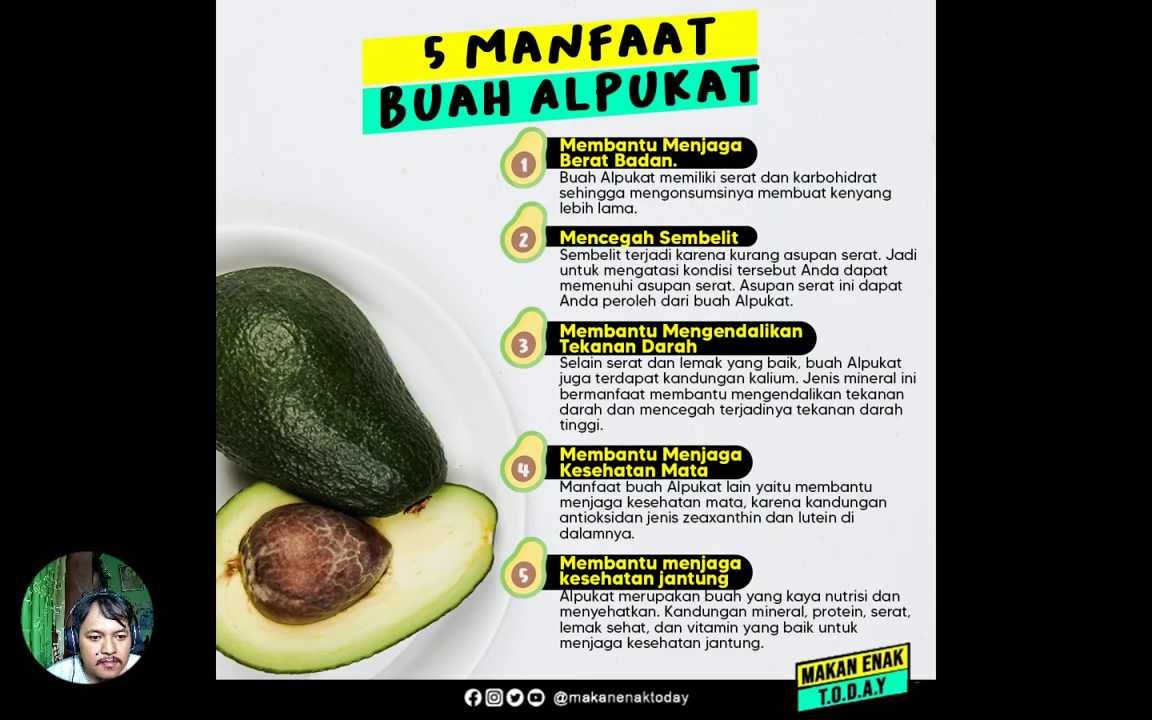